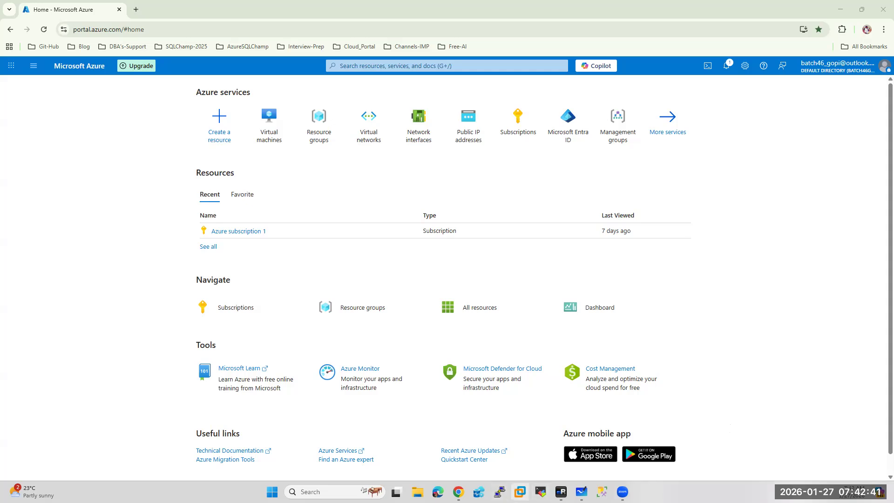
Bring up the Whiteboard diagram of DC, DALSQL45 and CALSQL198 on subnet 10.2.1.0/24
{"action": "left_click", "coordinate": [582, 492]}
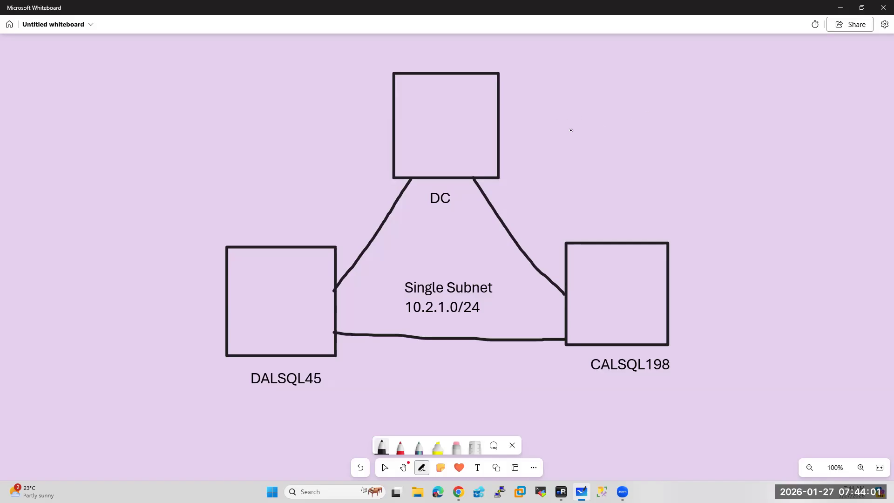
Tick the DC box with a handwritten checkmark, then go back to the Azure portal
{"action": "mouse_move", "coordinate": [317, 113]}
{"action": "left_mouse_down"}
{"action": "mouse_move", "coordinate": [324, 118]}
{"action": "mouse_move", "coordinate": [348, 94]}
{"action": "left_mouse_up"}
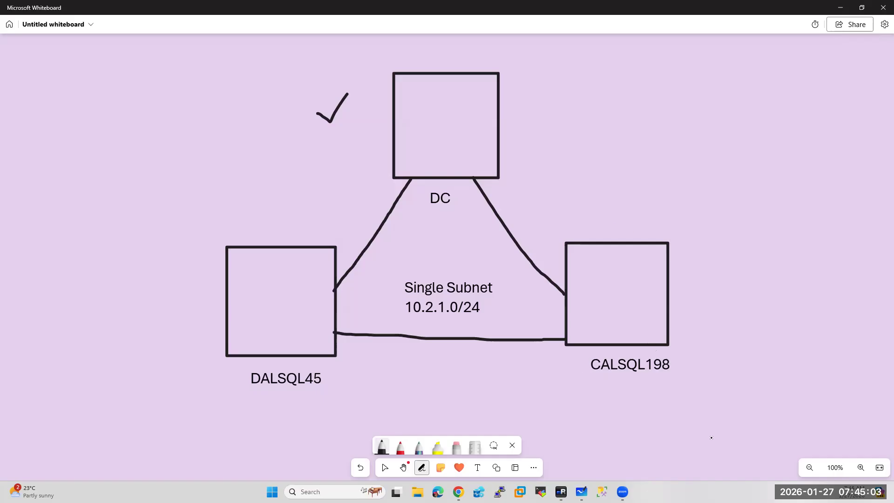
{"action": "left_click", "coordinate": [458, 492]}
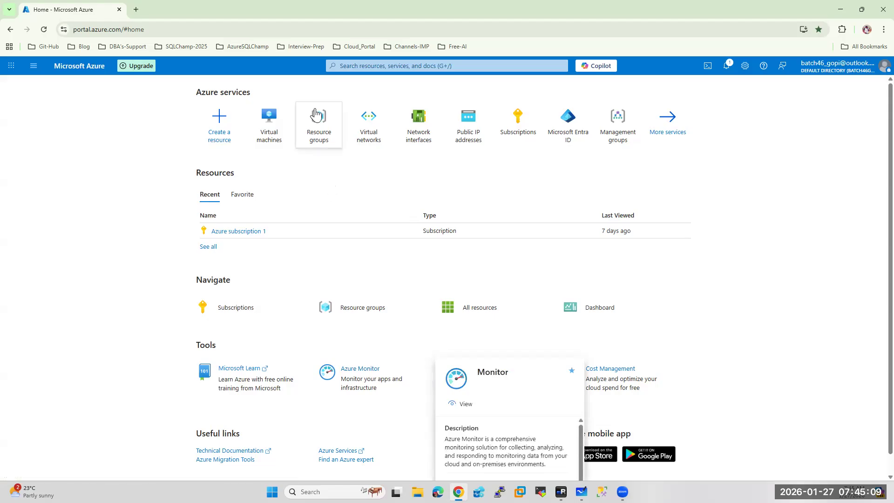
Create the resource group AAG-RG in South Africa North
{"action": "left_click", "coordinate": [320, 119]}
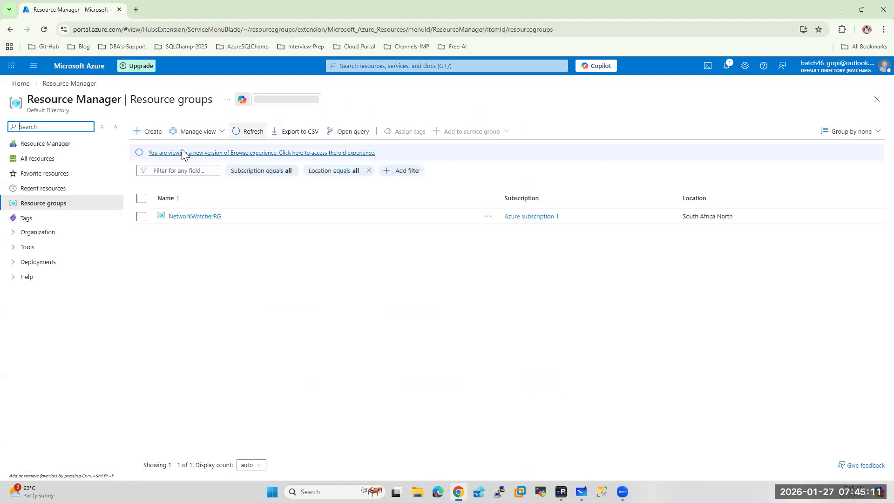
{"action": "left_click", "coordinate": [148, 135]}
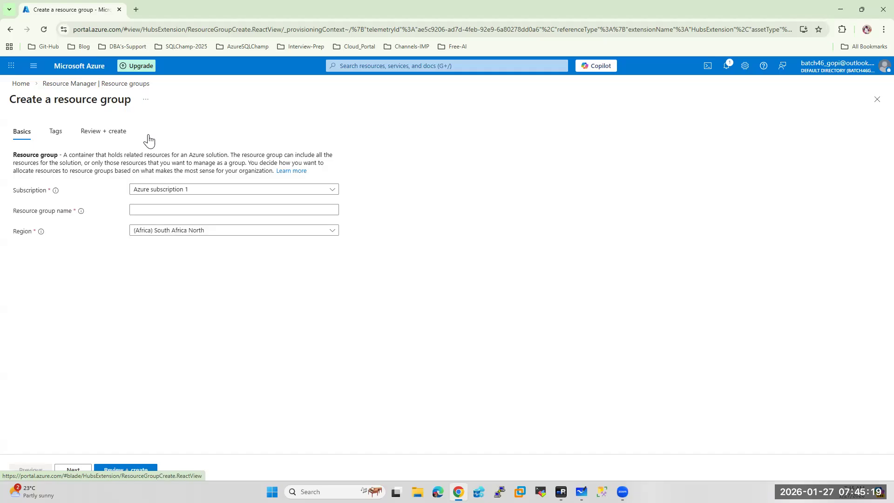
{"action": "left_click", "coordinate": [140, 209]}
{"action": "type", "text": "AAG-RG"}
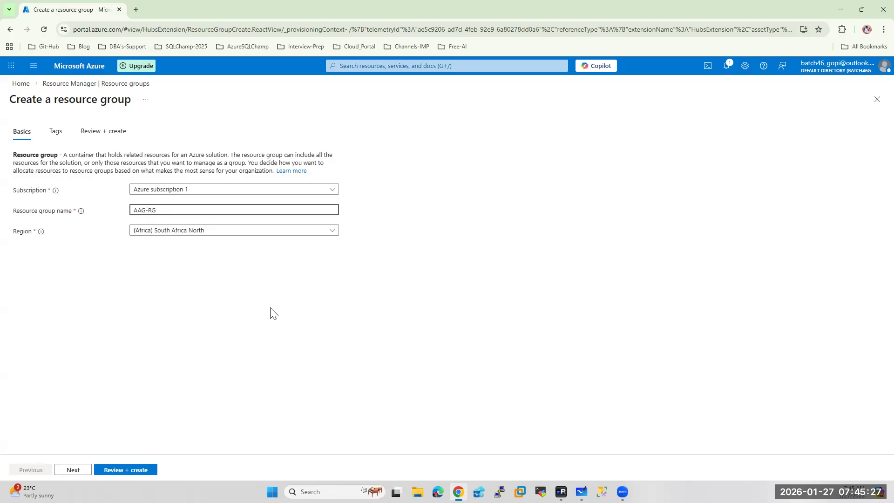
{"action": "left_click", "coordinate": [120, 471]}
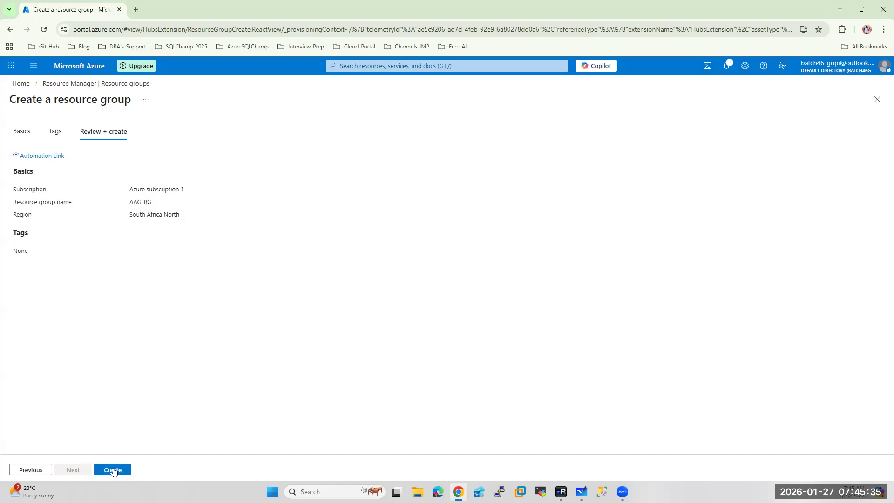
{"action": "left_click", "coordinate": [111, 470]}
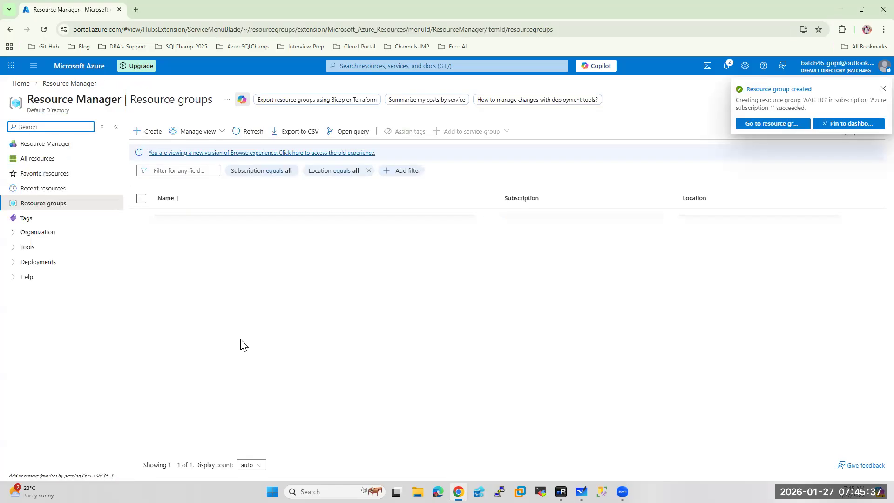
Start a new virtual network from the Virtual networks list
{"action": "left_click", "coordinate": [77, 71]}
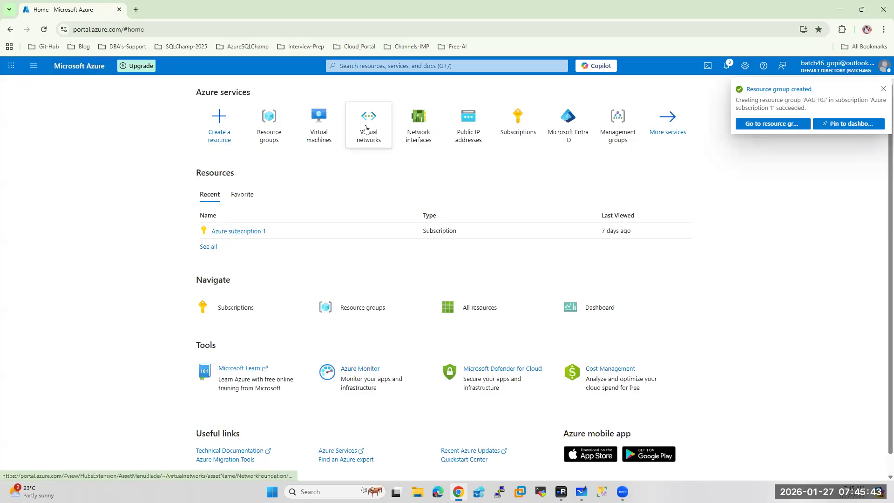
{"action": "left_click", "coordinate": [366, 129]}
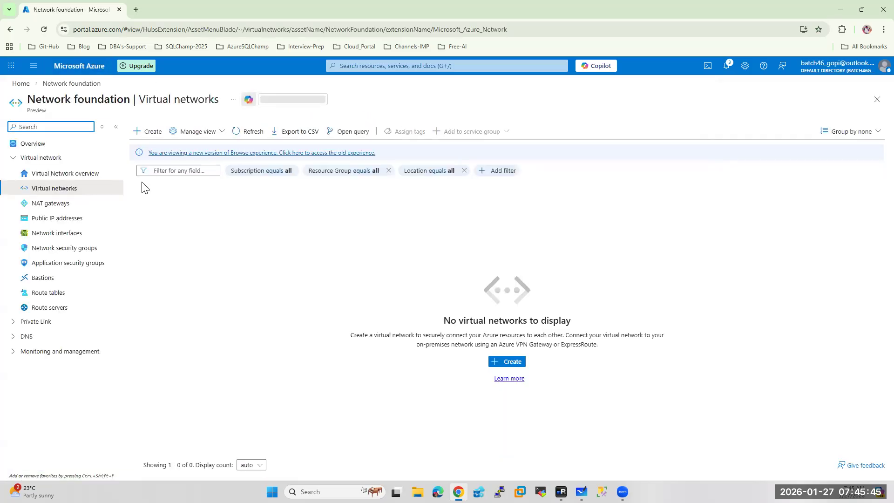
{"action": "left_click", "coordinate": [151, 135]}
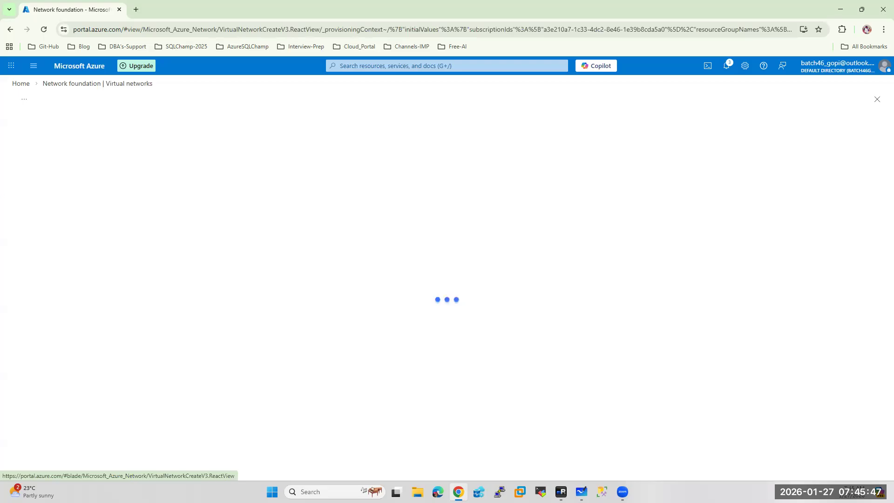
Handwrite the address space 10.2.0.0/16 to the left of the diagram
{"action": "key", "text": "alt+Tab"}
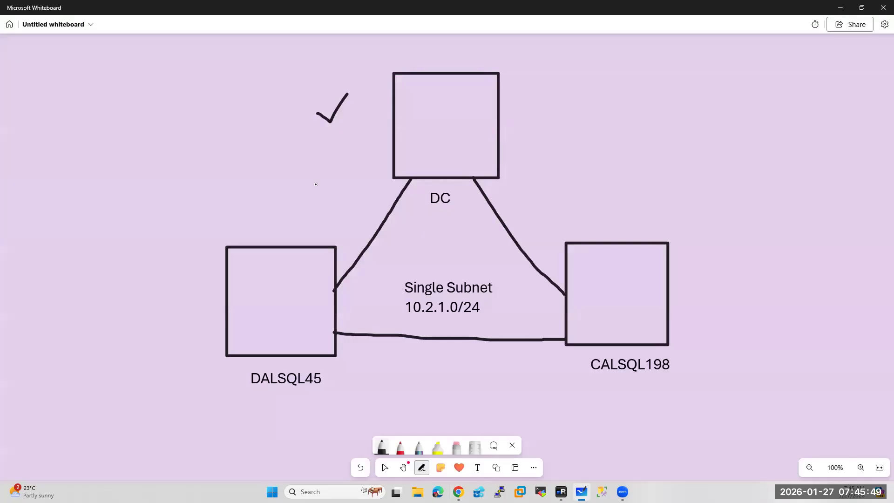
{"action": "mouse_move", "coordinate": [130, 167]}
{"action": "left_mouse_down"}
{"action": "mouse_move", "coordinate": [137, 191]}
{"action": "mouse_move", "coordinate": [149, 170]}
{"action": "mouse_move", "coordinate": [184, 175]}
{"action": "left_mouse_up"}
{"action": "left_click", "coordinate": [188, 156]}
{"action": "left_click_drag", "start_coordinate": [212, 148], "coordinate": [271, 139]}
{"action": "left_click", "coordinate": [255, 136]}
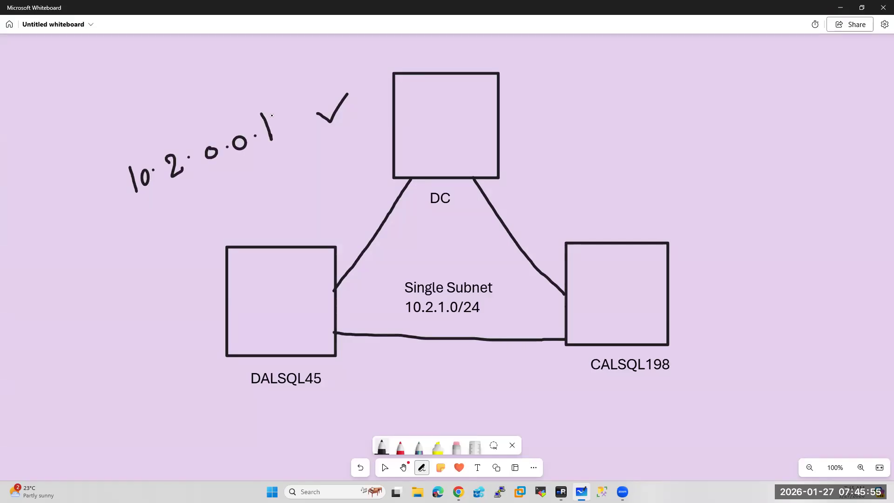
{"action": "mouse_move", "coordinate": [273, 108]}
{"action": "left_mouse_down"}
{"action": "mouse_move", "coordinate": [279, 120]}
{"action": "mouse_move", "coordinate": [286, 114]}
{"action": "mouse_move", "coordinate": [279, 127]}
{"action": "left_mouse_up"}
Note 65000+ addresses and 256 by the subnet, then return to the virtual network form
{"action": "mouse_move", "coordinate": [215, 191]}
{"action": "left_mouse_down"}
{"action": "mouse_move", "coordinate": [208, 211]}
{"action": "mouse_move", "coordinate": [230, 187]}
{"action": "left_mouse_up"}
{"action": "mouse_move", "coordinate": [222, 194]}
{"action": "left_mouse_down"}
{"action": "mouse_move", "coordinate": [227, 208]}
{"action": "mouse_move", "coordinate": [251, 182]}
{"action": "mouse_move", "coordinate": [301, 160]}
{"action": "mouse_move", "coordinate": [303, 184]}
{"action": "left_mouse_up"}
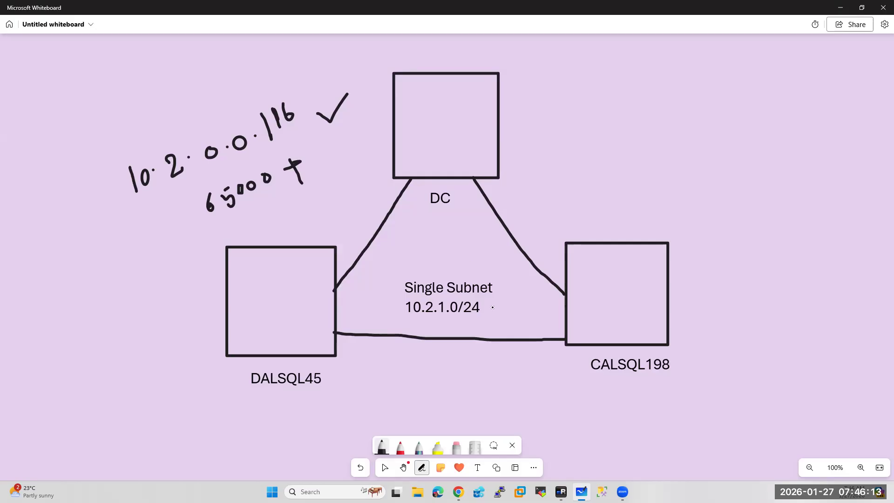
{"action": "mouse_move", "coordinate": [470, 326]}
{"action": "left_mouse_down"}
{"action": "mouse_move", "coordinate": [486, 338]}
{"action": "mouse_move", "coordinate": [510, 311]}
{"action": "mouse_move", "coordinate": [522, 321]}
{"action": "mouse_move", "coordinate": [512, 320]}
{"action": "left_mouse_up"}
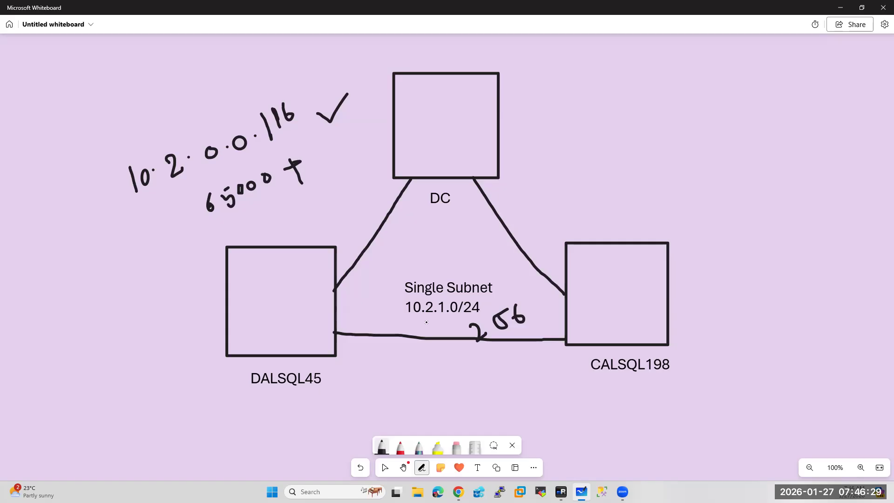
{"action": "left_click", "coordinate": [458, 492]}
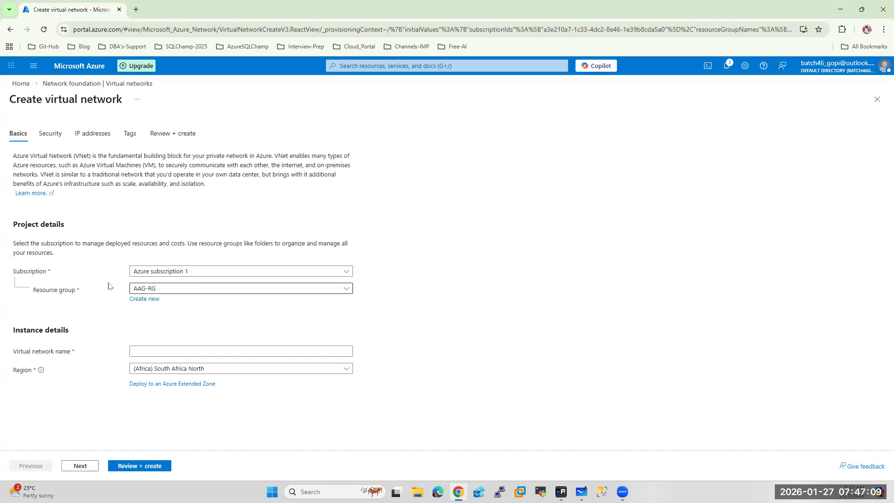
{"action": "left_click", "coordinate": [141, 351]}
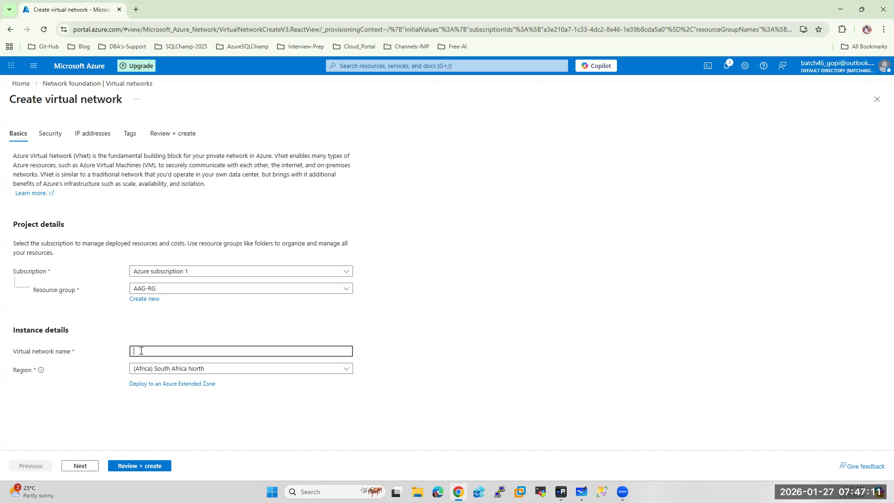
Name the virtual network AAGVnet and advance to the IP addresses settings
{"action": "type", "text": "A"}
{"action": "type", "text": "g"}
{"action": "type", "text": "A"}
{"action": "type", "text": "GVnet"}
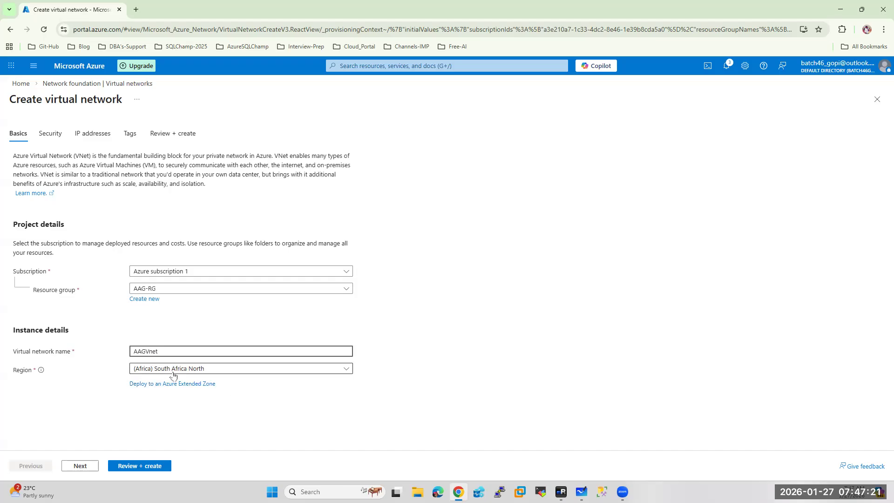
{"action": "left_click", "coordinate": [81, 467]}
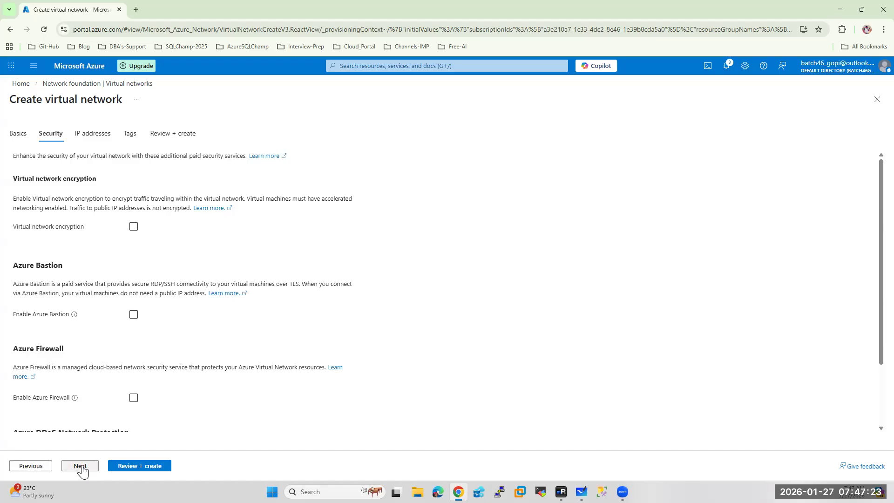
{"action": "scroll", "coordinate": [88, 428], "scroll_direction": "down", "scroll_amount": 2}
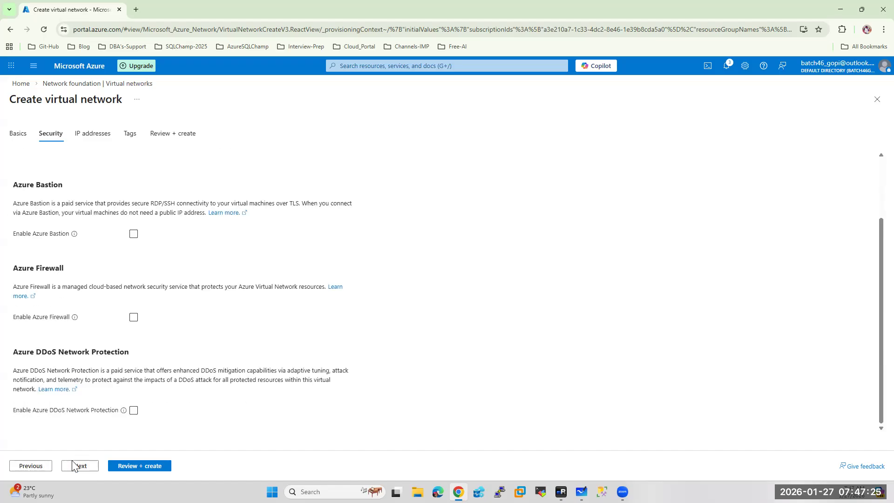
{"action": "left_click", "coordinate": [77, 466]}
Change the address space to 10.2.0.0/16 and open the default subnet for editing
{"action": "left_click", "coordinate": [42, 275]}
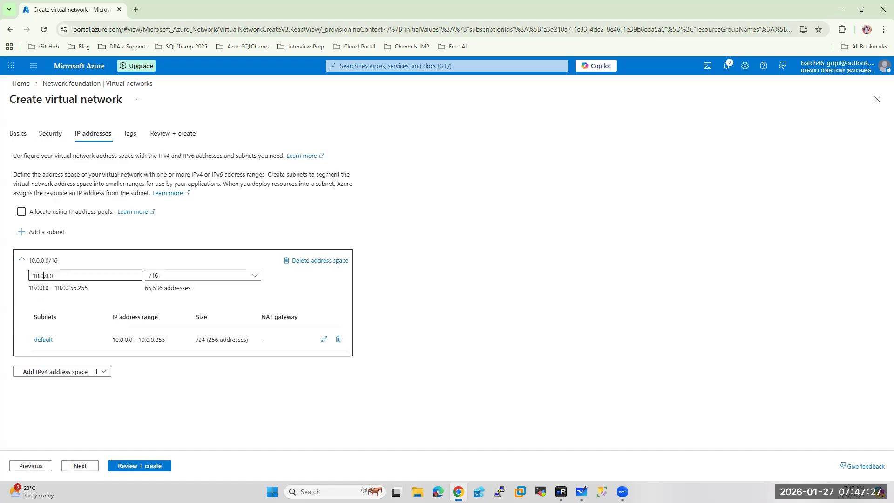
{"action": "left_click", "coordinate": [581, 492]}
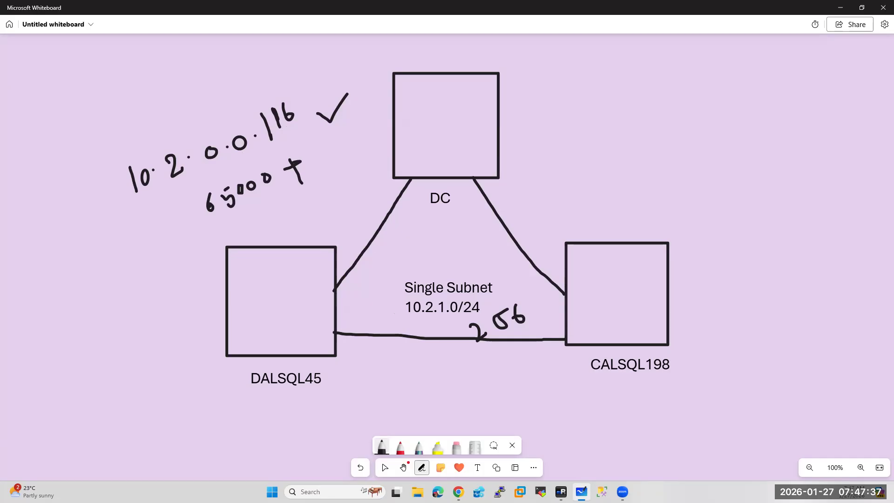
{"action": "left_click", "coordinate": [459, 492]}
{"action": "left_click_drag", "start_coordinate": [40, 275], "coordinate": [43, 275]}
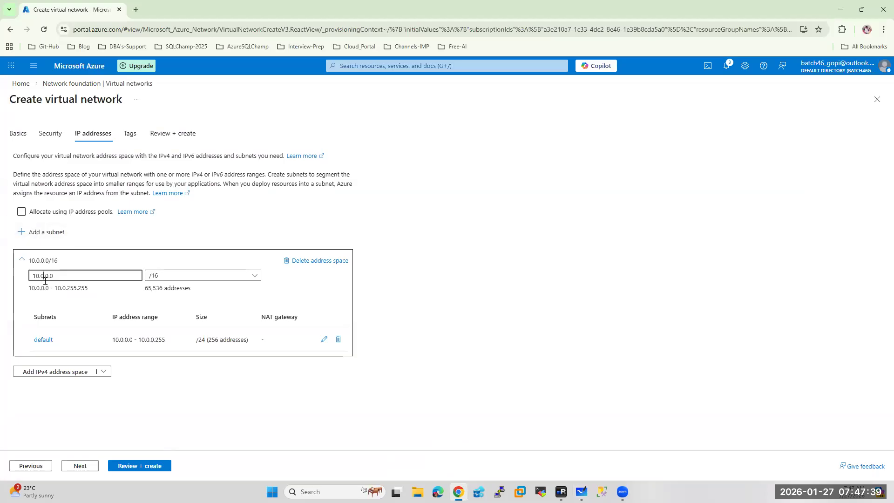
{"action": "type", "text": "2"}
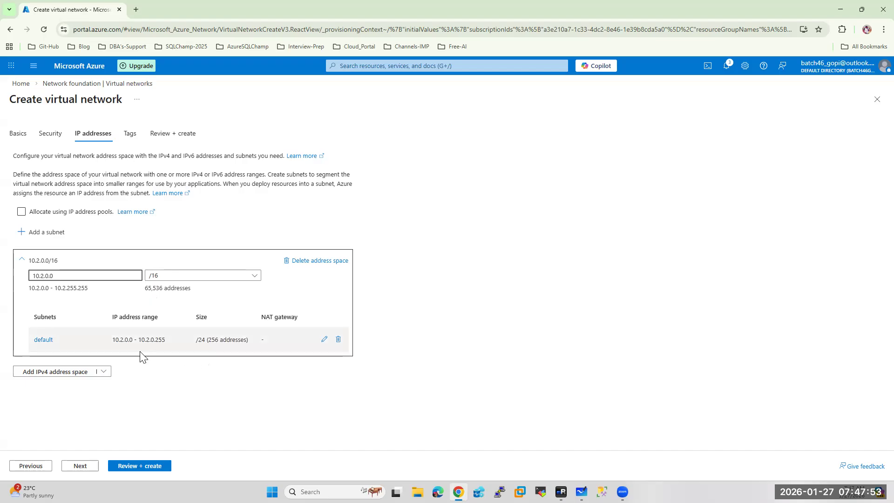
{"action": "left_click", "coordinate": [324, 341]}
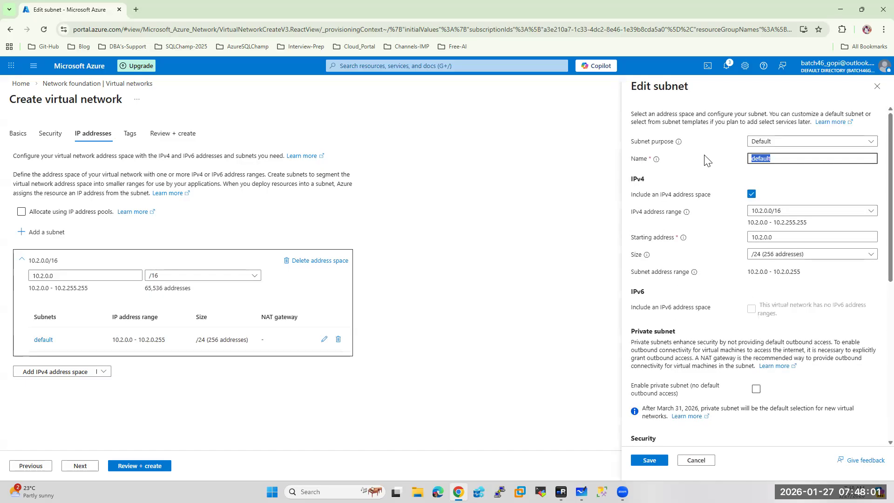
Rename the default subnet SubnetA with starting address 10.2.1.0/24 and save it
{"action": "type", "text": "SbnetA"}
{"action": "key", "text": "Left"}
{"action": "key", "text": "Left"}
{"action": "key", "text": "Left"}
{"action": "key", "text": "Left"}
{"action": "key", "text": "Left"}
{"action": "type", "text": "u"}
{"action": "left_click", "coordinate": [766, 238]}
{"action": "key", "text": "BackSpace"}
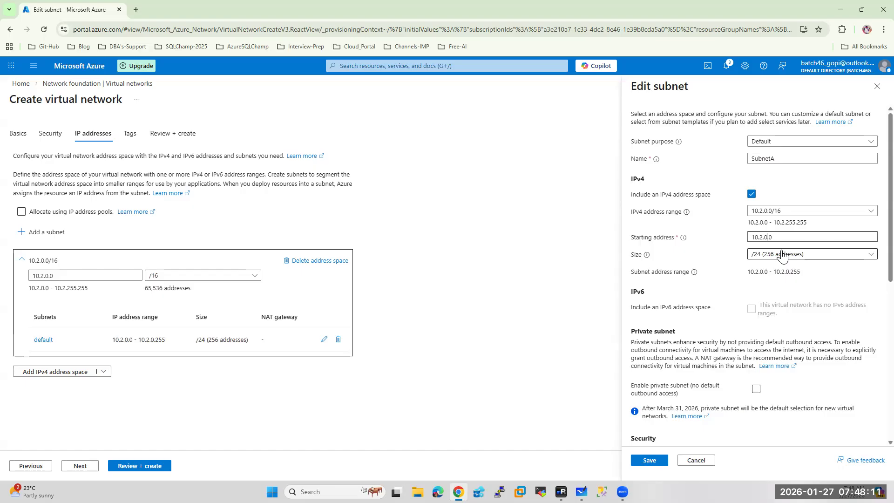
{"action": "type", "text": "1"}
{"action": "left_click", "coordinate": [650, 461]}
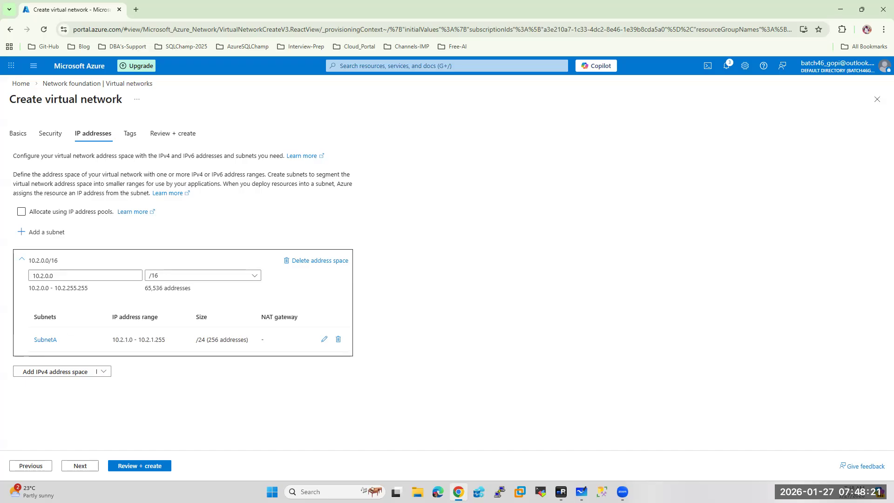
Review and create the AAGVnet virtual network
{"action": "left_click", "coordinate": [133, 468]}
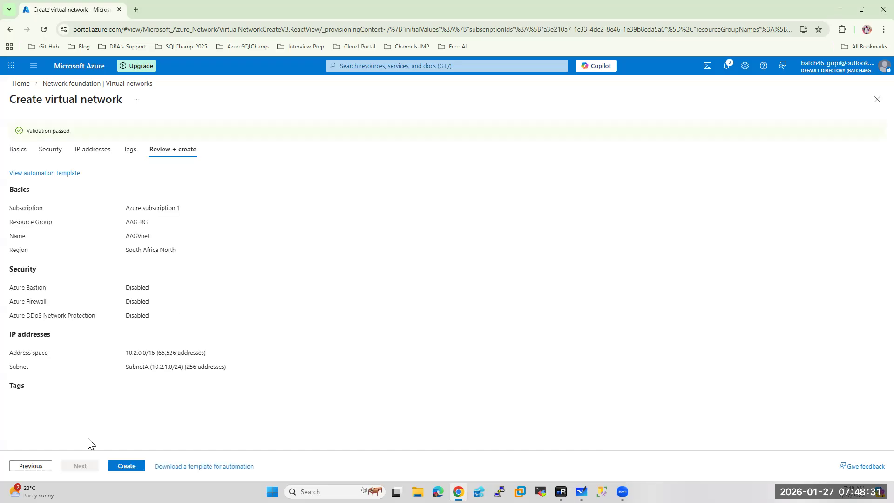
{"action": "left_click", "coordinate": [127, 466]}
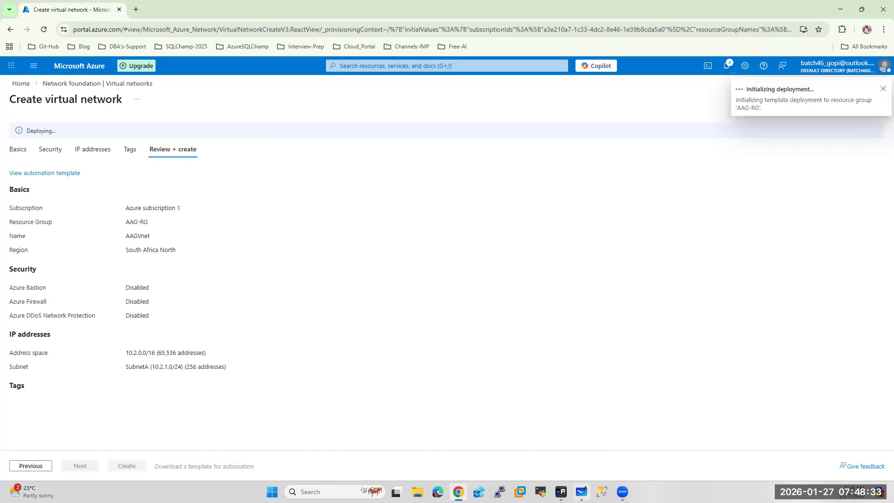
{"action": "left_click", "coordinate": [581, 491]}
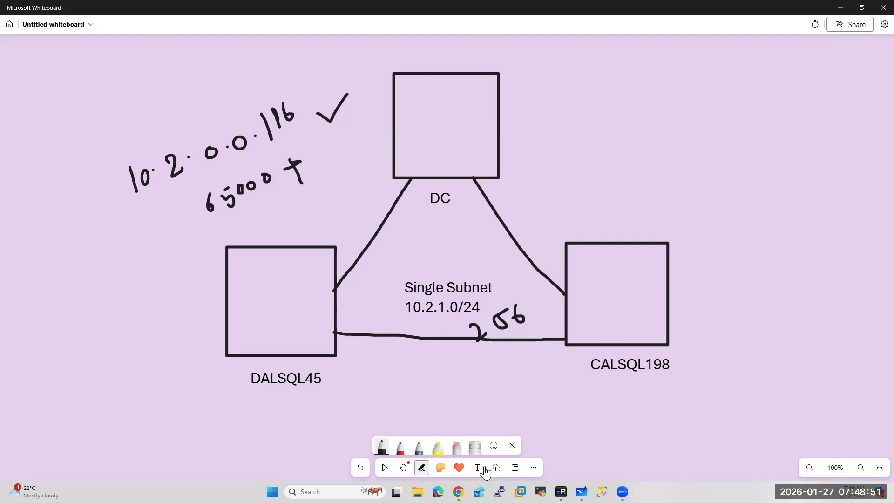
Return to the Azure portal to find the AAGVnet deployment complete
{"action": "left_click", "coordinate": [458, 492]}
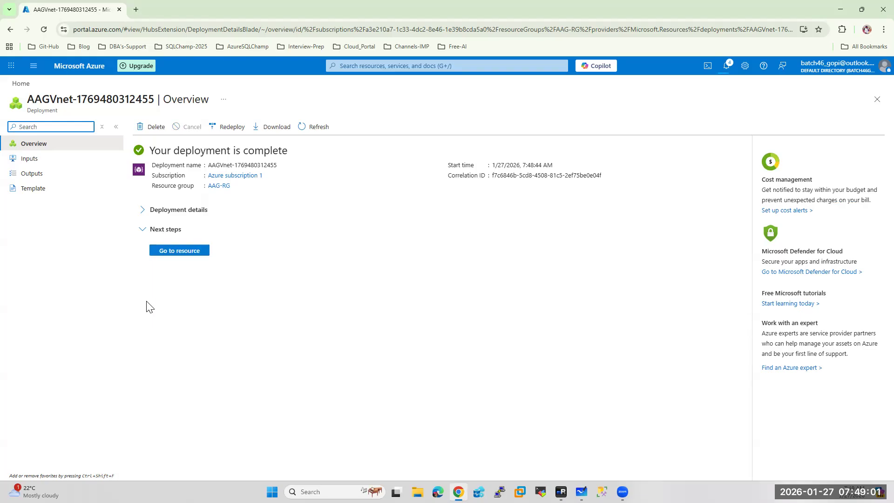
From Home, go to Virtual machines and choose Create > Virtual machine
{"action": "left_click", "coordinate": [77, 67]}
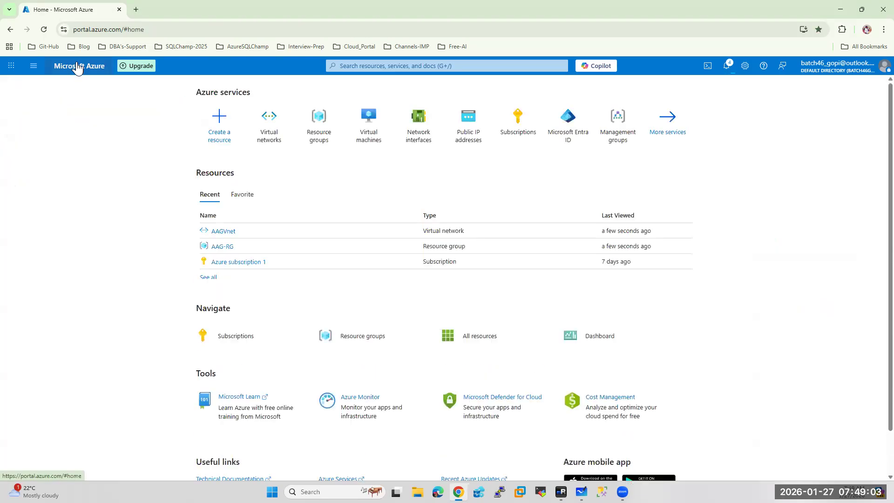
{"action": "left_click", "coordinate": [371, 122]}
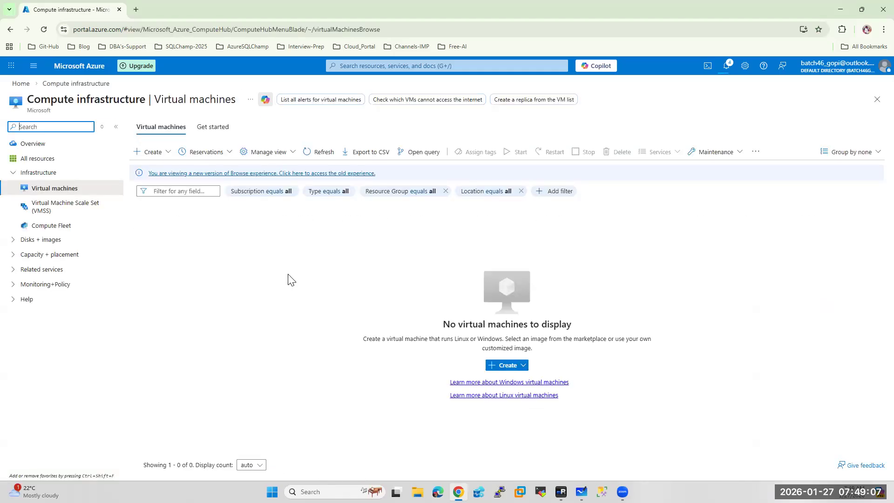
{"action": "left_click", "coordinate": [158, 153]}
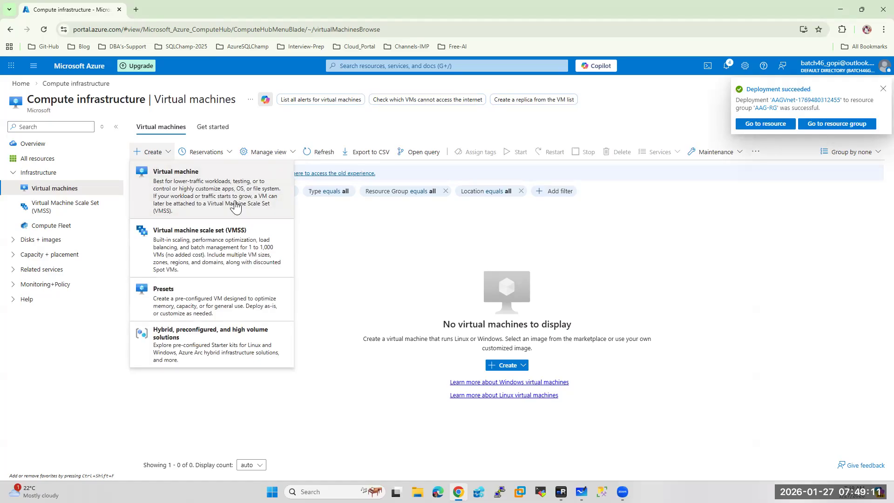
{"action": "left_click", "coordinate": [235, 205]}
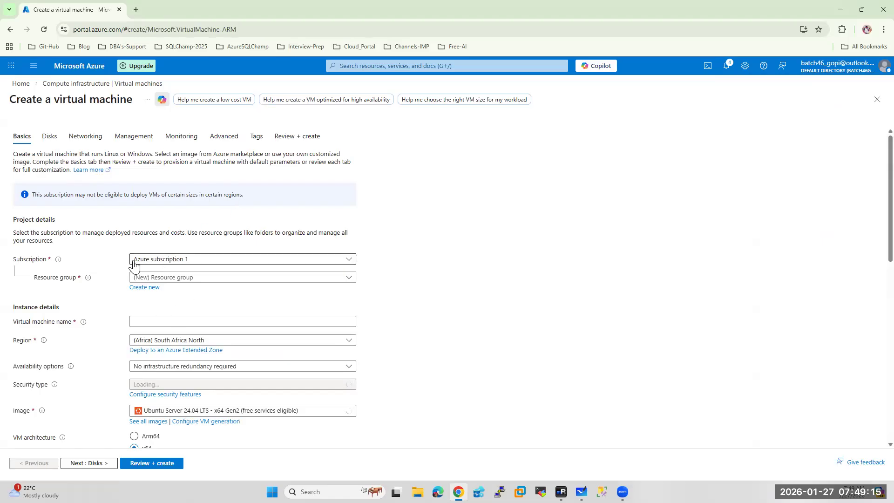
Place the VM in AAG-RG, name it DC, with no infrastructure redundancy and Standard security
{"action": "left_click", "coordinate": [173, 277]}
{"action": "left_click", "coordinate": [155, 310]}
{"action": "left_click", "coordinate": [140, 320]}
{"action": "type", "text": "DC"}
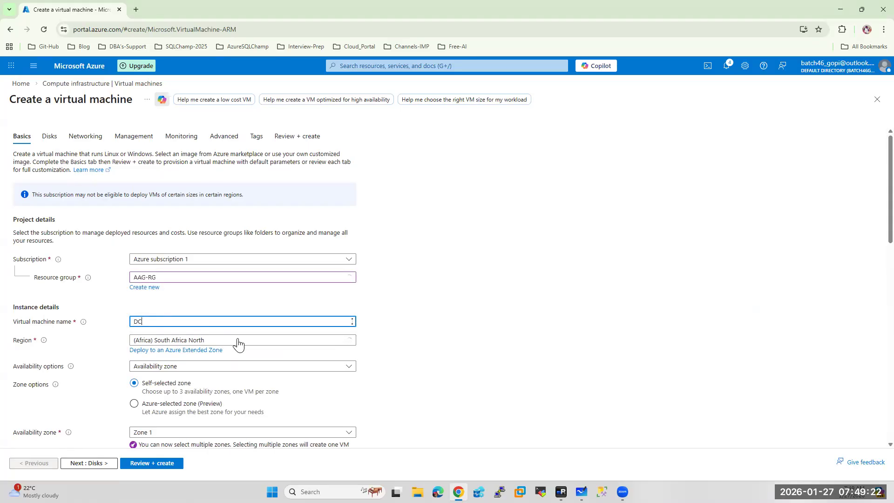
{"action": "left_click", "coordinate": [151, 366]}
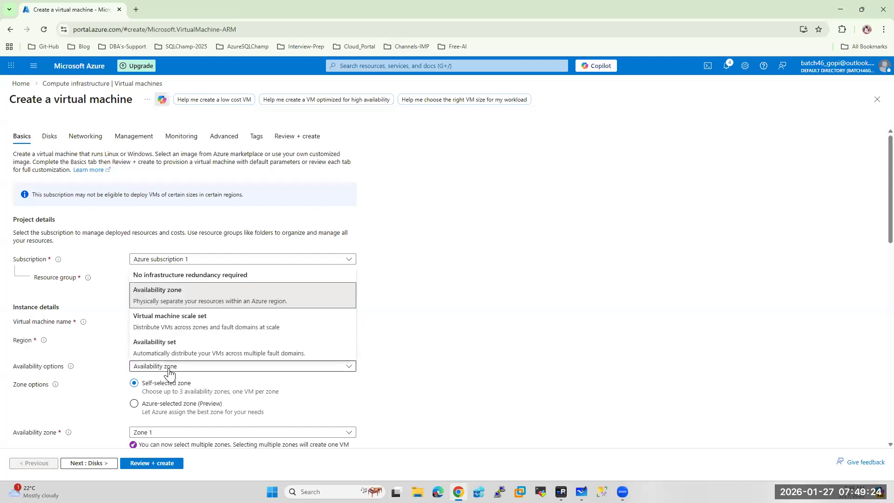
{"action": "left_click", "coordinate": [170, 275]}
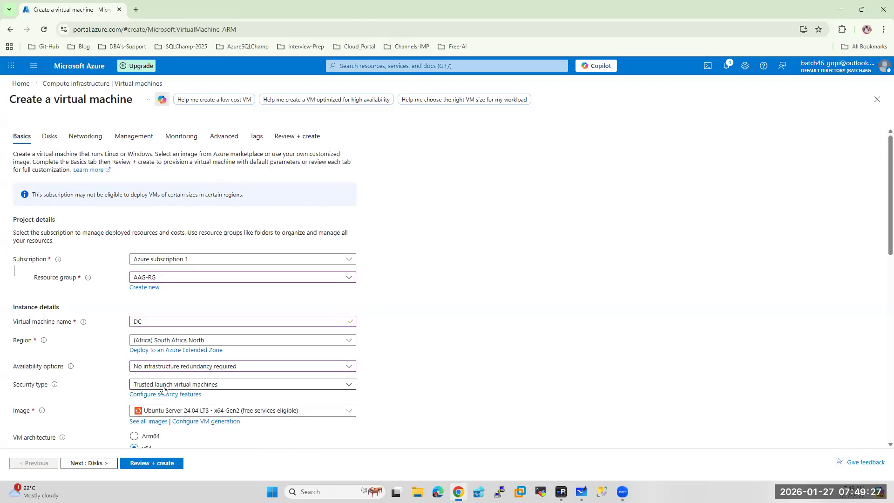
{"action": "left_click", "coordinate": [164, 385]}
{"action": "left_click", "coordinate": [161, 285]}
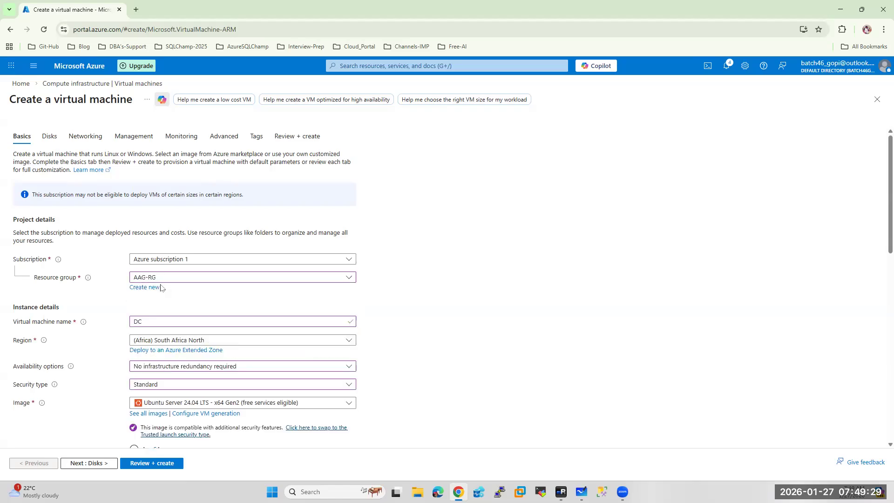
{"action": "scroll", "coordinate": [245, 349], "scroll_direction": "down", "scroll_amount": 1}
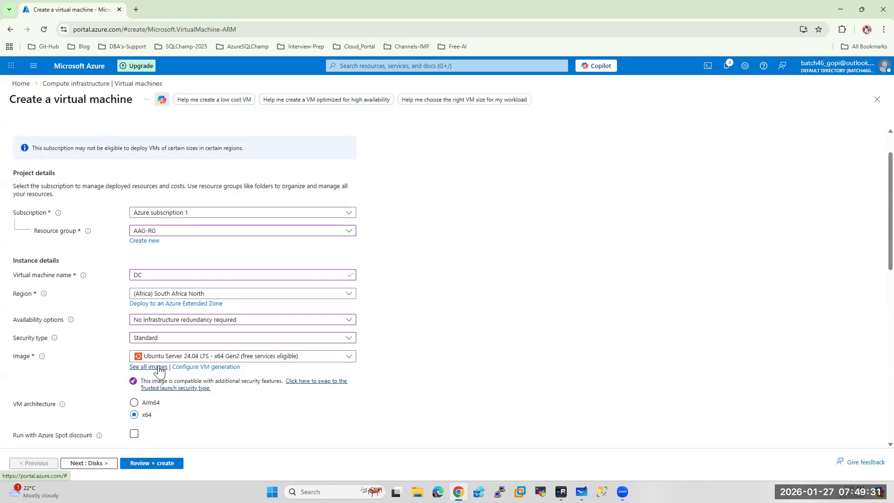
Choose the Windows Server 2025 Datacenter image and the Standard_DS1_v2 size
{"action": "left_click", "coordinate": [189, 358]}
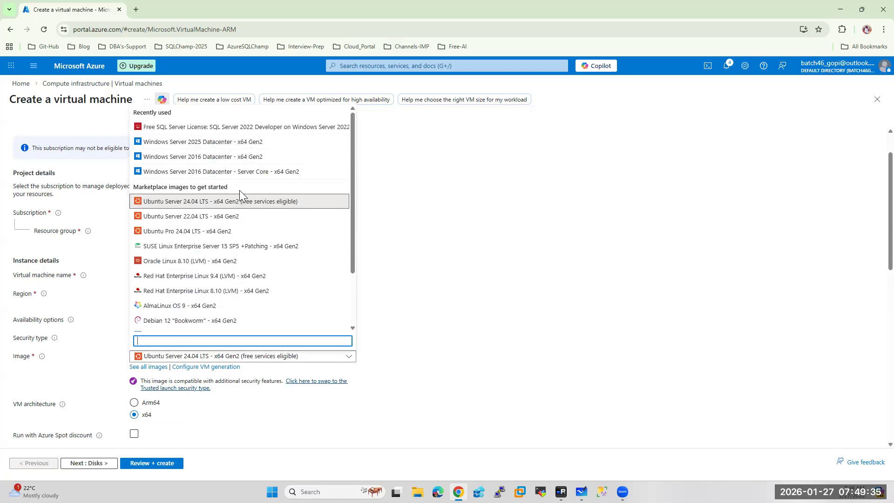
{"action": "left_click", "coordinate": [176, 143]}
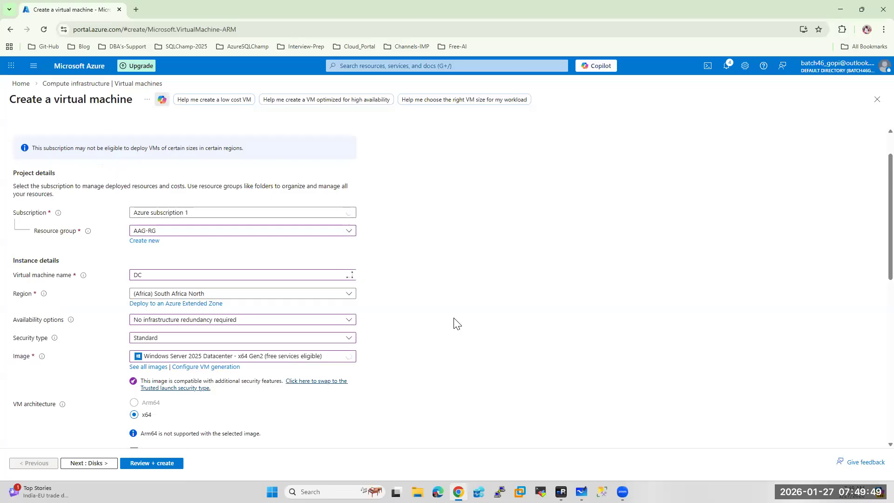
{"action": "scroll", "coordinate": [413, 328], "scroll_direction": "down", "scroll_amount": 2}
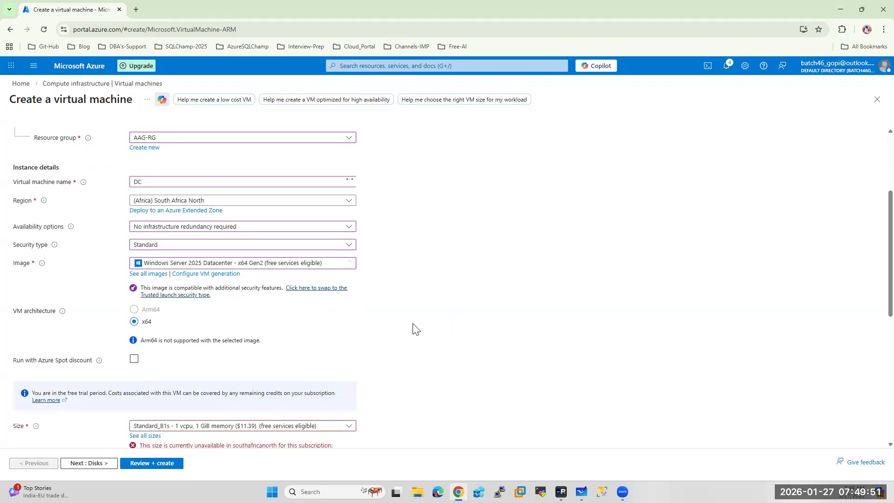
{"action": "left_click", "coordinate": [198, 428]}
{"action": "left_click", "coordinate": [177, 337]}
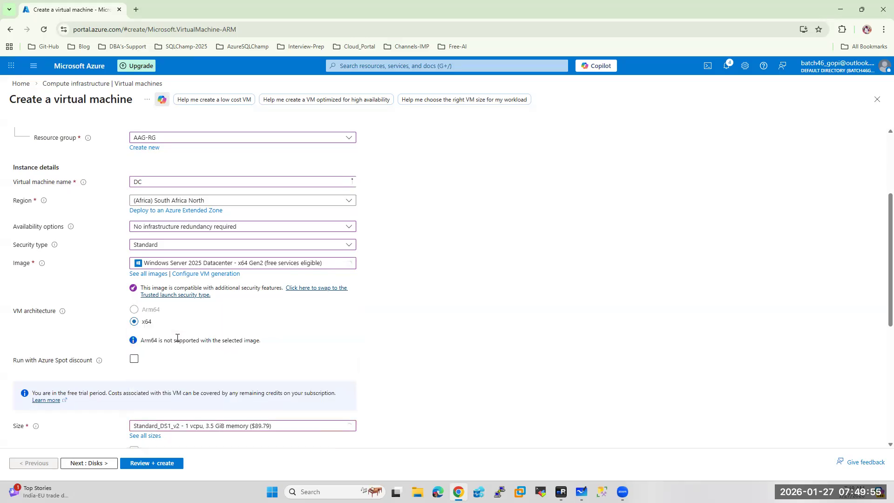
{"action": "scroll", "coordinate": [383, 340], "scroll_direction": "down", "scroll_amount": 4}
Enter the administrator username and a confirmed password for the VM
{"action": "left_click", "coordinate": [168, 311]}
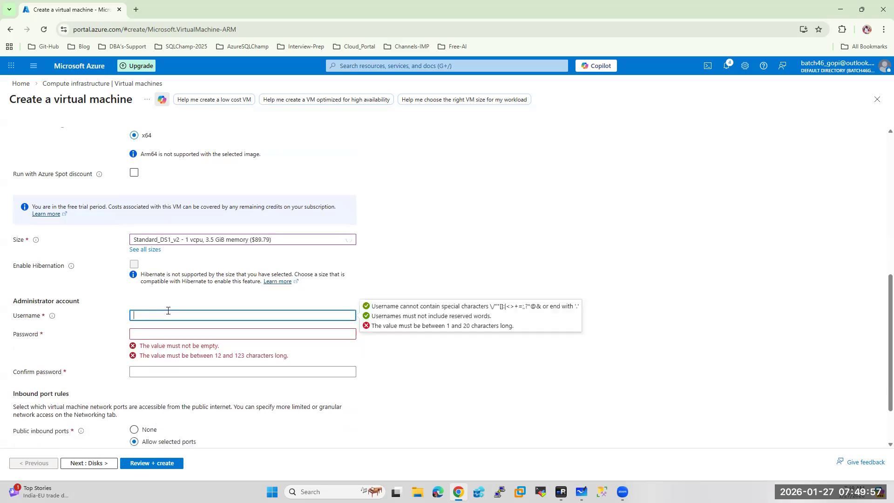
{"action": "type", "text": "saadmin"}
{"action": "key", "text": "Tab"}
{"action": "type", "text": "••••"}
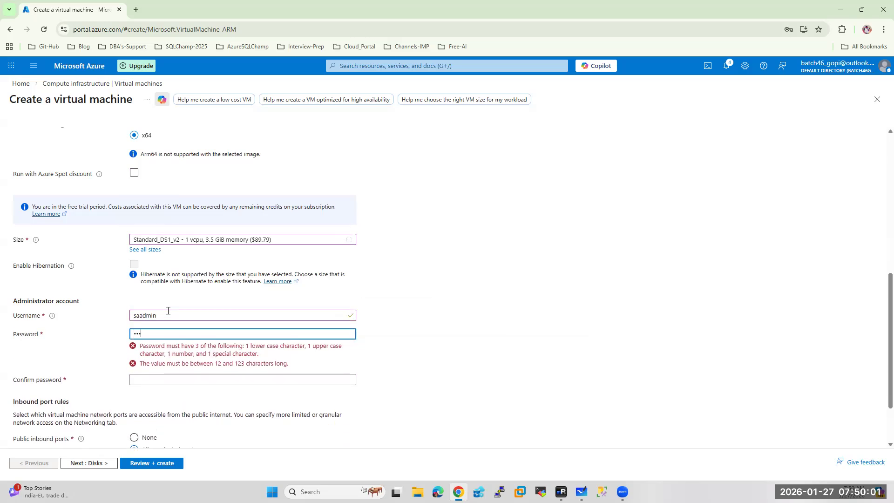
{"action": "type", "text": "••••••••"}
{"action": "key", "text": "Tab"}
{"action": "type", "text": "•••"}
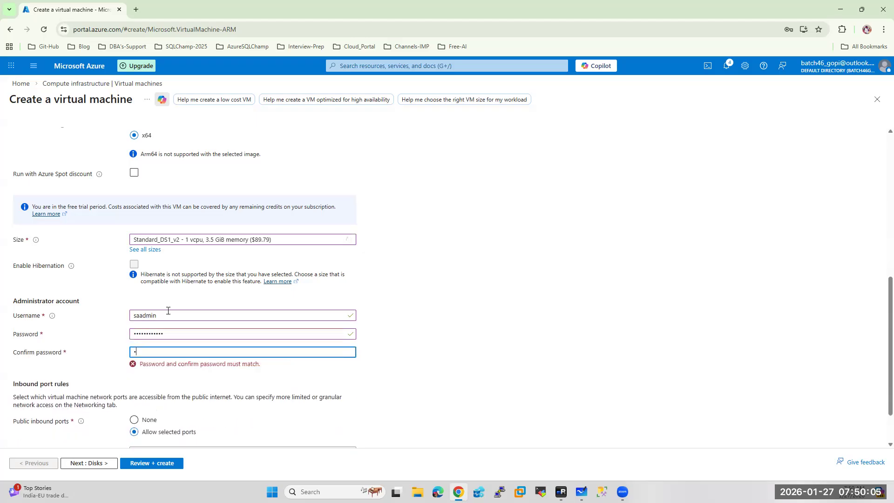
{"action": "type", "text": "•••••••••"}
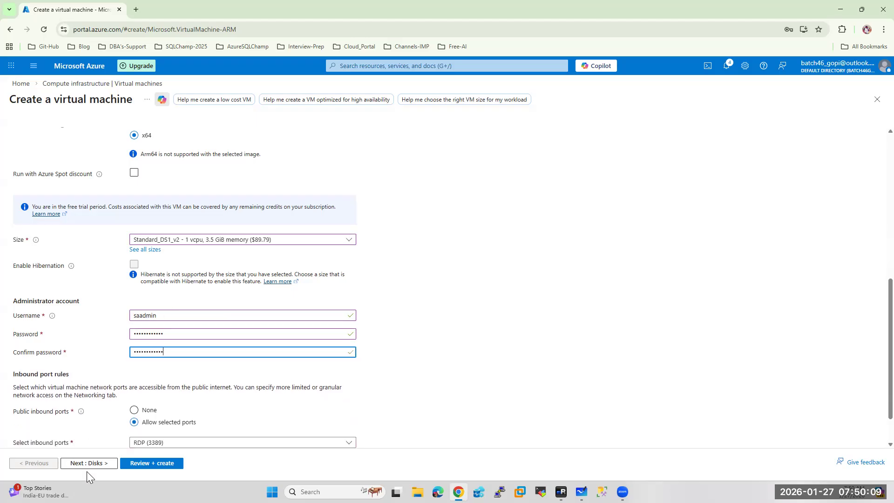
{"action": "left_click", "coordinate": [88, 465]}
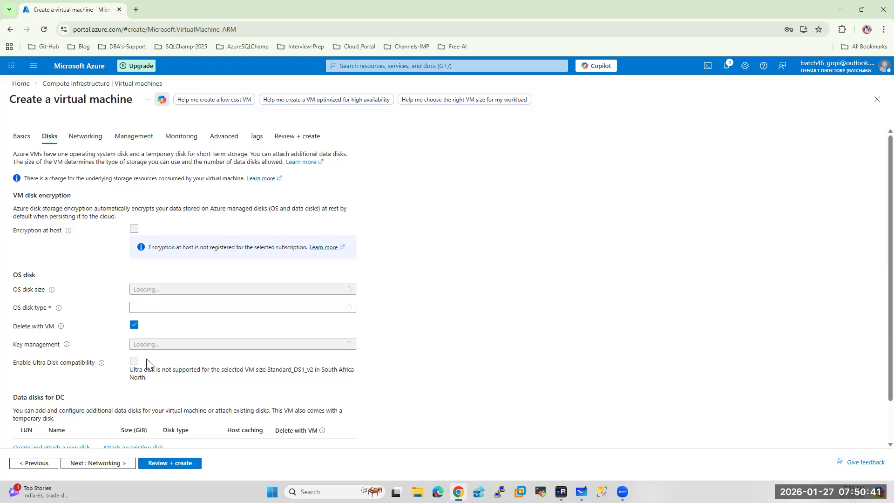
Close a stray tab, set DC's OS disk type to Standard SSD, and continue
{"action": "left_click", "coordinate": [136, 10]}
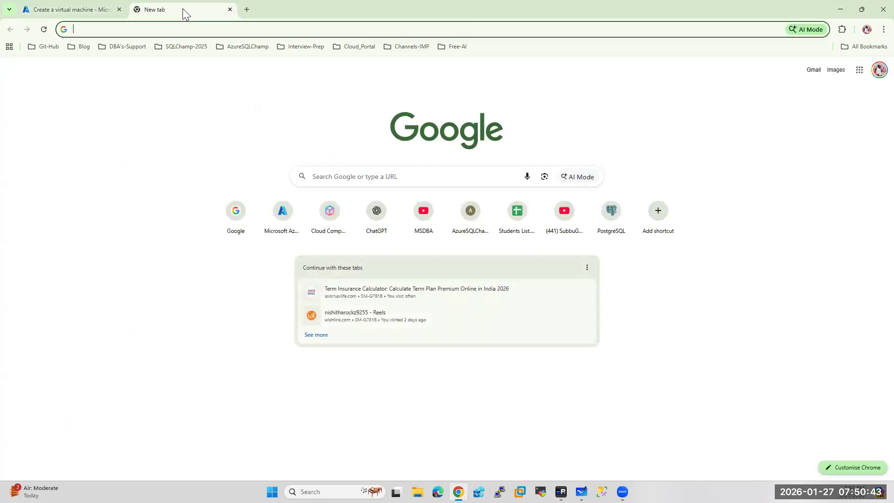
{"action": "key", "text": "ctrl+w"}
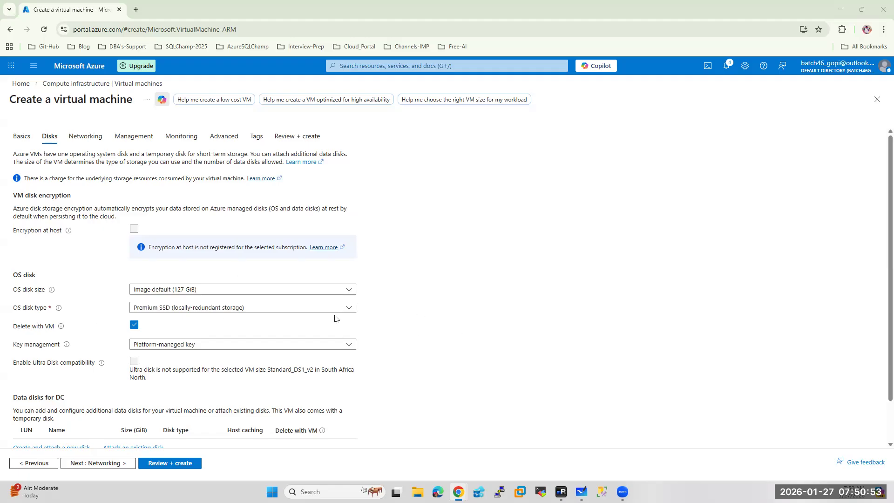
{"action": "scroll", "coordinate": [226, 310], "scroll_direction": "down", "scroll_amount": 1}
{"action": "left_click", "coordinate": [187, 261]}
{"action": "left_click", "coordinate": [182, 336]}
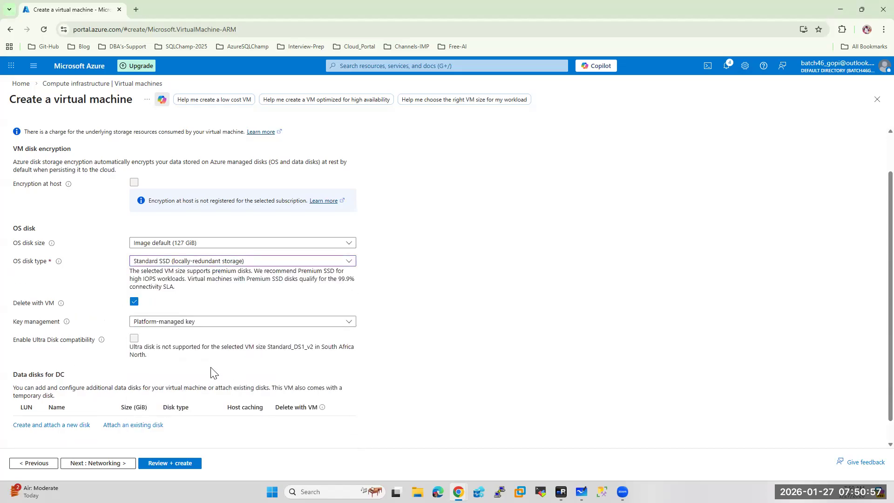
{"action": "left_click", "coordinate": [99, 462]}
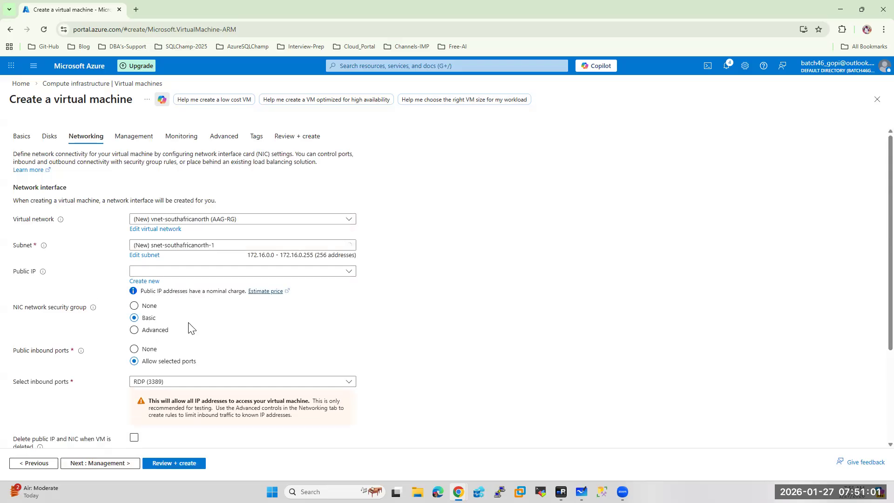
Attach the DC VM to the AAGVnet virtual network and SubnetA
{"action": "left_click", "coordinate": [198, 220]}
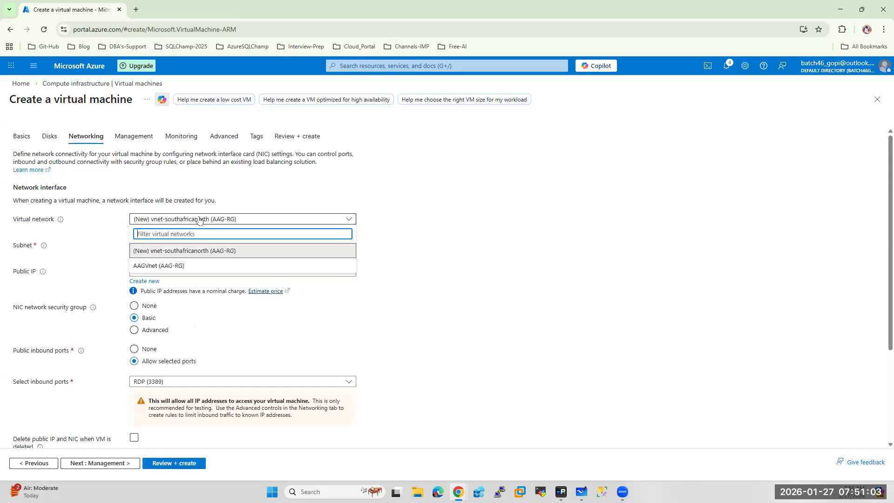
{"action": "left_click", "coordinate": [156, 270]}
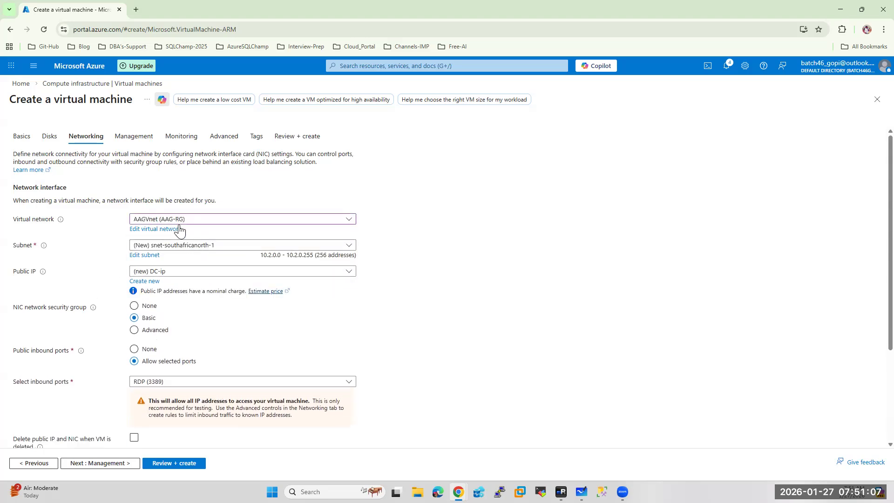
{"action": "left_click", "coordinate": [204, 246]}
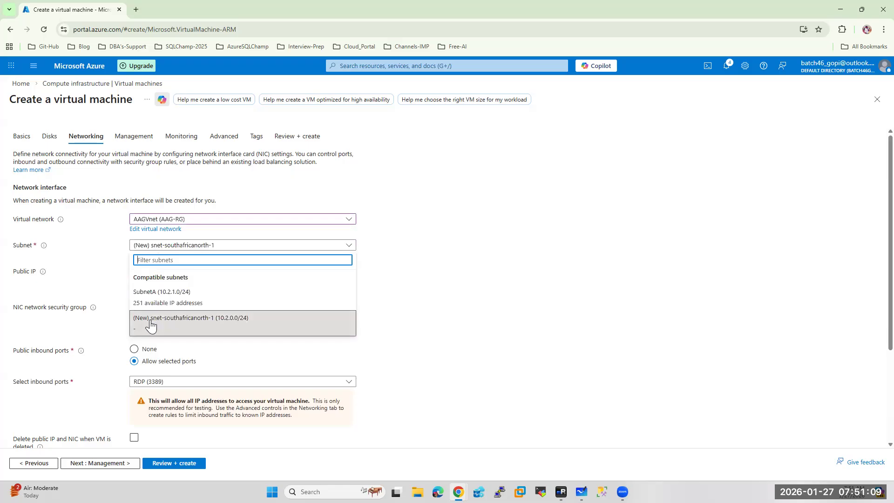
{"action": "left_click", "coordinate": [164, 297]}
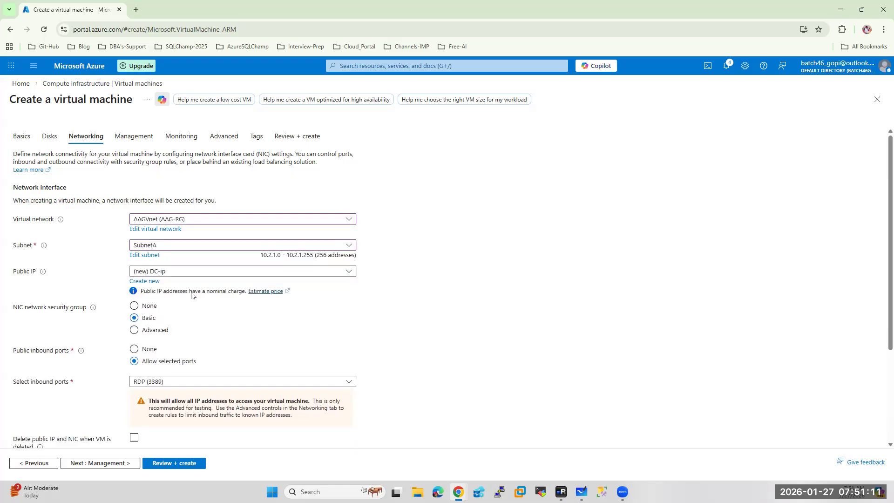
Enable auto-shutdown and set patch orchestration to Manual updates
{"action": "left_click", "coordinate": [100, 463]}
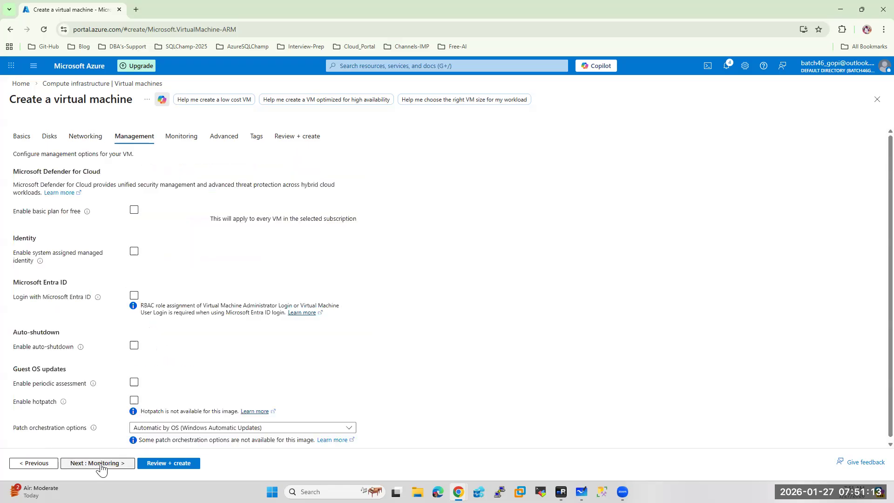
{"action": "left_click", "coordinate": [135, 348]}
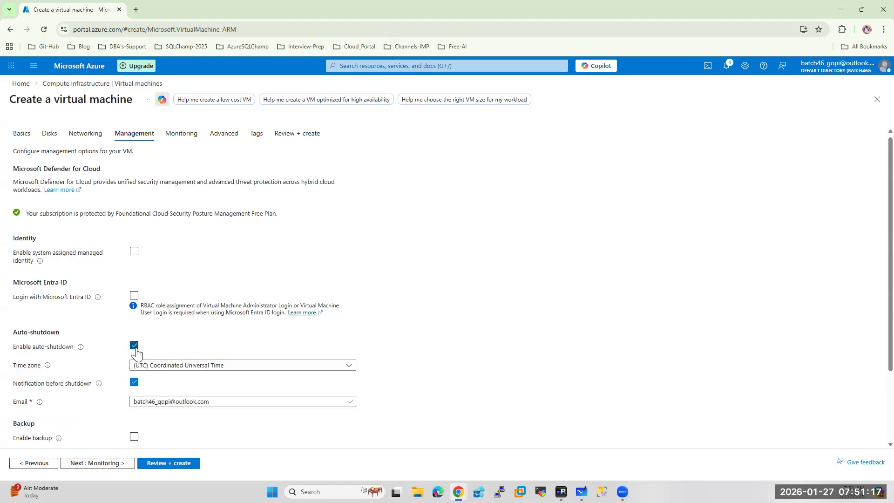
{"action": "scroll", "coordinate": [244, 336], "scroll_direction": "down", "scroll_amount": 2}
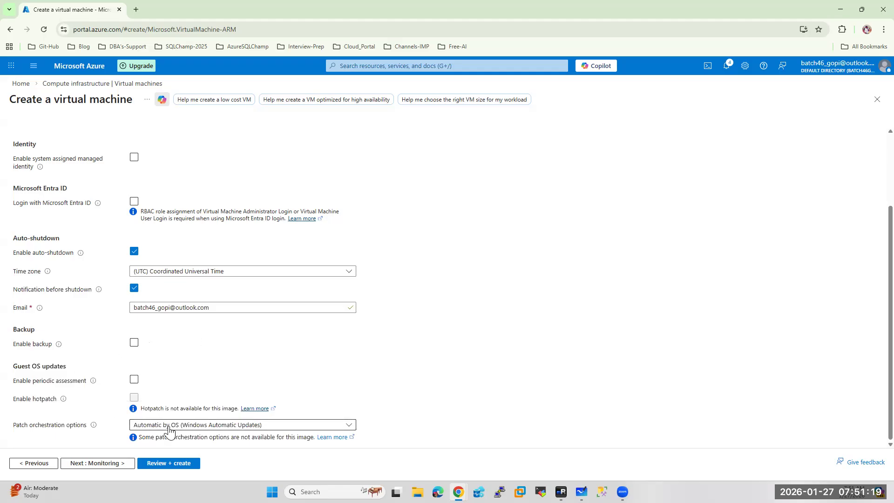
{"action": "left_click", "coordinate": [186, 424]}
{"action": "left_click", "coordinate": [152, 386]}
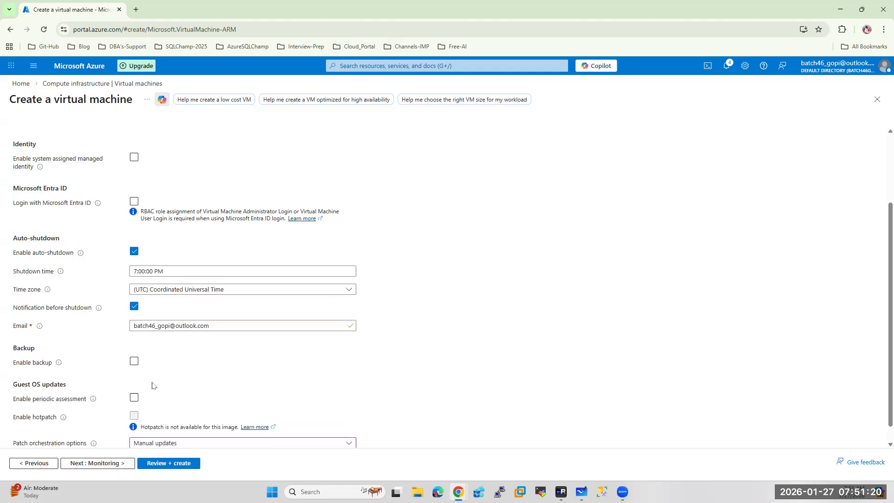
Disable boot diagnostics and advance past Advanced and Tags to Review + create
{"action": "left_click", "coordinate": [88, 463]}
{"action": "left_click", "coordinate": [145, 245]}
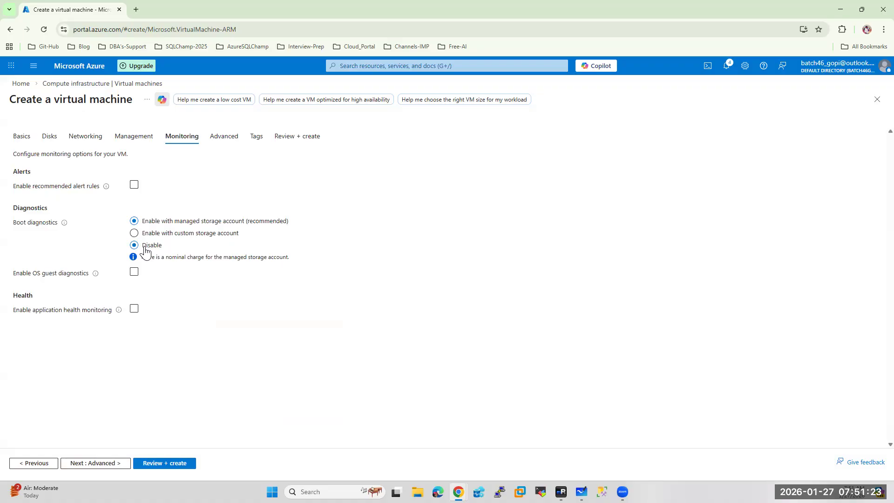
{"action": "left_click", "coordinate": [94, 462]}
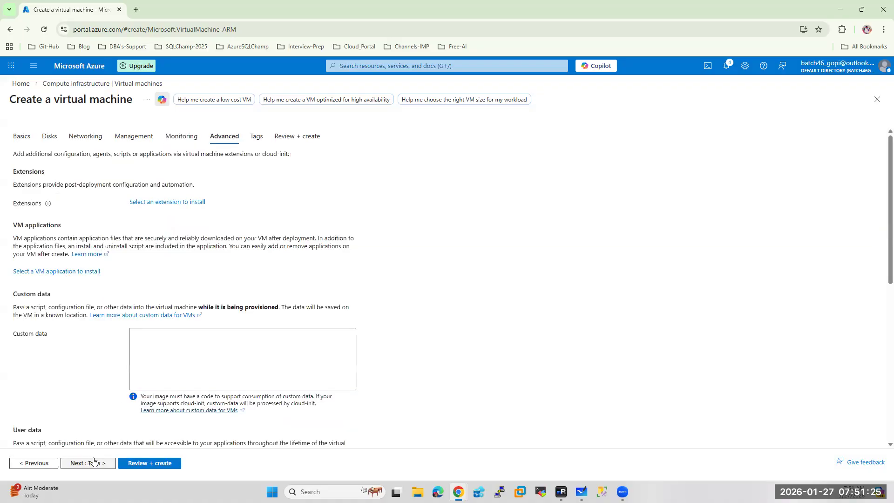
{"action": "left_click", "coordinate": [91, 464]}
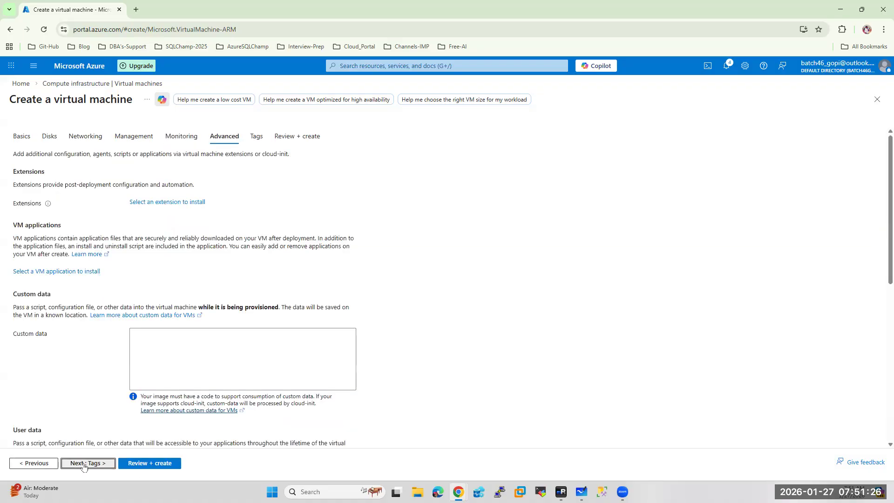
{"action": "left_click", "coordinate": [170, 464]}
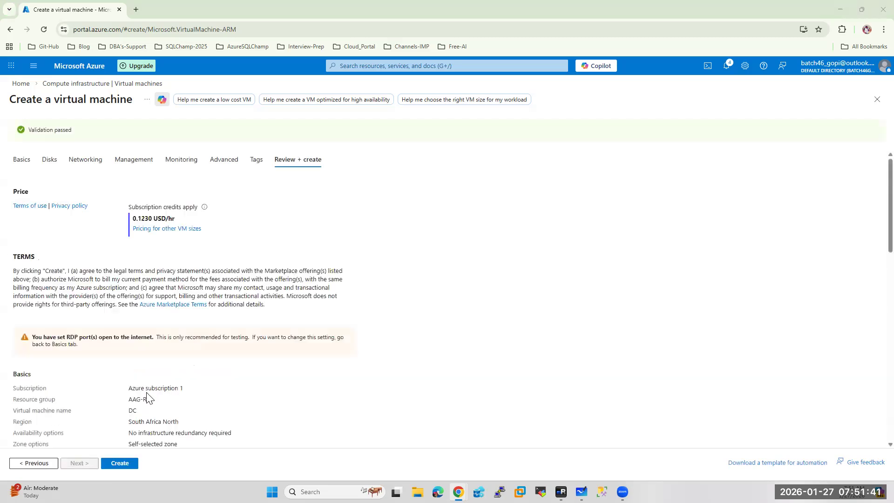
Create the DC virtual machine and return to the Azure home page while it deploys
{"action": "left_click", "coordinate": [116, 464]}
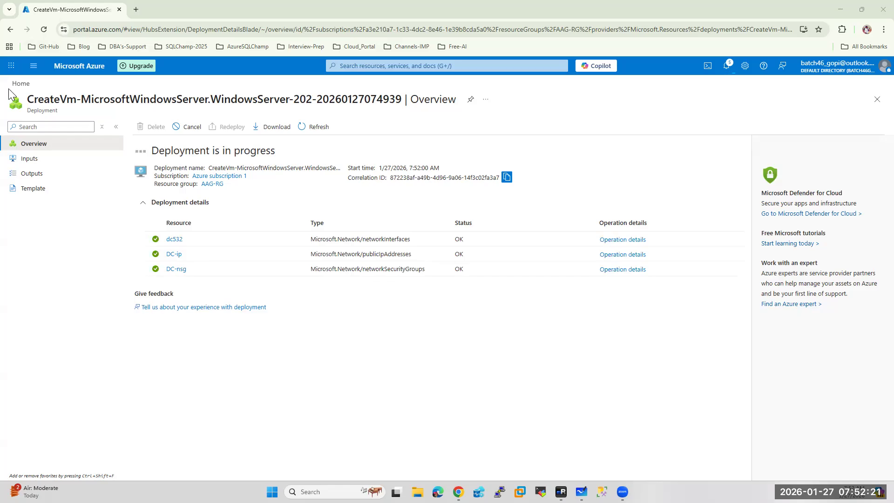
{"action": "left_click", "coordinate": [87, 72]}
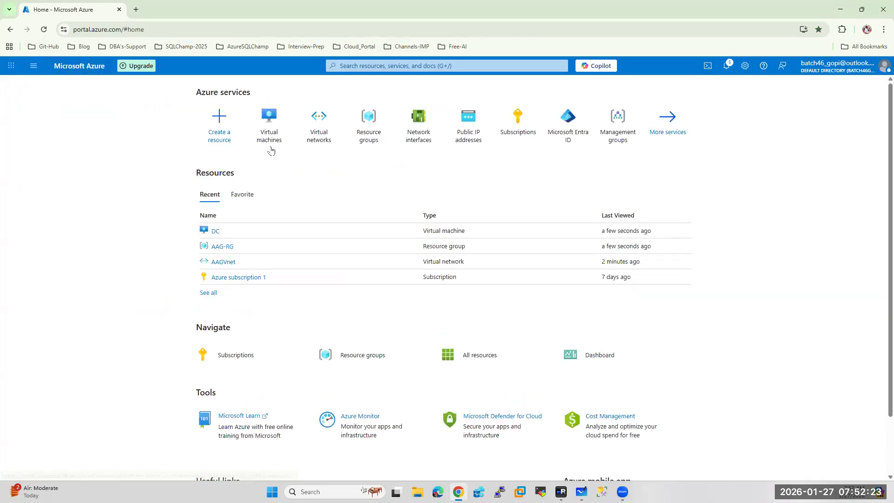
Start a new virtual machine in the AAG-RG resource group
{"action": "left_click", "coordinate": [267, 100]}
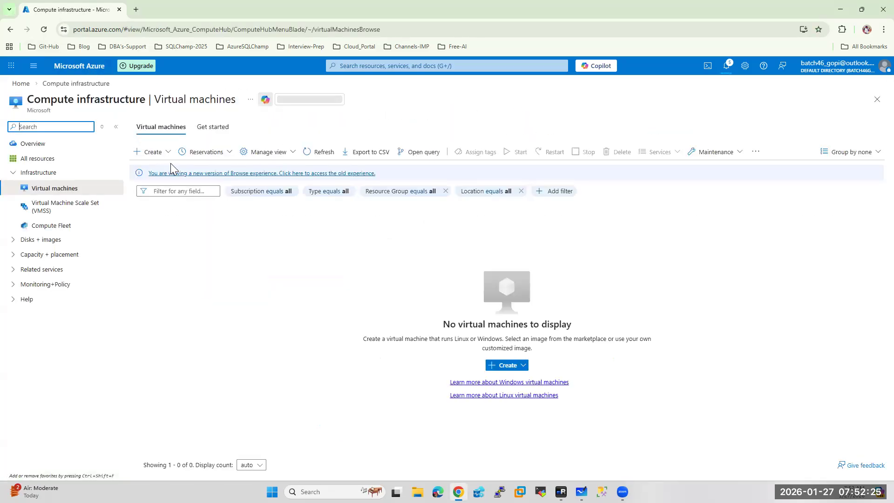
{"action": "left_click", "coordinate": [198, 152]}
{"action": "left_click", "coordinate": [161, 155]}
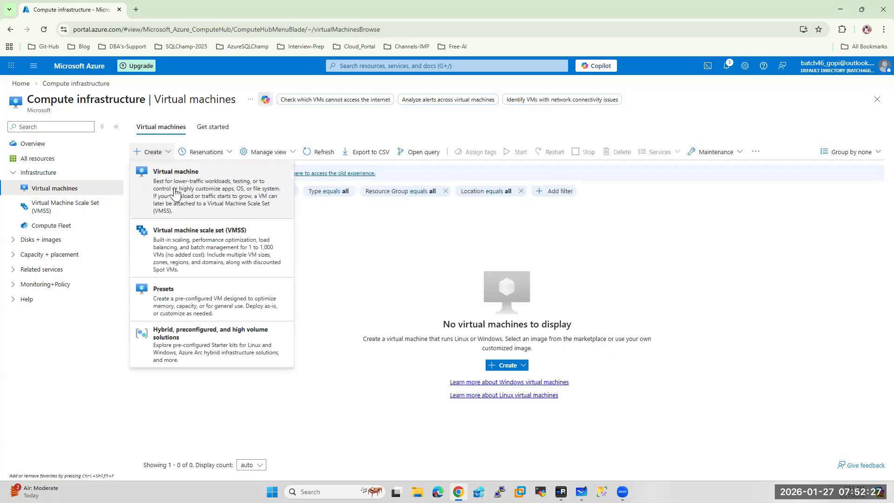
{"action": "left_click", "coordinate": [164, 172]}
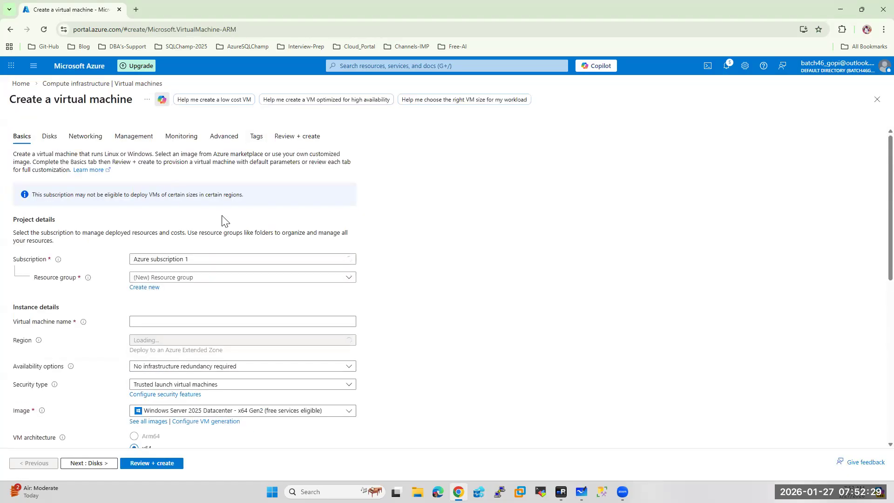
{"action": "left_click", "coordinate": [185, 279]}
{"action": "left_click", "coordinate": [154, 310]}
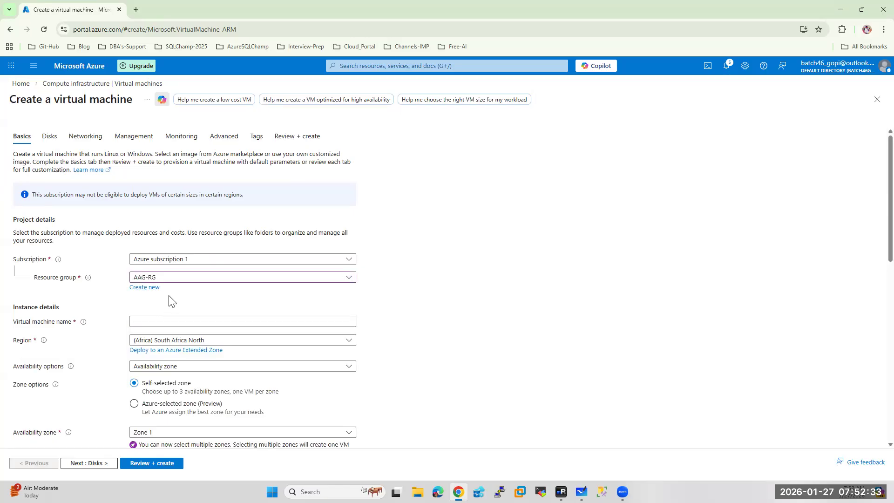
Check deployment notifications, then name the VM DALSQL45 with no infrastructure redundancy and Standard security
{"action": "left_click", "coordinate": [725, 66]}
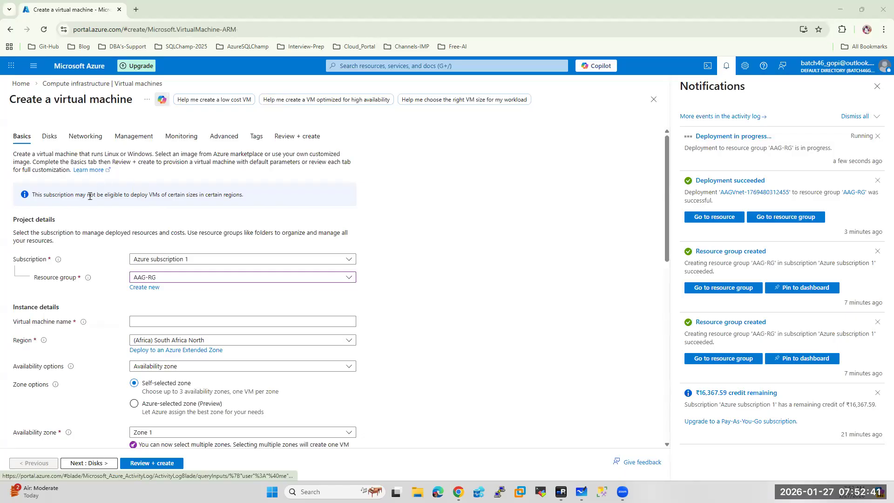
{"action": "scroll", "coordinate": [433, 228], "scroll_direction": "down", "scroll_amount": 2}
{"action": "left_click", "coordinate": [171, 228]}
{"action": "type", "text": "DA"}
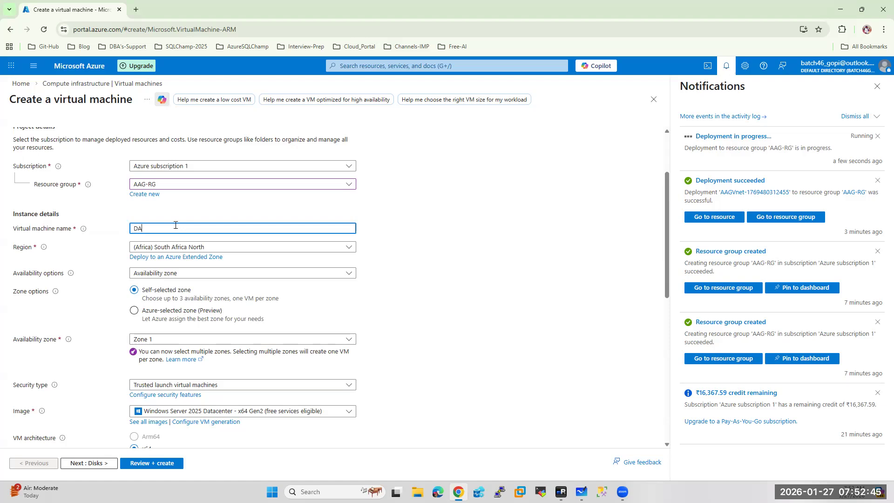
{"action": "type", "text": "LSQL45"}
{"action": "left_click", "coordinate": [171, 278]}
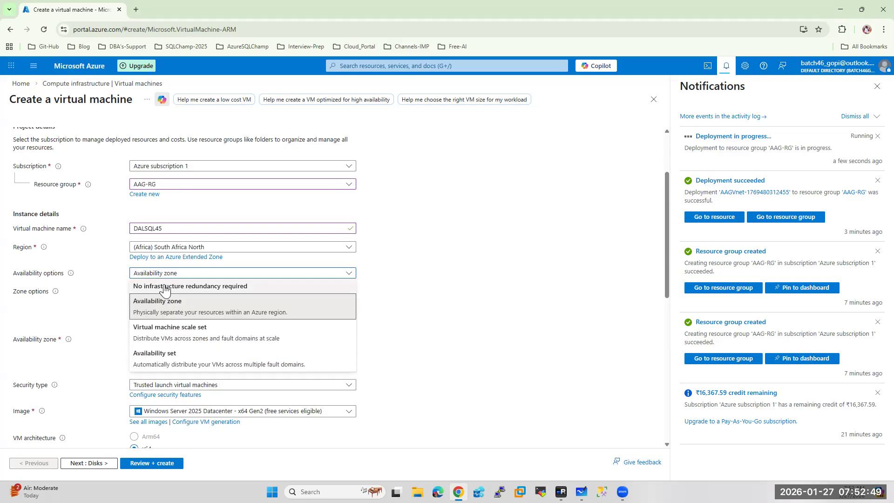
{"action": "left_click", "coordinate": [165, 288]}
{"action": "left_click", "coordinate": [166, 292]}
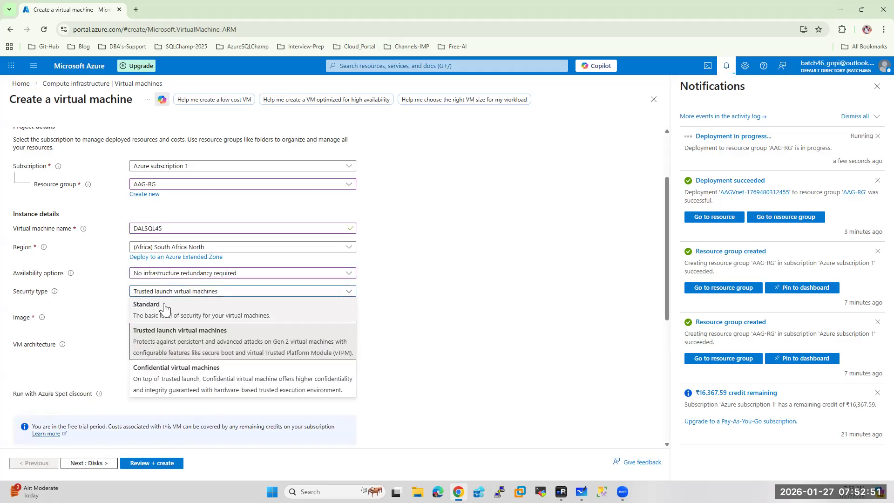
{"action": "left_click", "coordinate": [164, 308]}
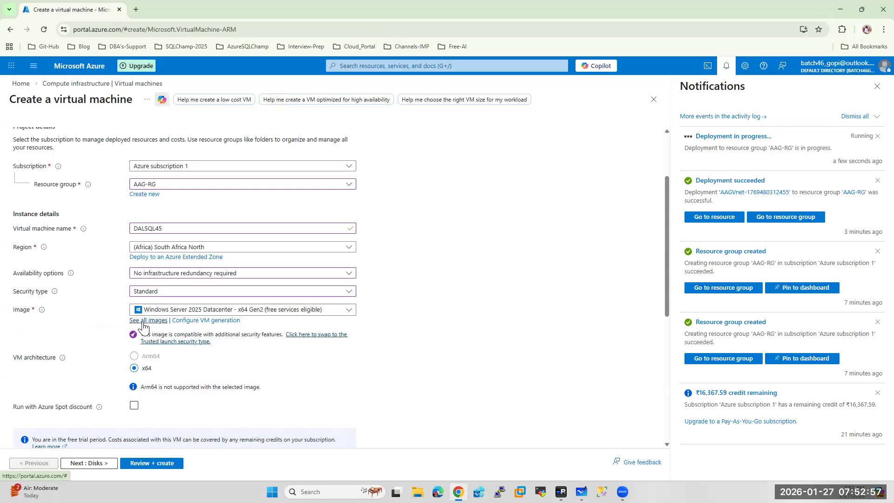
In Whiteboard, draw two check marks beside DC and a curved line into DALSQL45
{"action": "mouse_move", "coordinate": [581, 492]}
{"action": "left_click", "coordinate": [581, 446]}
{"action": "mouse_move", "coordinate": [72, 298]}
{"action": "left_mouse_down"}
{"action": "mouse_move", "coordinate": [76, 305]}
{"action": "mouse_move", "coordinate": [93, 293]}
{"action": "mouse_move", "coordinate": [104, 298]}
{"action": "mouse_move", "coordinate": [112, 279]}
{"action": "mouse_move", "coordinate": [155, 268]}
{"action": "mouse_move", "coordinate": [184, 241]}
{"action": "mouse_move", "coordinate": [201, 247]}
{"action": "mouse_move", "coordinate": [211, 236]}
{"action": "mouse_move", "coordinate": [215, 253]}
{"action": "left_mouse_up"}
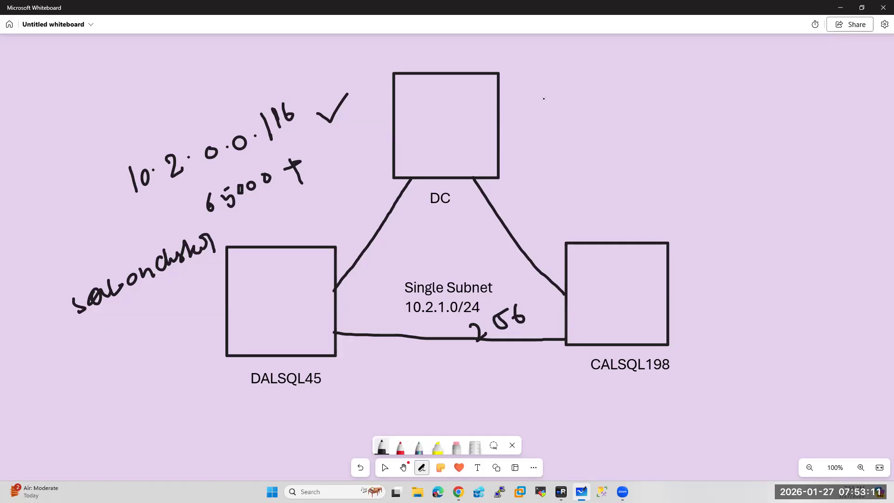
{"action": "left_click_drag", "start_coordinate": [515, 111], "coordinate": [540, 95]}
{"action": "left_click_drag", "start_coordinate": [507, 128], "coordinate": [545, 123]}
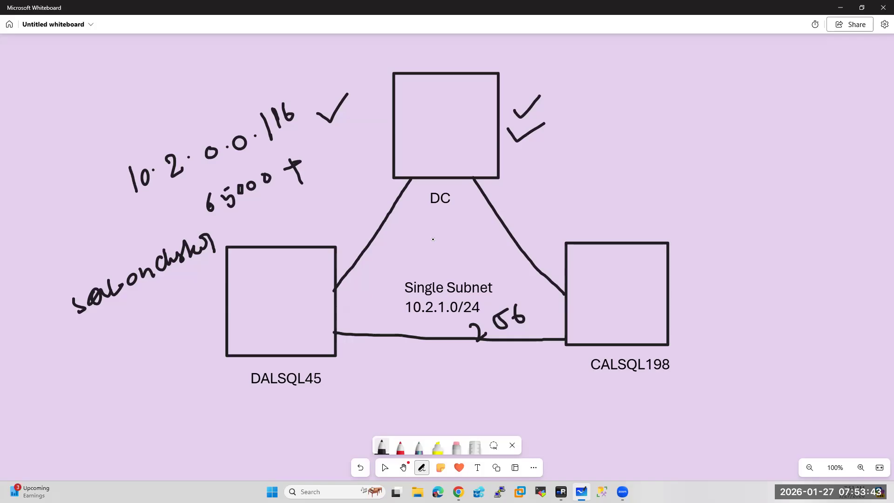
{"action": "mouse_move", "coordinate": [125, 390]}
{"action": "left_mouse_down"}
{"action": "mouse_move", "coordinate": [152, 352]}
{"action": "mouse_move", "coordinate": [249, 320]}
{"action": "left_mouse_up"}
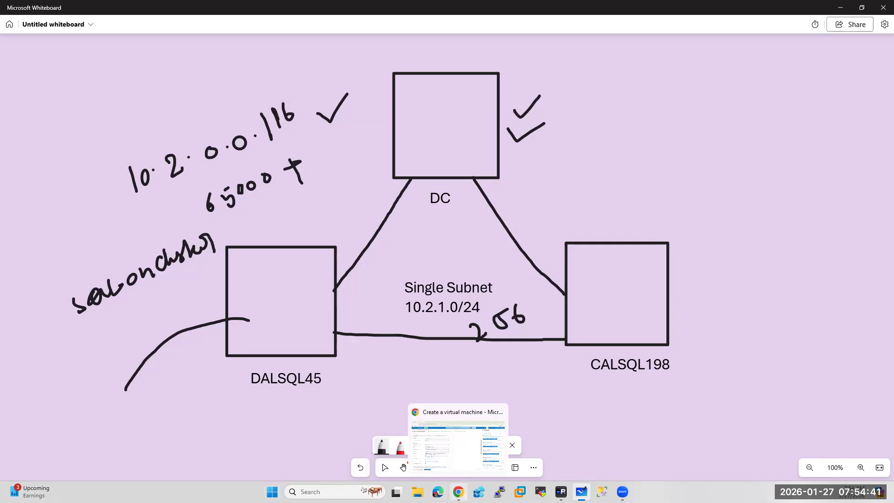
{"action": "left_click", "coordinate": [459, 492]}
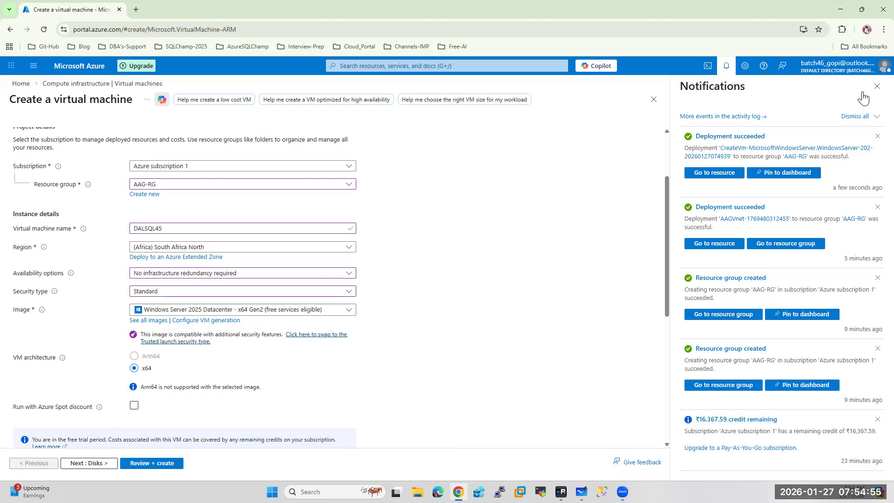
Open the full VM image catalog and search the Marketplace for 'sql server'
{"action": "left_click", "coordinate": [880, 88]}
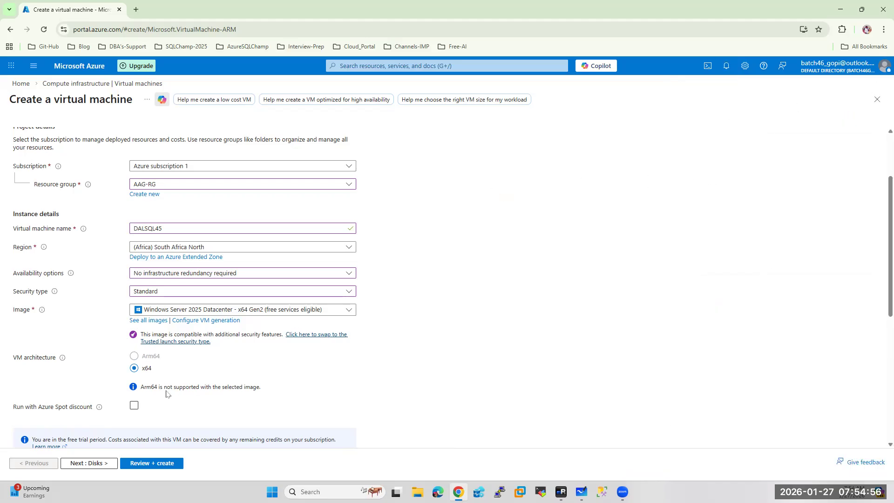
{"action": "left_click", "coordinate": [153, 320]}
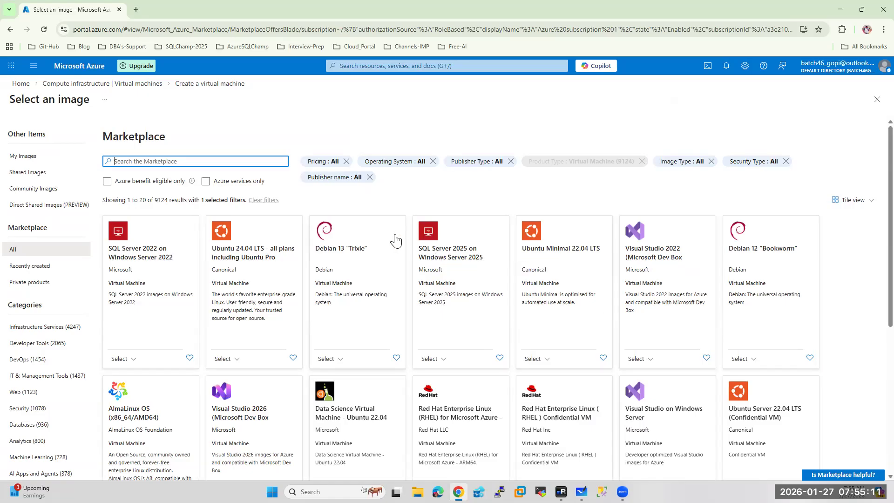
{"action": "scroll", "coordinate": [395, 240], "scroll_direction": "down", "scroll_amount": 2}
{"action": "scroll", "coordinate": [395, 240], "scroll_direction": "down", "scroll_amount": 3}
{"action": "scroll", "coordinate": [396, 239], "scroll_direction": "up", "scroll_amount": 6}
{"action": "type", "text": "sql server"}
{"action": "key", "text": "Return"}
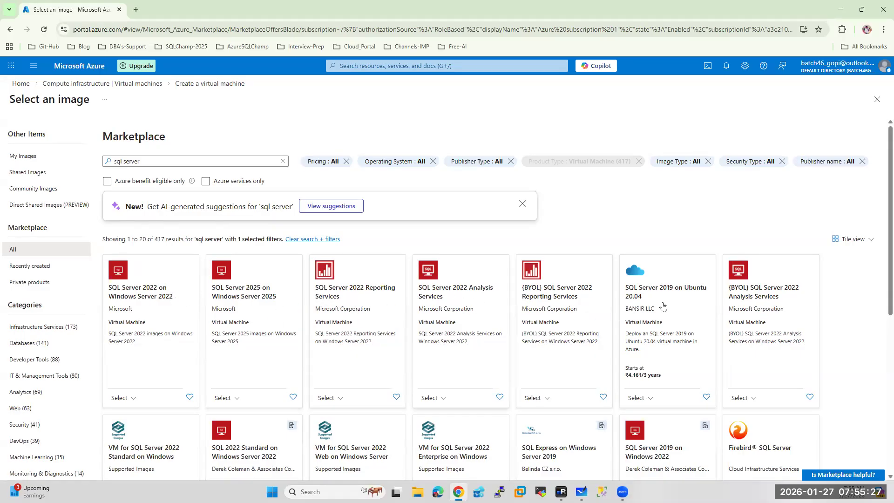
{"action": "scroll", "coordinate": [148, 381], "scroll_direction": "down", "scroll_amount": 1}
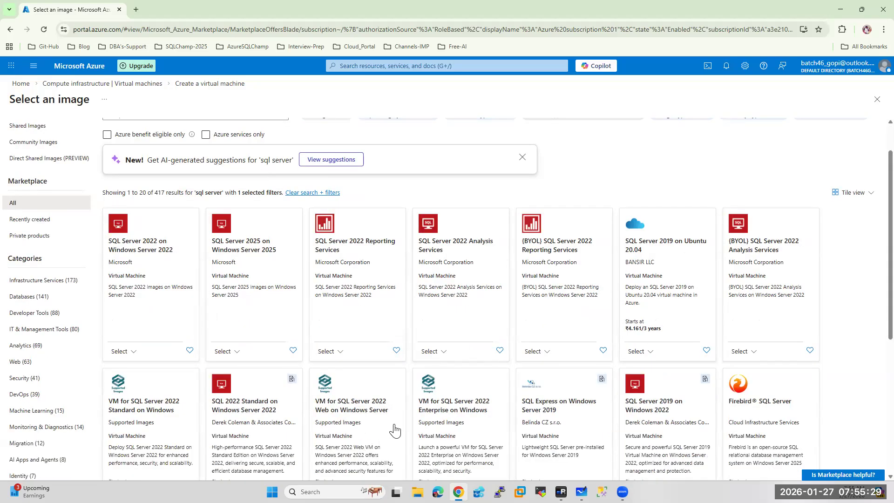
{"action": "scroll", "coordinate": [492, 417], "scroll_direction": "down", "scroll_amount": 3}
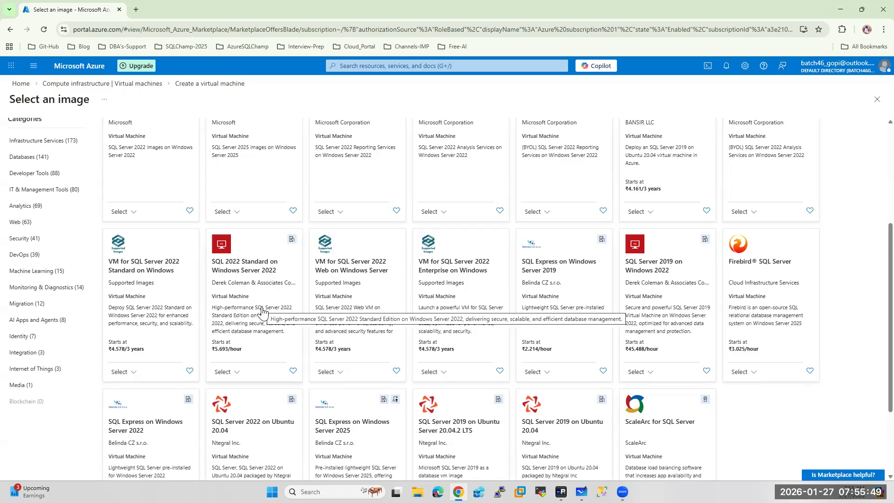
{"action": "scroll", "coordinate": [263, 311], "scroll_direction": "up", "scroll_amount": 5}
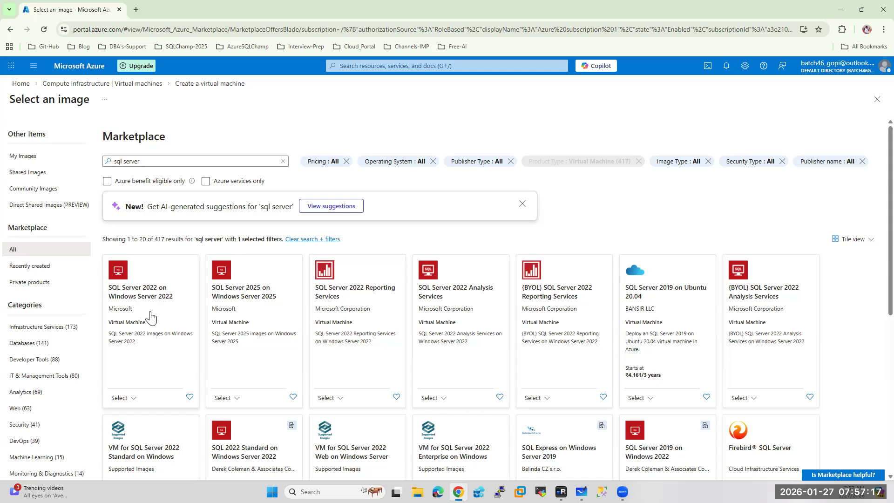
Choose the free SQL Server 2022 Developer on Windows Server 2022 image
{"action": "left_click", "coordinate": [131, 399]}
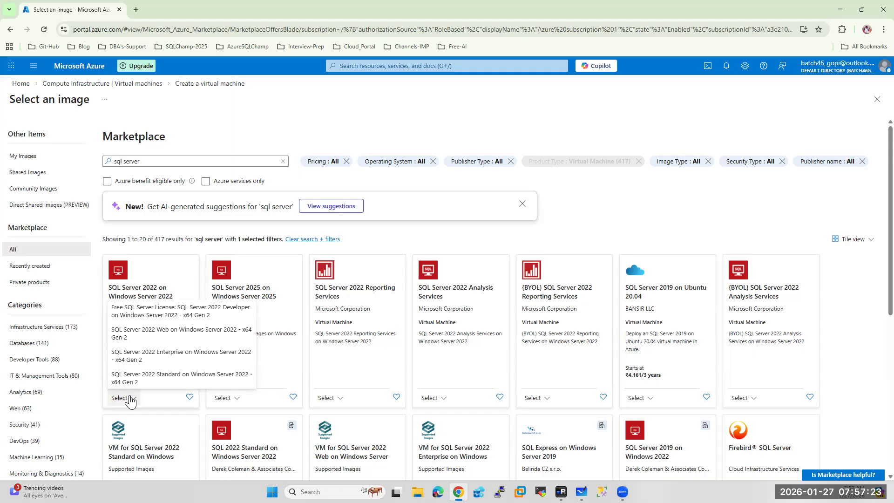
{"action": "left_click", "coordinate": [133, 312]}
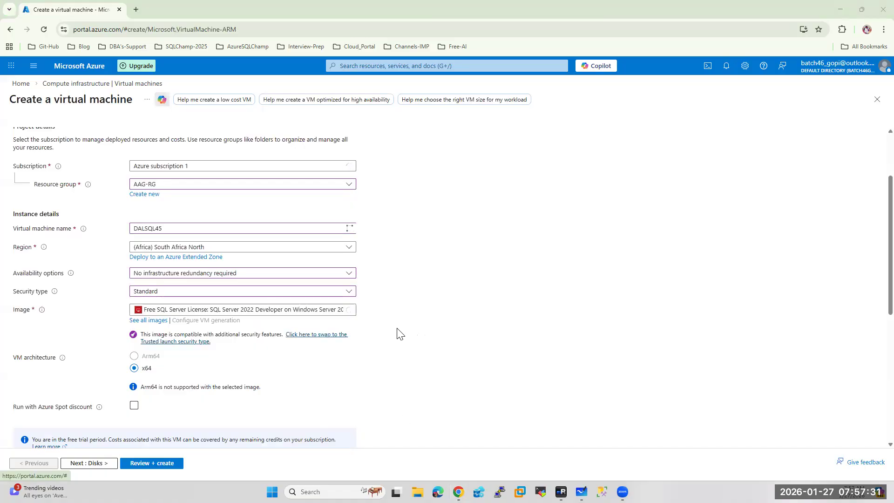
{"action": "scroll", "coordinate": [399, 333], "scroll_direction": "down", "scroll_amount": 4}
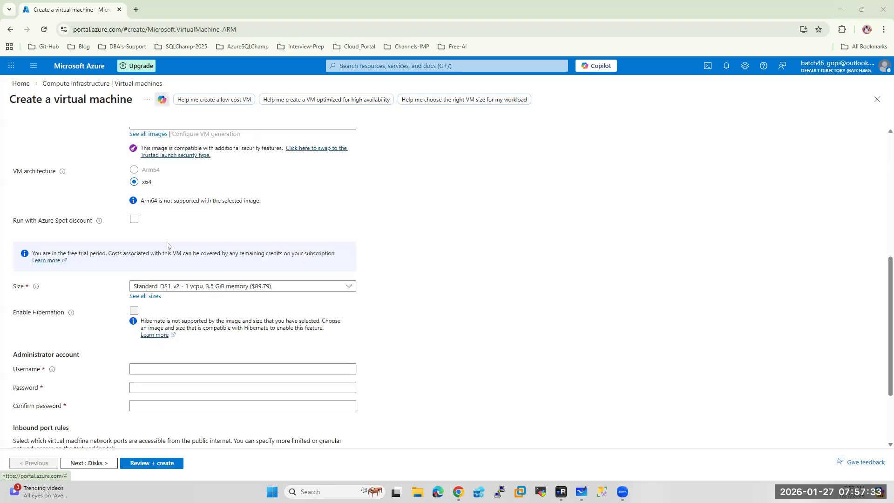
{"action": "scroll", "coordinate": [201, 244], "scroll_direction": "up", "scroll_amount": 1}
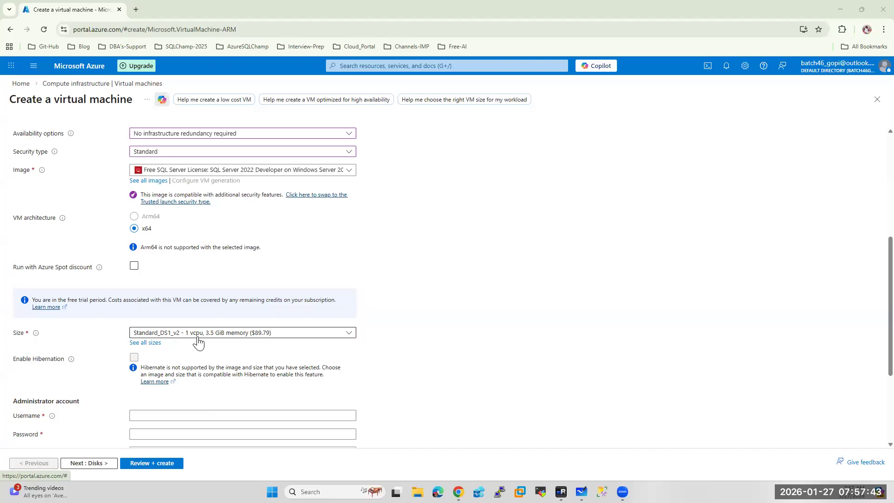
{"action": "scroll", "coordinate": [198, 342], "scroll_direction": "down", "scroll_amount": 2}
Set administrator username 'sqladmin' with a confirmed password, then go to Disks
{"action": "left_click", "coordinate": [136, 321]}
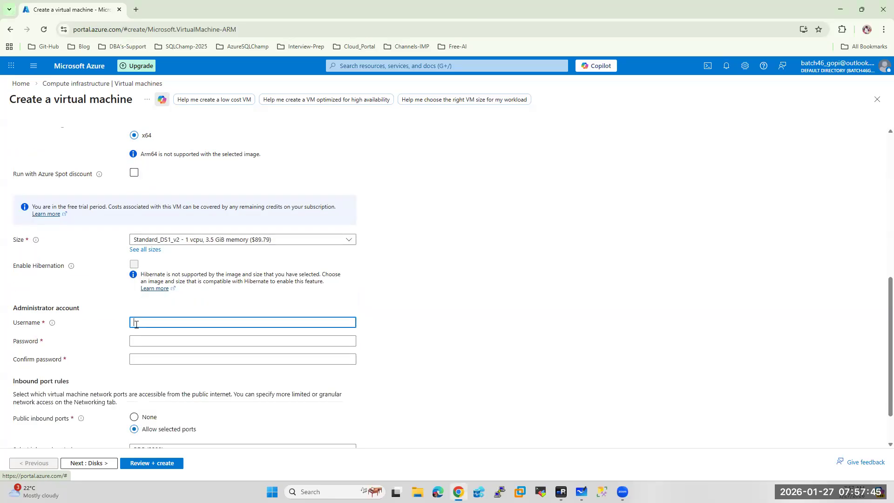
{"action": "type", "text": "sqladmin"}
{"action": "key", "text": "Tab"}
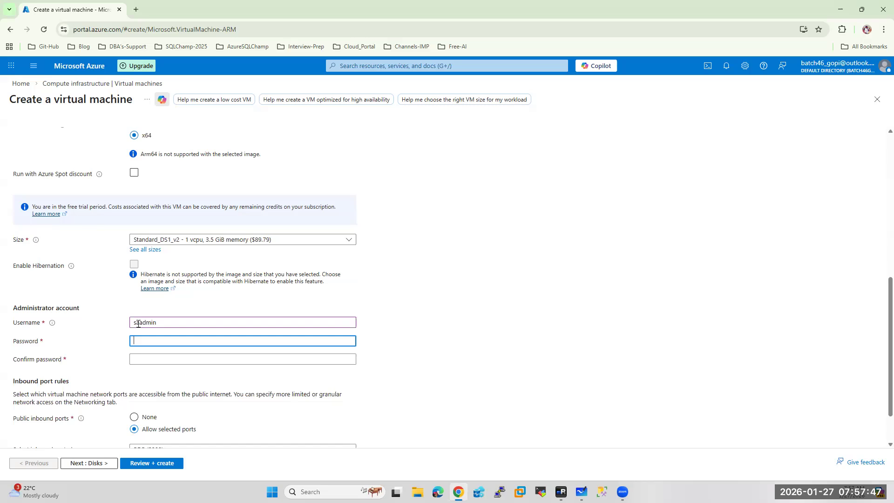
{"action": "type", "text": "••••••••••••"}
{"action": "key", "text": "Tab"}
{"action": "type", "text": "•"}
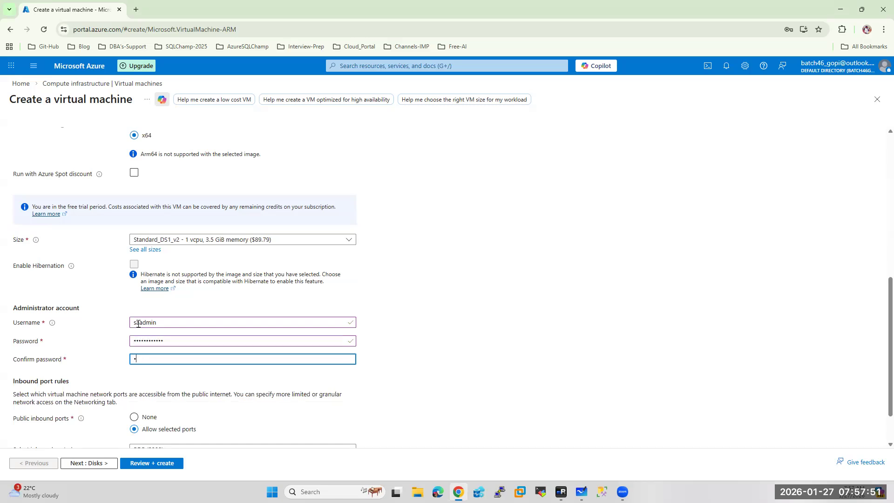
{"action": "type", "text": "••••••••"}
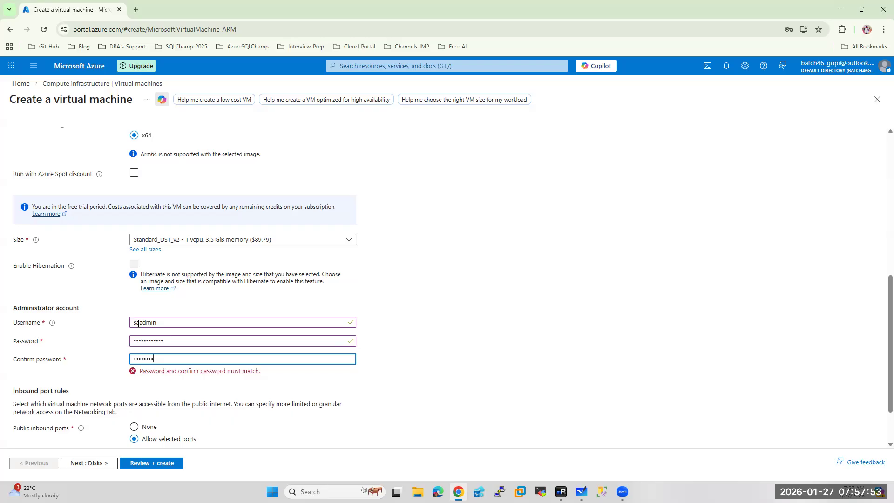
{"action": "type", "text": "•••"}
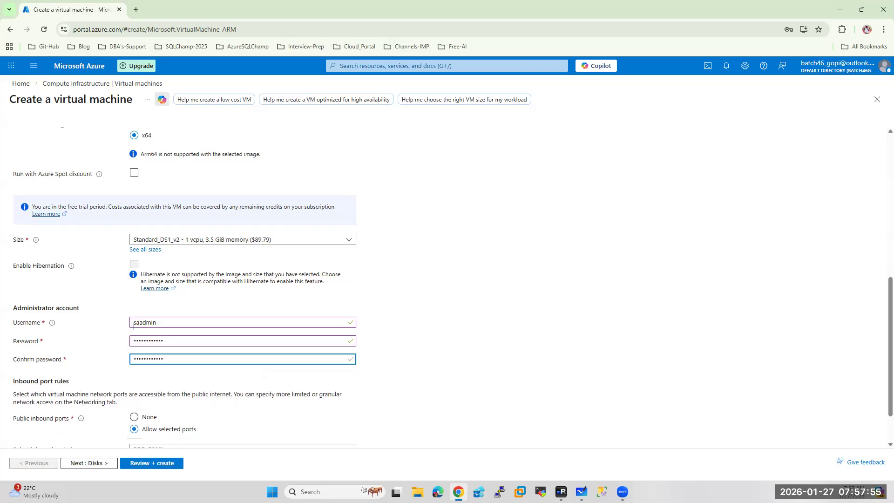
{"action": "scroll", "coordinate": [516, 319], "scroll_direction": "down", "scroll_amount": 1}
{"action": "left_click", "coordinate": [86, 464]}
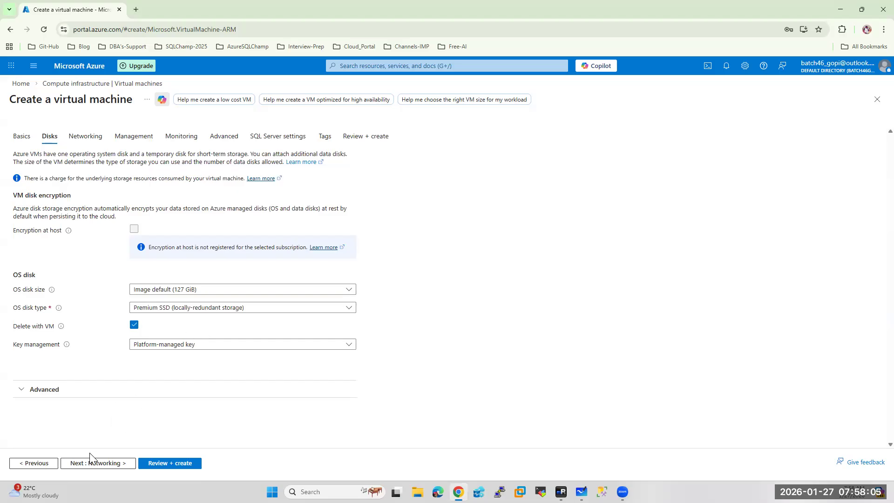
Put the VM on the AAGVnet virtual network and SubnetA
{"action": "left_click", "coordinate": [91, 465]}
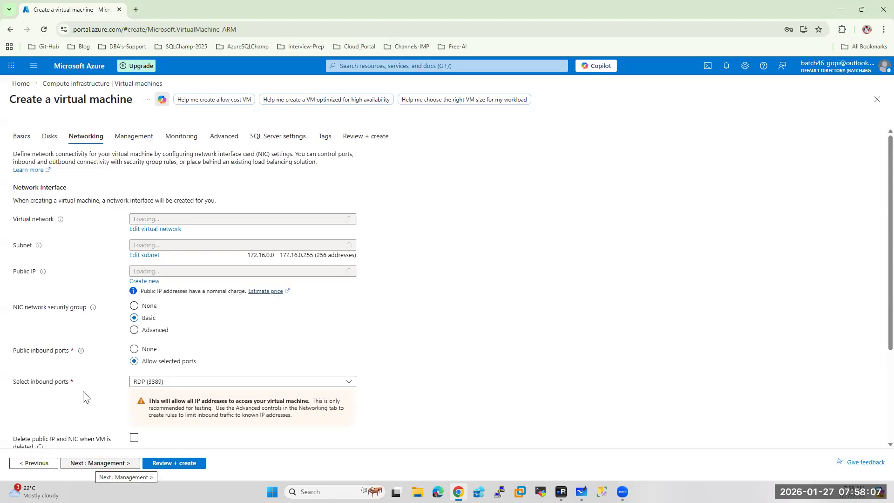
{"action": "left_click", "coordinate": [162, 218]}
{"action": "left_click", "coordinate": [150, 266]}
{"action": "left_click", "coordinate": [177, 246]}
{"action": "left_click", "coordinate": [156, 300]}
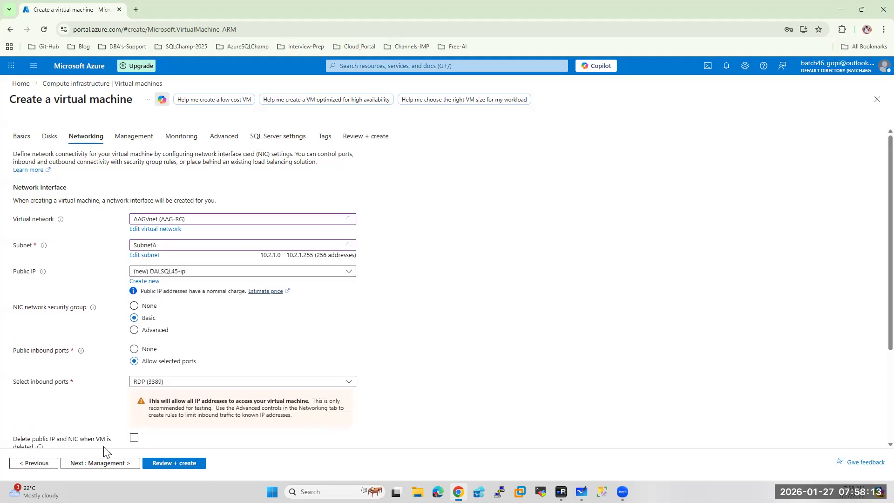
Enable auto-shutdown and set patch orchestration to Manual updates
{"action": "left_click", "coordinate": [108, 464]}
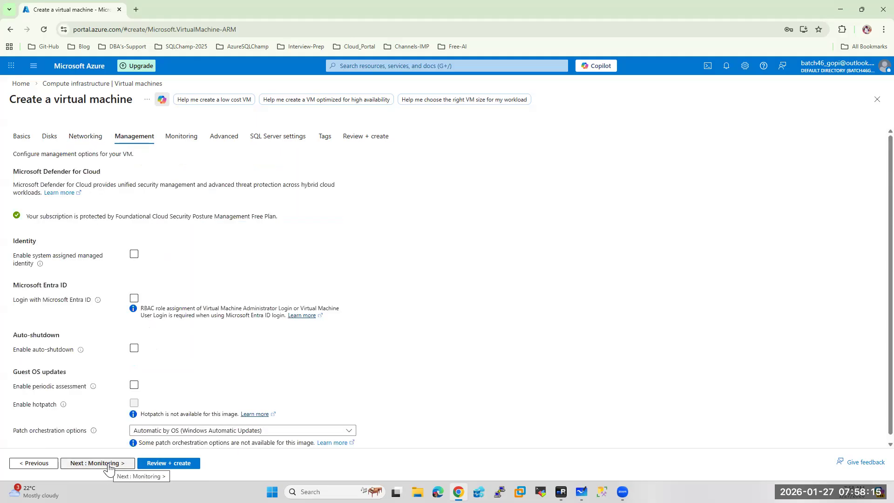
{"action": "left_click", "coordinate": [134, 347]}
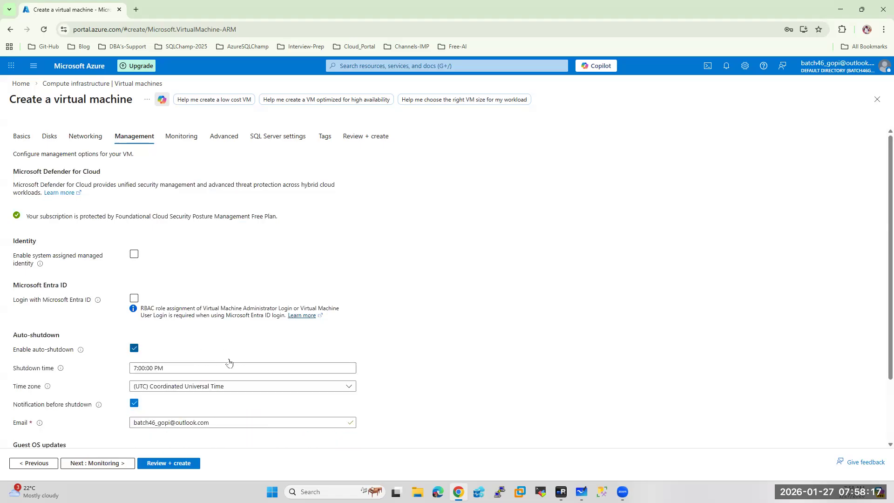
{"action": "scroll", "coordinate": [183, 404], "scroll_direction": "down", "scroll_amount": 2}
{"action": "left_click", "coordinate": [172, 424]}
{"action": "left_click", "coordinate": [160, 376]}
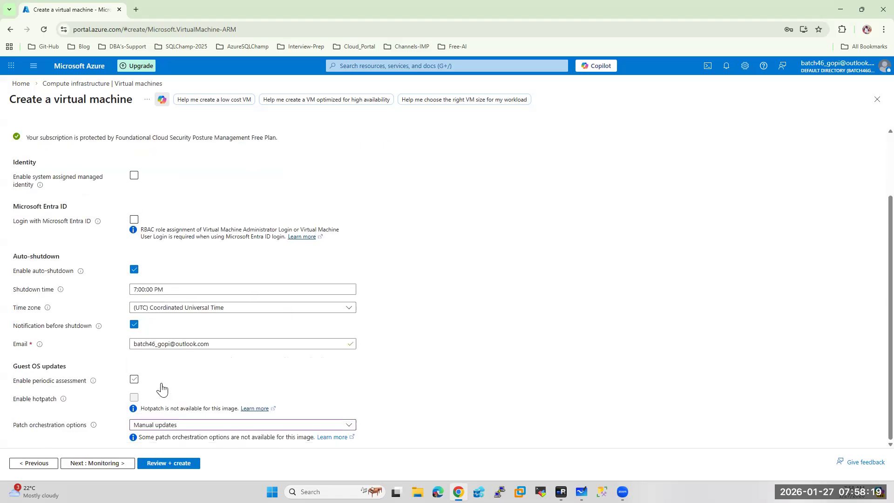
Disable boot diagnostics and reach the SQL Server settings after rechecking Basics
{"action": "left_click", "coordinate": [92, 463]}
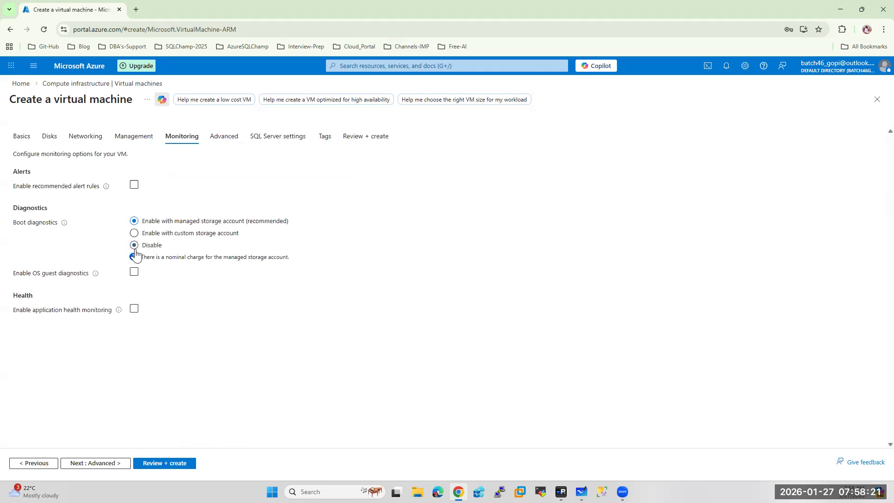
{"action": "left_click", "coordinate": [135, 247]}
{"action": "left_click", "coordinate": [97, 463]}
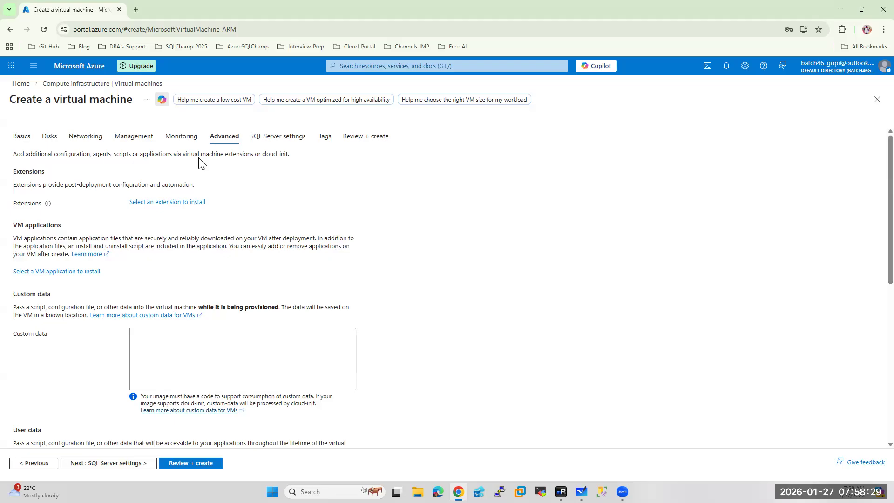
{"action": "left_click", "coordinate": [18, 136]}
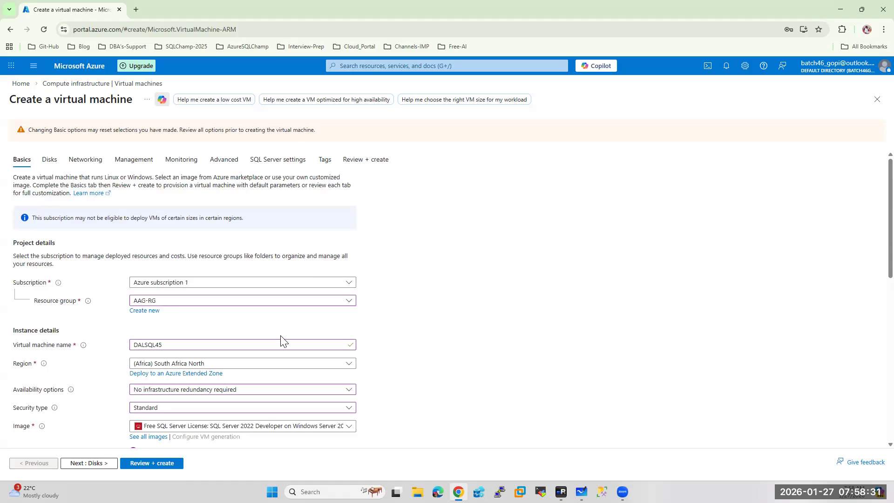
{"action": "left_click", "coordinate": [225, 161]}
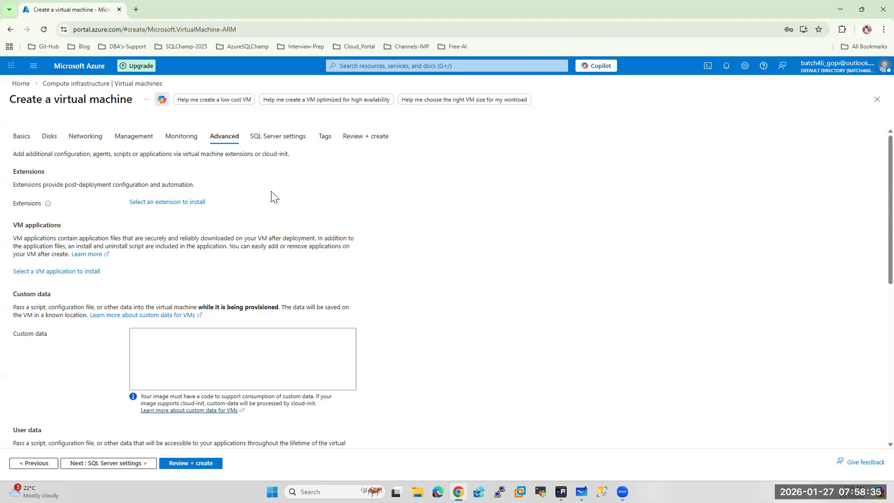
{"action": "left_click", "coordinate": [280, 140]}
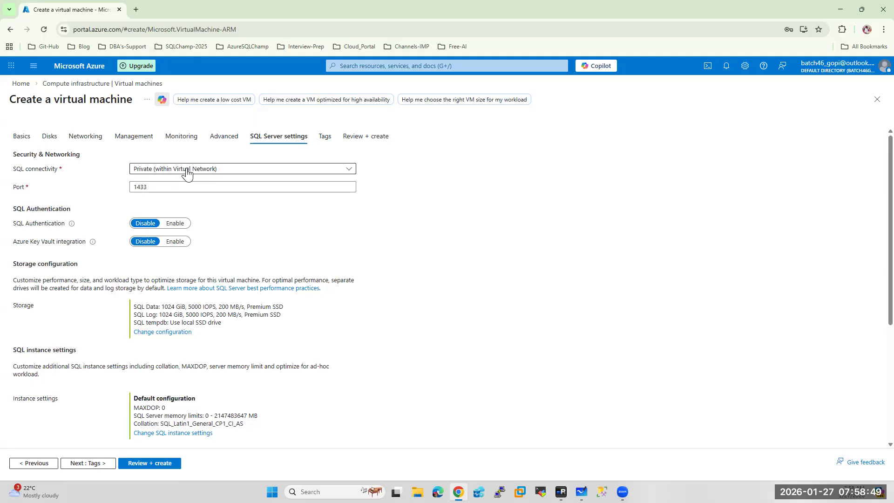
Set SQL connectivity to Public (Internet) on port 1433 and enable SQL authentication
{"action": "left_click", "coordinate": [188, 173]}
{"action": "left_click", "coordinate": [187, 206]}
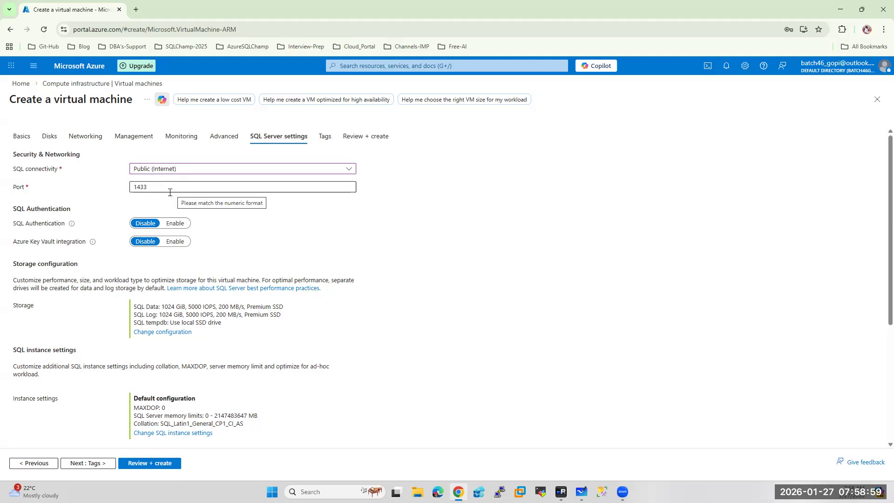
{"action": "left_click", "coordinate": [148, 187]}
{"action": "left_click_drag", "start_coordinate": [148, 187], "coordinate": [114, 191]}
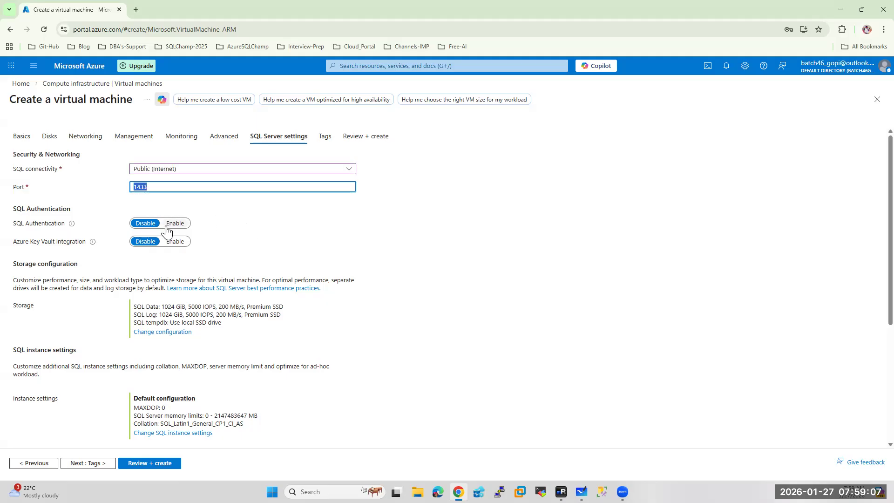
{"action": "left_click", "coordinate": [181, 226]}
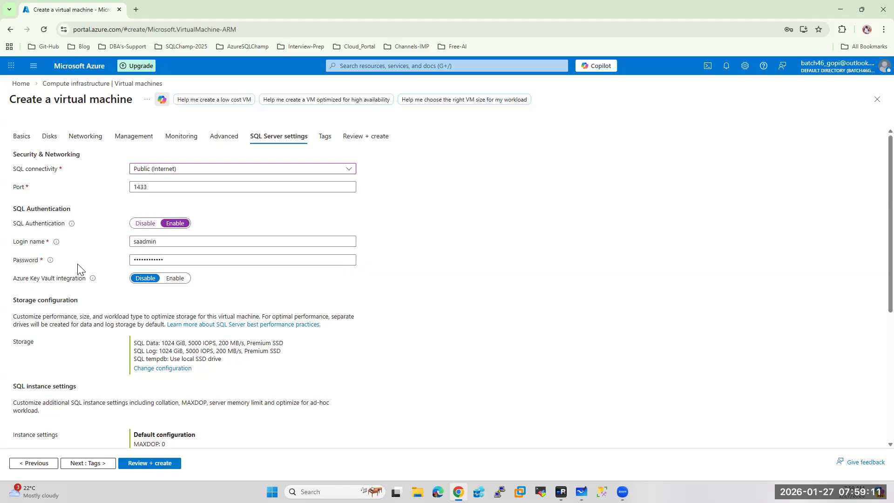
Review the Basics tab, then return to SQL Server settings and scroll through them
{"action": "left_click", "coordinate": [22, 137]}
{"action": "scroll", "coordinate": [164, 389], "scroll_direction": "down", "scroll_amount": 10}
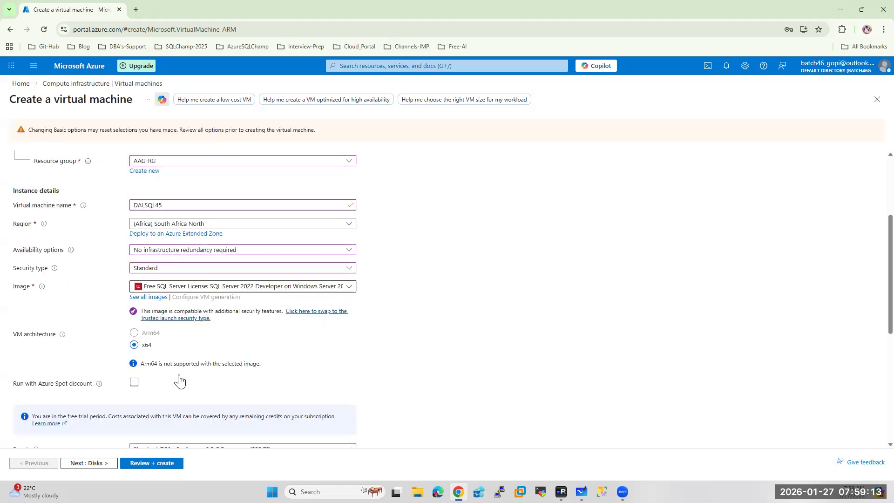
{"action": "scroll", "coordinate": [164, 389], "scroll_direction": "down", "scroll_amount": 1}
{"action": "scroll", "coordinate": [180, 246], "scroll_direction": "up", "scroll_amount": 11}
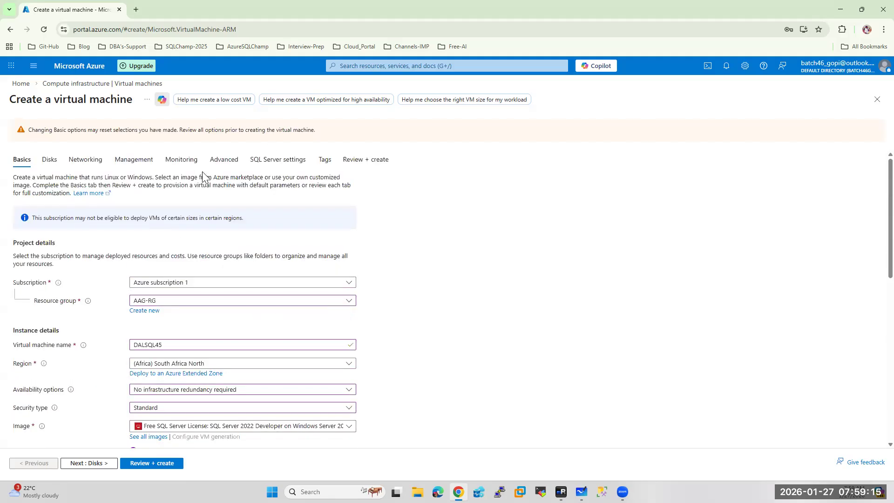
{"action": "left_click", "coordinate": [279, 161]}
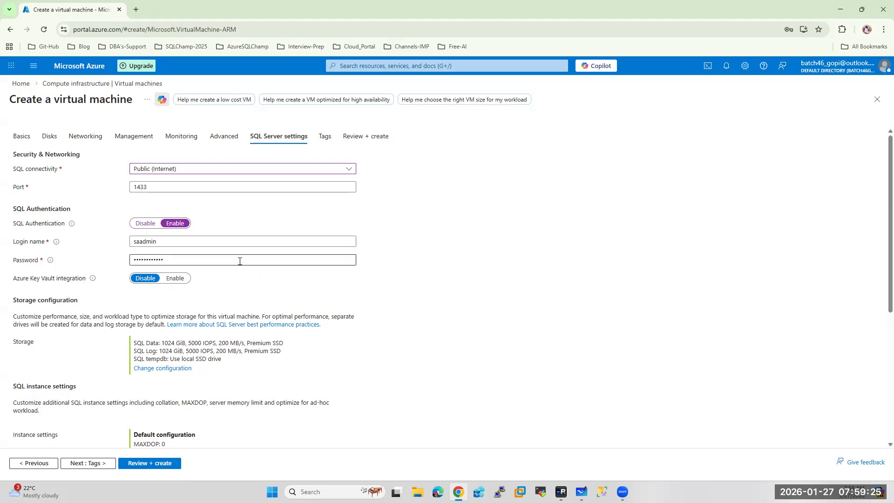
{"action": "scroll", "coordinate": [240, 259], "scroll_direction": "down", "scroll_amount": 2}
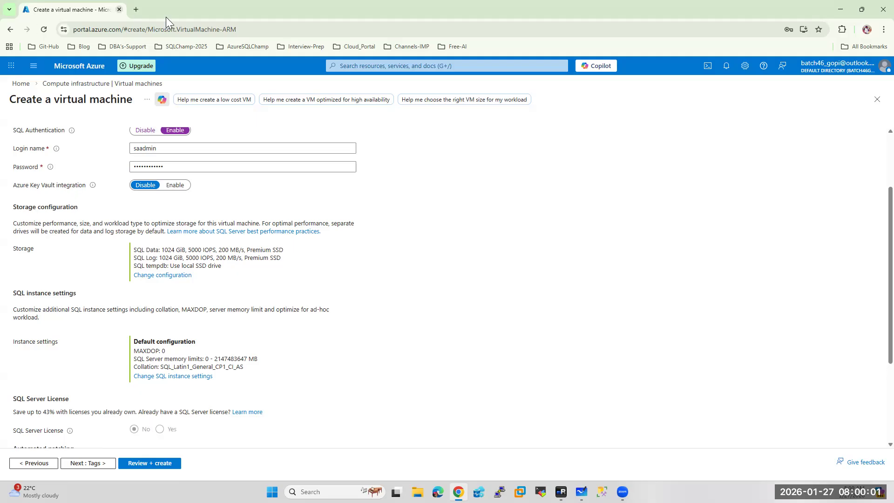
{"action": "left_click", "coordinate": [134, 13]}
Search Google for CyberArk and view the image results
{"action": "type", "text": "cy"}
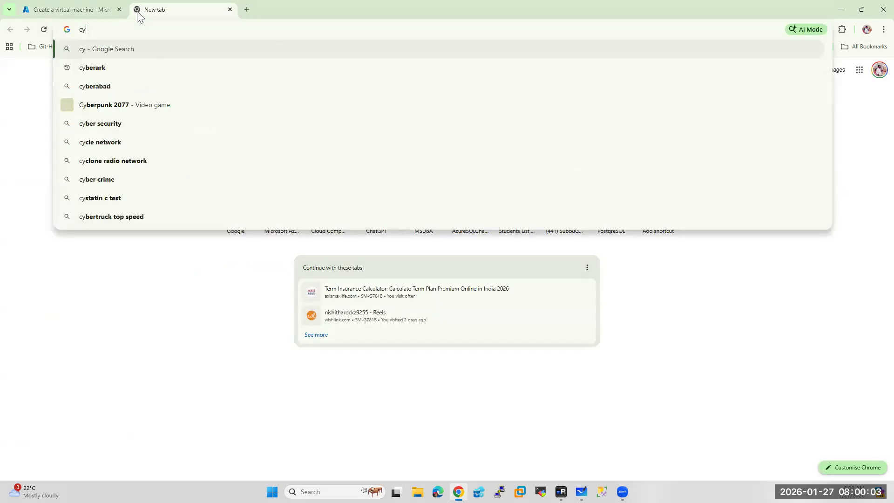
{"action": "type", "text": "ba"}
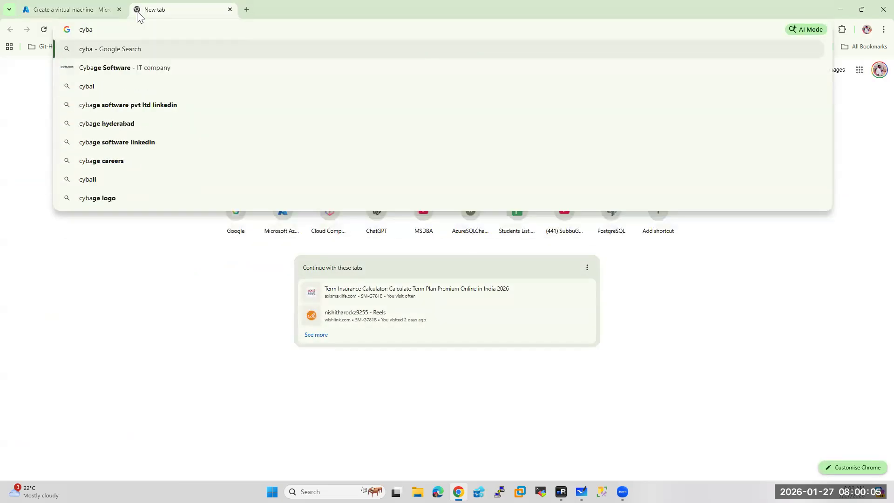
{"action": "type", "text": "rk"}
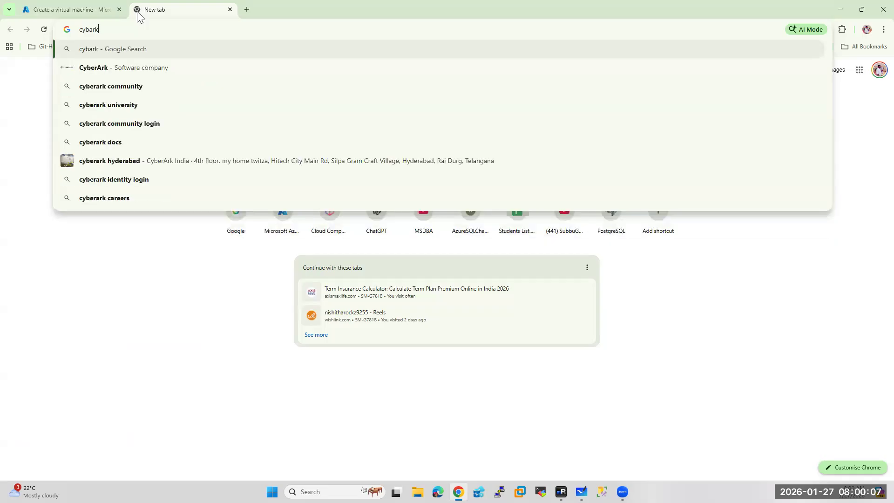
{"action": "left_click", "coordinate": [117, 64]}
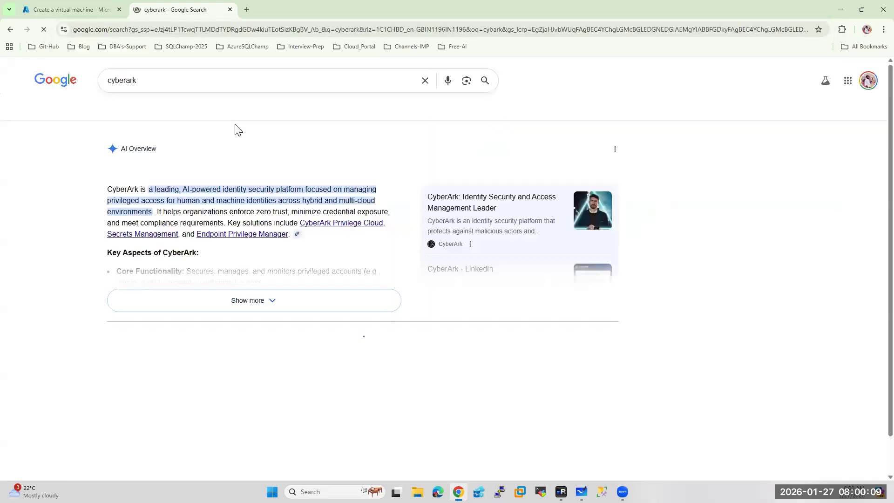
{"action": "left_click", "coordinate": [172, 111]}
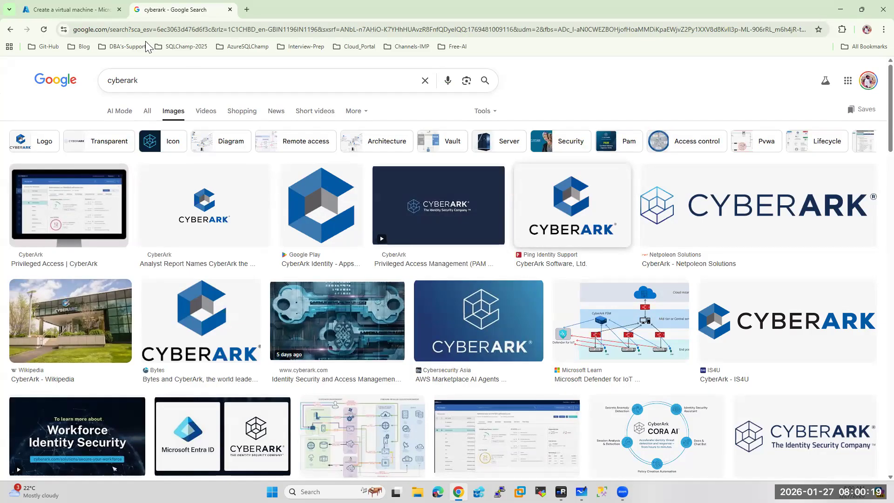
Search for lastpass, show web results, and return to the Create a virtual machine tab
{"action": "left_click_drag", "start_coordinate": [139, 80], "coordinate": [21, 82]}
{"action": "type", "text": "la"}
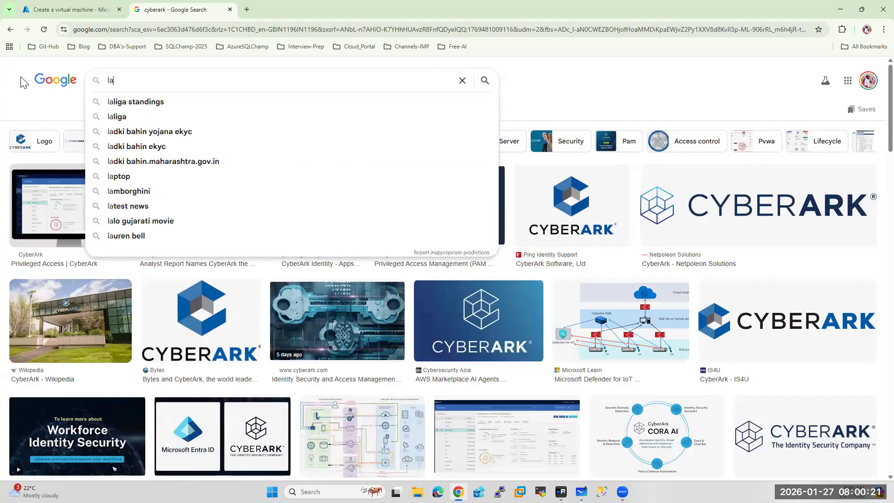
{"action": "type", "text": "sspas"}
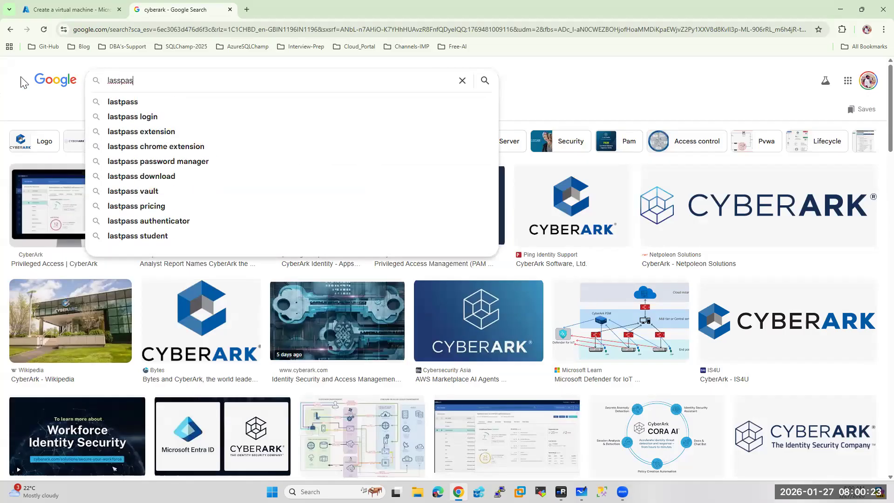
{"action": "left_click", "coordinate": [122, 104]}
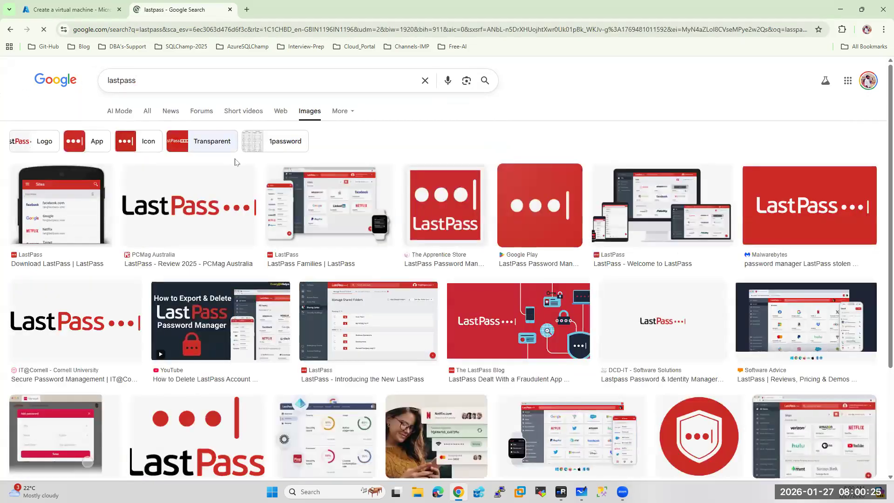
{"action": "left_click", "coordinate": [145, 113]}
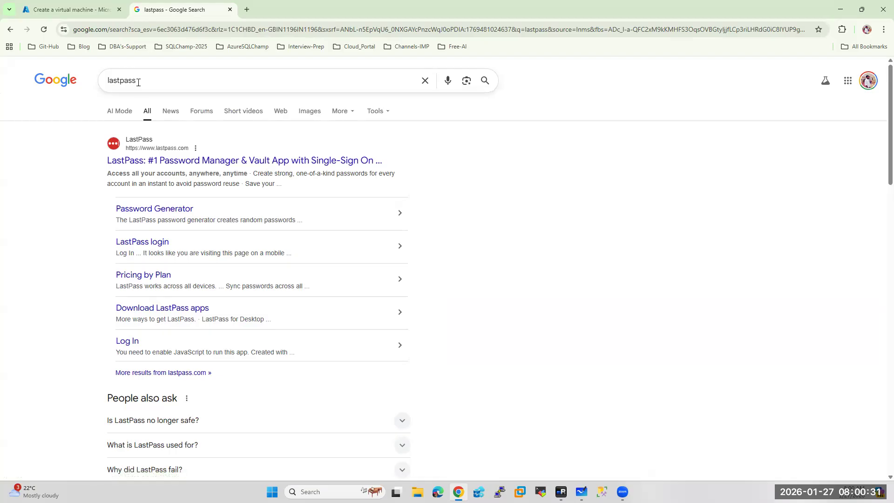
{"action": "left_click", "coordinate": [71, 9]}
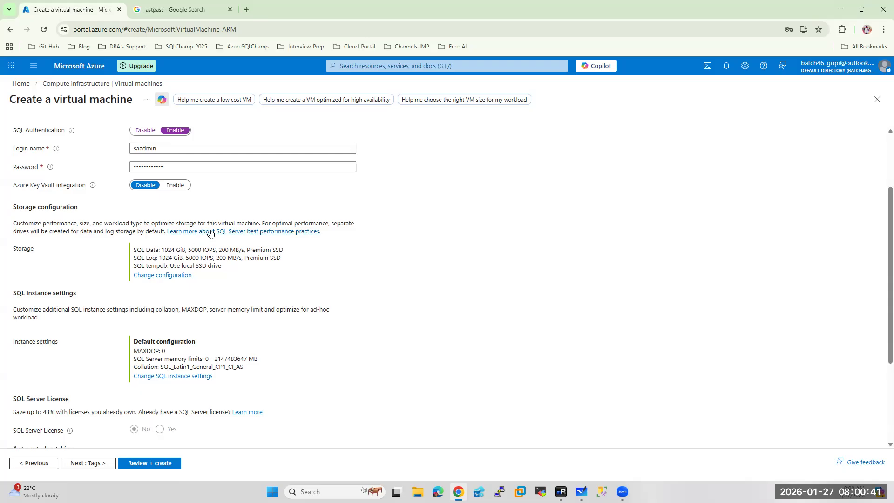
Open SQL storage configuration and change the data drive location to G:\MSSQL\DATA
{"action": "scroll", "coordinate": [210, 232], "scroll_direction": "down", "scroll_amount": 1}
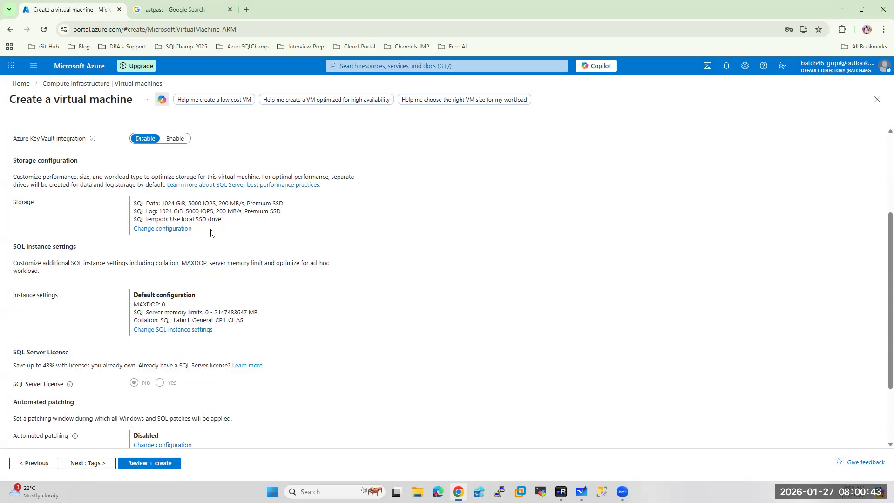
{"action": "left_click", "coordinate": [168, 229]}
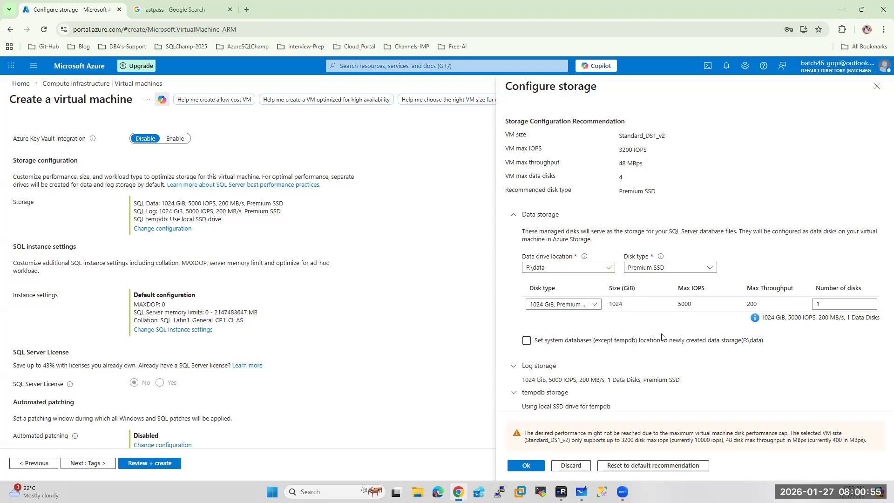
{"action": "scroll", "coordinate": [574, 265], "scroll_direction": "up", "scroll_amount": 2}
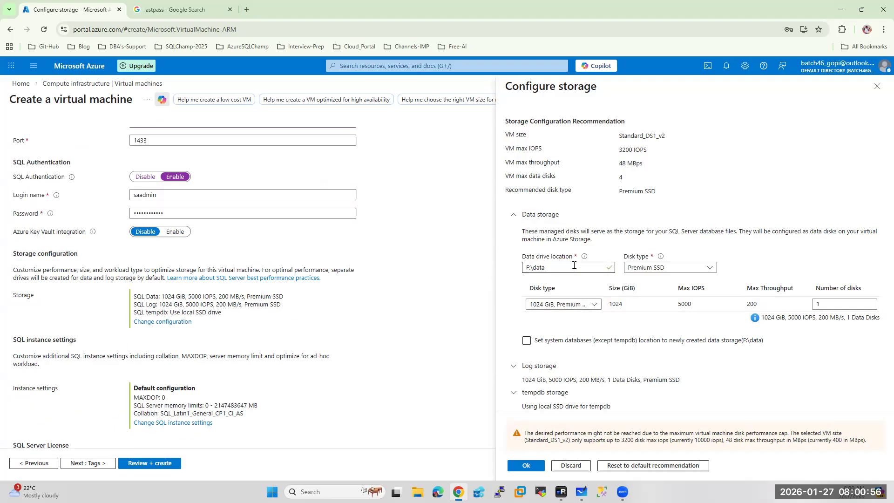
{"action": "left_click", "coordinate": [529, 267]}
{"action": "key", "text": "BackSpace"}
{"action": "type", "text": "G"}
{"action": "double_click", "coordinate": [542, 269]}
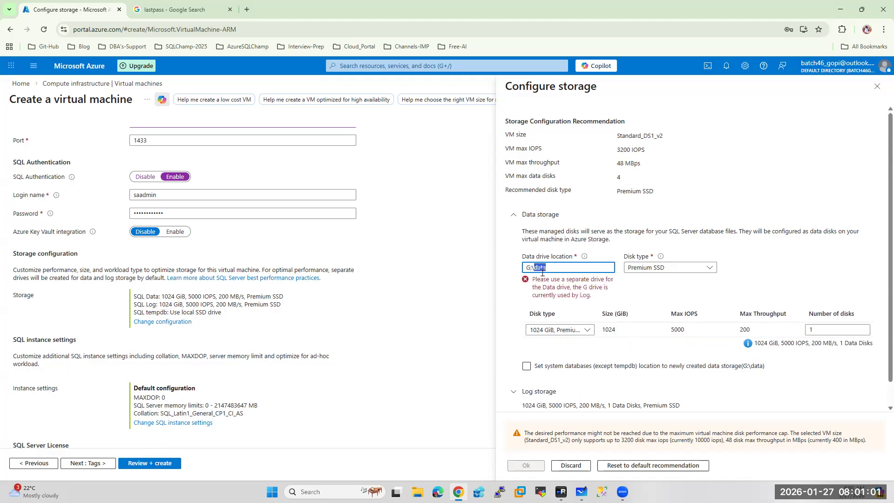
{"action": "type", "text": "MSSQL\\DATA"}
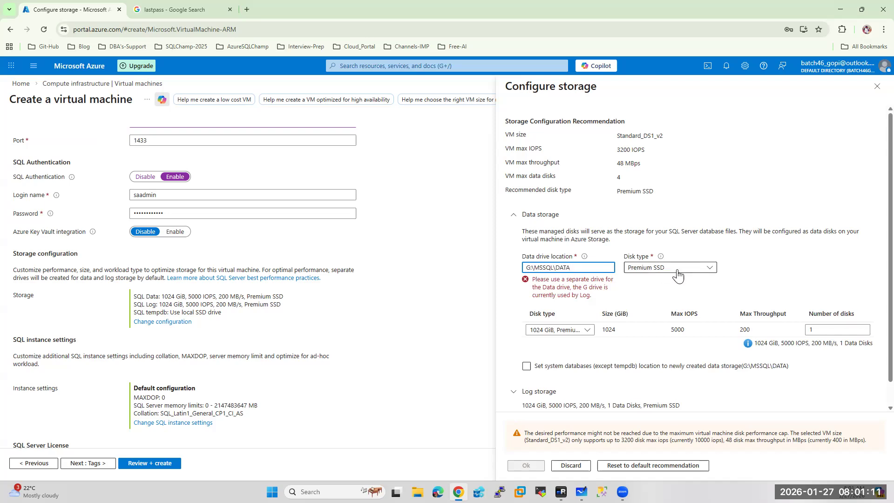
Make the data disk 128 GiB Premium SSD and expand the Log storage settings
{"action": "left_click", "coordinate": [564, 335]}
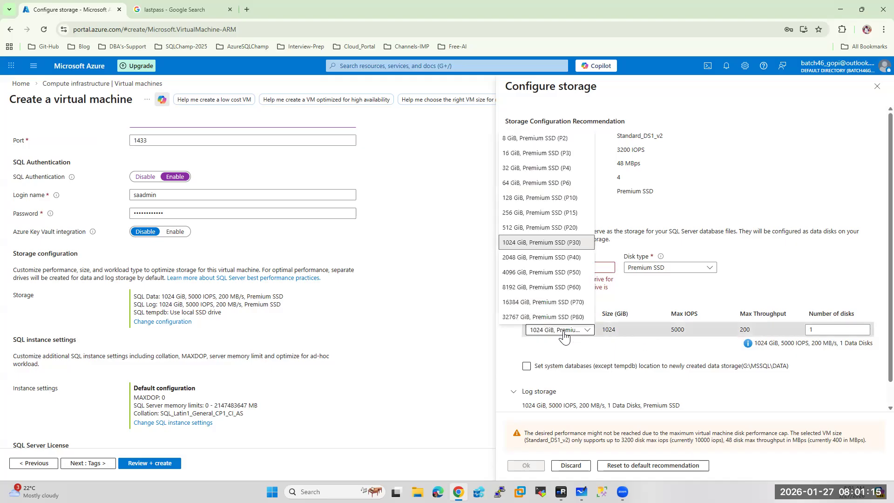
{"action": "left_click", "coordinate": [522, 200]}
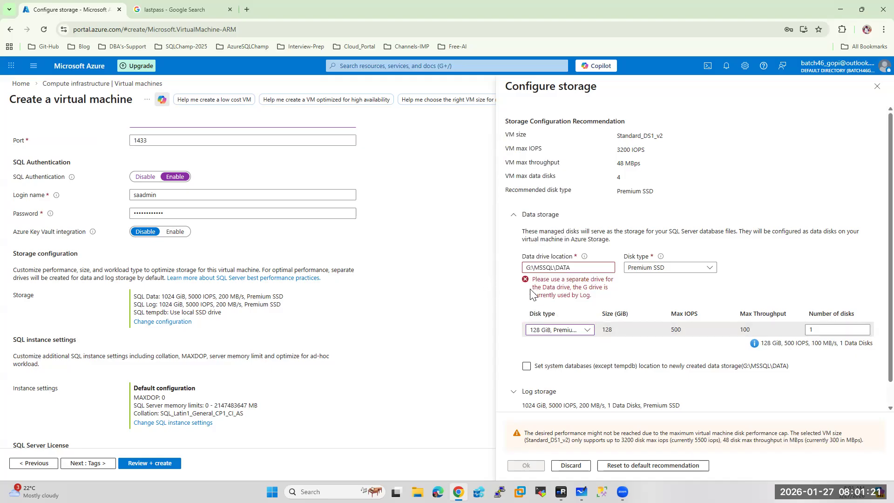
{"action": "scroll", "coordinate": [563, 287], "scroll_direction": "down", "scroll_amount": 1}
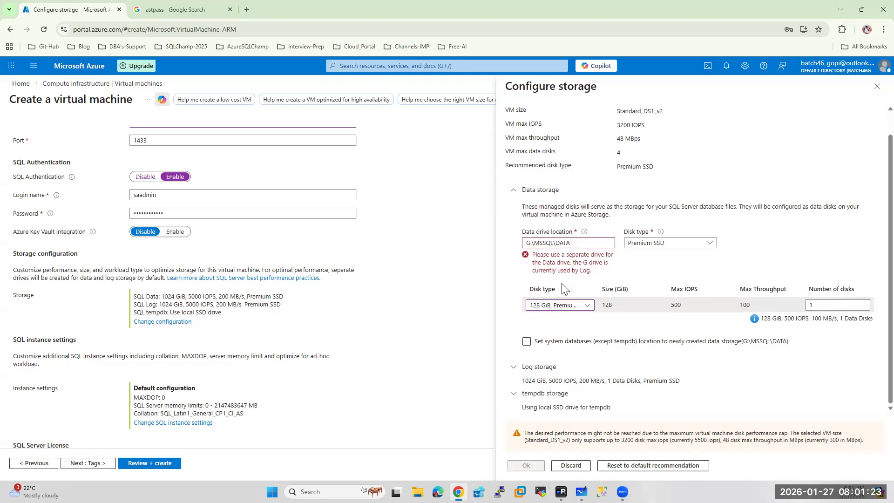
{"action": "left_click", "coordinate": [515, 370]}
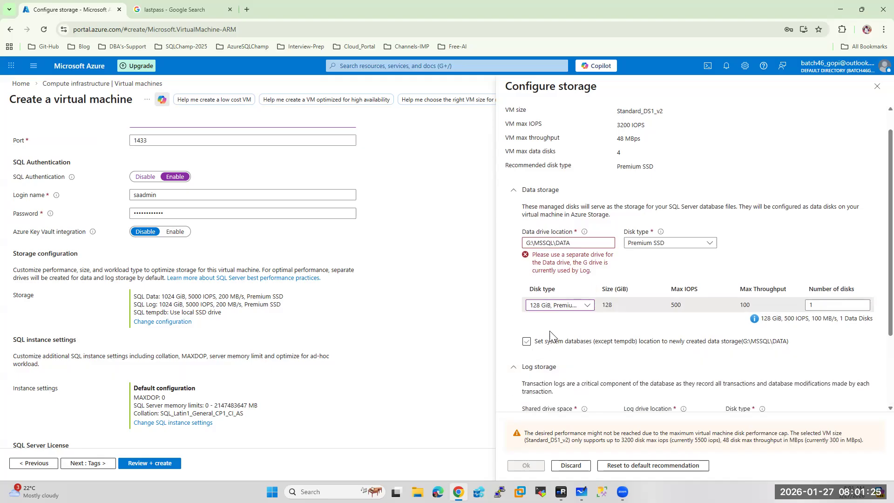
{"action": "scroll", "coordinate": [552, 335], "scroll_direction": "down", "scroll_amount": 2}
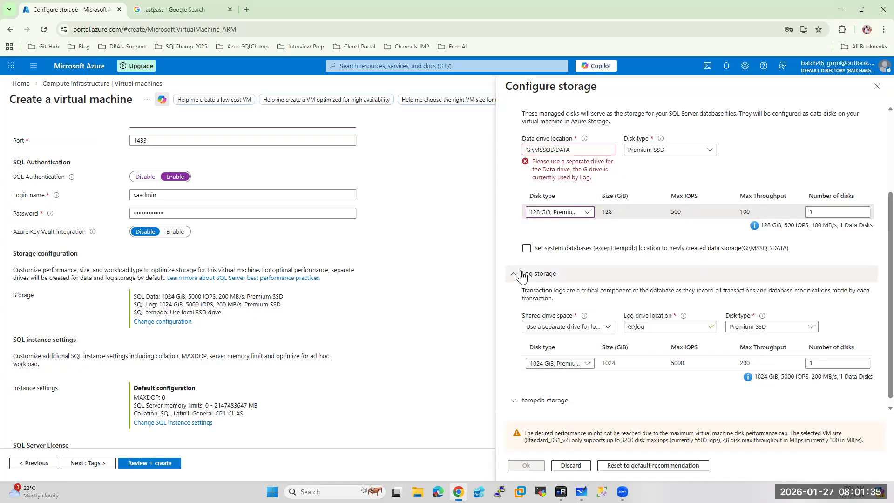
Change the log drive location to L:\MSSQL\Log
{"action": "left_click", "coordinate": [628, 327]}
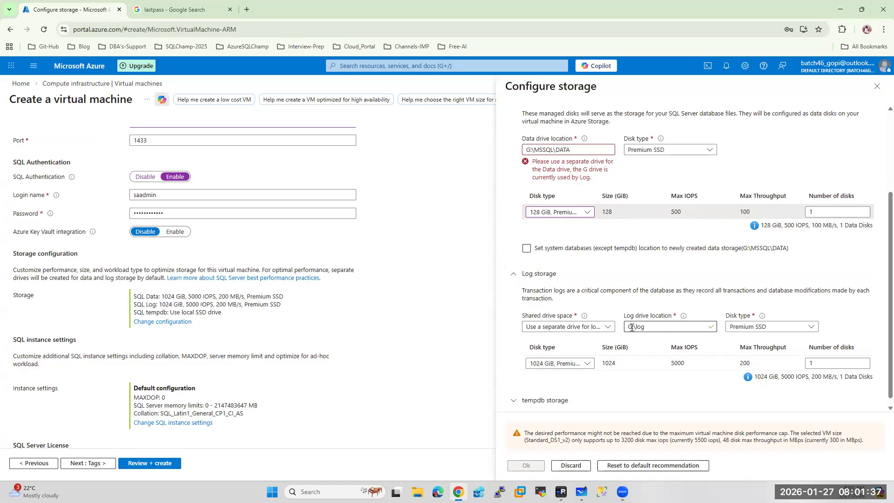
{"action": "key", "text": "Delete"}
{"action": "type", "text": "L"}
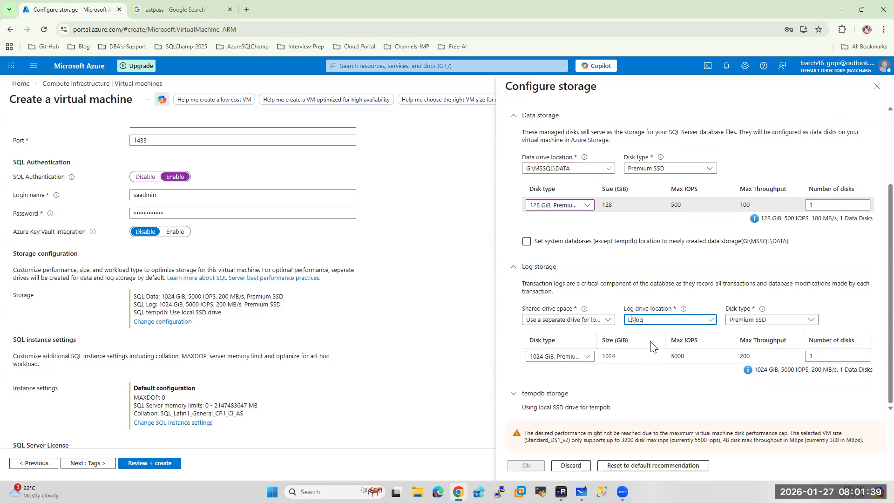
{"action": "double_click", "coordinate": [636, 319]}
{"action": "type", "text": "MSSQ"}
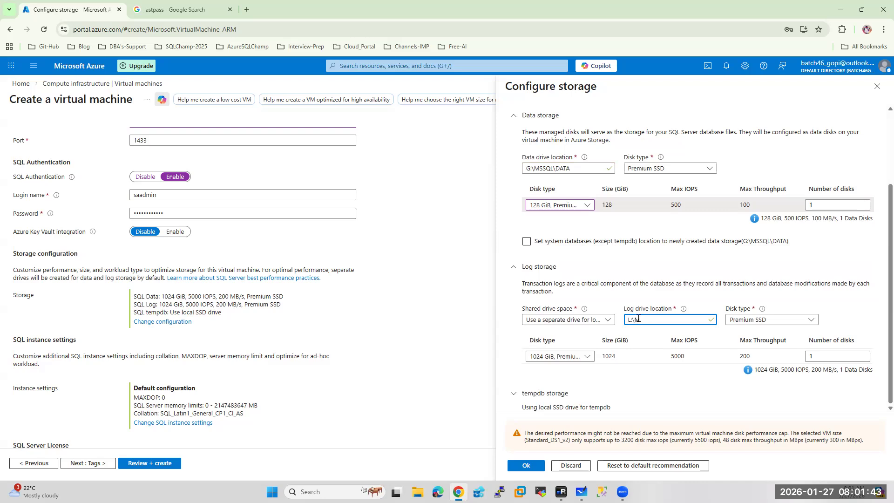
{"action": "type", "text": "L\\Log"}
Use a 64 GiB Premium SSD for the log disk and expand tempdb storage
{"action": "left_click", "coordinate": [572, 363]}
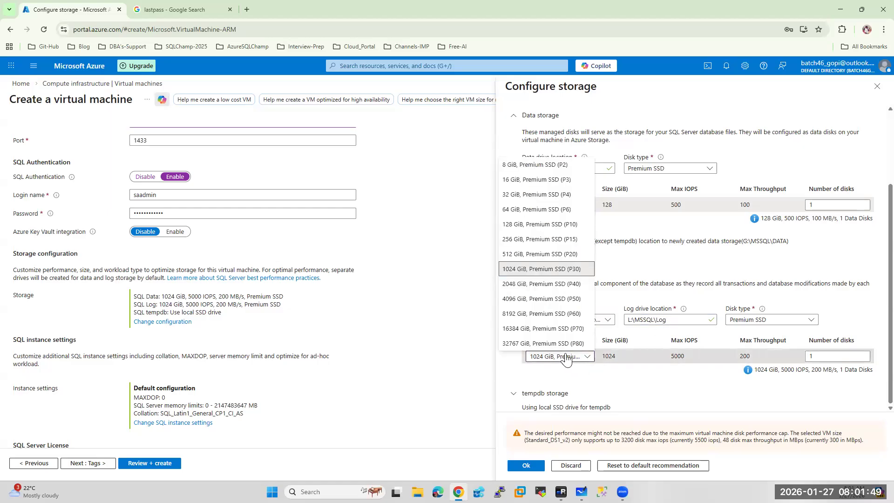
{"action": "left_click", "coordinate": [517, 210]}
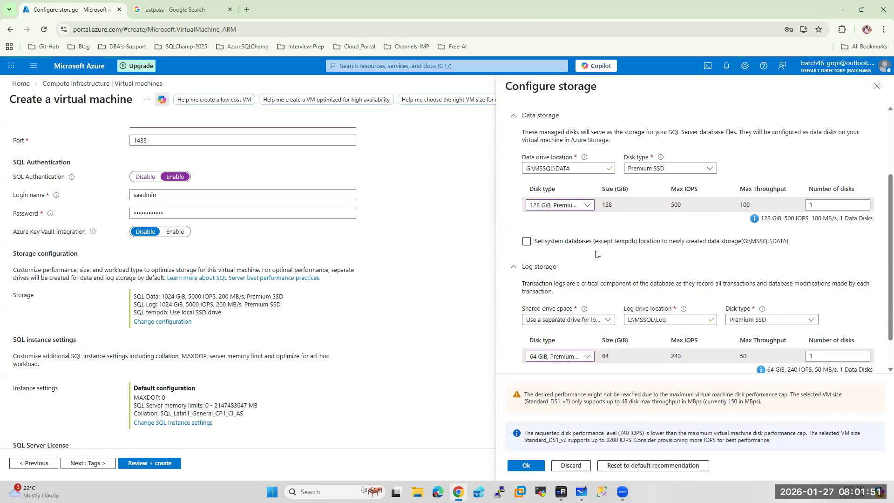
{"action": "scroll", "coordinate": [601, 261], "scroll_direction": "up", "scroll_amount": 2}
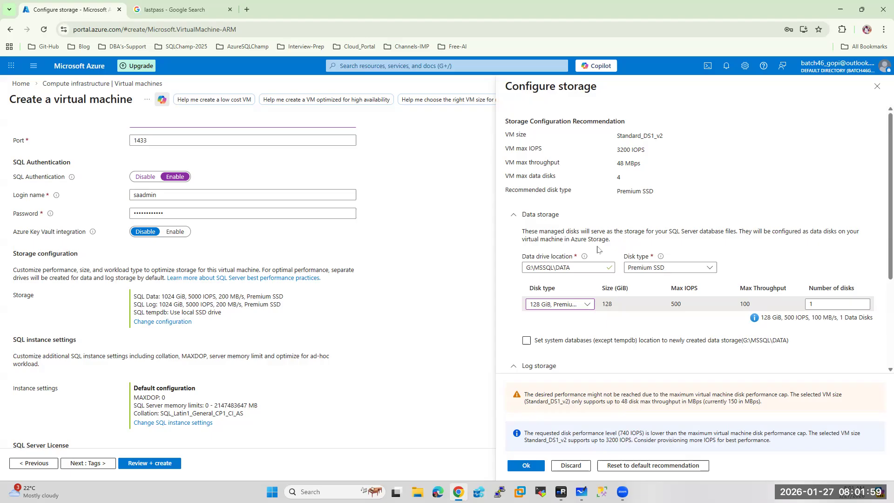
{"action": "scroll", "coordinate": [598, 247], "scroll_direction": "down", "scroll_amount": 3}
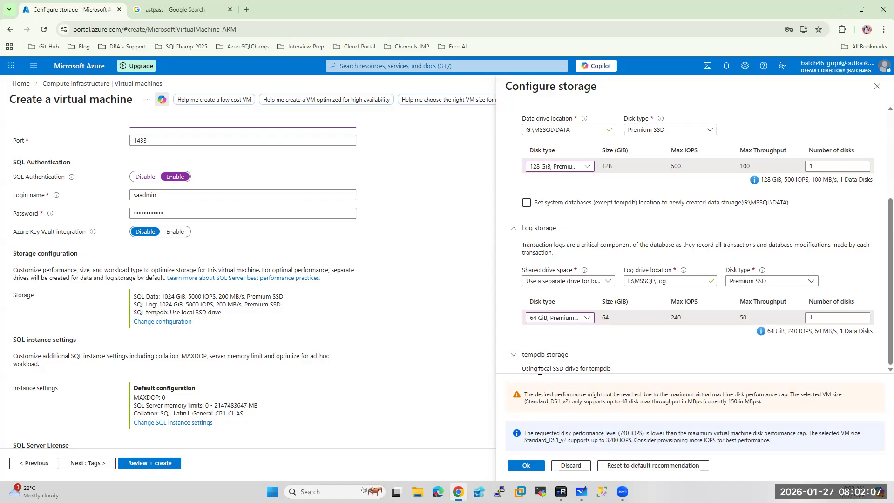
{"action": "left_click", "coordinate": [516, 356]}
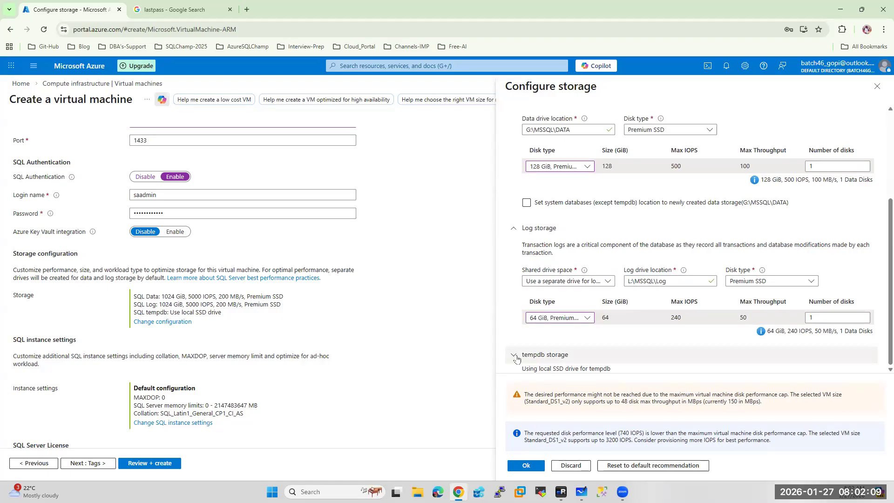
Keep tempdb on the local SSD at D:\tempDb and apply the 128 GiB data, 64 GiB log storage
{"action": "scroll", "coordinate": [554, 333], "scroll_direction": "down", "scroll_amount": 4}
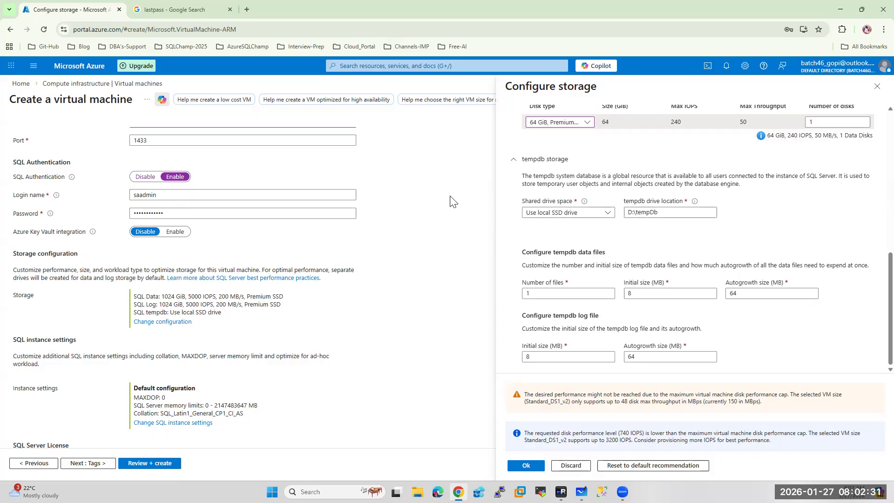
{"action": "left_click", "coordinate": [557, 212]}
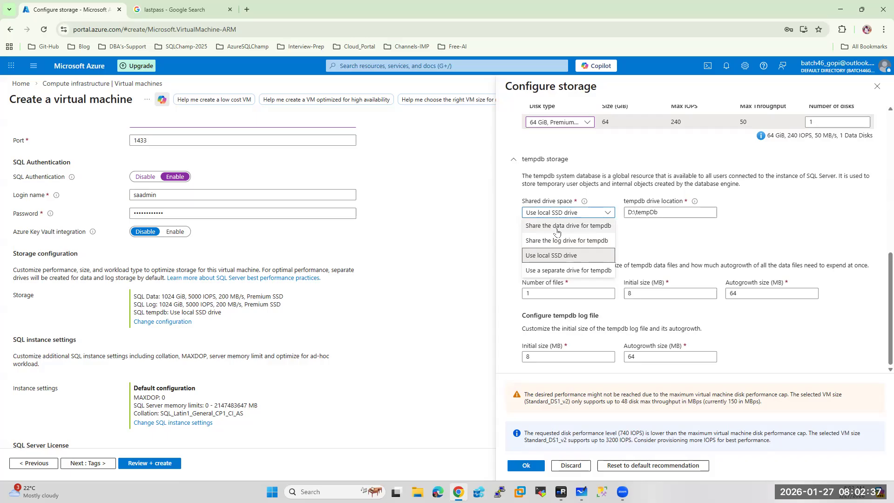
{"action": "left_click", "coordinate": [736, 232]}
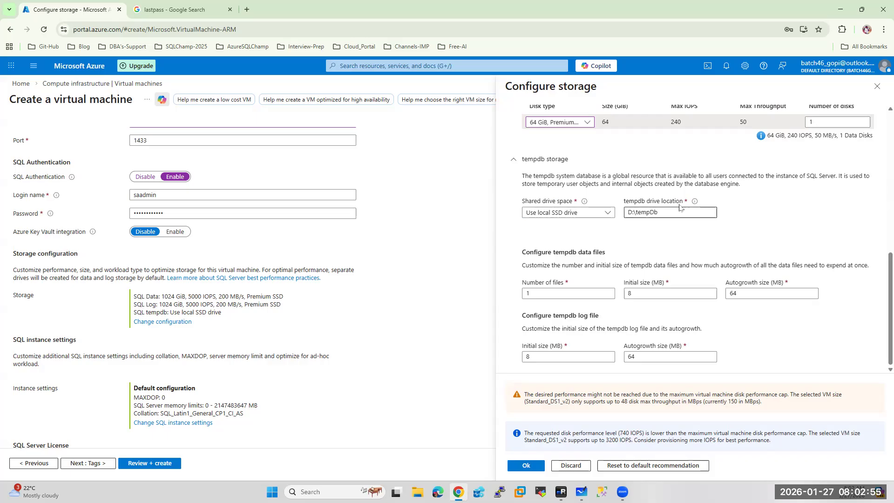
{"action": "left_click", "coordinate": [520, 466]}
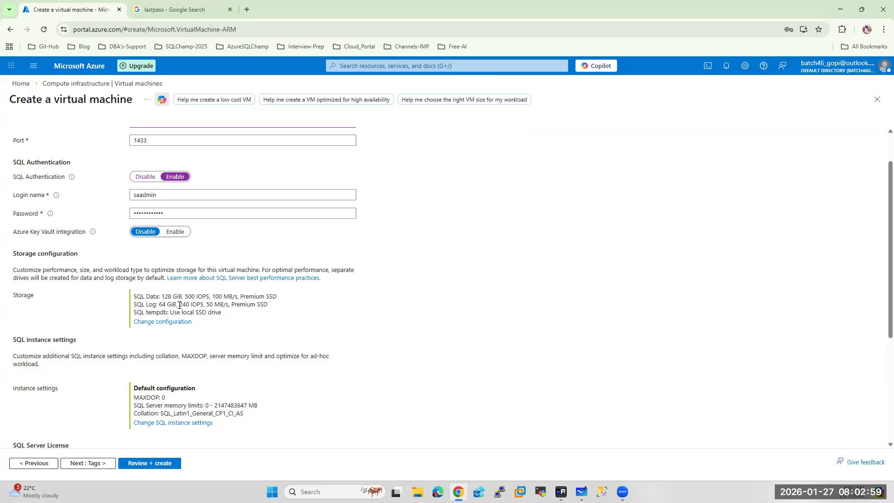
Open the Configure Instance Settings pane from the SQL Server settings tab
{"action": "scroll", "coordinate": [179, 305], "scroll_direction": "down", "scroll_amount": 1}
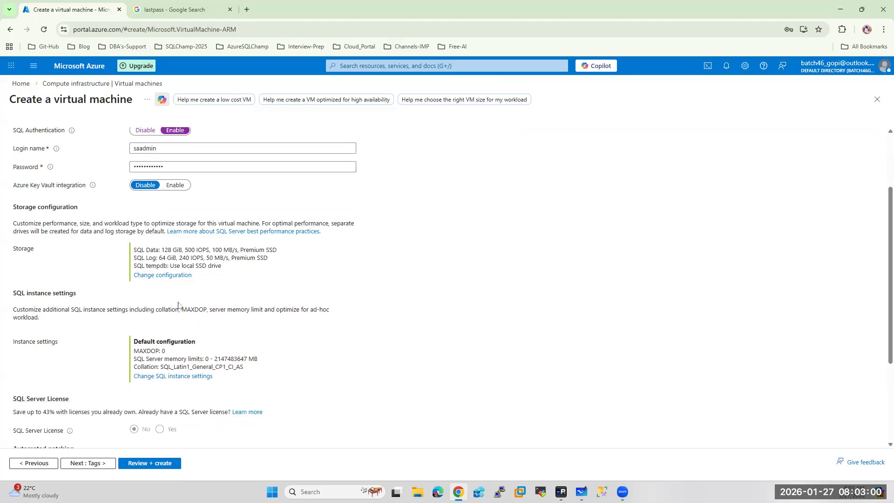
{"action": "left_click", "coordinate": [165, 377]}
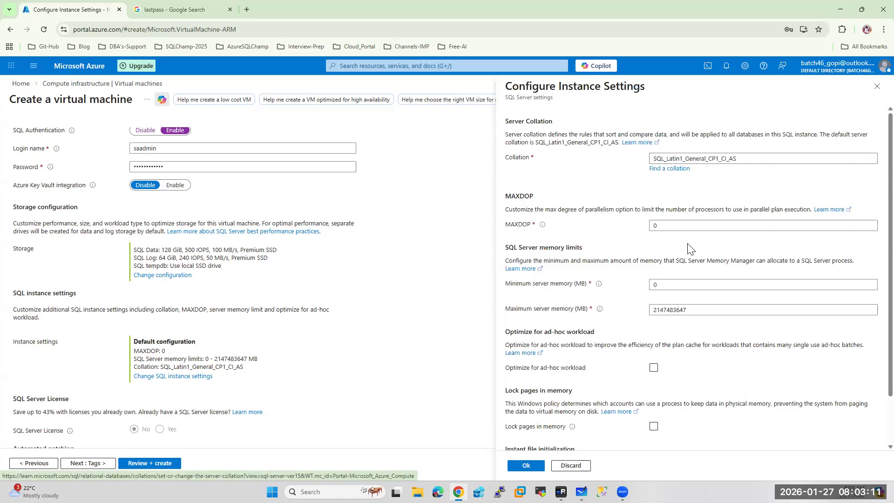
{"action": "left_click", "coordinate": [669, 226]}
{"action": "scroll", "coordinate": [675, 297], "scroll_direction": "down", "scroll_amount": 1}
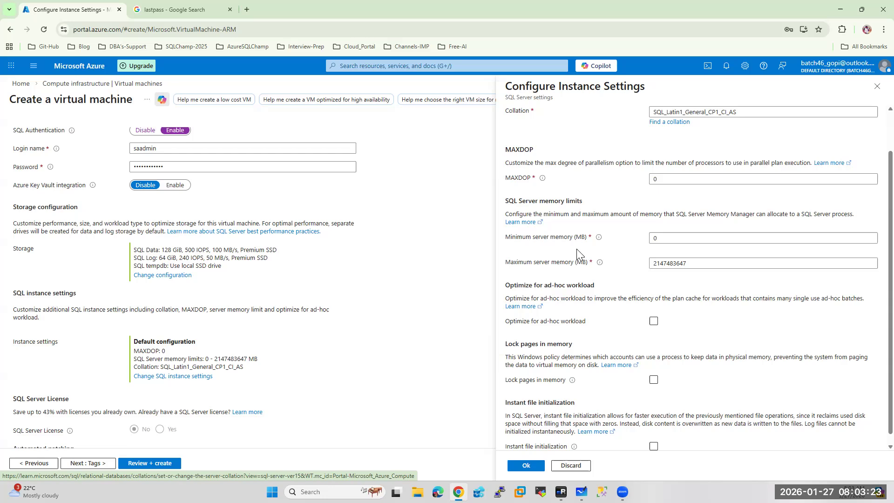
{"action": "scroll", "coordinate": [576, 249], "scroll_direction": "up", "scroll_amount": 1}
{"action": "scroll", "coordinate": [581, 262], "scroll_direction": "down", "scroll_amount": 1}
{"action": "scroll", "coordinate": [582, 262], "scroll_direction": "down", "scroll_amount": 1}
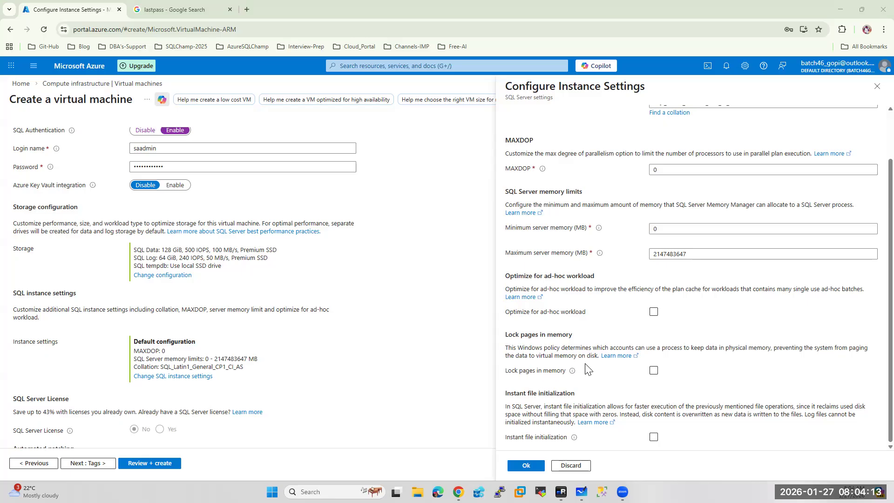
Enable instant file initialization and apply the custom SQL instance settings
{"action": "left_click", "coordinate": [653, 437]}
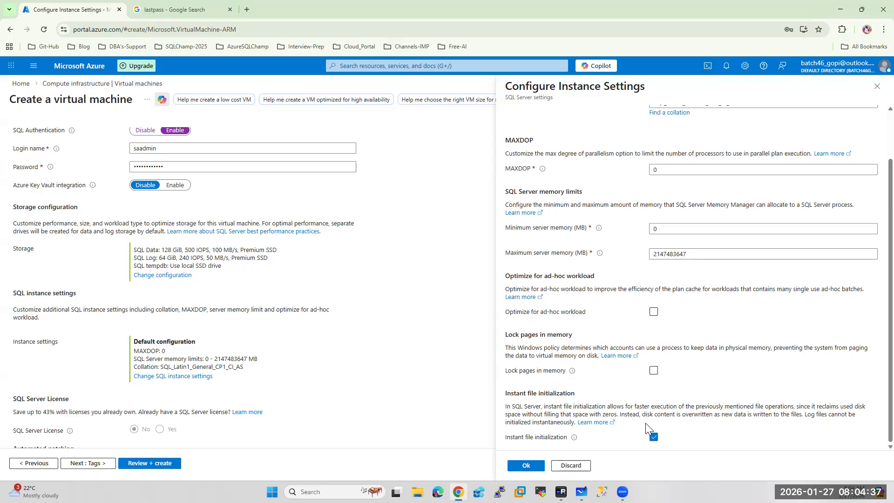
{"action": "left_click", "coordinate": [524, 467]}
{"action": "scroll", "coordinate": [291, 307], "scroll_direction": "down", "scroll_amount": 3}
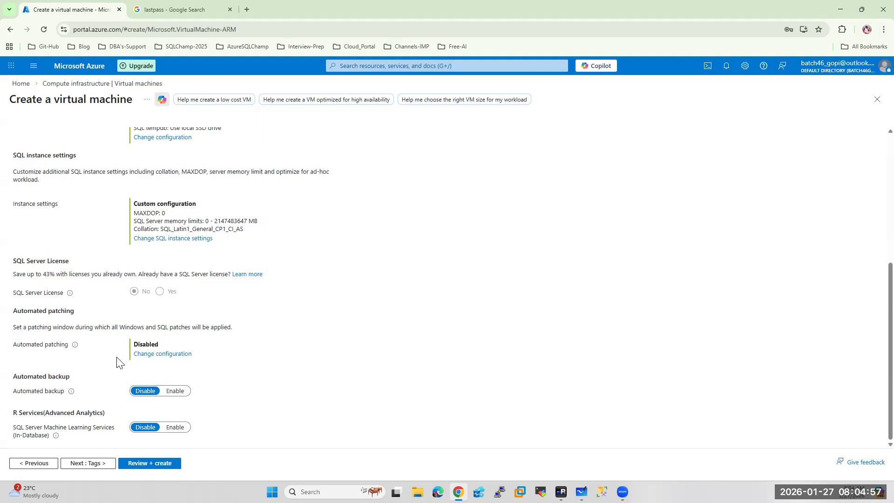
Run Review + create to pass validation and see the 0.1230 USD/hr price estimate
{"action": "left_click", "coordinate": [148, 464]}
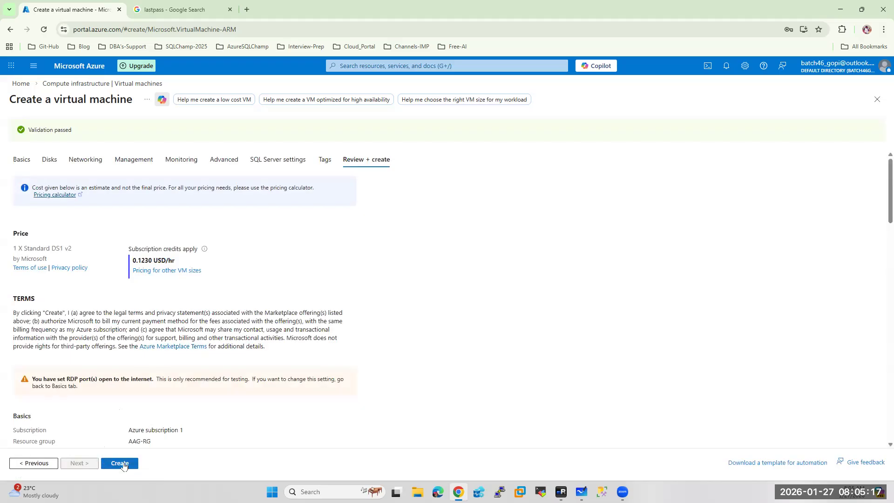
Create the DALSQL45 SQL Server 2022 Developer VM in AAG-RG
{"action": "left_click", "coordinate": [122, 465]}
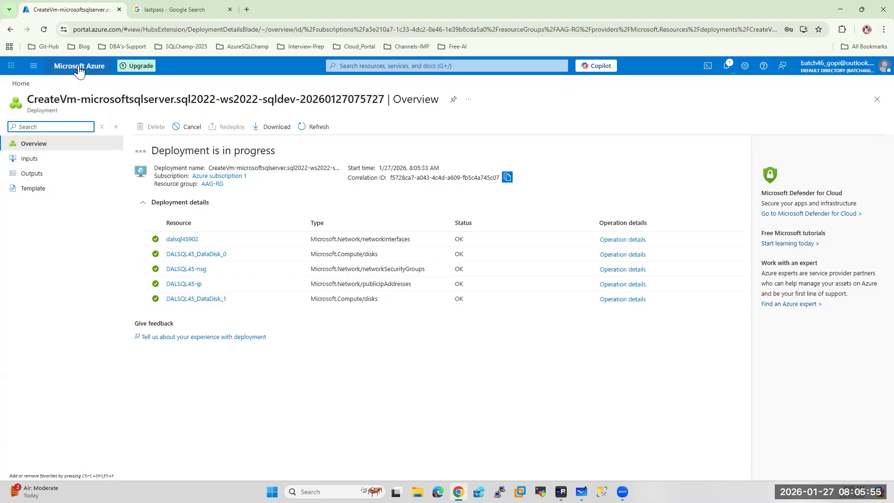
Draw checkmarks beside DALSQL45 and DC on the Whiteboard network diagram
{"action": "left_click", "coordinate": [582, 492]}
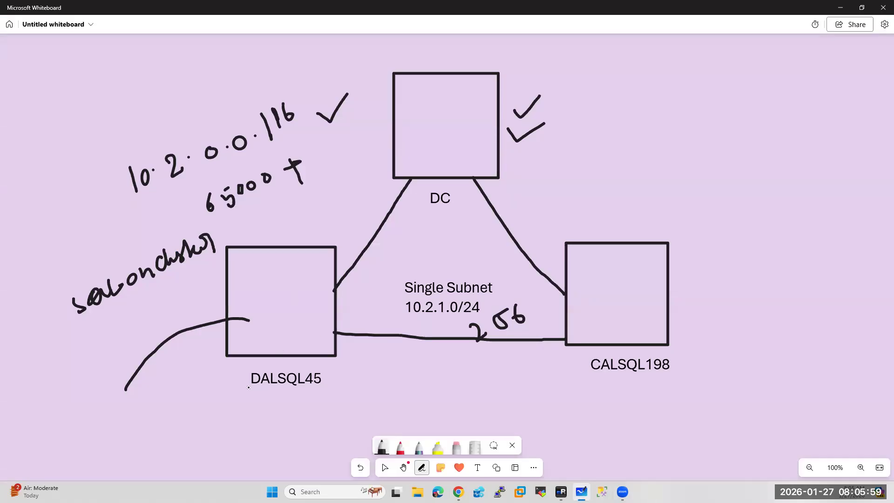
{"action": "left_click_drag", "start_coordinate": [327, 376], "coordinate": [351, 365]}
{"action": "left_click_drag", "start_coordinate": [459, 195], "coordinate": [491, 182]}
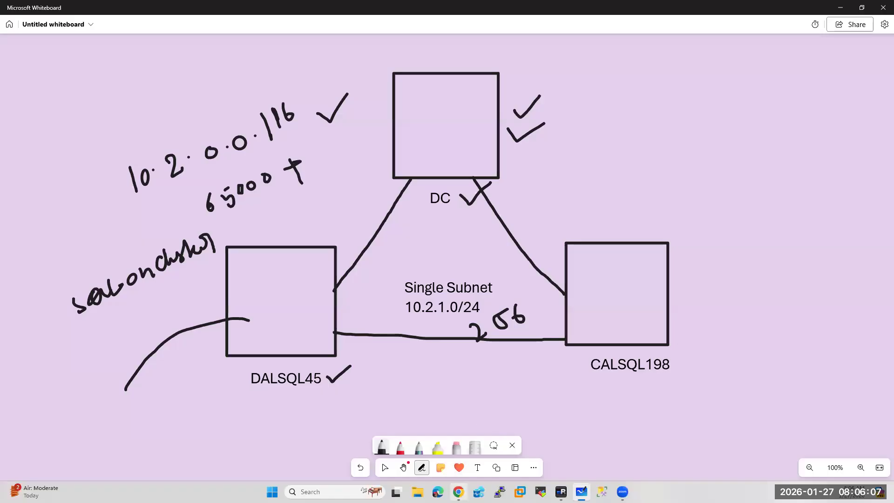
{"action": "left_click", "coordinate": [458, 492]}
Review the Virtual machines list and notifications, then start a new virtual machine
{"action": "left_click", "coordinate": [92, 69]}
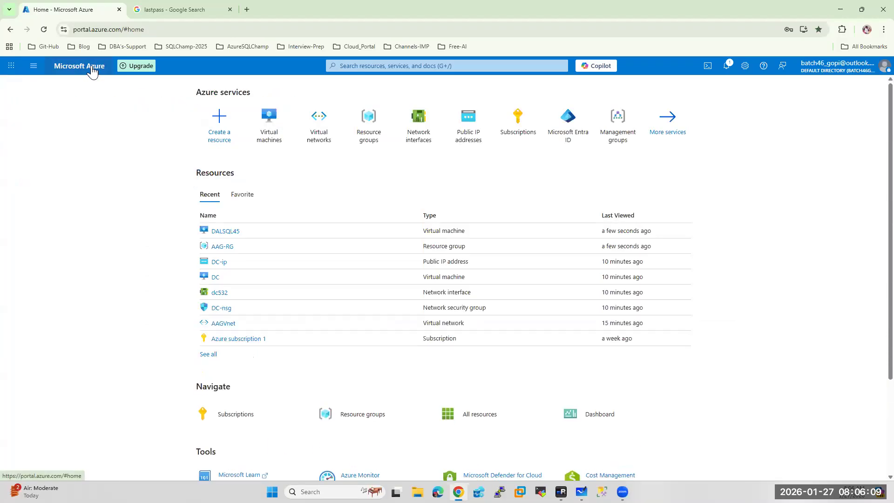
{"action": "left_click", "coordinate": [265, 122]}
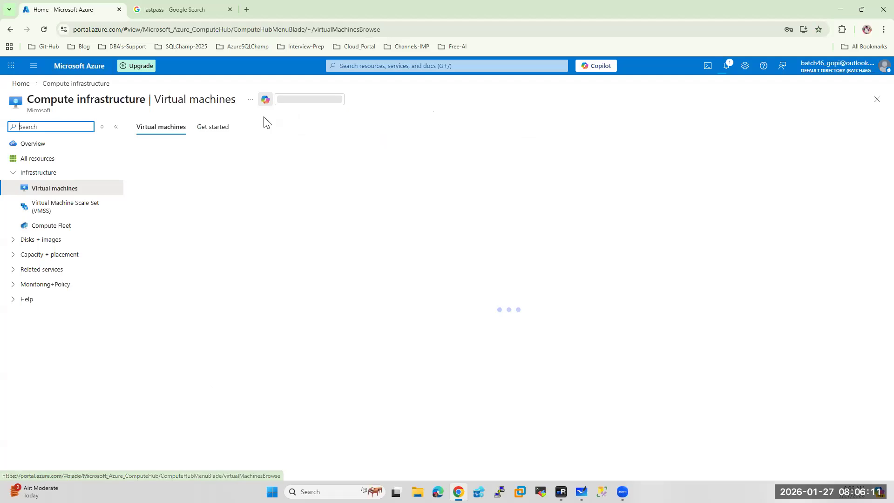
{"action": "left_click", "coordinate": [726, 65]}
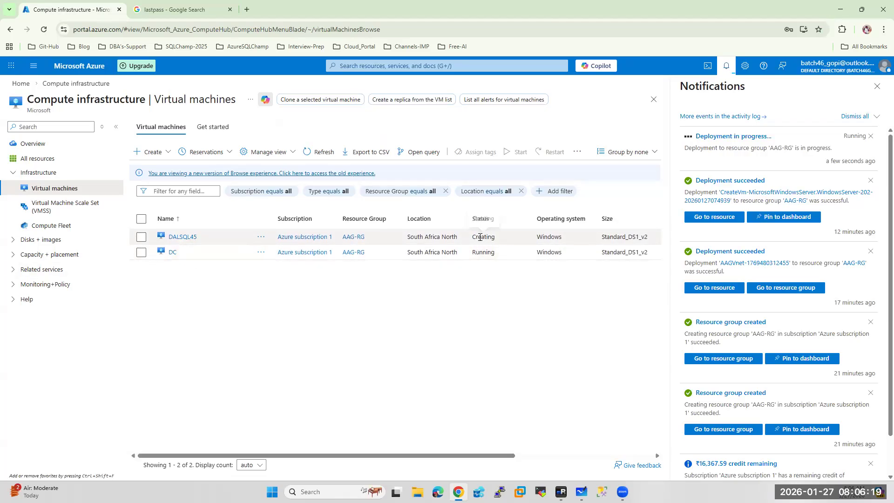
{"action": "left_click", "coordinate": [877, 86]}
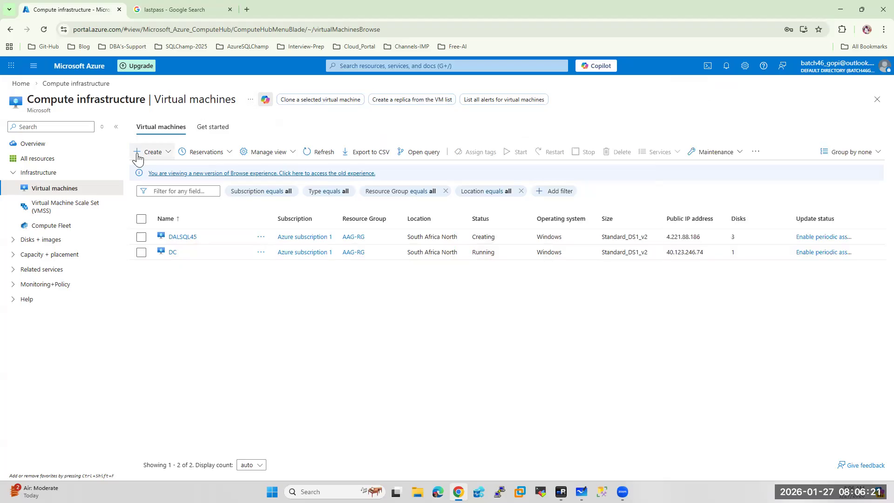
{"action": "left_click", "coordinate": [169, 154]}
{"action": "left_click", "coordinate": [179, 188]}
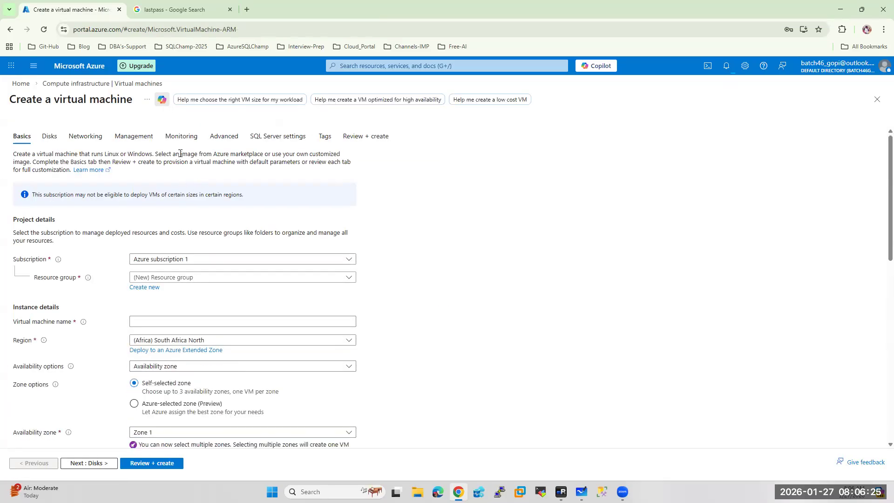
Place the new VM in AAG-RG and name it CALSQL198
{"action": "left_click", "coordinate": [200, 278]}
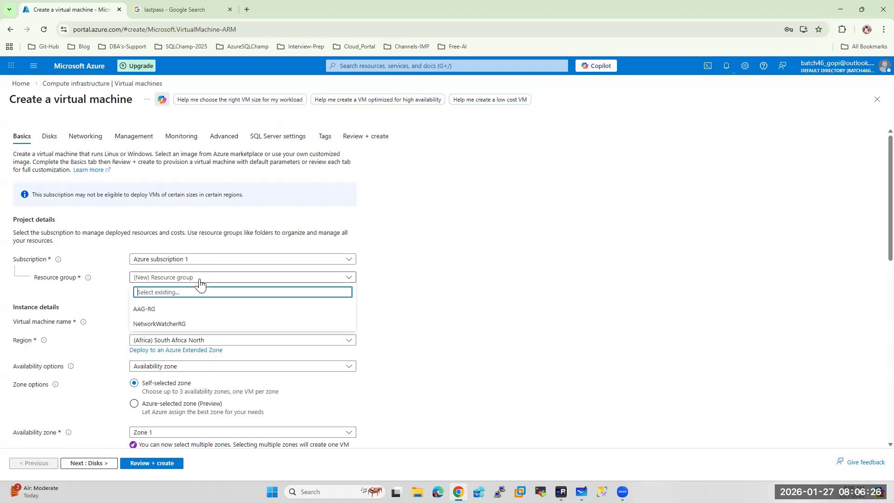
{"action": "left_click", "coordinate": [159, 309]}
{"action": "left_click", "coordinate": [169, 321]}
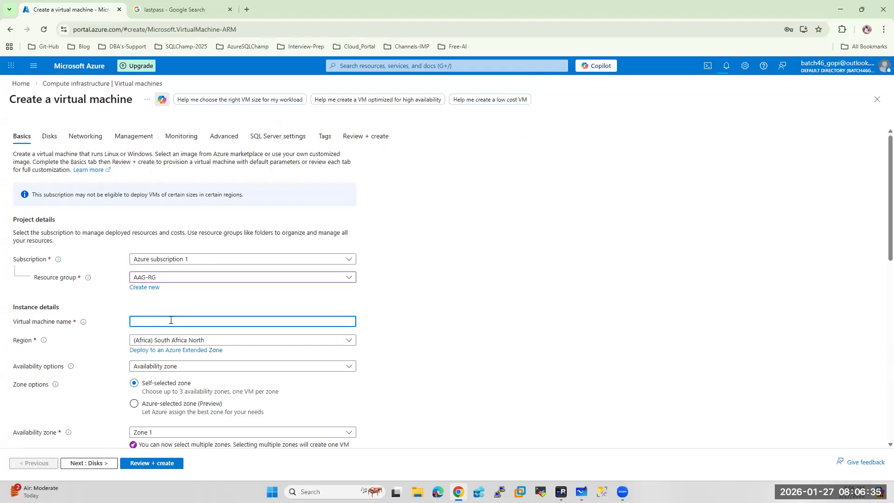
{"action": "type", "text": "CALSQL198"}
Choose no infrastructure redundancy, Standard security type, and keep the Standard_DS1_v2 size
{"action": "scroll", "coordinate": [396, 270], "scroll_direction": "down", "scroll_amount": 2}
{"action": "left_click", "coordinate": [185, 277]}
{"action": "left_click", "coordinate": [185, 278]}
{"action": "left_click", "coordinate": [177, 285]}
{"action": "left_click", "coordinate": [175, 292]}
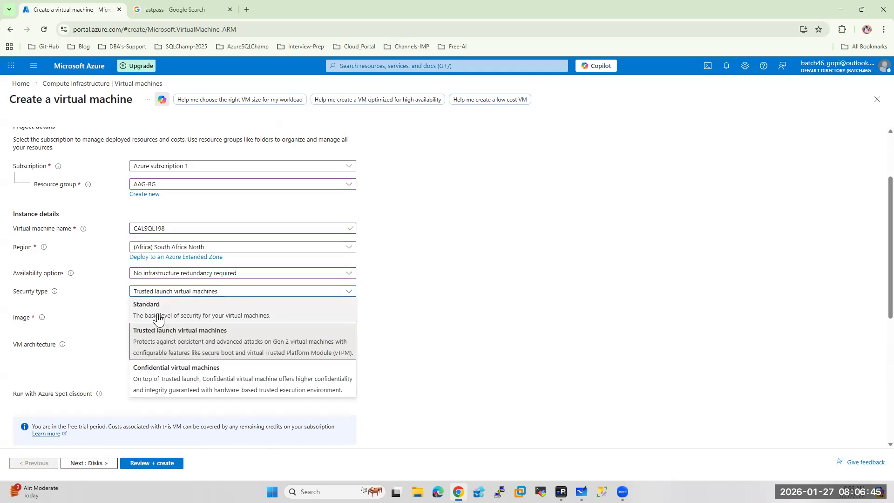
{"action": "left_click", "coordinate": [158, 318]}
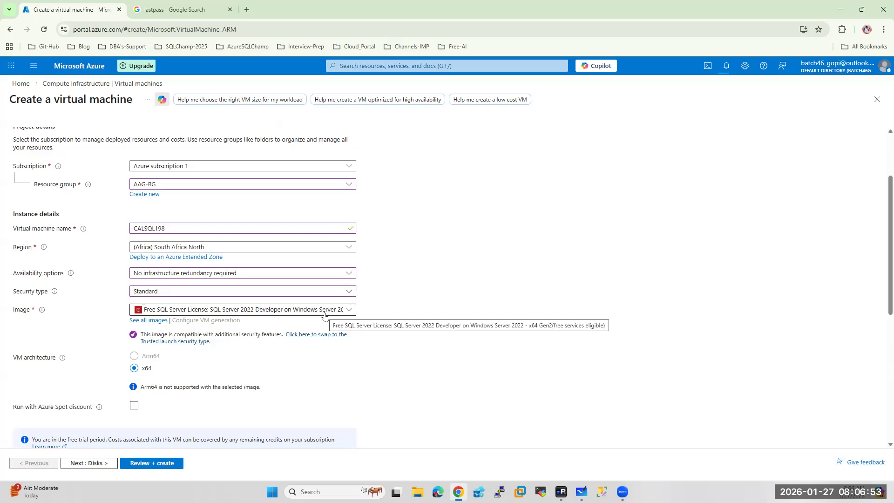
{"action": "scroll", "coordinate": [240, 333], "scroll_direction": "down", "scroll_amount": 3}
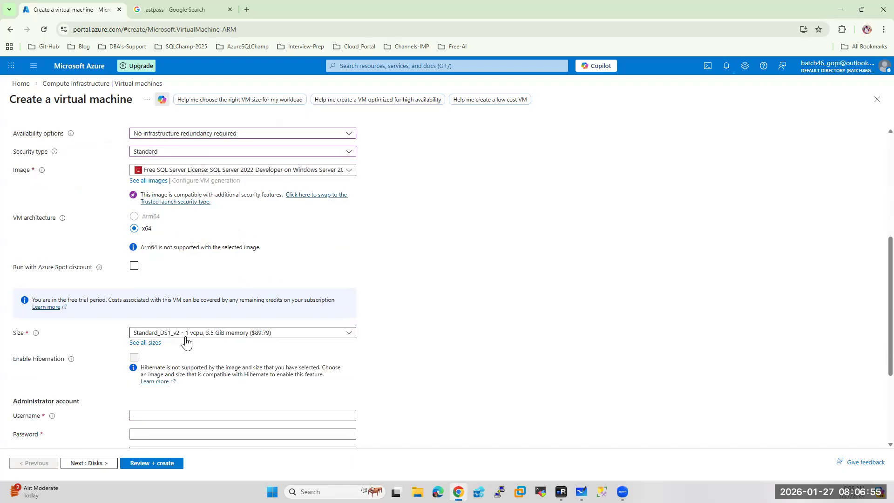
{"action": "left_click", "coordinate": [193, 333]}
{"action": "left_click", "coordinate": [529, 322]}
Enter the administrator username and password, confirm the password, and continue to Disks
{"action": "left_click", "coordinate": [158, 415]}
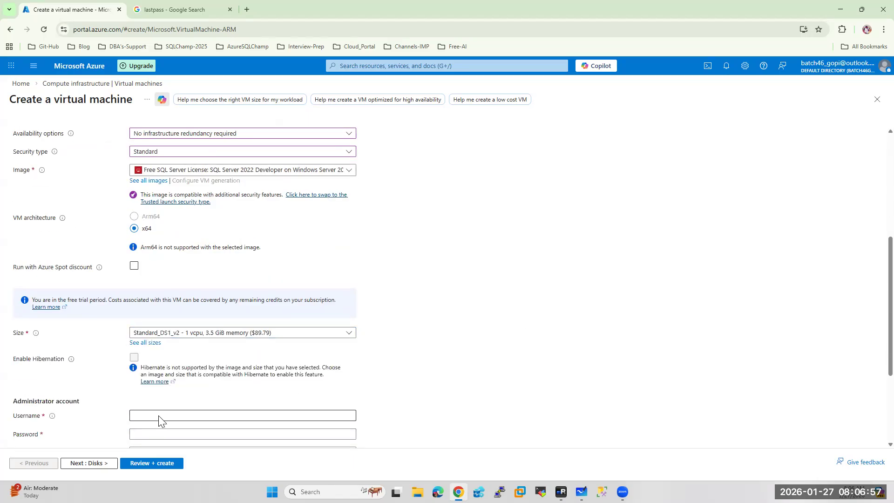
{"action": "type", "text": "sa"}
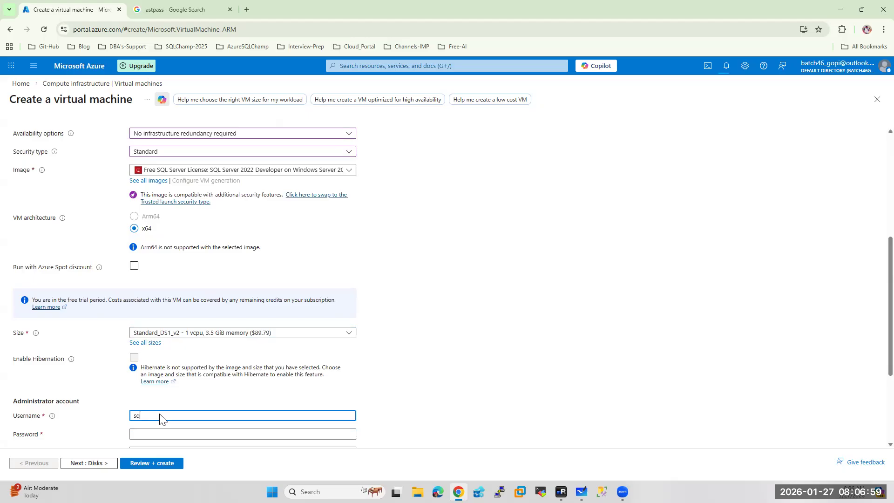
{"action": "type", "text": "admin"}
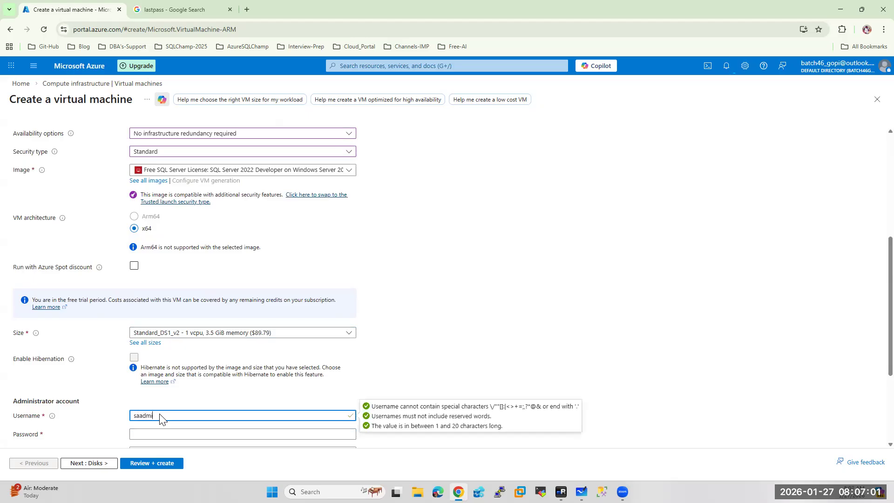
{"action": "key", "text": "Tab"}
{"action": "type", "text": "••••••••••••"}
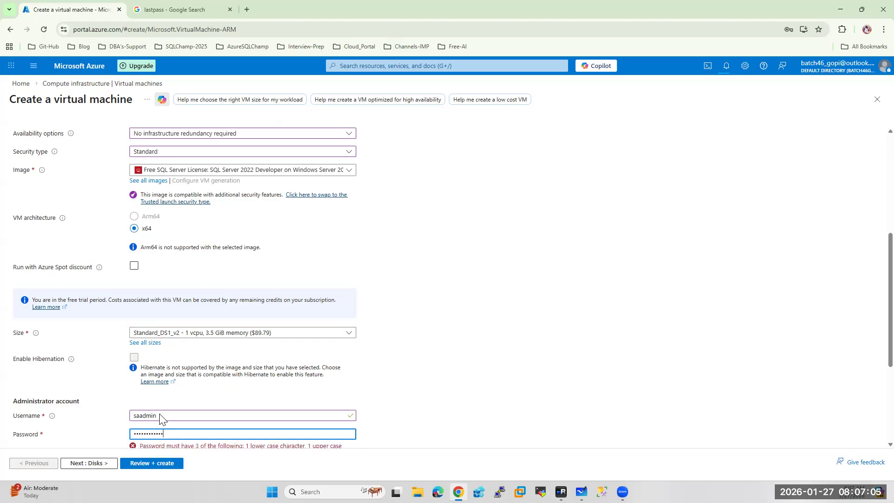
{"action": "key", "text": "Tab"}
{"action": "type", "text": "••••"}
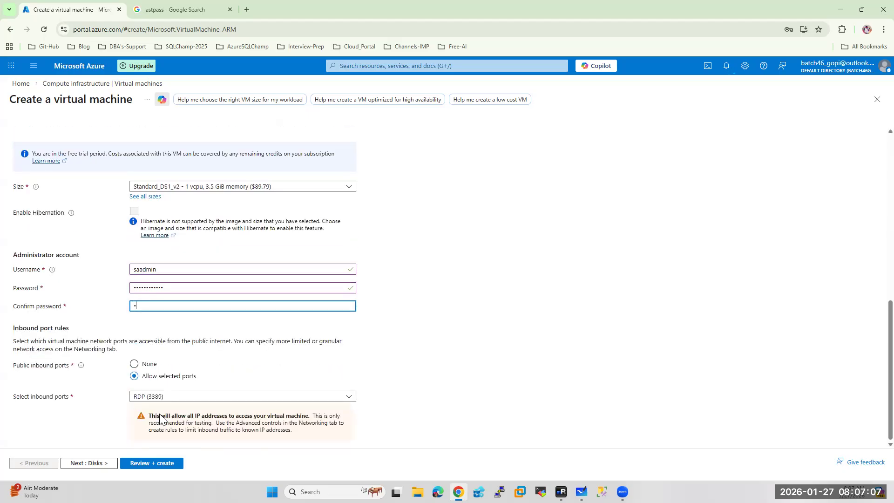
{"action": "type", "text": "••••"}
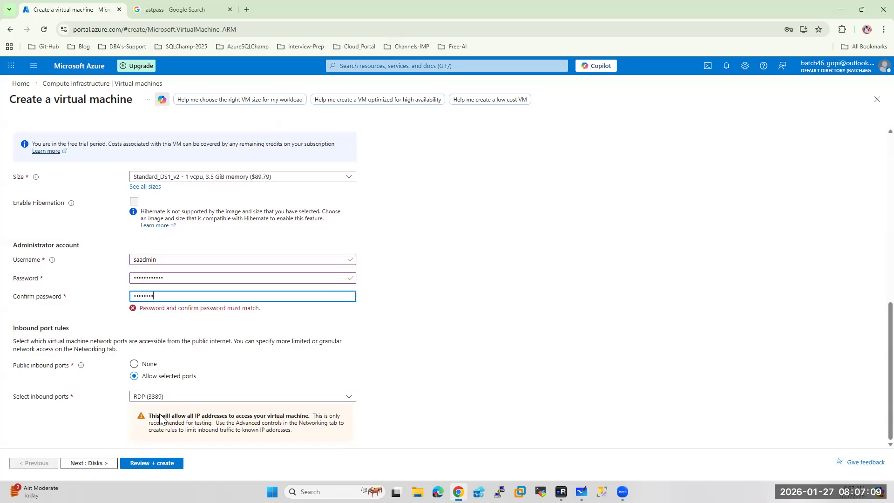
{"action": "type", "text": "•••"}
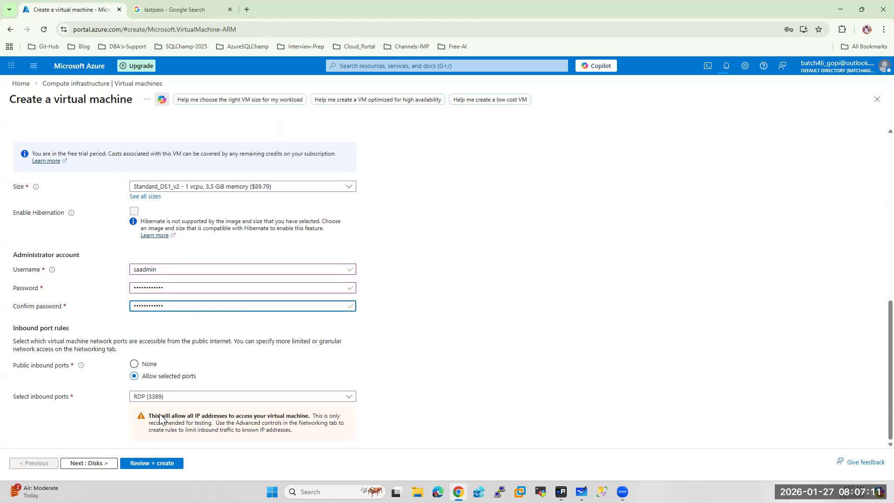
{"action": "left_click", "coordinate": [83, 465]}
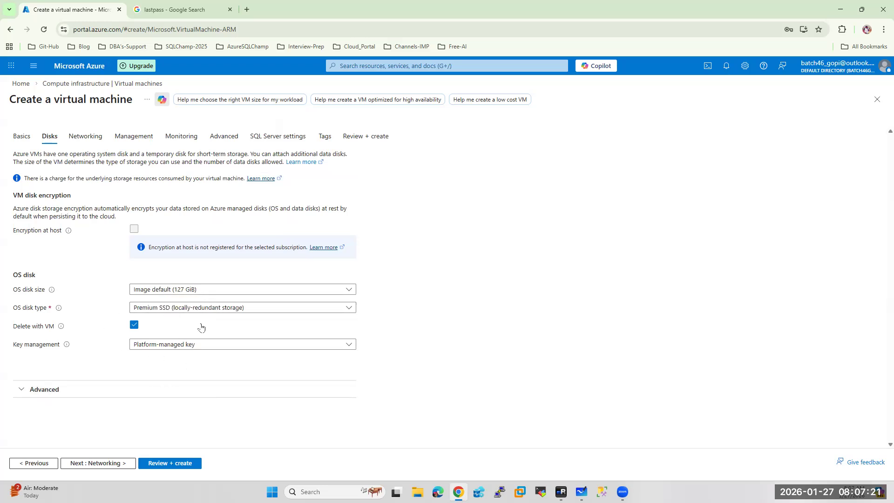
Connect the VM to the AAGVnet virtual network on SubnetA
{"action": "left_click", "coordinate": [99, 464]}
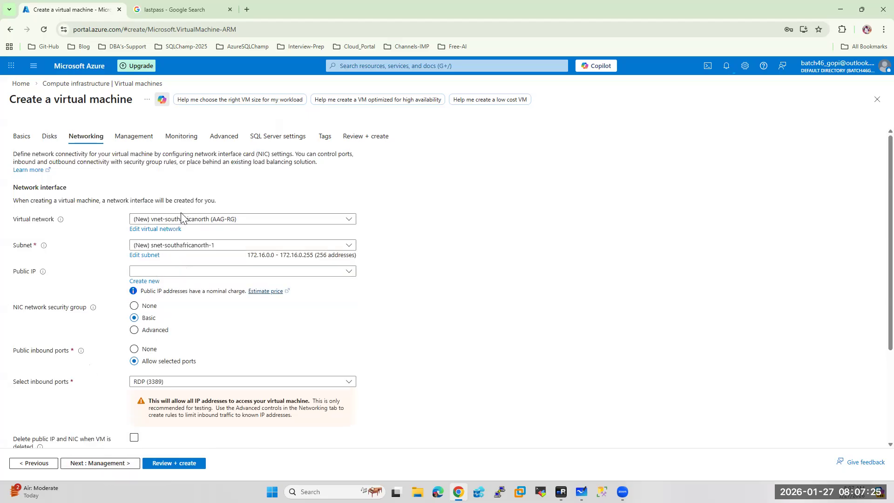
{"action": "left_click", "coordinate": [187, 219]}
{"action": "left_click", "coordinate": [153, 265]}
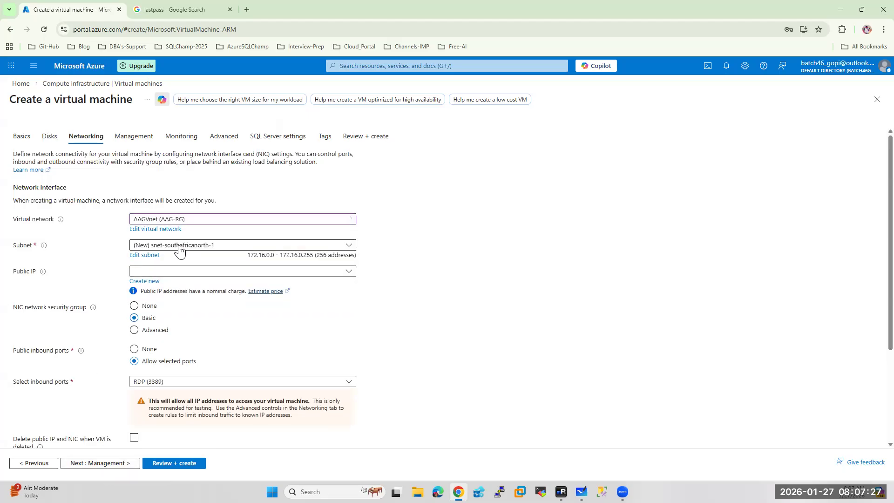
{"action": "left_click", "coordinate": [179, 246]}
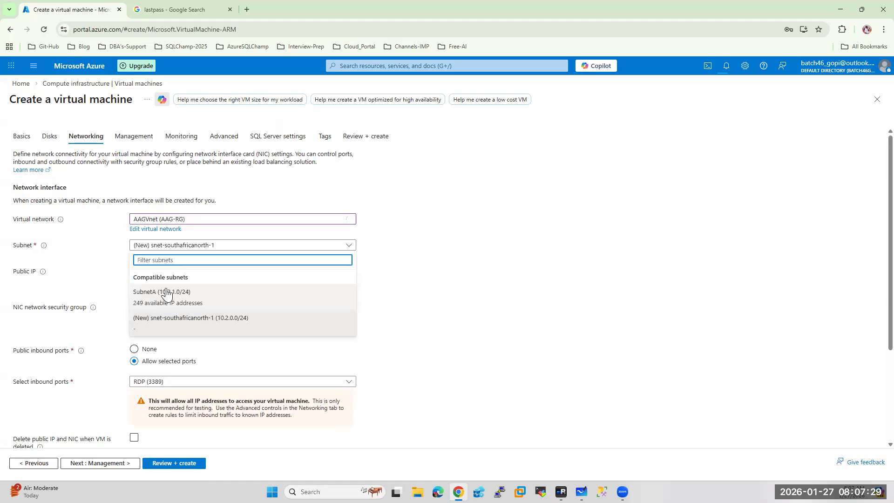
{"action": "left_click", "coordinate": [173, 294]}
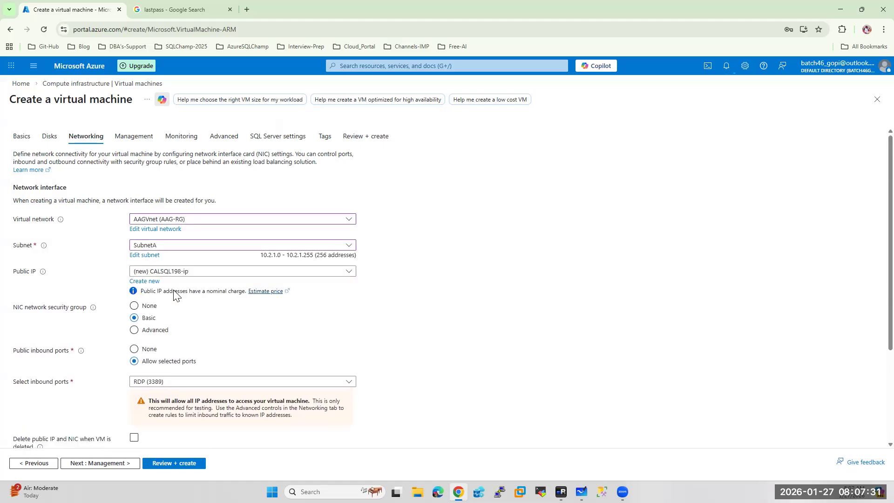
{"action": "scroll", "coordinate": [230, 334], "scroll_direction": "down", "scroll_amount": 3}
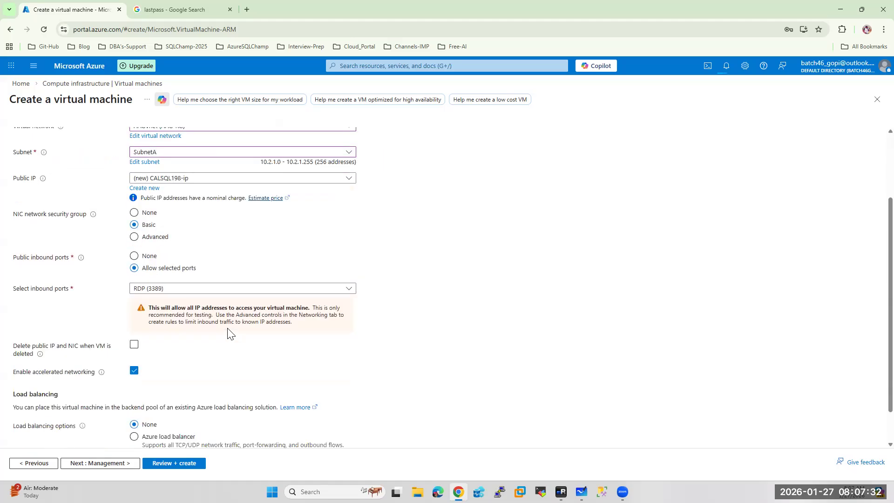
Turn on auto-shutdown and set patch orchestration to manual updates
{"action": "left_click", "coordinate": [114, 462]}
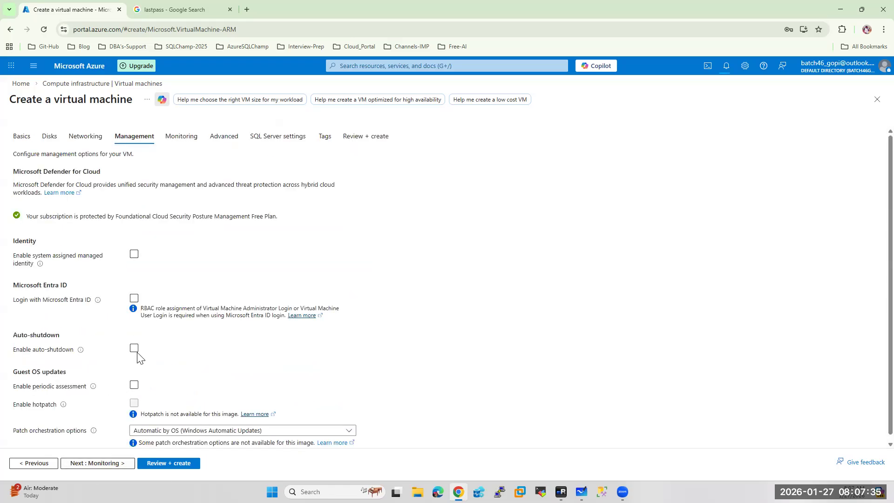
{"action": "left_click", "coordinate": [136, 349]}
{"action": "scroll", "coordinate": [242, 332], "scroll_direction": "down", "scroll_amount": 2}
{"action": "left_click", "coordinate": [170, 426]}
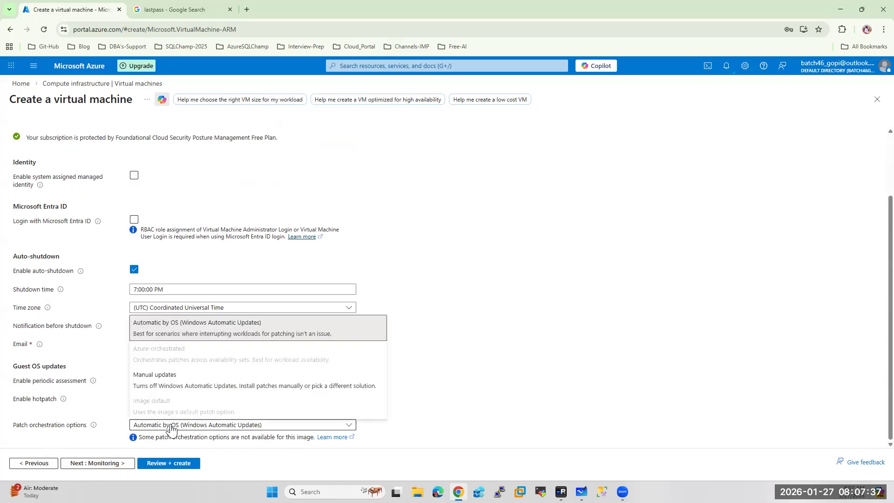
{"action": "left_click", "coordinate": [149, 389]}
Disable boot diagnostics and set SQL connectivity to Public (Internet)
{"action": "left_click", "coordinate": [98, 463]}
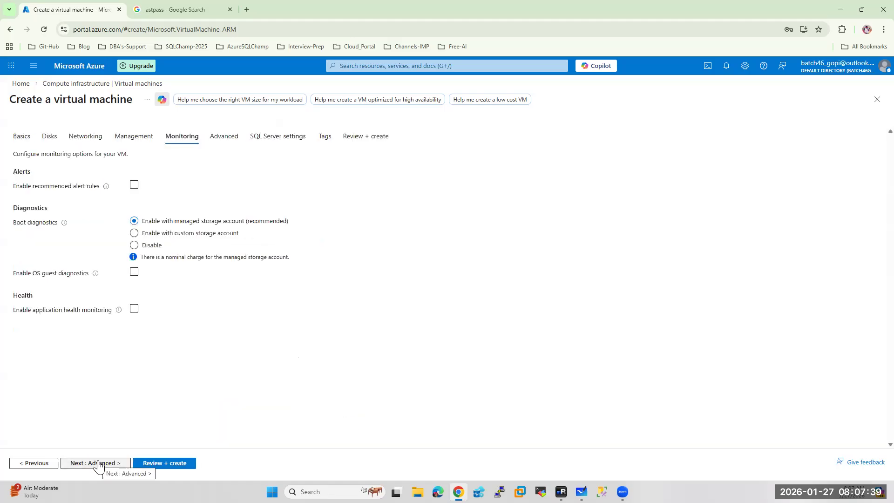
{"action": "left_click", "coordinate": [134, 245]}
{"action": "left_click", "coordinate": [102, 463]}
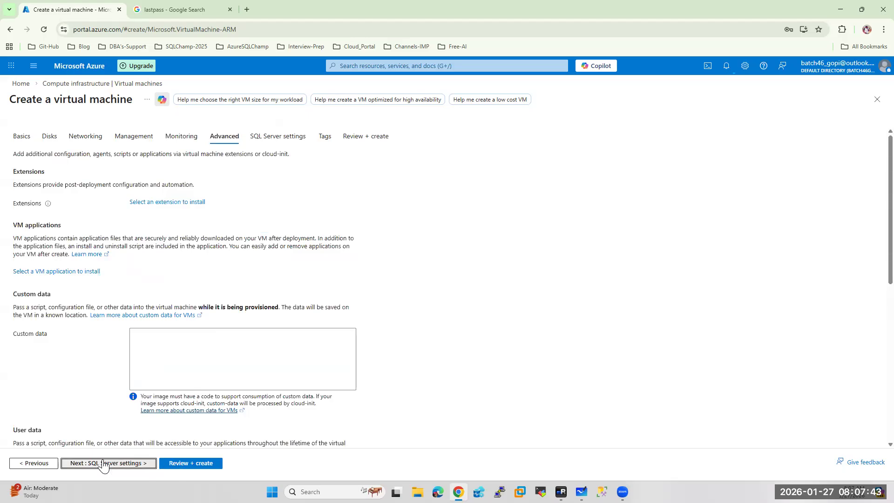
{"action": "left_click", "coordinate": [103, 464]}
{"action": "left_click", "coordinate": [159, 170]}
{"action": "left_click", "coordinate": [148, 209]}
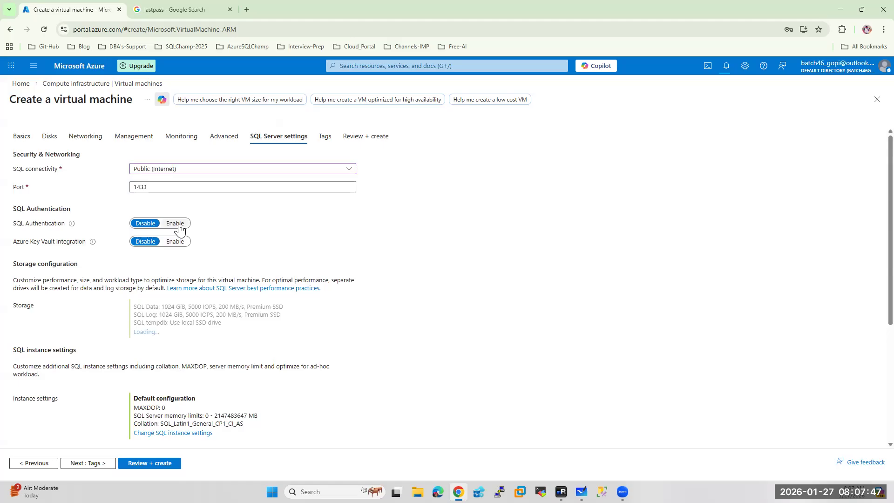
Enable SQL authentication and put SQL data on G:\MSSQL\DATA with a 128 GiB Premium SSD
{"action": "left_click", "coordinate": [176, 224]}
{"action": "scroll", "coordinate": [223, 309], "scroll_direction": "down", "scroll_amount": 3}
{"action": "left_click", "coordinate": [160, 229]}
{"action": "left_click", "coordinate": [529, 268]}
{"action": "key", "text": "BackSpace"}
{"action": "type", "text": "G"}
{"action": "left_click_drag", "start_coordinate": [546, 267], "coordinate": [538, 266]}
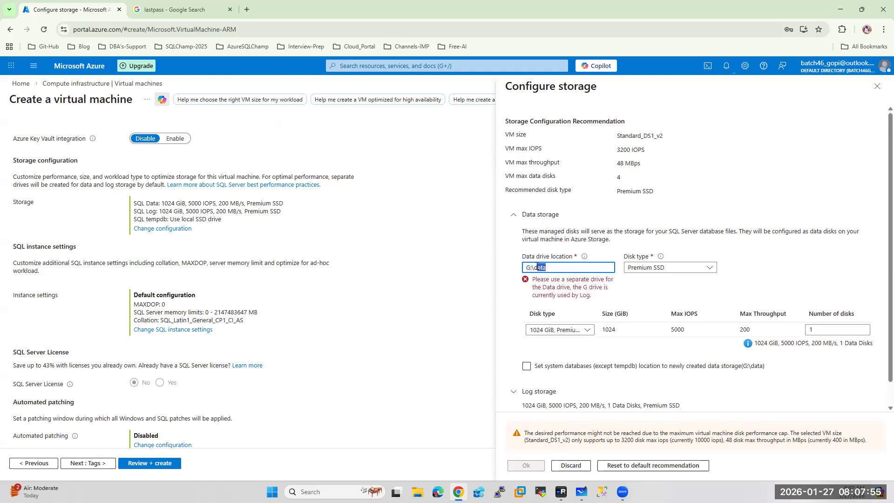
{"action": "type", "text": "MSSQL\\DATA"}
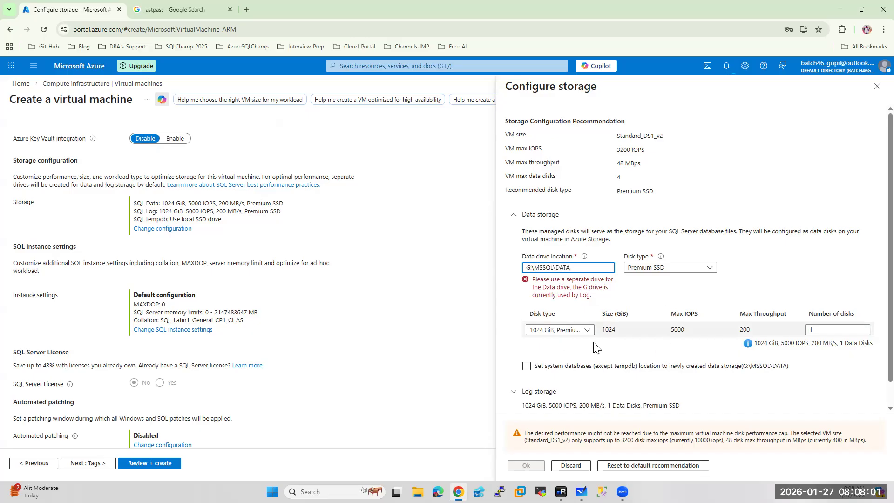
{"action": "left_click", "coordinate": [566, 330]}
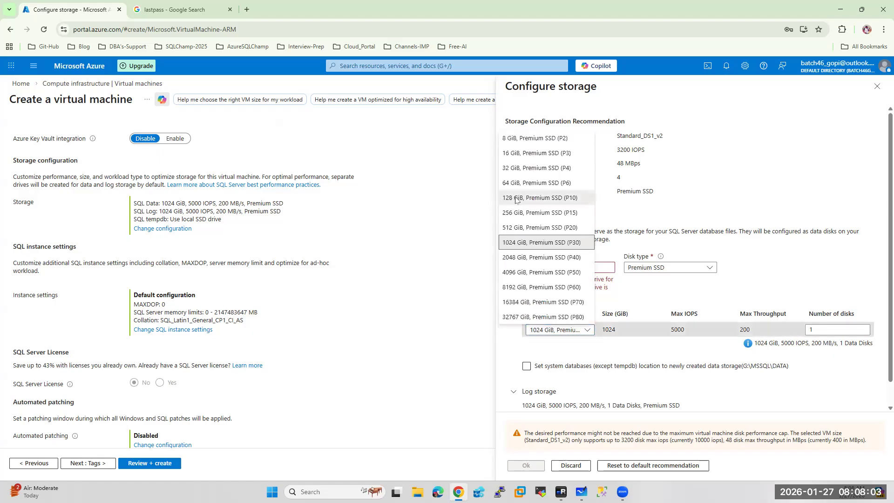
{"action": "left_click", "coordinate": [514, 201]}
Put the SQL log on L:\MSSQL\LOG with a 64 GiB Premium SSD and apply the storage configuration
{"action": "scroll", "coordinate": [502, 347], "scroll_direction": "down", "scroll_amount": 1}
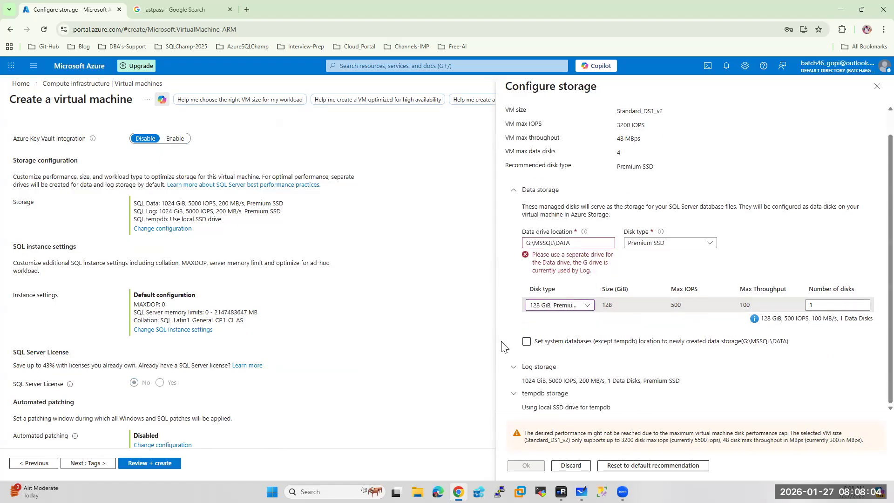
{"action": "left_click", "coordinate": [513, 365]}
{"action": "scroll", "coordinate": [589, 344], "scroll_direction": "down", "scroll_amount": 2}
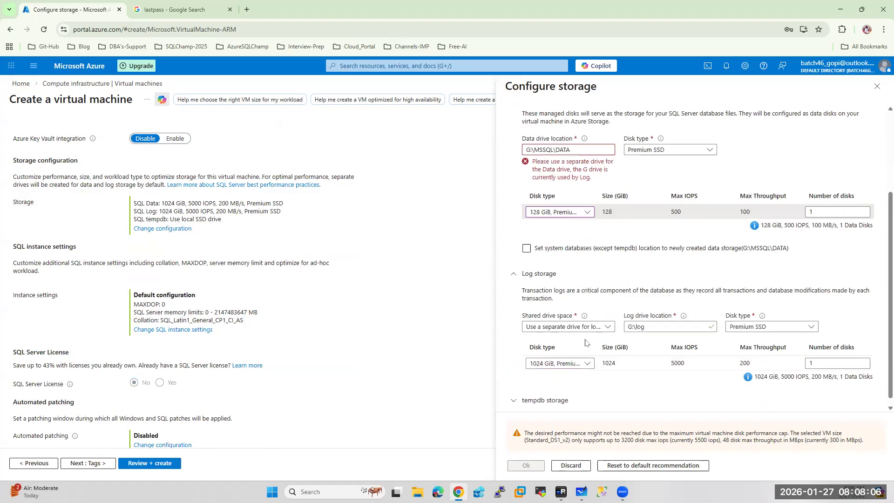
{"action": "left_click", "coordinate": [631, 319]}
{"action": "key", "text": "BackSpace"}
{"action": "type", "text": "L"}
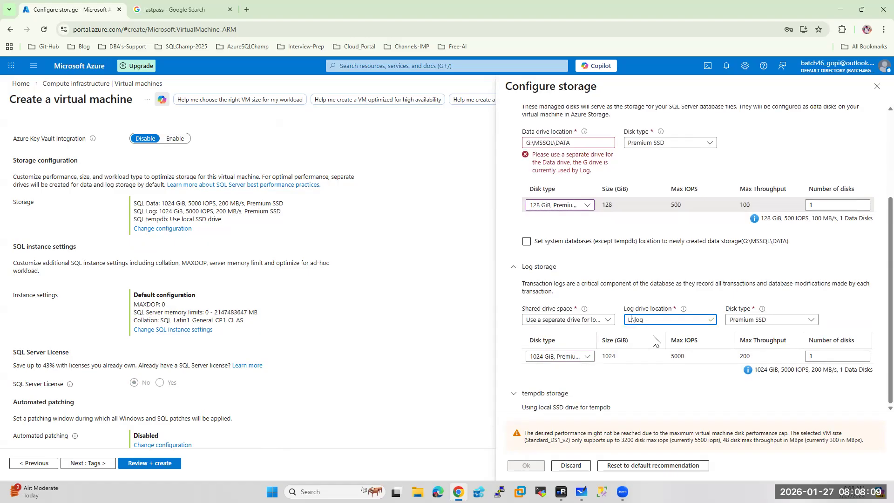
{"action": "left_click_drag", "start_coordinate": [646, 319], "coordinate": [635, 320]}
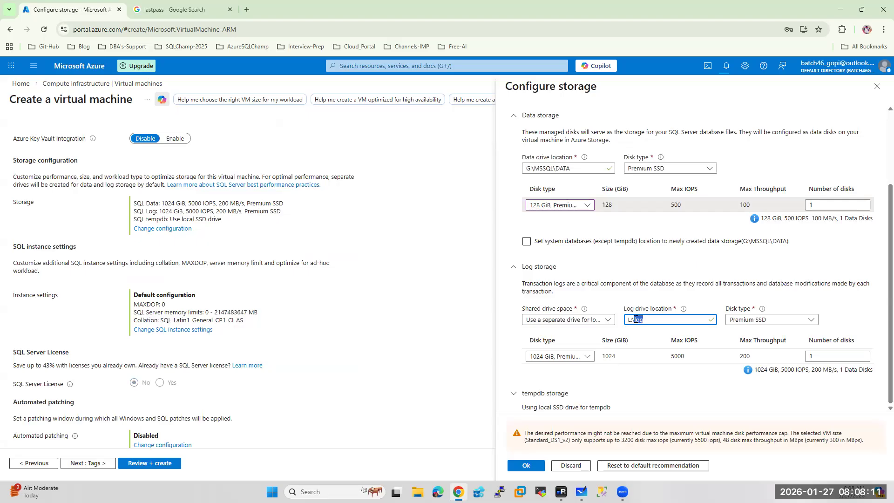
{"action": "type", "text": "MSSQL\\LOG"}
{"action": "left_click", "coordinate": [566, 358]}
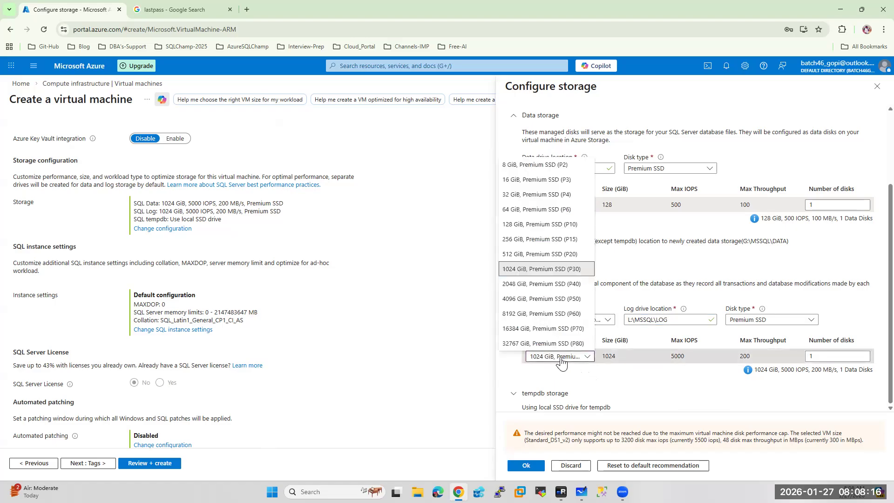
{"action": "left_click", "coordinate": [524, 210]}
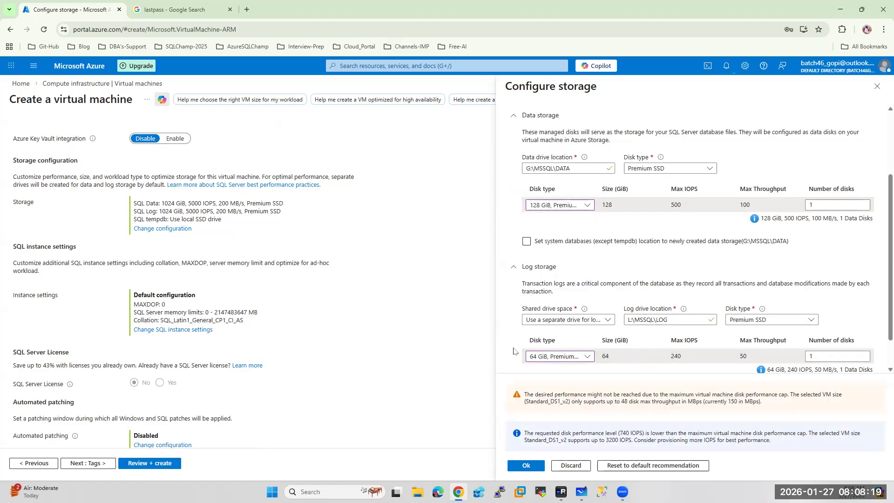
{"action": "scroll", "coordinate": [513, 350], "scroll_direction": "down", "scroll_amount": 1}
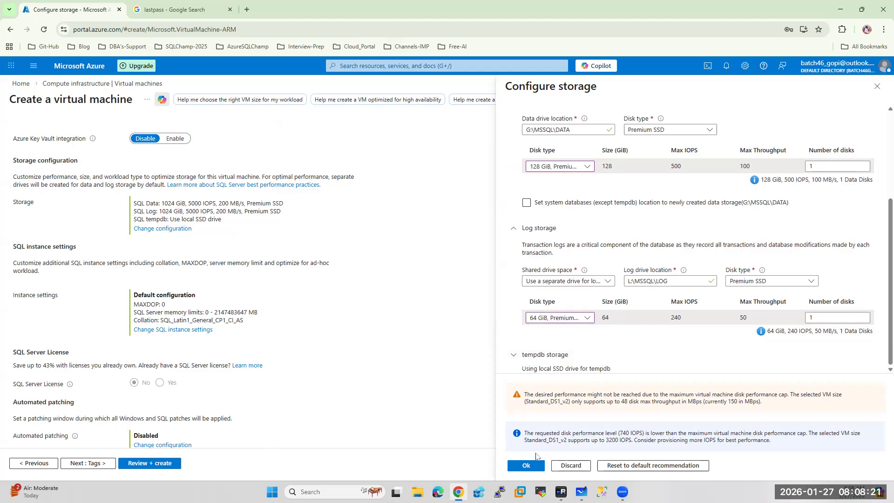
{"action": "left_click", "coordinate": [526, 466]}
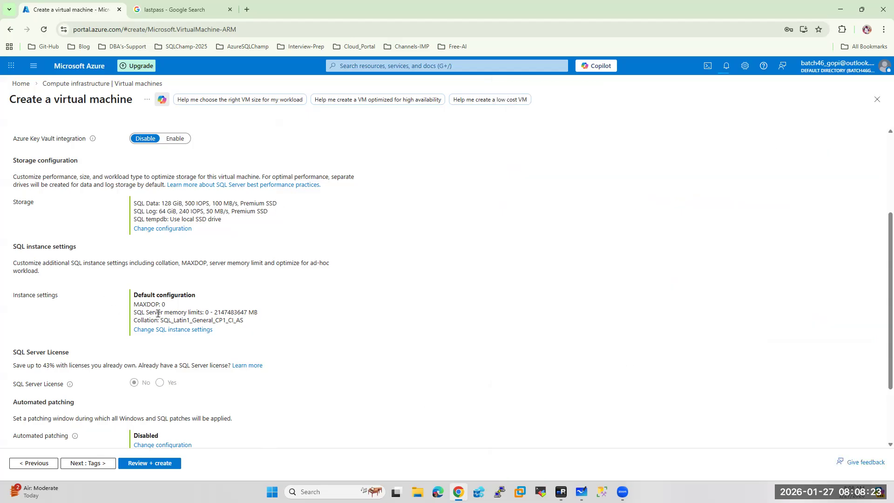
Enable instant file initialization in the SQL instance settings
{"action": "left_click", "coordinate": [177, 331]}
{"action": "scroll", "coordinate": [629, 423], "scroll_direction": "down", "scroll_amount": 1}
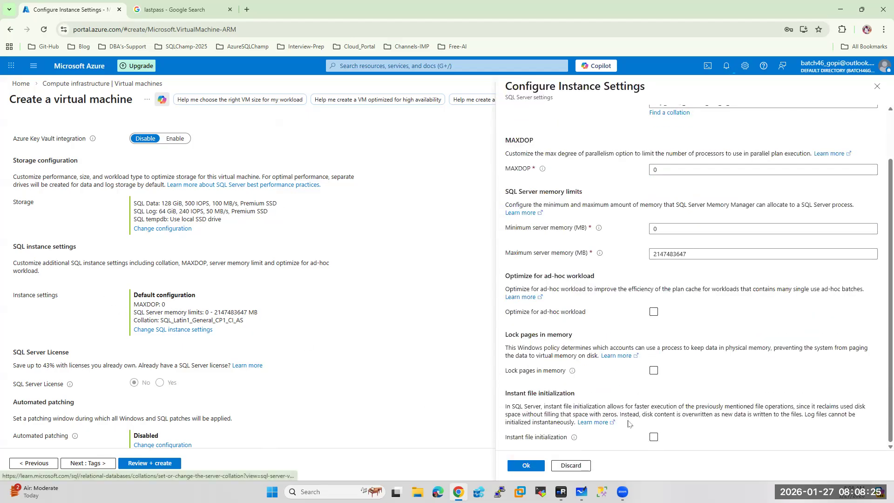
{"action": "left_click", "coordinate": [653, 437]}
{"action": "left_click", "coordinate": [526, 465]}
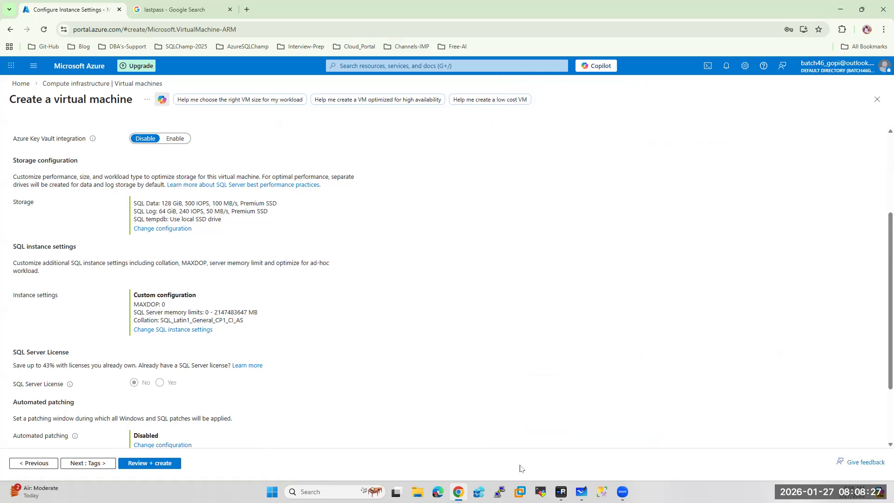
{"action": "scroll", "coordinate": [189, 327], "scroll_direction": "down", "scroll_amount": 2}
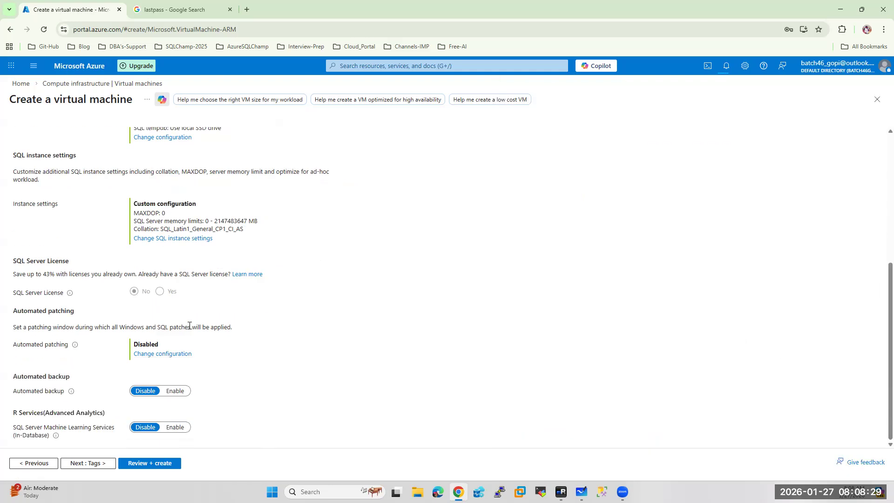
Review the CALSQL198 VM settings and create it, starting deployment into AAG-RG
{"action": "left_click", "coordinate": [155, 466]}
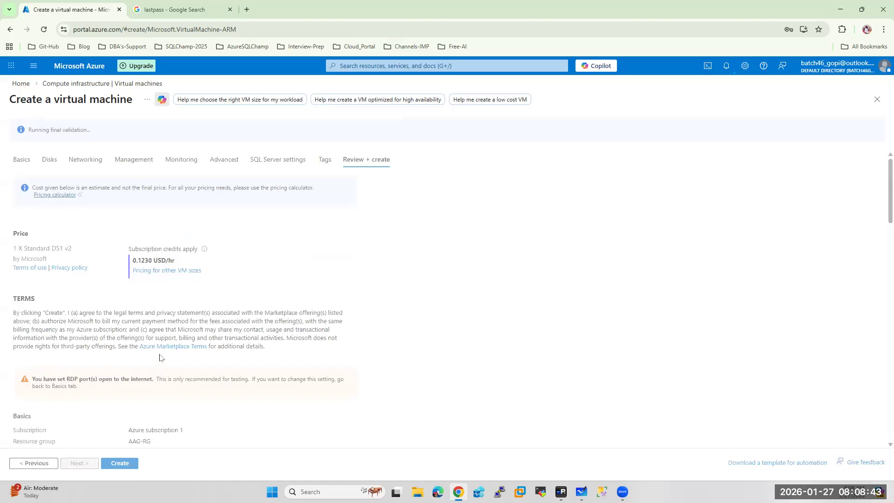
{"action": "left_click", "coordinate": [122, 463]}
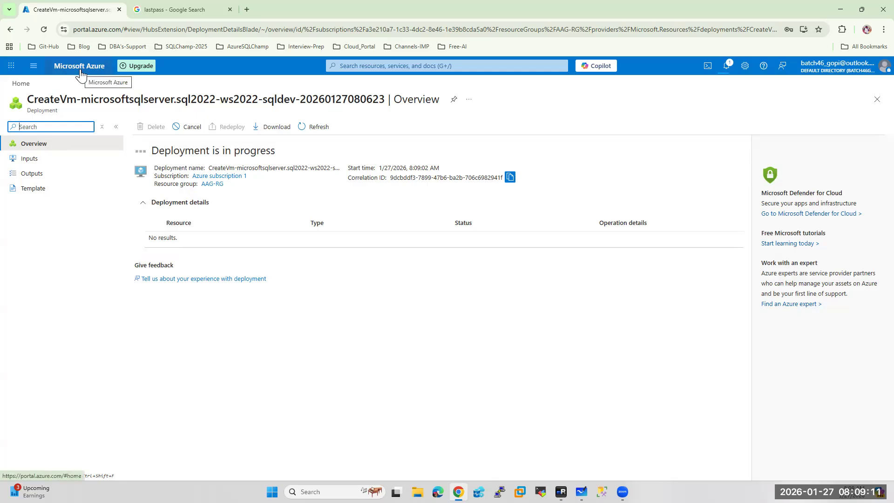
Check the CALSQL198 deployment notifications and return to the portal home page
{"action": "left_click", "coordinate": [727, 68]}
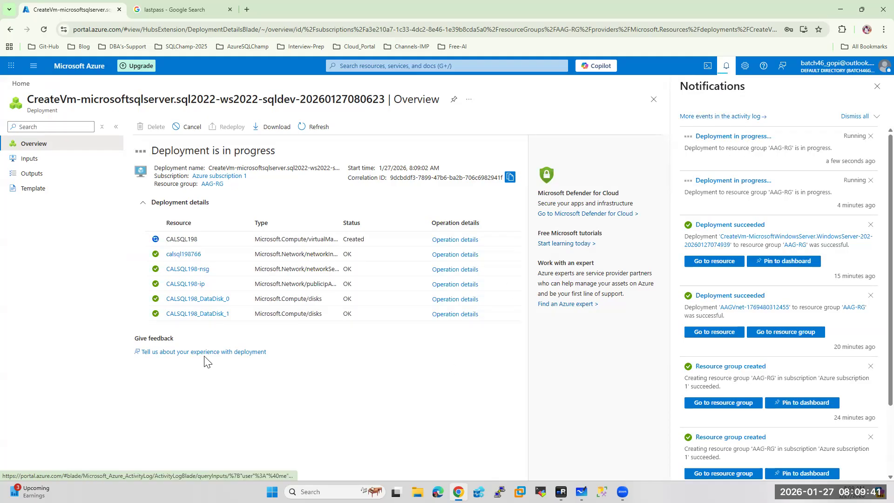
{"action": "left_click", "coordinate": [71, 69]}
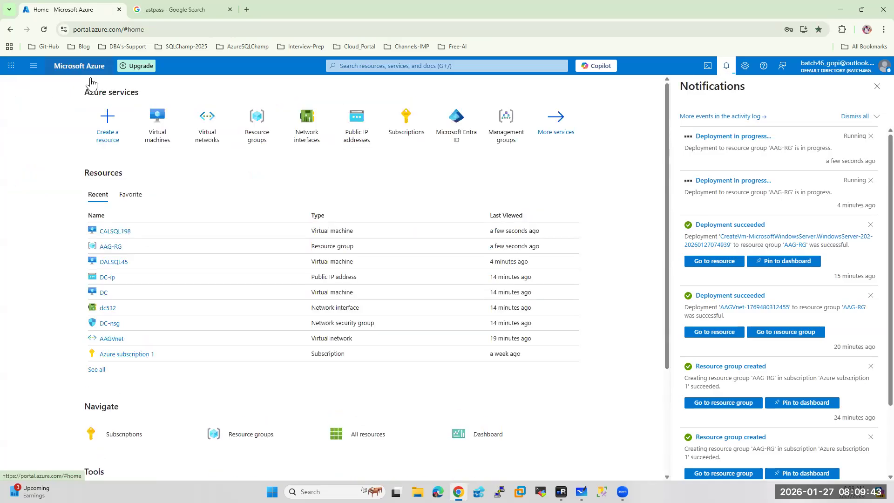
Copy DC's public IP 40.123.246.74 from the VM list and show ClusterVM in mRemoteNG
{"action": "left_click", "coordinate": [157, 123]}
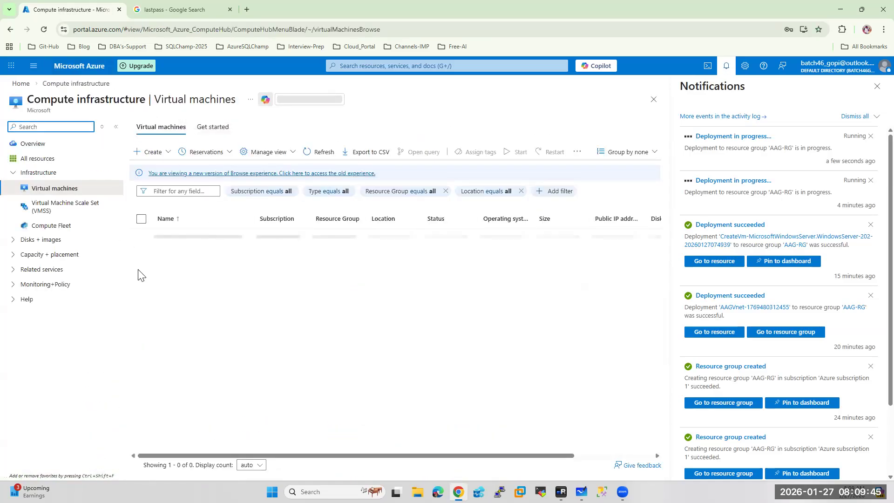
{"action": "left_click", "coordinate": [877, 88]}
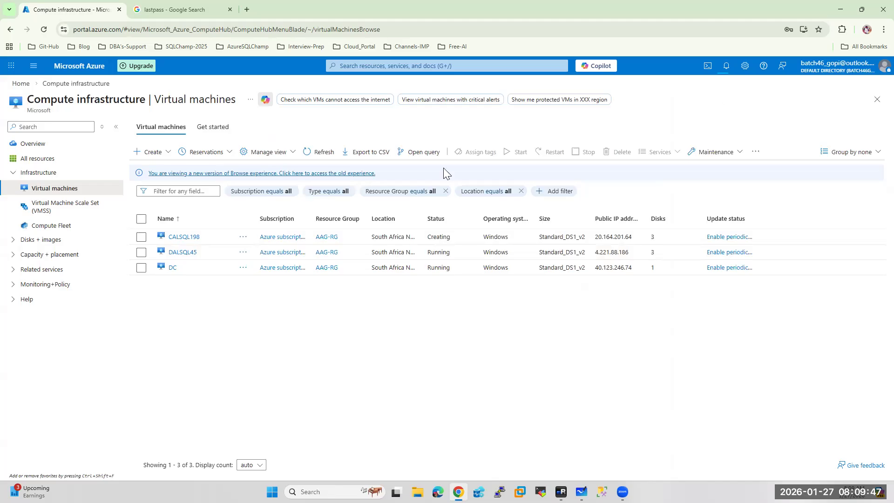
{"action": "left_click_drag", "start_coordinate": [636, 268], "coordinate": [594, 268]}
{"action": "key", "text": "ctrl+c"}
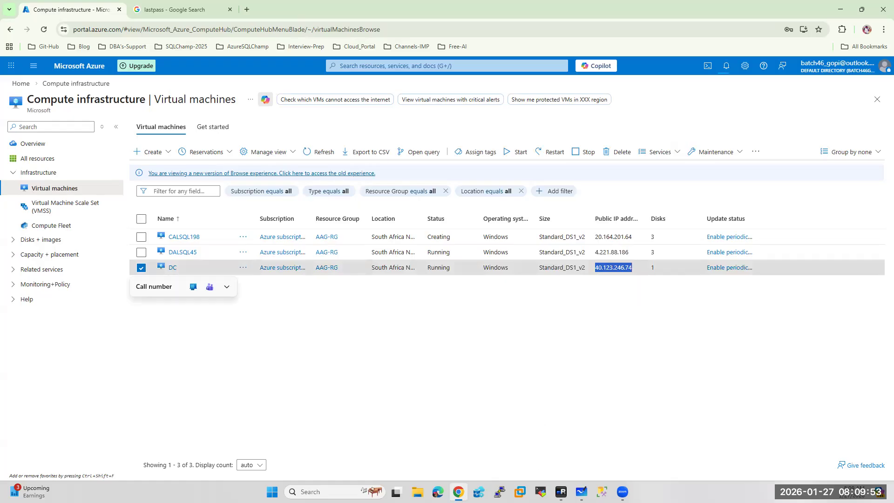
{"action": "left_click", "coordinate": [561, 491]}
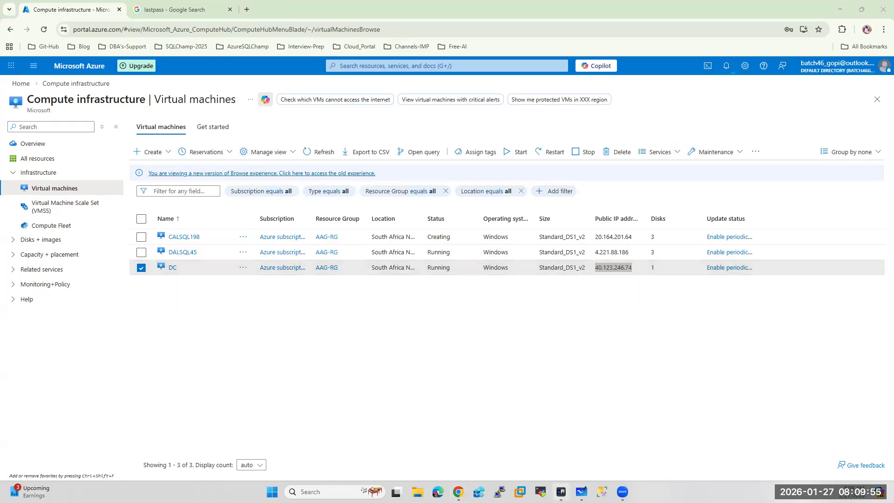
{"action": "left_click", "coordinate": [42, 67]}
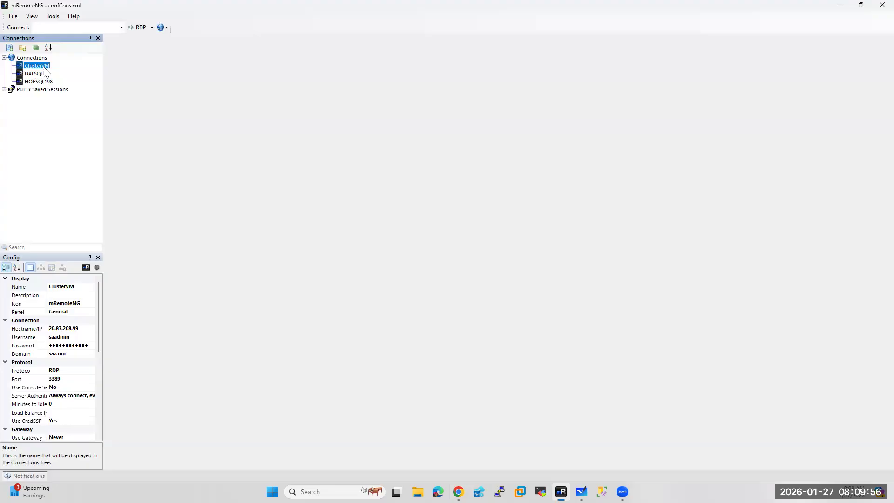
Rename ClusterVM to DC with host 40.123.246.74, clear its sa.com domain, and connect to it
{"action": "left_click", "coordinate": [70, 286]}
{"action": "type", "text": "DC"}
{"action": "key", "text": "Return"}
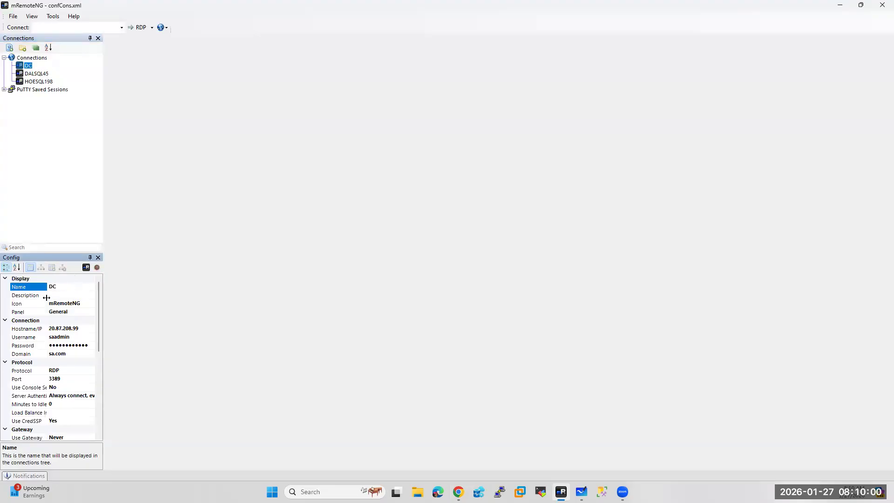
{"action": "left_click", "coordinate": [82, 330]}
{"action": "key", "text": "ctrl+a"}
{"action": "key", "text": "ctrl+v"}
{"action": "key", "text": "Return"}
{"action": "left_click", "coordinate": [70, 354]}
{"action": "key", "text": "ctrl+a"}
{"action": "key", "text": "Delete"}
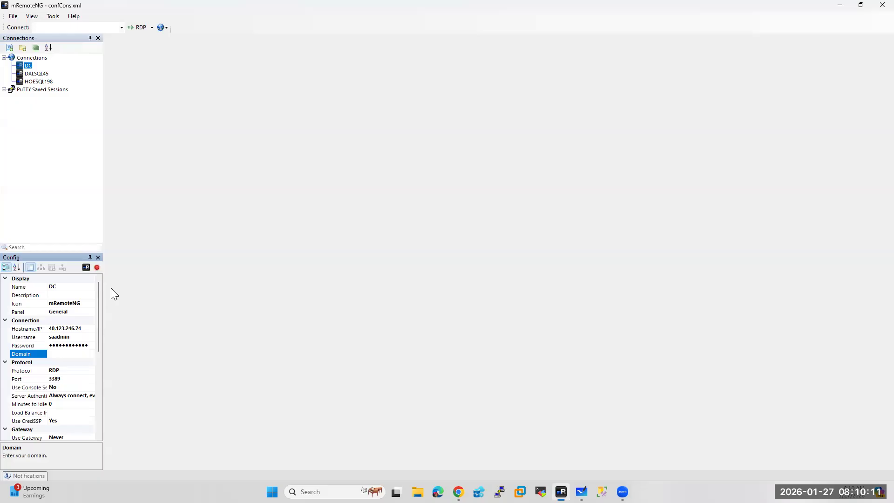
{"action": "double_click", "coordinate": [28, 66]}
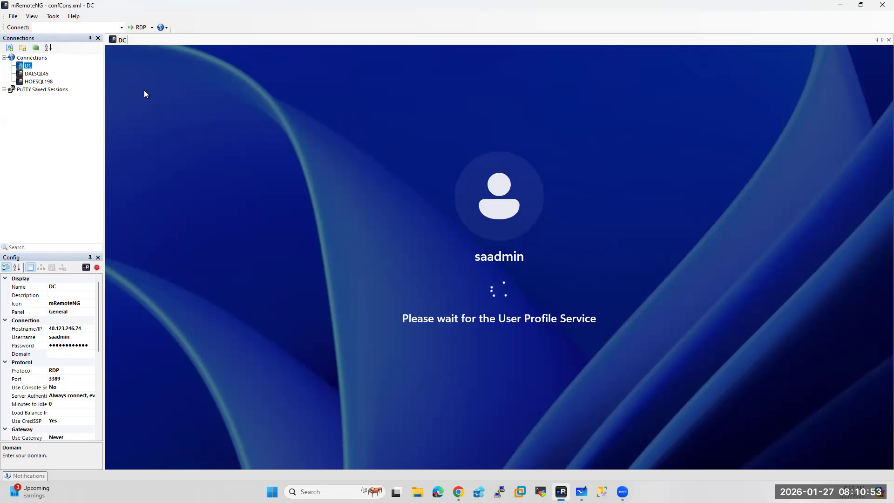
Clear DALSQL45's sa.com domain and old host address 102.37.96.98
{"action": "left_click", "coordinate": [28, 74]}
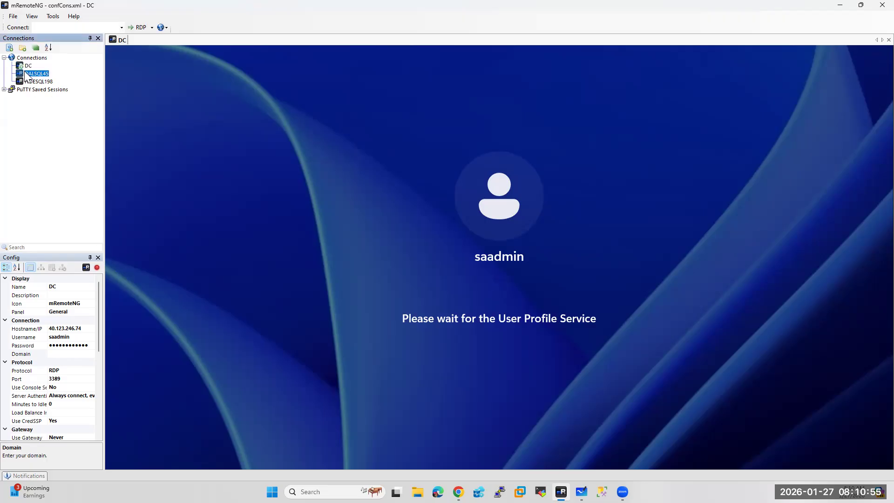
{"action": "left_click", "coordinate": [69, 357]}
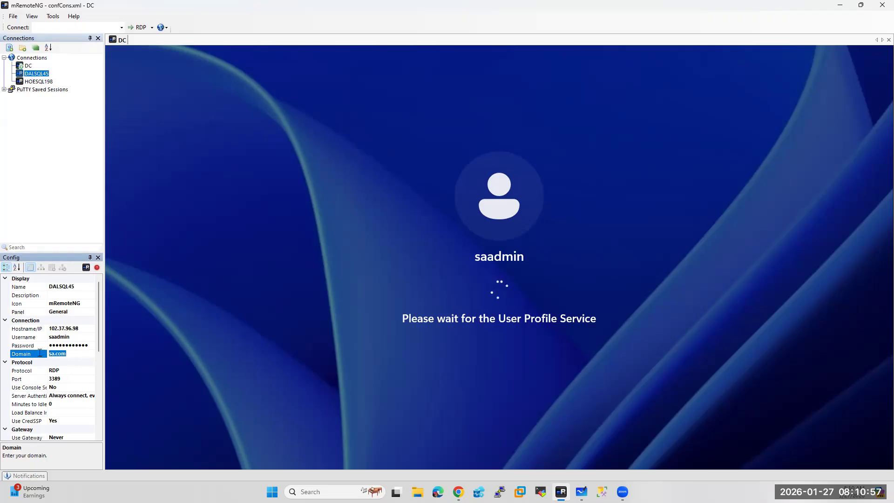
{"action": "key", "text": "BackSpace"}
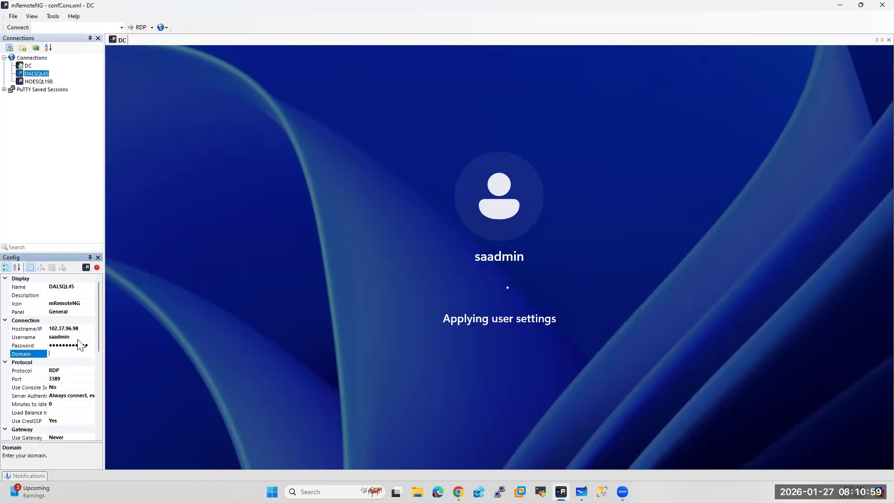
{"action": "left_click", "coordinate": [79, 331]}
{"action": "key", "text": "BackSpace"}
{"action": "left_click", "coordinate": [457, 490]}
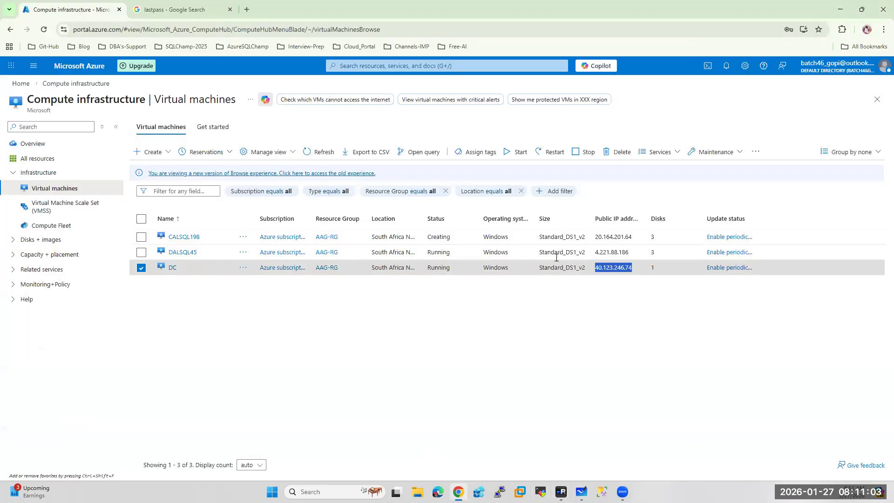
Copy DALSQL45's public IP 4.221.88.186, check its overview, and return to its mRemoteNG host field
{"action": "left_click_drag", "start_coordinate": [631, 252], "coordinate": [595, 252]}
{"action": "key", "text": "ctrl+c"}
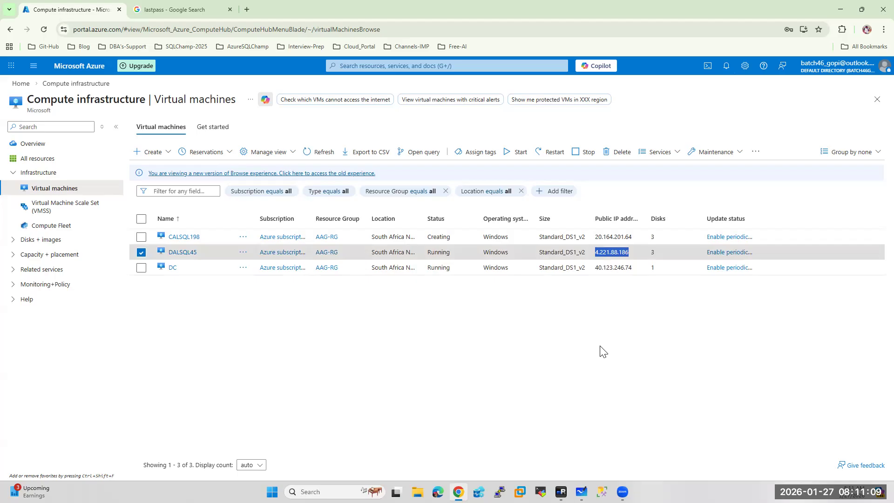
{"action": "left_click", "coordinate": [183, 252]}
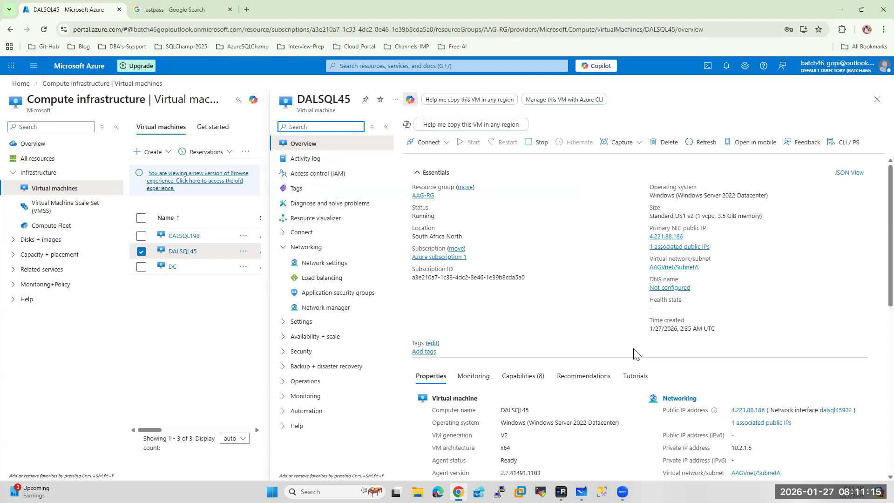
{"action": "left_click", "coordinate": [89, 84]}
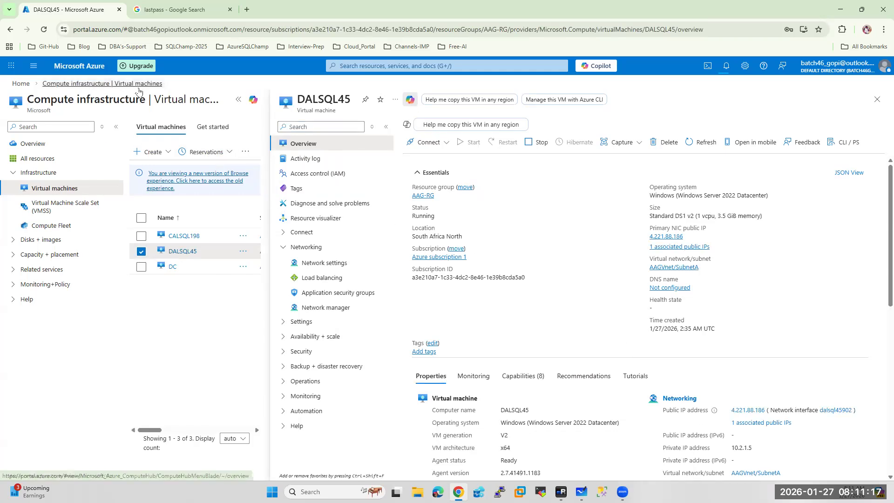
{"action": "left_click", "coordinate": [840, 9]}
{"action": "left_click", "coordinate": [72, 329]}
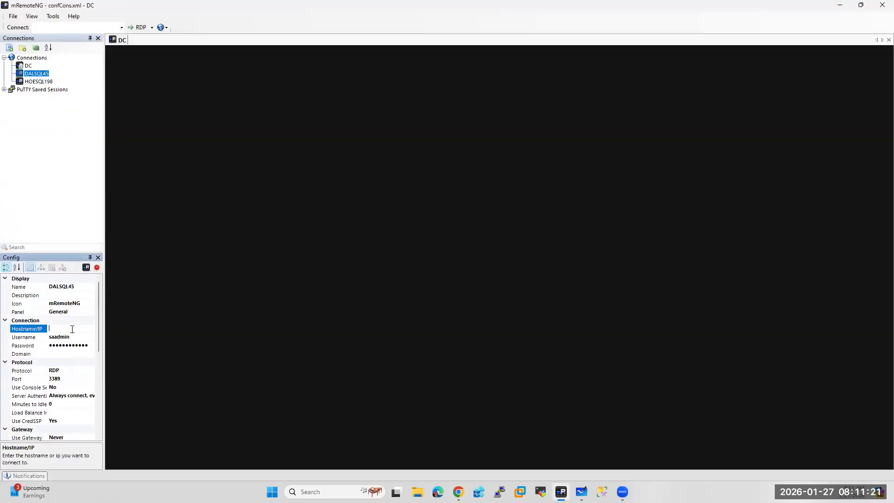
Set DALSQL45's host to 4.221.88.186 and rename HOESQL198 to CALSQL198
{"action": "key", "text": "ctrl+v"}
{"action": "left_click", "coordinate": [60, 173]}
{"action": "left_click", "coordinate": [38, 81]}
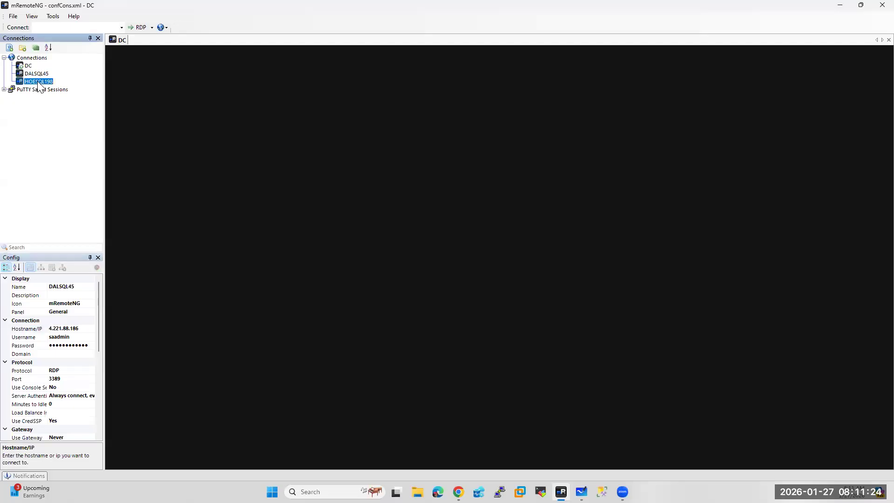
{"action": "left_click", "coordinate": [60, 286]}
{"action": "left_click_drag", "start_coordinate": [60, 286], "coordinate": [46, 285]}
{"action": "type", "text": "CA"}
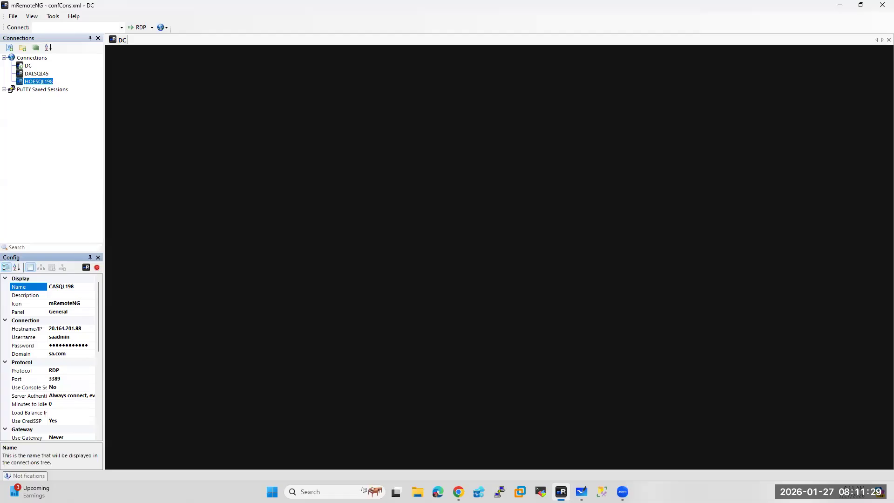
{"action": "type", "text": "L"}
Copy CALSQL198's public IP 20.164.201.64 from the Azure VM list
{"action": "left_click", "coordinate": [459, 492]}
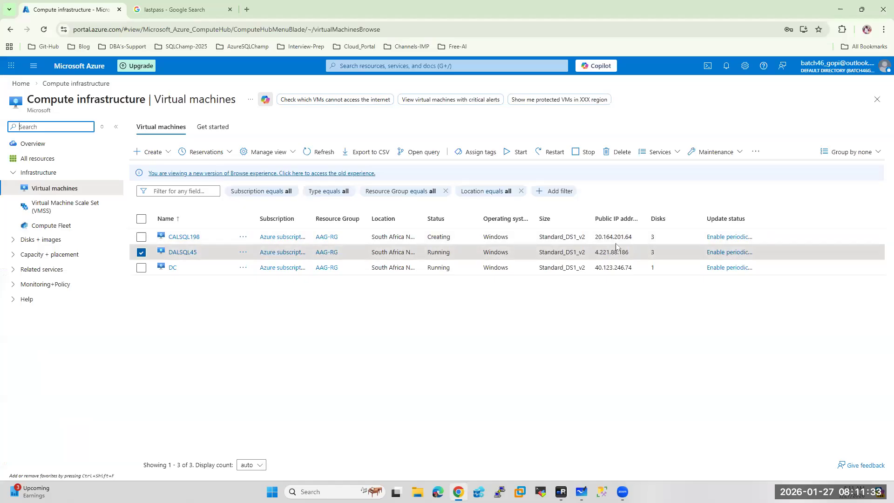
{"action": "left_click_drag", "start_coordinate": [632, 237], "coordinate": [596, 238]}
{"action": "key", "text": "ctrl+c"}
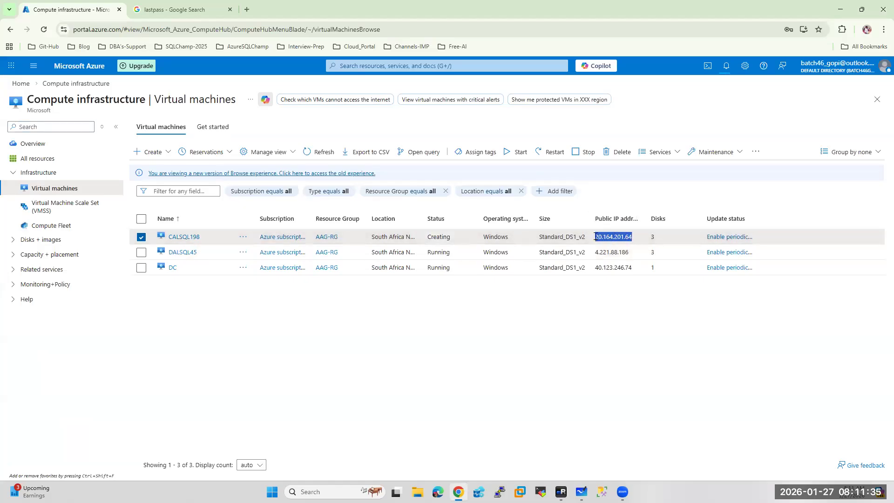
{"action": "key", "text": "alt+Tab"}
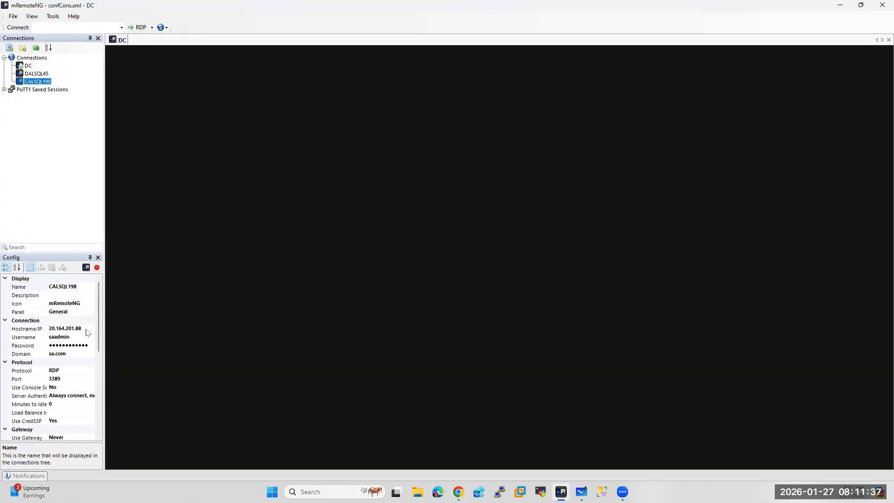
Replace CALSQL198's host 20.164.201.88 with 20.164.201.64 and delete its sa.com domain
{"action": "left_click", "coordinate": [91, 328]}
{"action": "double_click", "coordinate": [91, 328]}
{"action": "key", "text": "ctrl+v"}
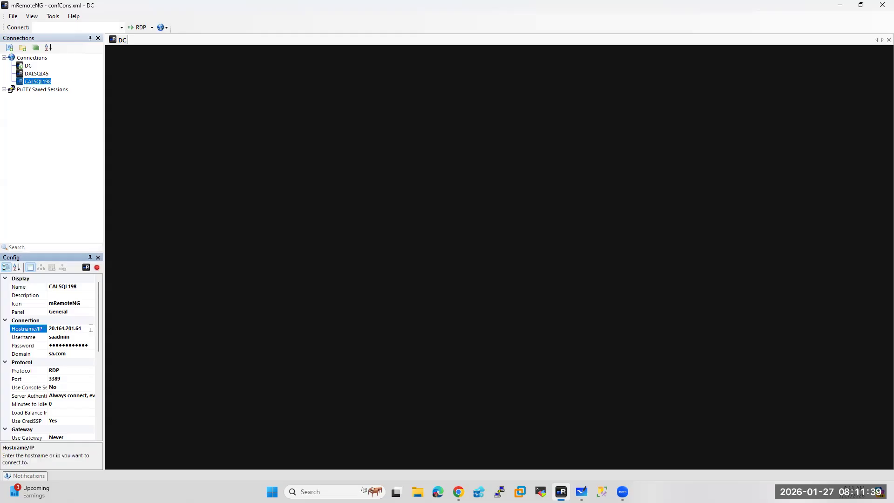
{"action": "left_click", "coordinate": [32, 352]}
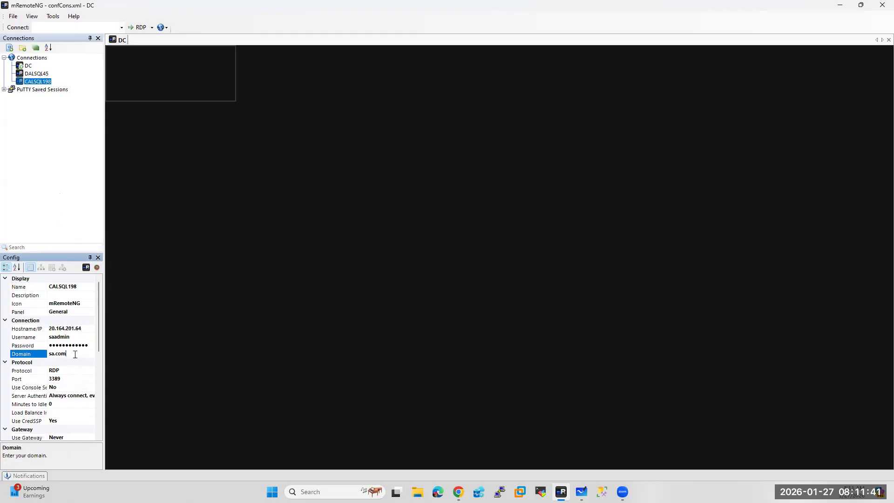
{"action": "key", "text": "Delete"}
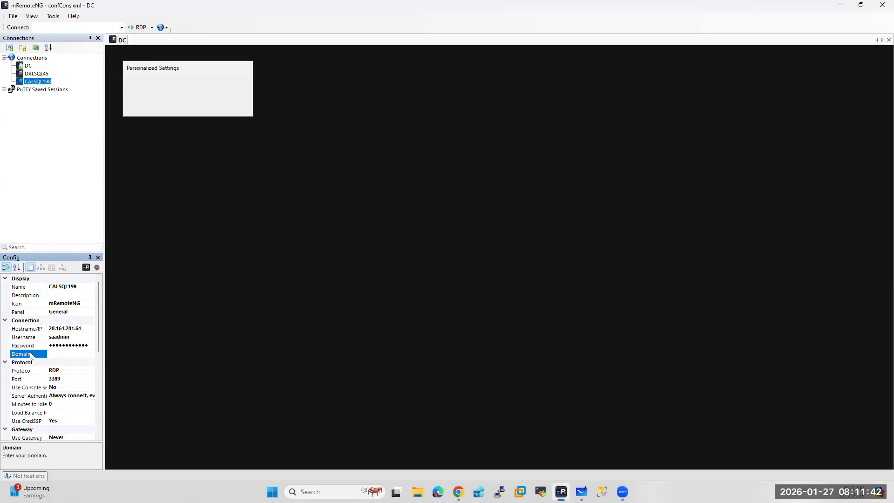
{"action": "left_click", "coordinate": [74, 188]}
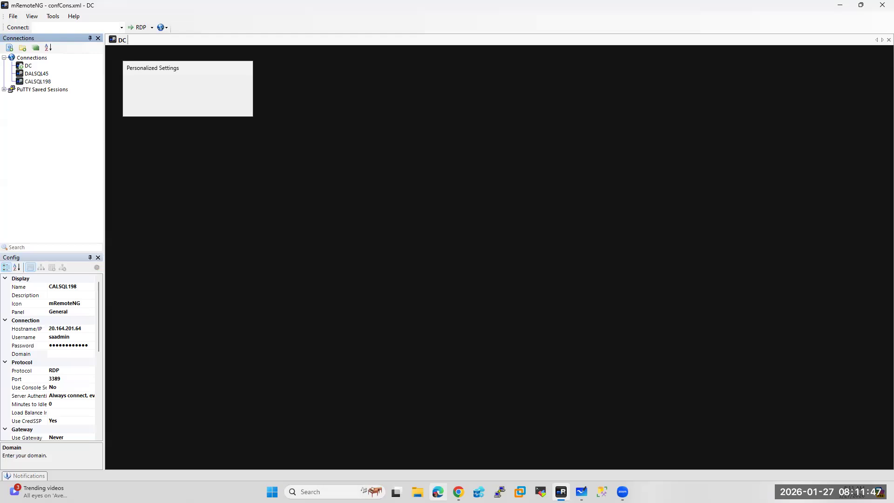
{"action": "left_click", "coordinate": [458, 492]}
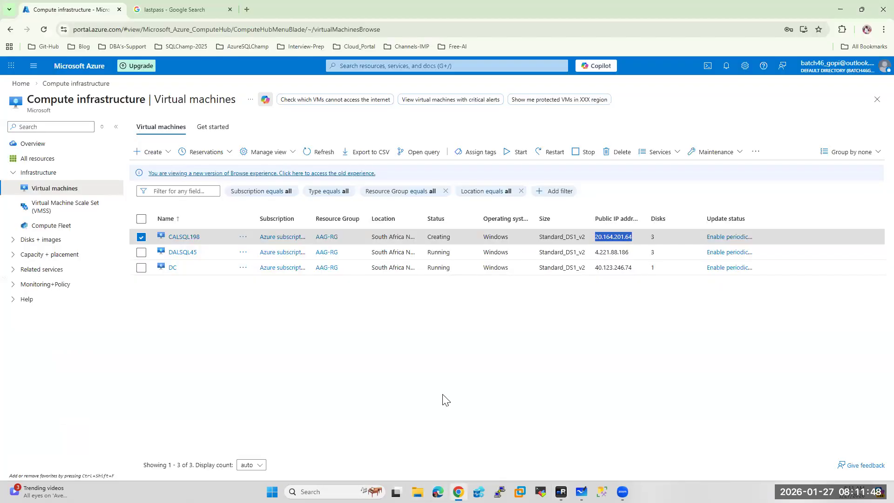
Check notifications and refresh the VM list until CALSQL198 shows Running, then return to mRemoteNG
{"action": "left_click", "coordinate": [726, 66]}
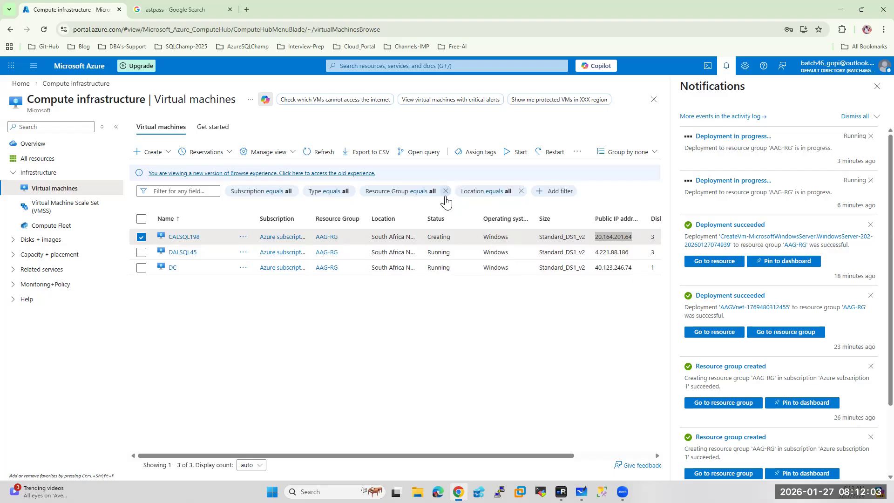
{"action": "left_click", "coordinate": [876, 89]}
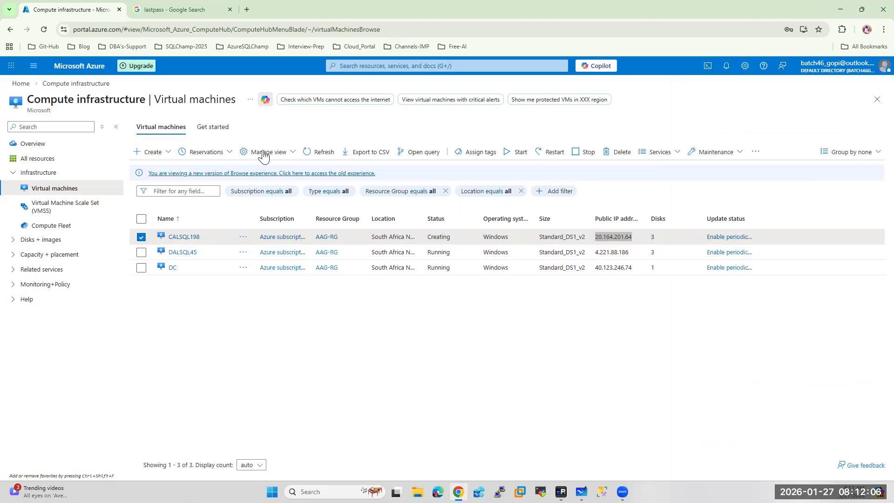
{"action": "left_click", "coordinate": [310, 154]}
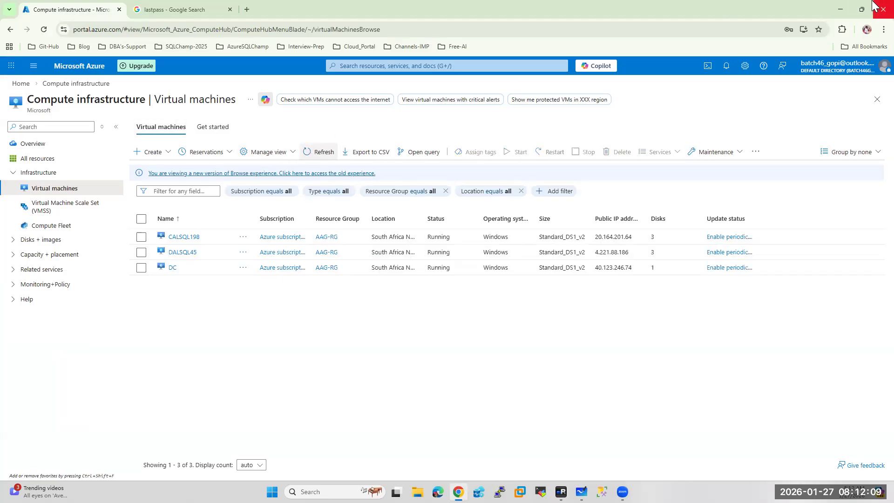
{"action": "left_click", "coordinate": [847, 8]}
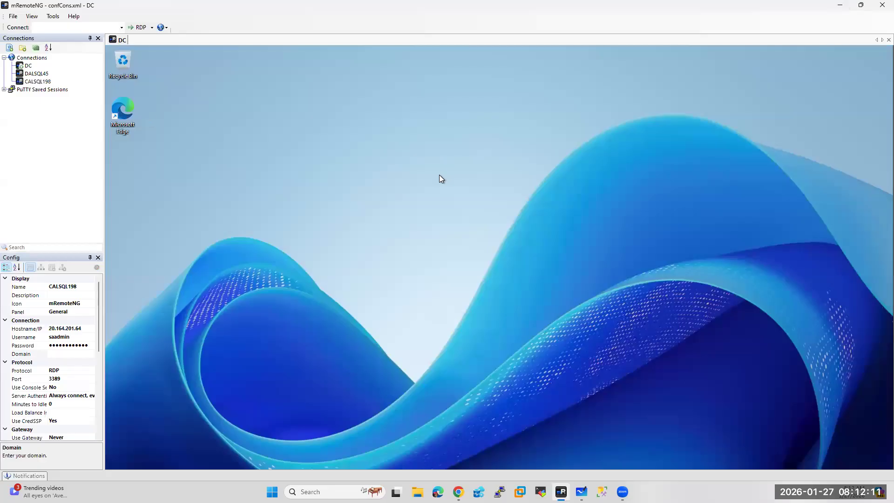
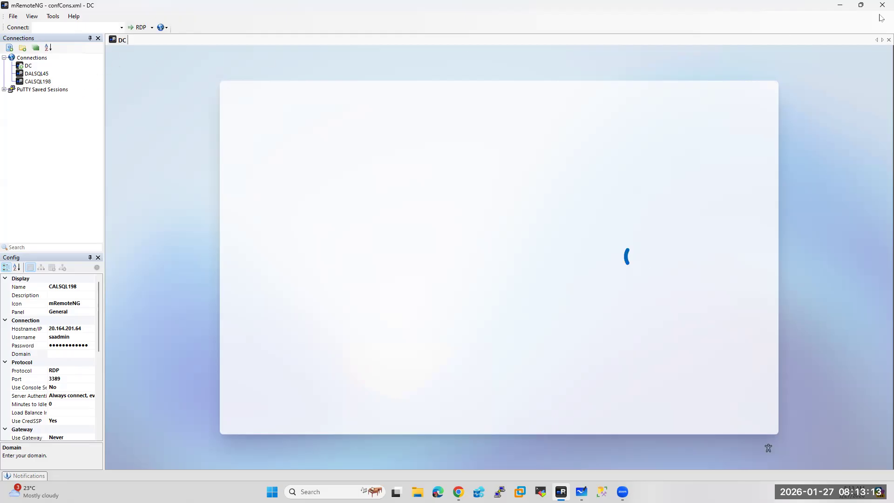
Glance at the Azure VM list in Chrome, then return to the DC session's diagnostic data screen
{"action": "left_click", "coordinate": [839, 5]}
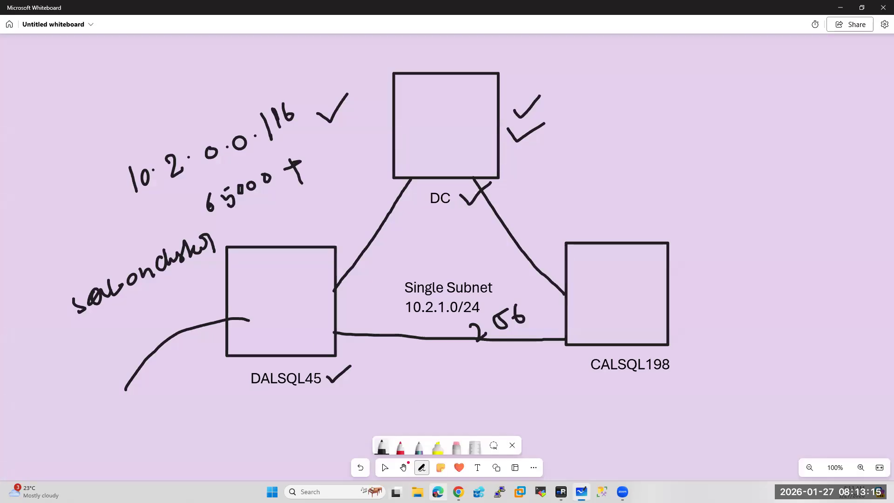
{"action": "left_click", "coordinate": [458, 492]}
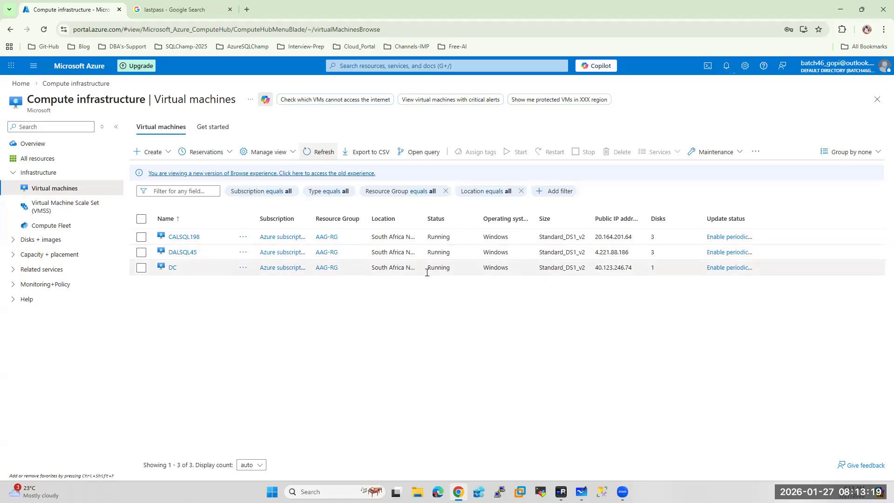
{"action": "left_click", "coordinate": [562, 492]}
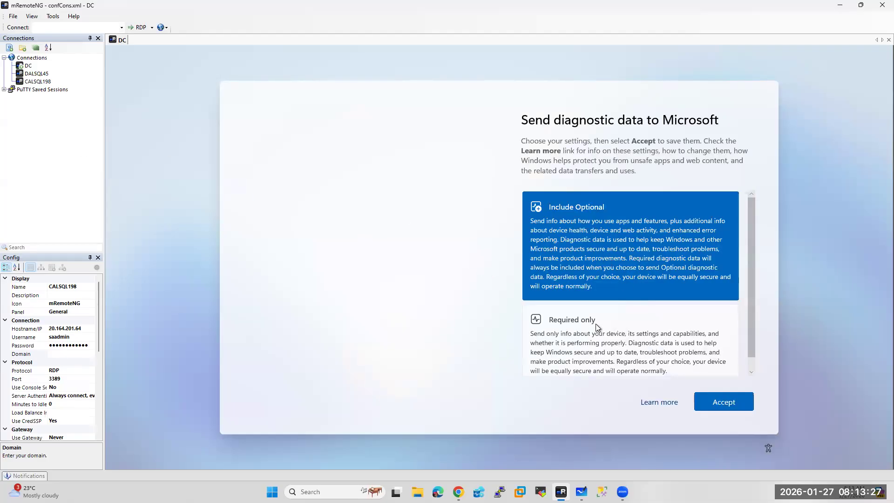
Choose Required only diagnostic data on the DC and accept it
{"action": "scroll", "coordinate": [605, 345], "scroll_direction": "down", "scroll_amount": 1}
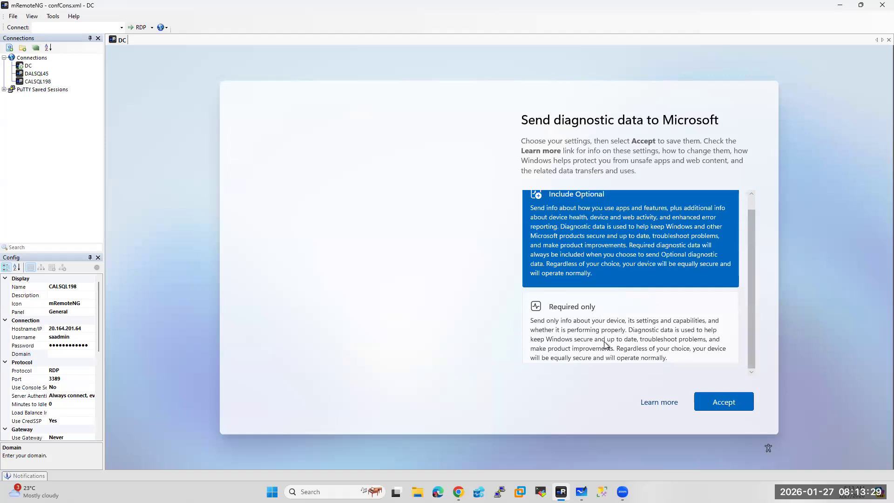
{"action": "left_click", "coordinate": [566, 325]}
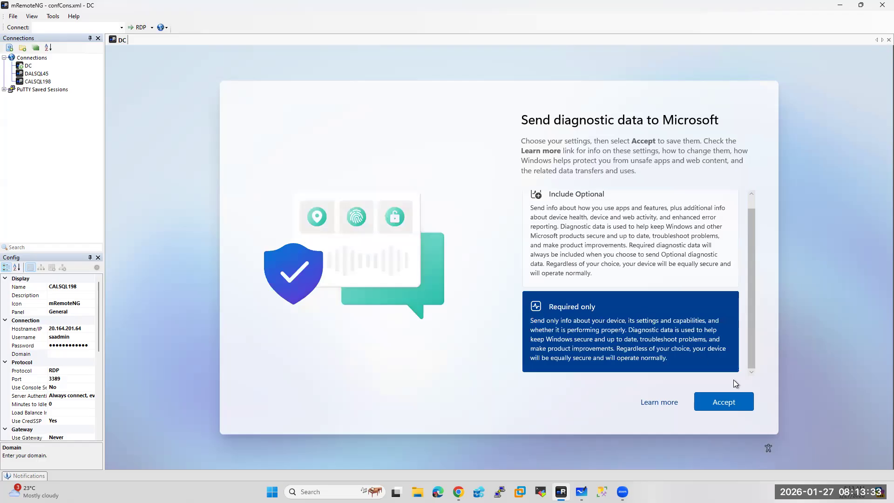
{"action": "left_click", "coordinate": [725, 407]}
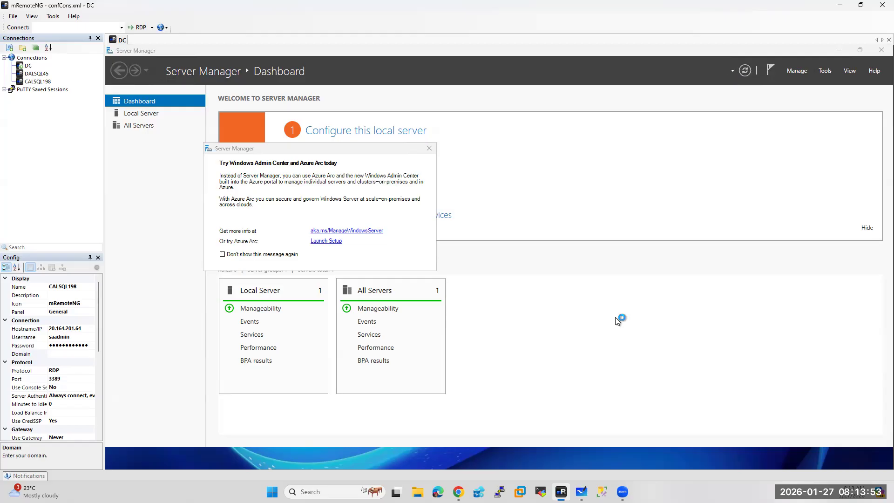
Close the Admin Center/Azure Arc notice, reopen Server Manager, then switch to the Whiteboard diagram
{"action": "left_click", "coordinate": [429, 149]}
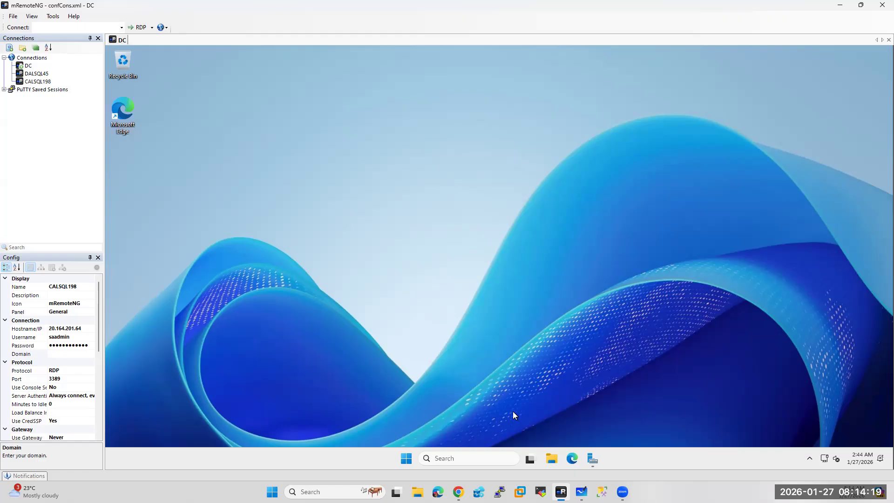
{"action": "left_click", "coordinate": [593, 460]}
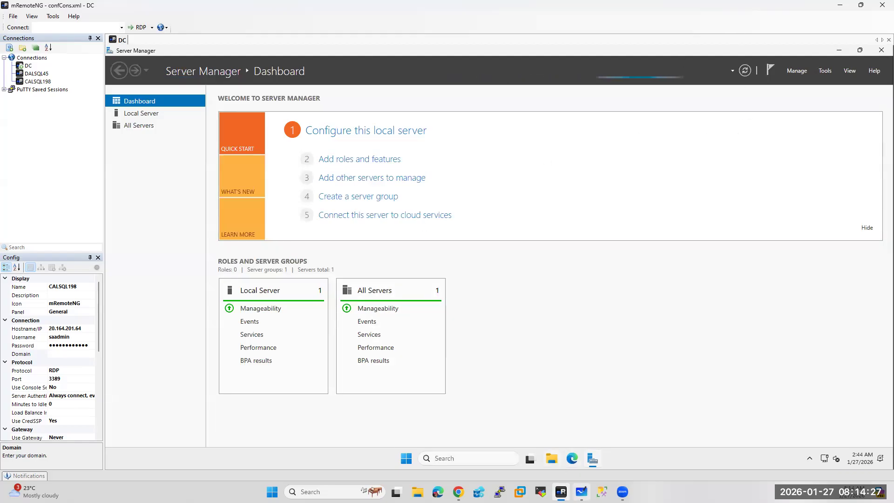
{"action": "mouse_move", "coordinate": [582, 491]}
{"action": "left_click", "coordinate": [581, 446]}
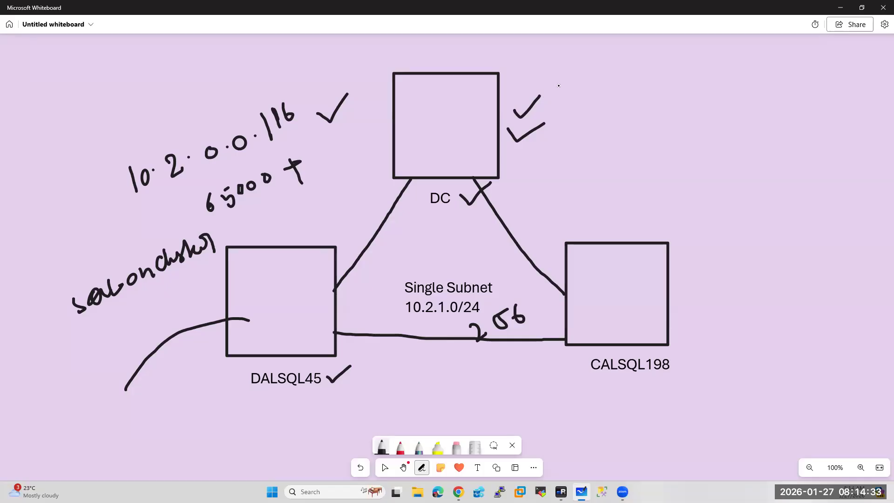
Handwrite AD and DNS notes beside the DC box, then go back to the DC session
{"action": "mouse_move", "coordinate": [564, 82]}
{"action": "left_mouse_down"}
{"action": "mouse_move", "coordinate": [591, 66]}
{"action": "mouse_move", "coordinate": [588, 77]}
{"action": "left_mouse_up"}
{"action": "left_click_drag", "start_coordinate": [588, 56], "coordinate": [590, 76]}
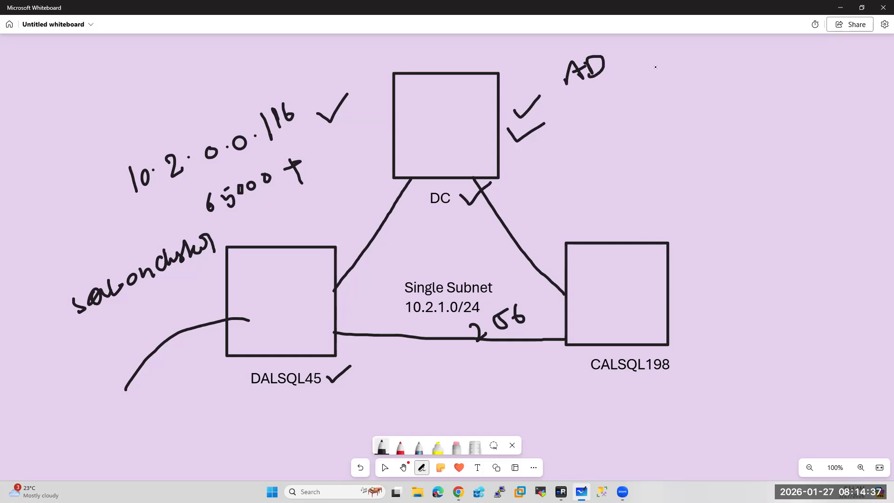
{"action": "mouse_move", "coordinate": [573, 101]}
{"action": "left_mouse_down"}
{"action": "mouse_move", "coordinate": [576, 112]}
{"action": "mouse_move", "coordinate": [573, 99]}
{"action": "mouse_move", "coordinate": [586, 111]}
{"action": "left_mouse_up"}
{"action": "mouse_move", "coordinate": [597, 96]}
{"action": "left_mouse_down"}
{"action": "mouse_move", "coordinate": [598, 146]}
{"action": "mouse_move", "coordinate": [616, 115]}
{"action": "mouse_move", "coordinate": [630, 124]}
{"action": "left_mouse_up"}
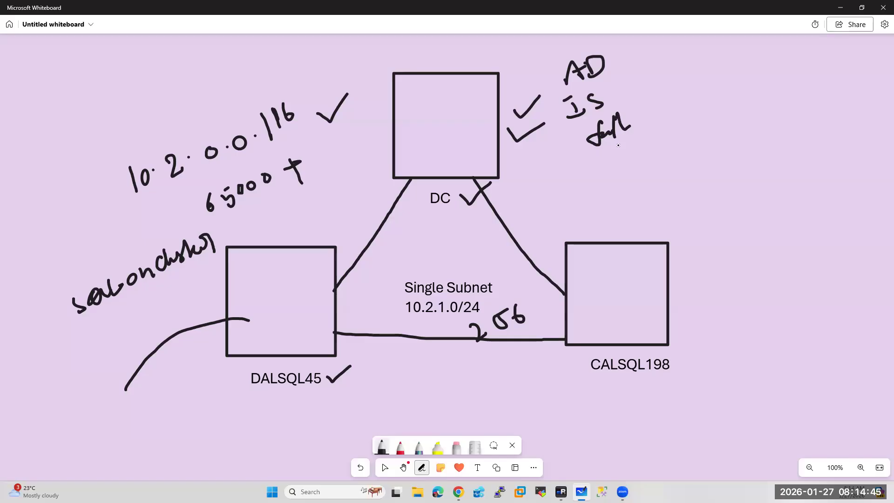
{"action": "mouse_move", "coordinate": [601, 167]}
{"action": "left_mouse_down"}
{"action": "mouse_move", "coordinate": [606, 156]}
{"action": "mouse_move", "coordinate": [648, 164]}
{"action": "left_mouse_up"}
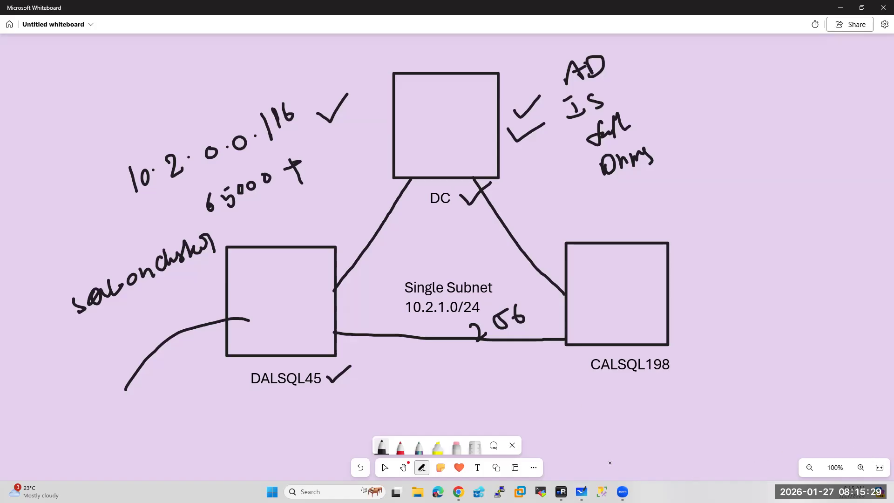
{"action": "left_click", "coordinate": [561, 492]}
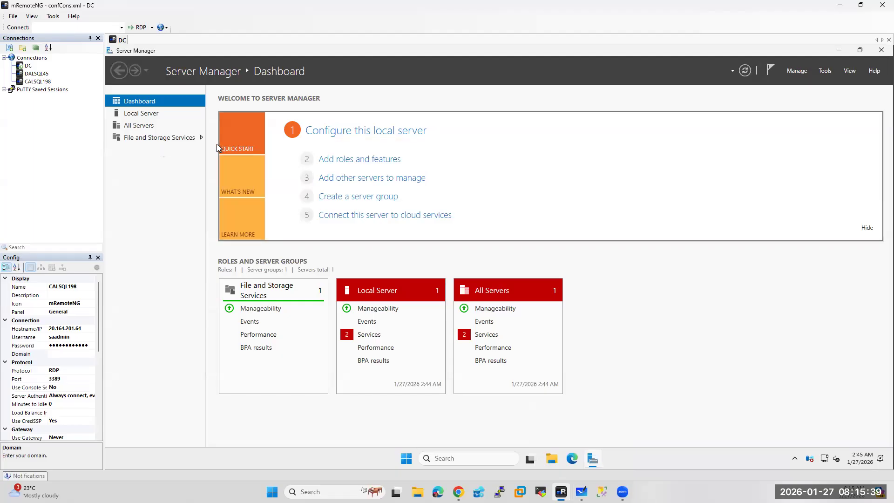
Start Add Roles and Features with role-based installation targeting the DC server
{"action": "left_click", "coordinate": [797, 70]}
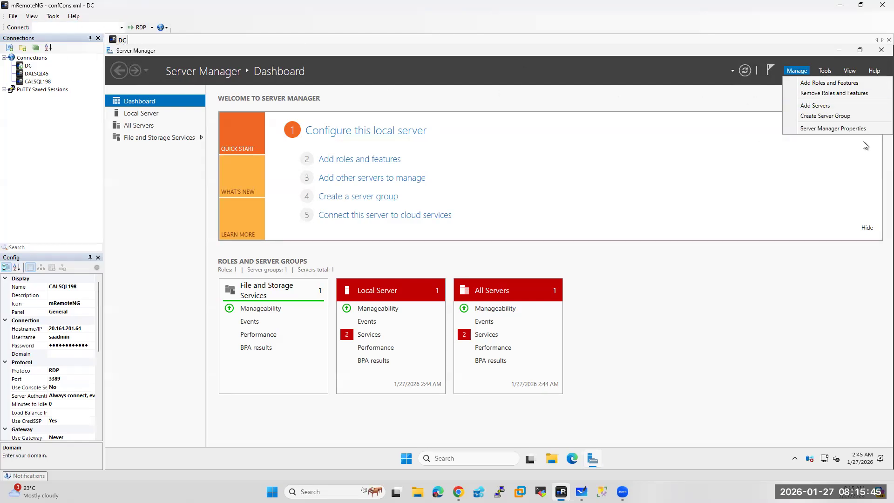
{"action": "left_click", "coordinate": [810, 85]}
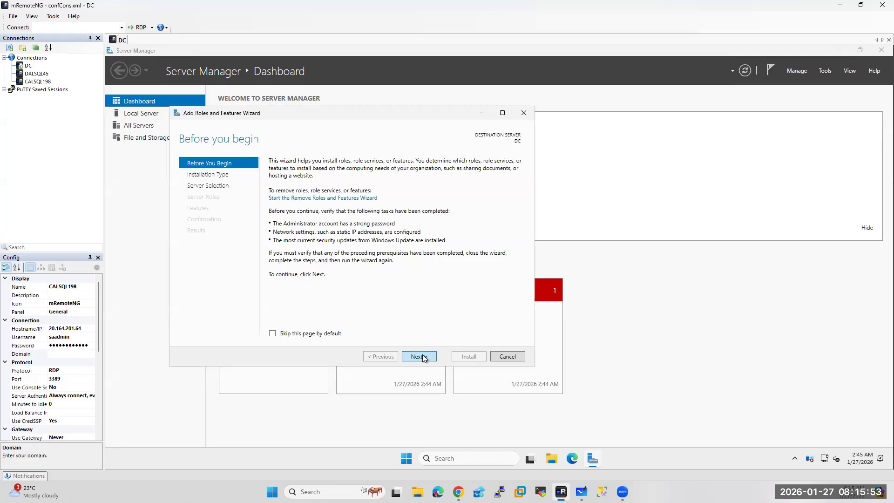
{"action": "left_click", "coordinate": [422, 356]}
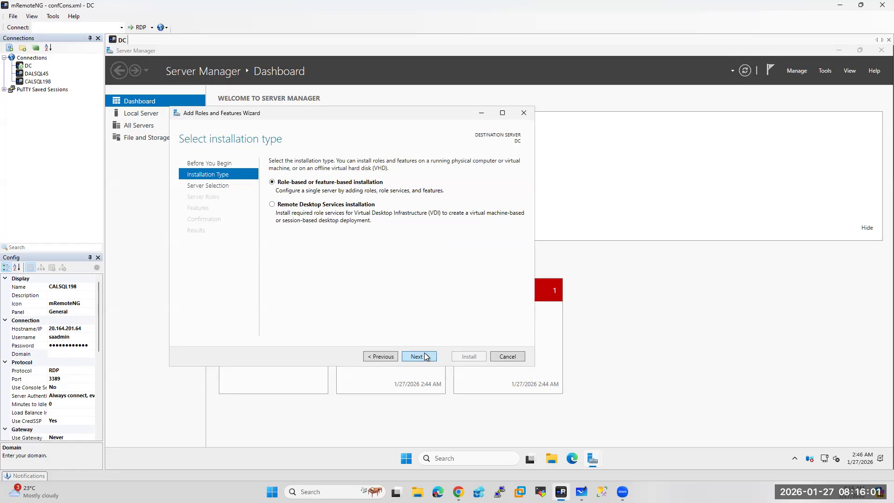
{"action": "left_click", "coordinate": [425, 356]}
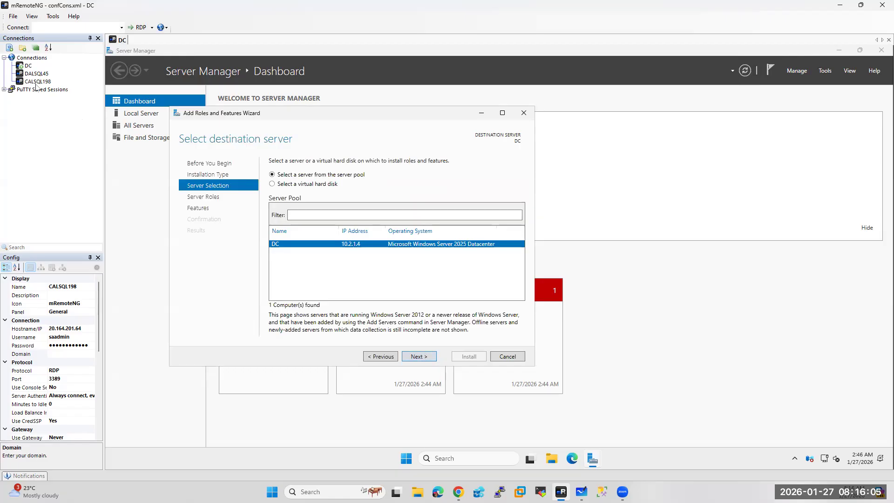
{"action": "left_click", "coordinate": [416, 357]}
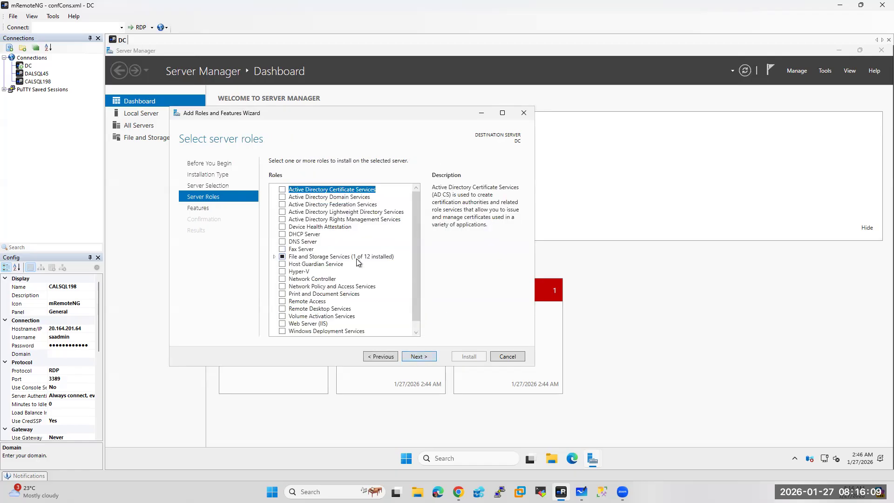
Select Active Directory Domain Services and DNS Server with their management tools, then continue to Features
{"action": "left_click", "coordinate": [282, 197]}
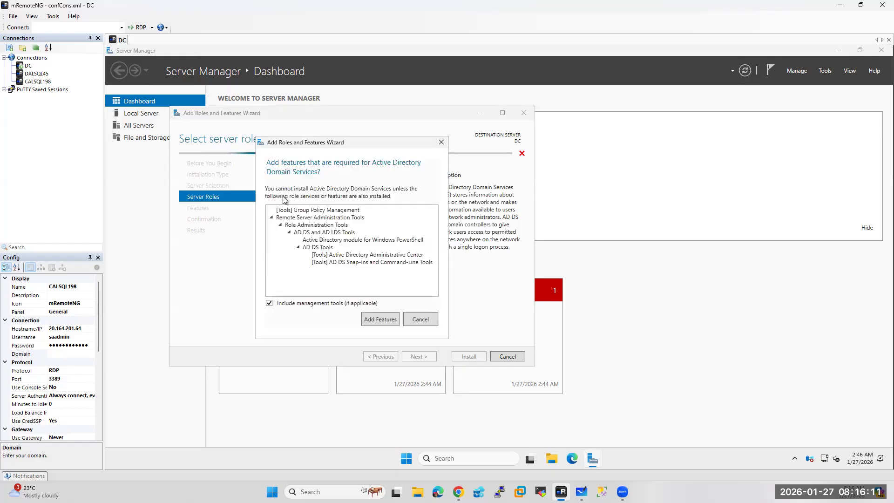
{"action": "left_click", "coordinate": [380, 320]}
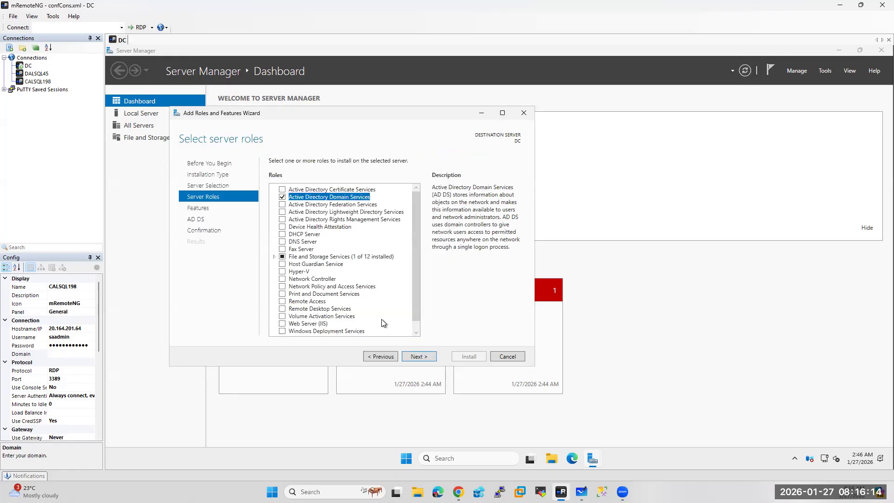
{"action": "left_click", "coordinate": [282, 241]}
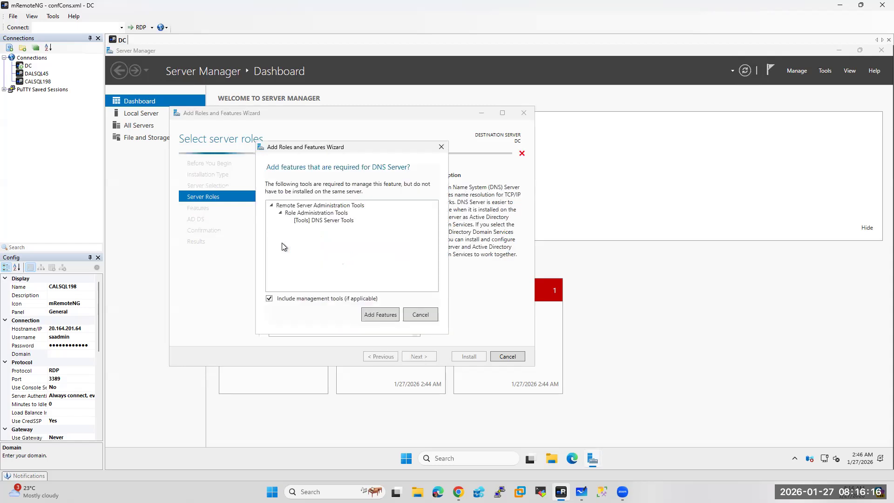
{"action": "left_click", "coordinate": [375, 314]}
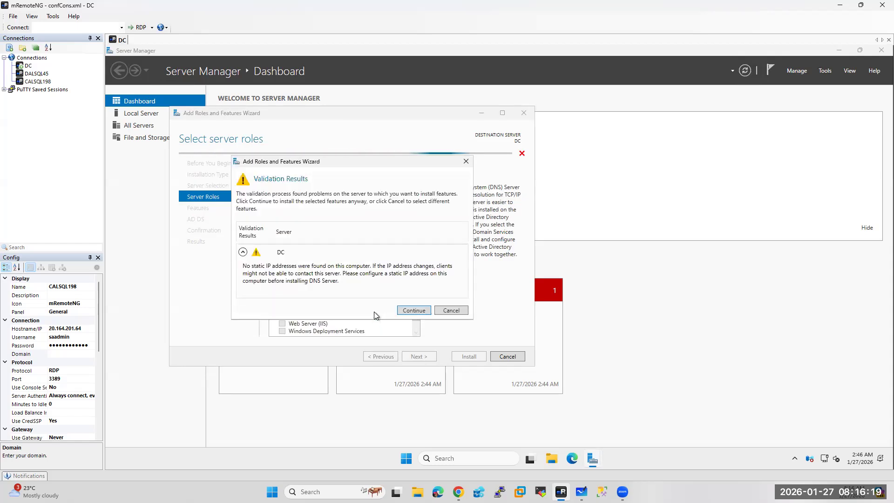
{"action": "left_click", "coordinate": [410, 310]}
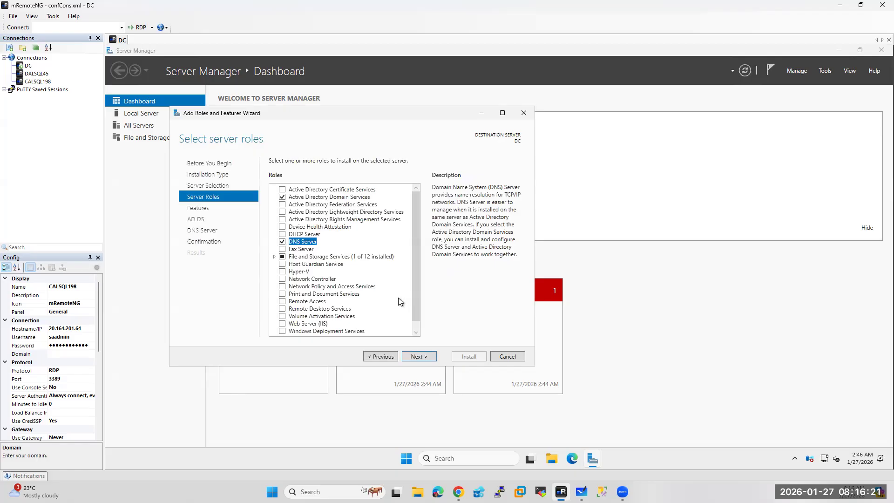
{"action": "left_click", "coordinate": [275, 257]}
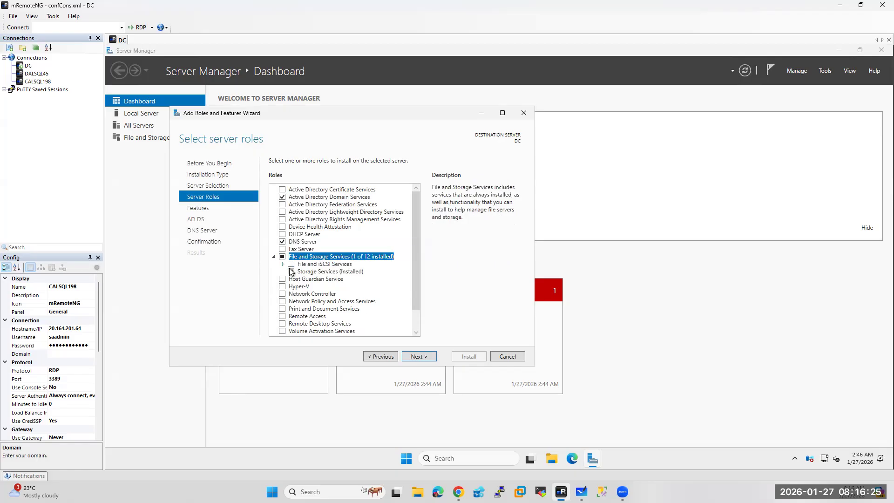
{"action": "left_click", "coordinate": [282, 264]}
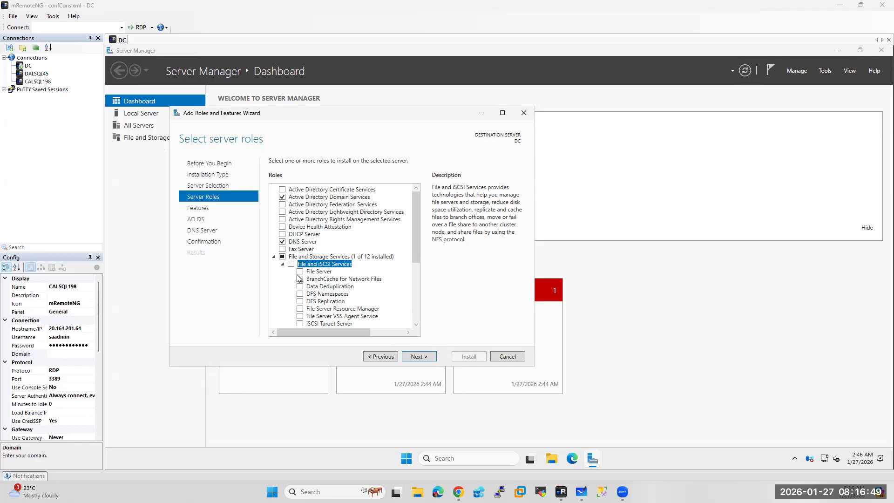
{"action": "left_click", "coordinate": [275, 258]}
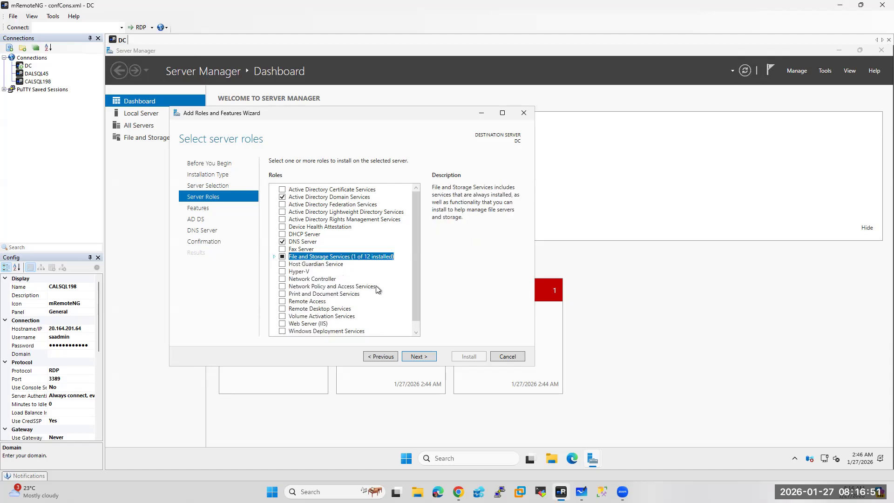
{"action": "left_click", "coordinate": [419, 356]}
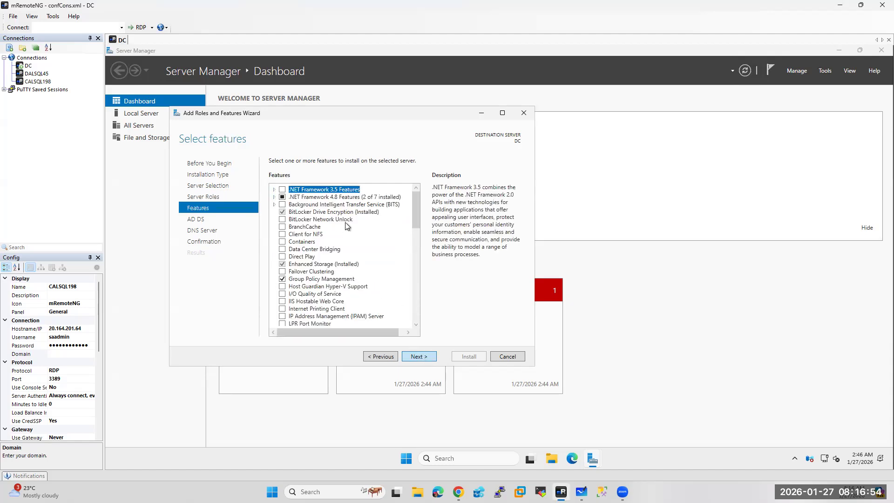
Check Failover Clustering with its management tools, then switch to the whiteboard diagram
{"action": "left_click", "coordinate": [282, 272]}
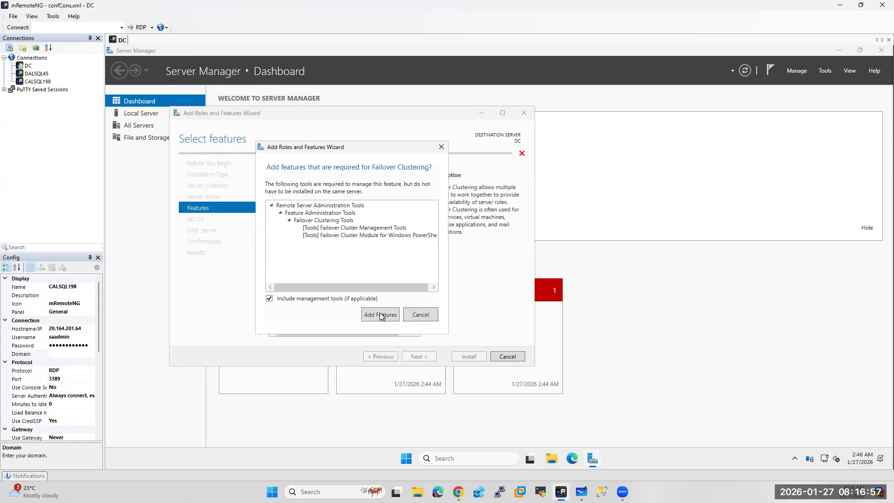
{"action": "left_click", "coordinate": [380, 315]}
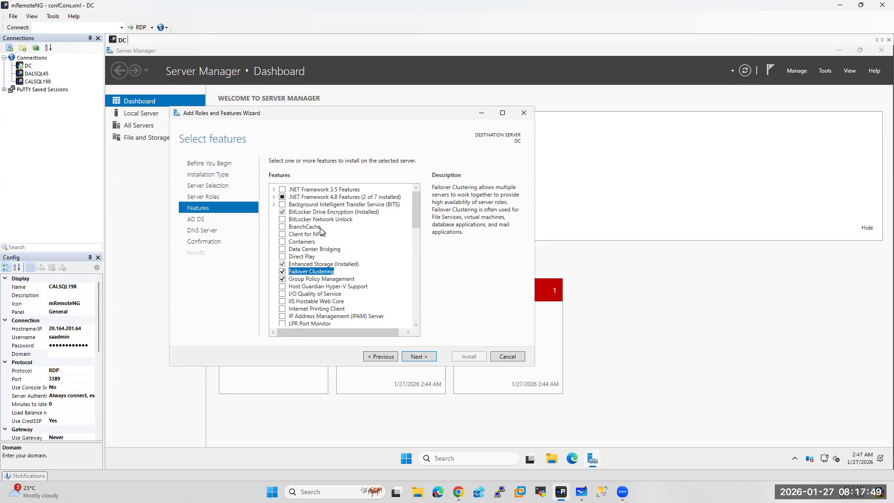
{"action": "left_click", "coordinate": [582, 492]}
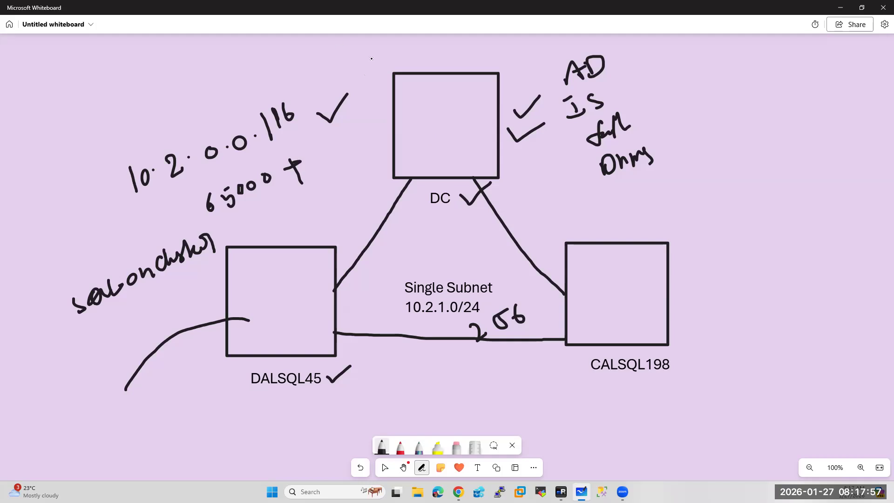
Write a cluster subnet note above DC, bracket and tick the AD role list, then return to mRemoteNG
{"action": "mouse_move", "coordinate": [369, 58]}
{"action": "left_mouse_down"}
{"action": "mouse_move", "coordinate": [369, 79]}
{"action": "mouse_move", "coordinate": [418, 49]}
{"action": "mouse_move", "coordinate": [485, 47]}
{"action": "mouse_move", "coordinate": [501, 69]}
{"action": "left_mouse_up"}
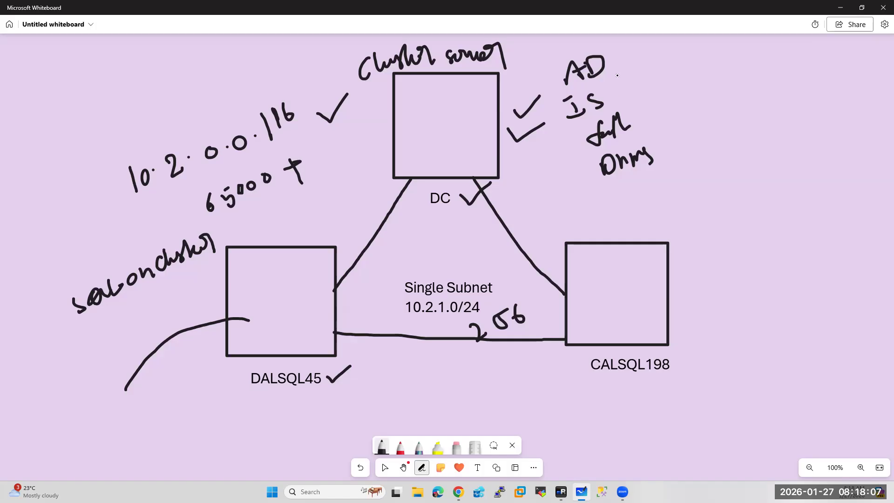
{"action": "mouse_move", "coordinate": [617, 54]}
{"action": "left_mouse_down"}
{"action": "mouse_move", "coordinate": [664, 93]}
{"action": "mouse_move", "coordinate": [679, 145]}
{"action": "left_mouse_up"}
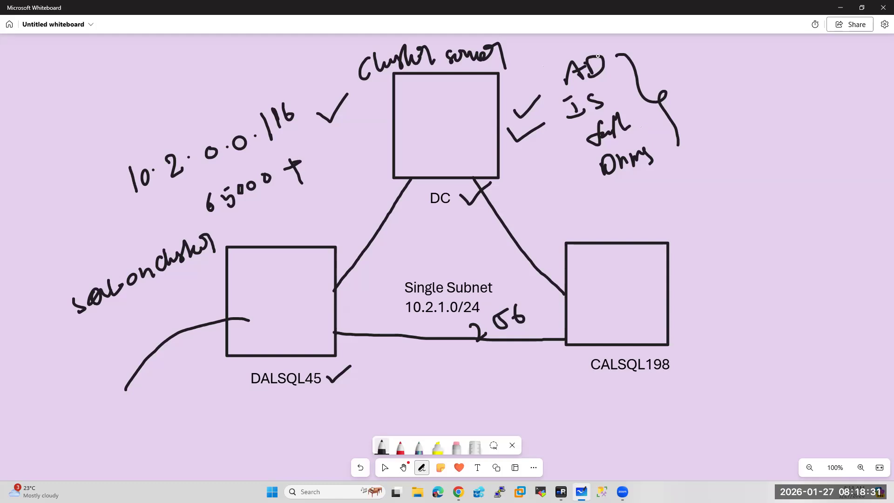
{"action": "mouse_move", "coordinate": [553, 62]}
{"action": "left_mouse_down"}
{"action": "mouse_move", "coordinate": [542, 68]}
{"action": "mouse_move", "coordinate": [585, 168]}
{"action": "mouse_move", "coordinate": [576, 41]}
{"action": "left_mouse_up"}
{"action": "mouse_move", "coordinate": [600, 90]}
{"action": "left_mouse_down"}
{"action": "mouse_move", "coordinate": [604, 97]}
{"action": "mouse_move", "coordinate": [623, 76]}
{"action": "left_mouse_up"}
{"action": "left_click_drag", "start_coordinate": [664, 169], "coordinate": [680, 152]}
{"action": "mouse_move", "coordinate": [634, 116]}
{"action": "left_mouse_down"}
{"action": "mouse_move", "coordinate": [642, 126]}
{"action": "mouse_move", "coordinate": [690, 86]}
{"action": "left_mouse_up"}
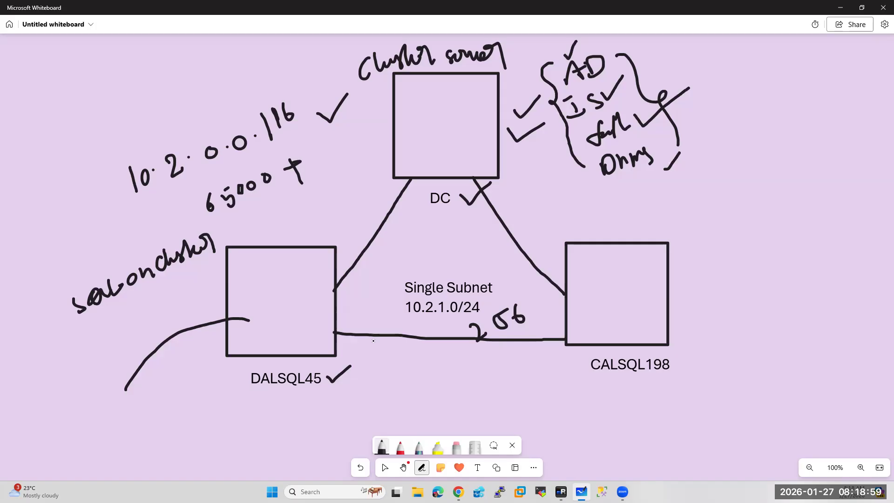
{"action": "key", "text": "alt+Tab"}
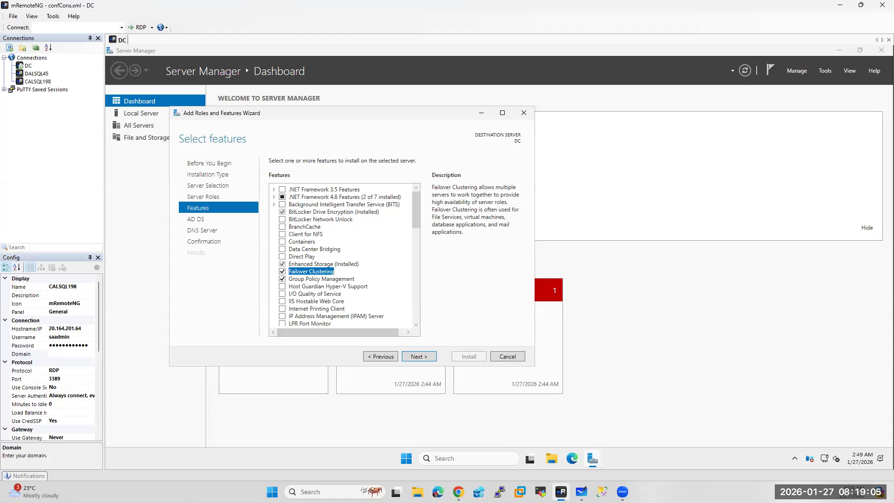
Advance past the AD DS, DNS Server and confirmation pages and start the installation
{"action": "key", "text": "alt+Tab"}
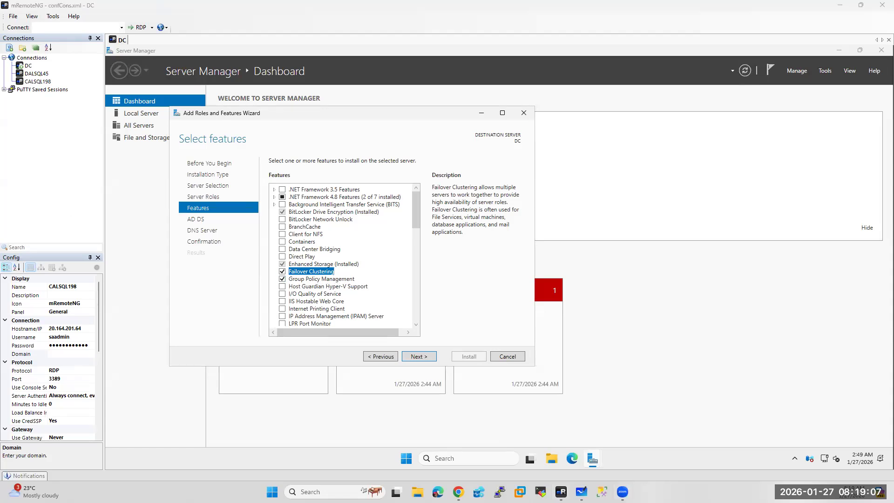
{"action": "left_click", "coordinate": [418, 357]}
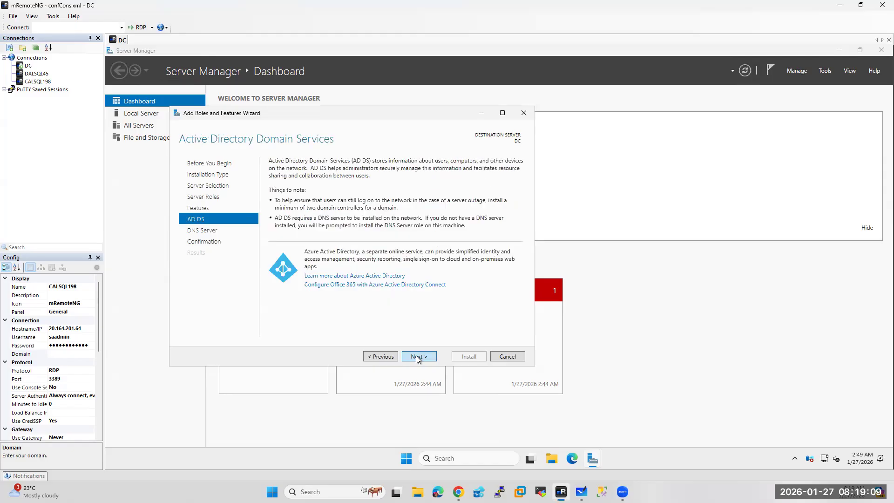
{"action": "left_click", "coordinate": [419, 357]}
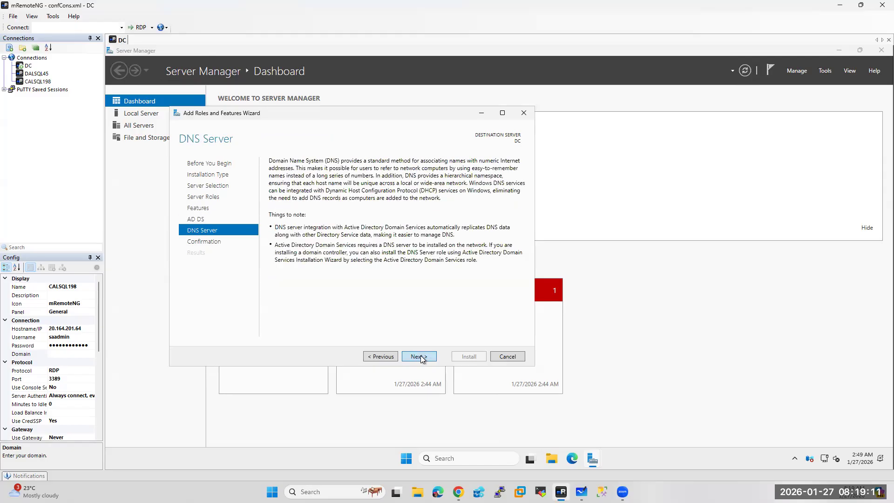
{"action": "left_click", "coordinate": [419, 357]}
{"action": "left_click", "coordinate": [469, 356]}
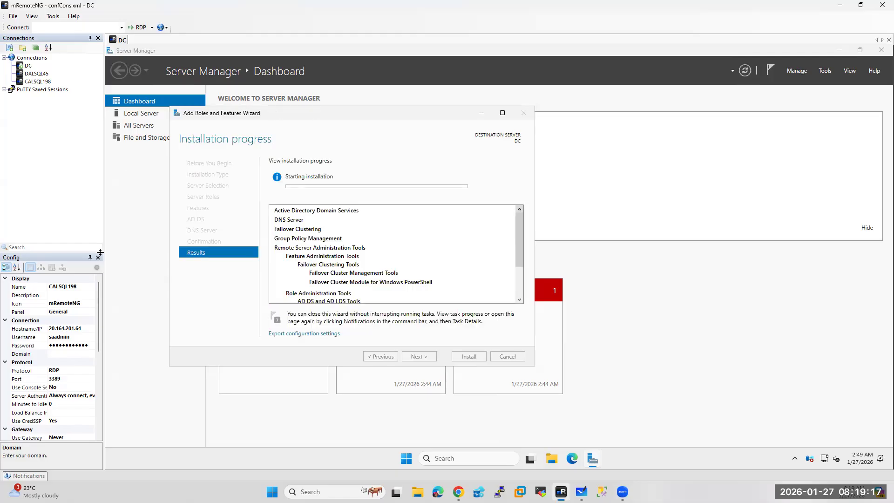
Open Windows search on the DC's taskbar
{"action": "left_click", "coordinate": [462, 456]}
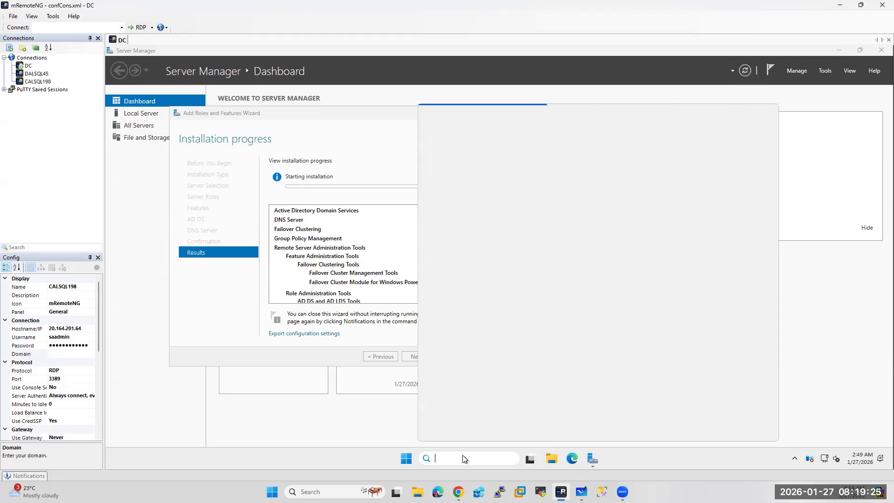
Type 'firewa' into the DC's search box, then close the extra Chrome tab
{"action": "type", "text": "fire"}
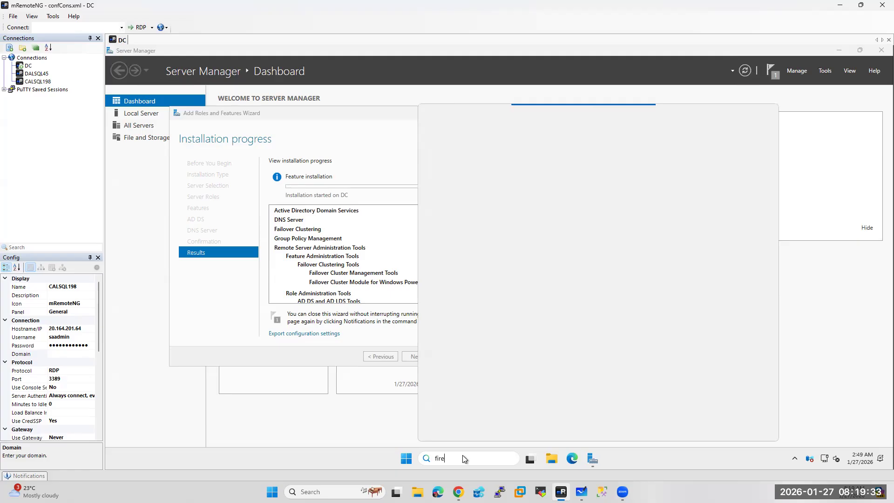
{"action": "type", "text": "wa"}
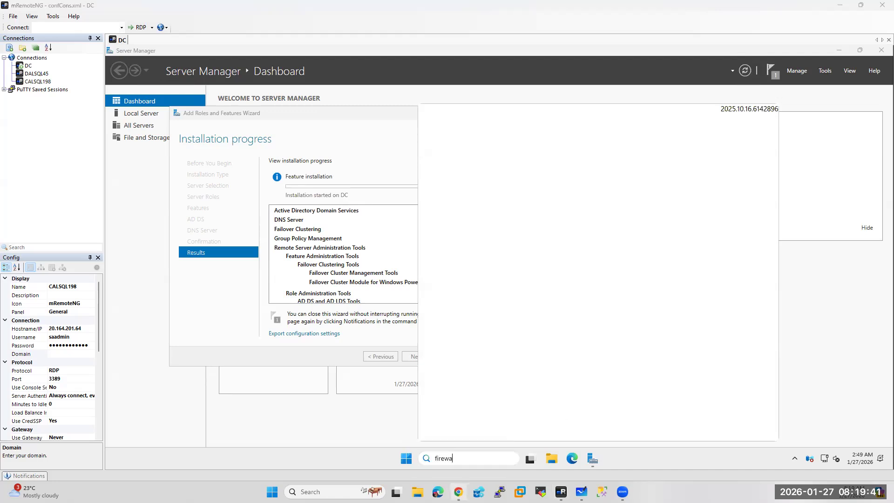
{"action": "left_click", "coordinate": [458, 492]}
{"action": "left_click", "coordinate": [179, 9]}
{"action": "key", "text": "ctrl+w"}
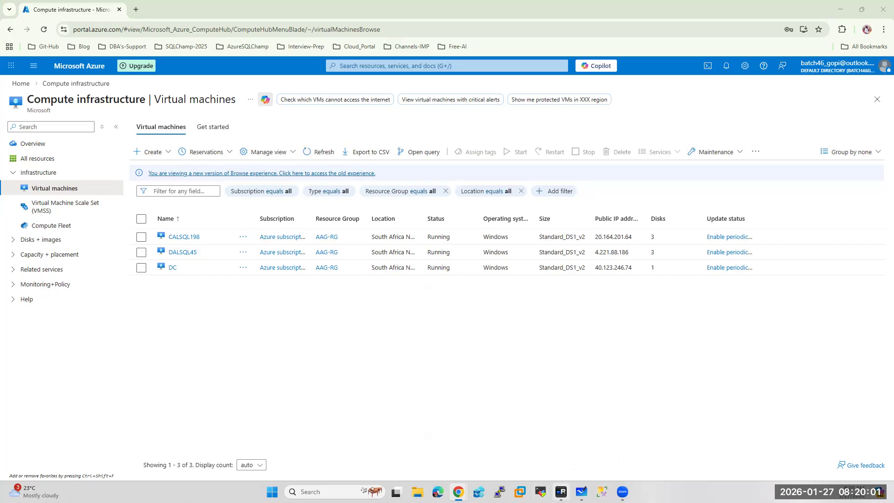
Return to the DC session and reopen its taskbar search panel
{"action": "left_click", "coordinate": [561, 491]}
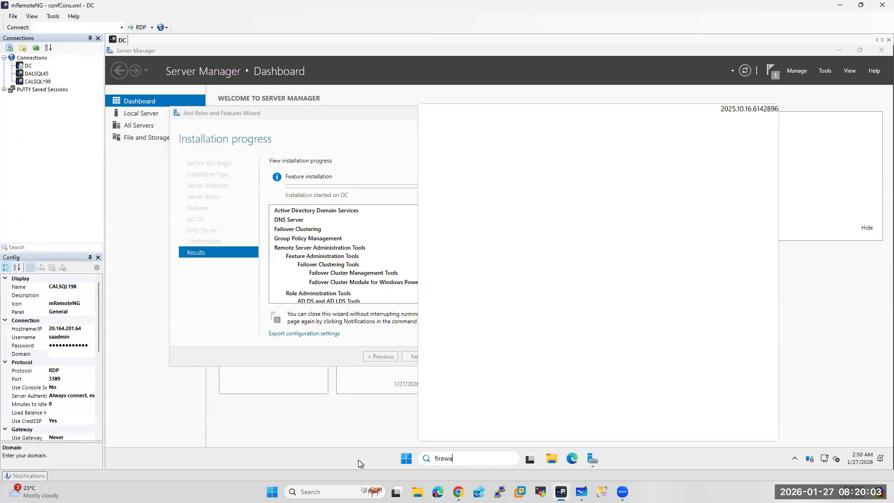
{"action": "left_click", "coordinate": [460, 456]}
{"action": "left_click", "coordinate": [403, 459]}
Open RDP sessions to DALSQL45 and CALSQL198, then check the Azure deployment notifications
{"action": "double_click", "coordinate": [34, 74]}
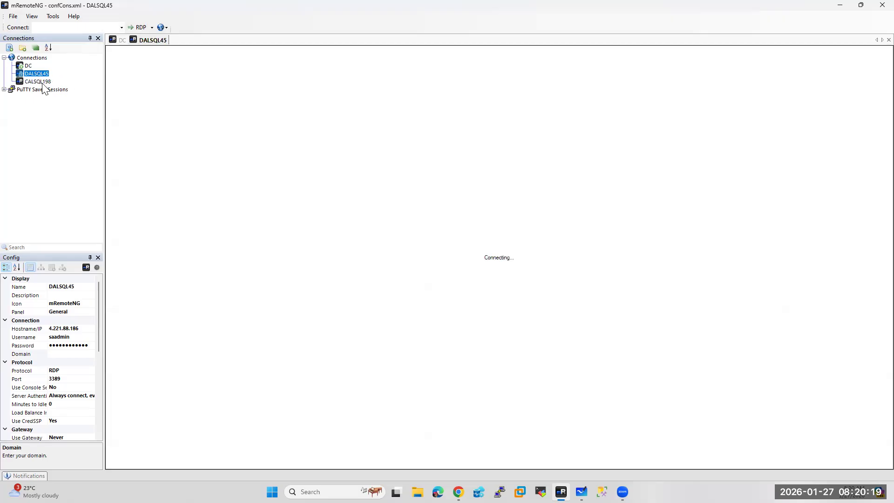
{"action": "double_click", "coordinate": [43, 82]}
{"action": "mouse_move", "coordinate": [458, 491]}
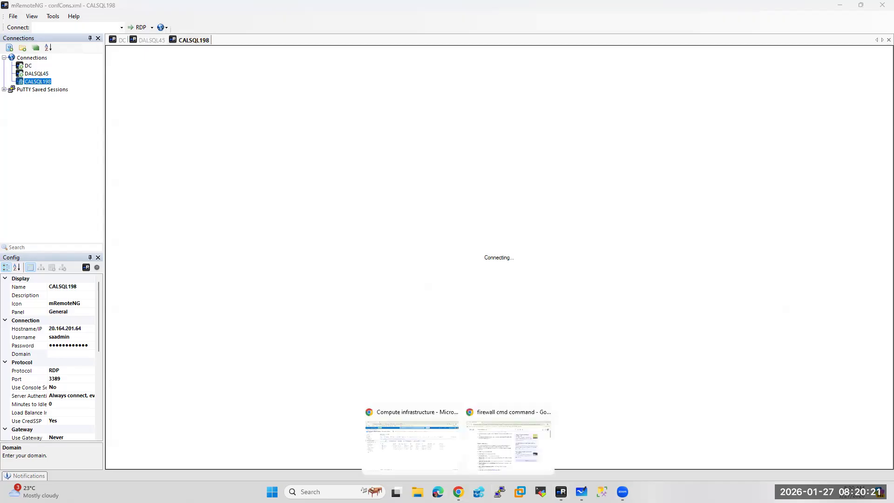
{"action": "left_click", "coordinate": [426, 452]}
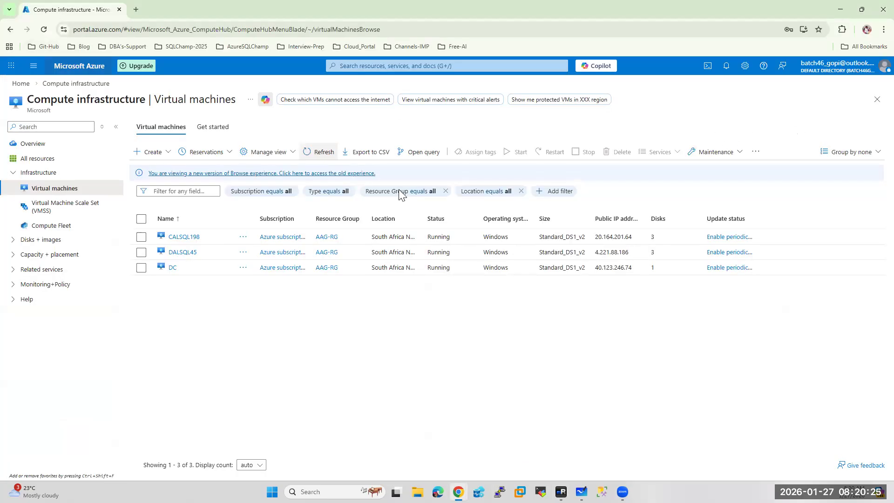
{"action": "left_click", "coordinate": [726, 66]}
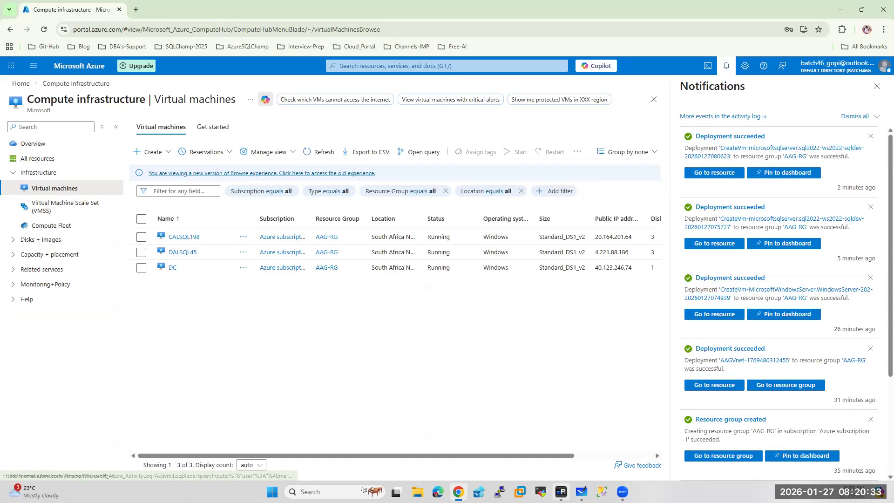
Look at the DALSQL45 and CALSQL198 sessions, then return to the DC session
{"action": "left_click", "coordinate": [560, 492]}
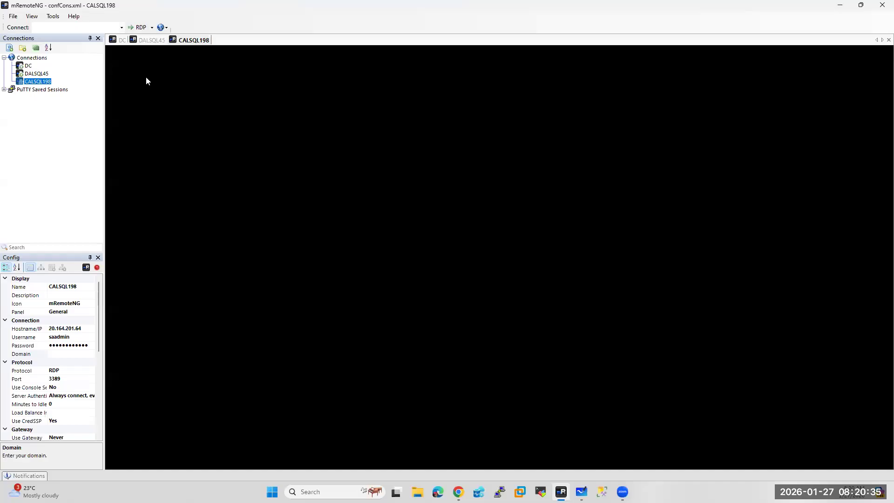
{"action": "left_click", "coordinate": [153, 40]}
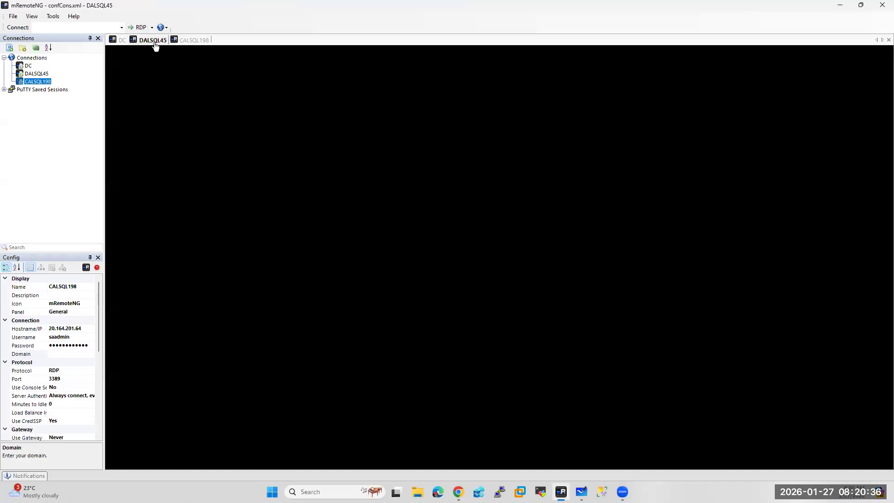
{"action": "left_click", "coordinate": [196, 41]}
{"action": "left_click", "coordinate": [119, 40]}
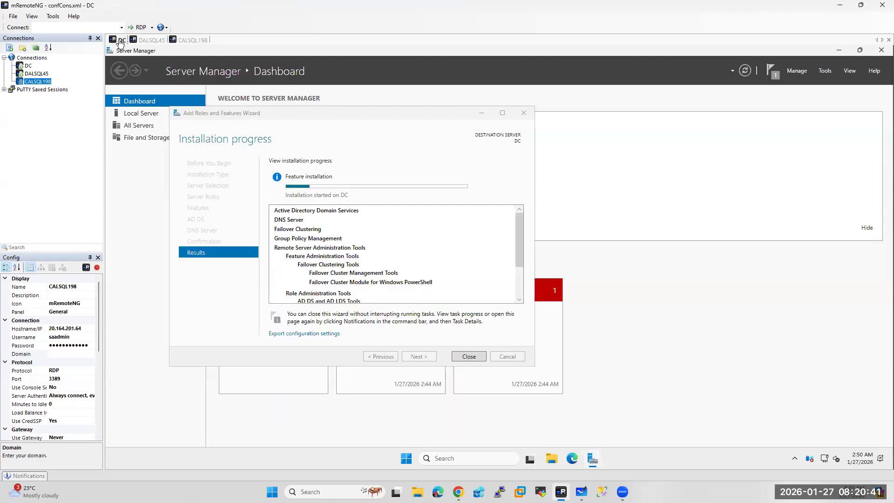
Launch Control Panel on DC by searching 'control p', then bring Server Manager forward
{"action": "left_click", "coordinate": [406, 460]}
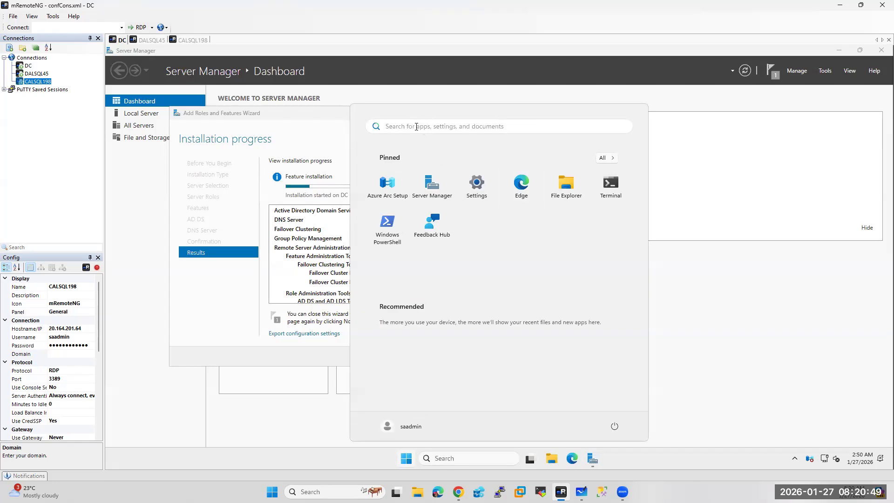
{"action": "left_click", "coordinate": [416, 126]}
{"action": "type", "text": "cont"}
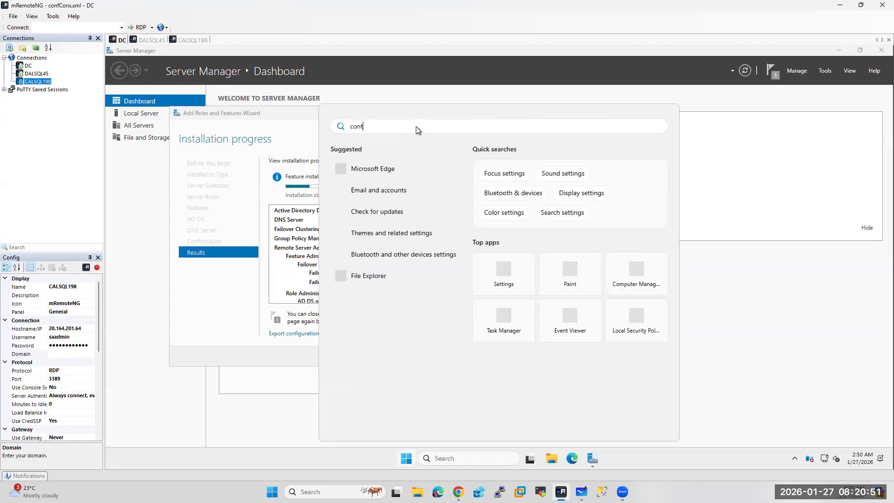
{"action": "type", "text": "r"}
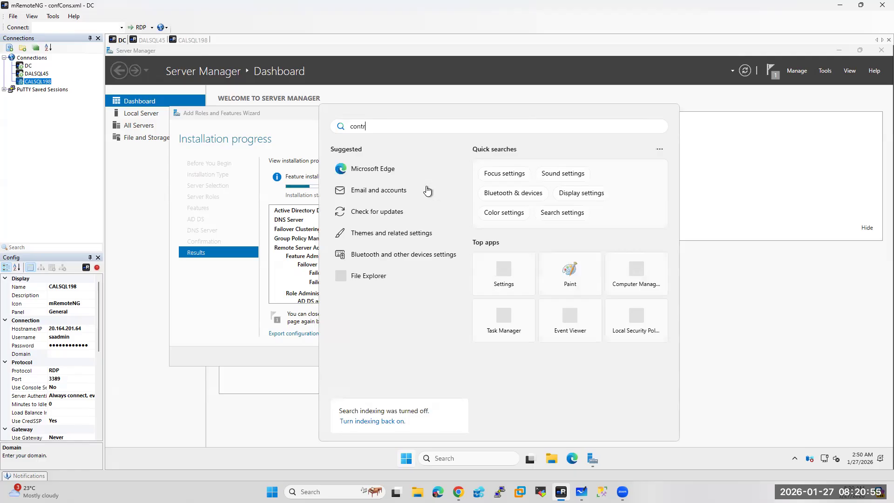
{"action": "type", "text": "ol p"}
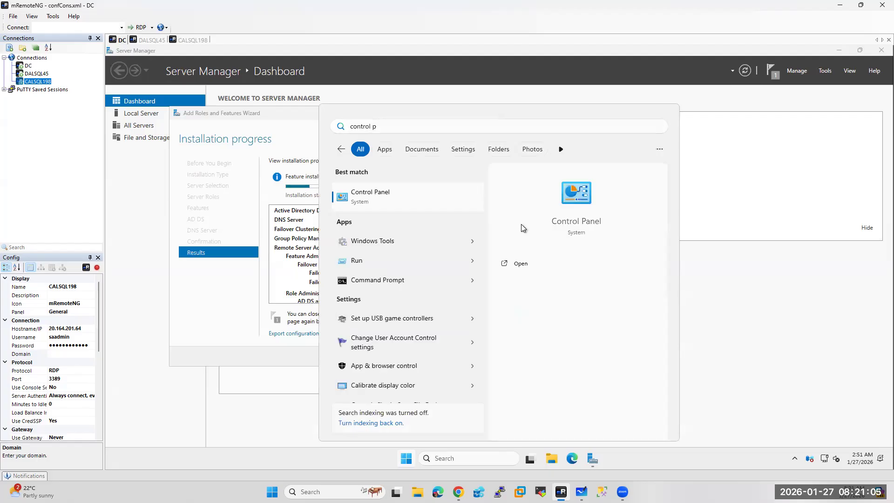
{"action": "key", "text": "Return"}
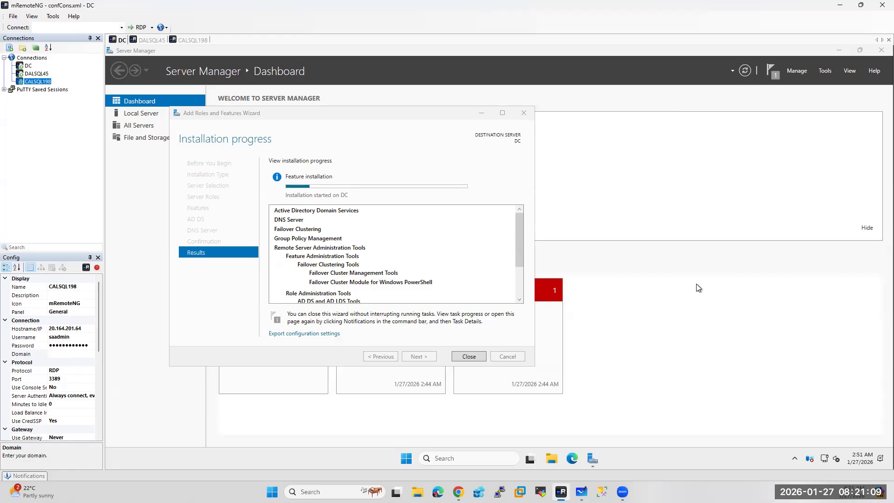
{"action": "left_click", "coordinate": [124, 114]}
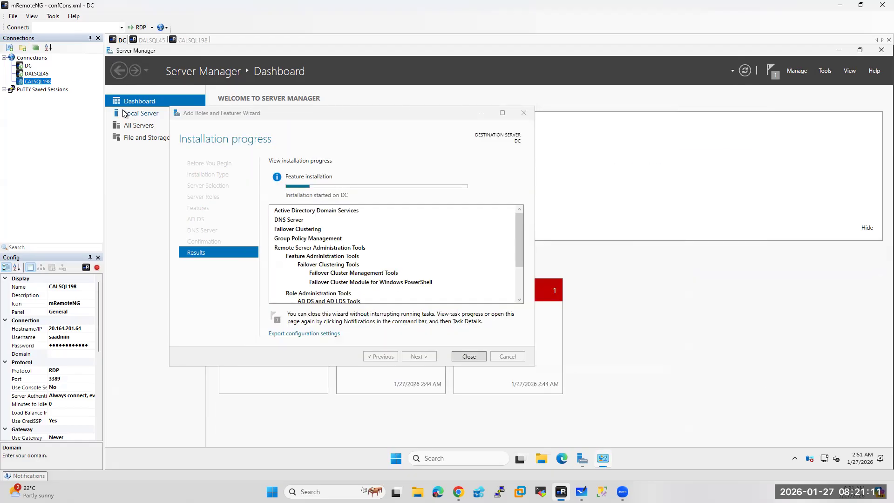
Turn off IE Enhanced Security for administrators and users on DC, then open Control Panel
{"action": "left_click", "coordinate": [125, 113]}
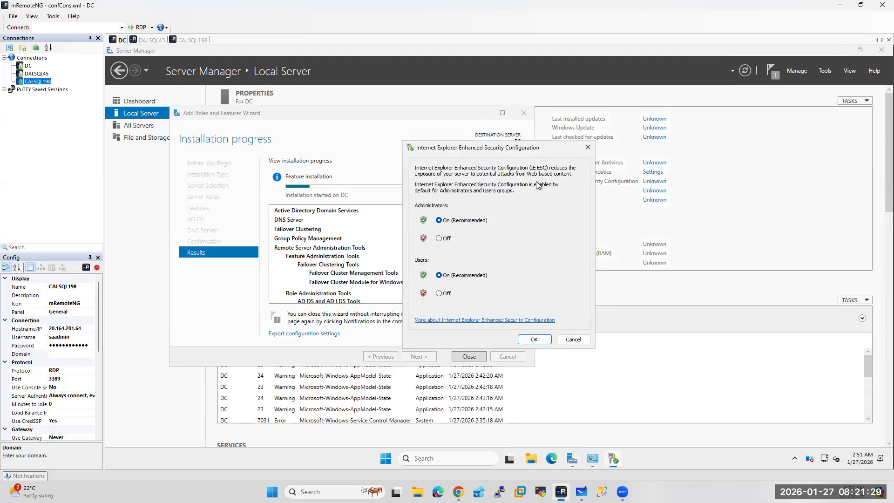
{"action": "left_click", "coordinate": [439, 238]}
{"action": "left_click", "coordinate": [439, 293]}
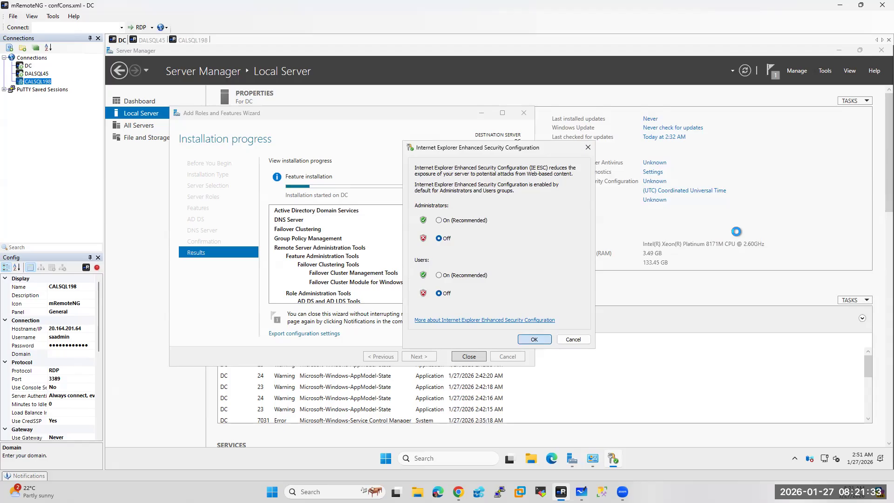
{"action": "key", "text": "Return"}
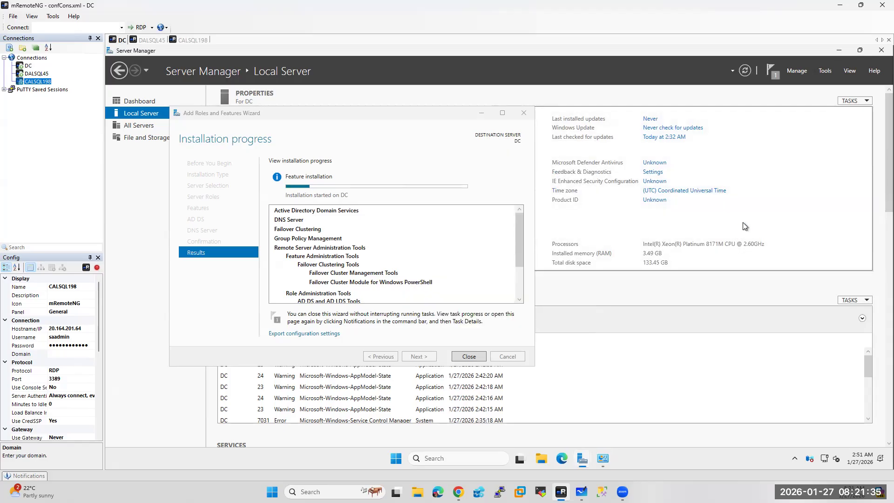
{"action": "left_click", "coordinate": [605, 459]}
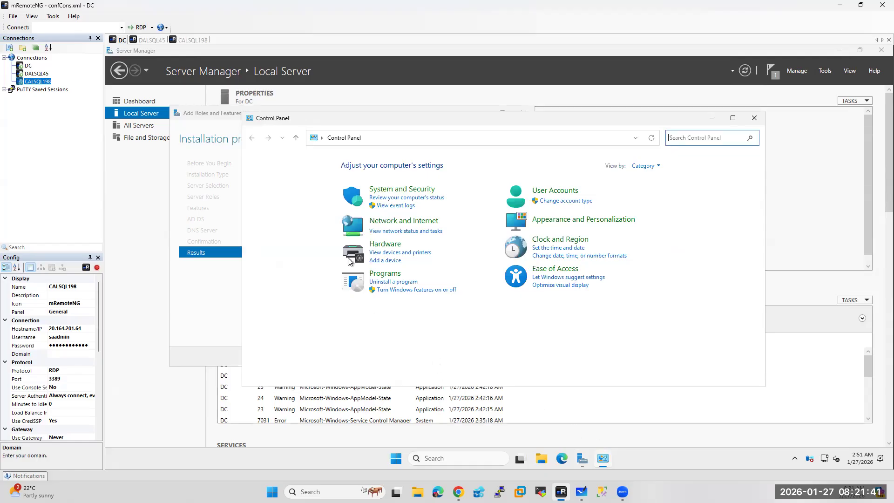
Set Windows Defender Firewall to Off for Private and Public networks under System and Security
{"action": "left_click", "coordinate": [400, 190]}
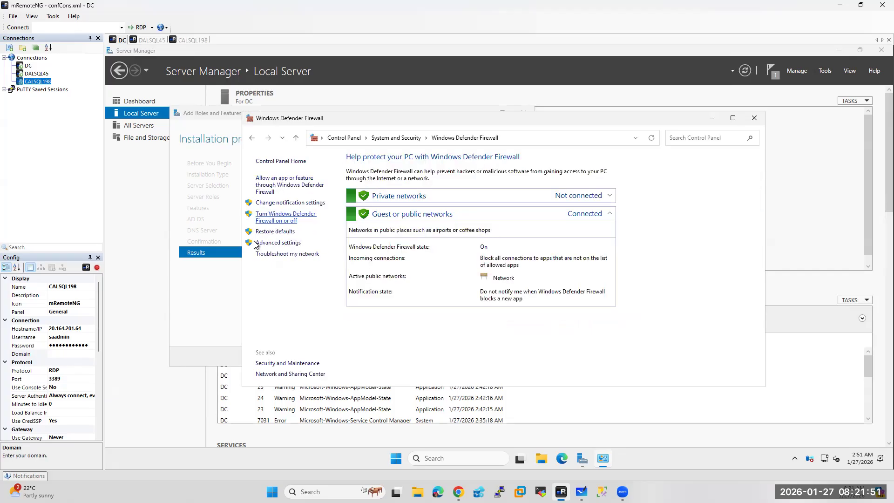
{"action": "left_click", "coordinate": [273, 219]}
{"action": "left_click", "coordinate": [396, 228]}
{"action": "left_click", "coordinate": [396, 284]}
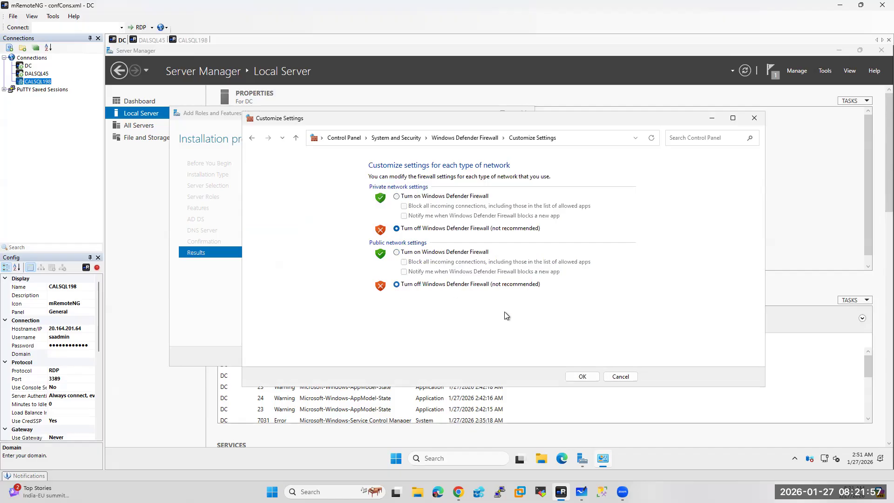
{"action": "left_click", "coordinate": [580, 377]}
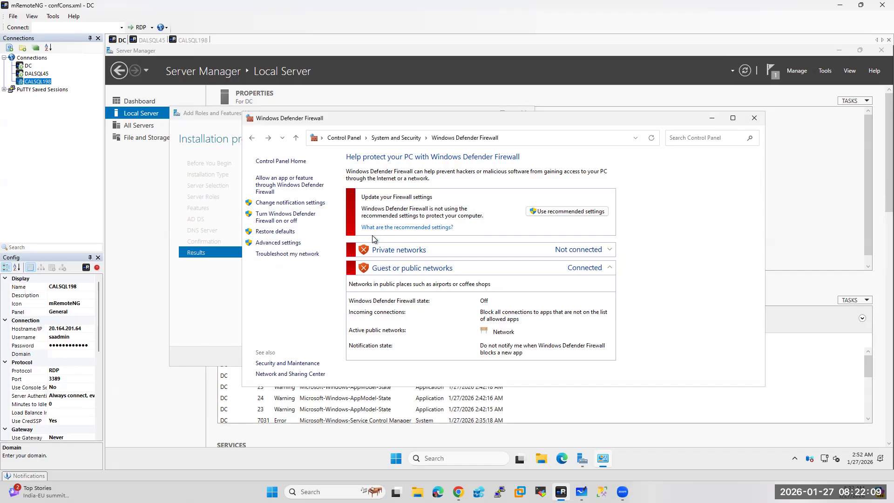
Answer Yes to network discovery on DALSQL45 and CALSQL198, then return to the DC session
{"action": "left_click", "coordinate": [156, 40]}
{"action": "left_click", "coordinate": [802, 219]}
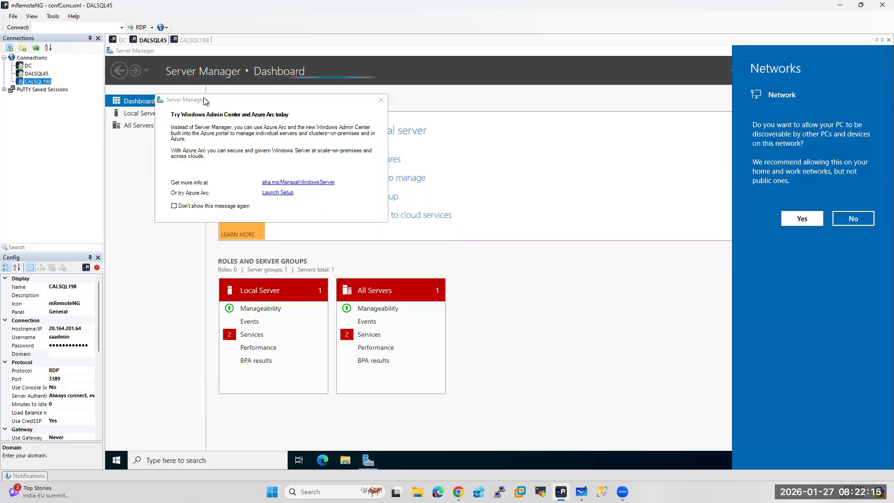
{"action": "left_click", "coordinate": [204, 40]}
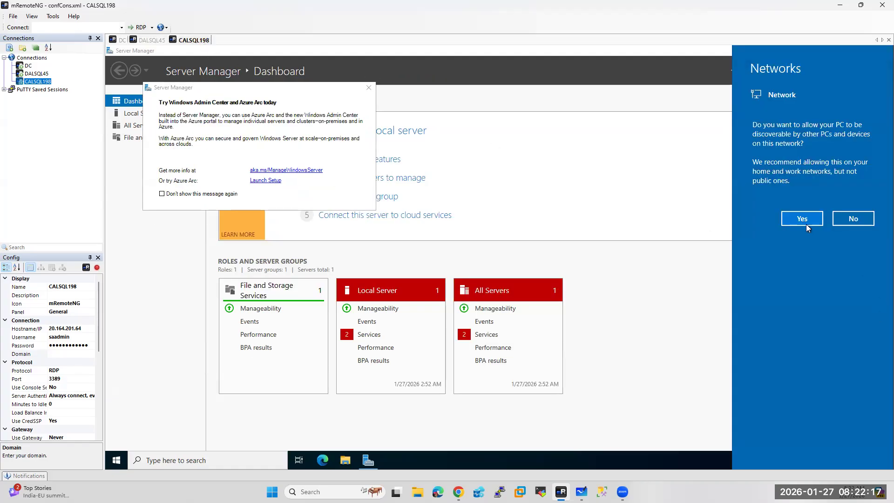
{"action": "left_click", "coordinate": [809, 222]}
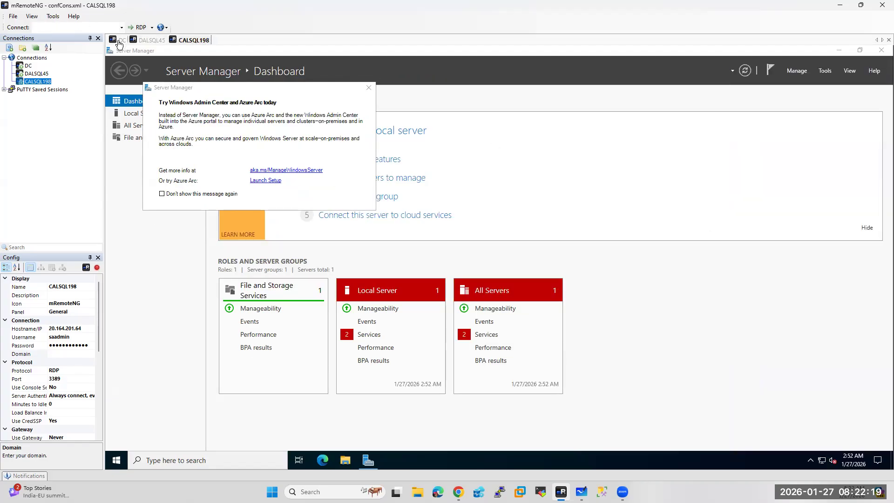
{"action": "left_click", "coordinate": [119, 40]}
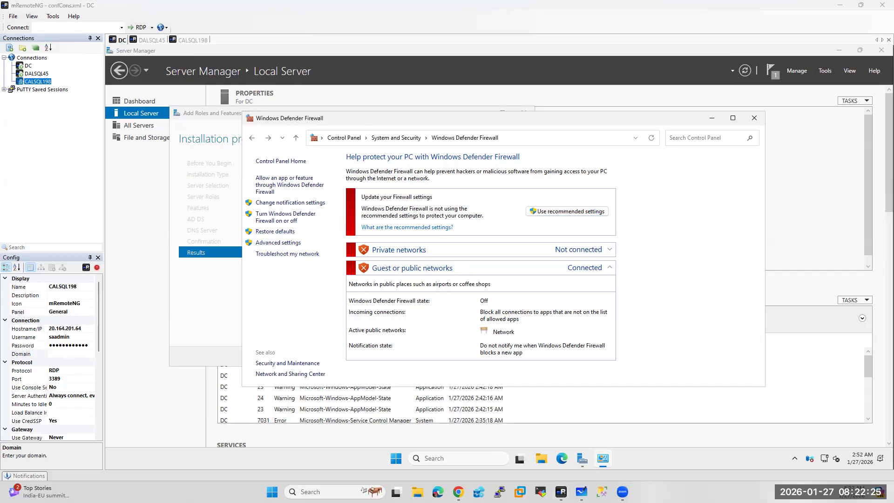
Start a new Port-type inbound rule in Windows Defender Firewall Advanced settings
{"action": "left_click", "coordinate": [271, 245]}
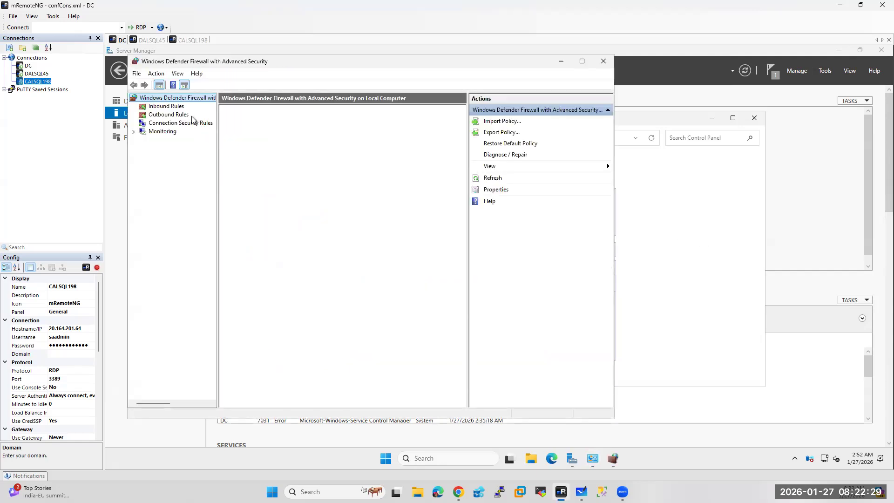
{"action": "left_click", "coordinate": [175, 107]}
{"action": "right_click", "coordinate": [174, 106]}
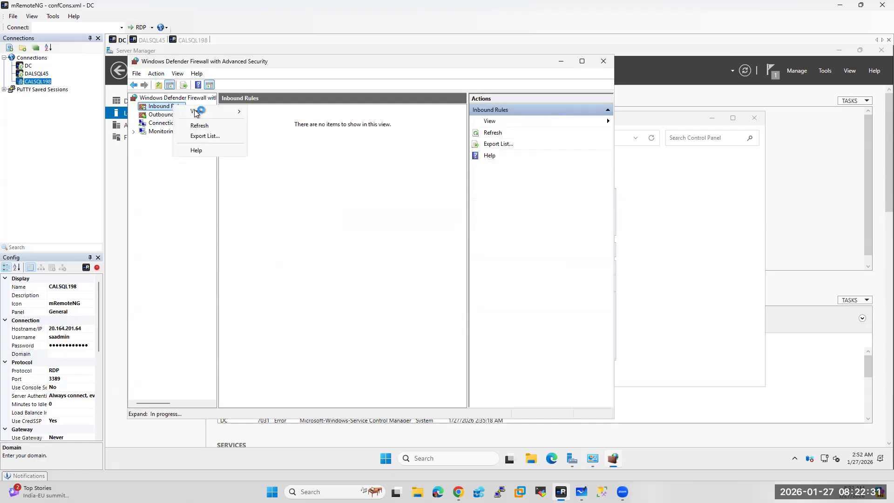
{"action": "left_click", "coordinate": [153, 110]}
{"action": "right_click", "coordinate": [151, 108]}
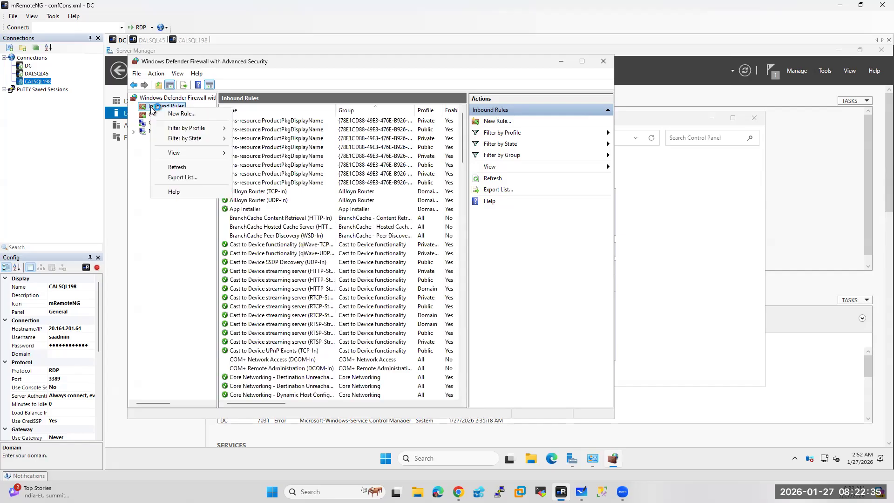
{"action": "left_click", "coordinate": [176, 116]}
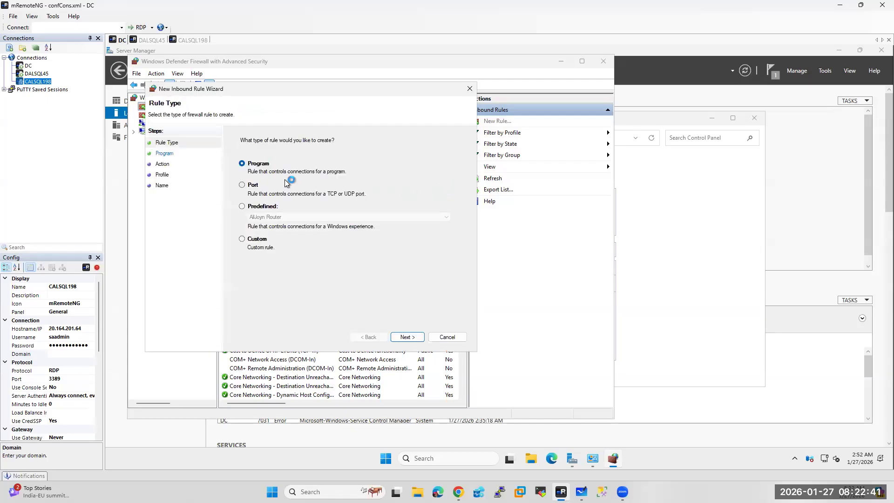
{"action": "left_click", "coordinate": [242, 185]}
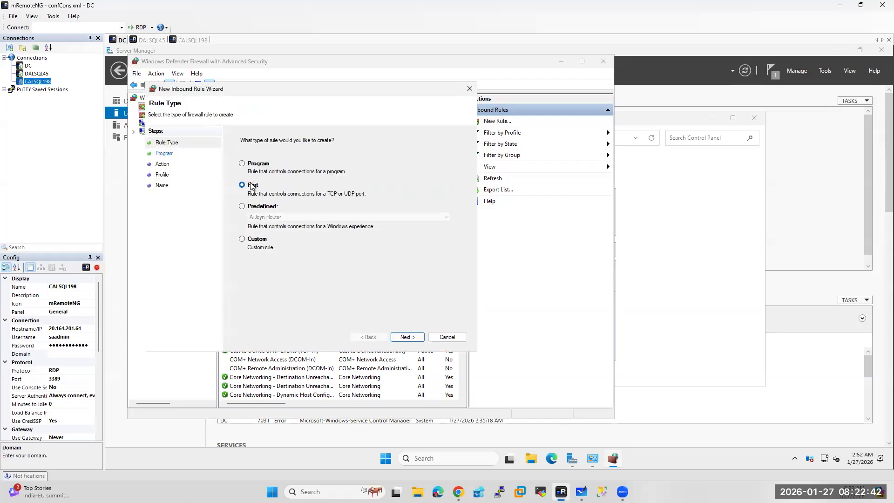
{"action": "left_click", "coordinate": [408, 337]}
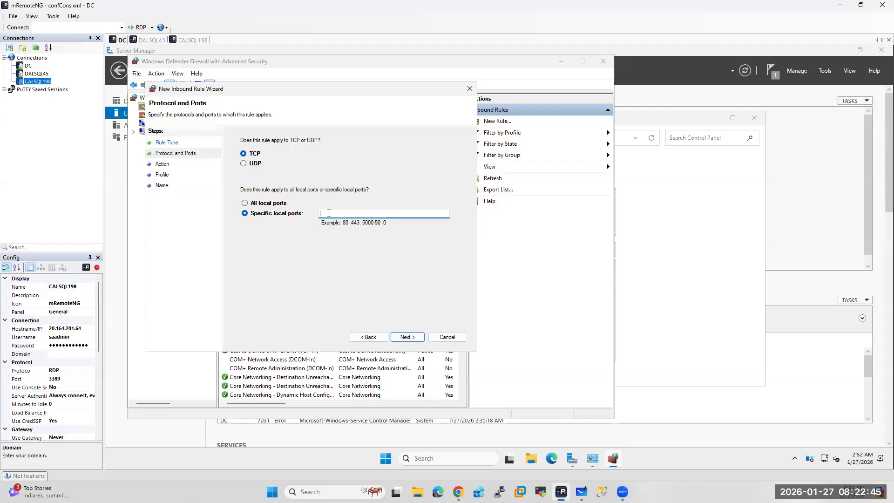
Allow TCP ports 1433, 1434, 5022, 3343 on all profiles as rule SQL_Ports
{"action": "type", "text": "1433,1434,"}
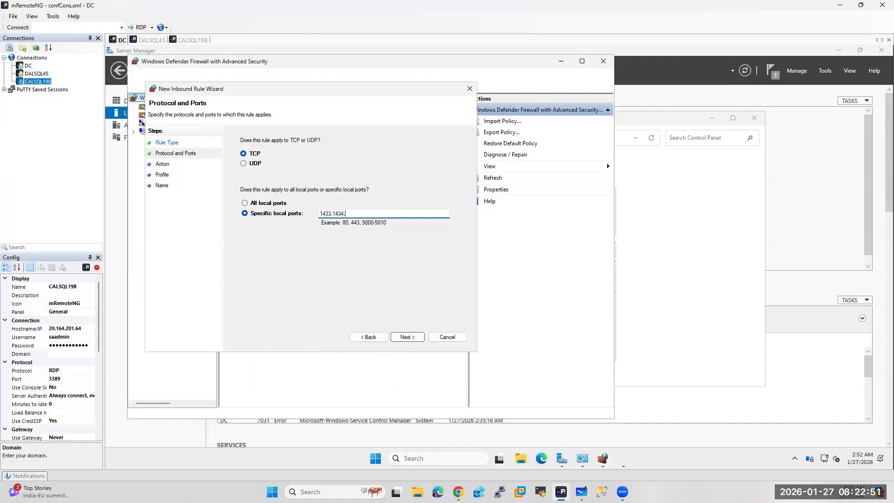
{"action": "type", "text": "5022"}
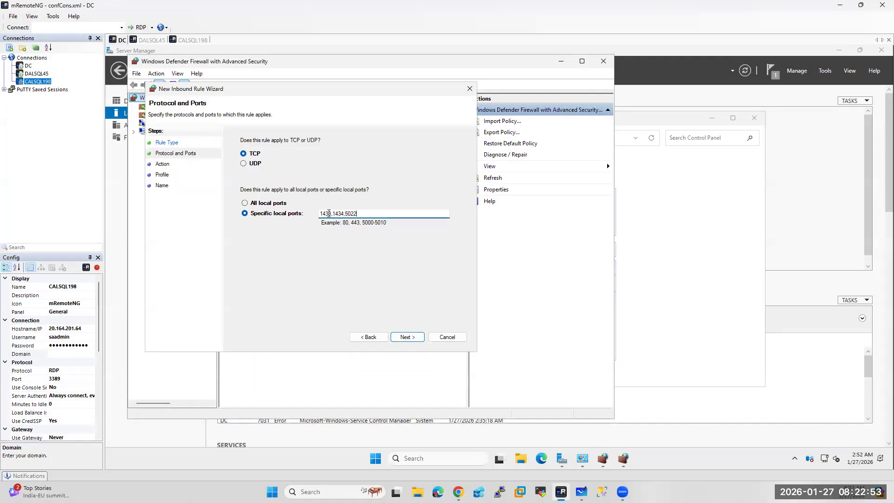
{"action": "type", "text": ",3343"}
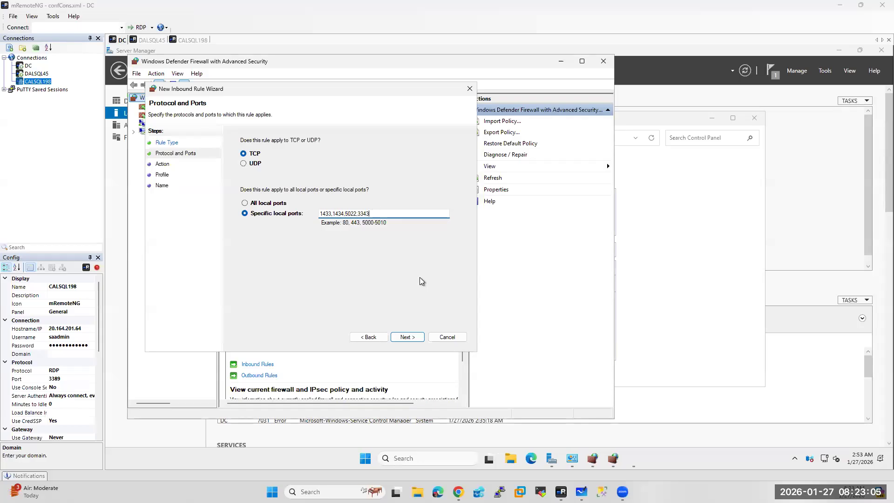
{"action": "left_click", "coordinate": [405, 337]}
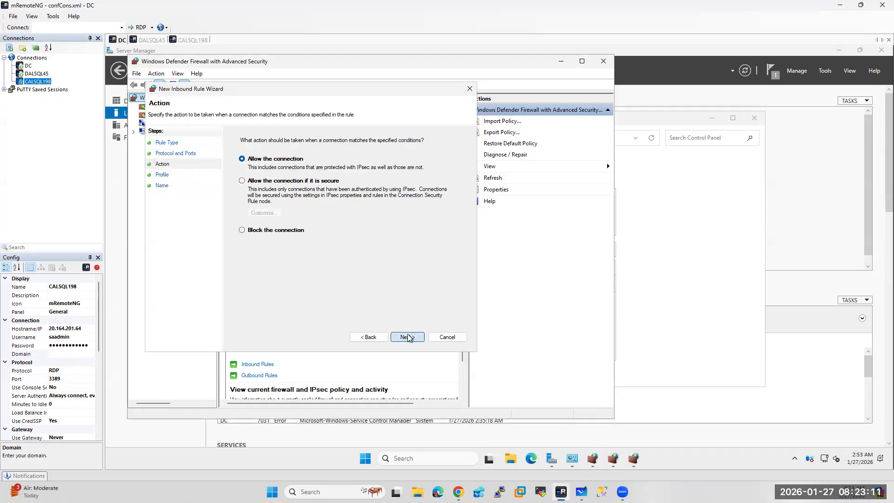
{"action": "left_click", "coordinate": [407, 337]}
{"action": "left_click", "coordinate": [407, 337]}
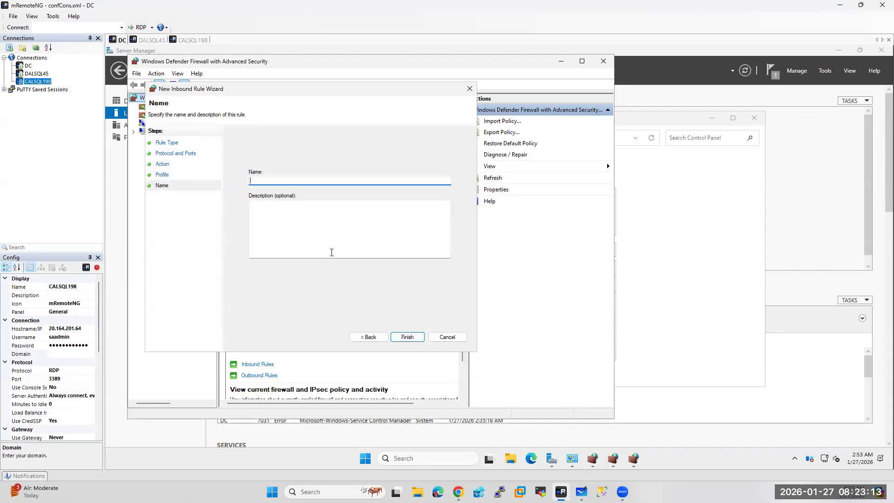
{"action": "type", "text": "SQL_Ports"}
{"action": "left_click", "coordinate": [408, 337]}
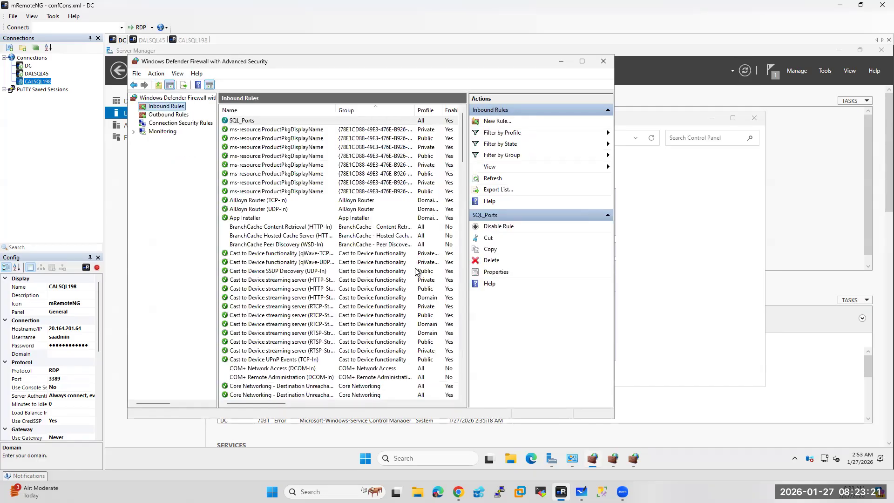
Close the advanced and basic firewall windows on DC
{"action": "left_click", "coordinate": [562, 62]}
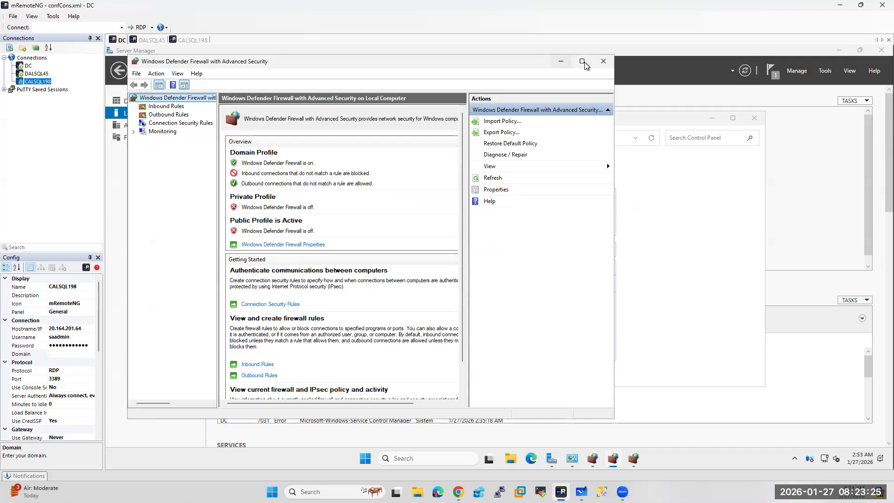
{"action": "left_click", "coordinate": [603, 62]}
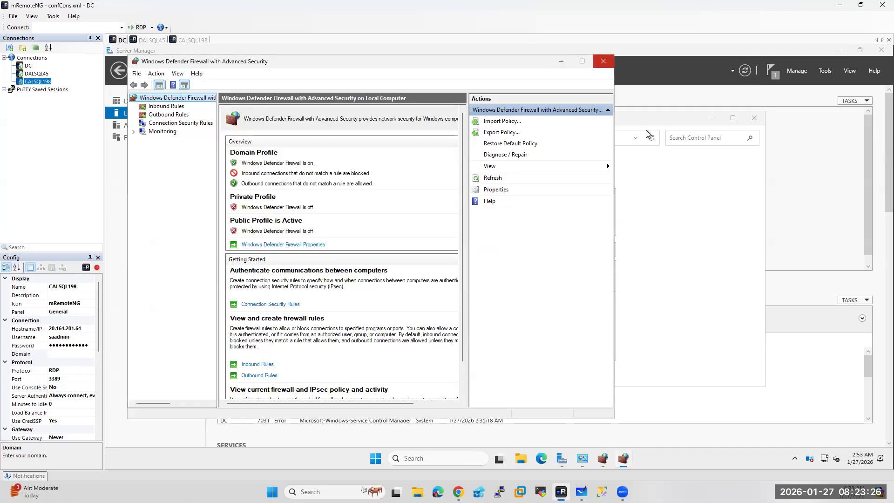
{"action": "left_click", "coordinate": [603, 61]}
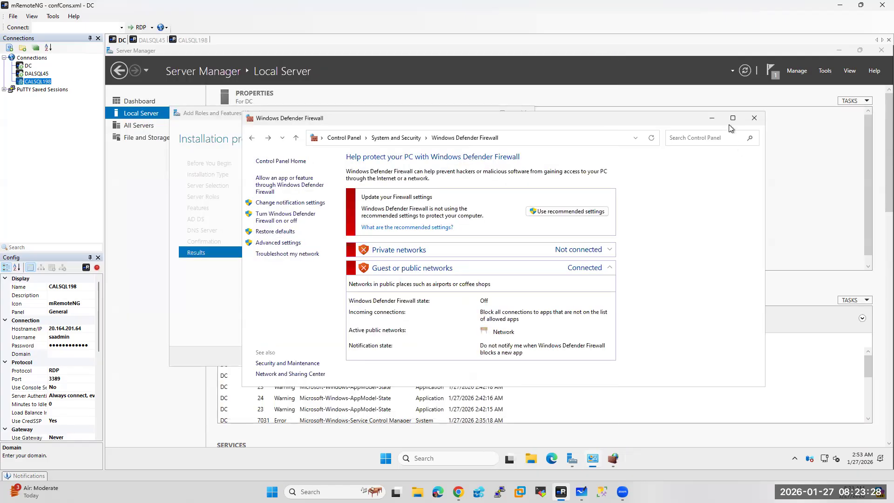
{"action": "left_click", "coordinate": [754, 122]}
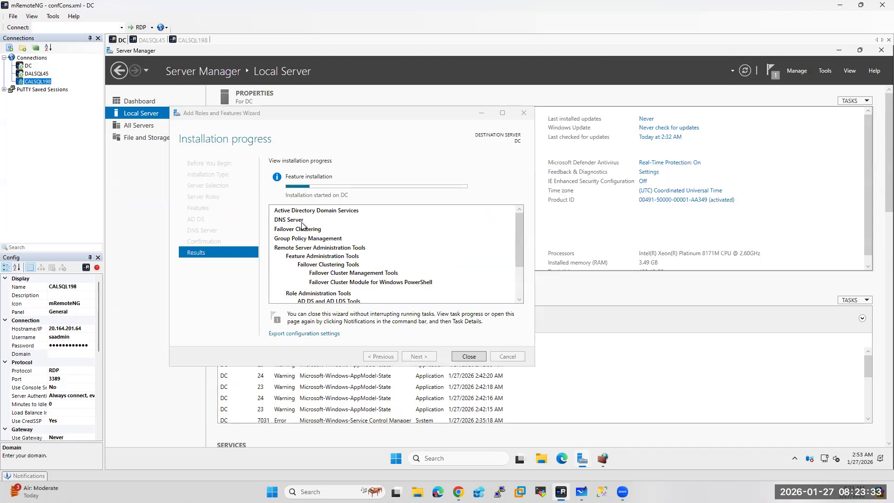
Dismiss the Azure Arc pop-ups on DALSQL45 and CALSQL198, then open Server Manager's Manage menu on DALSQL45
{"action": "left_click", "coordinate": [145, 40]}
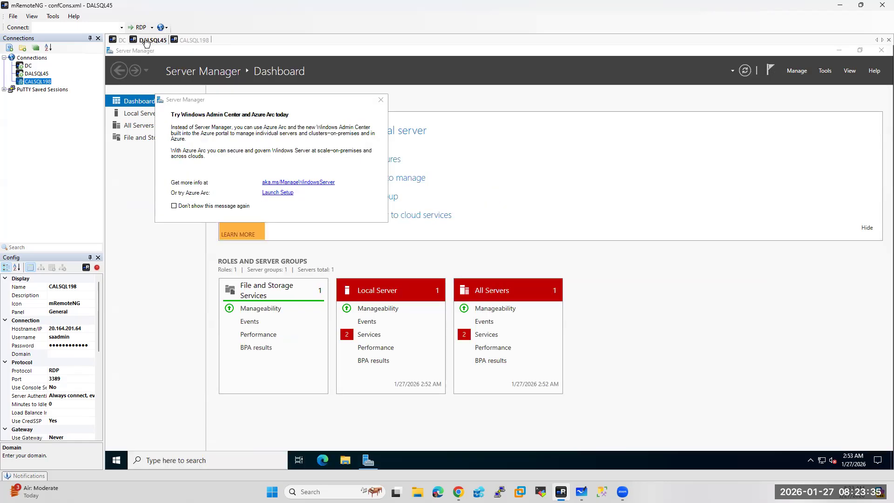
{"action": "left_click", "coordinate": [381, 100]}
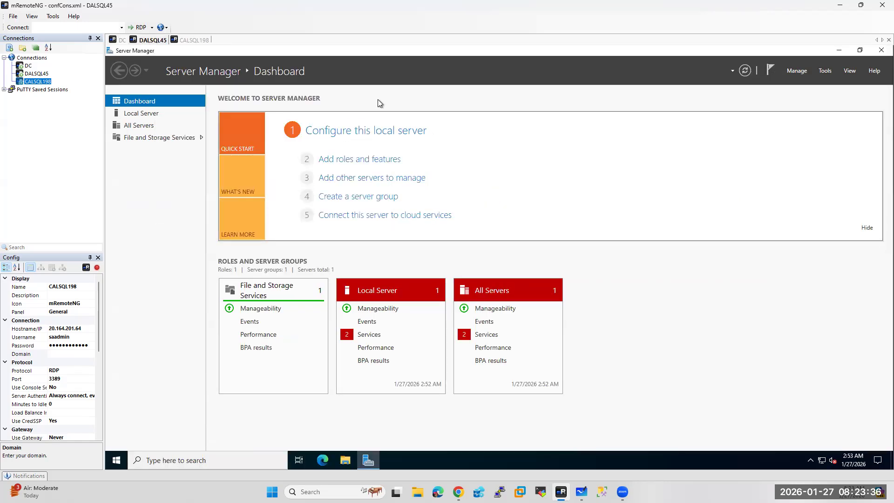
{"action": "left_click", "coordinate": [194, 42]}
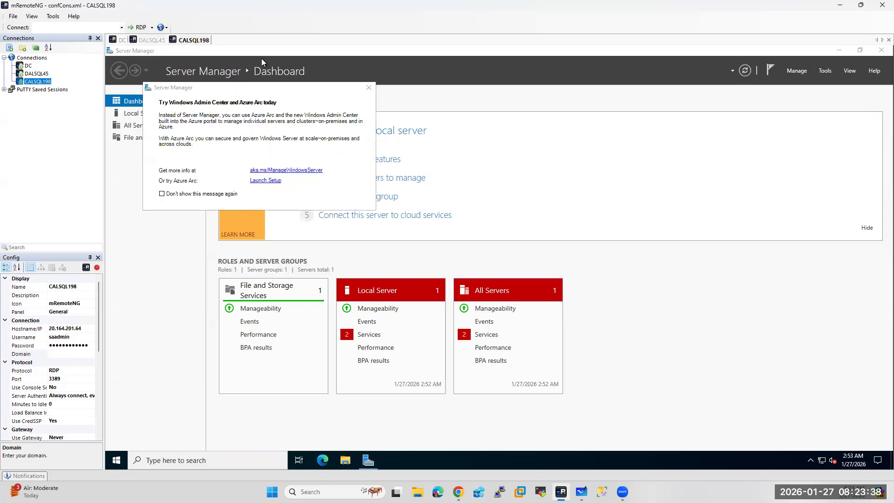
{"action": "left_click", "coordinate": [371, 88]}
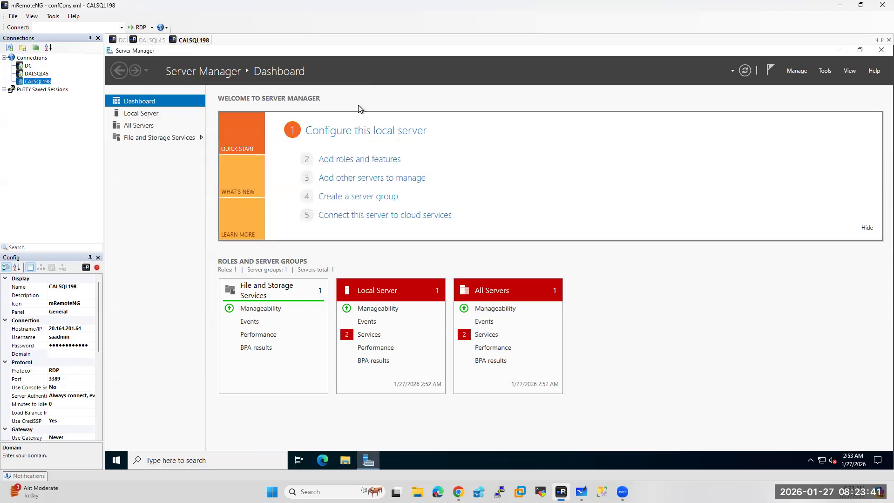
{"action": "left_click", "coordinate": [152, 41]}
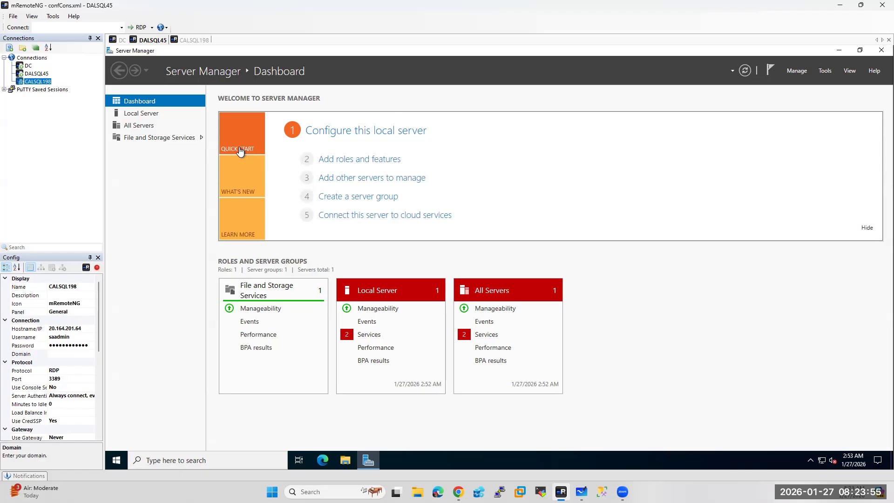
{"action": "left_click", "coordinate": [791, 72]}
Run Add Roles and Features on DALSQL45, ticking Failover Clustering with its management tools
{"action": "left_click", "coordinate": [806, 84]}
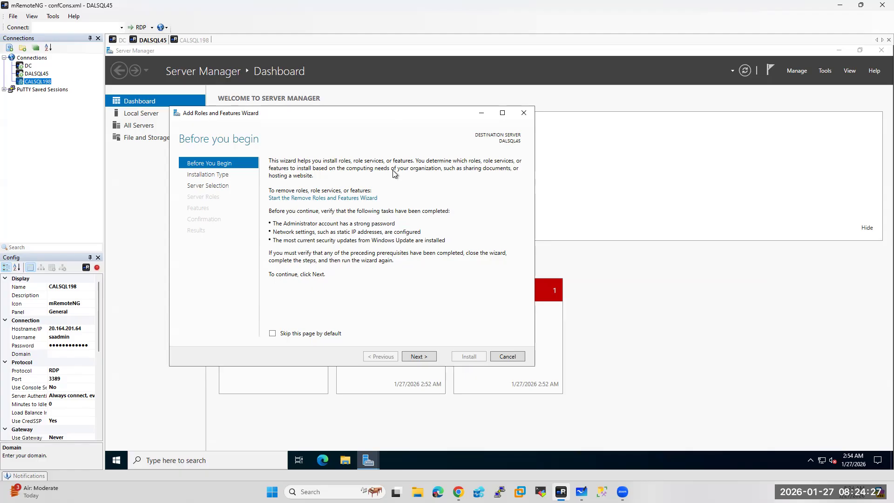
{"action": "left_click", "coordinate": [414, 357]}
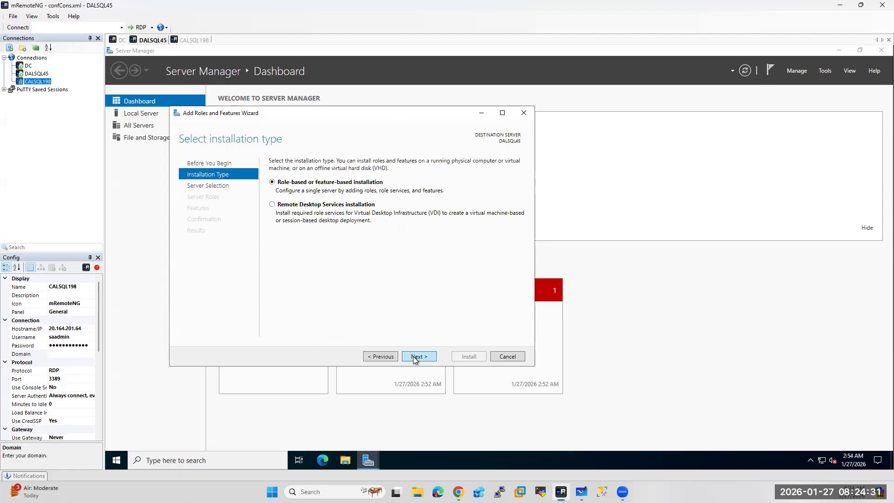
{"action": "left_click", "coordinate": [415, 357]}
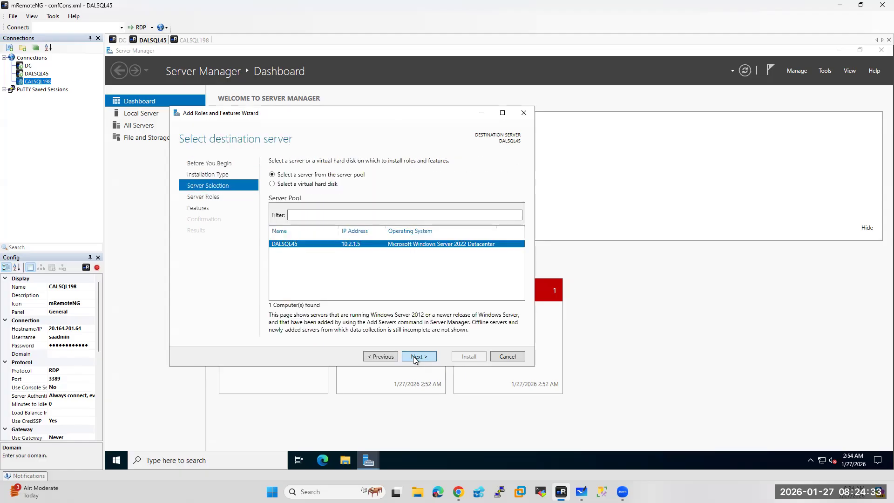
{"action": "left_click", "coordinate": [415, 357]}
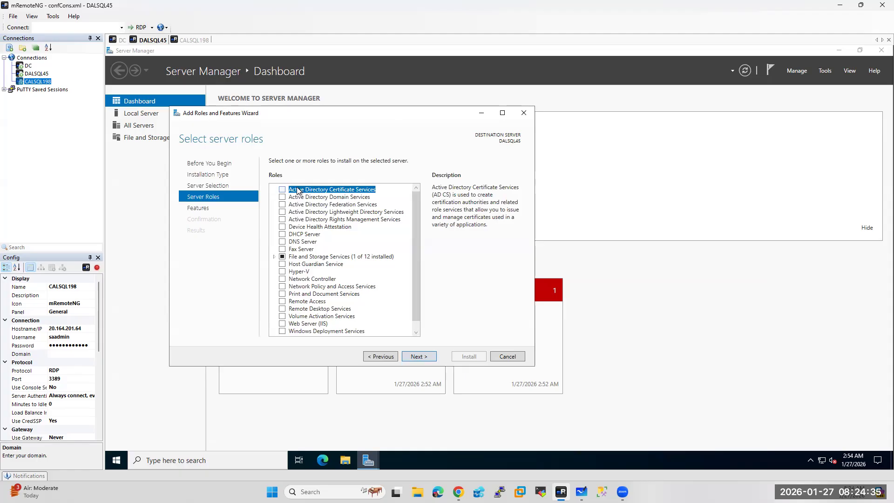
{"action": "left_click", "coordinate": [419, 356]}
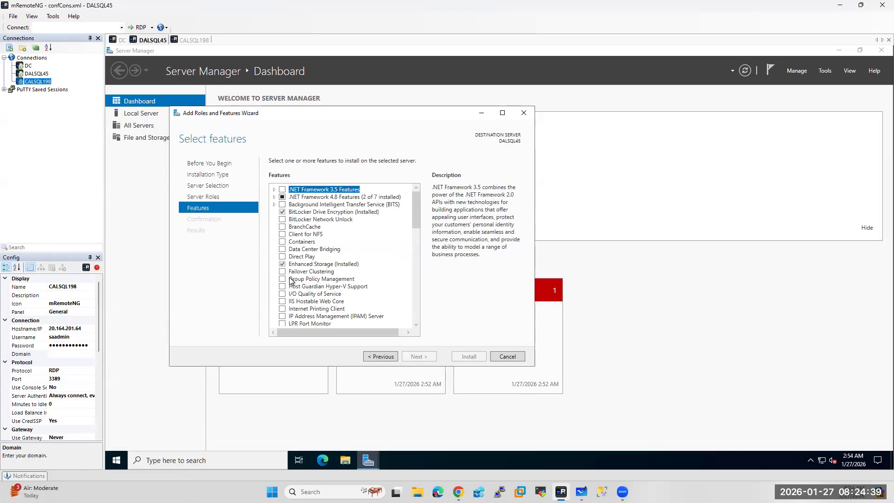
{"action": "left_click", "coordinate": [282, 271]}
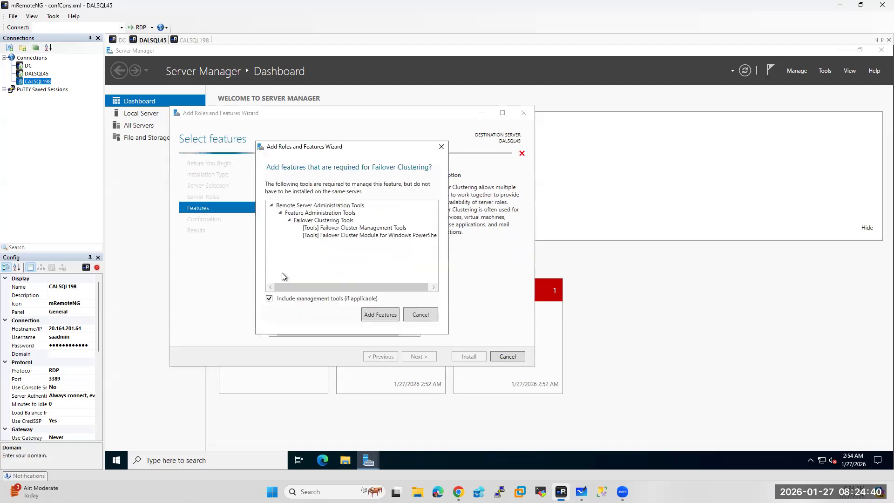
{"action": "left_click", "coordinate": [379, 315]}
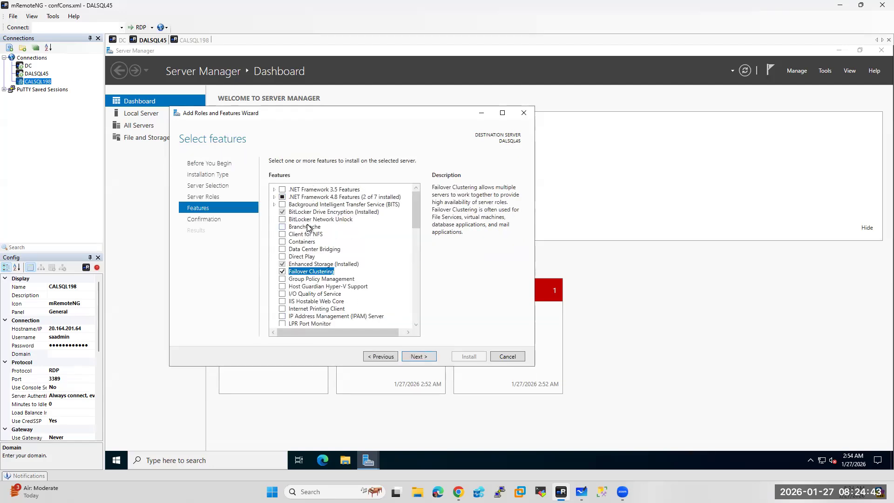
{"action": "left_click", "coordinate": [116, 461]}
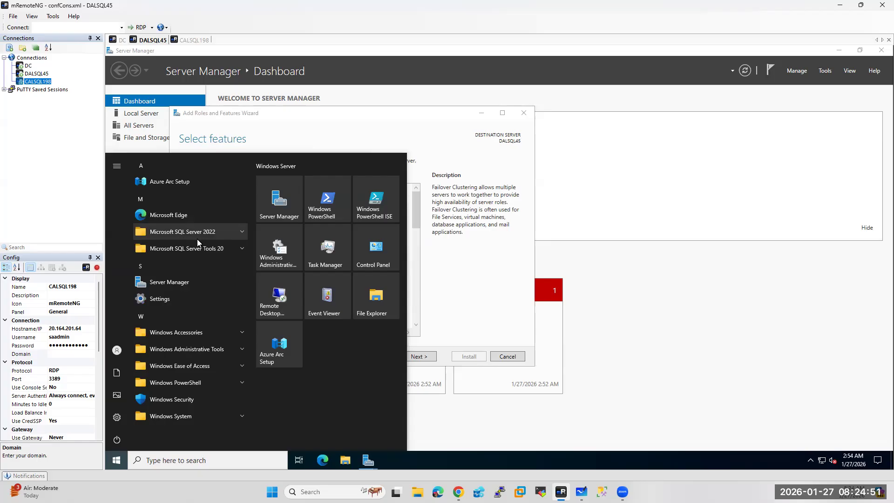
Expand the Microsoft SQL Server Tools folder in the Start menu, then close the menu
{"action": "left_click", "coordinate": [222, 250]}
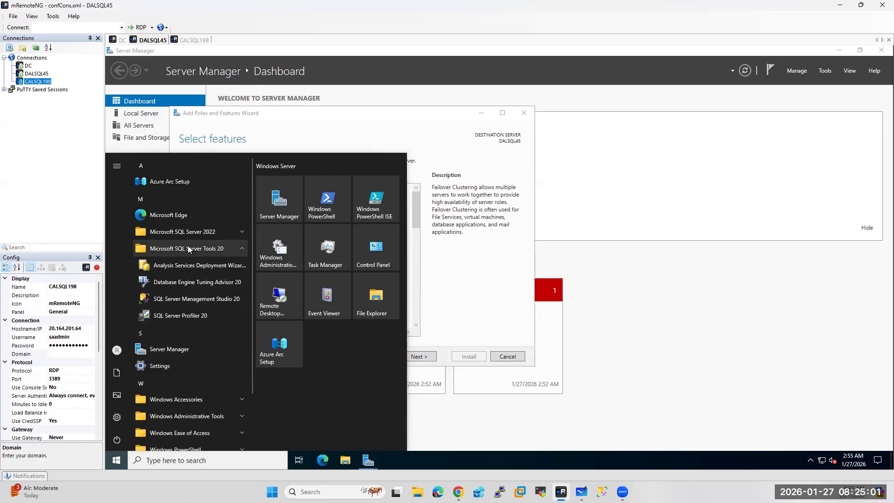
{"action": "left_click", "coordinate": [495, 301]}
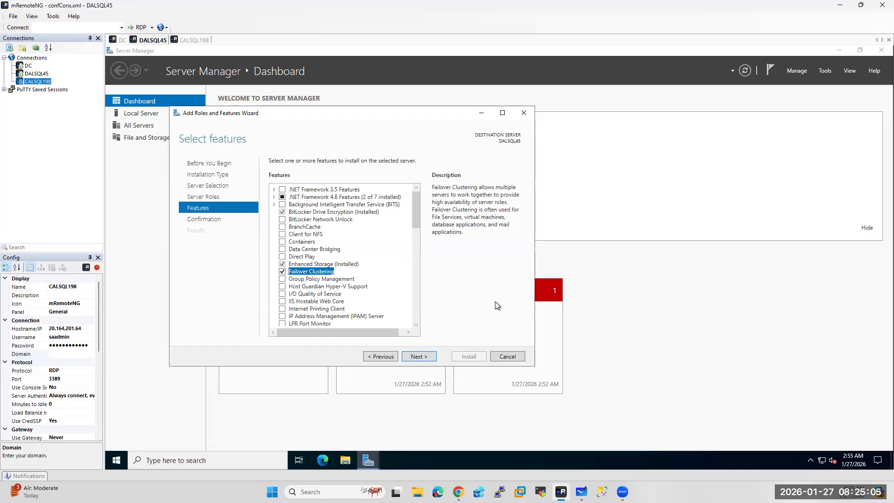
Start installing Failover Clustering on DALSQL45 and bring Server Manager forward
{"action": "left_click", "coordinate": [419, 357]}
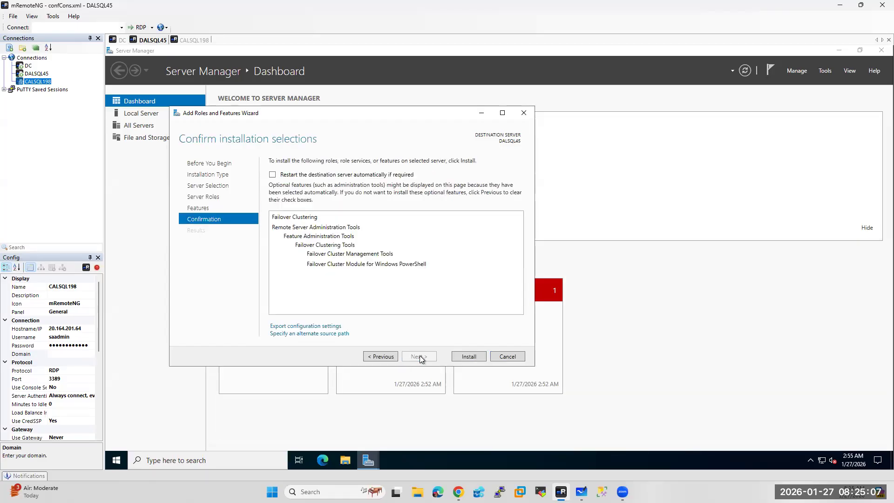
{"action": "left_click", "coordinate": [471, 357]}
{"action": "left_click", "coordinate": [124, 206]}
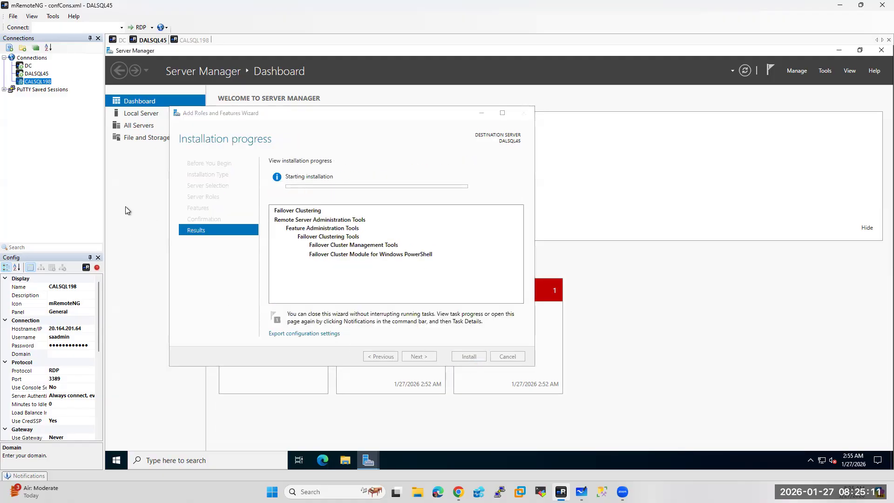
Turn IE Enhanced Security Configuration off for administrators and users on DALSQL45's Local Server
{"action": "left_click", "coordinate": [136, 113]}
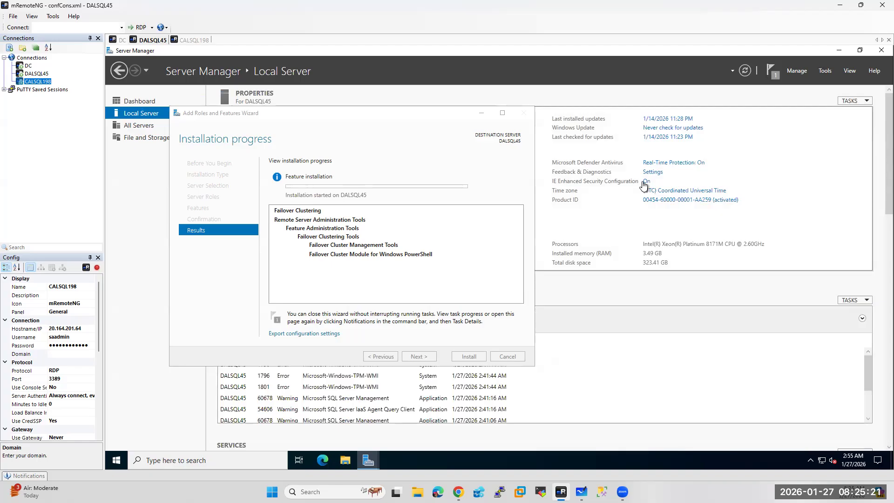
{"action": "left_click", "coordinate": [647, 182]}
{"action": "left_click", "coordinate": [438, 240]}
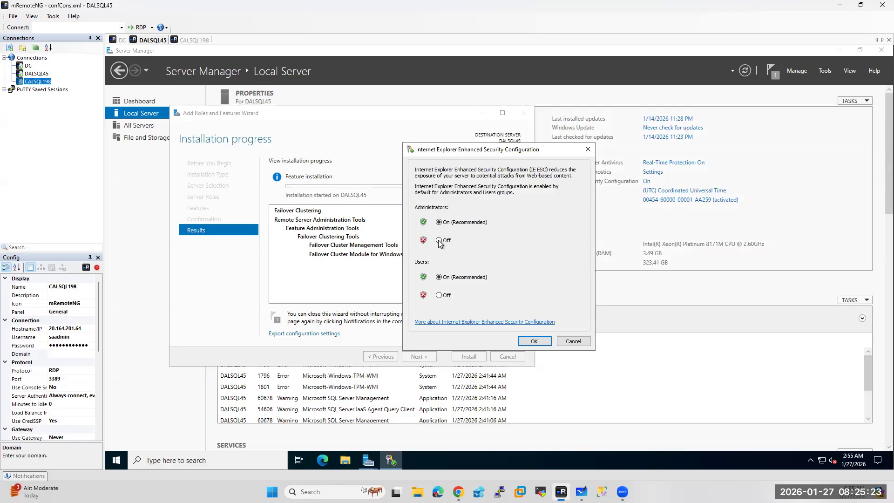
{"action": "left_click", "coordinate": [439, 295]}
{"action": "left_click", "coordinate": [535, 341]}
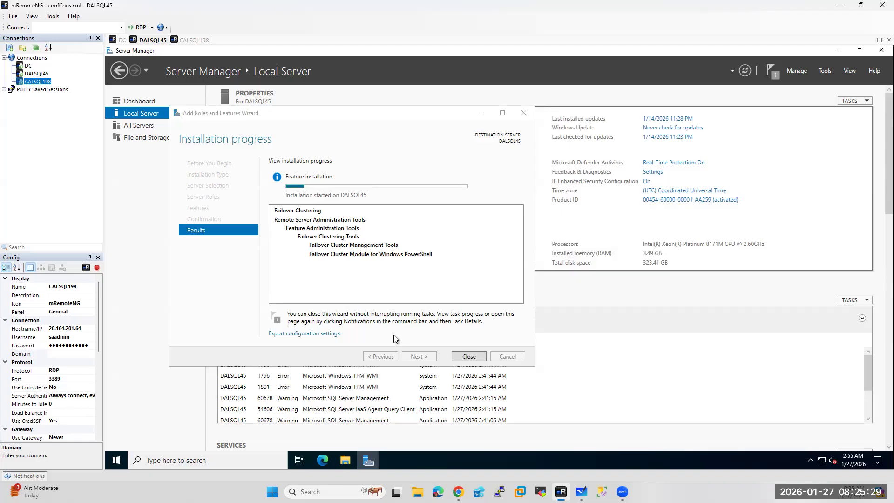
{"action": "left_click", "coordinate": [177, 463]}
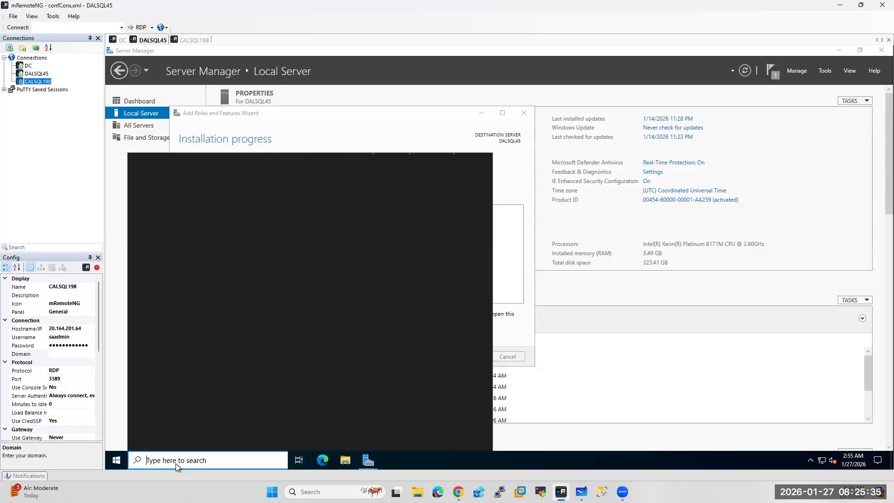
Turn DALSQL45's Windows Defender Firewall off for private and public networks, then open Advanced settings
{"action": "type", "text": "firewall"}
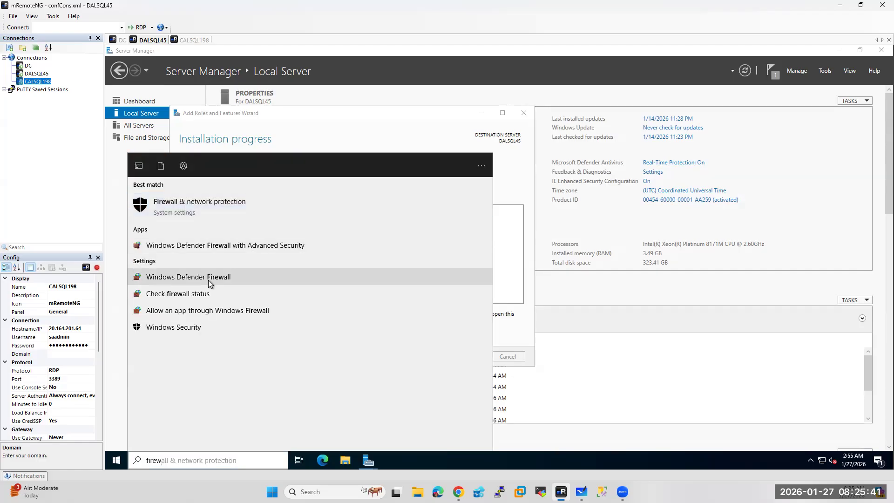
{"action": "left_click", "coordinate": [208, 280]}
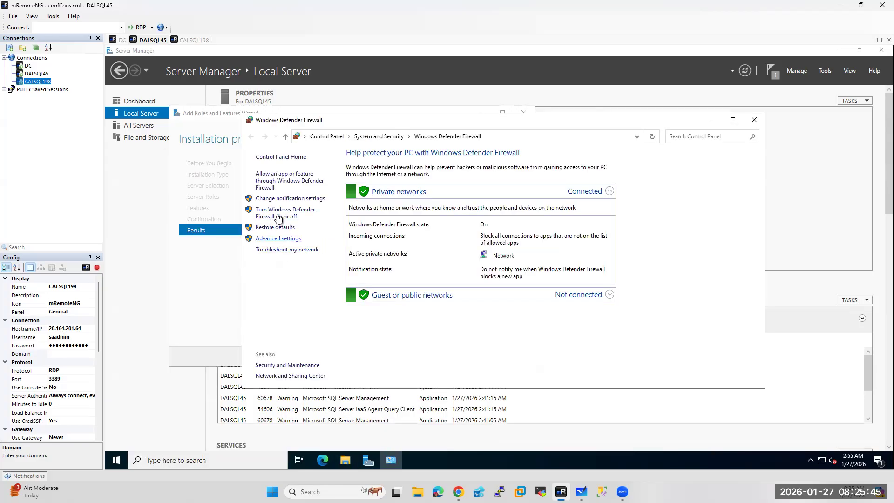
{"action": "left_click", "coordinate": [278, 217]}
{"action": "left_click", "coordinate": [407, 225]}
{"action": "left_click", "coordinate": [410, 281]}
{"action": "left_click", "coordinate": [582, 378]}
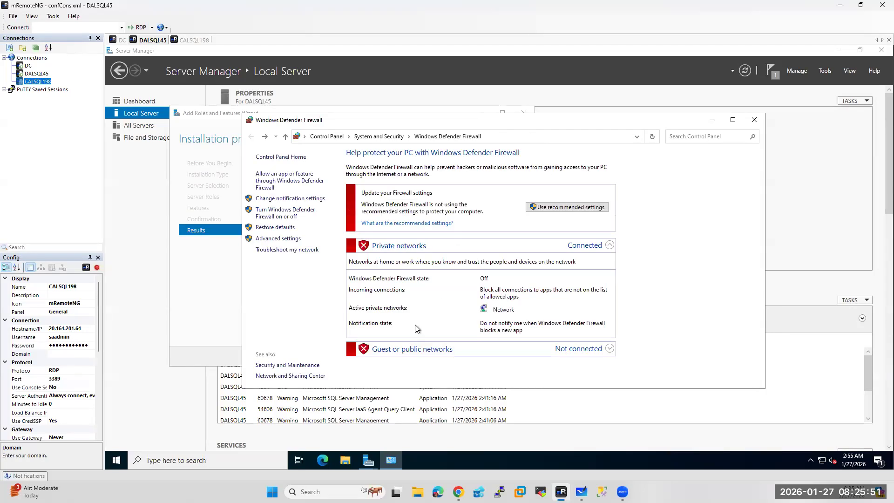
{"action": "left_click", "coordinate": [278, 239]}
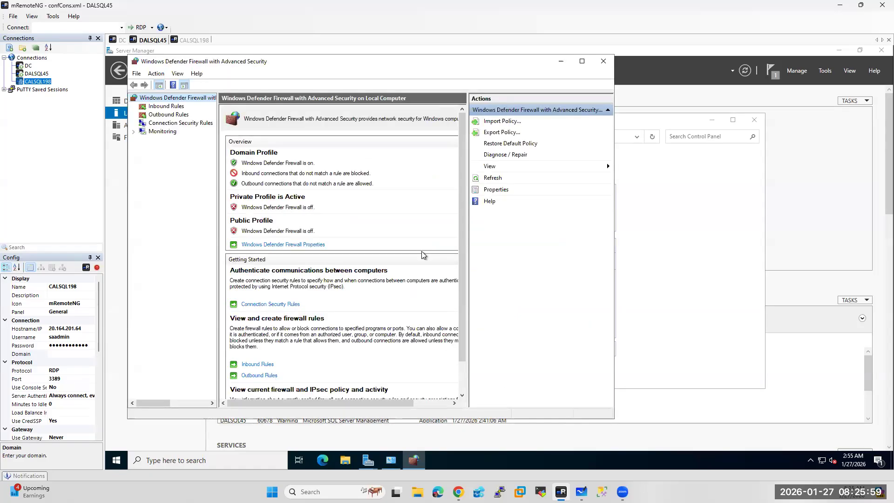
Create a Port inbound rule SQL_Ports allowing TCP 1433,1434,5022,3343 on all profiles
{"action": "left_click", "coordinate": [161, 107]}
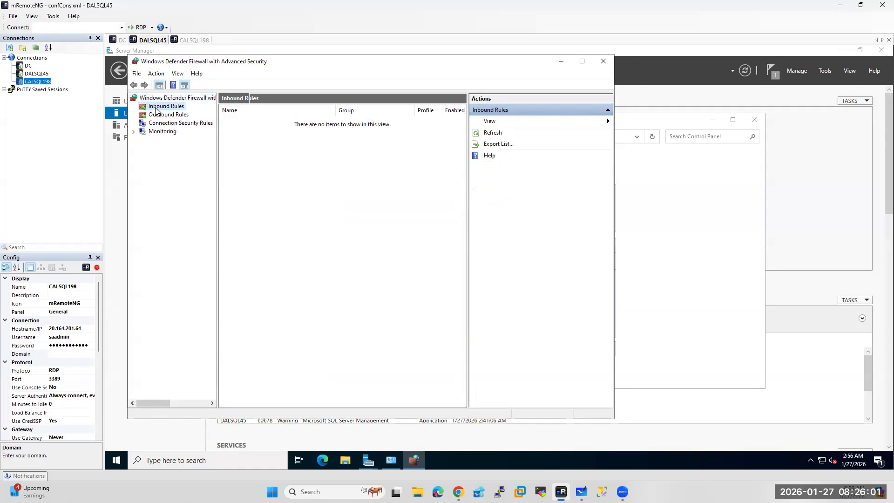
{"action": "right_click", "coordinate": [159, 107]}
{"action": "left_click", "coordinate": [175, 113]}
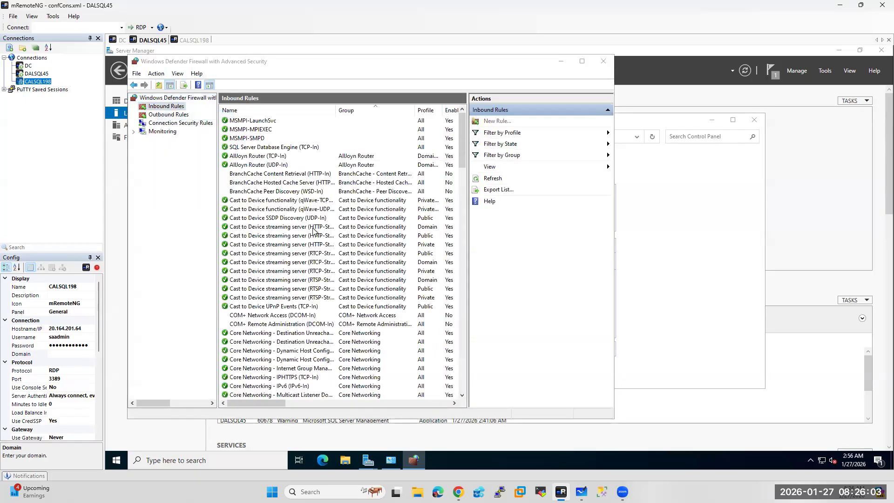
{"action": "left_click", "coordinate": [255, 198]}
{"action": "left_click", "coordinate": [417, 350]}
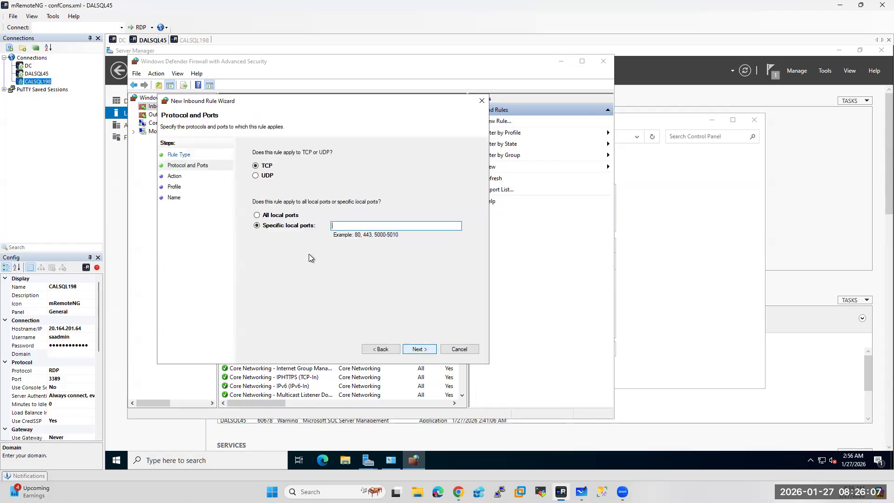
{"action": "type", "text": "1433,1434,5022,3343"}
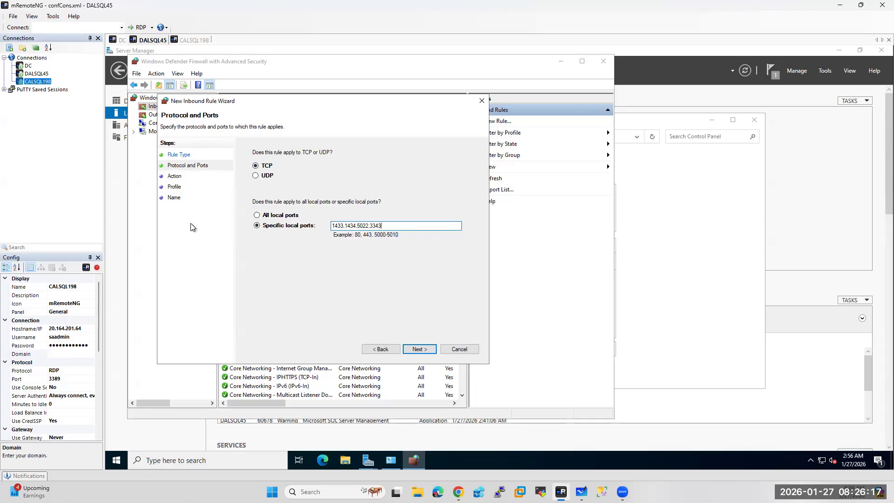
{"action": "left_click", "coordinate": [418, 351]}
{"action": "left_click", "coordinate": [416, 350]}
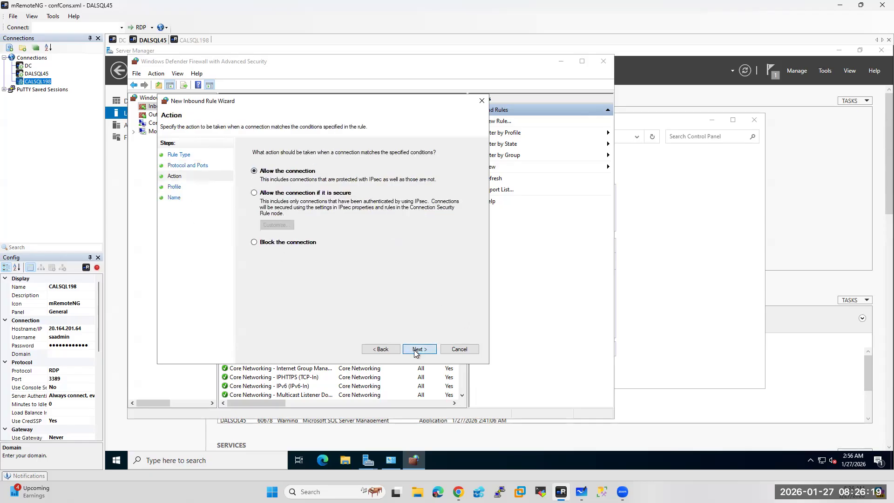
{"action": "left_click", "coordinate": [416, 350]}
{"action": "type", "text": "SQL_Ports"}
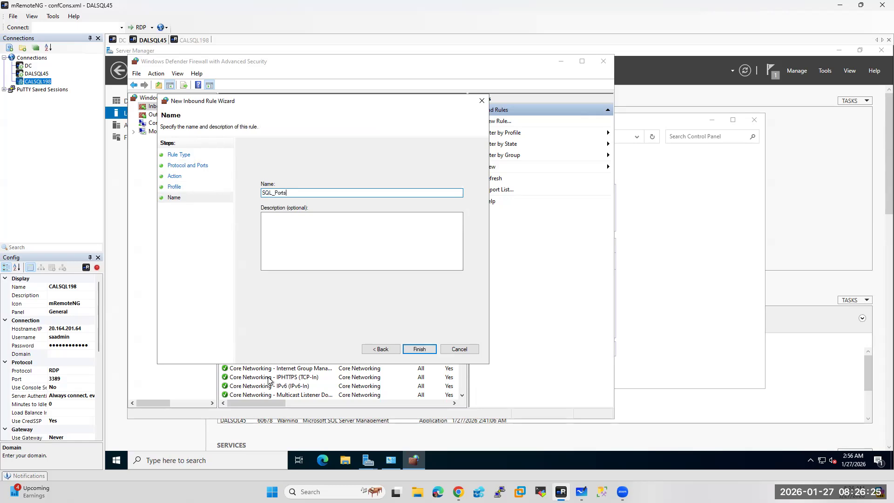
{"action": "left_click", "coordinate": [415, 350]}
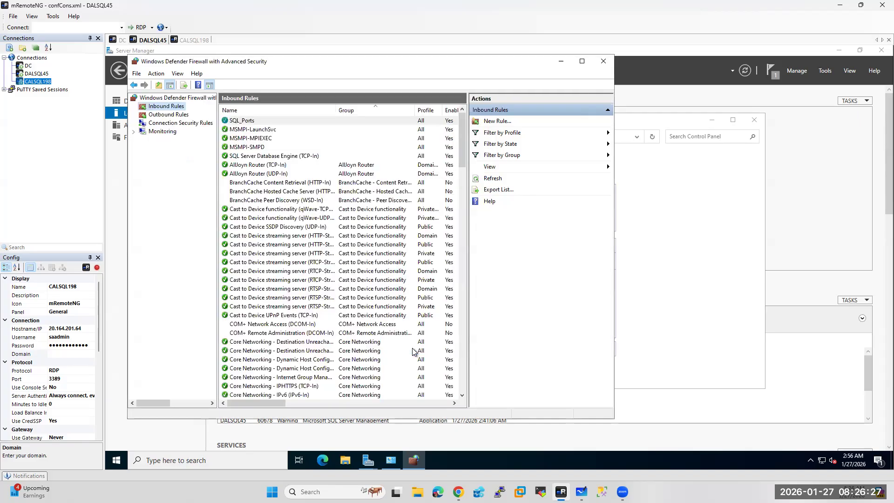
Close DALSQL45's firewall windows and switch to the CALSQL198 remote session
{"action": "left_click", "coordinate": [603, 62]}
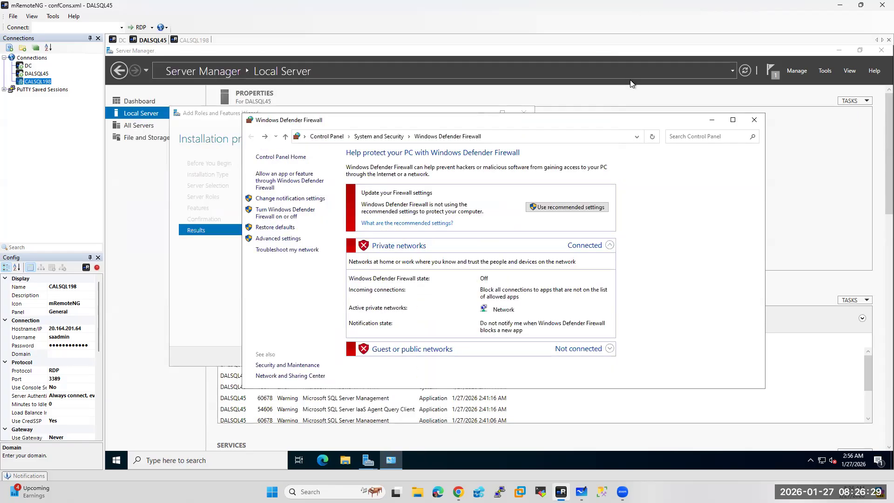
{"action": "left_click", "coordinate": [754, 120]}
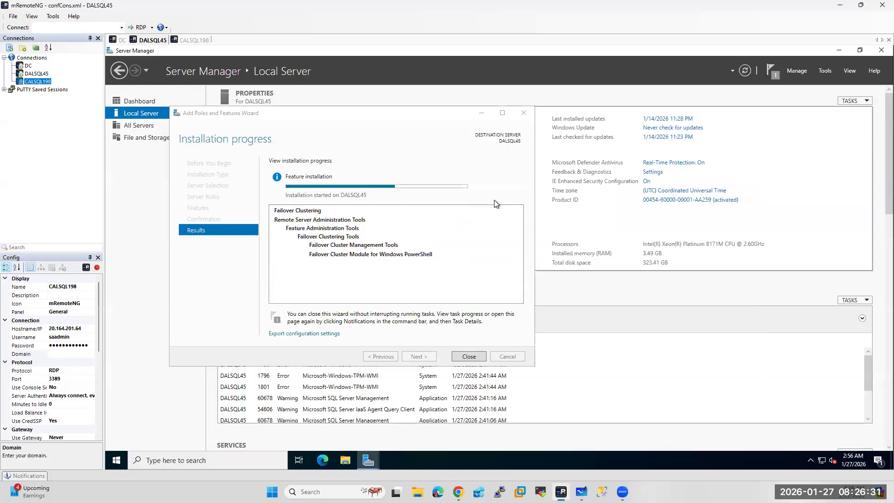
{"action": "left_click", "coordinate": [194, 41]}
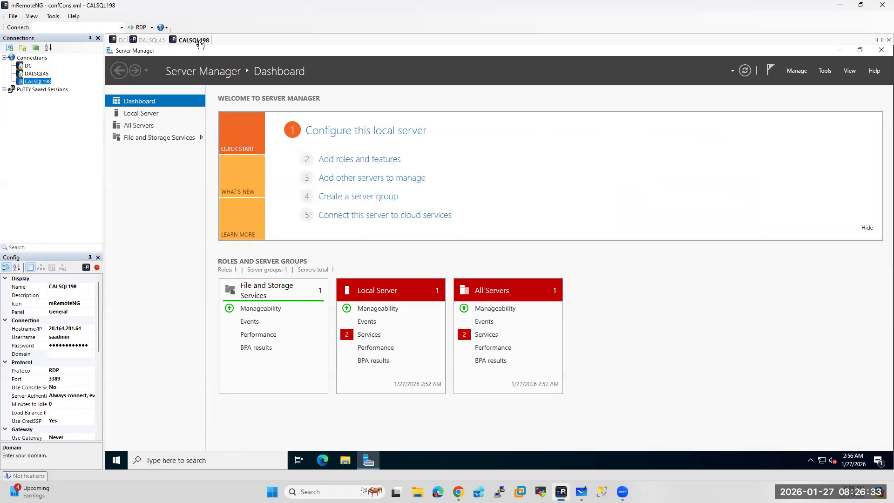
Install the Failover Clustering feature with its management tools, then view the Local Server page
{"action": "left_click", "coordinate": [797, 70]}
{"action": "left_click", "coordinate": [803, 82]}
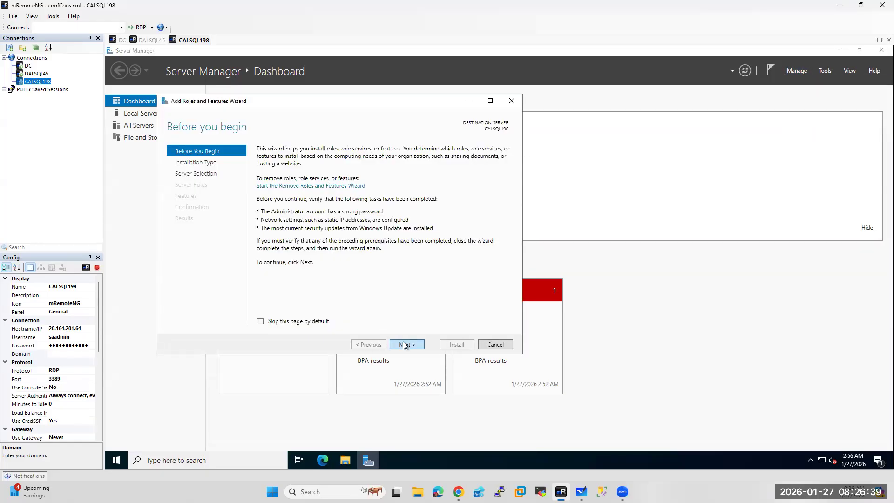
{"action": "left_click", "coordinate": [406, 344]}
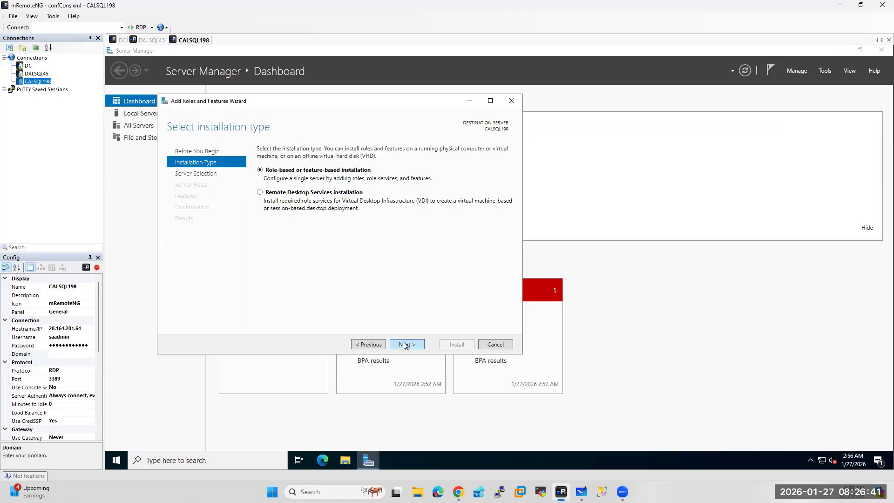
{"action": "left_click", "coordinate": [405, 344]}
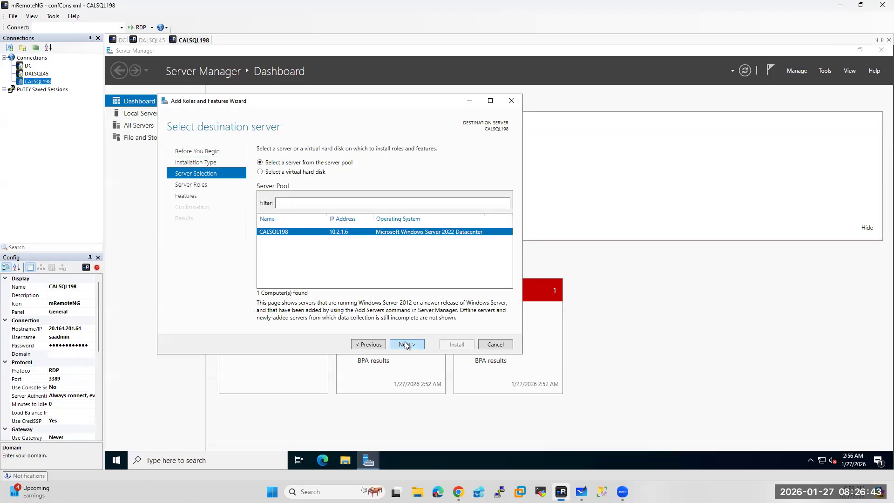
{"action": "left_click", "coordinate": [405, 345]}
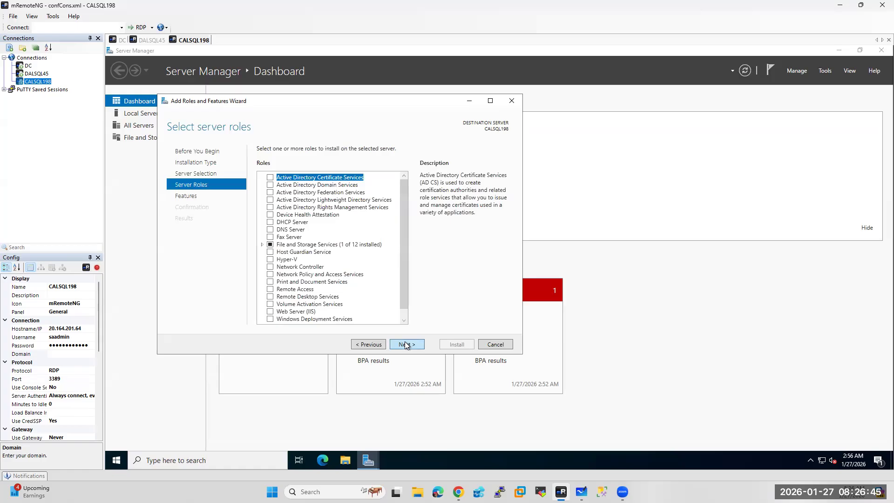
{"action": "left_click", "coordinate": [405, 344]}
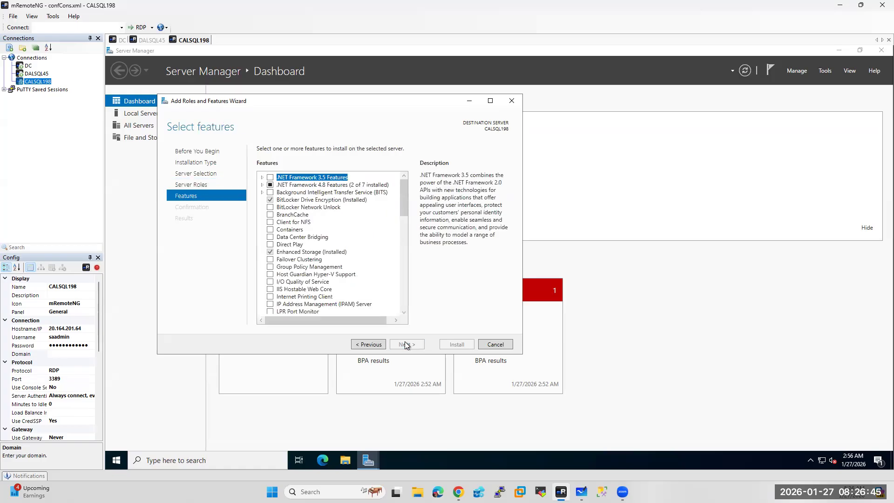
{"action": "left_click", "coordinate": [270, 259]}
{"action": "left_click", "coordinate": [365, 302]}
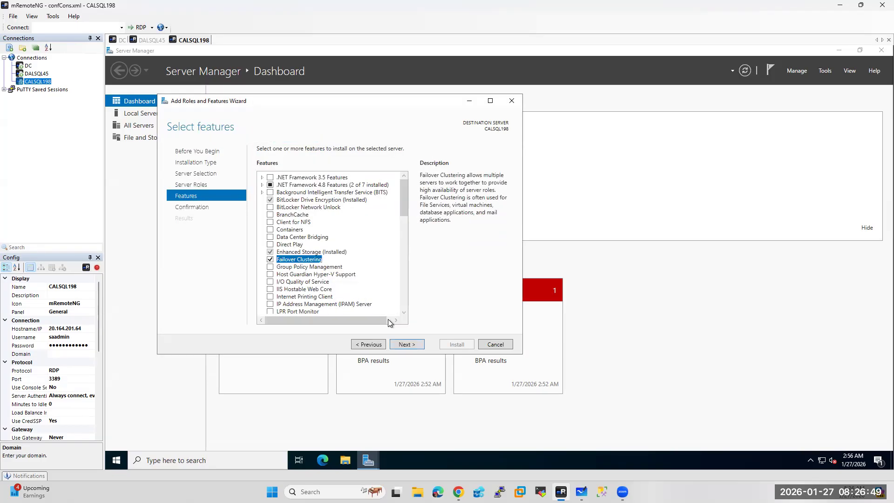
{"action": "left_click", "coordinate": [406, 345]}
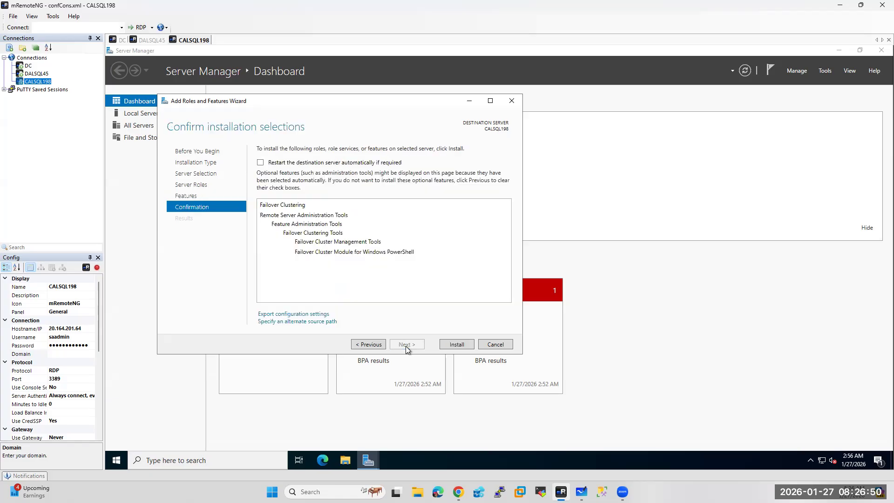
{"action": "left_click", "coordinate": [457, 345]}
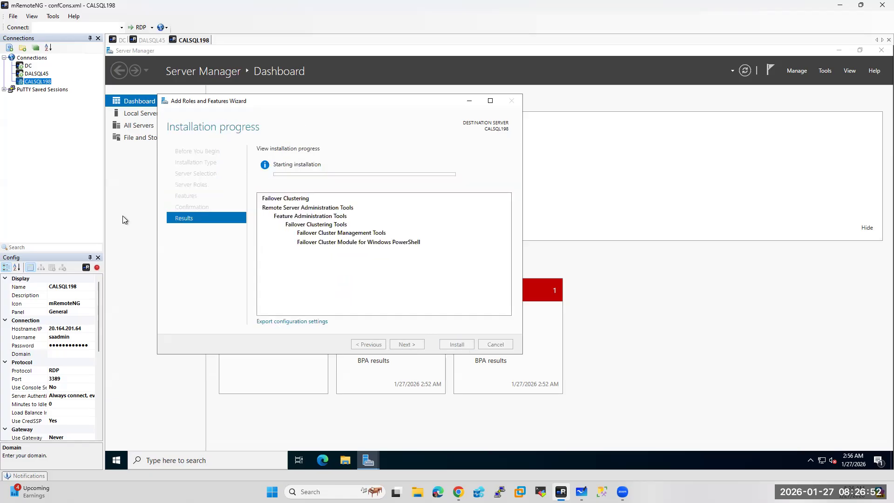
{"action": "left_click", "coordinate": [136, 115]}
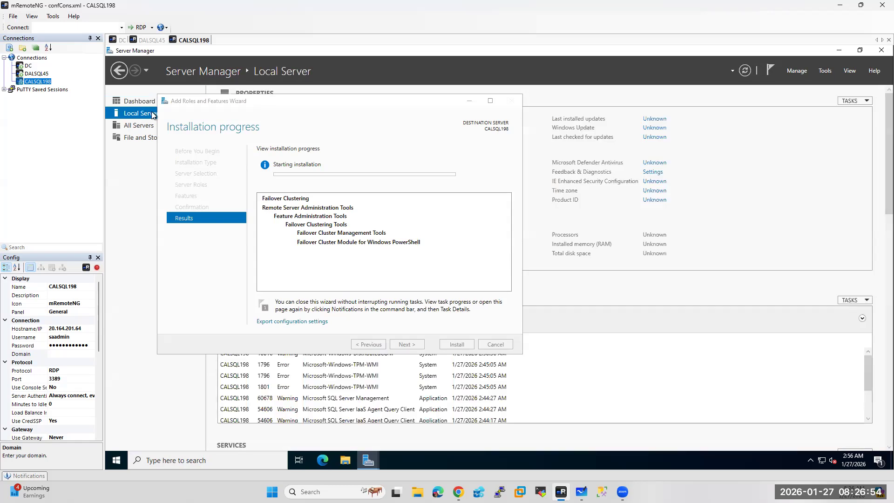
{"action": "left_click", "coordinate": [469, 103]}
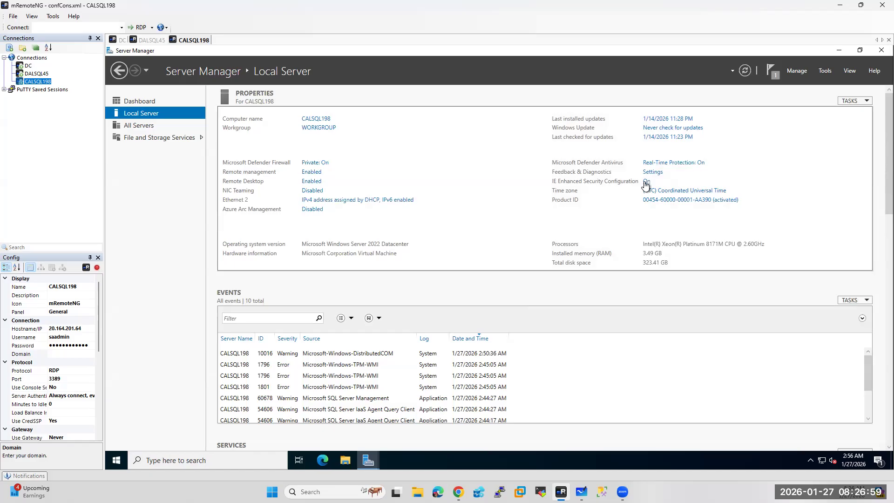
Set IE Enhanced Security Configuration to Off for Administrators on CALSQL198
{"action": "left_click", "coordinate": [646, 182]}
{"action": "left_click", "coordinate": [438, 240]}
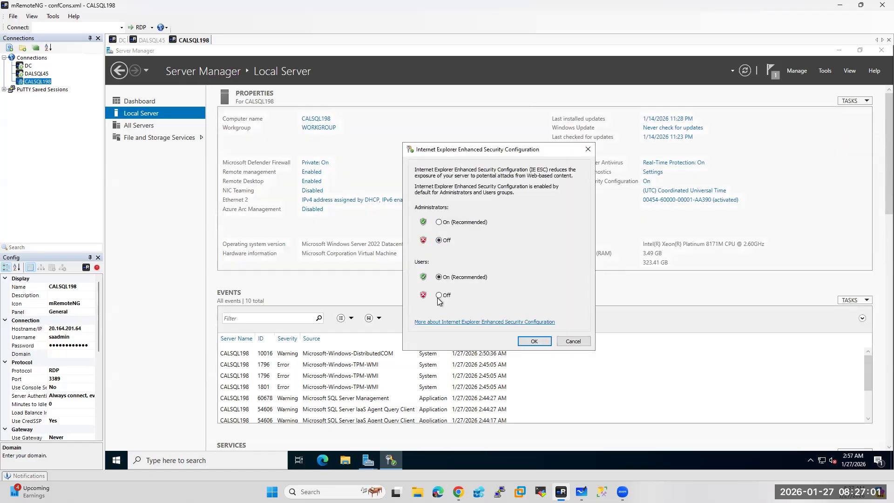
{"action": "left_click", "coordinate": [535, 341]}
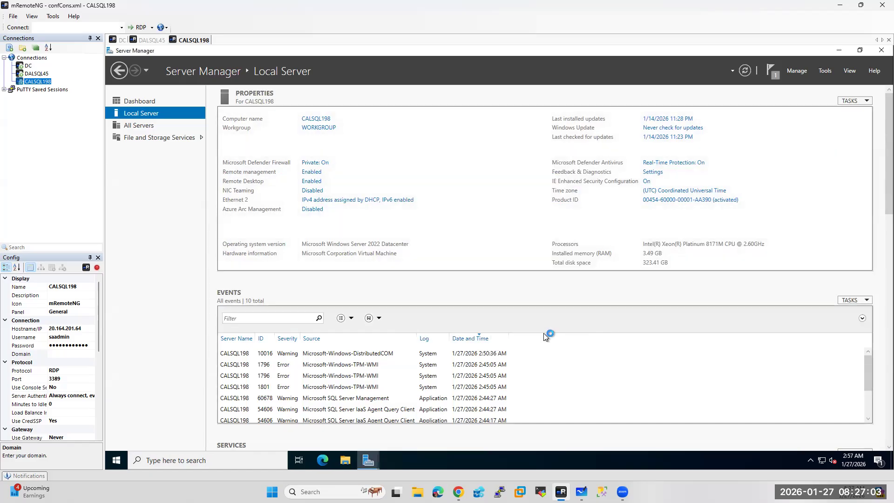
Browse the Microsoft SQL Server 2022 and SQL Server Tools folders in Start, then open Windows search
{"action": "left_click", "coordinate": [225, 460]}
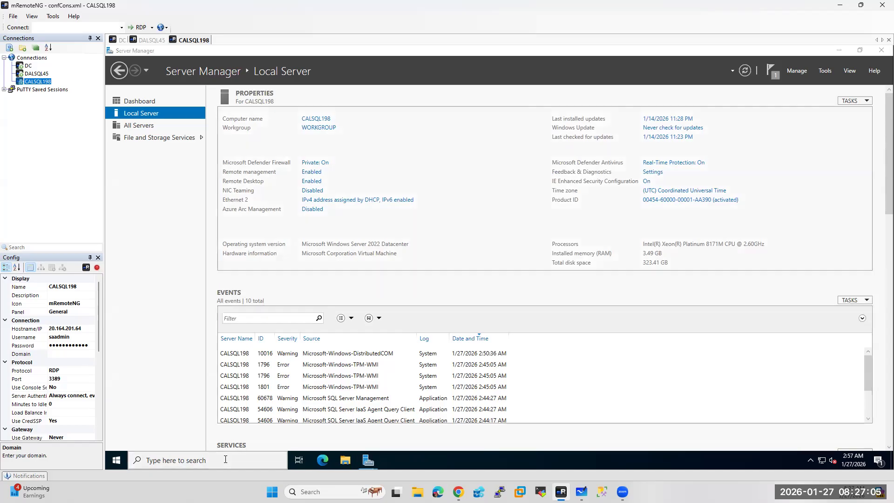
{"action": "left_click", "coordinate": [118, 463]}
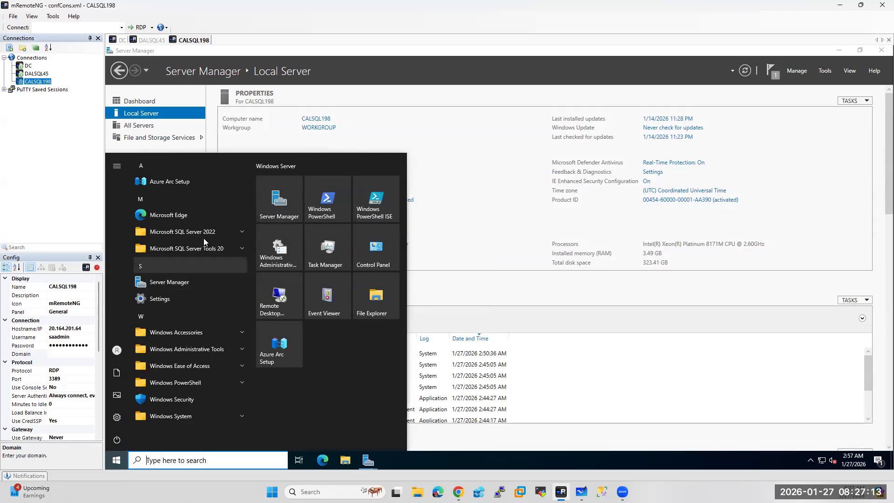
{"action": "left_click", "coordinate": [208, 249]}
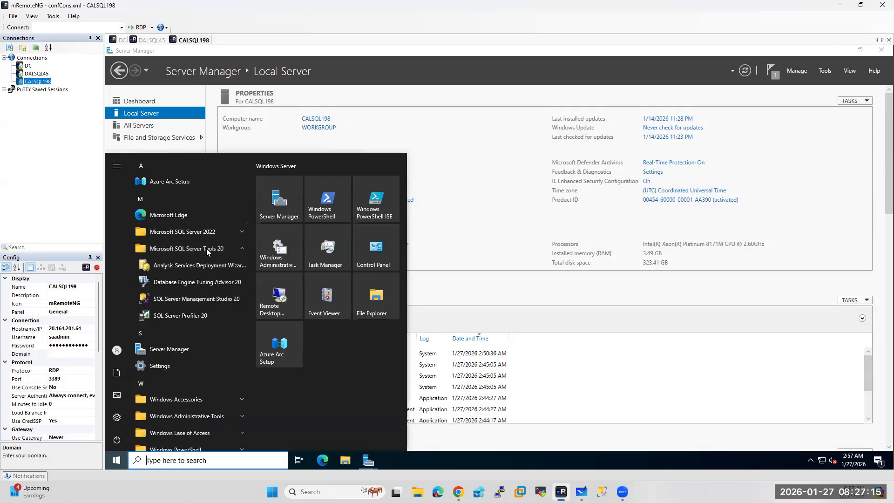
{"action": "left_click", "coordinate": [199, 232]}
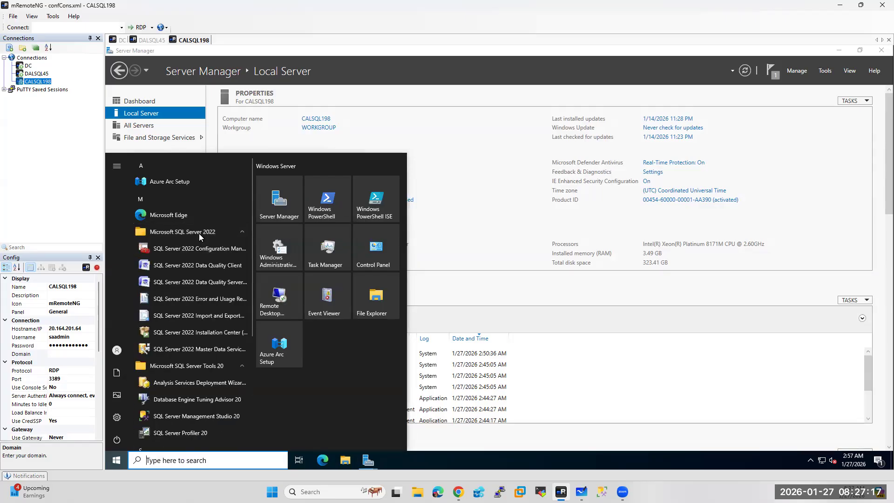
{"action": "left_click", "coordinate": [189, 461]}
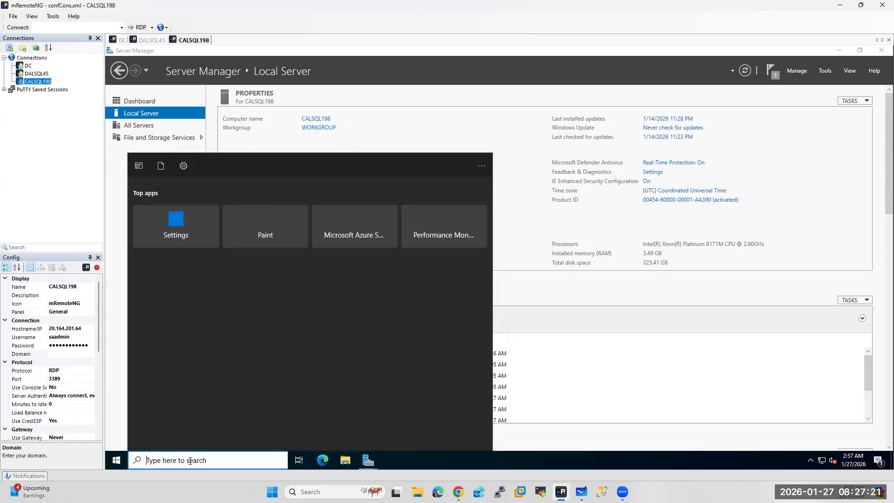
Turn CALSQL198's Windows Defender Firewall off for private and public networks, then open Advanced settings
{"action": "type", "text": "firew"}
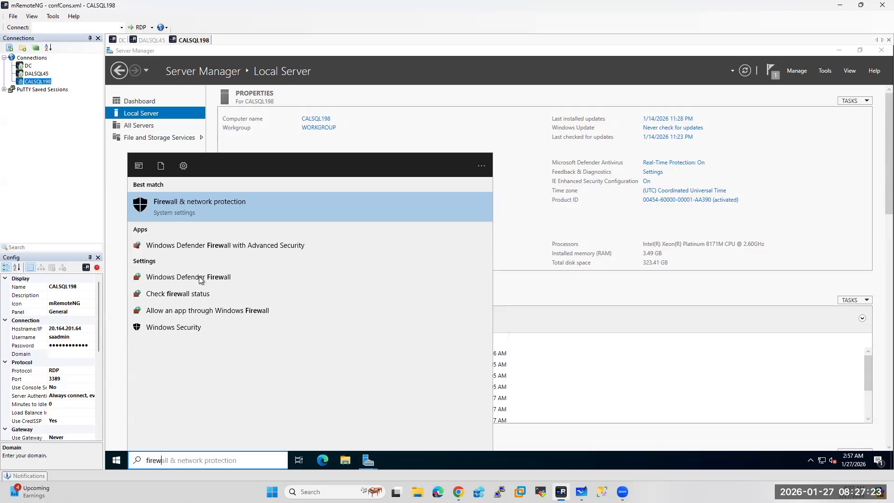
{"action": "left_click", "coordinate": [195, 280]}
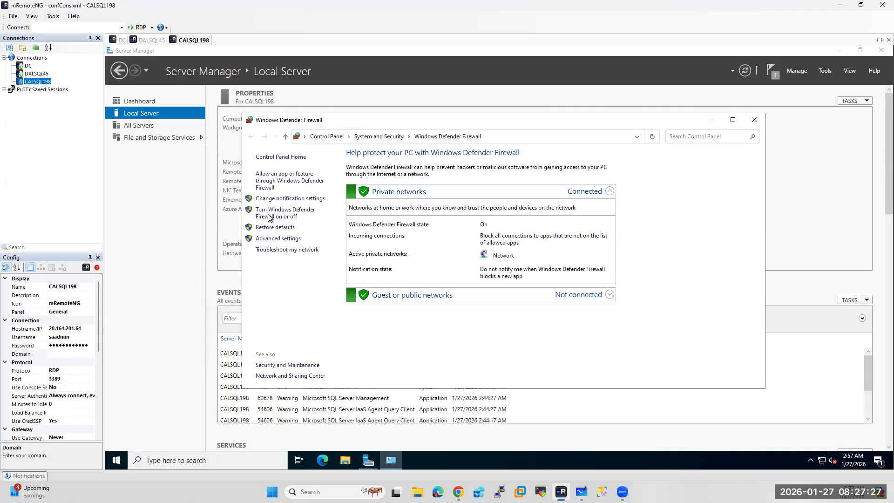
{"action": "left_click", "coordinate": [286, 212]}
{"action": "left_click", "coordinate": [397, 224]}
{"action": "left_click", "coordinate": [397, 279]}
{"action": "left_click", "coordinate": [582, 379]}
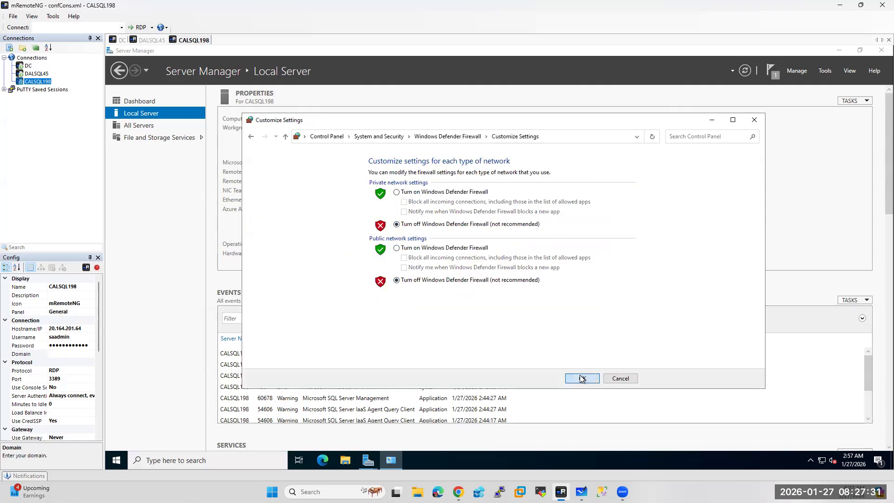
{"action": "left_click", "coordinate": [267, 240]}
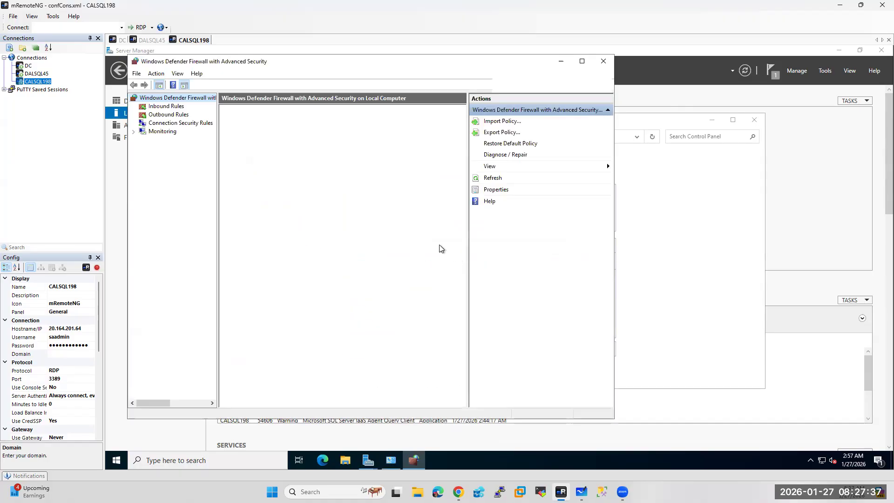
Start a new Port inbound rule for TCP 1433,1434,5022,3343, allowing connections on all profiles
{"action": "left_click", "coordinate": [161, 107]}
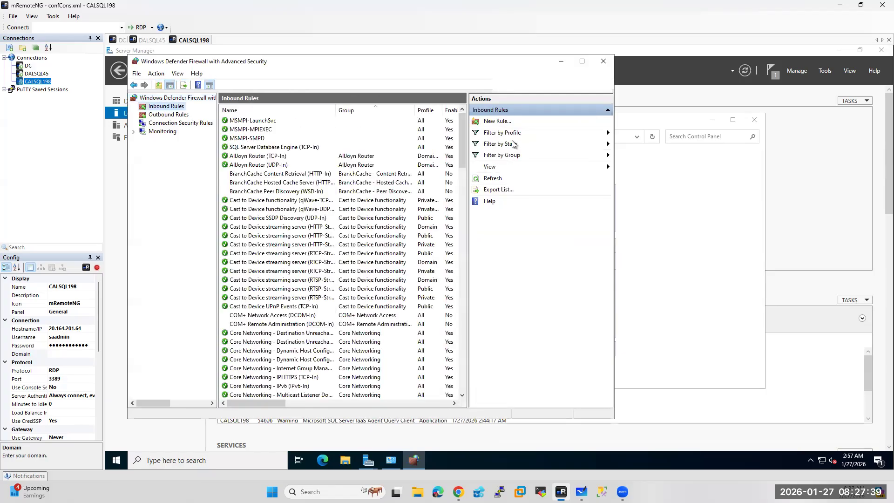
{"action": "right_click", "coordinate": [167, 111]}
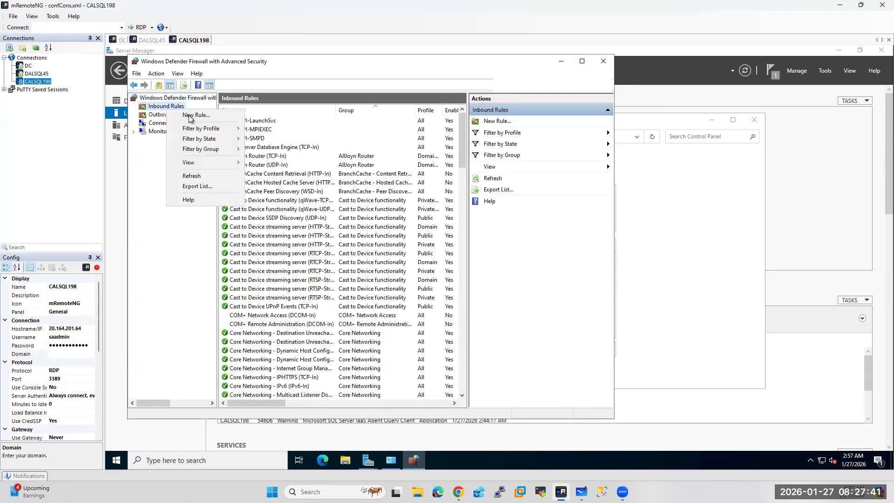
{"action": "left_click", "coordinate": [181, 114]}
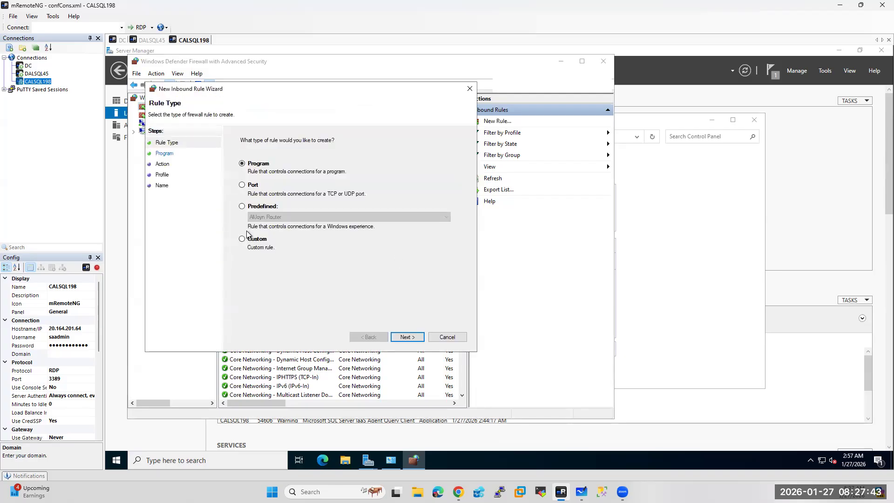
{"action": "left_click", "coordinate": [253, 186]}
{"action": "left_click", "coordinate": [408, 337]}
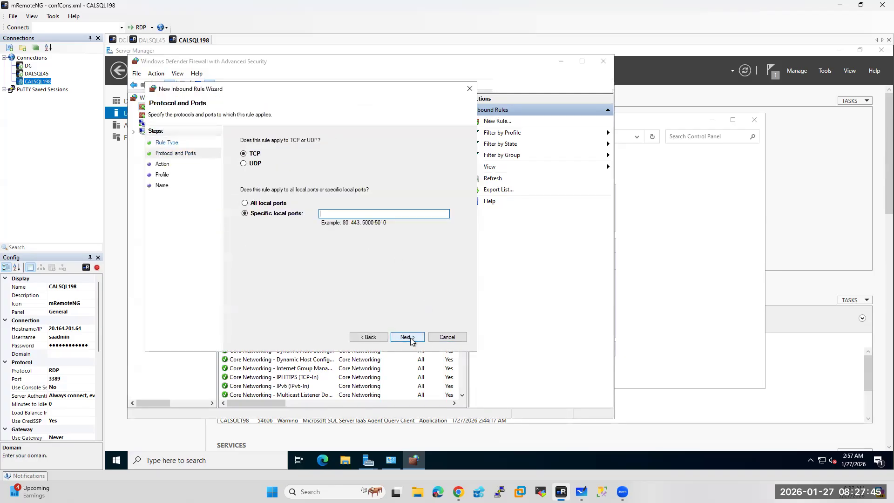
{"action": "type", "text": "1433,1434,5022"}
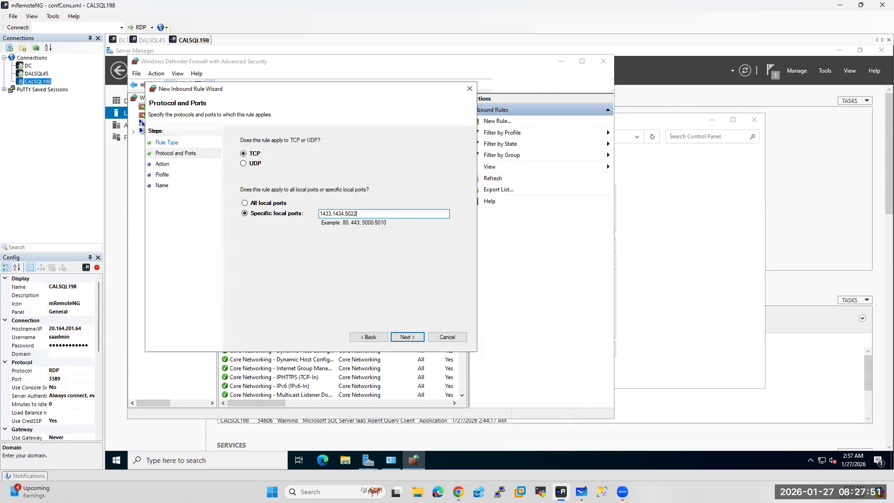
{"action": "type", "text": ",3343"}
{"action": "left_click", "coordinate": [412, 340]}
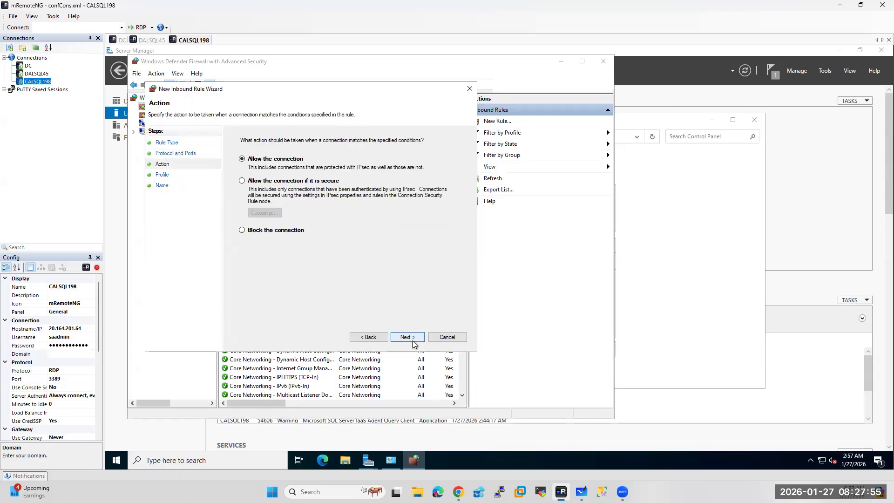
{"action": "left_click", "coordinate": [412, 340]}
{"action": "left_click", "coordinate": [411, 341]}
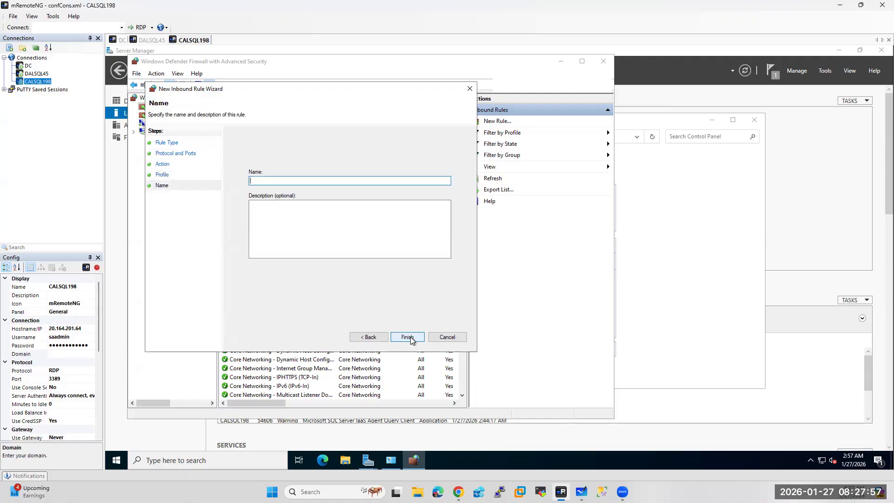
Name the rule SQL_ports, finish it, and close both firewall windows
{"action": "type", "text": "SQL_ports"}
{"action": "left_click", "coordinate": [407, 336]}
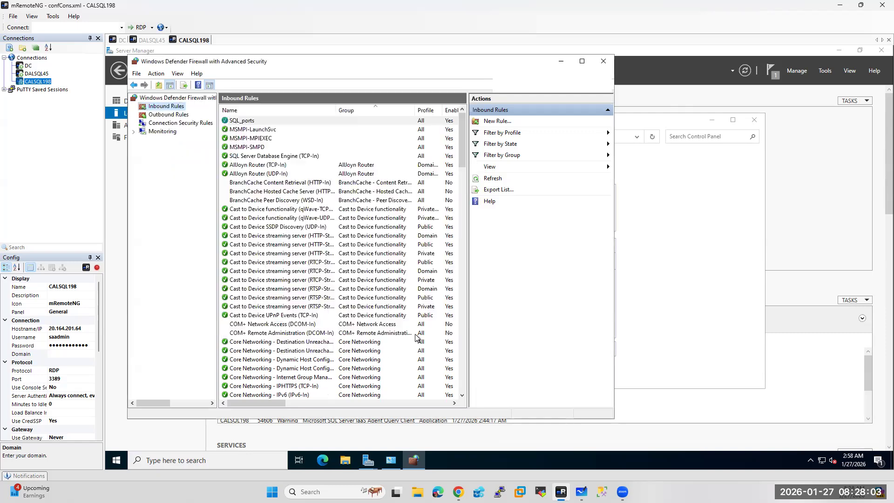
{"action": "left_click", "coordinate": [603, 61]}
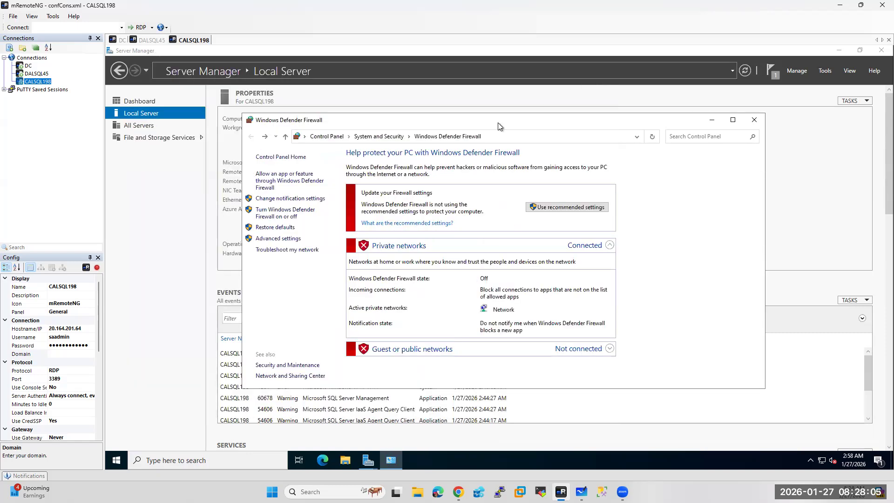
{"action": "left_click", "coordinate": [755, 120]}
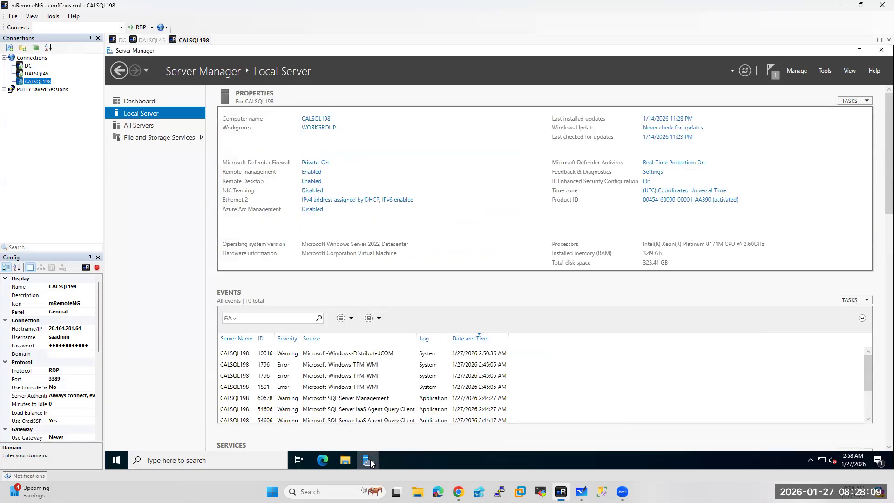
Check the roles installation wizard, glance at DALSQL45, then switch to DC and minimize its wizard
{"action": "mouse_move", "coordinate": [370, 461]}
{"action": "left_click", "coordinate": [424, 426]}
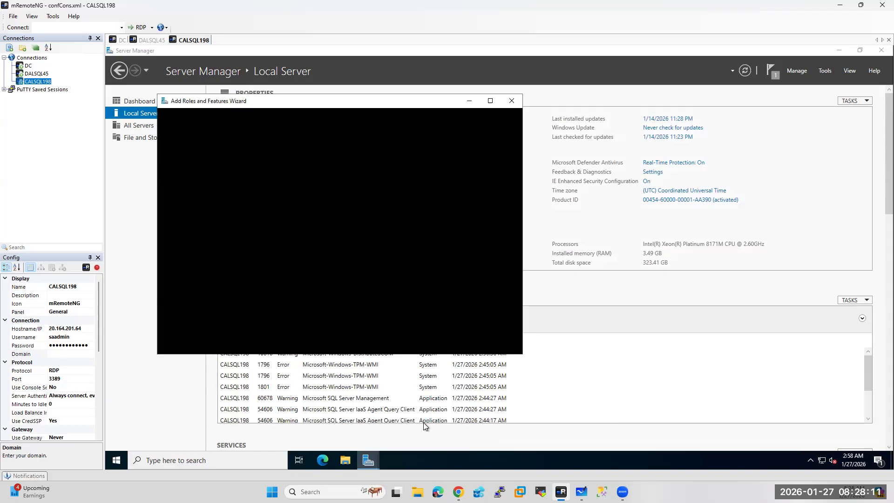
{"action": "left_click", "coordinate": [142, 41]}
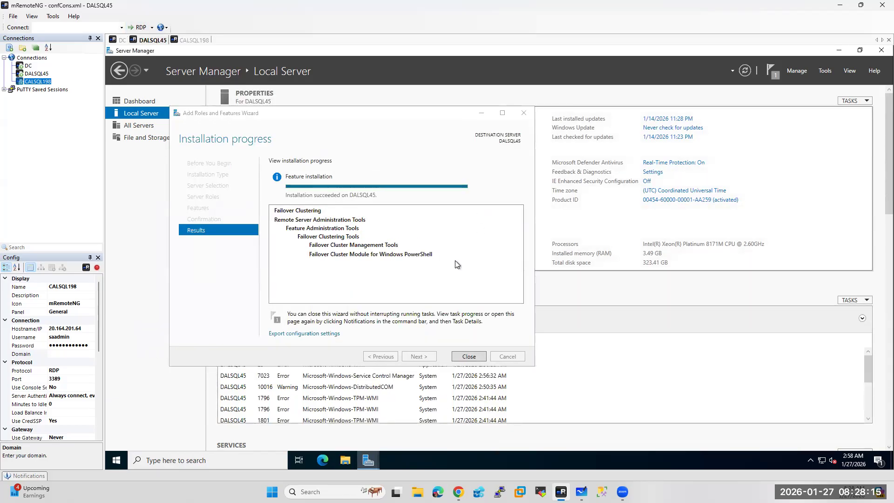
{"action": "left_click", "coordinate": [120, 41]}
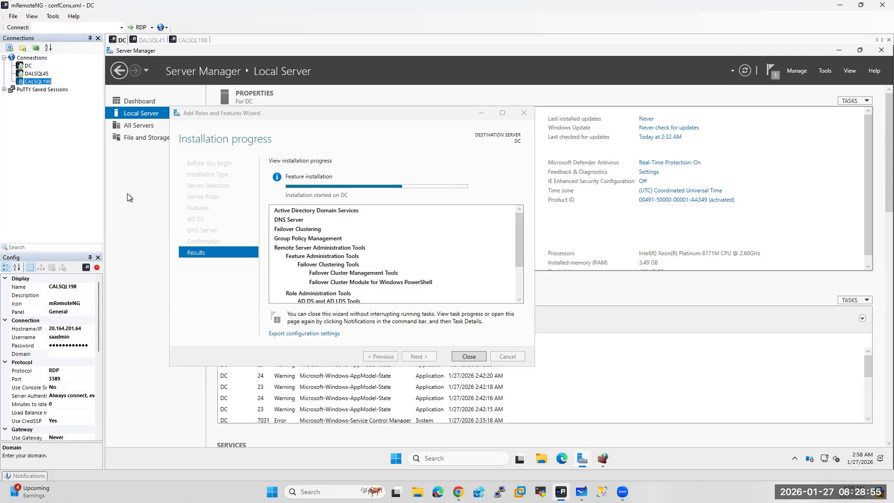
{"action": "left_click", "coordinate": [484, 113]}
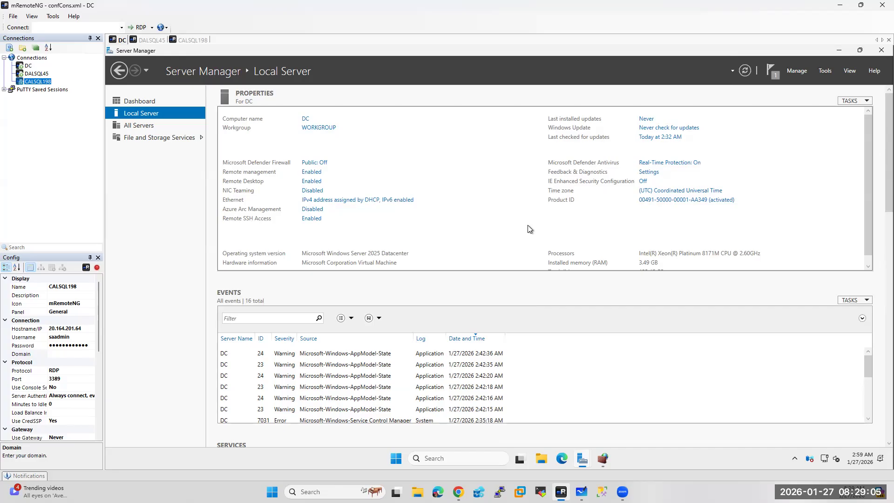
Browse to This PC > Windows (C:) on DC and create a new folder named Quorum
{"action": "left_click", "coordinate": [539, 461]}
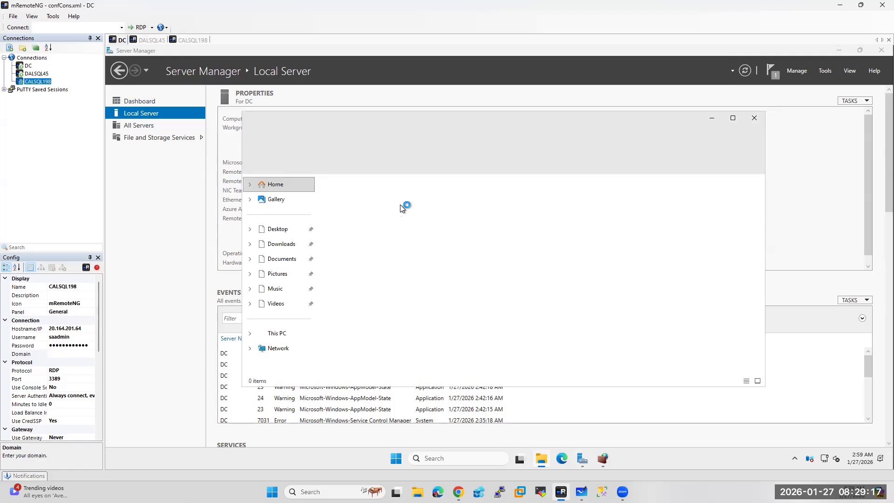
{"action": "left_click", "coordinate": [274, 333]}
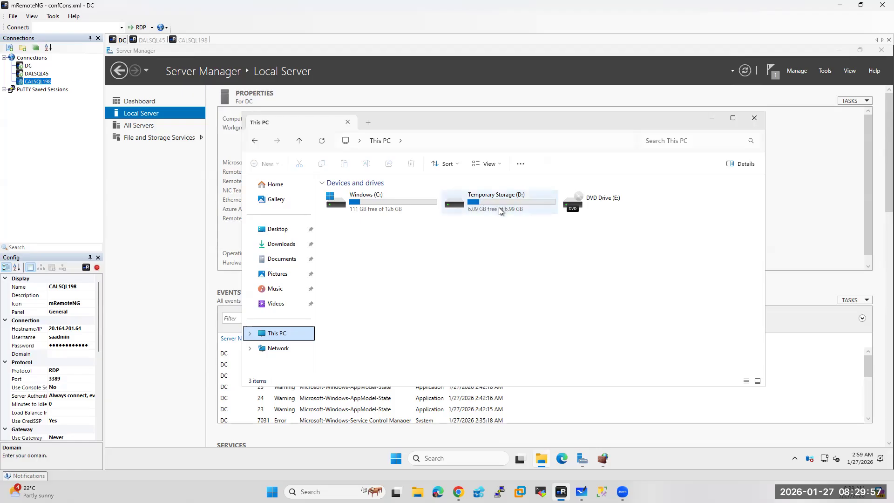
{"action": "mouse_move", "coordinate": [499, 208]}
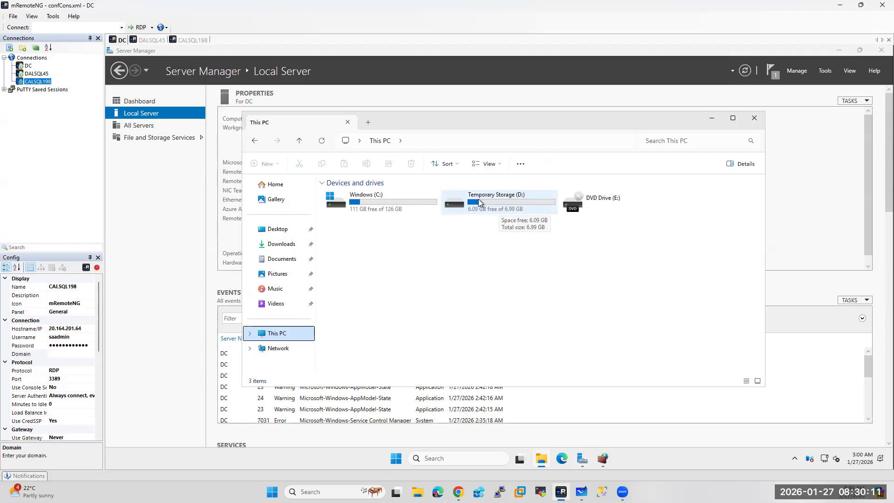
{"action": "double_click", "coordinate": [379, 202]}
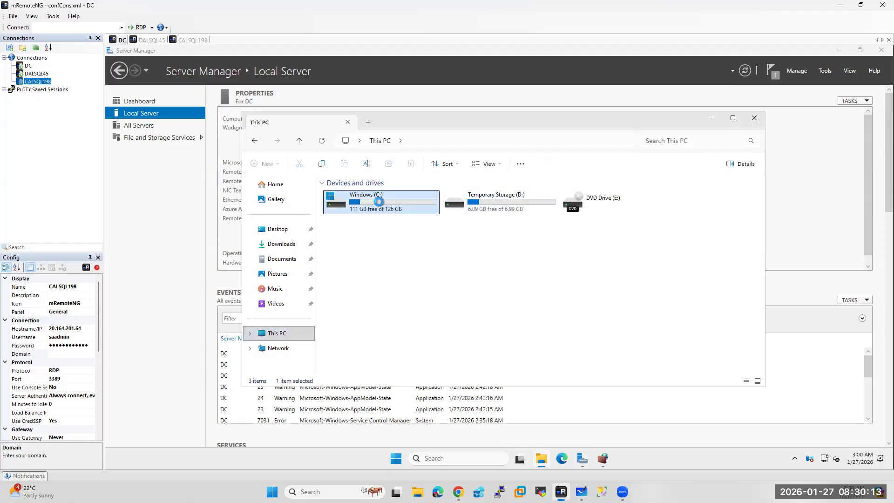
{"action": "right_click", "coordinate": [352, 339]}
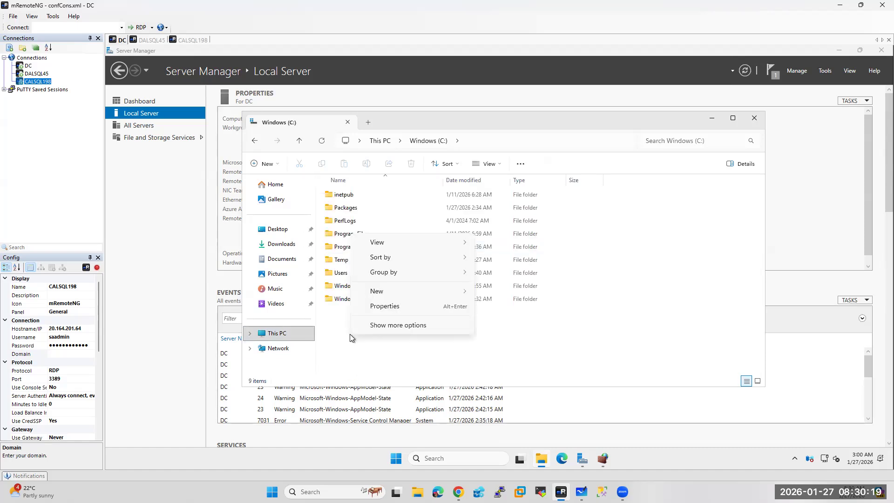
{"action": "mouse_move", "coordinate": [384, 293]}
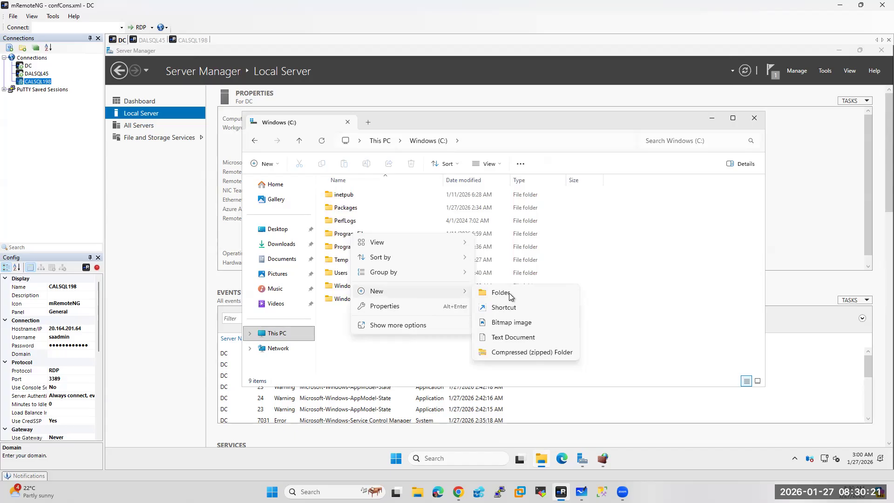
{"action": "left_click", "coordinate": [501, 293]}
{"action": "type", "text": "Q"}
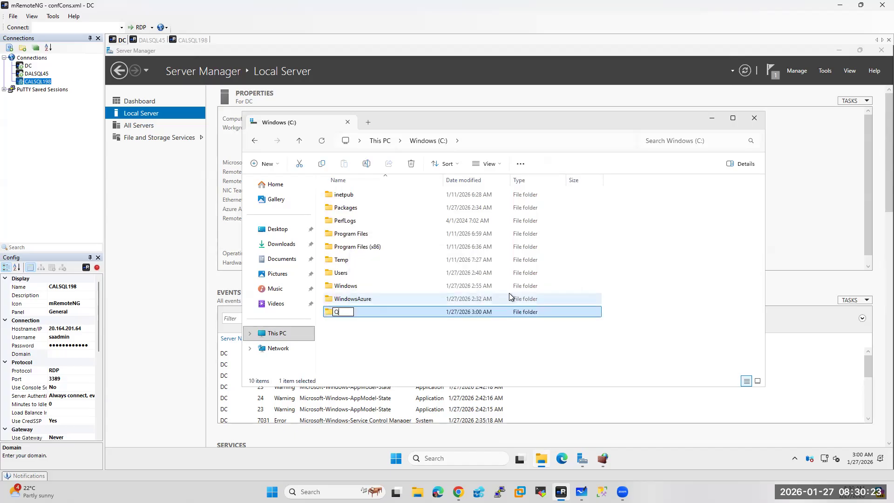
{"action": "type", "text": "uorum"}
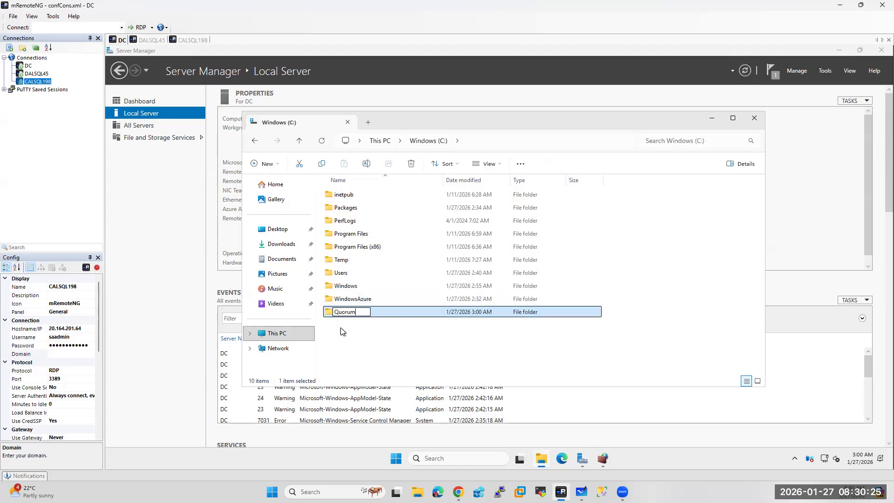
{"action": "left_click", "coordinate": [371, 347]}
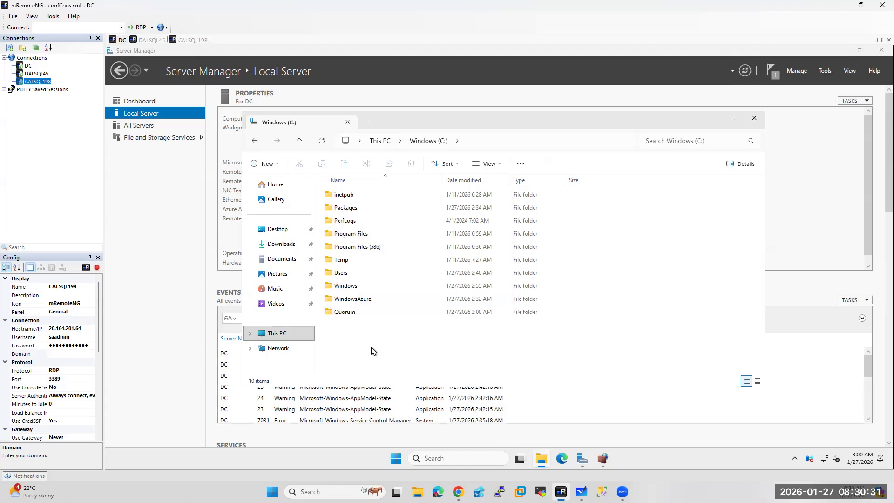
Minimize File Explorer and restore DC's Add Roles and Features installation progress window
{"action": "left_click", "coordinate": [711, 118]}
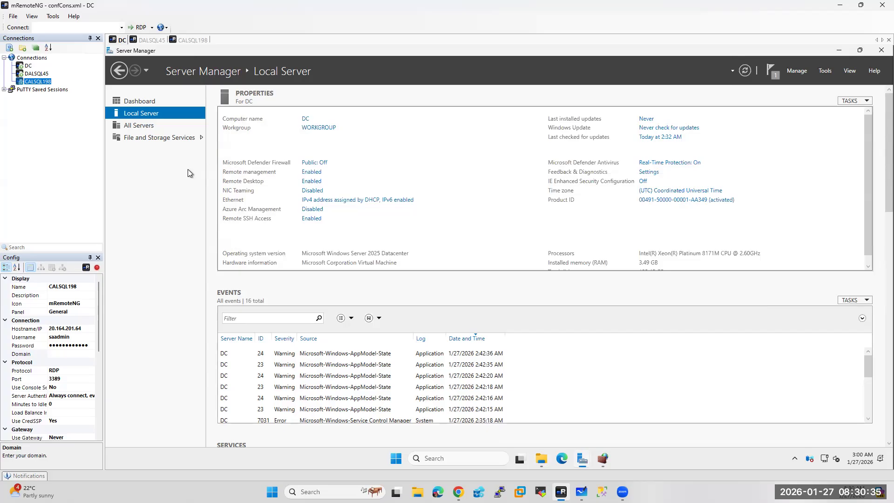
{"action": "mouse_move", "coordinate": [586, 463]}
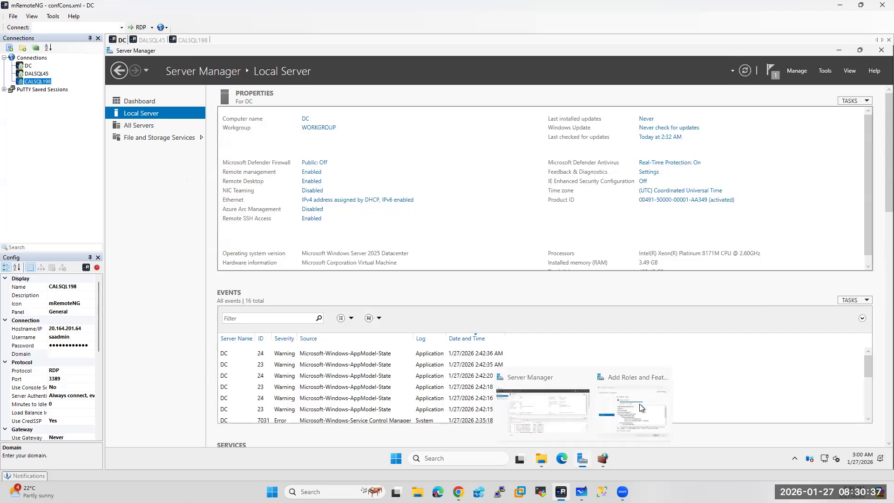
{"action": "left_click", "coordinate": [641, 401]}
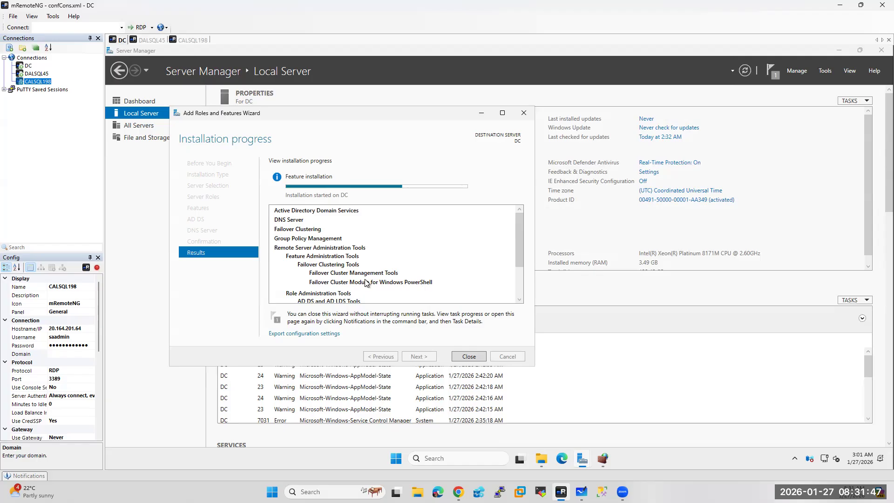
View the DC's drives under This PC, then switch to the Azure portal's Virtual machines list
{"action": "left_click", "coordinate": [542, 460]}
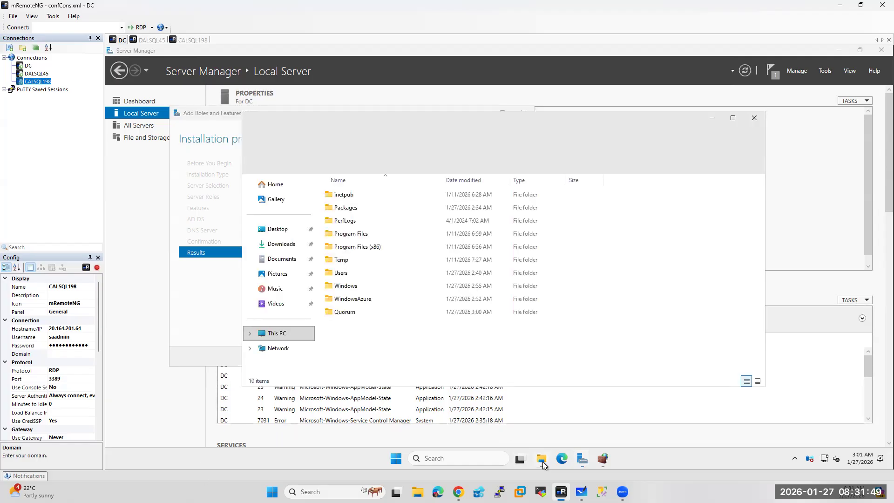
{"action": "left_click", "coordinate": [278, 334]}
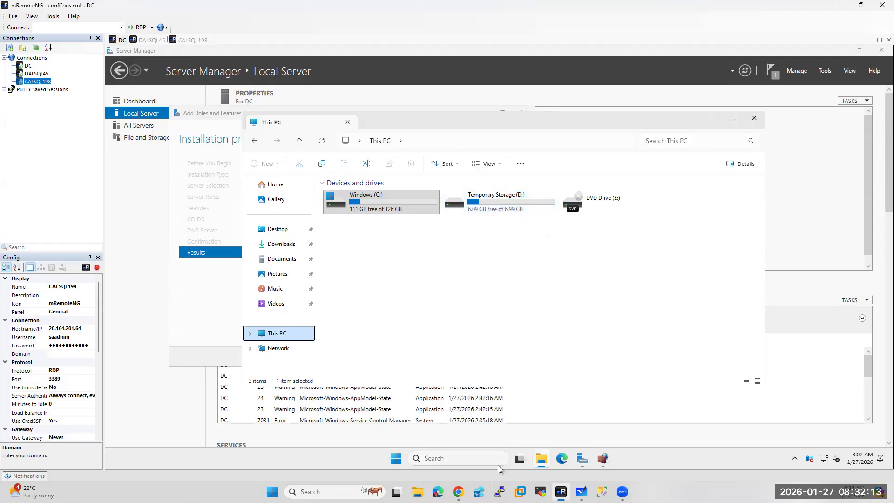
{"action": "left_click", "coordinate": [458, 492]}
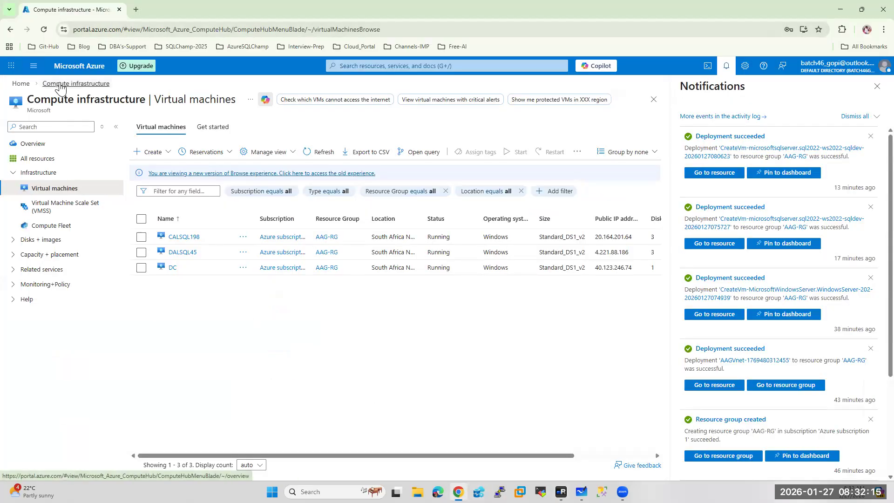
Start creating a new virtual machine in the Azure portal
{"action": "left_click", "coordinate": [874, 88]}
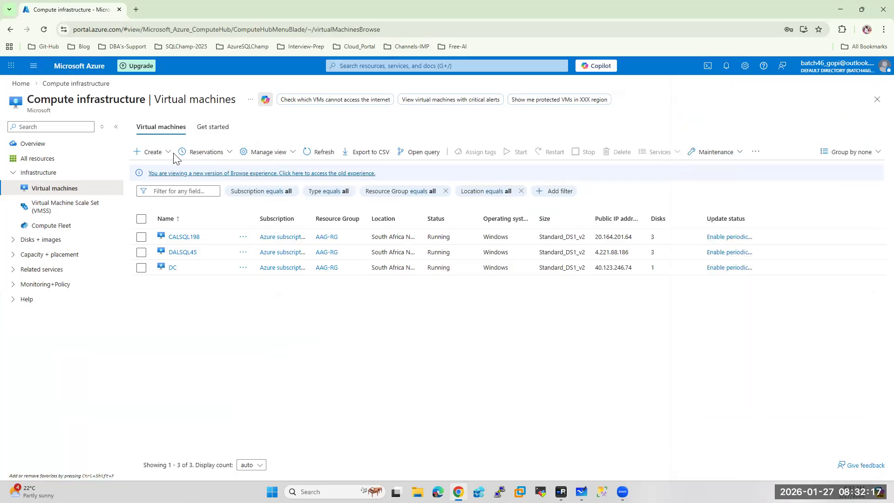
{"action": "left_click", "coordinate": [156, 152]}
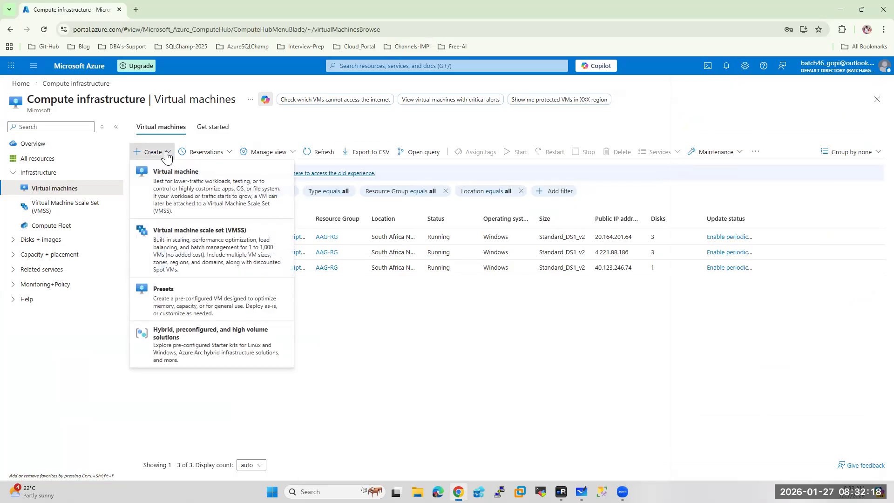
{"action": "left_click", "coordinate": [189, 191]}
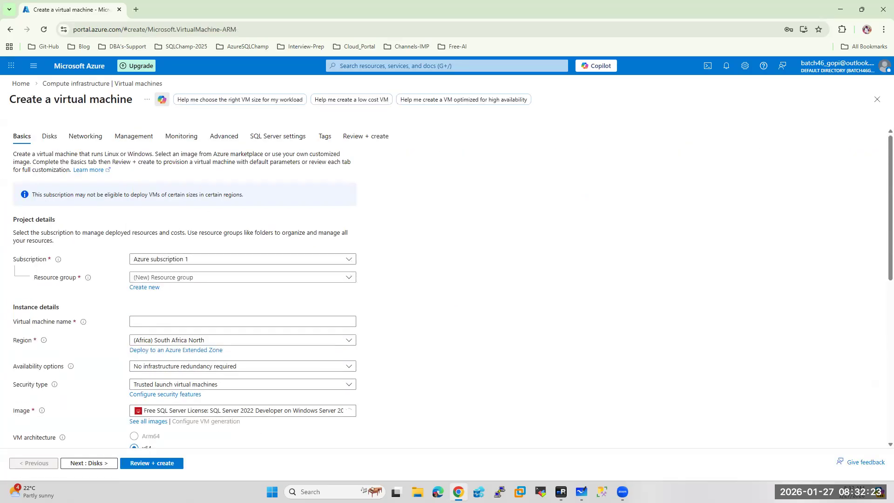
{"action": "scroll", "coordinate": [276, 300], "scroll_direction": "down", "scroll_amount": 4}
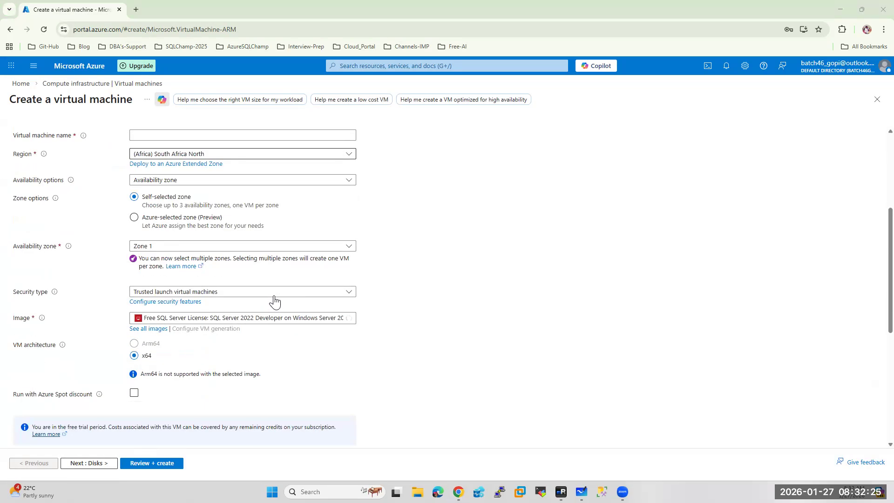
{"action": "scroll", "coordinate": [191, 333], "scroll_direction": "down", "scroll_amount": 4}
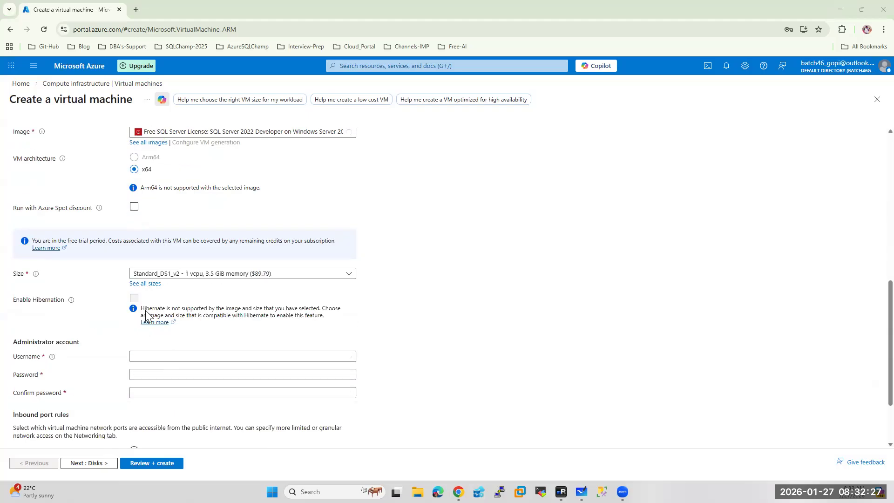
Review all VM sizes, including unavailable ones, then return to the mRemoteNG DC session
{"action": "left_click", "coordinate": [146, 283]}
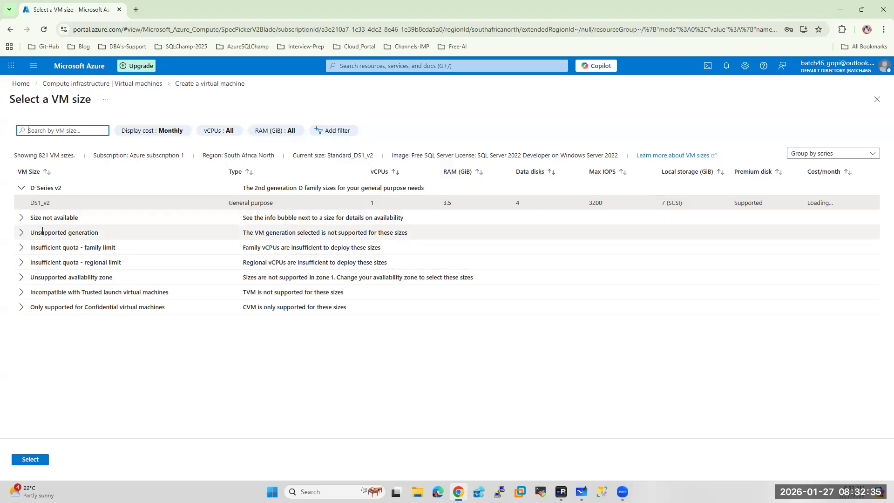
{"action": "left_click", "coordinate": [21, 222]}
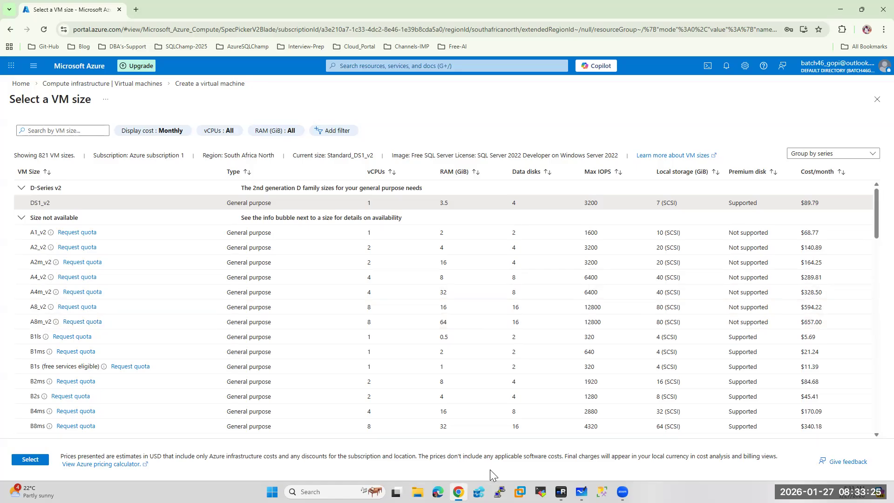
{"action": "left_click", "coordinate": [561, 491]}
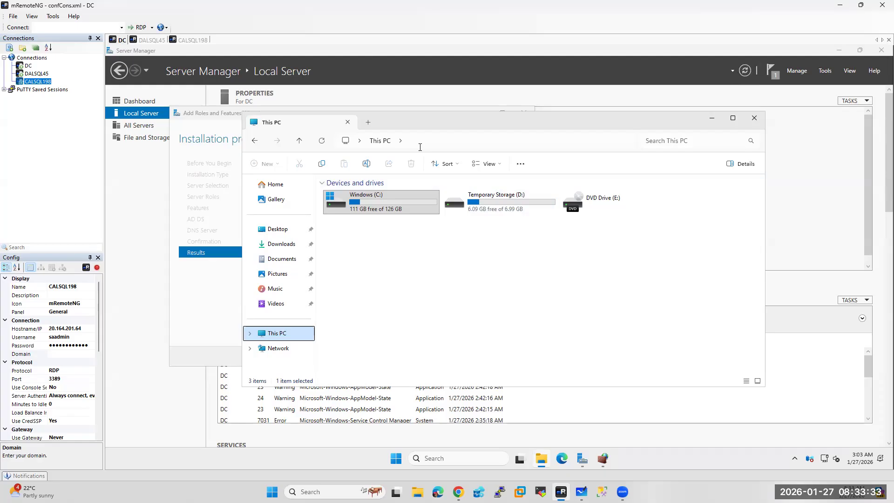
On DALSQL45, browse D:\tempDb in File Explorer, then switch to the CALSQL198 session
{"action": "left_click", "coordinate": [154, 40]}
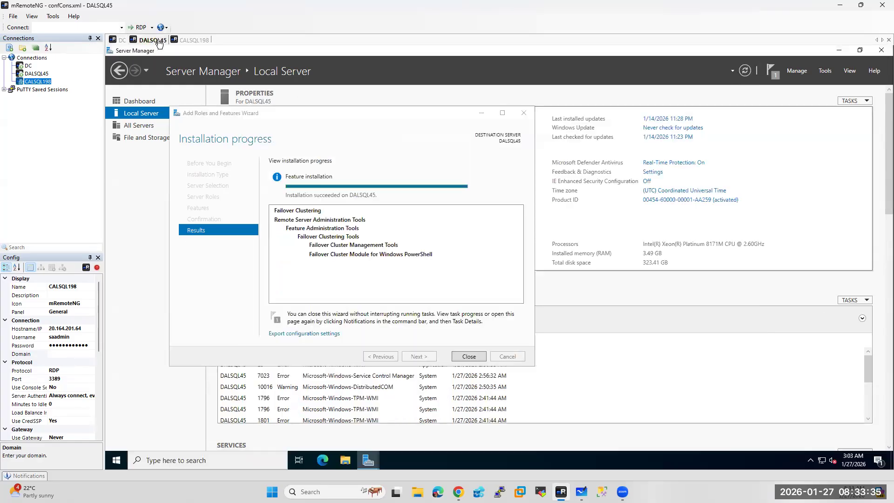
{"action": "left_click", "coordinate": [347, 462]}
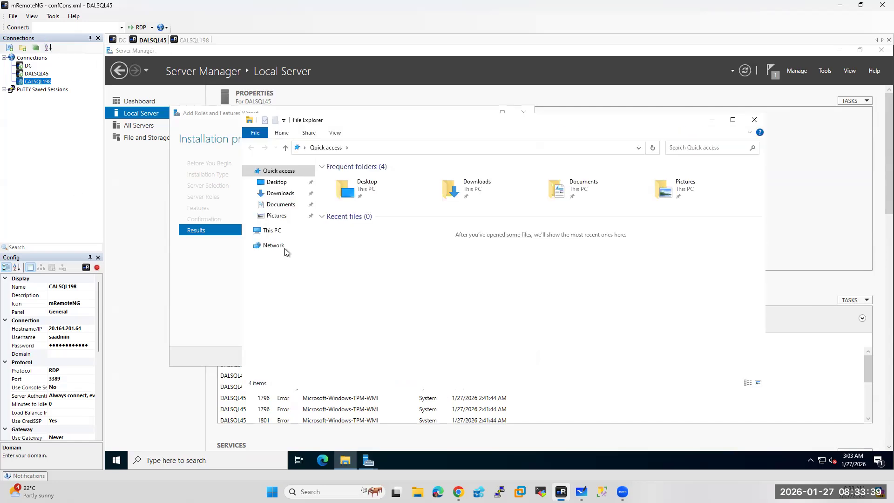
{"action": "left_click", "coordinate": [271, 233]}
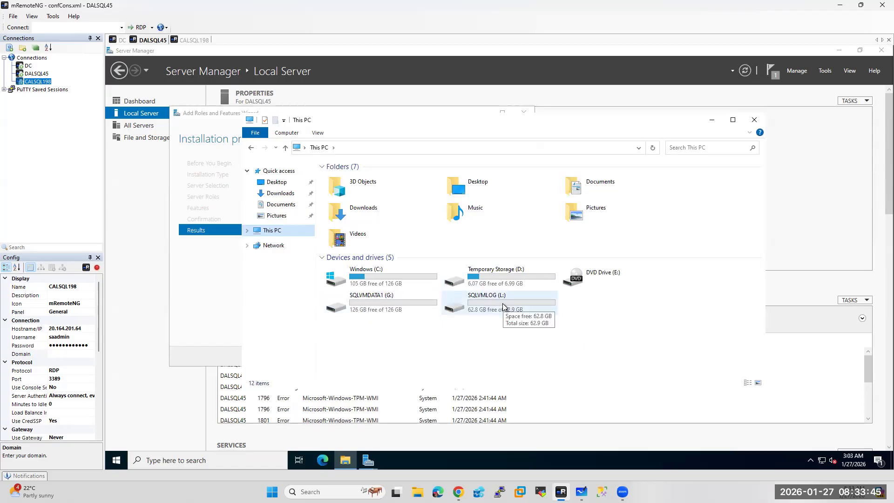
{"action": "left_click", "coordinate": [493, 275]}
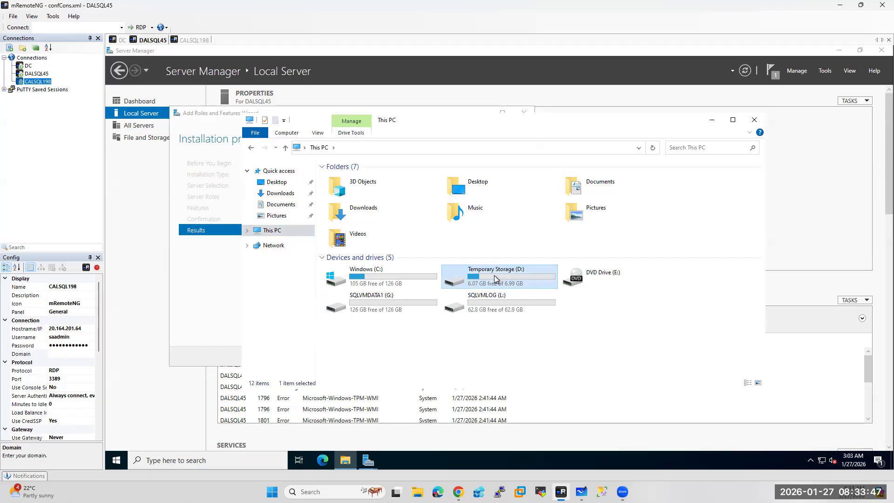
{"action": "double_click", "coordinate": [494, 275]}
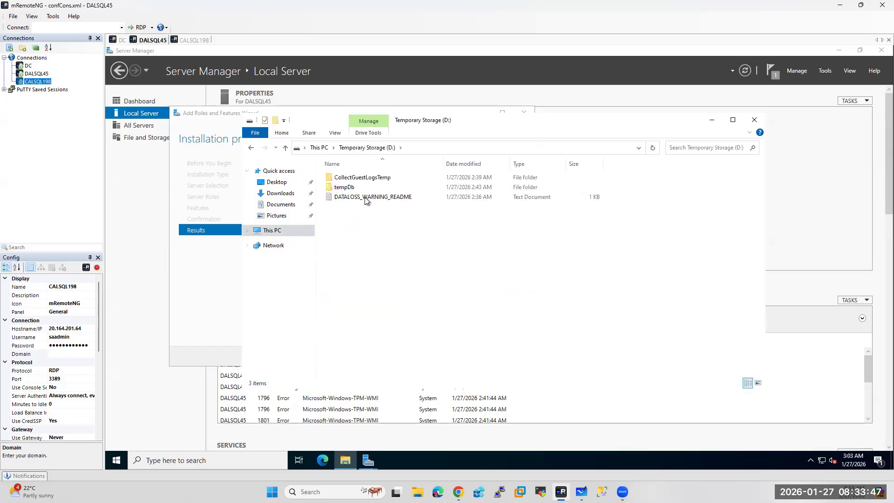
{"action": "double_click", "coordinate": [343, 187]}
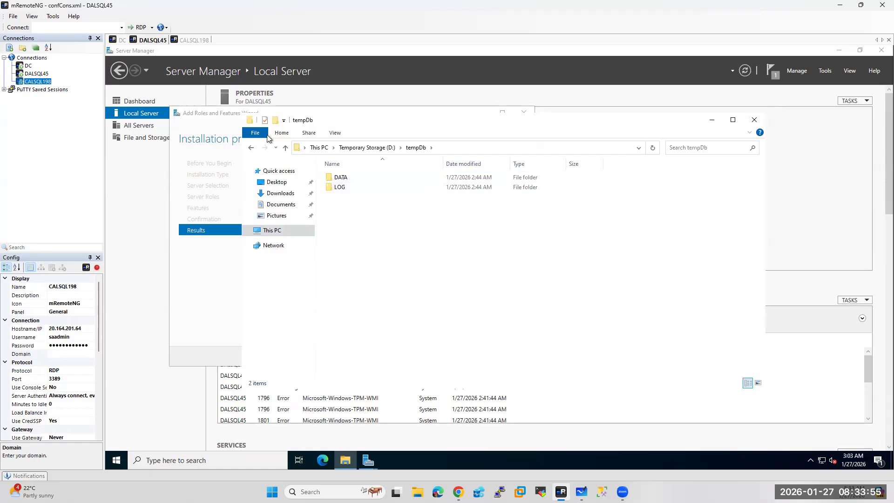
{"action": "left_click", "coordinate": [201, 41]}
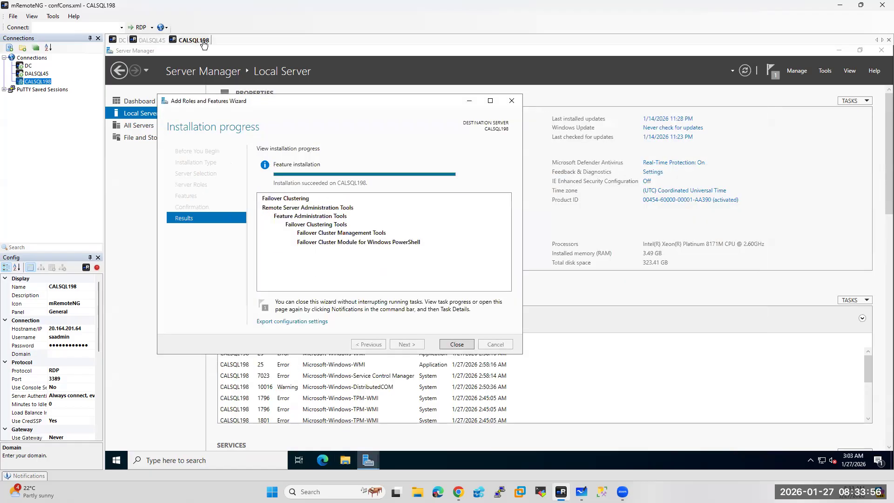
Close CALSQL198's finished Failover Clustering wizard and view its drives in This PC
{"action": "left_click", "coordinate": [458, 345]}
{"action": "left_click", "coordinate": [353, 459]}
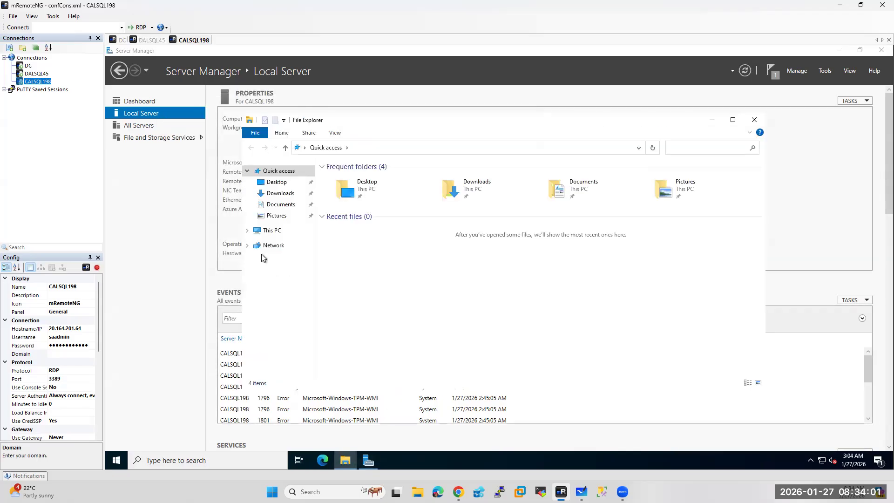
{"action": "left_click", "coordinate": [273, 230]}
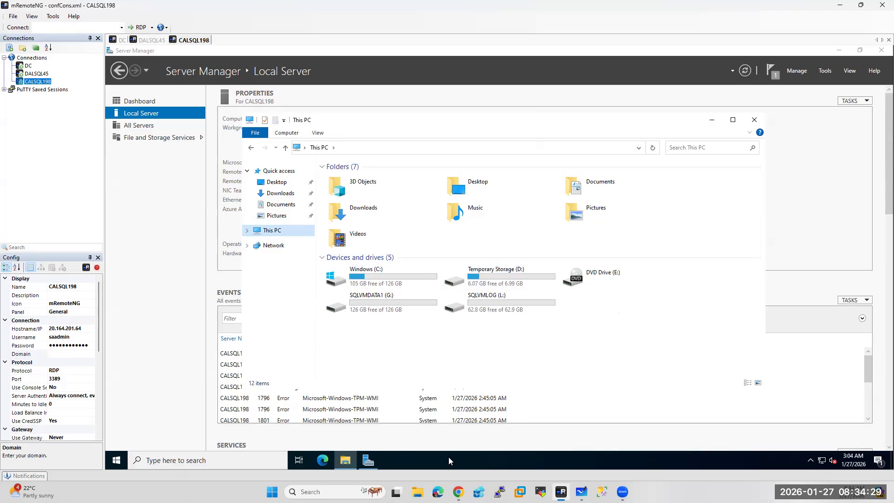
On DC, close the completed roles install wizard and open Server Manager's notifications
{"action": "mouse_move", "coordinate": [458, 491]}
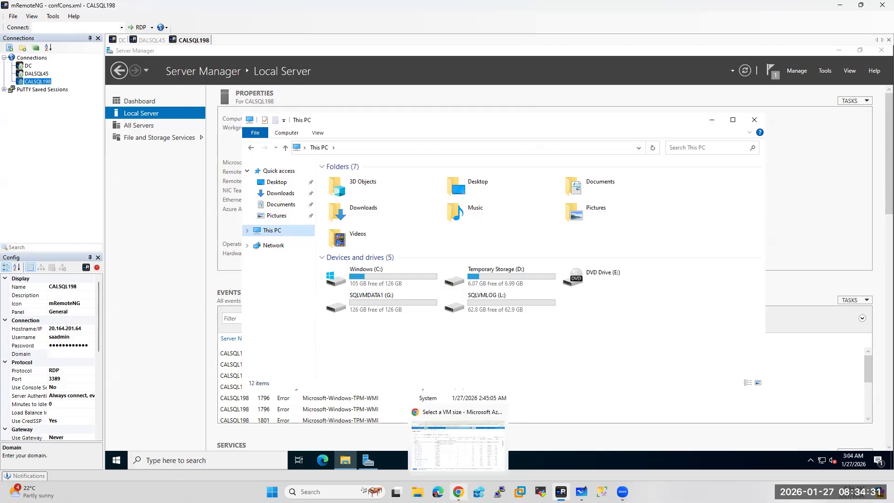
{"action": "left_click", "coordinate": [120, 41]}
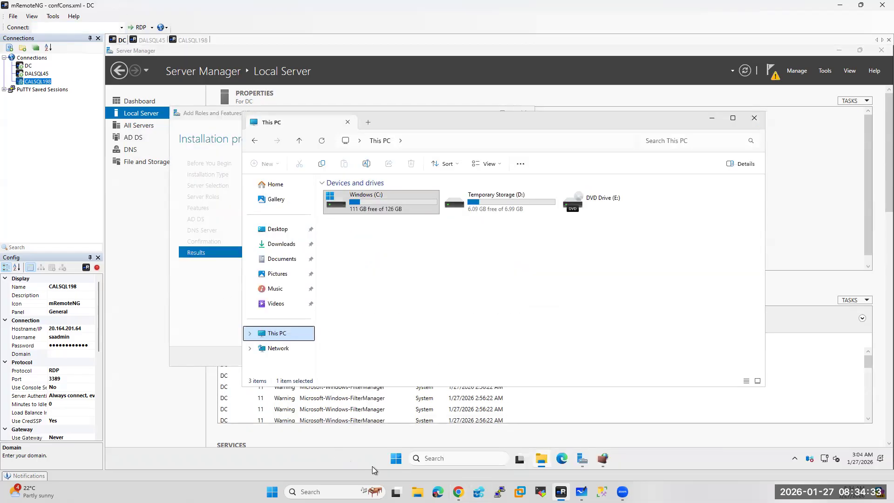
{"action": "mouse_move", "coordinate": [594, 446]}
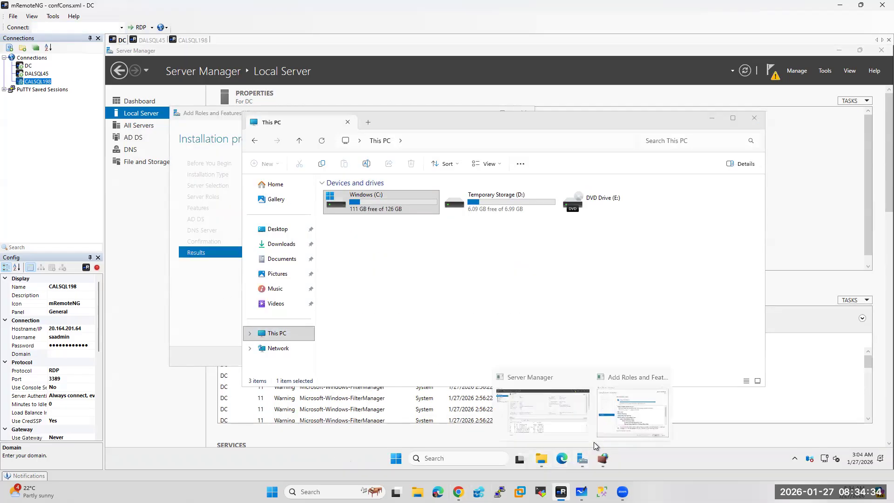
{"action": "left_click", "coordinate": [629, 404]}
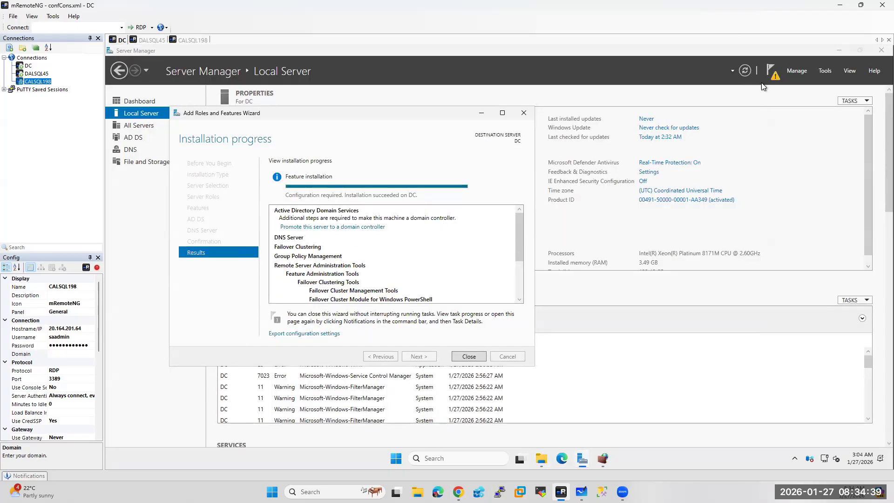
{"action": "left_click", "coordinate": [478, 357]}
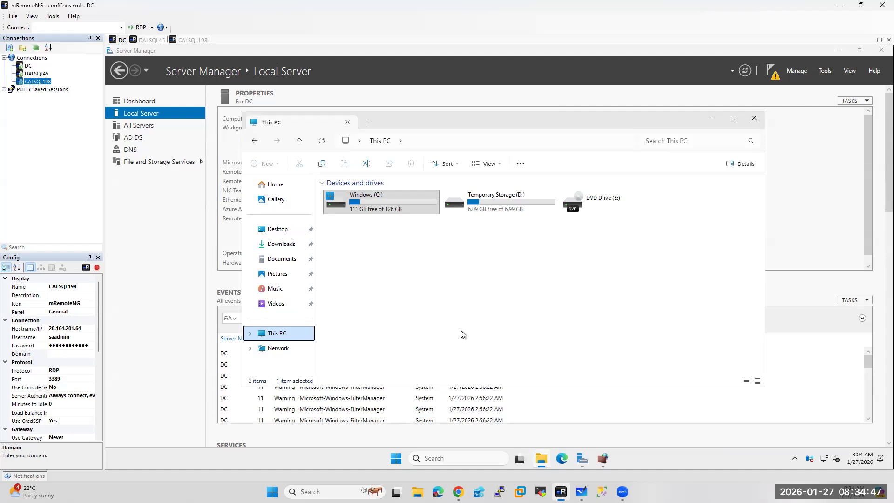
{"action": "left_click", "coordinate": [774, 77]}
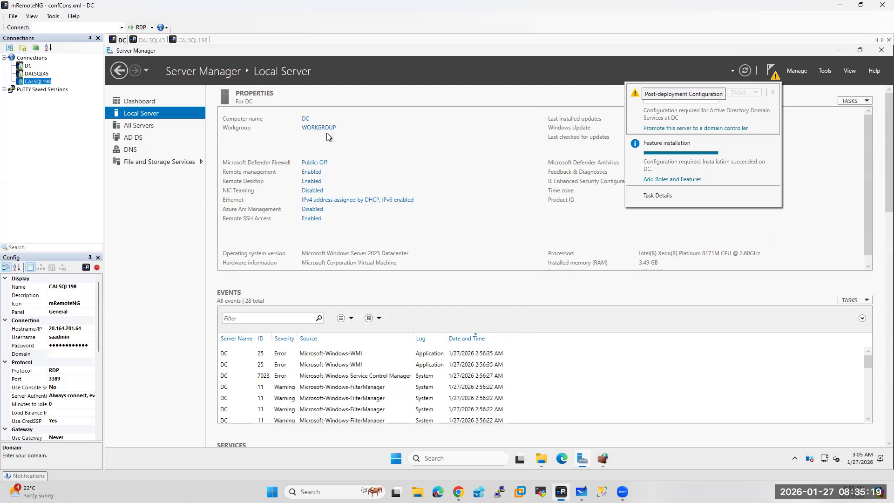
Begin promoting DC as a new forest with root domain sa.com
{"action": "left_click", "coordinate": [664, 128]}
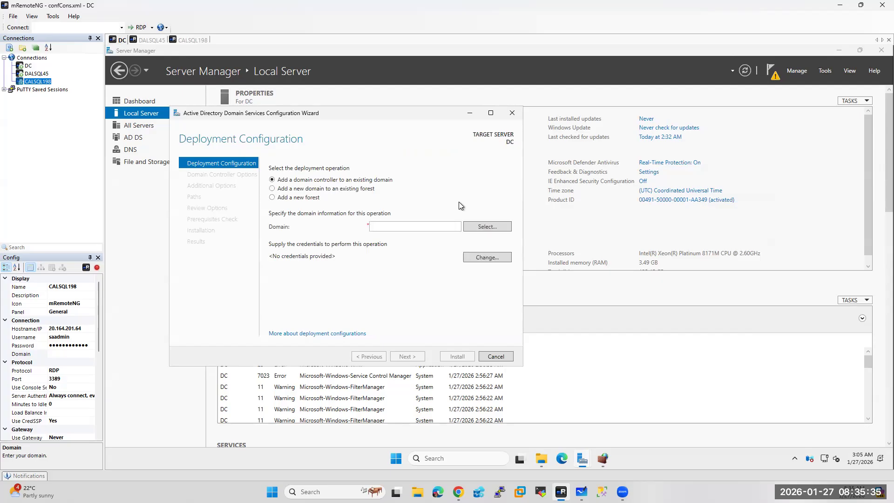
{"action": "left_click", "coordinate": [280, 199]}
{"action": "left_click", "coordinate": [392, 226]}
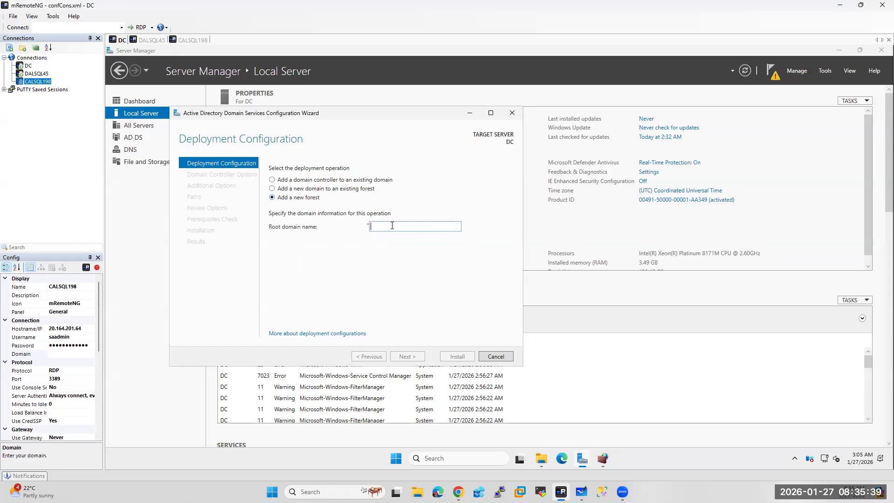
{"action": "type", "text": "s"}
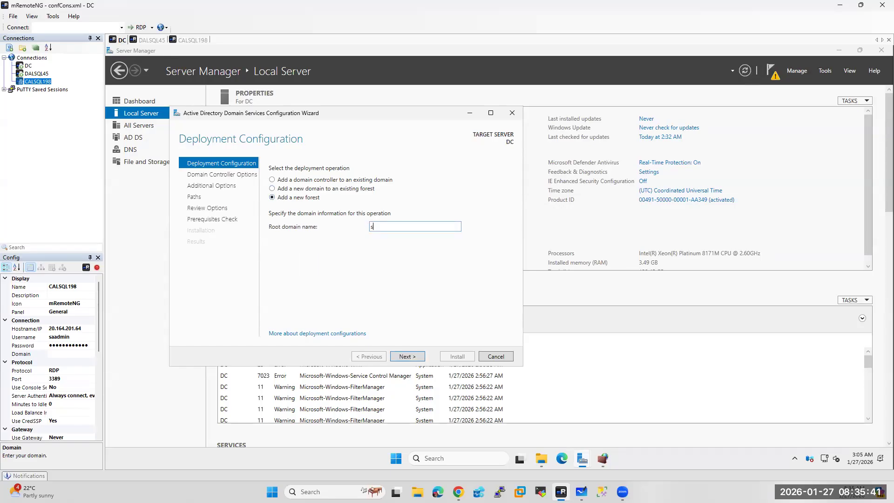
{"action": "type", "text": "a.com"}
{"action": "left_click", "coordinate": [408, 357]}
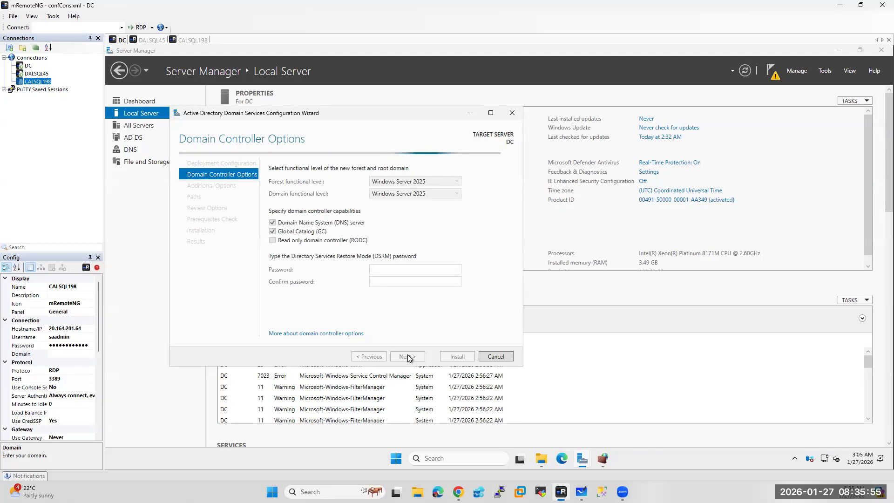
Enter and confirm the DSRM password, then continue past DNS Options without delegation
{"action": "left_click", "coordinate": [394, 268]}
{"action": "type", "text": "•••••••••••"}
{"action": "key", "text": "Tab"}
{"action": "type", "text": "••••••••"}
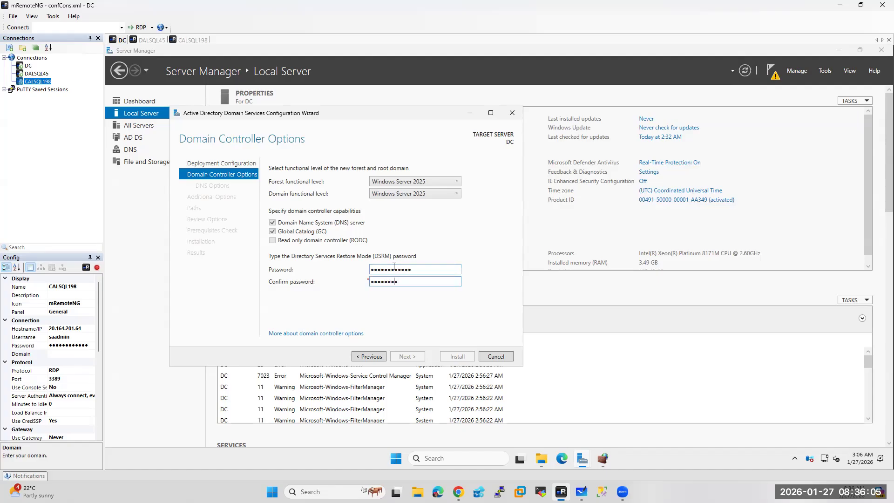
{"action": "type", "text": "••••"}
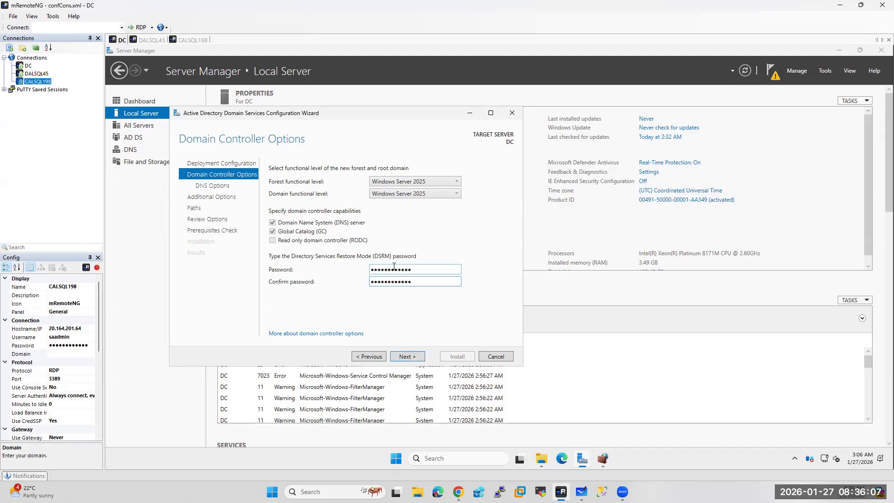
{"action": "left_click", "coordinate": [407, 357]}
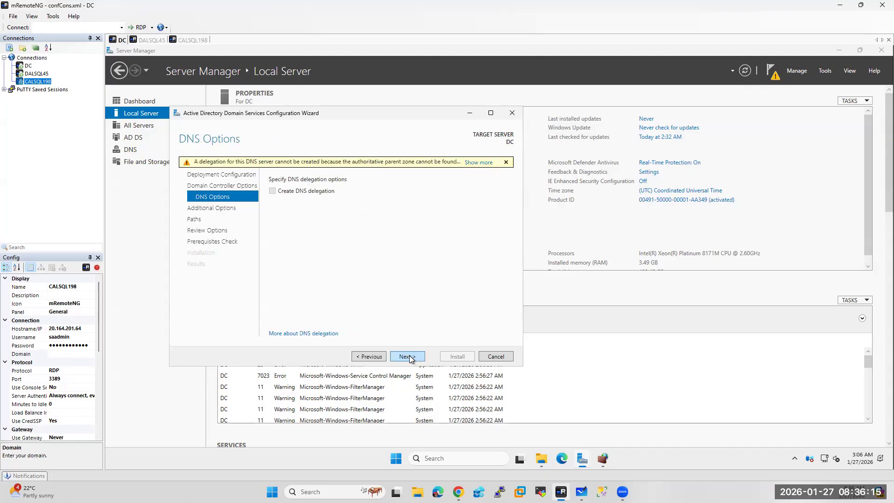
{"action": "left_click", "coordinate": [410, 357]}
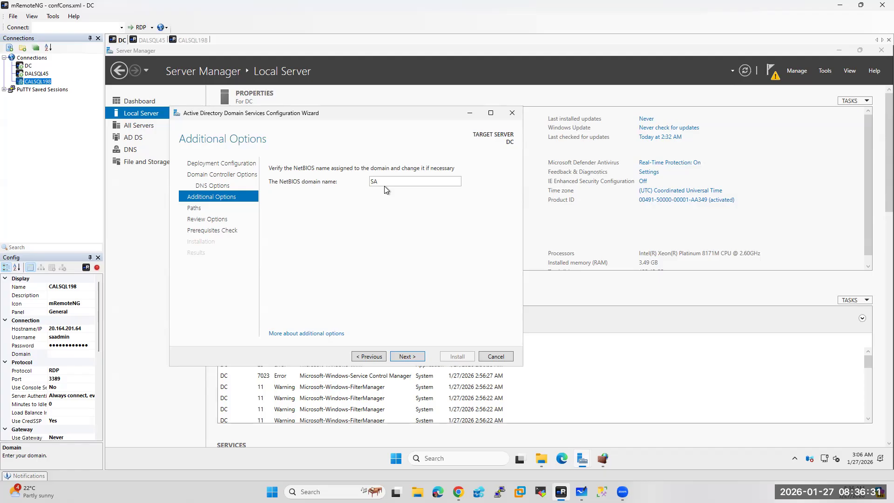
Accept NetBIOS name SA and default paths, pass prerequisite checks, and install the domain controller
{"action": "left_click", "coordinate": [414, 357]}
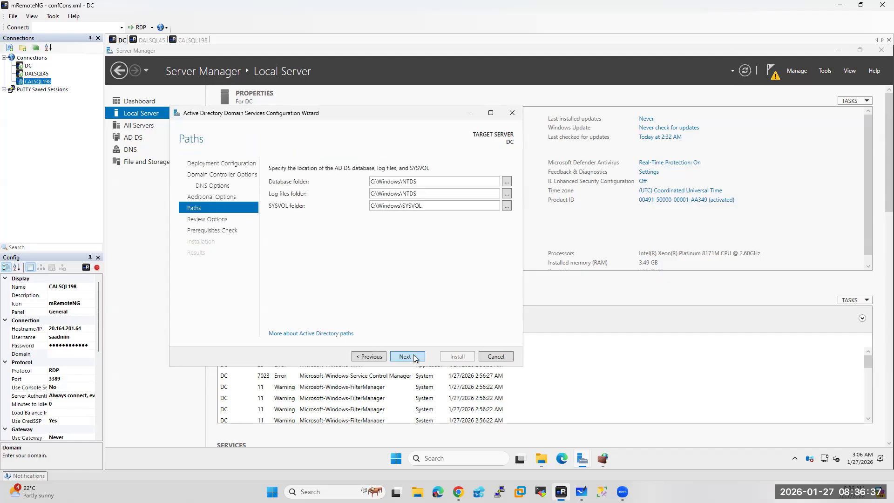
{"action": "left_click", "coordinate": [414, 357]}
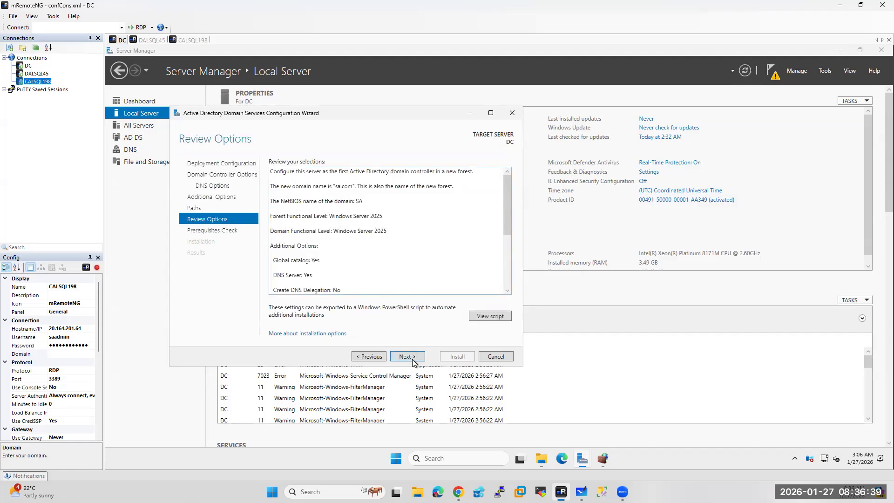
{"action": "left_click", "coordinate": [408, 356]}
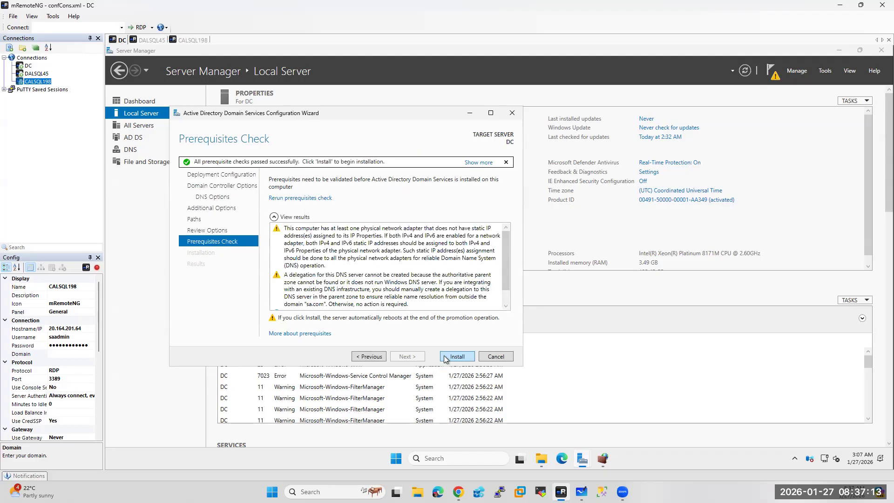
{"action": "left_click", "coordinate": [462, 358]}
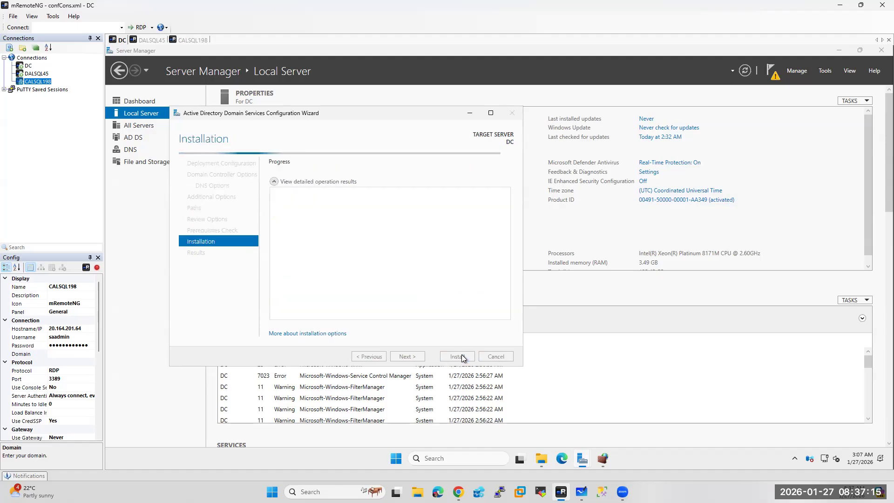
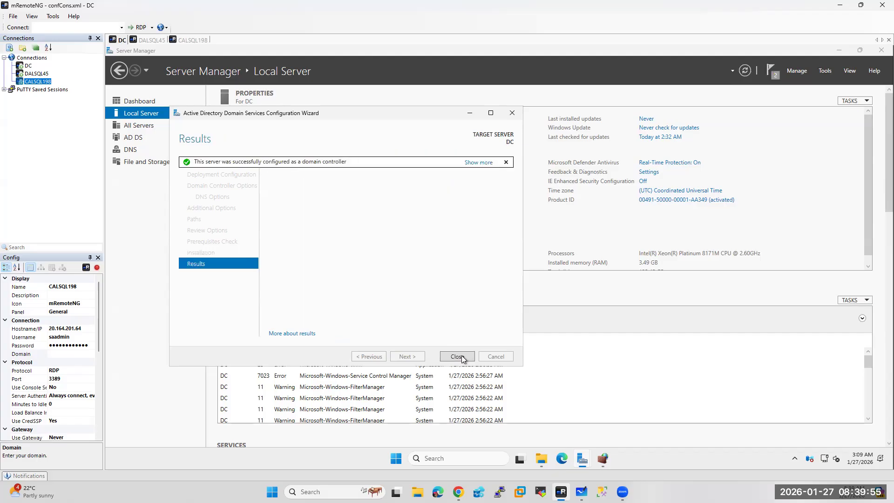
Close the DC promotion results and the sign-out notice, then select DC in Connections
{"action": "left_click", "coordinate": [458, 356]}
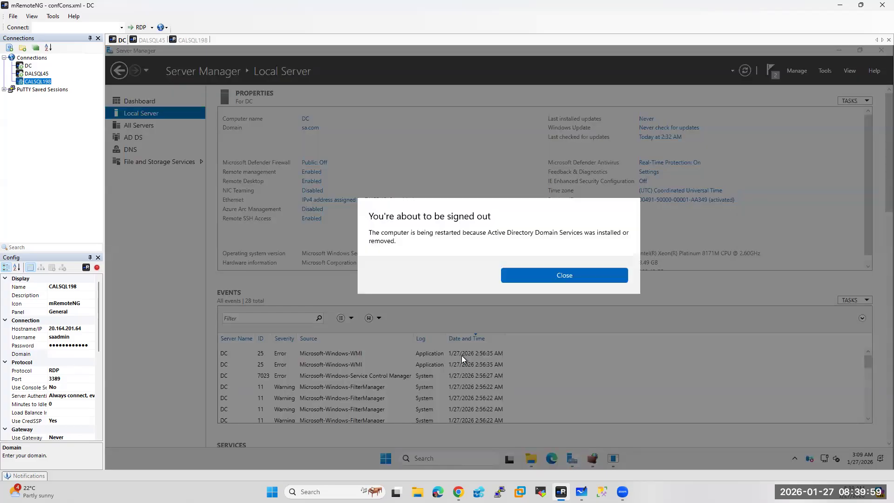
{"action": "left_click", "coordinate": [558, 277]}
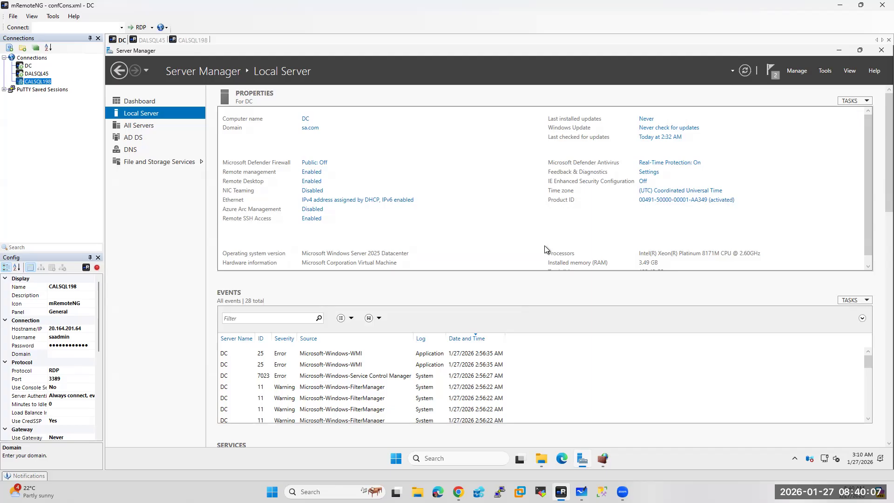
{"action": "left_click", "coordinate": [29, 67]}
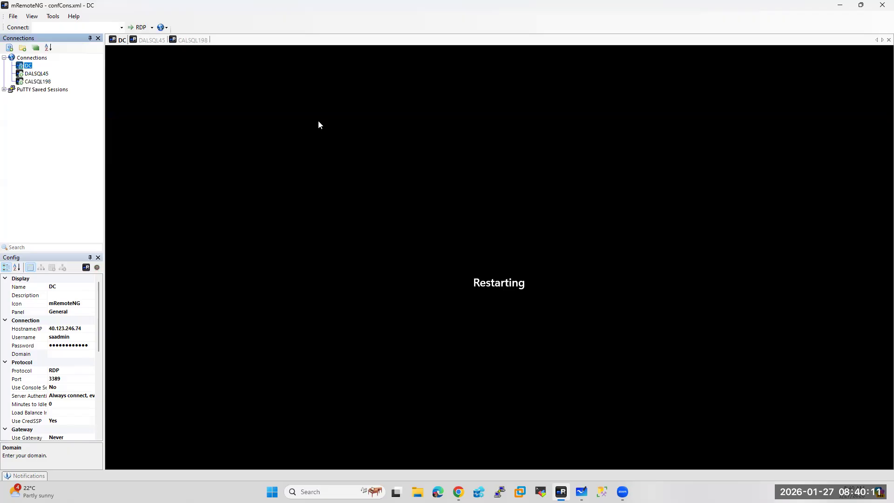
Enter sa.com as the DC connection's domain, then move through DALSQL45 to CALSQL198
{"action": "left_click", "coordinate": [57, 354]}
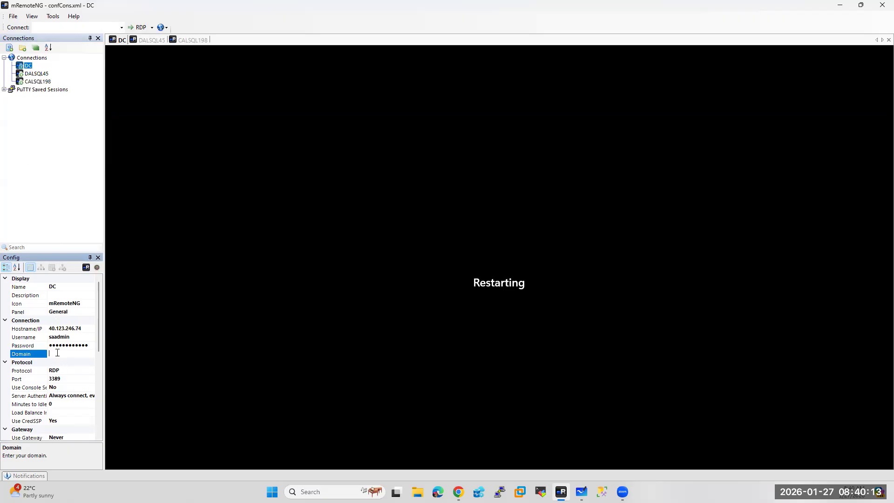
{"action": "type", "text": "sa.com"}
{"action": "left_click", "coordinate": [32, 74]}
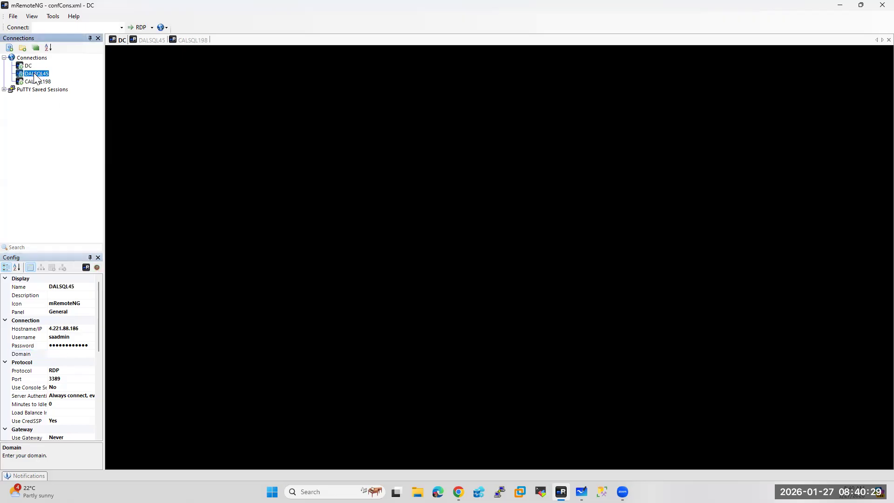
{"action": "left_click", "coordinate": [35, 82]}
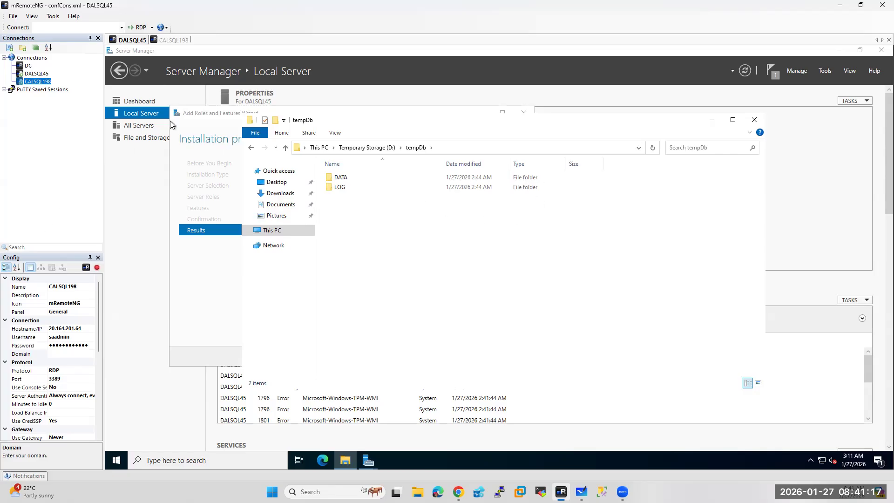
Reconnect to DC, put its tab first, and switch to the Azure portal in Chrome
{"action": "double_click", "coordinate": [27, 66]}
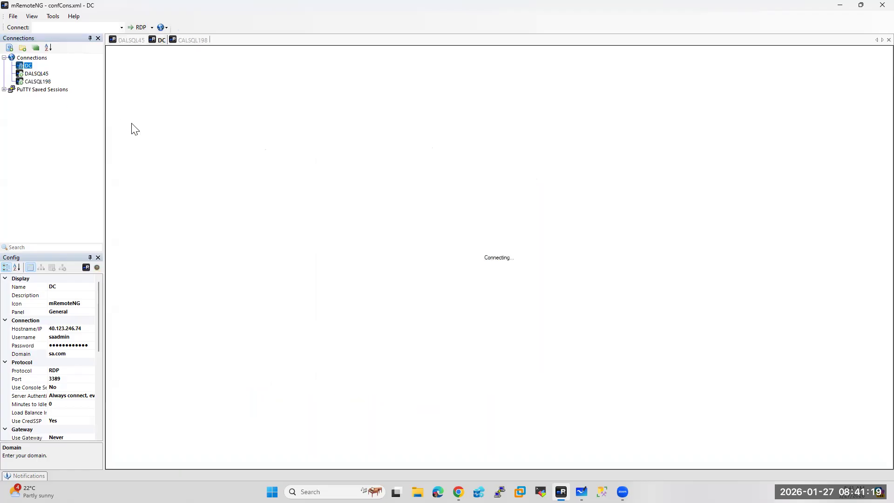
{"action": "left_click_drag", "start_coordinate": [157, 40], "coordinate": [125, 43]}
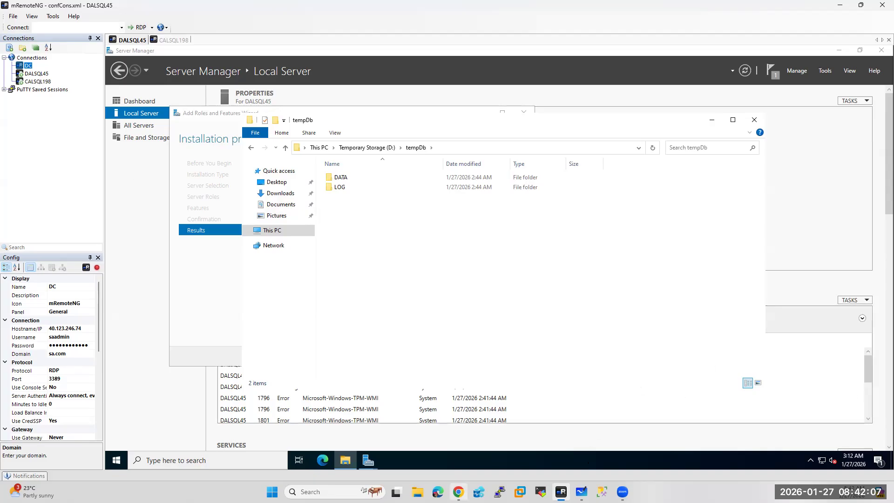
{"action": "left_click", "coordinate": [458, 491]}
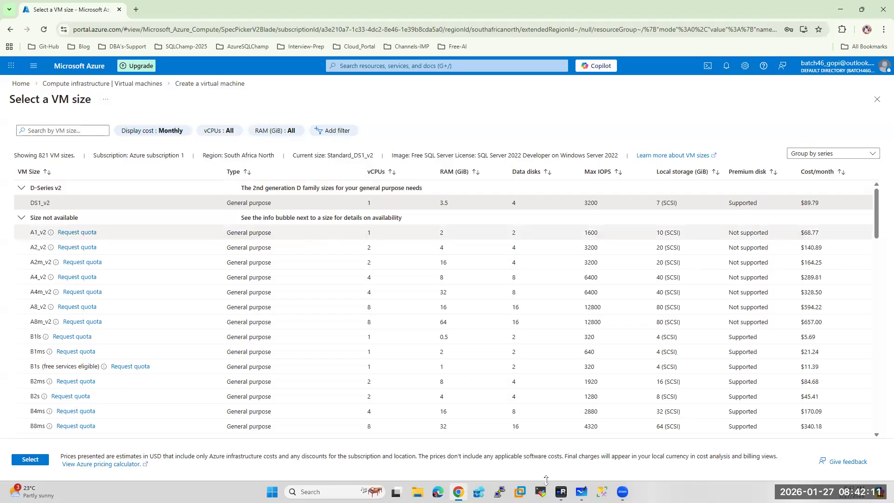
Open the DC virtual machine in Azure and copy its private IP 10.2.1.4
{"action": "left_click", "coordinate": [561, 492]}
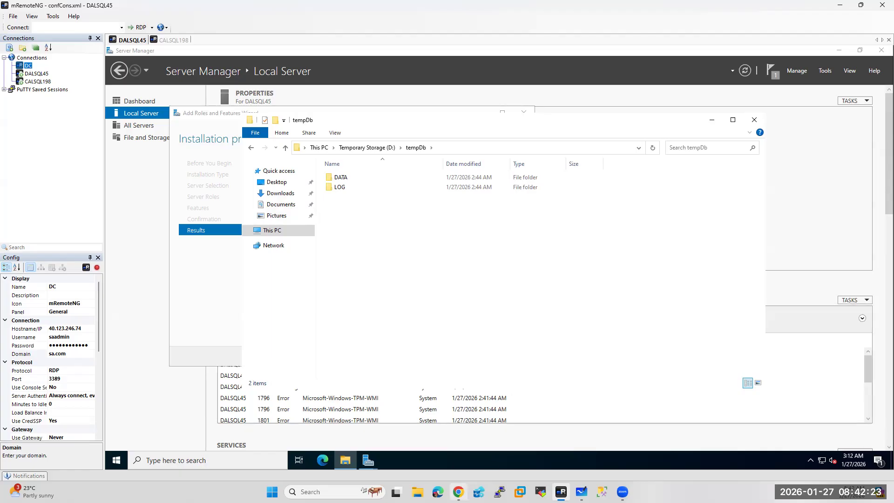
{"action": "left_click", "coordinate": [458, 492]}
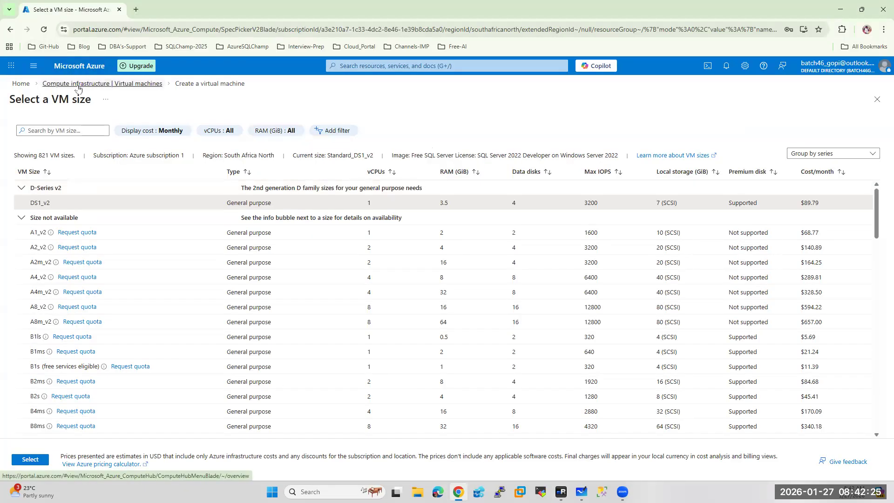
{"action": "left_click", "coordinate": [76, 69]}
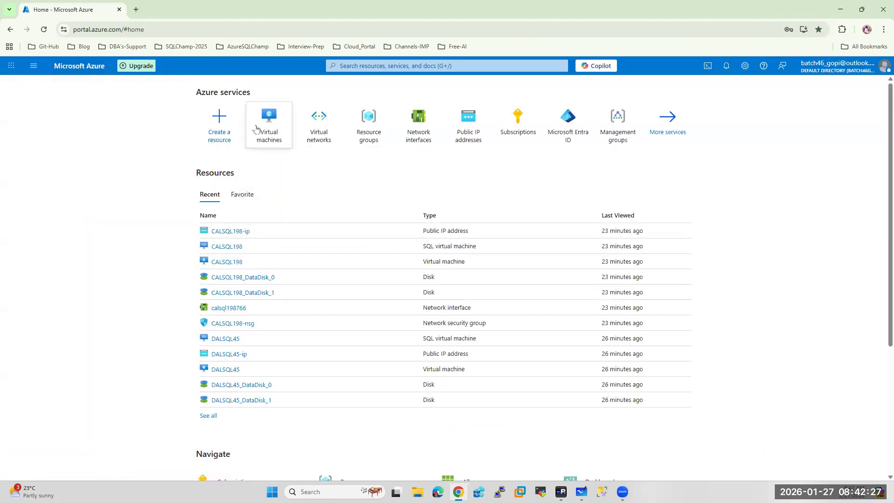
{"action": "left_click", "coordinate": [268, 122]}
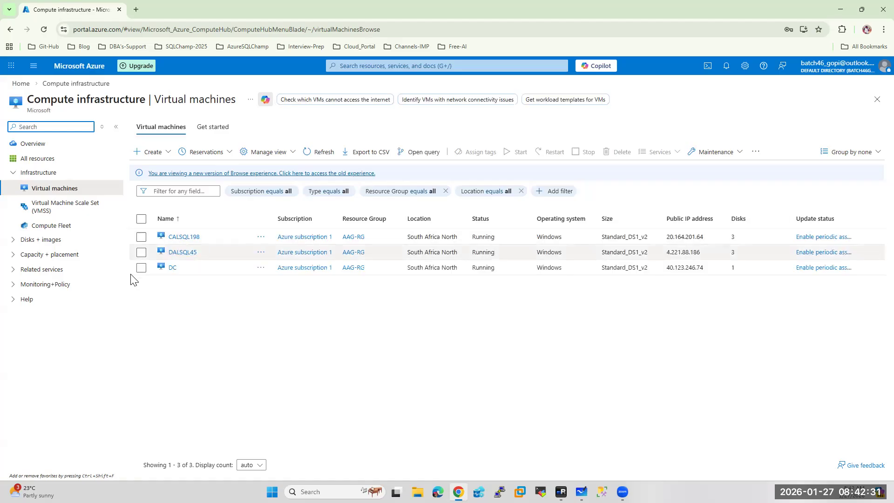
{"action": "left_click", "coordinate": [171, 268]}
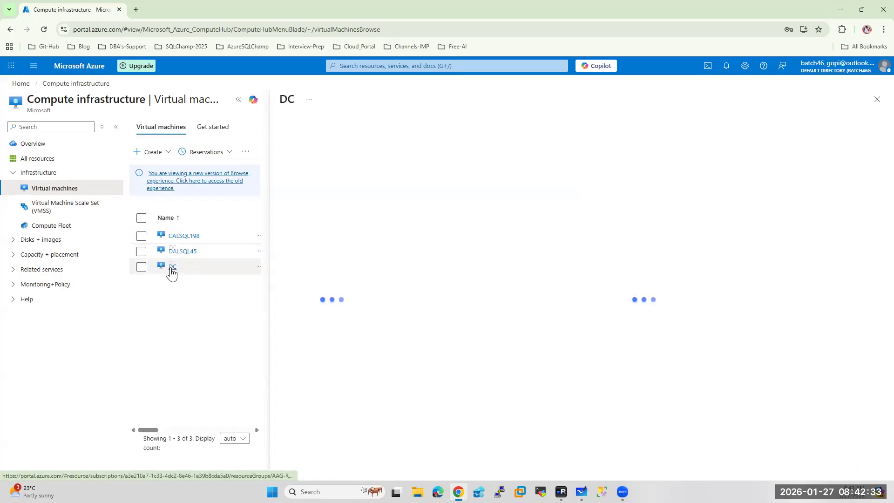
{"action": "left_click", "coordinate": [238, 99]}
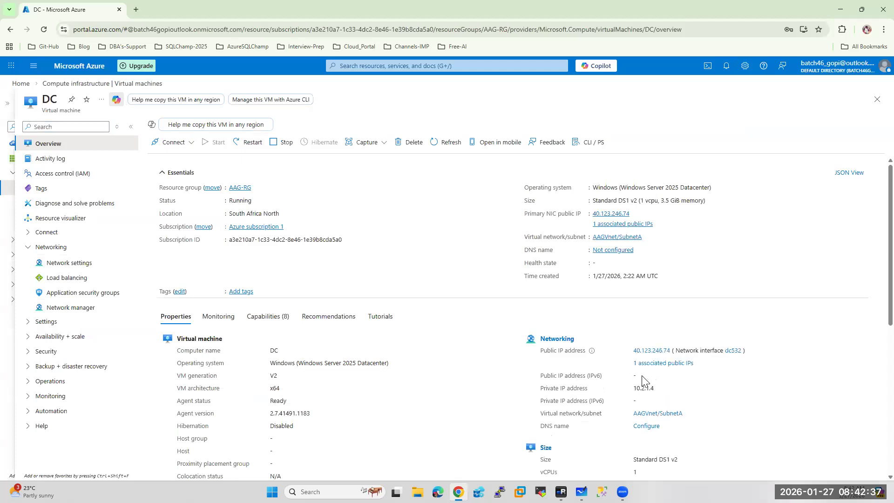
{"action": "left_click_drag", "start_coordinate": [634, 387], "coordinate": [654, 387]}
Go to Virtual networks from Home and open AAGVnet
{"action": "left_click", "coordinate": [84, 68]}
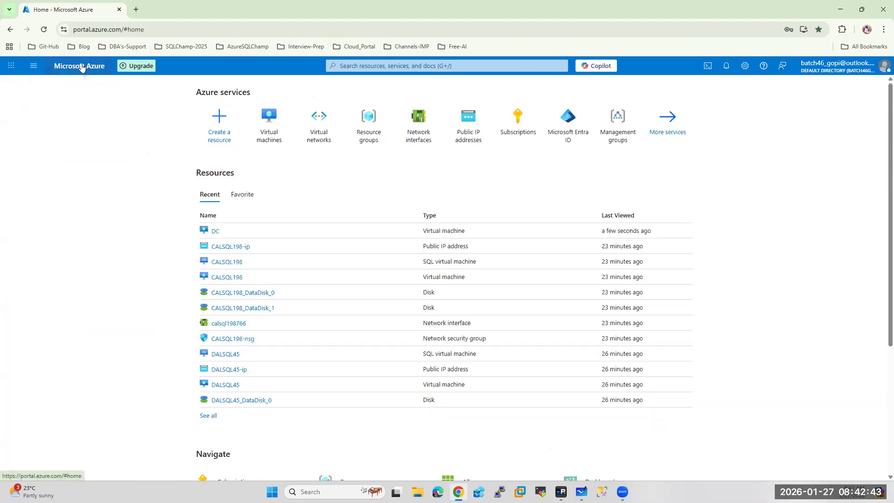
{"action": "left_click", "coordinate": [317, 130]}
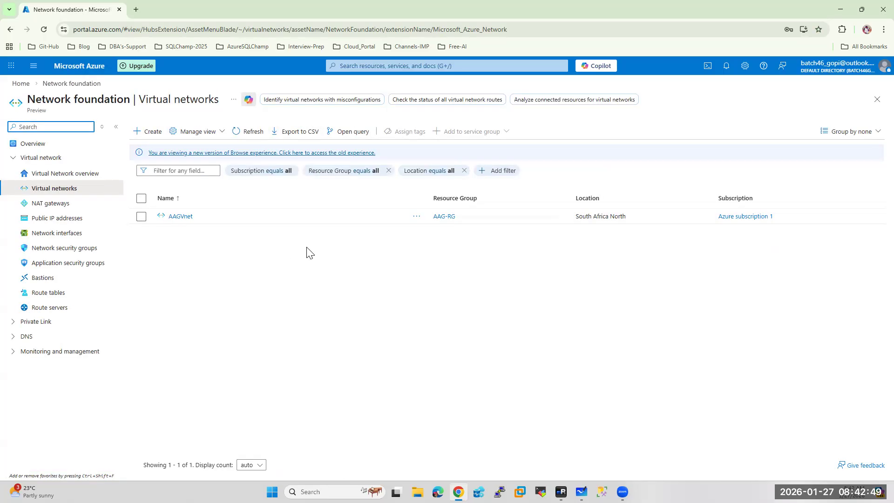
{"action": "left_click", "coordinate": [181, 217]}
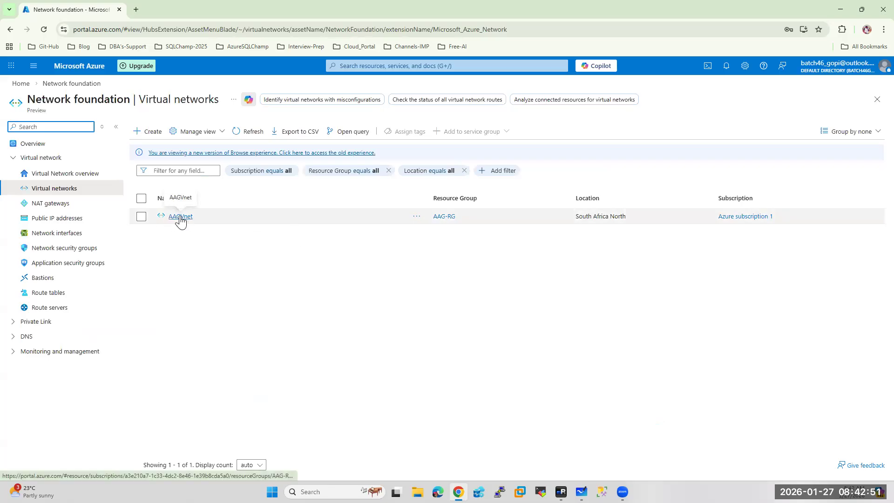
Switch AAGVnet's DNS servers to Custom with 10.2.1.4, save, and return to mRemoteNG
{"action": "left_click", "coordinate": [233, 101]}
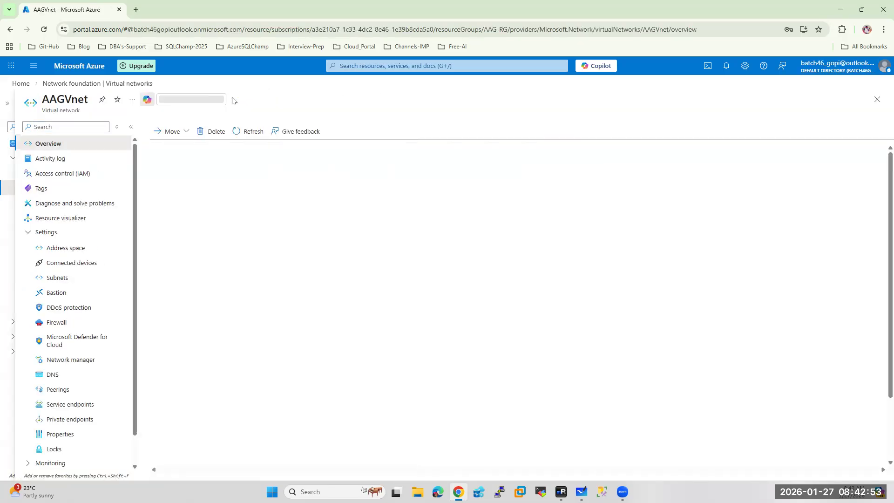
{"action": "left_click", "coordinate": [52, 375]}
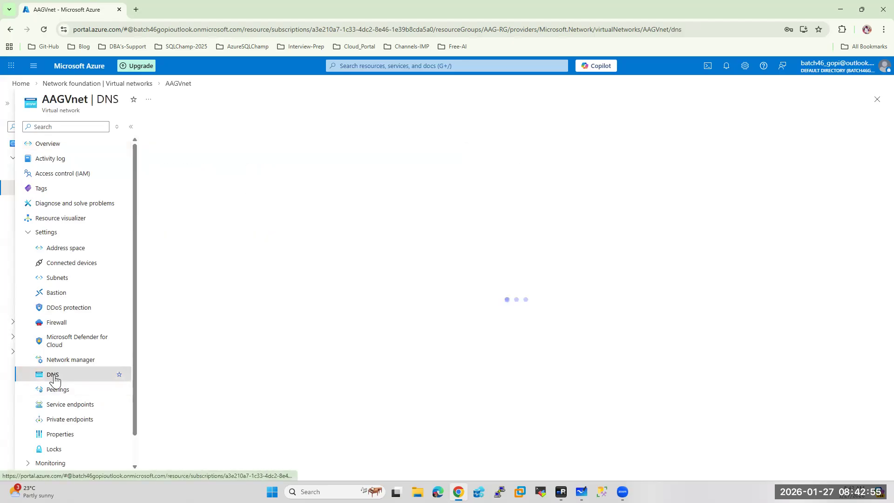
{"action": "left_click", "coordinate": [352, 177]}
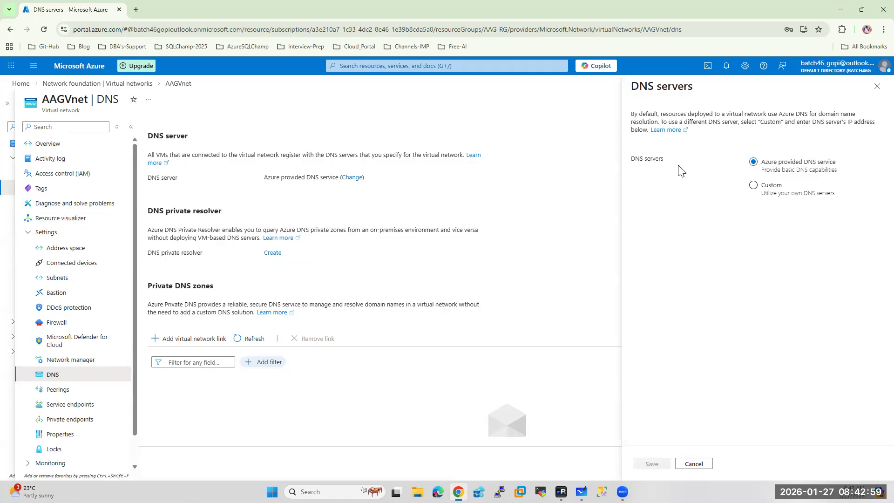
{"action": "left_click", "coordinate": [754, 186]}
{"action": "left_click", "coordinate": [642, 233]}
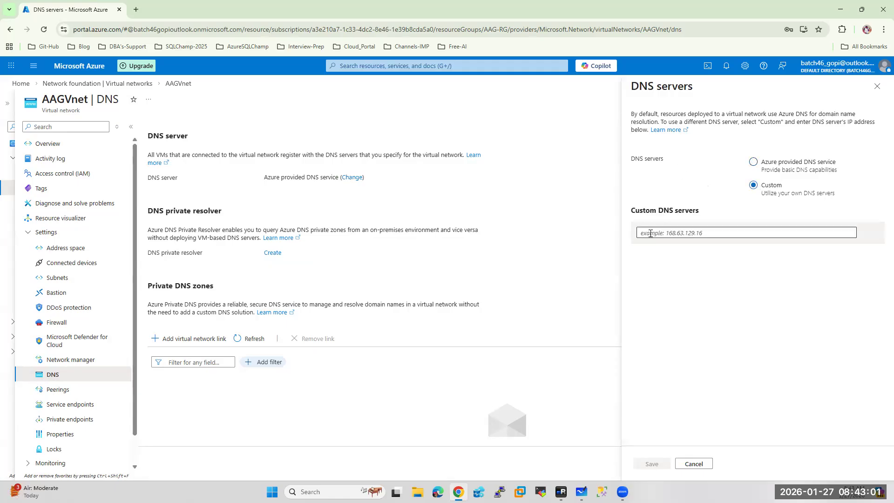
{"action": "type", "text": "10.2.1.4"}
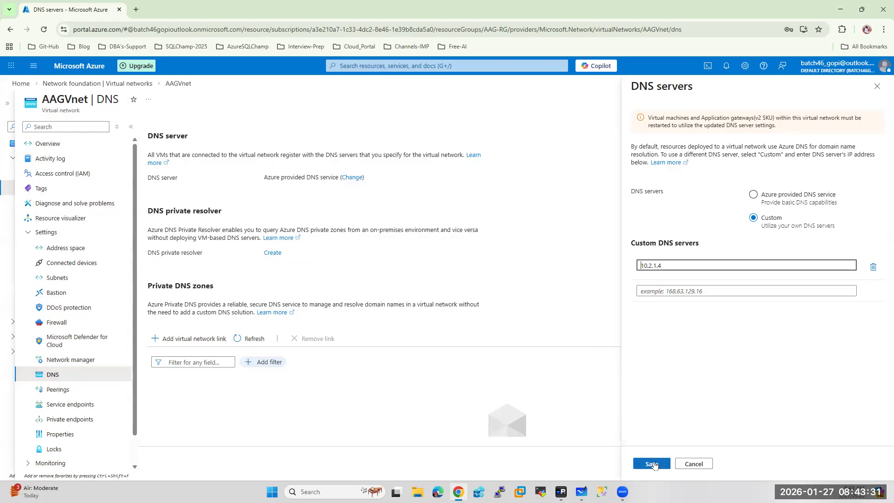
{"action": "left_click", "coordinate": [651, 463]}
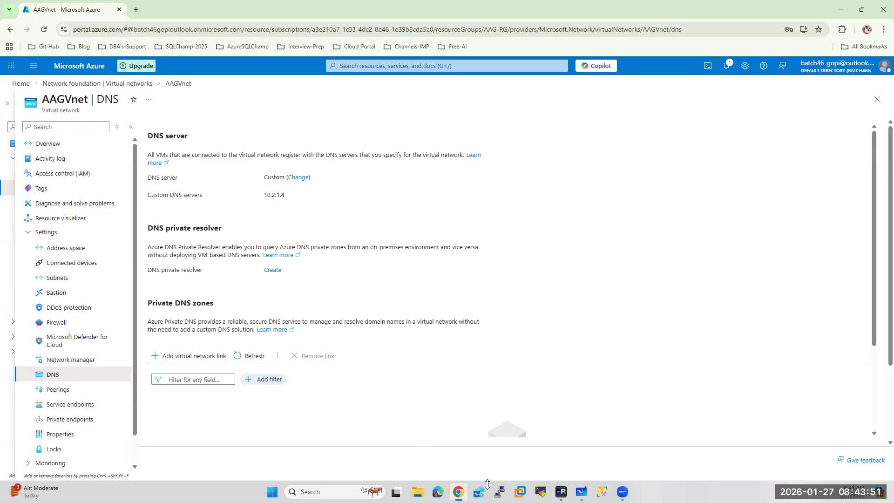
{"action": "left_click", "coordinate": [561, 491]}
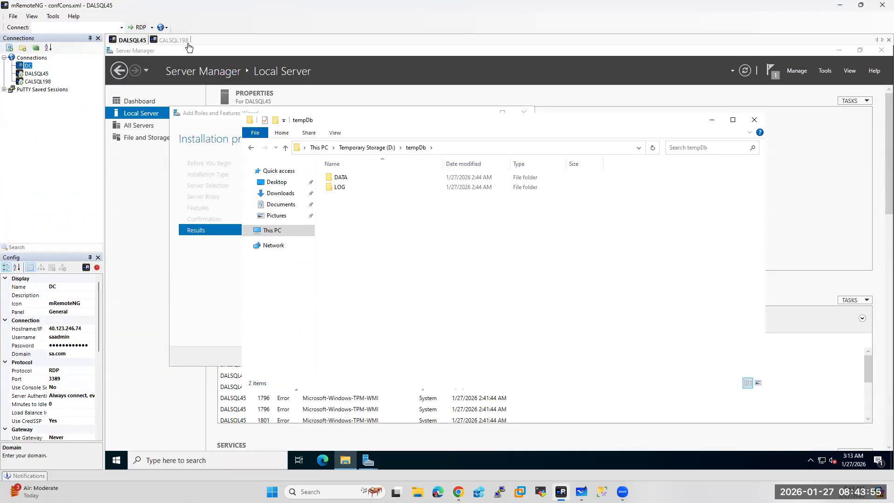
Restart DALSQL45 with 'Hardware: Installation (Planned)' as the shutdown reason
{"action": "left_click", "coordinate": [116, 460]}
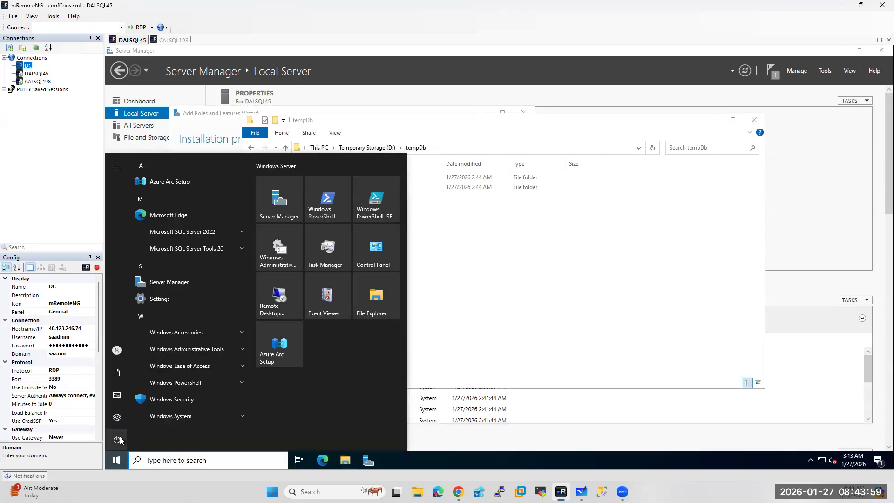
{"action": "left_click", "coordinate": [120, 439]}
{"action": "left_click", "coordinate": [139, 417]}
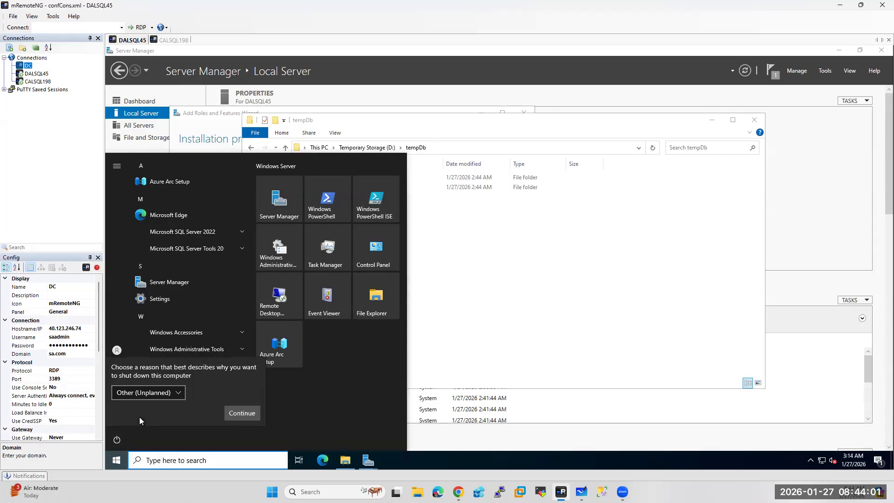
{"action": "left_click", "coordinate": [154, 392]}
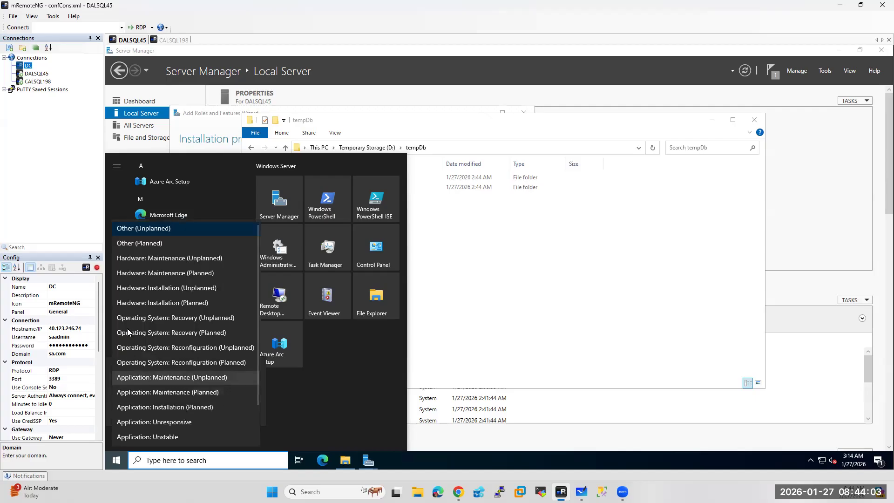
{"action": "left_click", "coordinate": [142, 303]}
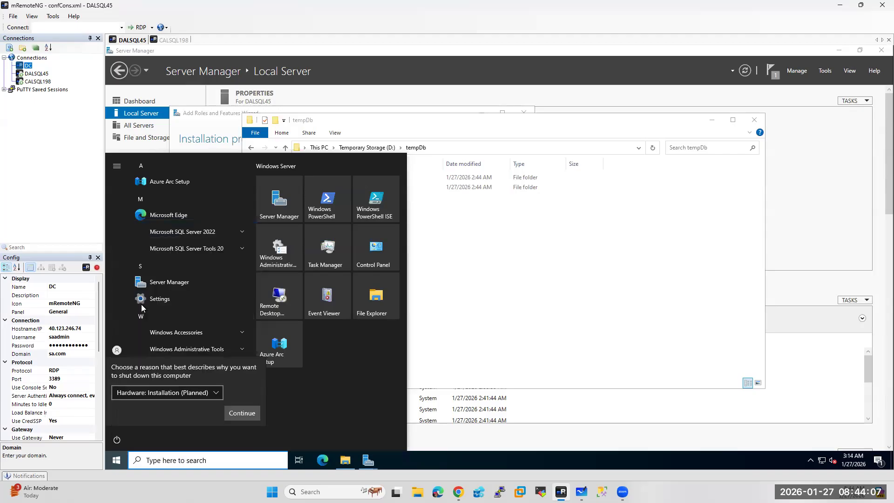
{"action": "left_click", "coordinate": [248, 413]}
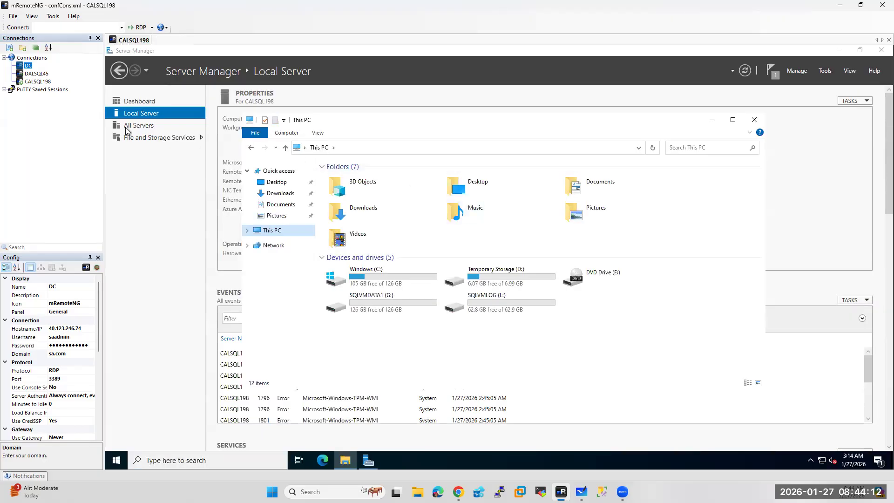
Restart CALSQL198 with 'Hardware: Installation (Planned)' as the shutdown reason
{"action": "left_click", "coordinate": [117, 460]}
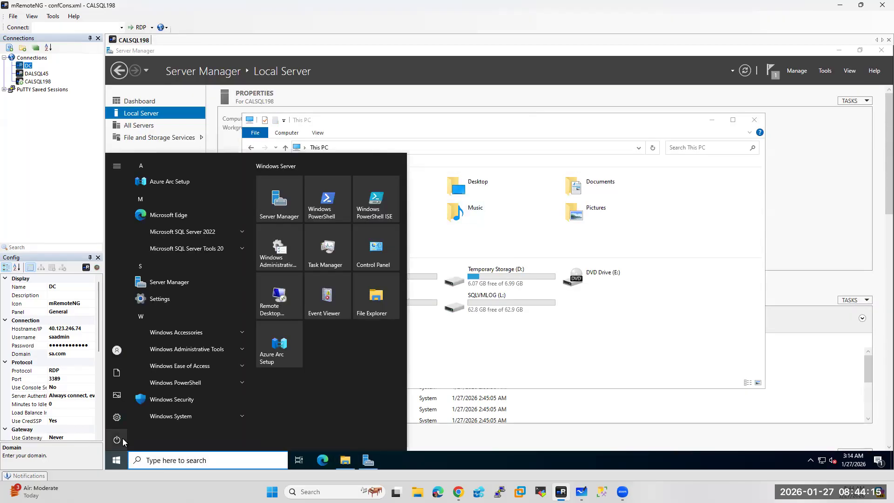
{"action": "left_click", "coordinate": [124, 441]}
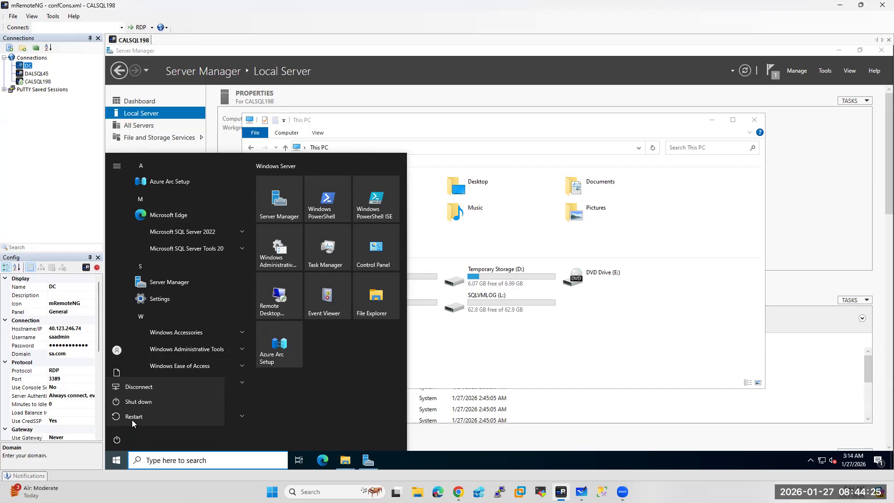
{"action": "left_click", "coordinate": [132, 419]}
{"action": "left_click", "coordinate": [142, 393]}
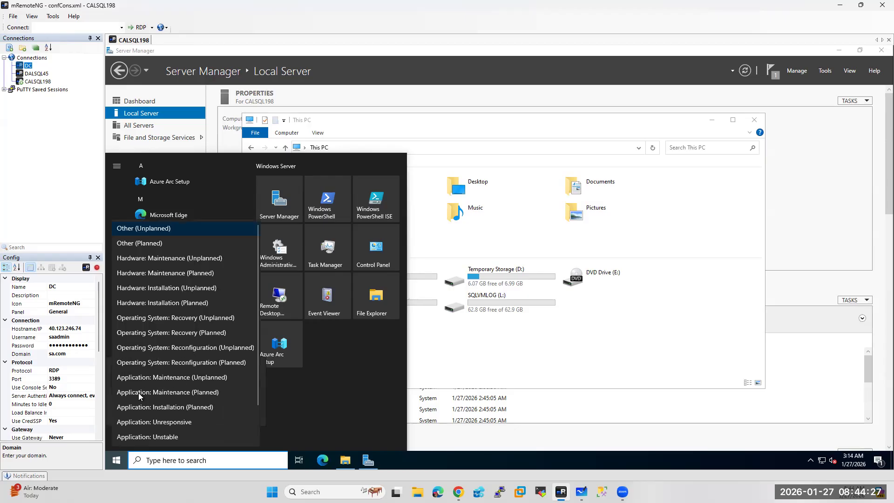
{"action": "left_click", "coordinate": [147, 304]}
{"action": "left_click", "coordinate": [249, 414]}
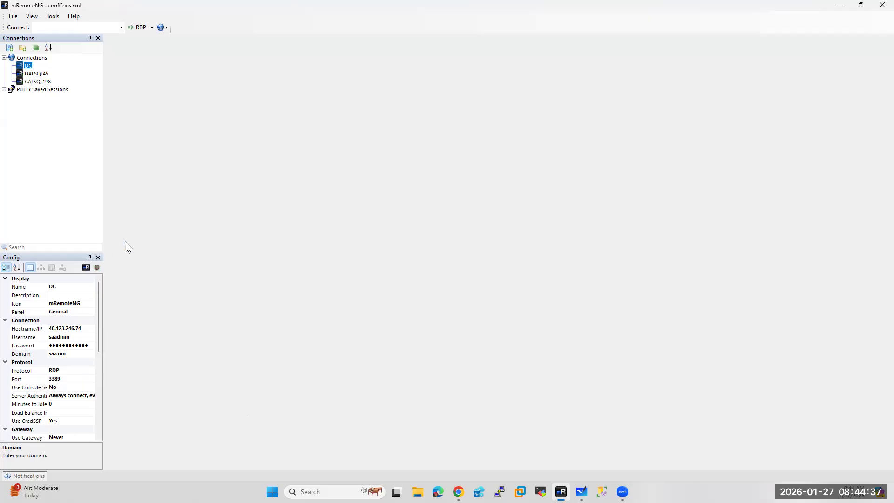
Reopen RDP sessions to DC, DALSQL45 and CALSQL198 from the Connections tree
{"action": "double_click", "coordinate": [26, 65]}
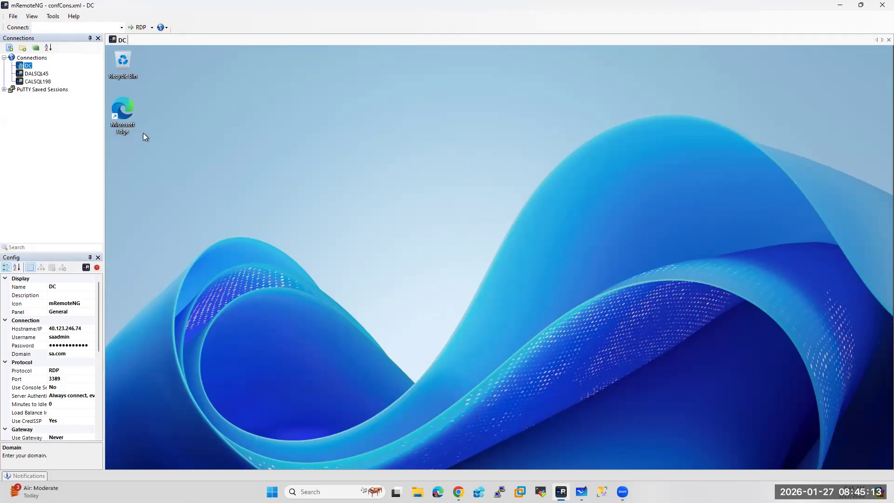
{"action": "double_click", "coordinate": [41, 73]}
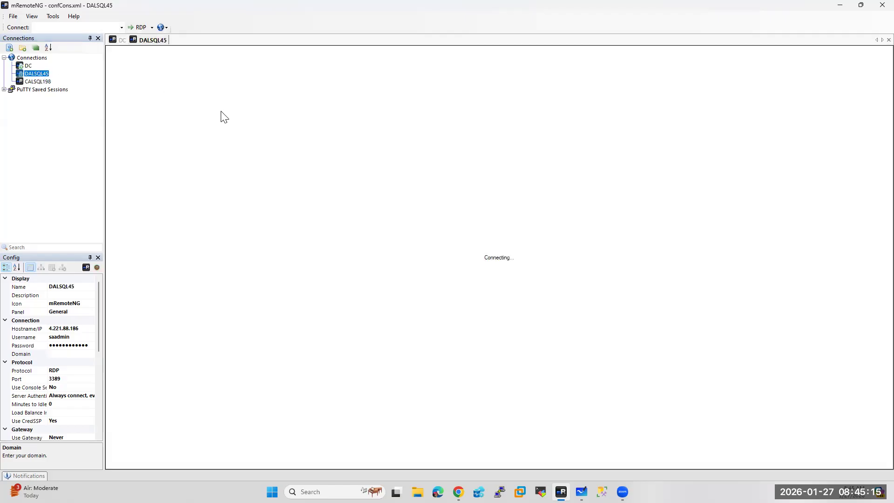
{"action": "double_click", "coordinate": [45, 82]}
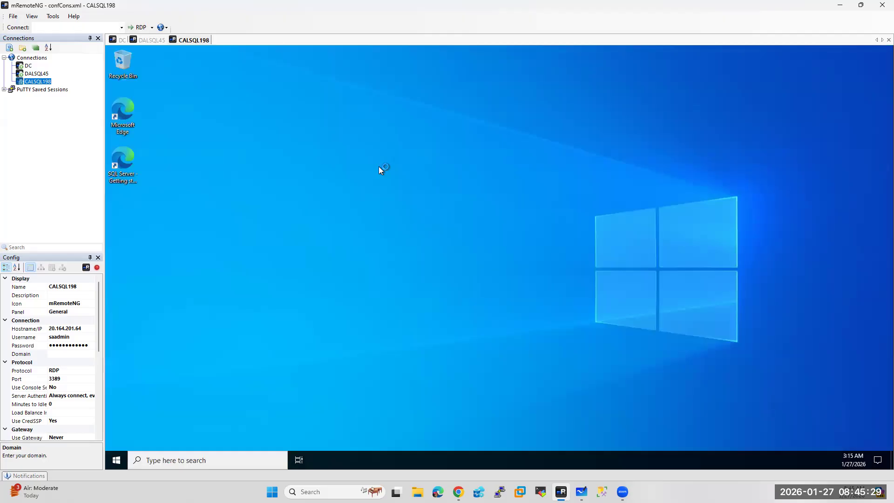
Show and refresh DC's Local Server page, dismissing the Azure Arc popups on DC and DALSQL45
{"action": "left_click", "coordinate": [120, 40]}
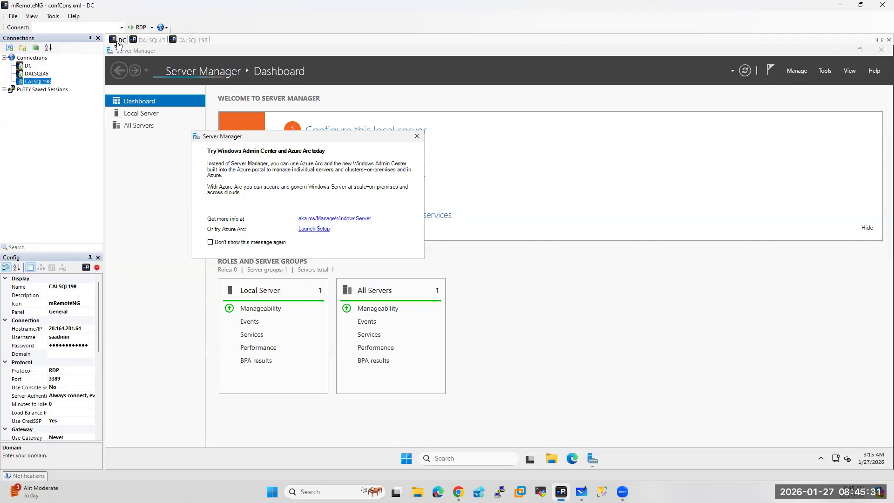
{"action": "left_click", "coordinate": [417, 136]}
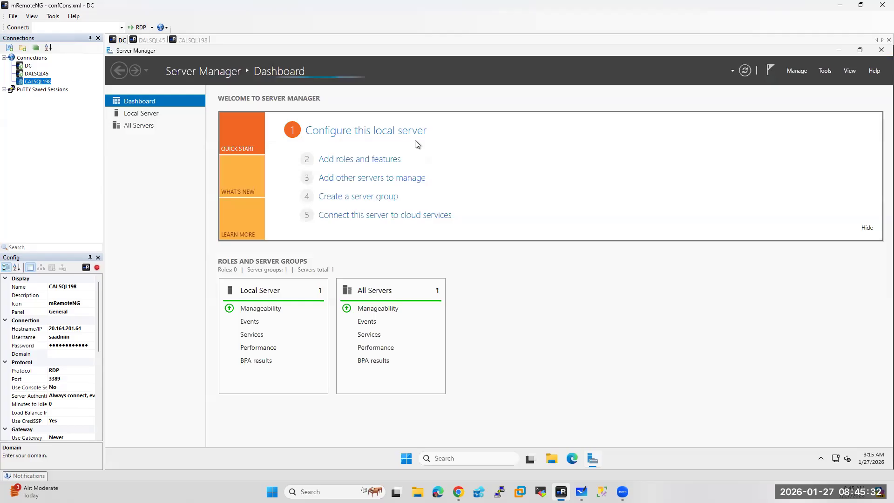
{"action": "left_click", "coordinate": [142, 116]}
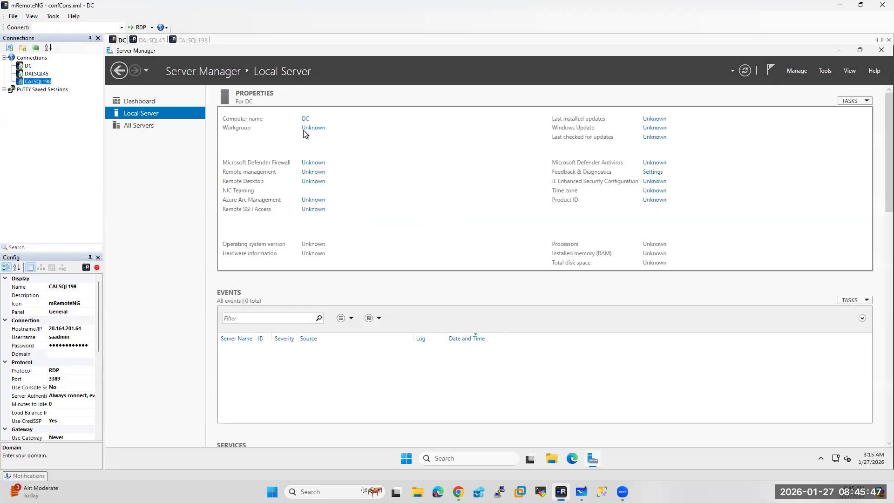
{"action": "left_click", "coordinate": [745, 71]}
{"action": "left_click", "coordinate": [156, 41]}
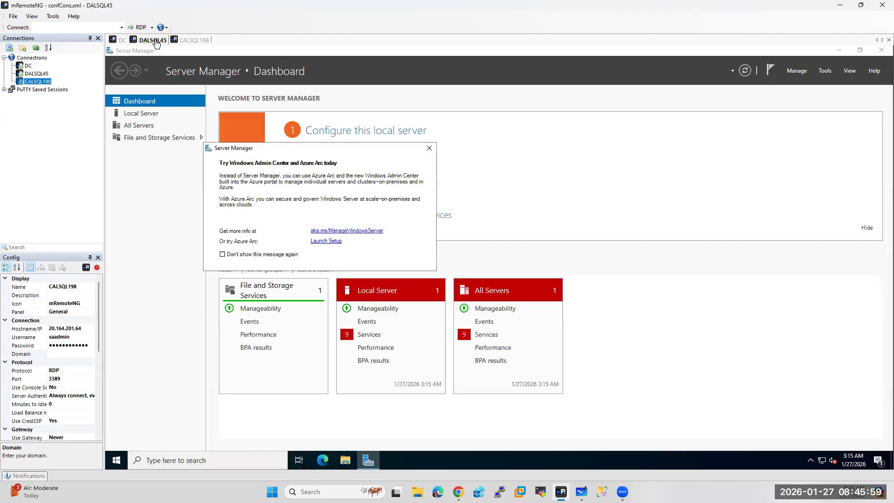
{"action": "left_click", "coordinate": [430, 148]}
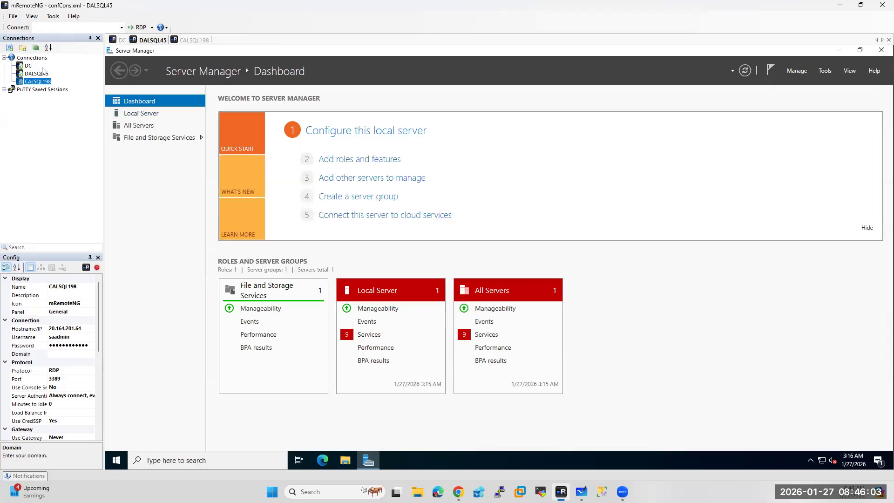
{"action": "left_click", "coordinate": [123, 40]}
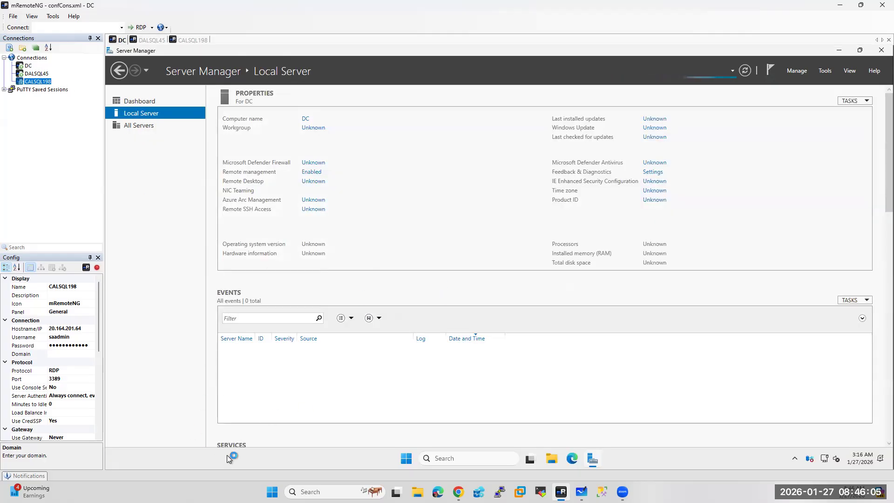
{"action": "left_click", "coordinate": [403, 458]}
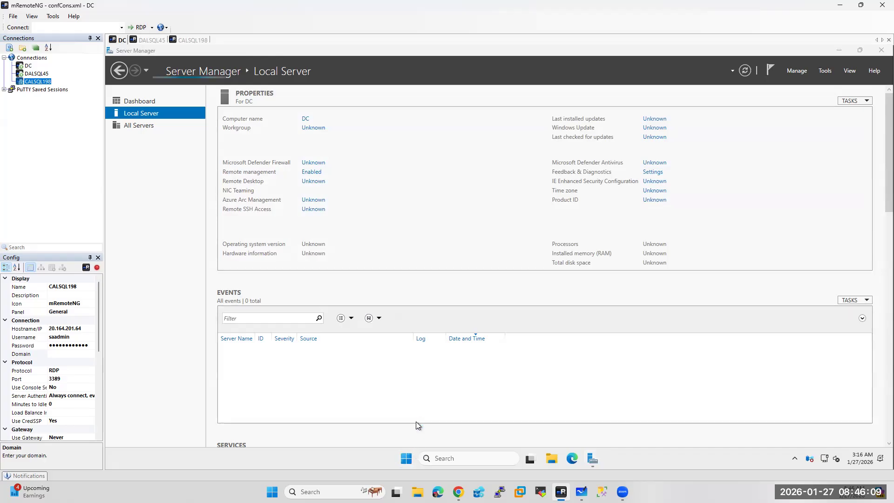
Launch dsa.msc from Run and view the empty Computers container under sa.com
{"action": "right_click", "coordinate": [408, 461]}
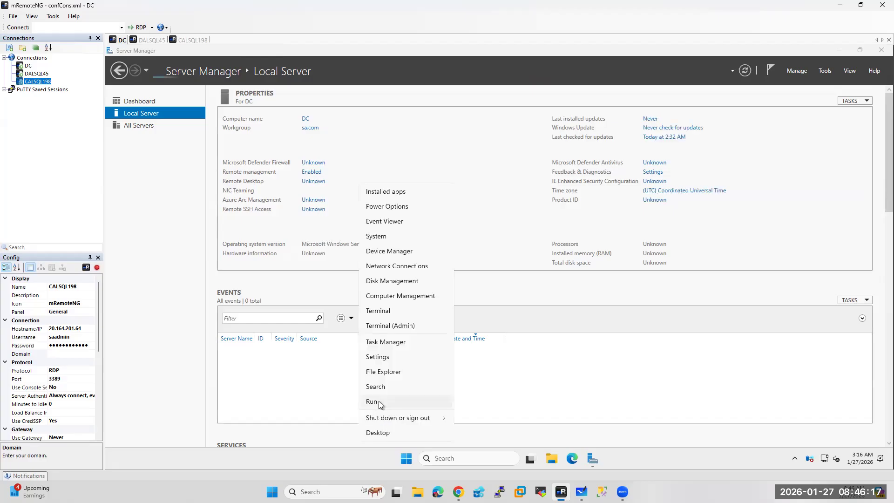
{"action": "left_click", "coordinate": [372, 401]}
{"action": "type", "text": "dsa.ms"}
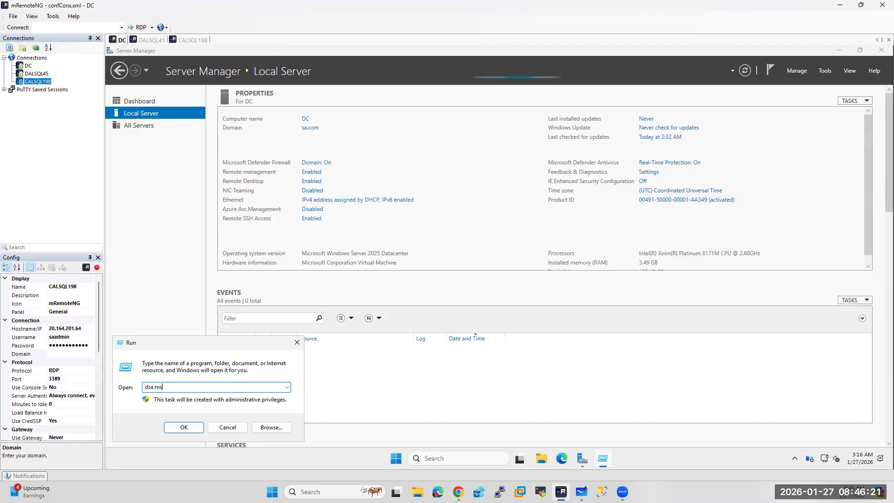
{"action": "type", "text": "c"}
{"action": "key", "text": "Return"}
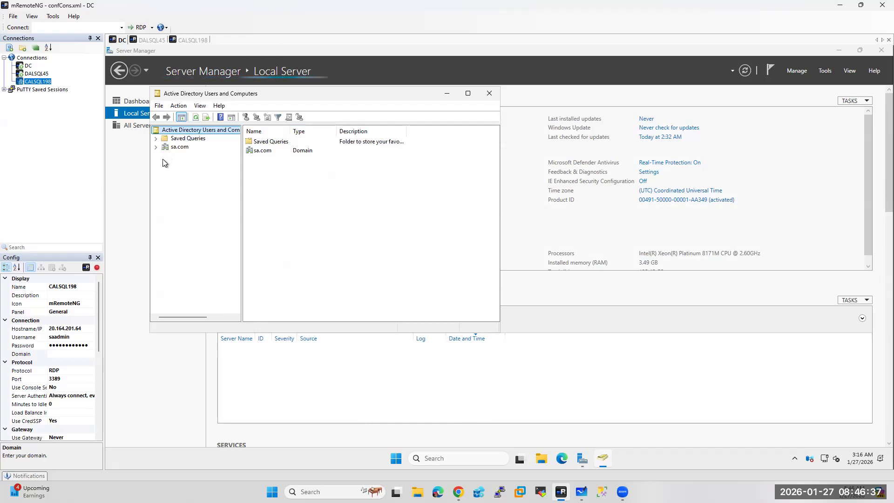
{"action": "left_click", "coordinate": [156, 147]}
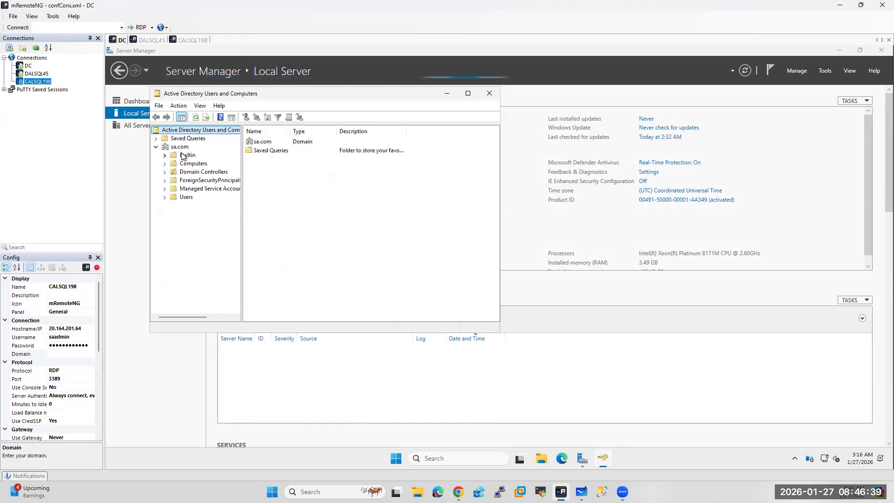
{"action": "left_click", "coordinate": [193, 164]}
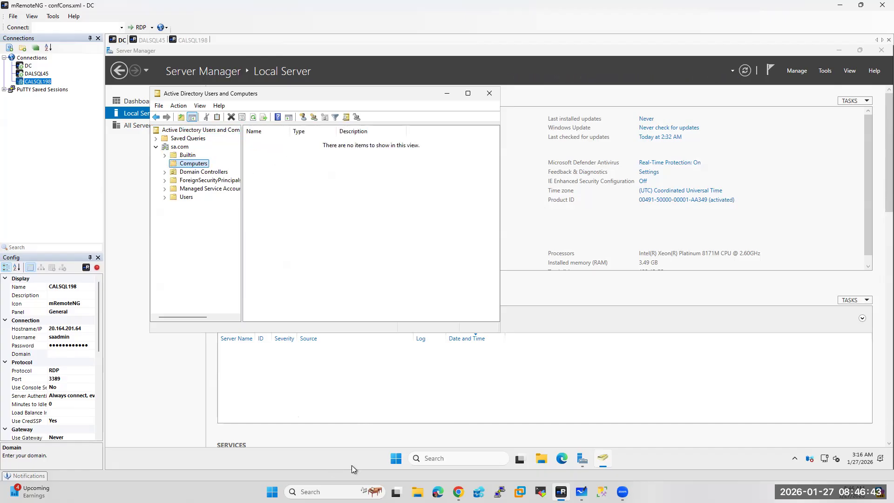
Launch dnsmgmt.msc beside AD Users and Computers and open the sa.com forward lookup zone
{"action": "right_click", "coordinate": [397, 459]}
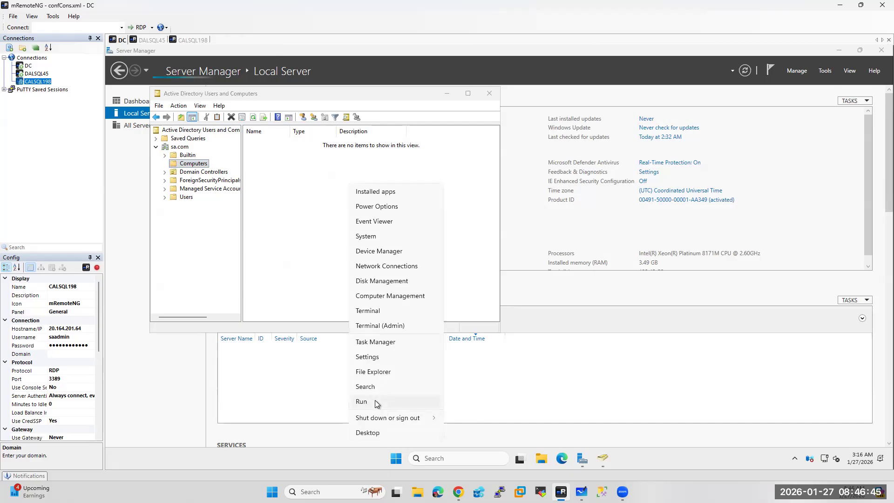
{"action": "left_click", "coordinate": [382, 404]}
{"action": "type", "text": "dns"}
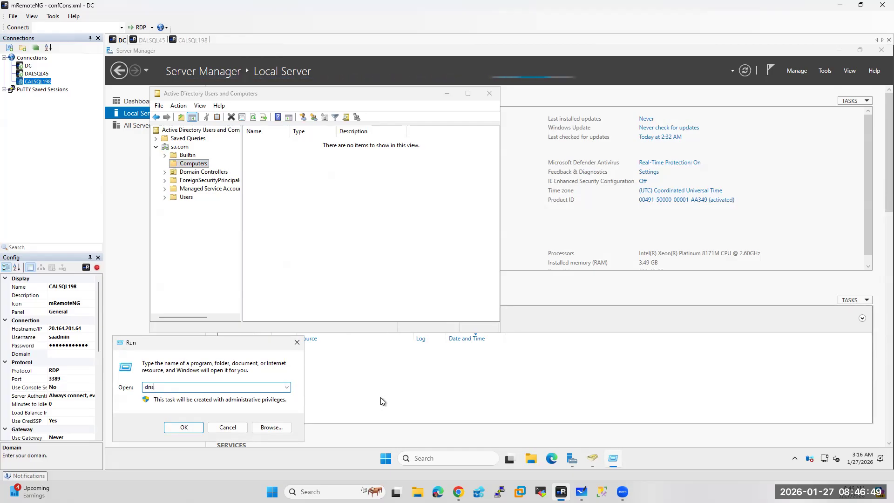
{"action": "type", "text": "mgmt"}
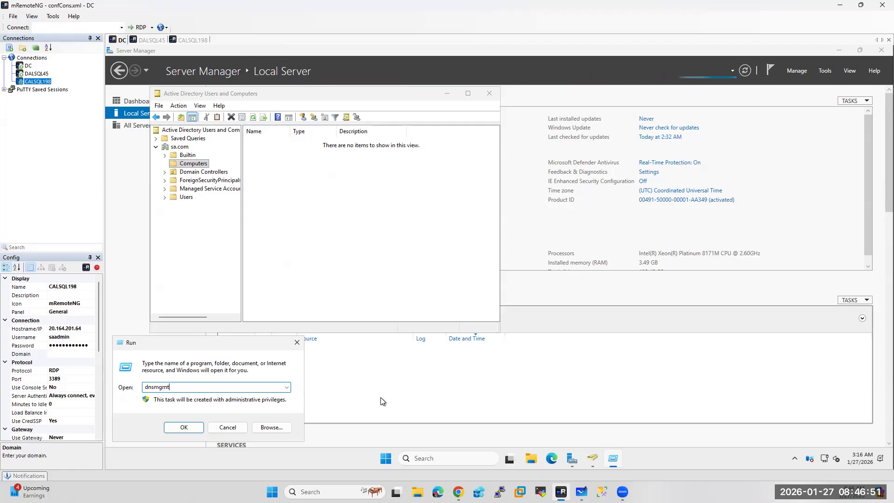
{"action": "type", "text": ".msc"}
{"action": "key", "text": "Return"}
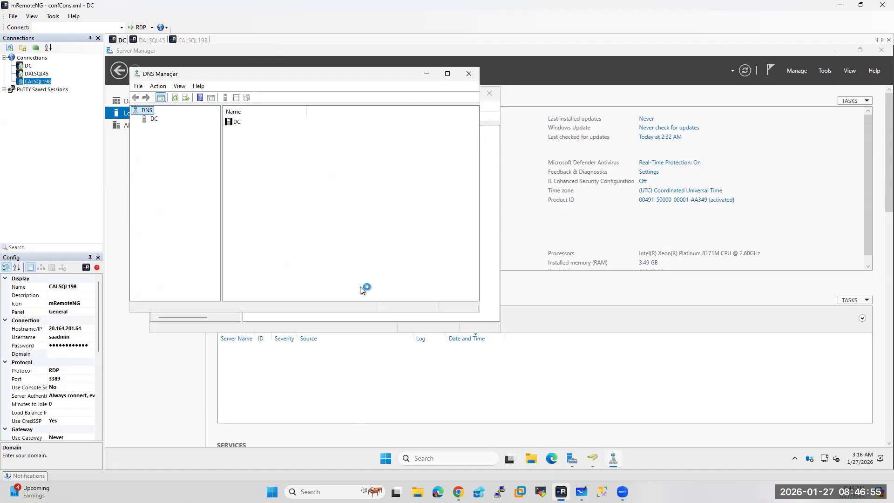
{"action": "left_click_drag", "start_coordinate": [226, 72], "coordinate": [593, 96]}
{"action": "double_click", "coordinate": [523, 140]}
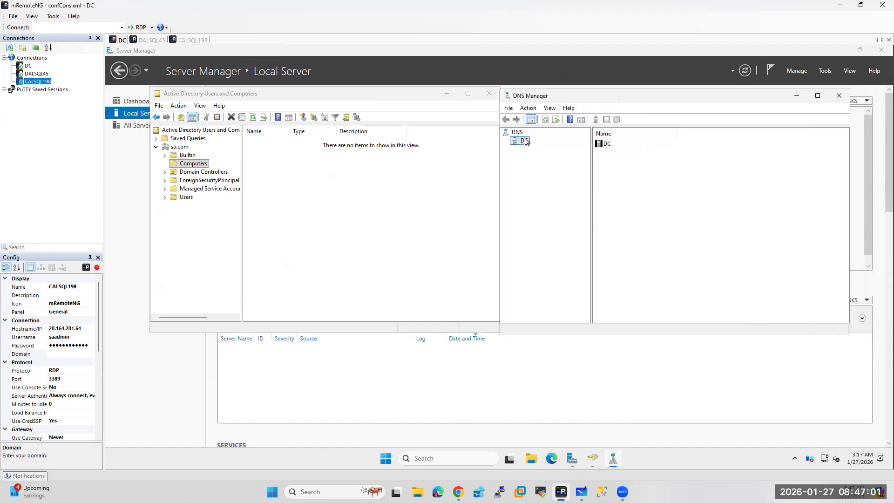
{"action": "double_click", "coordinate": [619, 146]}
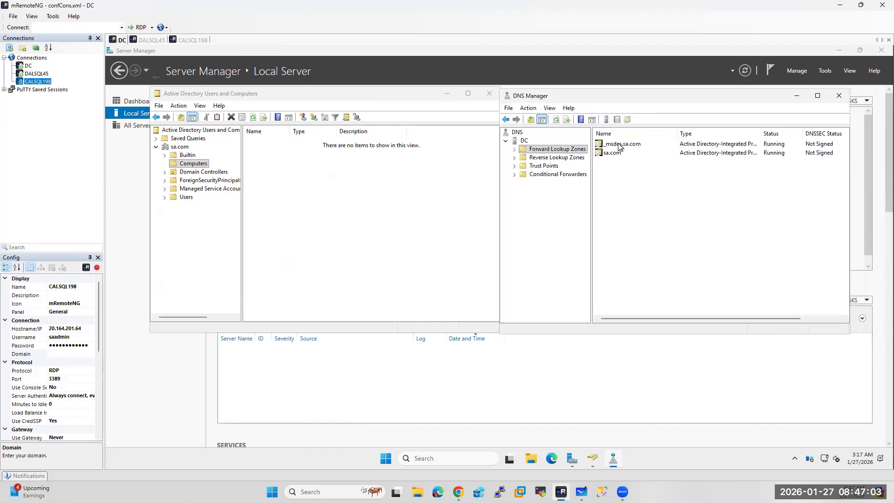
{"action": "left_click", "coordinate": [612, 154]}
{"action": "double_click", "coordinate": [612, 154]}
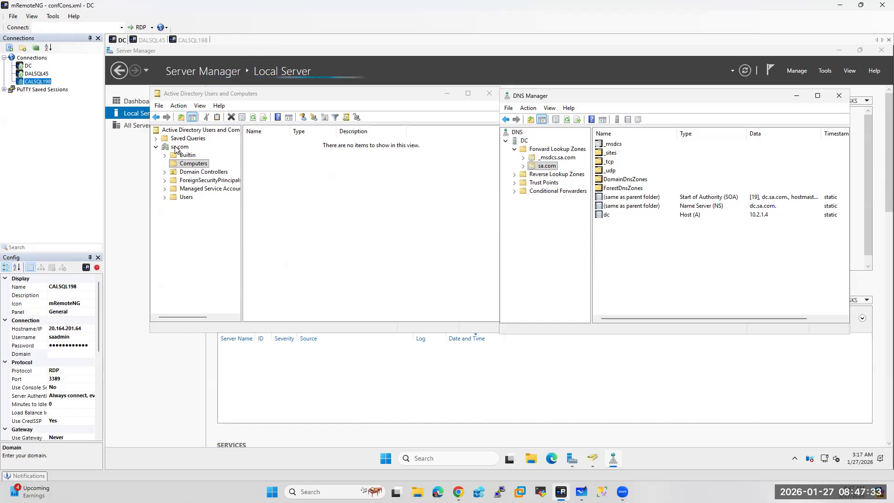
On DALSQL45, open the computer name change settings and switch membership to Domain
{"action": "left_click", "coordinate": [145, 40]}
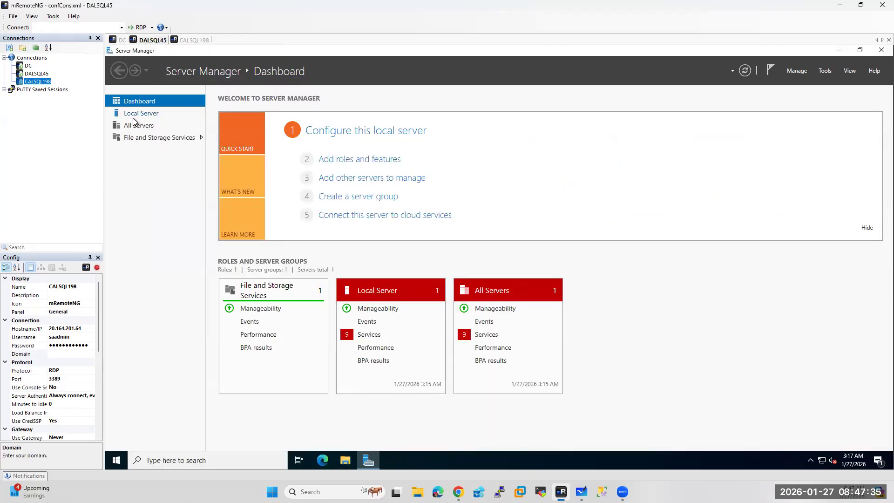
{"action": "left_click", "coordinate": [134, 114]}
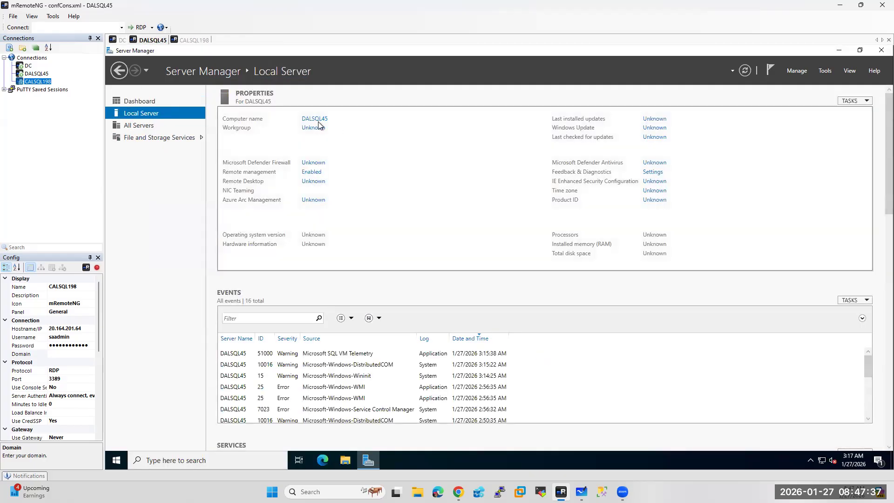
{"action": "left_click", "coordinate": [310, 120]}
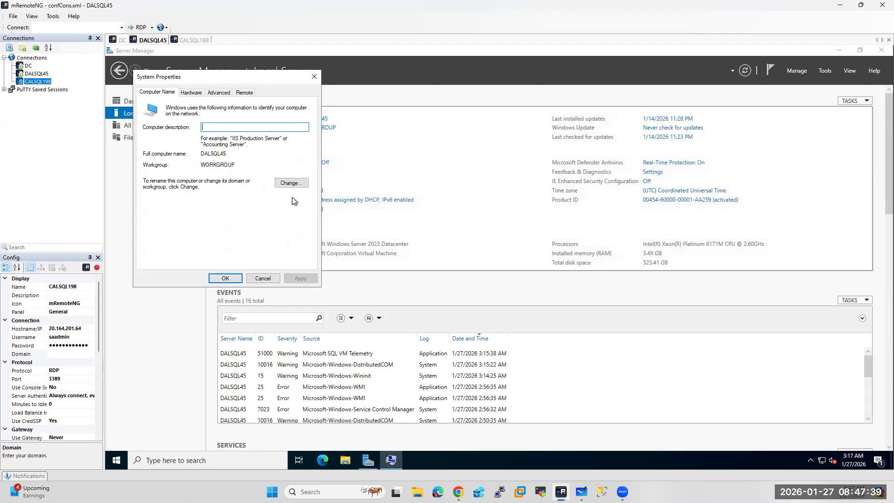
{"action": "left_click", "coordinate": [297, 183]}
{"action": "left_click", "coordinate": [163, 202]}
{"action": "type", "text": "sa.com"}
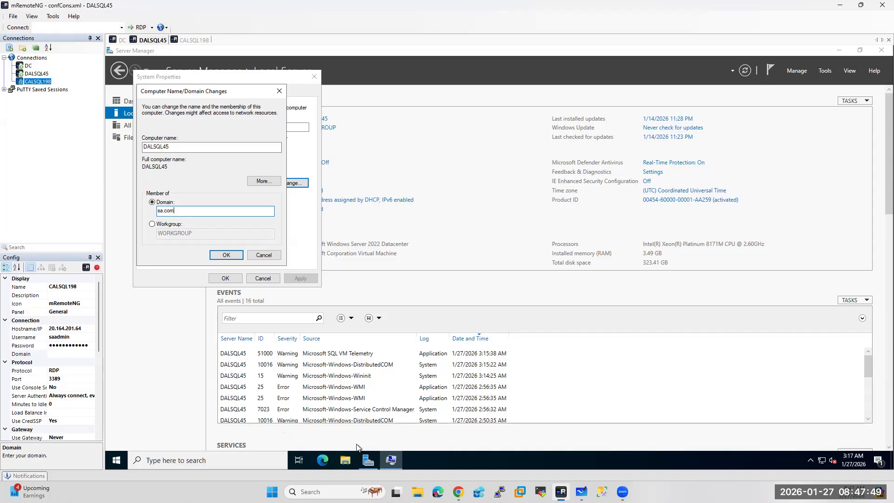
{"action": "key", "text": "alt+Tab"}
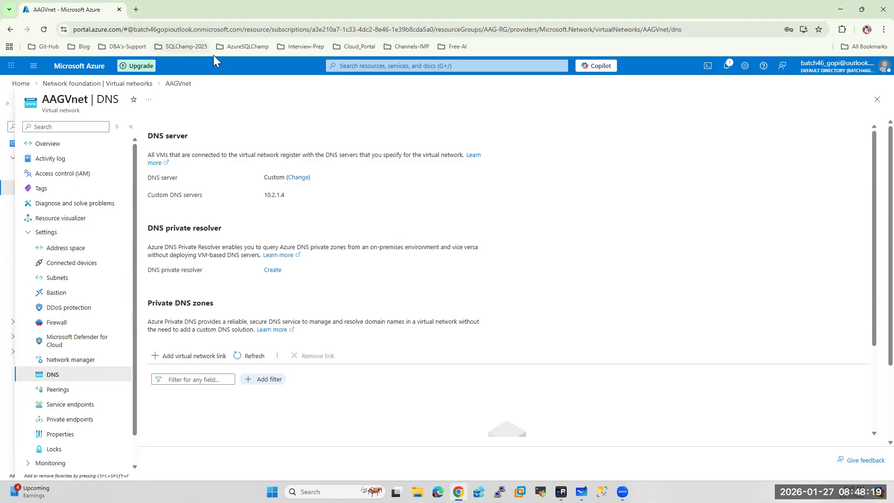
Join DALSQL45 to the sa.com domain using the domain admin credentials
{"action": "left_click", "coordinate": [561, 492]}
{"action": "left_click", "coordinate": [224, 255]}
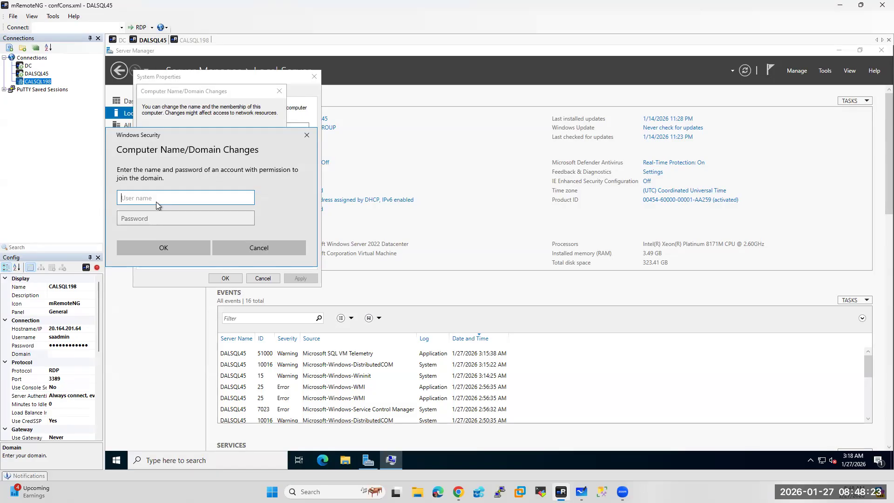
{"action": "type", "text": "saadmin"}
{"action": "key", "text": "Tab"}
{"action": "type", "text": "••"}
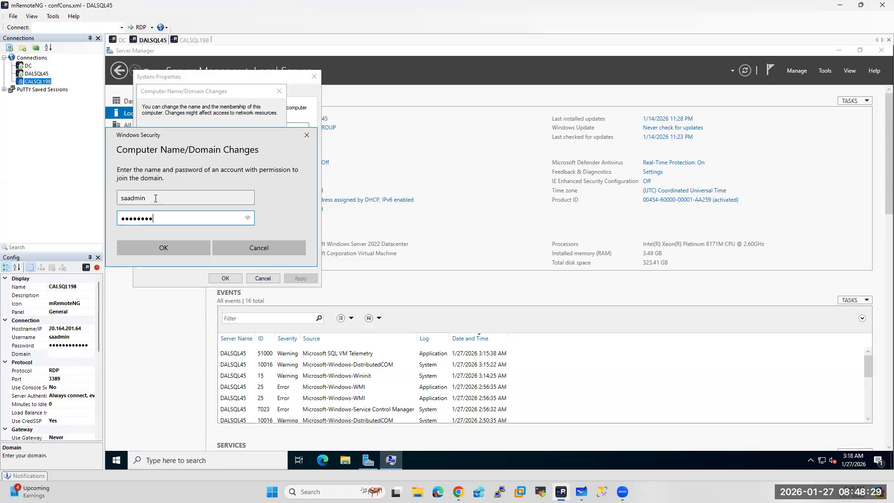
{"action": "left_click", "coordinate": [146, 248]}
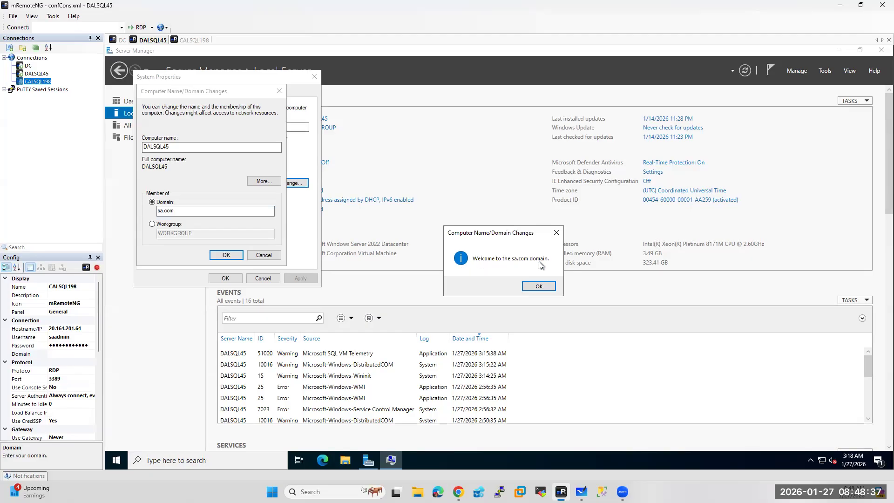
Acknowledge the welcome and restart notices, close System Properties, and restart DALSQL45 now
{"action": "left_click", "coordinate": [543, 286]}
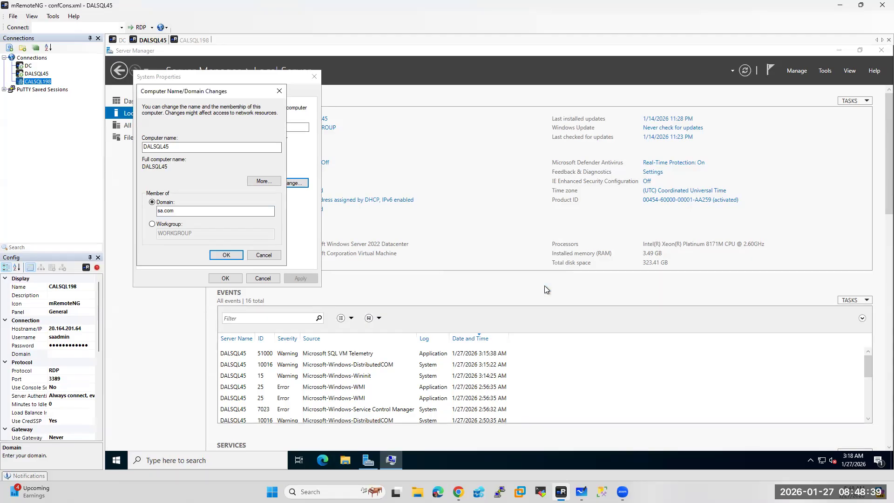
{"action": "left_click", "coordinate": [555, 265]}
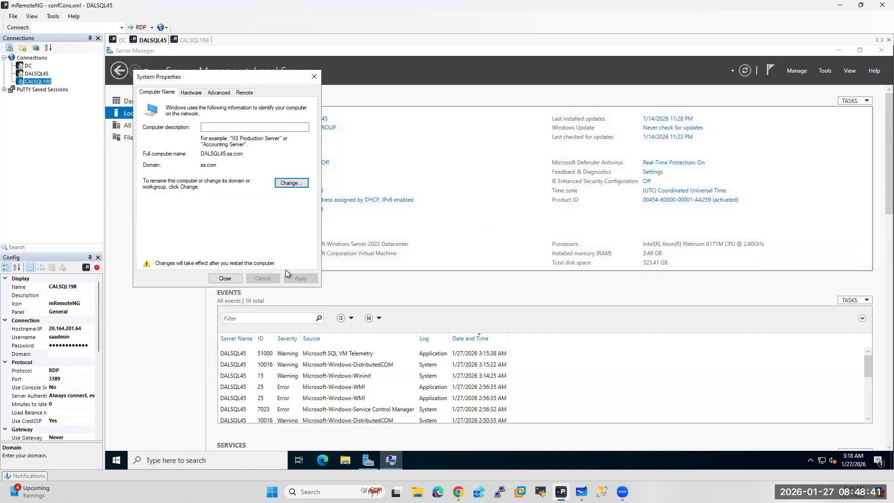
{"action": "left_click", "coordinate": [226, 278]}
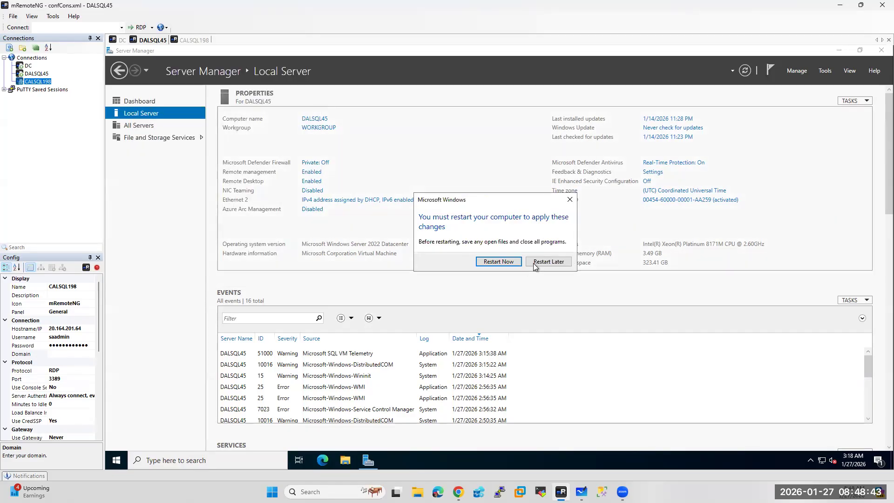
{"action": "left_click", "coordinate": [499, 261]}
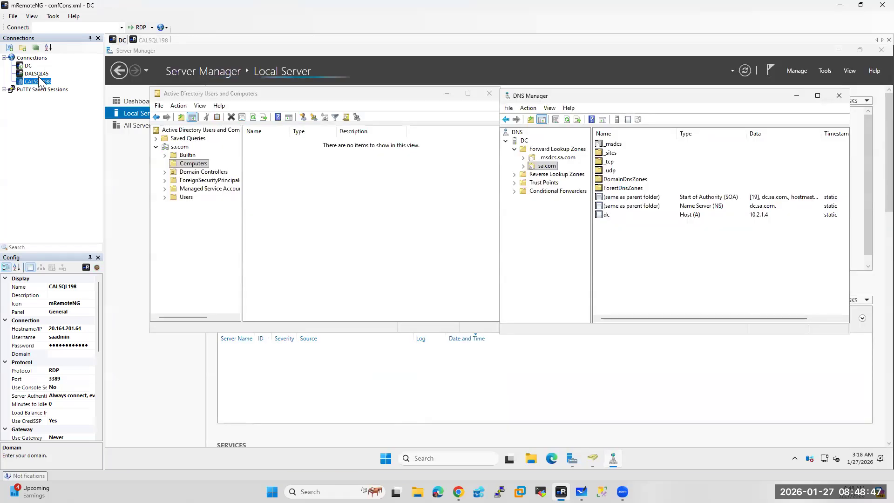
Set the DALSQL45 connection's Domain property to sa.com
{"action": "left_click", "coordinate": [37, 74]}
{"action": "left_click", "coordinate": [58, 354]}
{"action": "type", "text": "sa.com"}
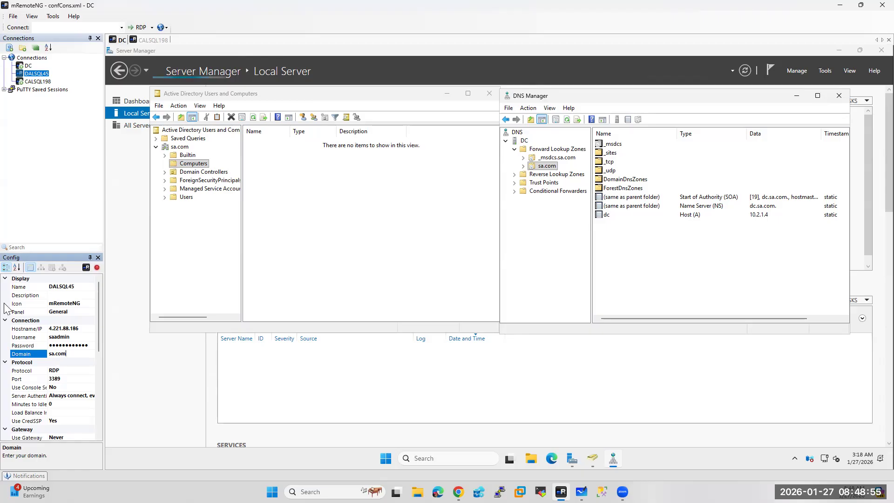
On the DC, refresh the AD Computers container and the sa.com DNS zone
{"action": "left_click", "coordinate": [27, 65]}
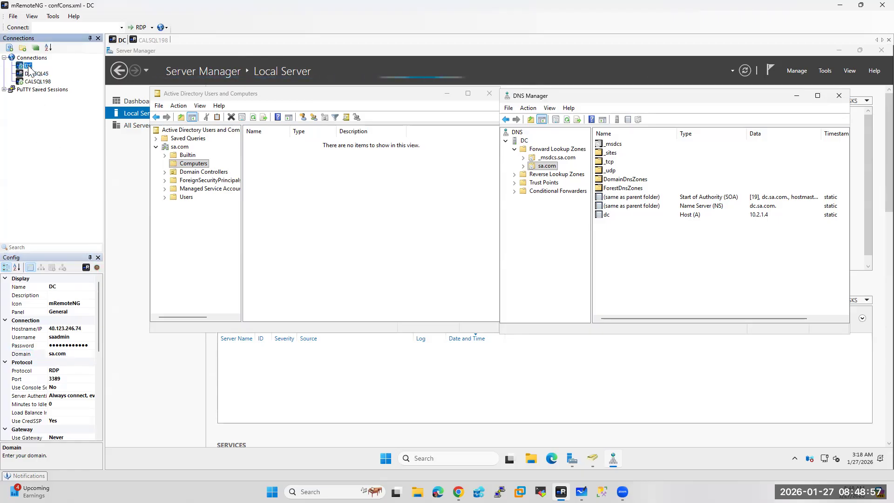
{"action": "right_click", "coordinate": [185, 166]}
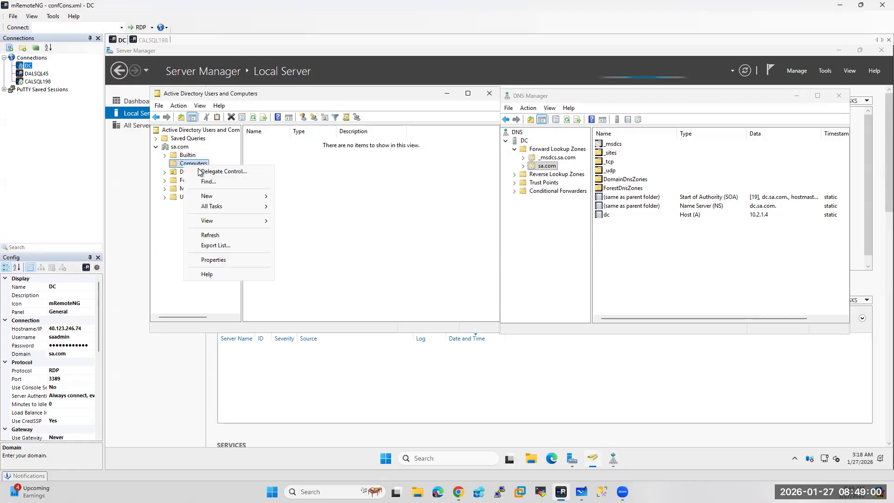
{"action": "left_click", "coordinate": [210, 235]}
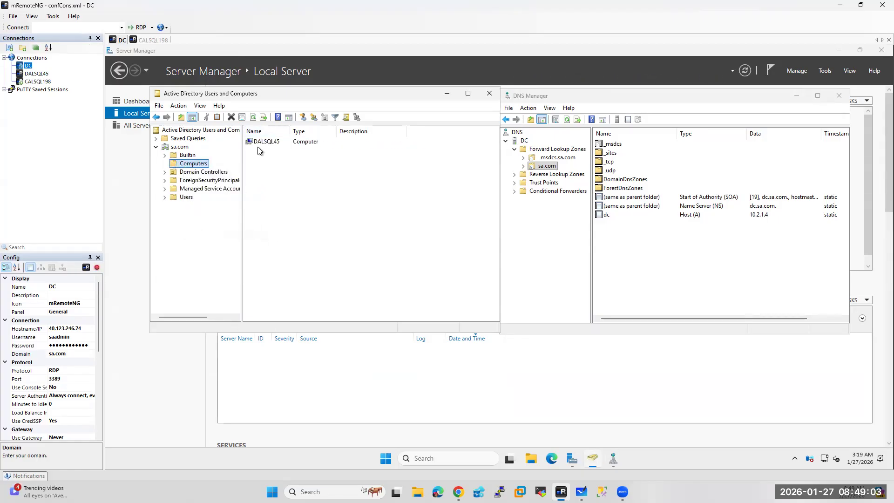
{"action": "right_click", "coordinate": [547, 168]}
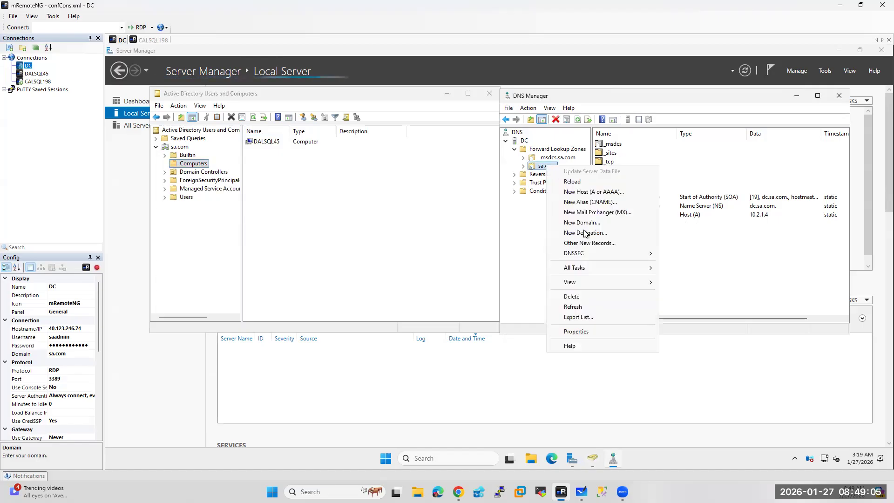
{"action": "left_click", "coordinate": [573, 308]}
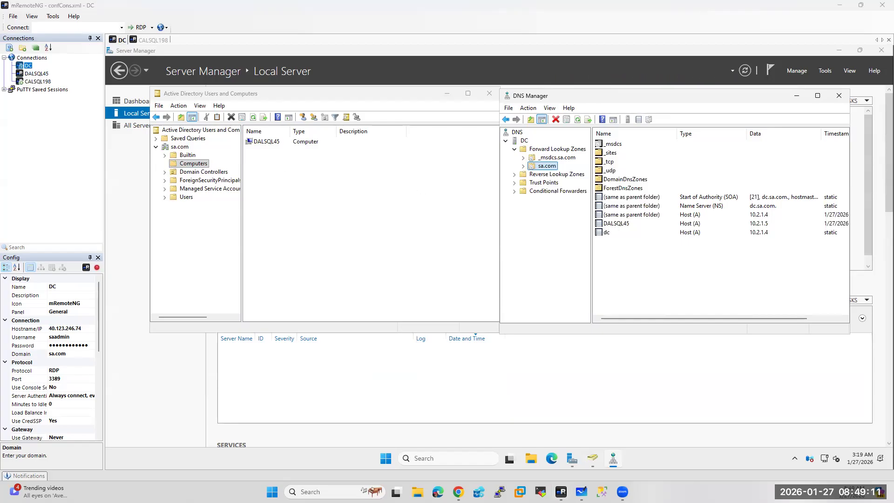
On CALSQL198, open the computer name change settings and switch membership to Domain
{"action": "left_click", "coordinate": [155, 41]}
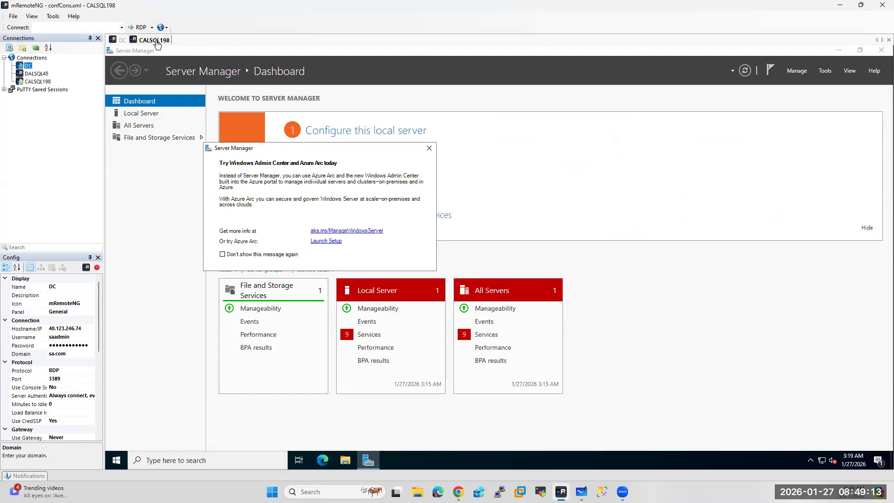
{"action": "left_click", "coordinate": [429, 148]}
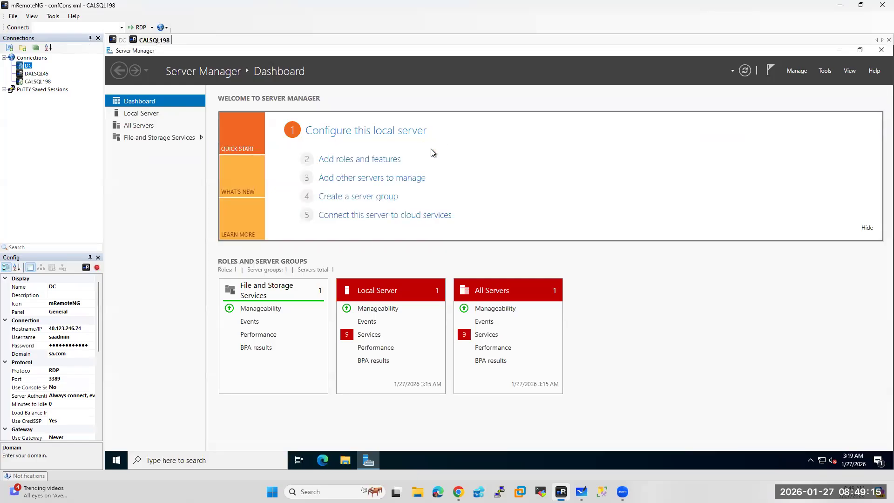
{"action": "left_click", "coordinate": [132, 113]}
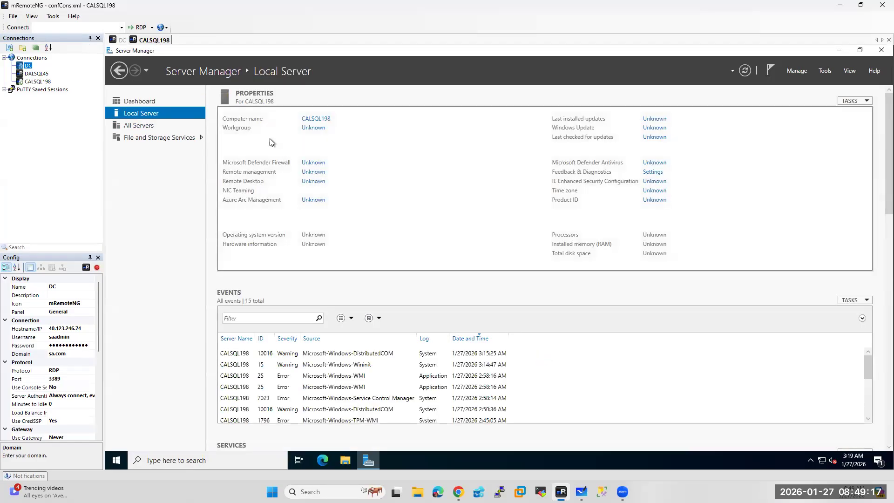
{"action": "left_click", "coordinate": [311, 130]}
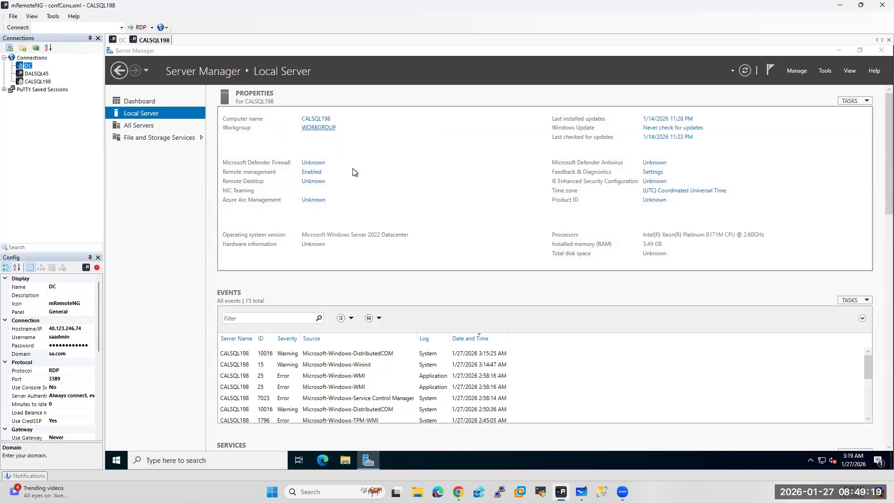
{"action": "left_click", "coordinate": [291, 182]}
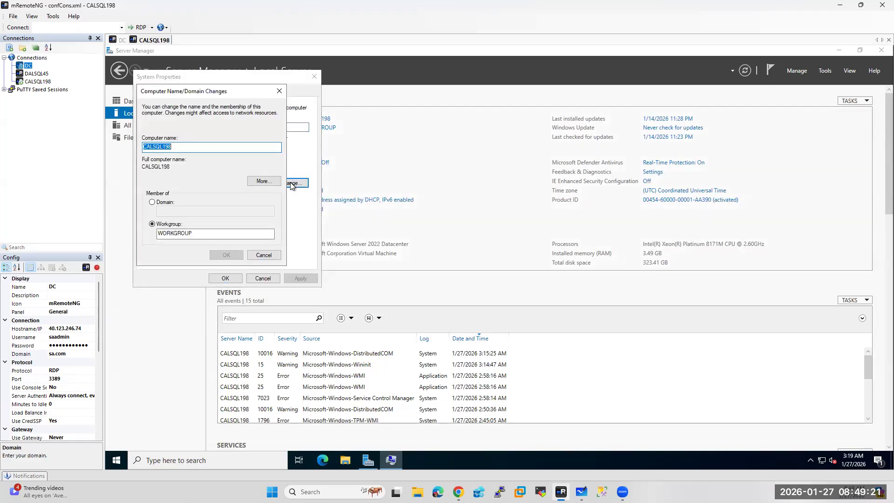
{"action": "left_click", "coordinate": [152, 202]}
{"action": "left_click", "coordinate": [175, 212]}
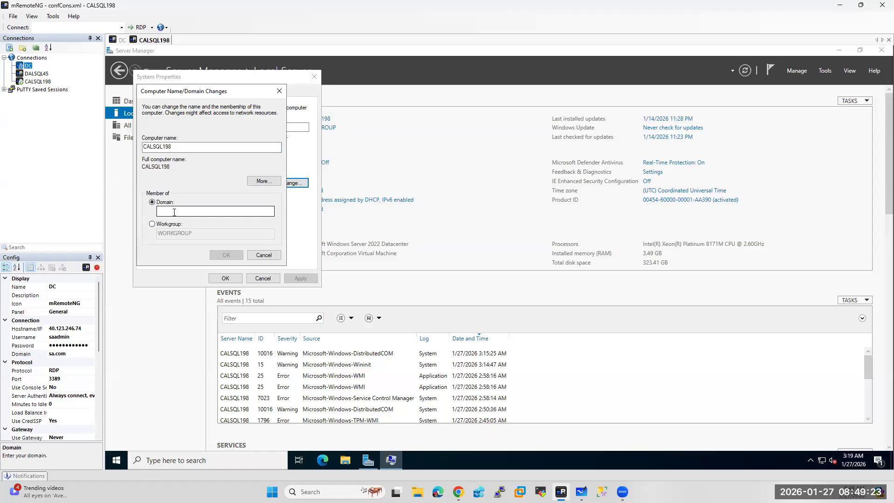
{"action": "type", "text": "sa.com"}
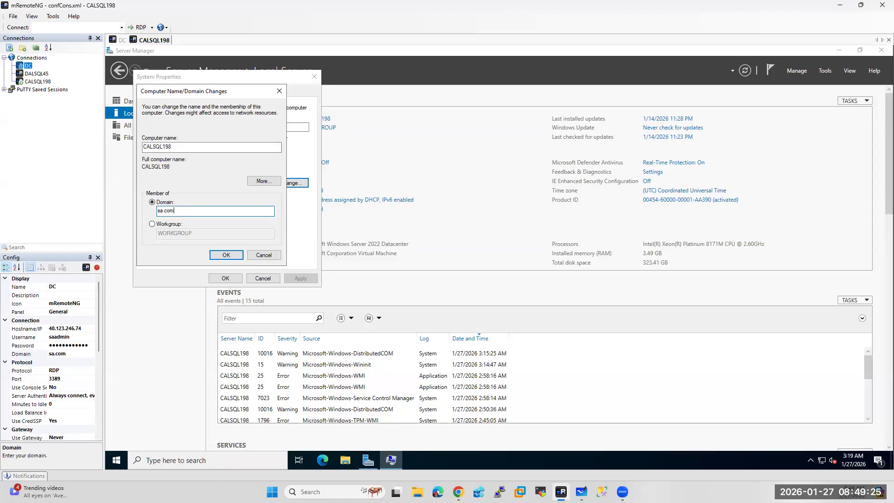
Join CALSQL198 to the sa.com domain using the domain admin credentials
{"action": "left_click", "coordinate": [230, 254]}
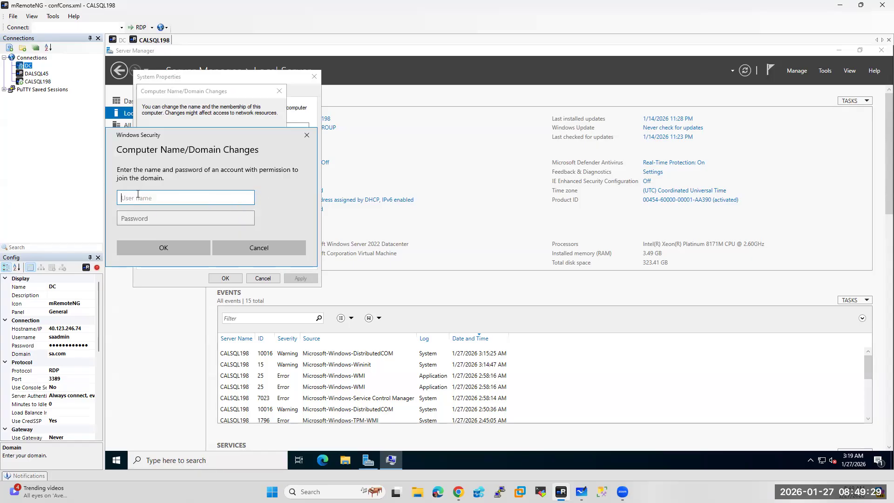
{"action": "key", "text": "Tab"}
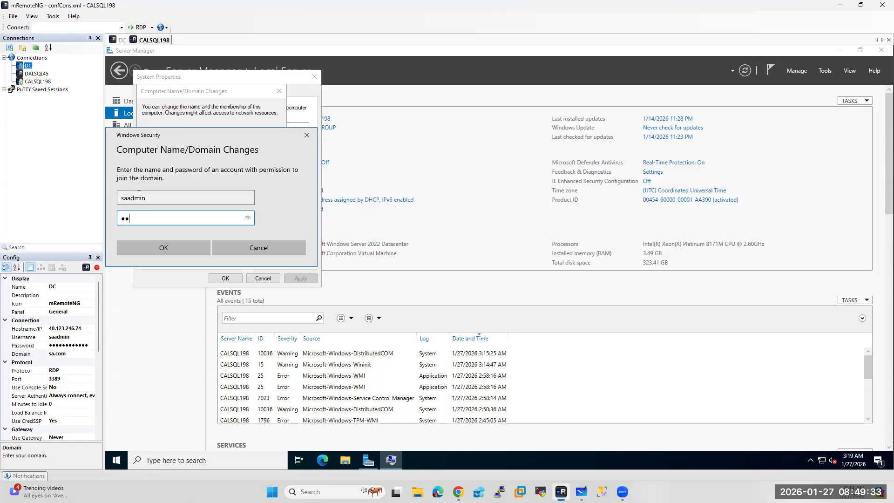
{"action": "left_click", "coordinate": [146, 251]}
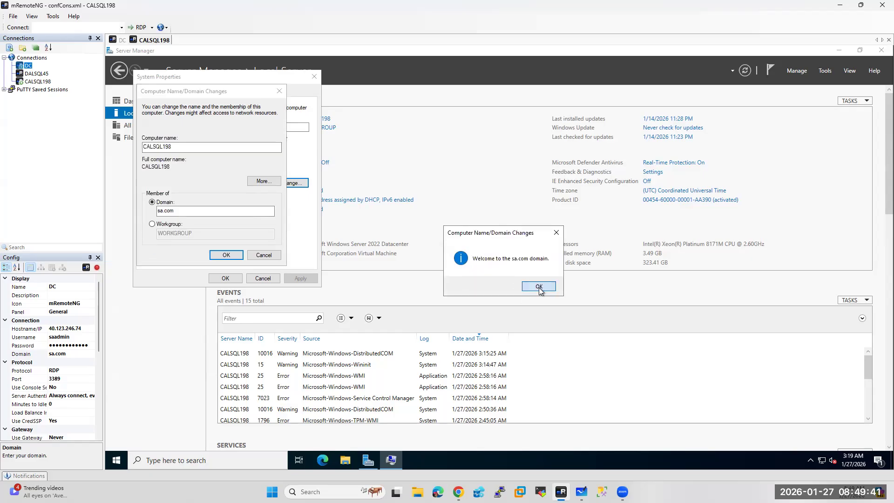
Acknowledge the welcome and restart notices, close System Properties, and restart CALSQL198 now
{"action": "left_click", "coordinate": [539, 288]}
{"action": "left_click", "coordinate": [549, 265]}
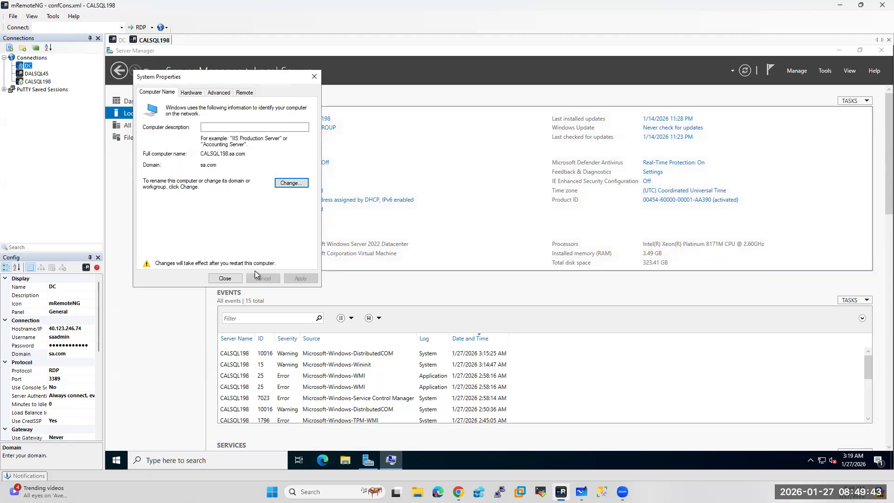
{"action": "left_click", "coordinate": [227, 278]}
{"action": "left_click", "coordinate": [490, 264]}
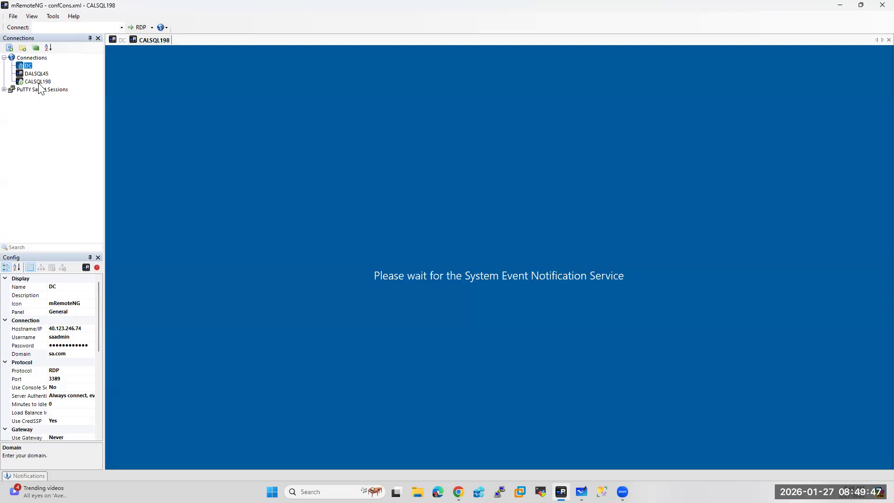
Close the CALSQL198 tab and set its saved Domain property to sa.com
{"action": "left_click", "coordinate": [39, 81]}
{"action": "left_click", "coordinate": [61, 355]}
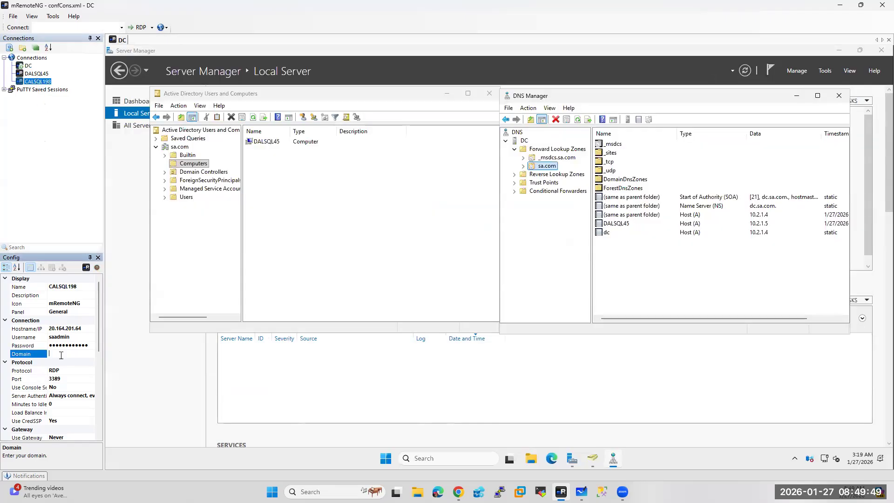
{"action": "type", "text": "sa.com"}
Connect to DALSQL45, then return to the DC's Active Directory Users and Computers
{"action": "double_click", "coordinate": [37, 73]}
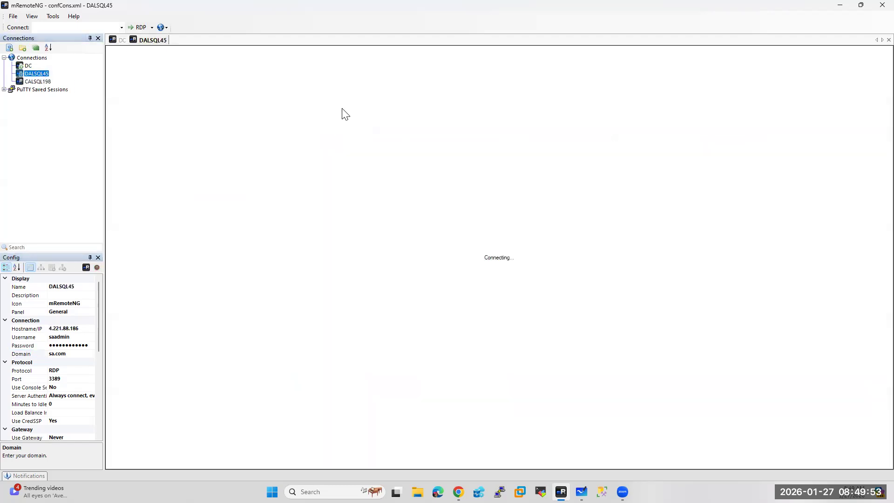
{"action": "double_click", "coordinate": [27, 67]}
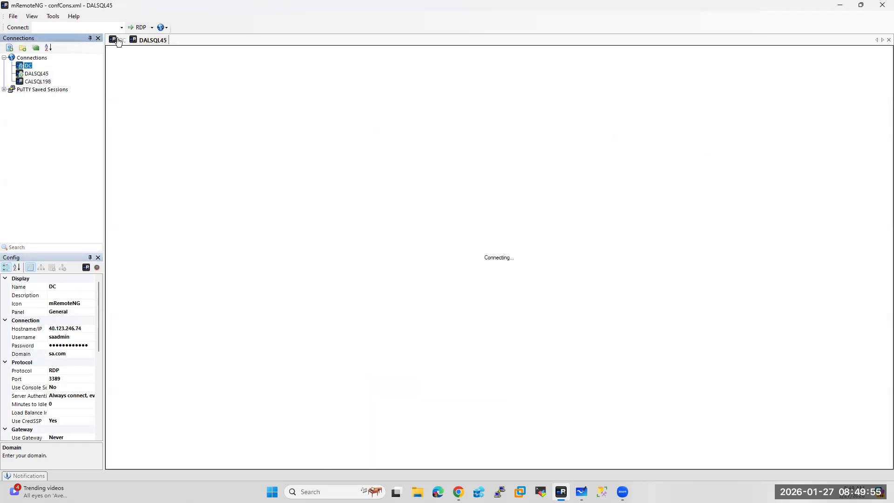
{"action": "left_click", "coordinate": [193, 164]}
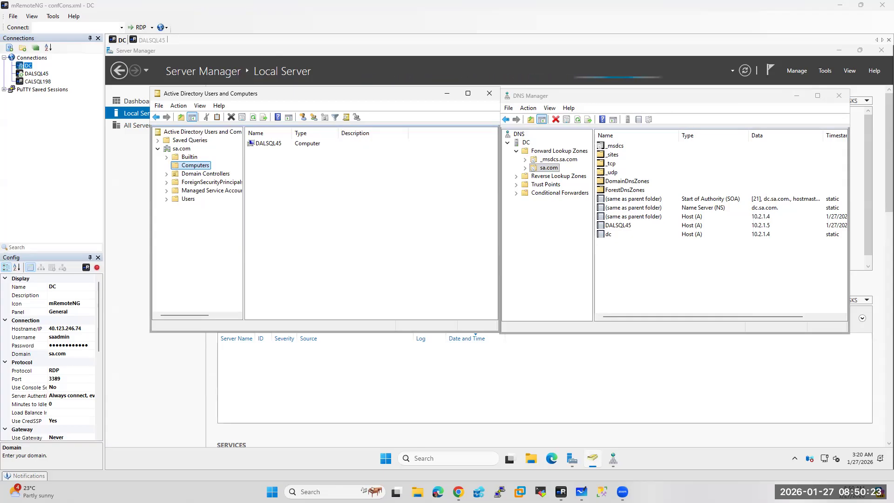
Refresh the AD Computers container and the sa.com DNS zone to show CALSQL198
{"action": "right_click", "coordinate": [191, 165]}
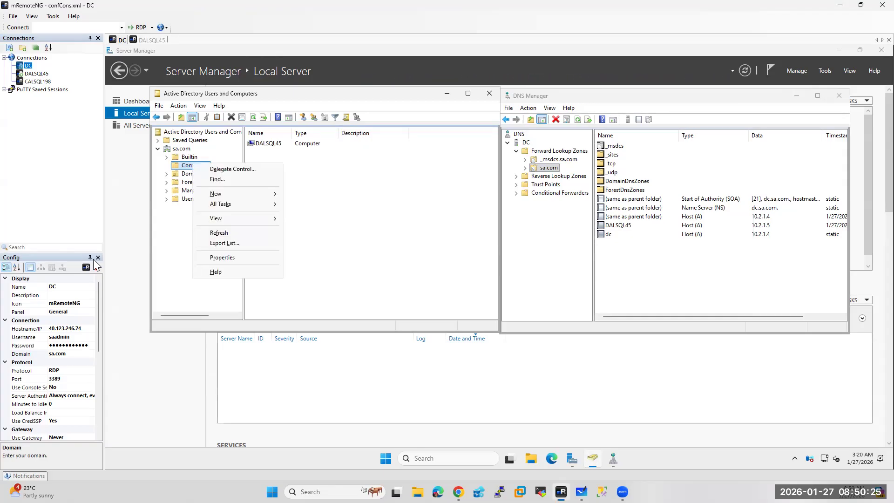
{"action": "left_click", "coordinate": [220, 233]}
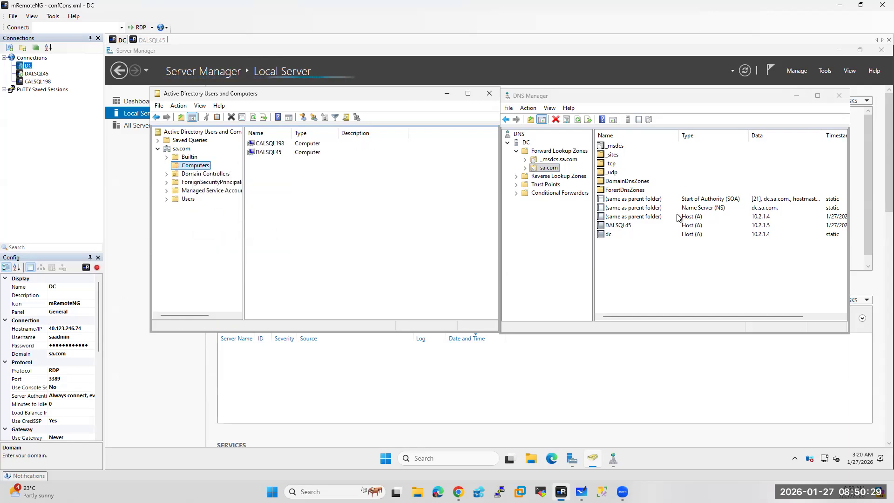
{"action": "left_click", "coordinate": [606, 264]}
{"action": "right_click", "coordinate": [548, 167]}
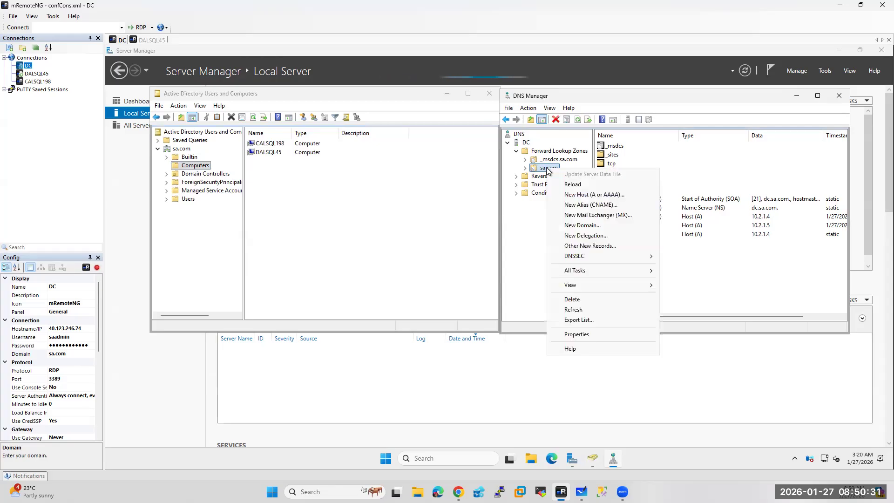
{"action": "left_click", "coordinate": [573, 310]}
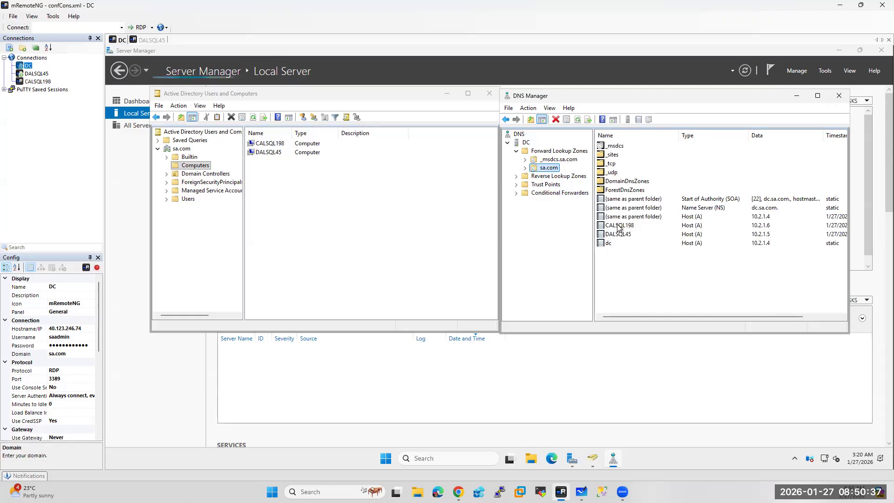
Reconnect to CALSQL198, then minimize the AD and DNS consoles on the DC
{"action": "double_click", "coordinate": [37, 81]}
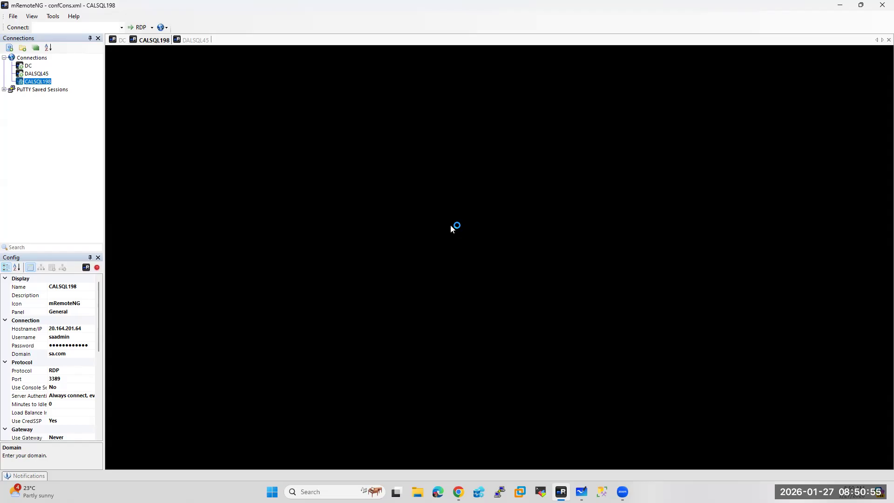
{"action": "left_click", "coordinate": [33, 74]}
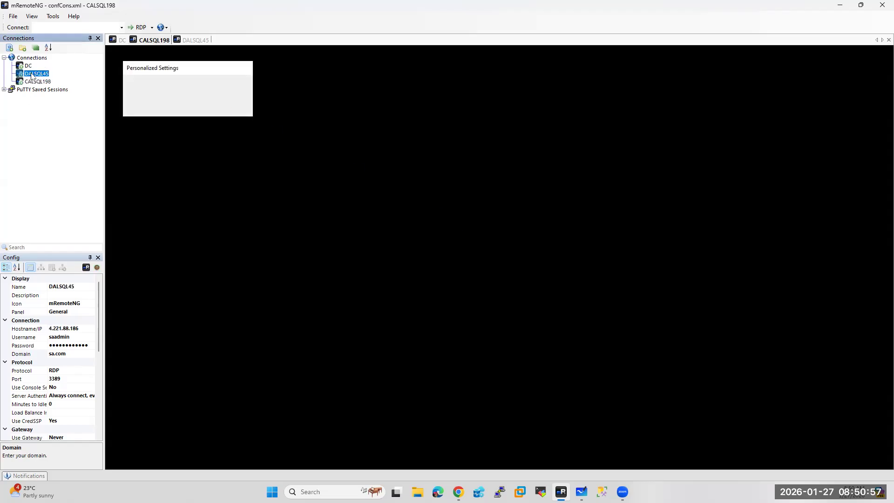
{"action": "left_click", "coordinate": [119, 41]}
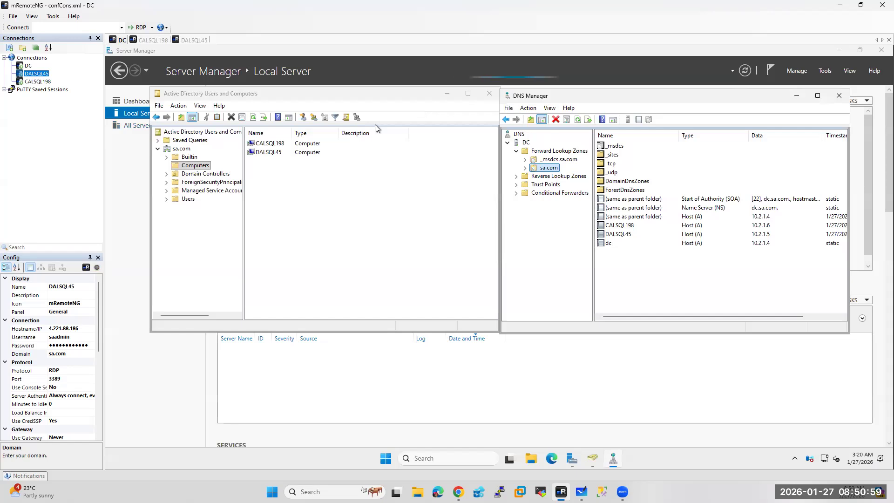
{"action": "left_click", "coordinate": [447, 94]}
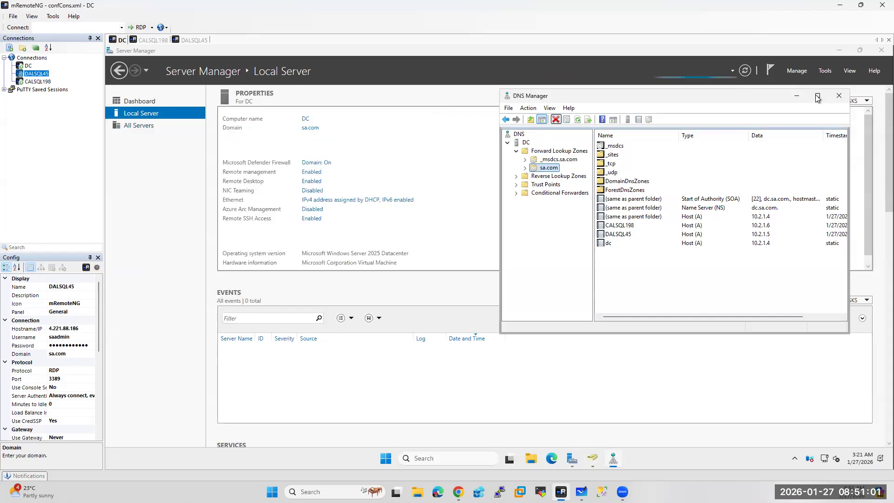
{"action": "left_click", "coordinate": [797, 95]}
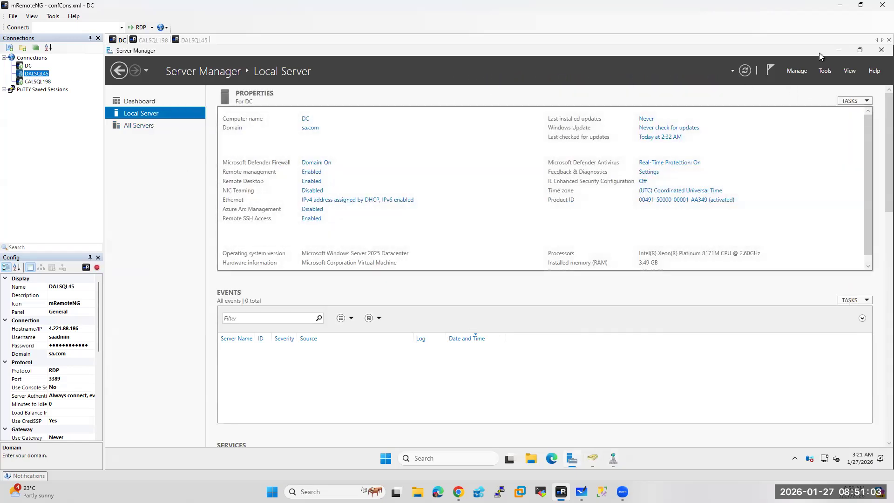
Launch Failover Cluster Manager on the DC by running cluadmin.msc
{"action": "left_click", "coordinate": [839, 50]}
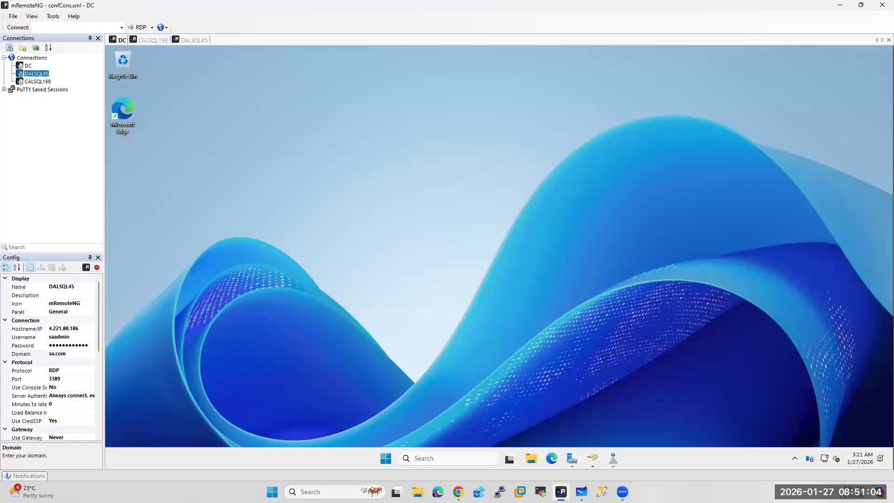
{"action": "right_click", "coordinate": [388, 459]}
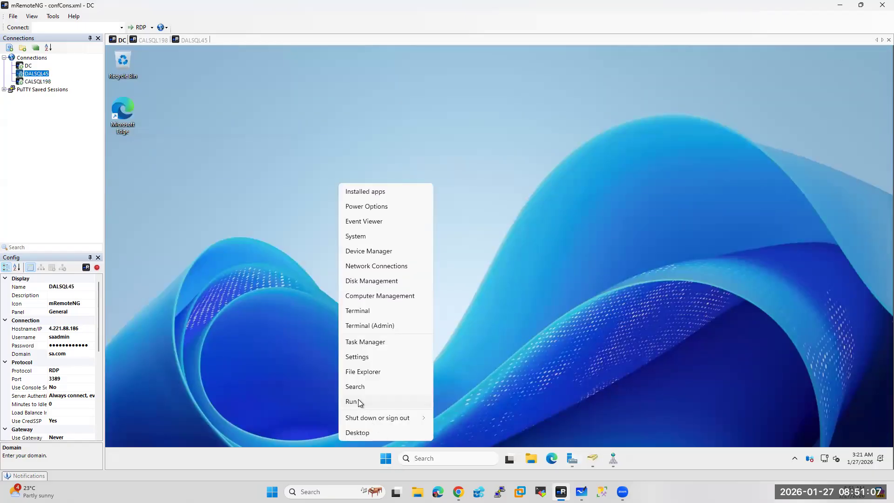
{"action": "left_click", "coordinate": [359, 400]}
{"action": "type", "text": "cluadmin"}
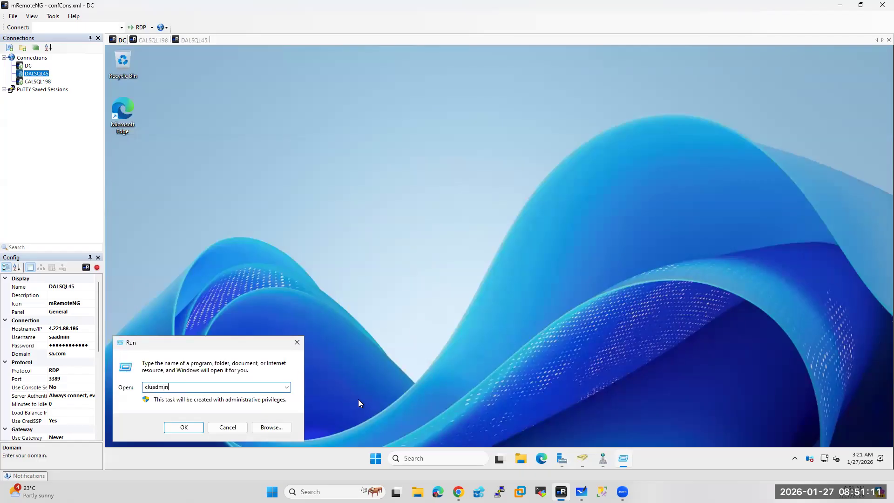
{"action": "type", "text": ".msc"}
{"action": "key", "text": "Return"}
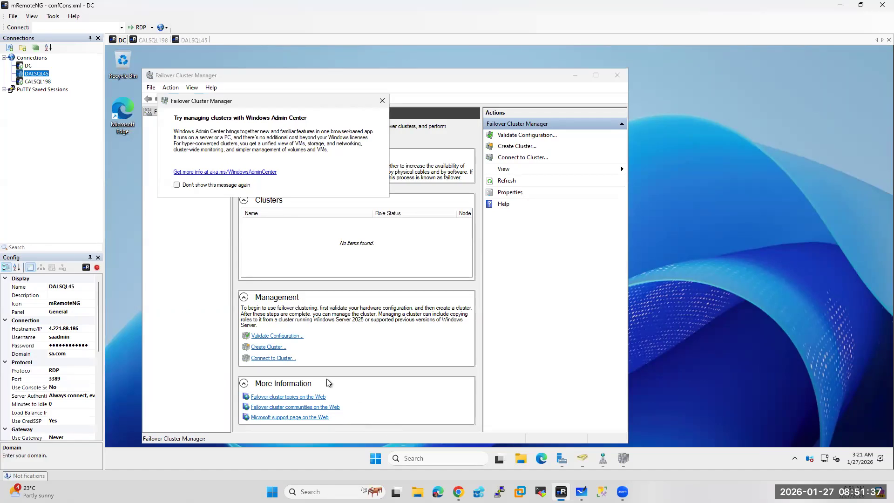
Close the Windows Admin Center tip, start Validate Configuration, and switch to CALSQL198
{"action": "left_click", "coordinate": [383, 101]}
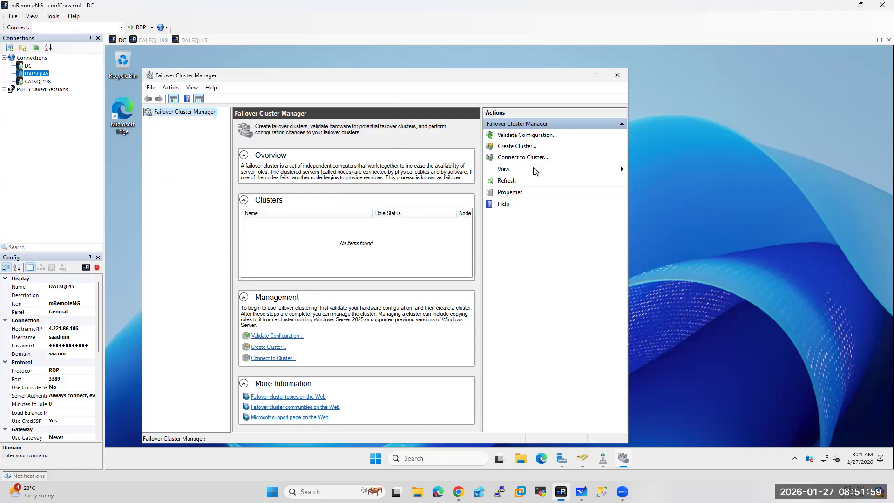
{"action": "left_click", "coordinate": [509, 136]}
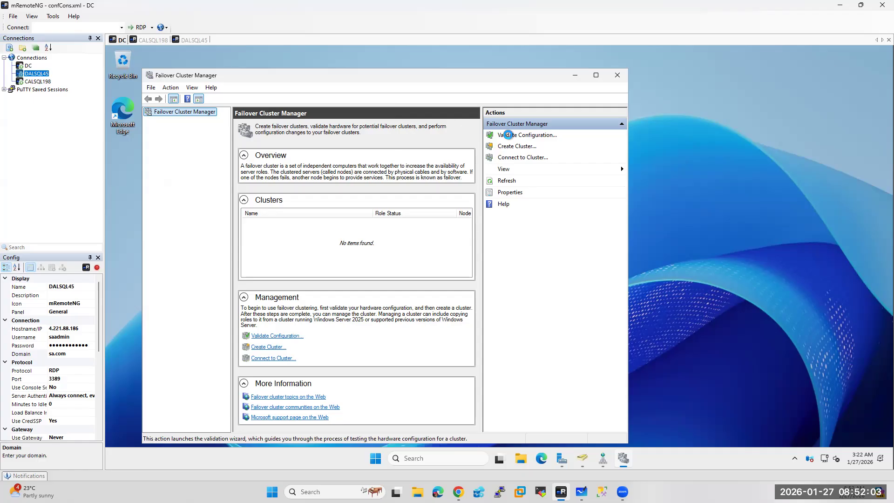
{"action": "left_click", "coordinate": [155, 40]}
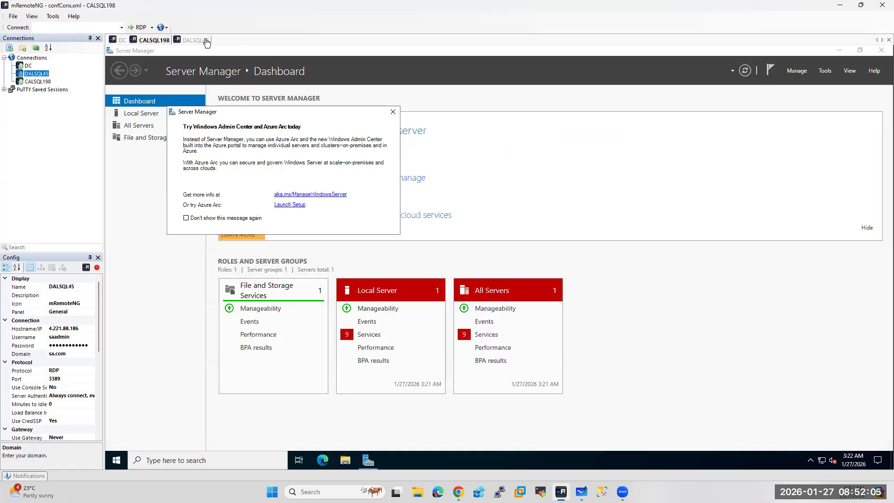
Search for 'failover' on CALSQL198 and DALSQL45, then return to the DC's validation wizard
{"action": "left_click", "coordinate": [163, 460]}
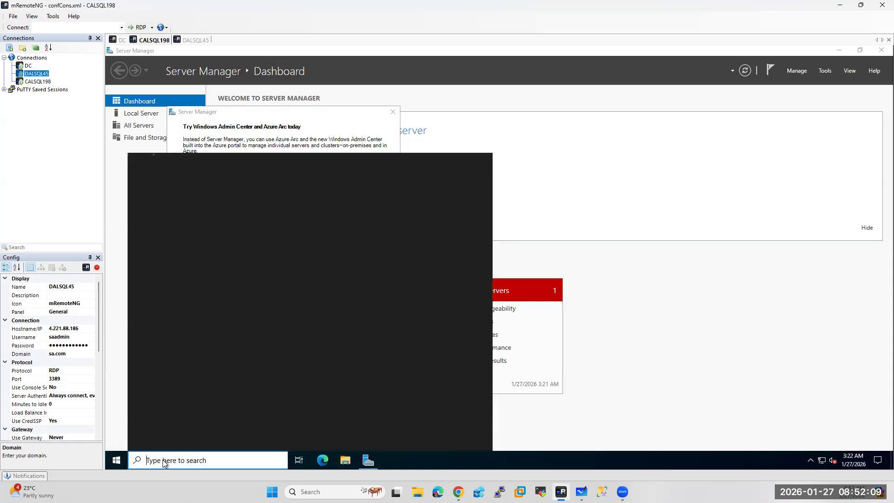
{"action": "type", "text": "failov"}
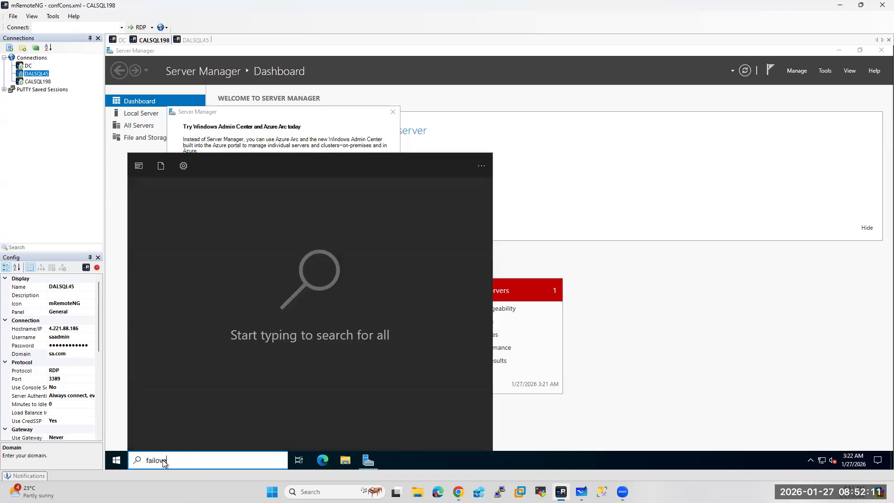
{"action": "type", "text": "er"}
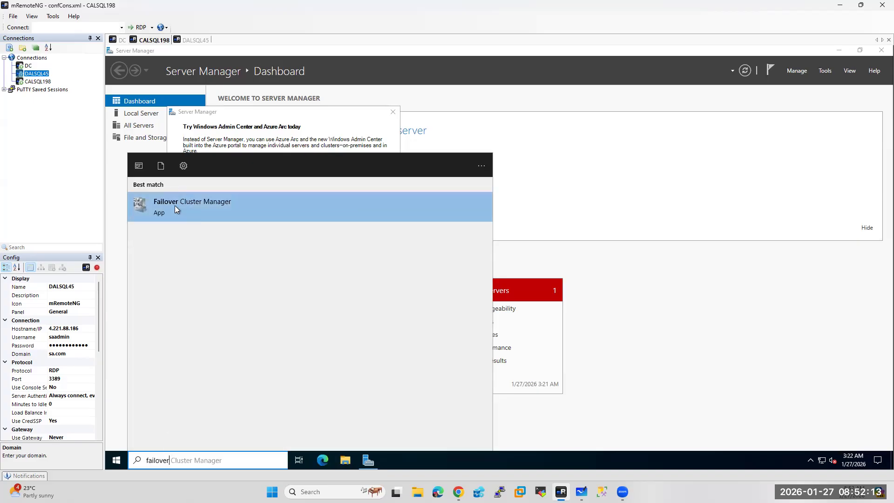
{"action": "left_click", "coordinate": [195, 40]}
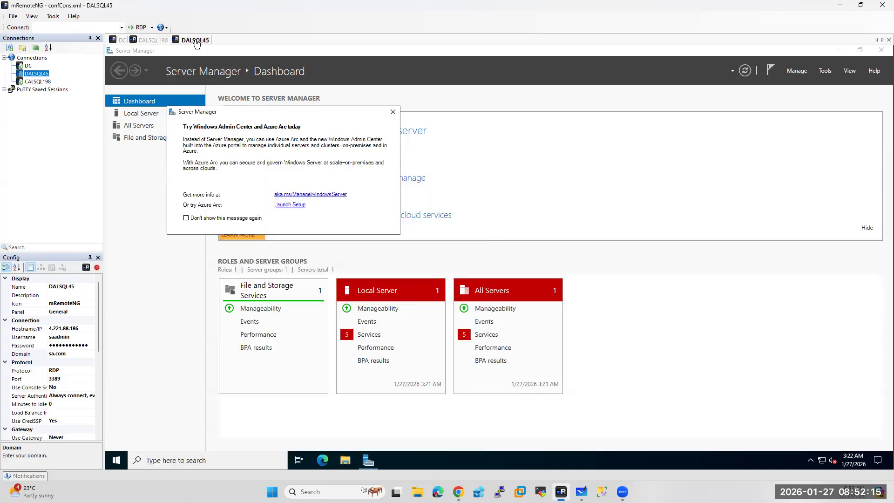
{"action": "left_click", "coordinate": [164, 461]}
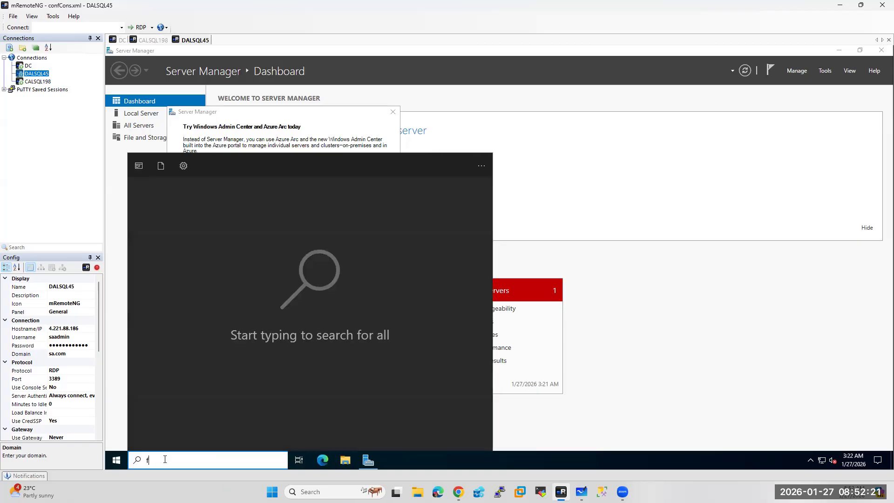
{"action": "type", "text": "failo"}
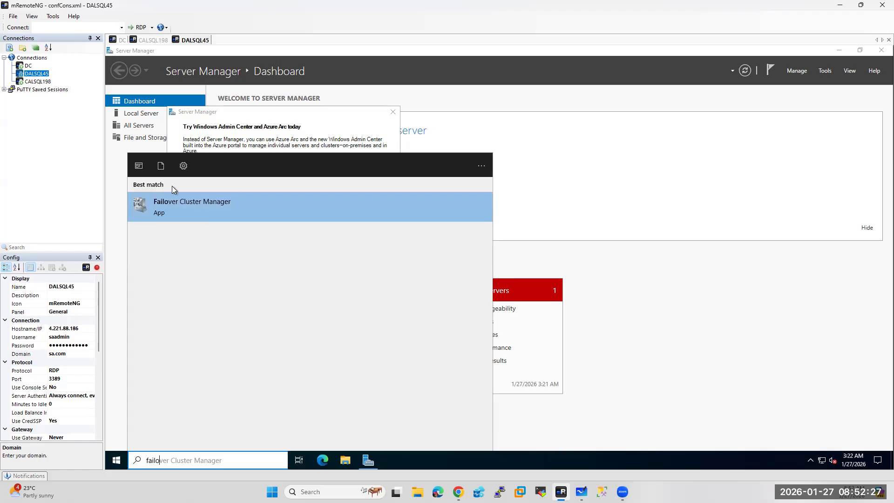
{"action": "left_click", "coordinate": [122, 41]}
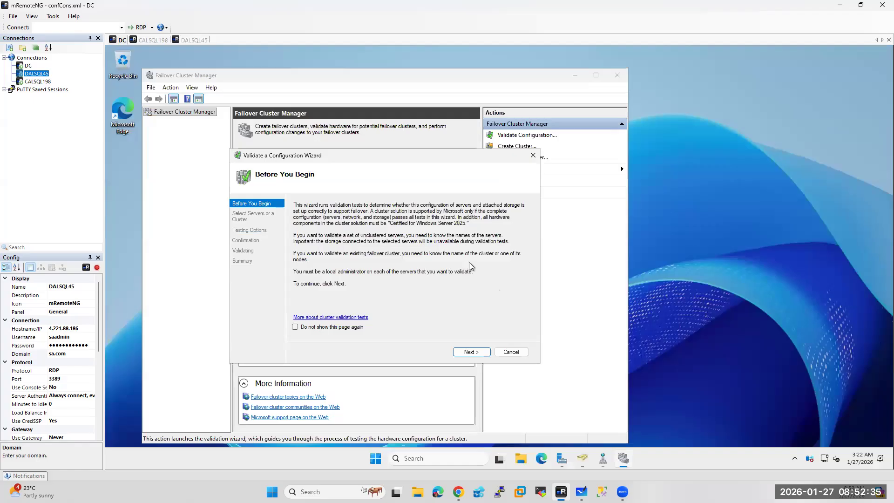
Validate dalsql45 and calsql198 as cluster nodes, running all tests
{"action": "left_click", "coordinate": [471, 352]}
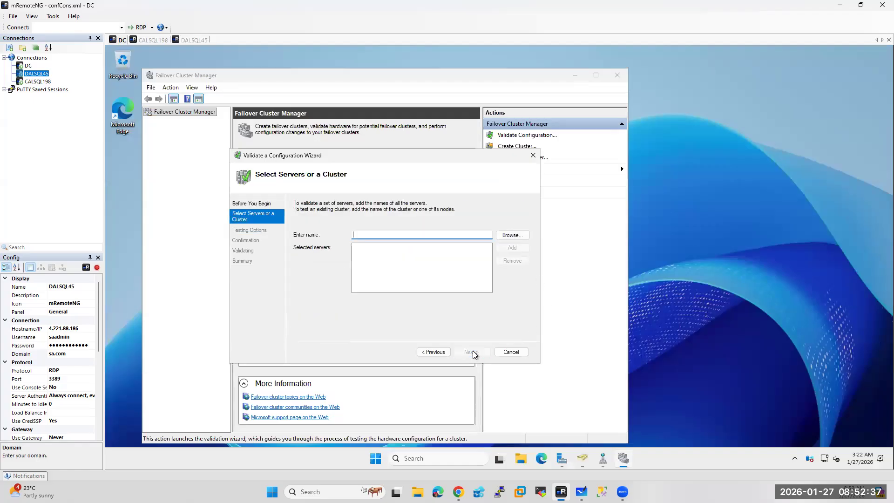
{"action": "type", "text": "dalsql45,calsql198"}
{"action": "left_click", "coordinate": [514, 247]}
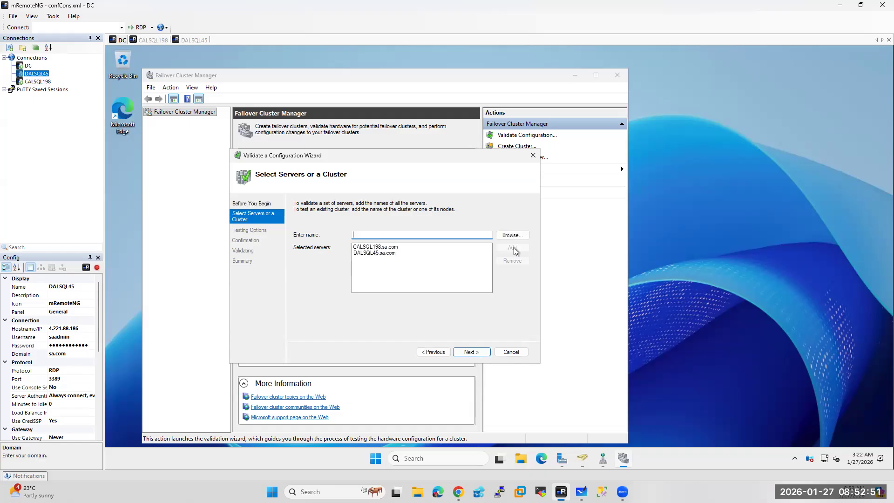
{"action": "left_click", "coordinate": [481, 350]}
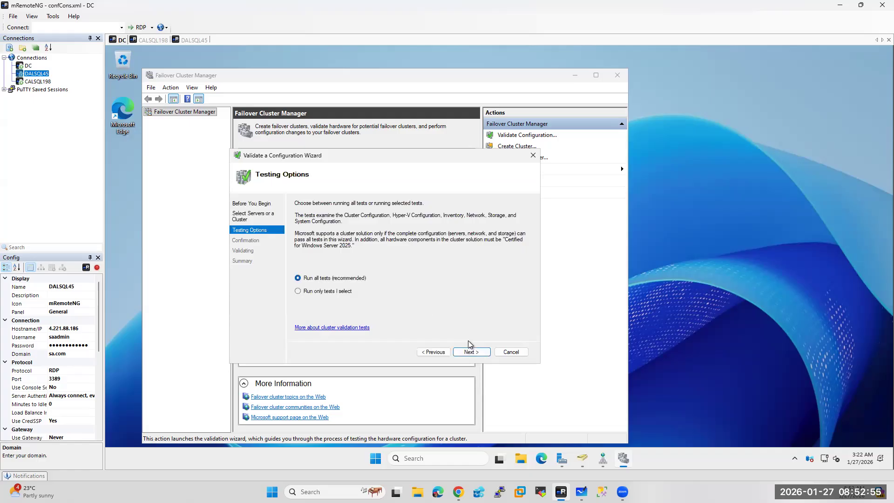
{"action": "left_click", "coordinate": [474, 352]}
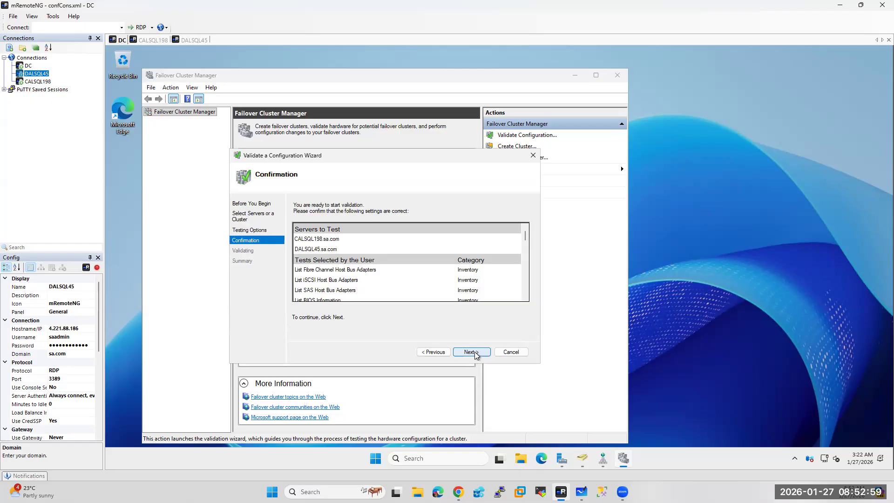
{"action": "left_click", "coordinate": [474, 352]}
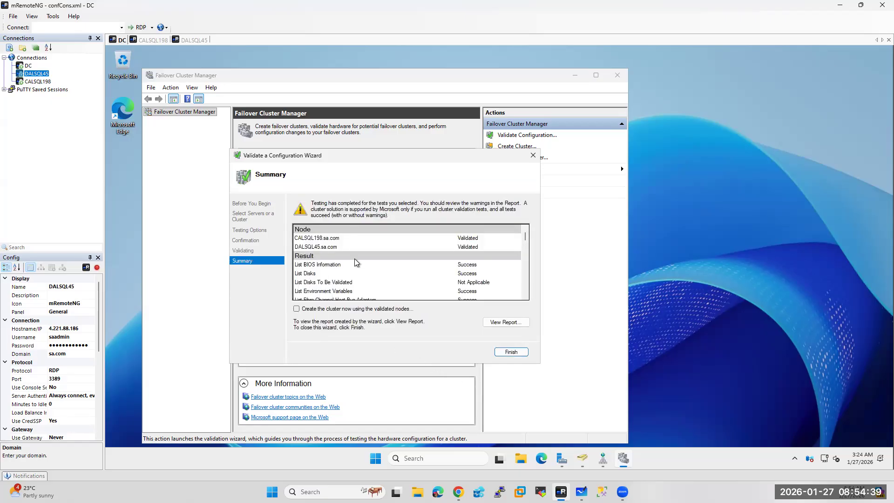
Review the validation summary and choose to create the cluster from the validated nodes
{"action": "scroll", "coordinate": [334, 261], "scroll_direction": "down", "scroll_amount": 10}
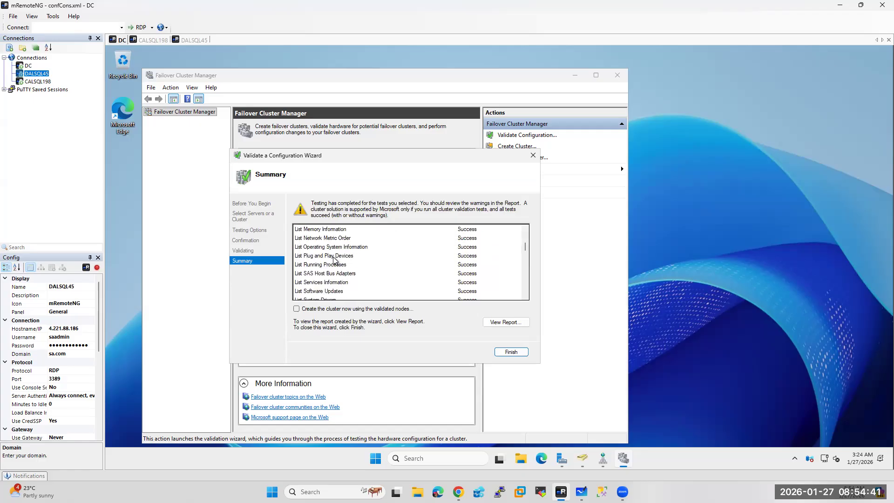
{"action": "scroll", "coordinate": [333, 261], "scroll_direction": "down", "scroll_amount": 1}
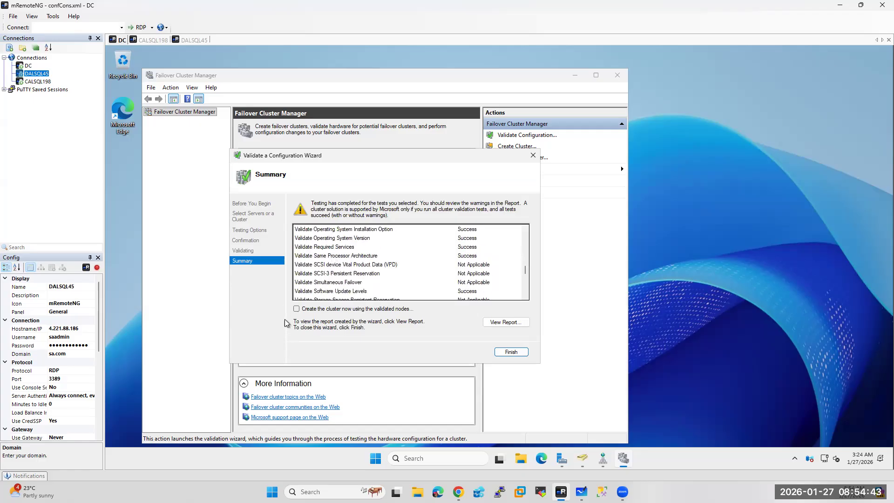
{"action": "left_click", "coordinate": [297, 310]}
Close the validation report and name the new cluster aagclusql, advancing to the Confirmation page
{"action": "left_click", "coordinate": [512, 353]}
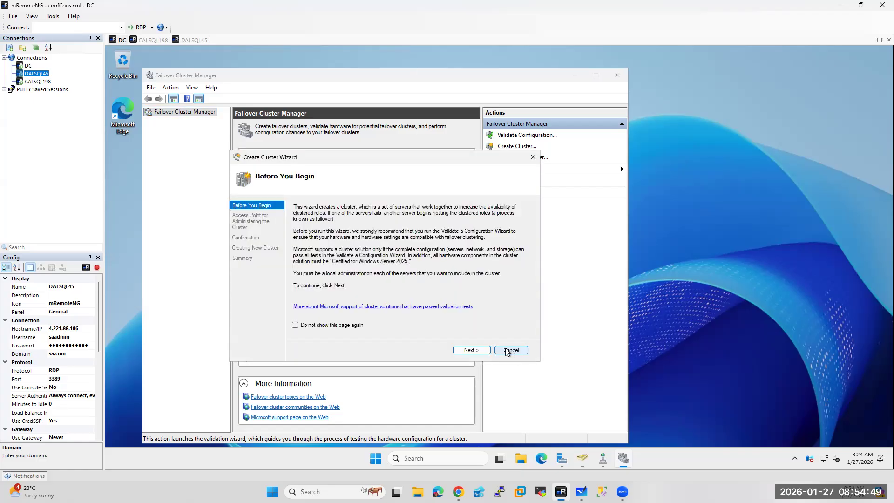
{"action": "left_click", "coordinate": [467, 351]}
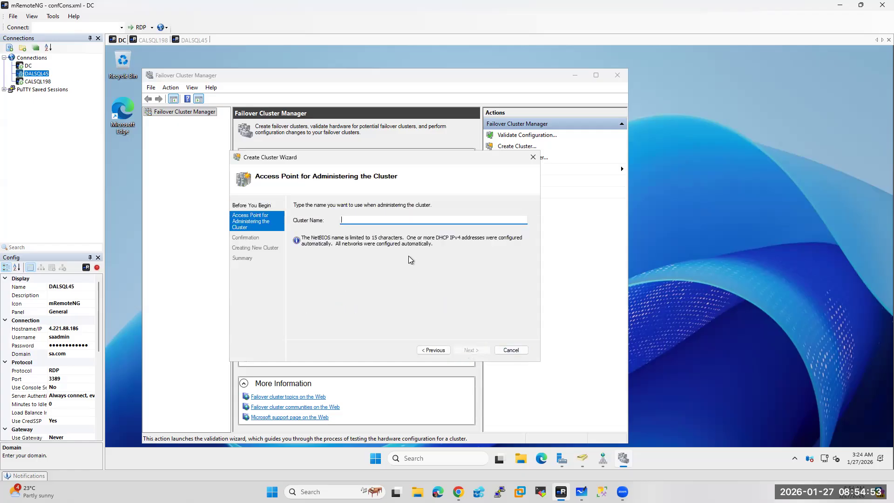
{"action": "type", "text": "aagclusqlk"}
{"action": "left_click", "coordinate": [470, 351]}
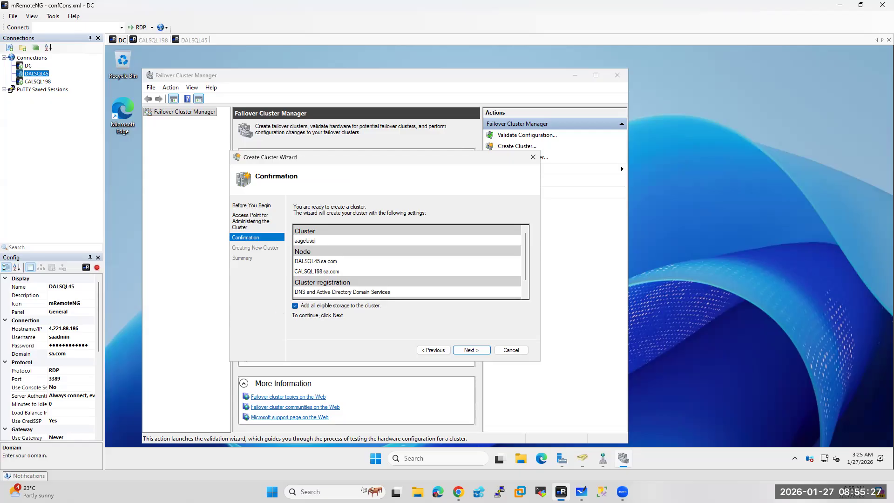
Leave 'Add all eligible storage to the cluster' unchecked on the Confirmation page
{"action": "left_click", "coordinate": [295, 306]}
{"action": "left_click", "coordinate": [297, 309]}
{"action": "key", "text": "space"}
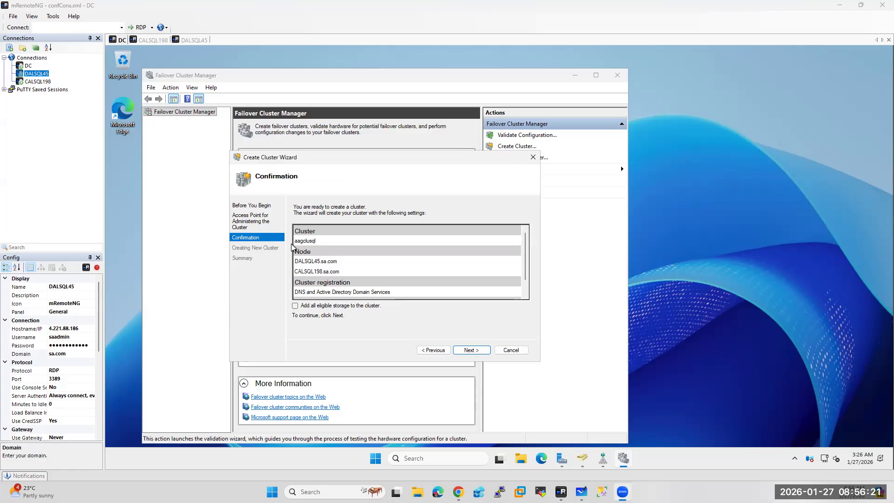
{"action": "left_click", "coordinate": [476, 353]}
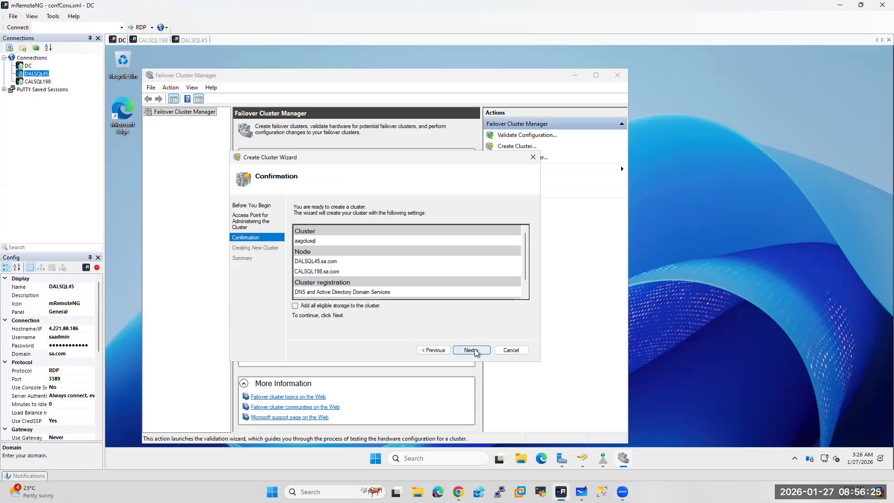
Create the aagclusql cluster and close the completed wizard
{"action": "left_click", "coordinate": [459, 350]}
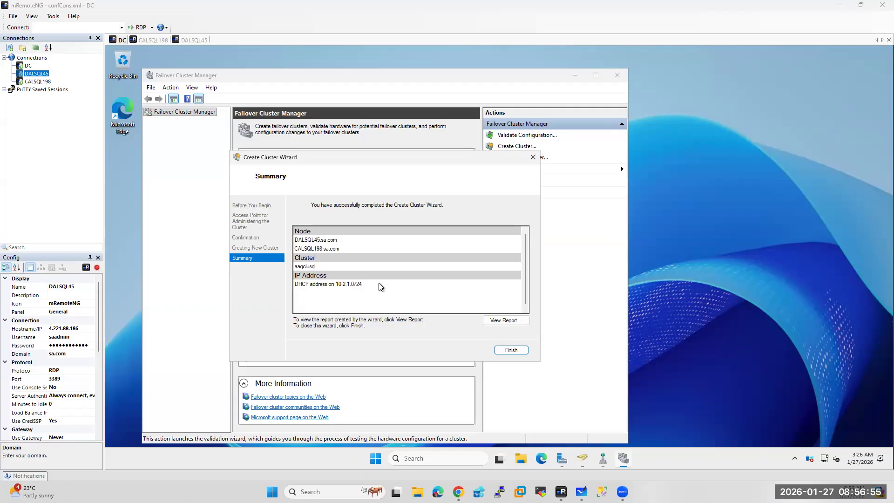
{"action": "left_click", "coordinate": [508, 350]}
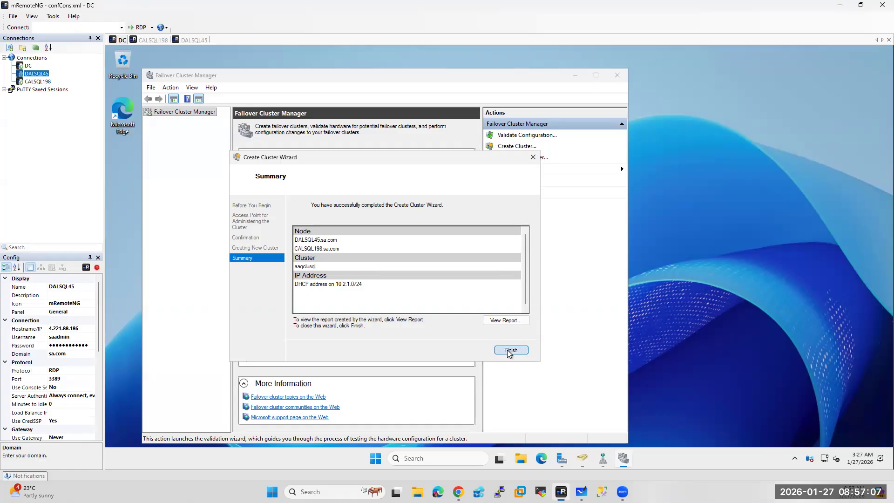
{"action": "left_click", "coordinate": [509, 350]}
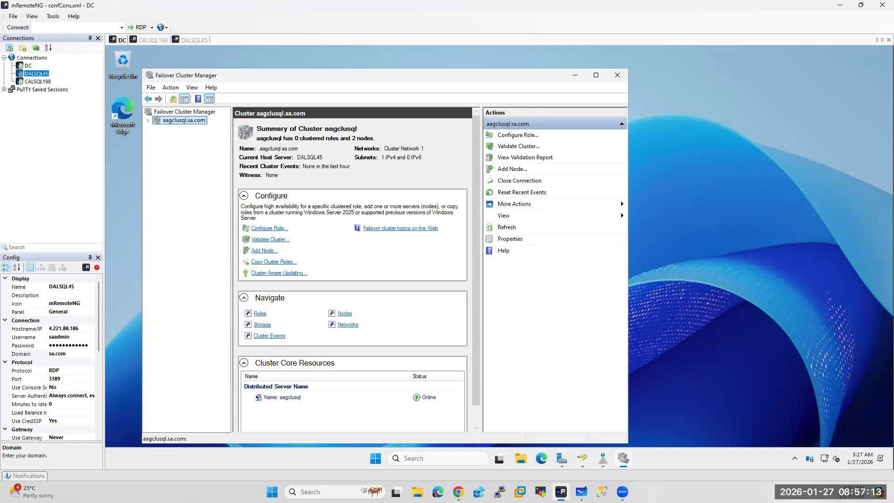
Maximize Failover Cluster Manager and expand aagclusql.sa.com to view its Roles
{"action": "left_click", "coordinate": [596, 75]}
{"action": "left_click", "coordinate": [112, 94]}
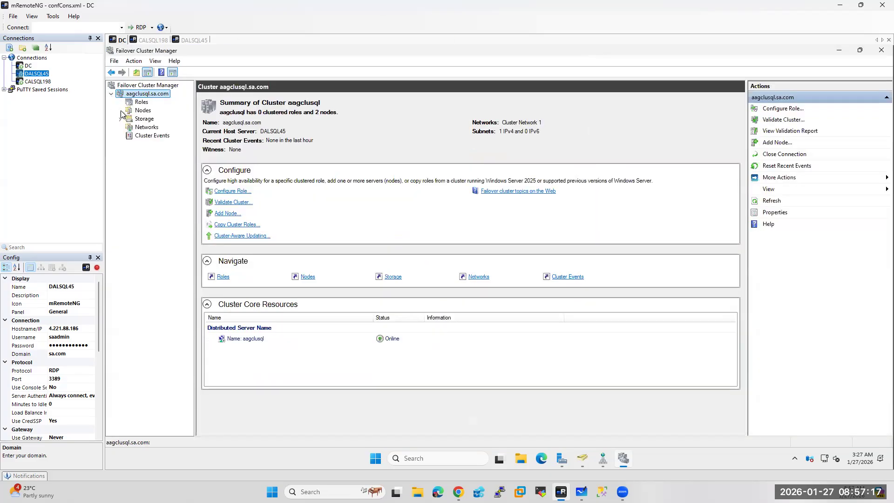
{"action": "left_click", "coordinate": [141, 103]}
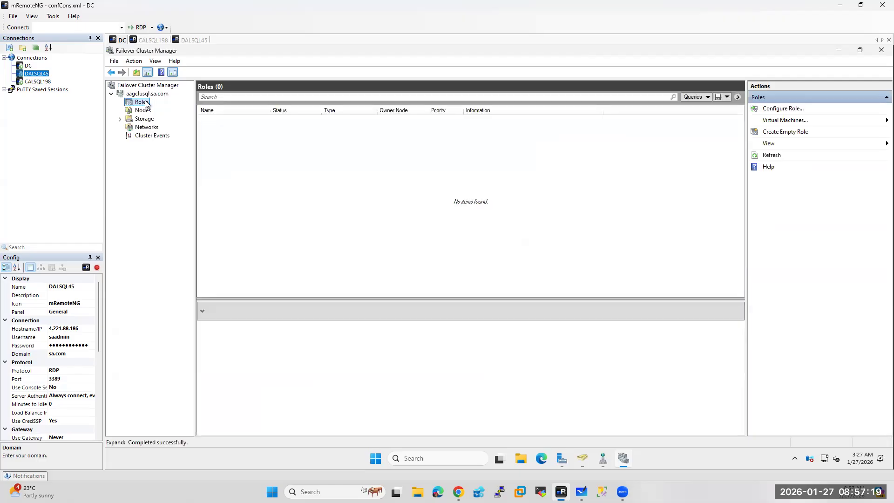
Check DALSQL45 and CALSQL198 in the Nodes list, then go back to the aagclusql summary
{"action": "left_click", "coordinate": [144, 111]}
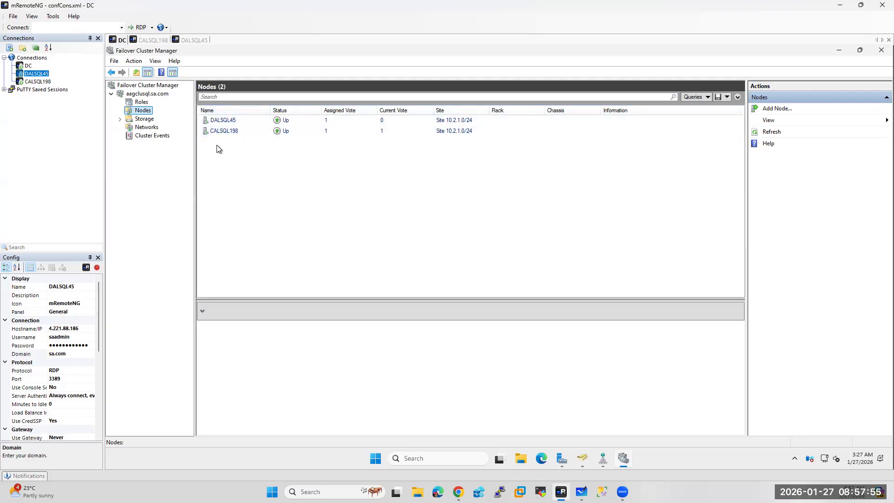
{"action": "left_click", "coordinate": [143, 94]}
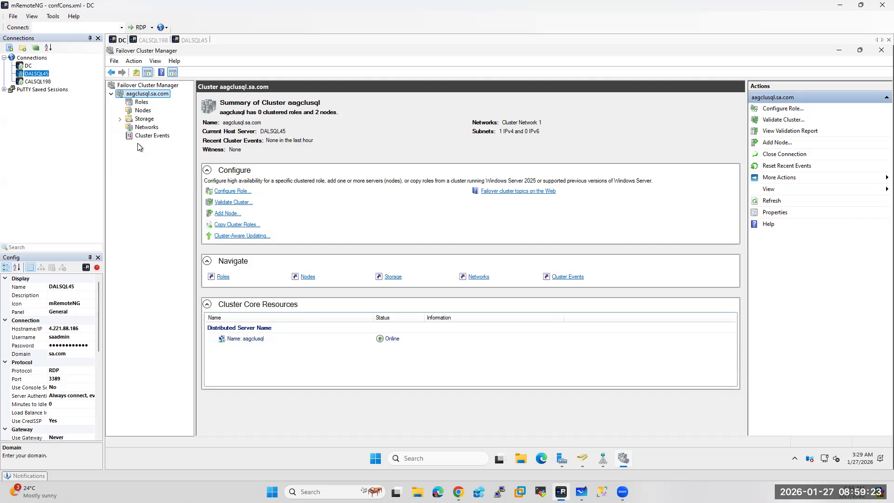
Recheck that both nodes are Up, return to the aagclusql summary, and start a Windows search
{"action": "left_click", "coordinate": [151, 111]}
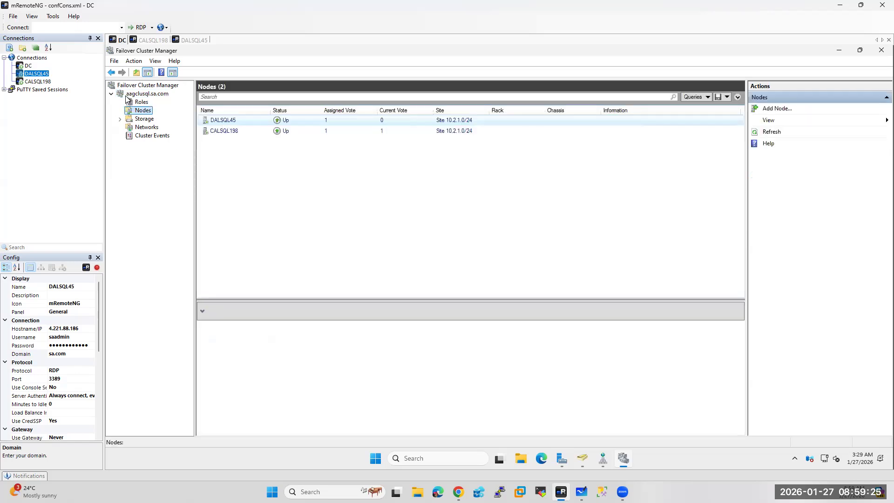
{"action": "left_click", "coordinate": [144, 95]}
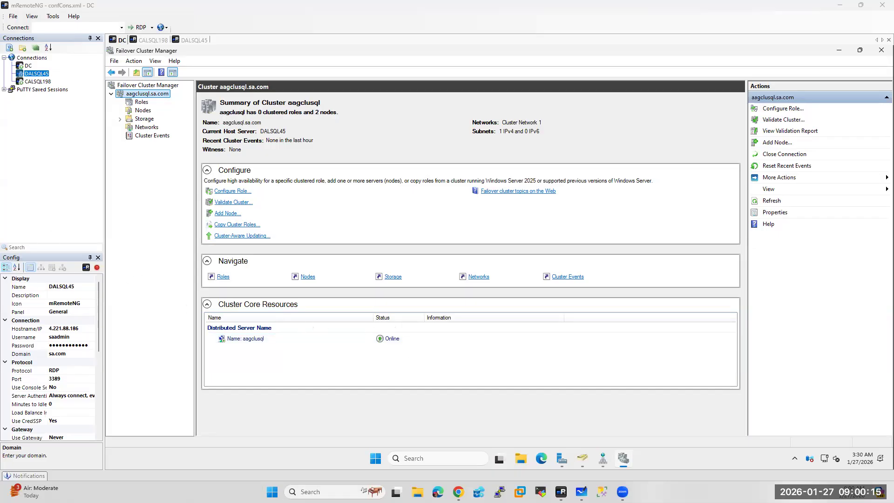
{"action": "left_click", "coordinate": [326, 491]}
Dismiss the search and bring the OneNote notes up full screen
{"action": "type", "text": "no"}
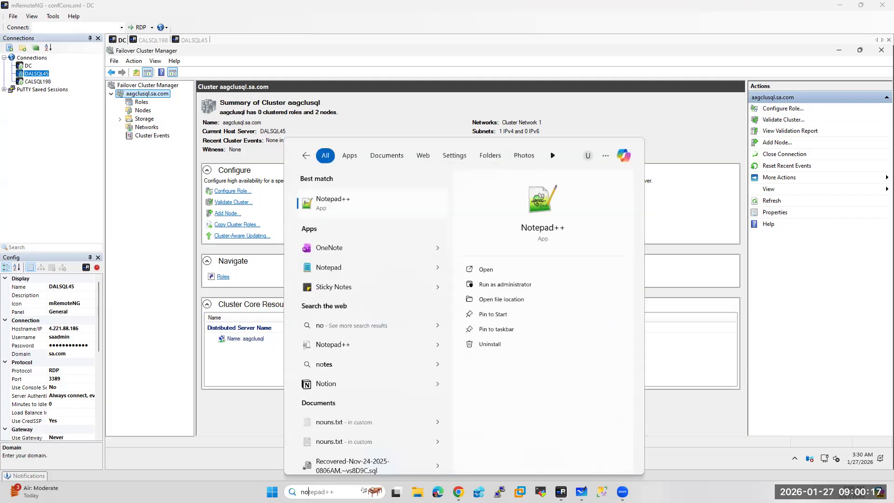
{"action": "key", "text": "Escape"}
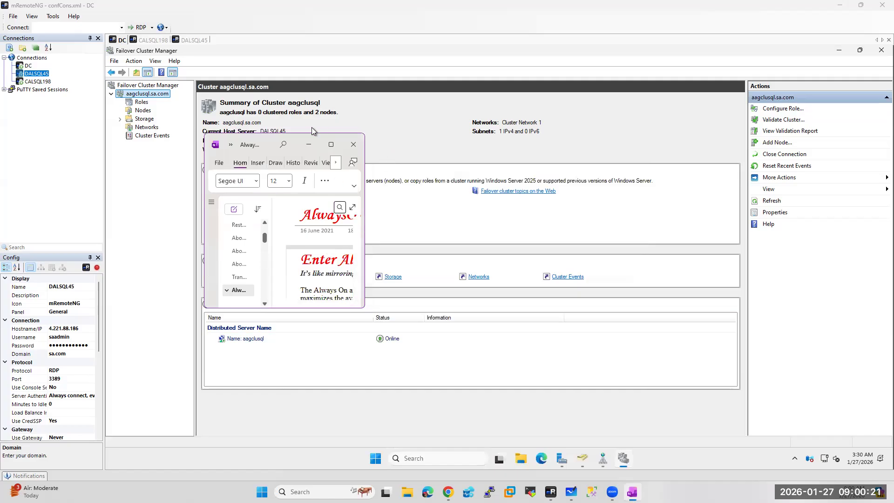
{"action": "left_click", "coordinate": [331, 145]}
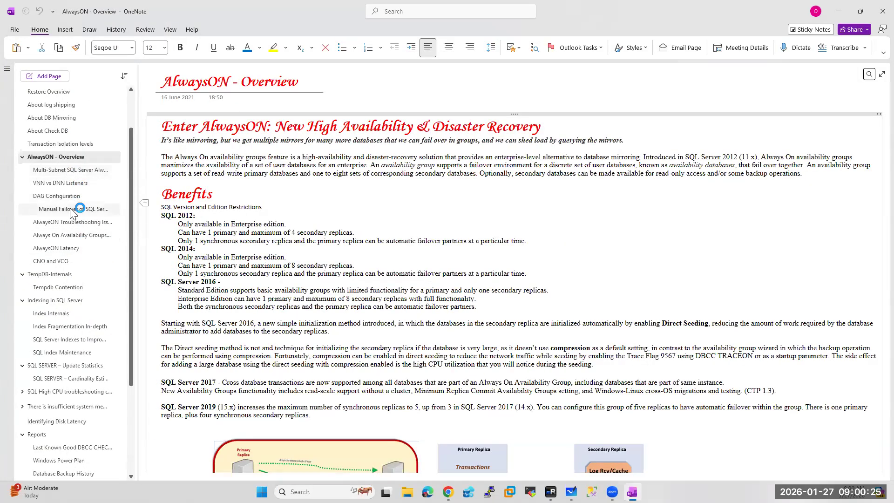
{"action": "scroll", "coordinate": [70, 354], "scroll_direction": "down", "scroll_amount": 1}
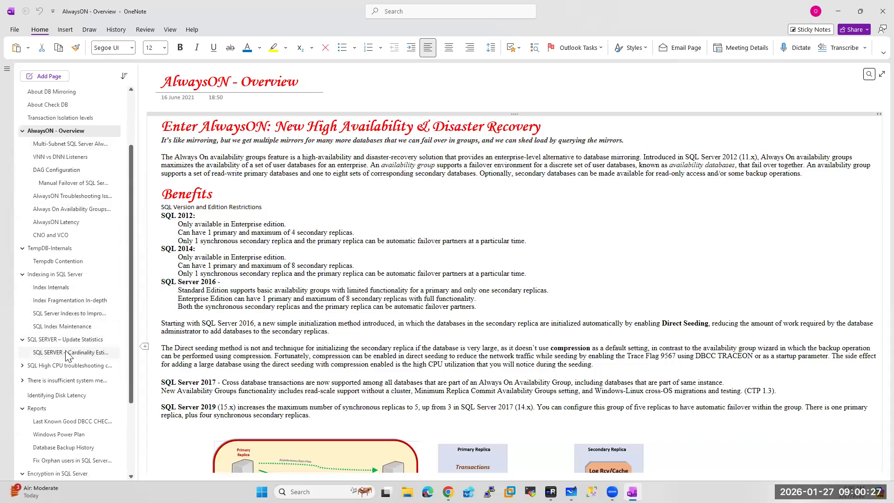
{"action": "scroll", "coordinate": [68, 355], "scroll_direction": "down", "scroll_amount": 3}
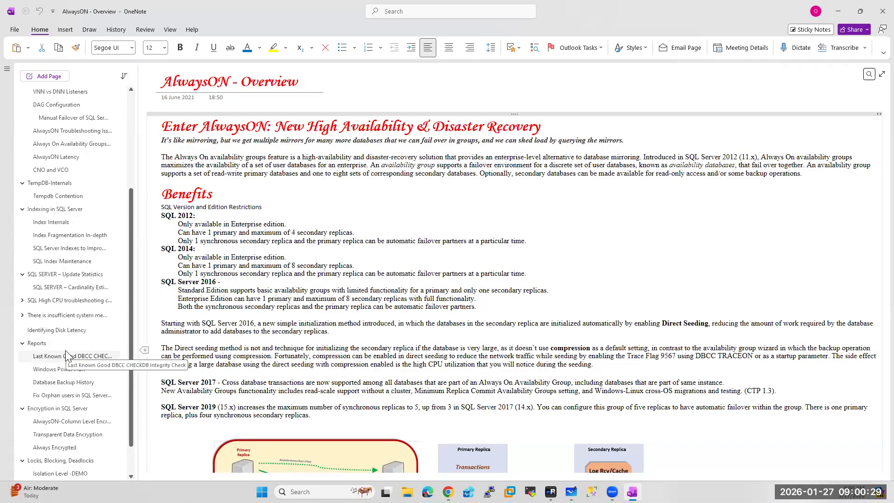
{"action": "scroll", "coordinate": [66, 344], "scroll_direction": "up", "scroll_amount": 5}
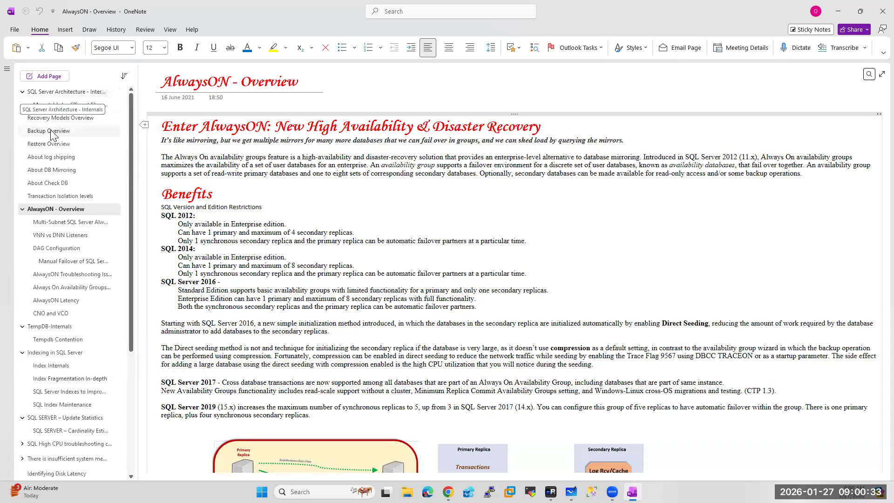
Switch to the MS-SQL Server section and open the Quorum page, then Cluster Internals
{"action": "left_click", "coordinate": [7, 69]}
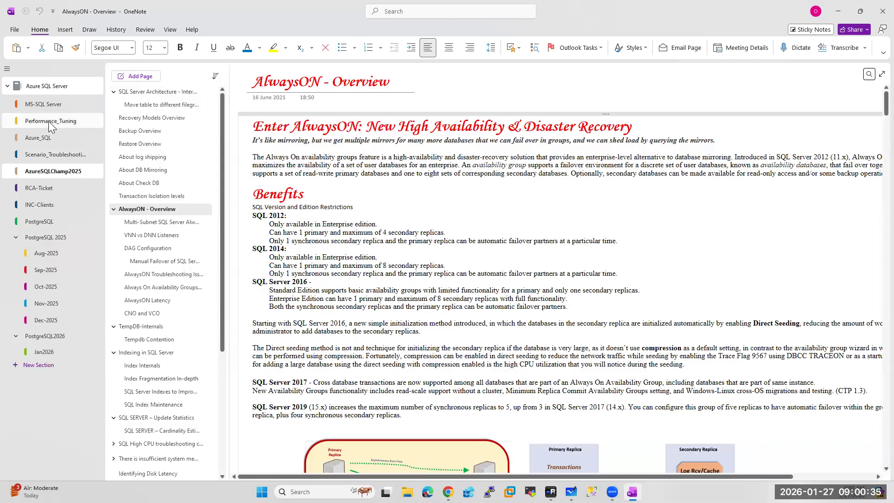
{"action": "left_click", "coordinate": [49, 107]}
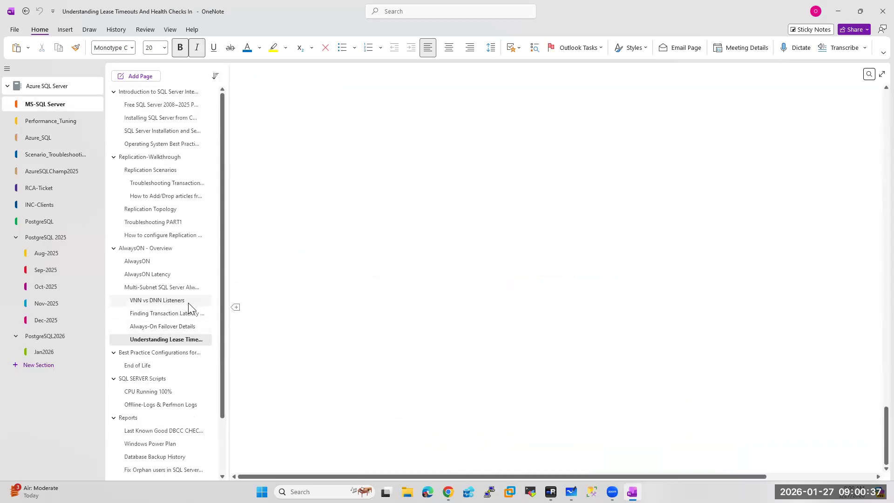
{"action": "scroll", "coordinate": [188, 303], "scroll_direction": "down", "scroll_amount": 2}
{"action": "scroll", "coordinate": [188, 303], "scroll_direction": "down", "scroll_amount": 3}
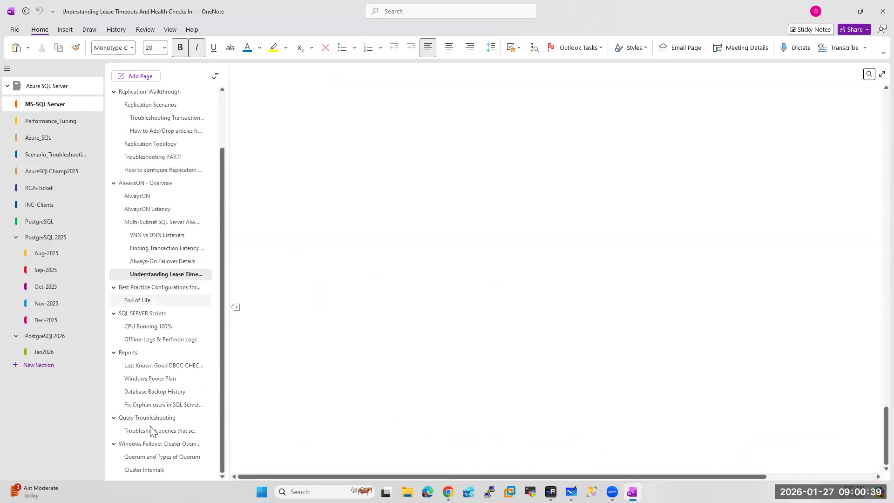
{"action": "left_click", "coordinate": [169, 456]}
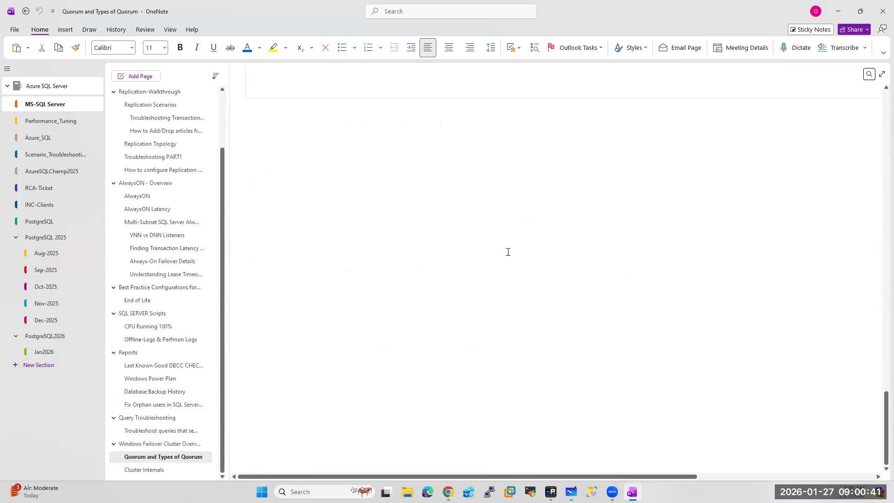
{"action": "scroll", "coordinate": [508, 252], "scroll_direction": "up", "scroll_amount": 10}
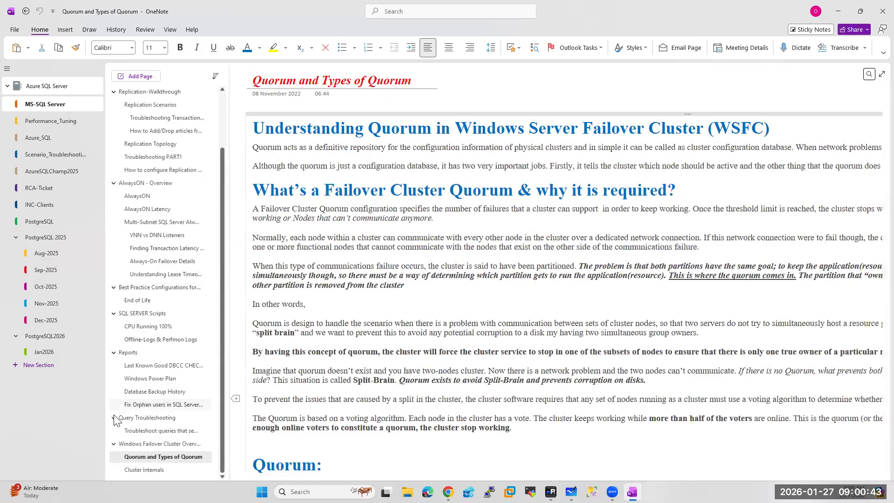
{"action": "left_click", "coordinate": [140, 470]}
Scroll to the Windows Server 2016/2019 core resources examples, then return to the cluster summary
{"action": "scroll", "coordinate": [376, 180], "scroll_direction": "down", "scroll_amount": 4}
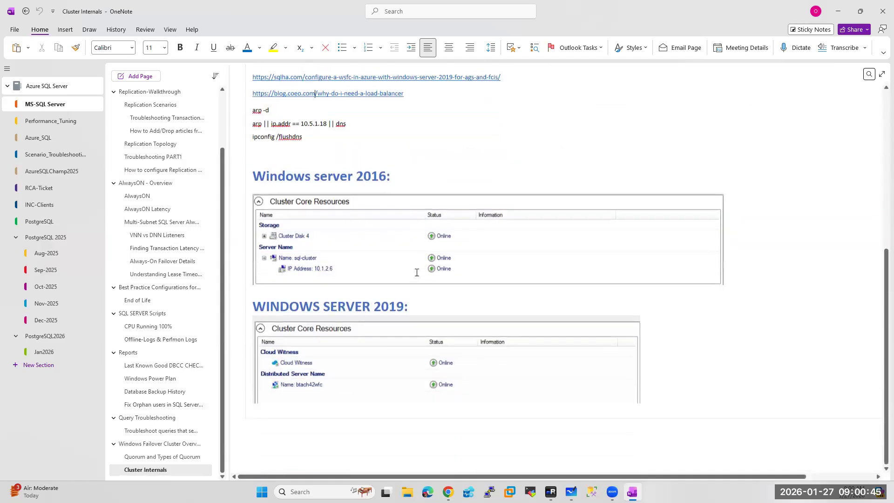
{"action": "scroll", "coordinate": [310, 165], "scroll_direction": "down", "scroll_amount": 2}
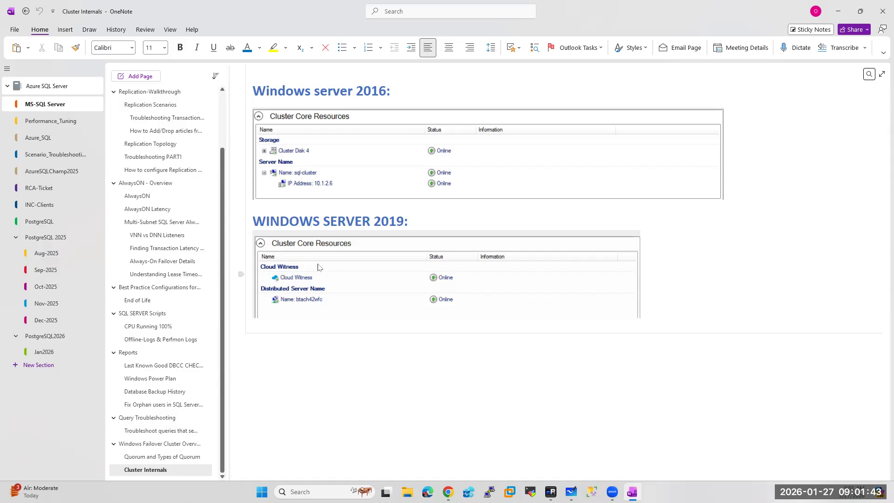
{"action": "left_click", "coordinate": [550, 492]}
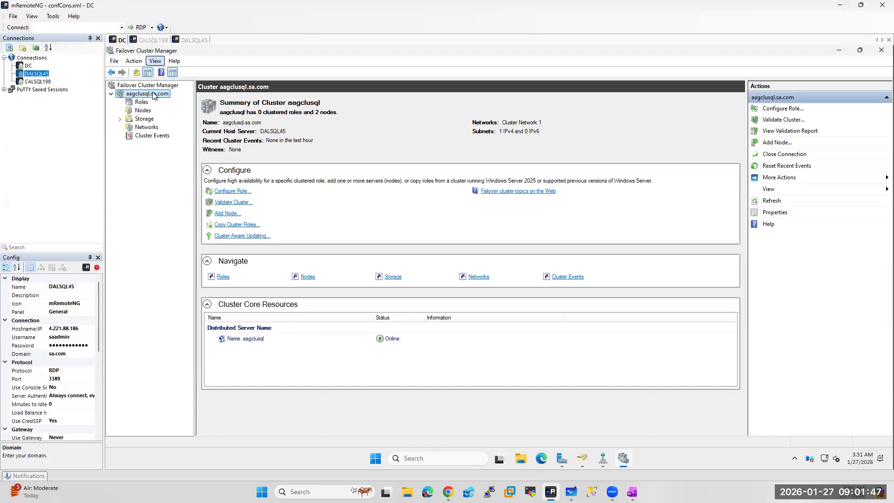
Refresh the Computers container in ADUC, select the aagclusql object, and bring up DNS Manager
{"action": "left_click", "coordinate": [580, 460]}
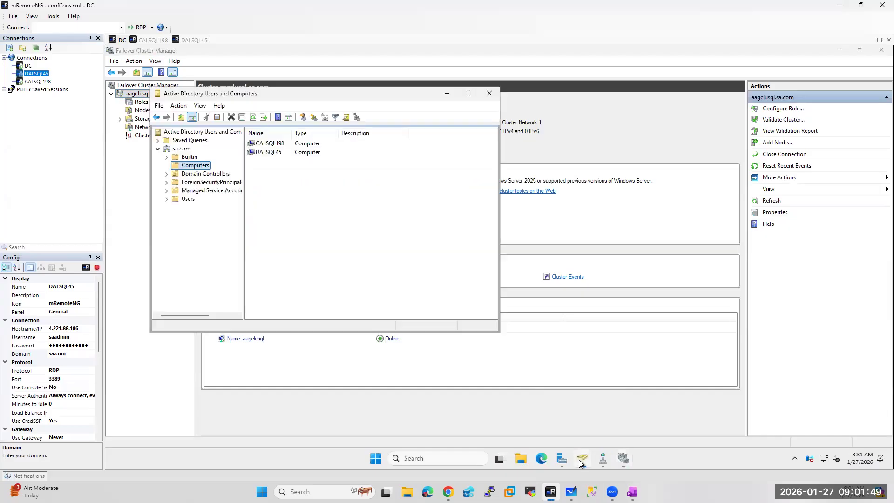
{"action": "right_click", "coordinate": [191, 168]}
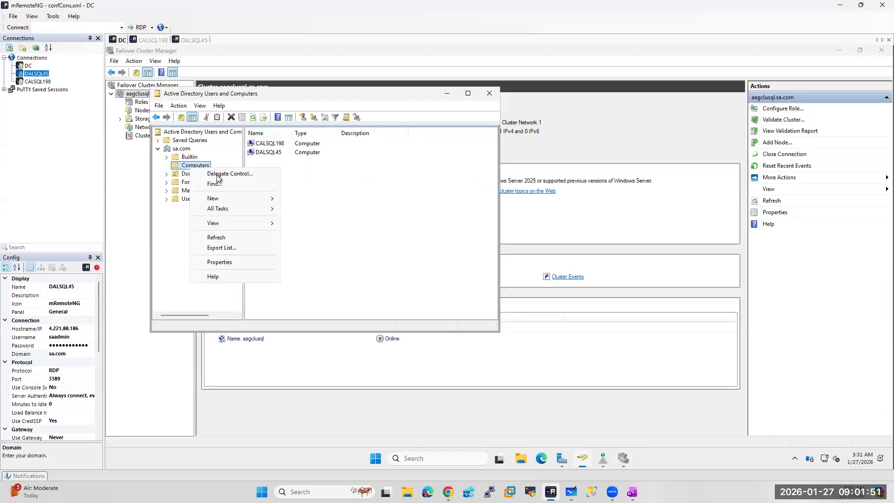
{"action": "left_click", "coordinate": [217, 238]}
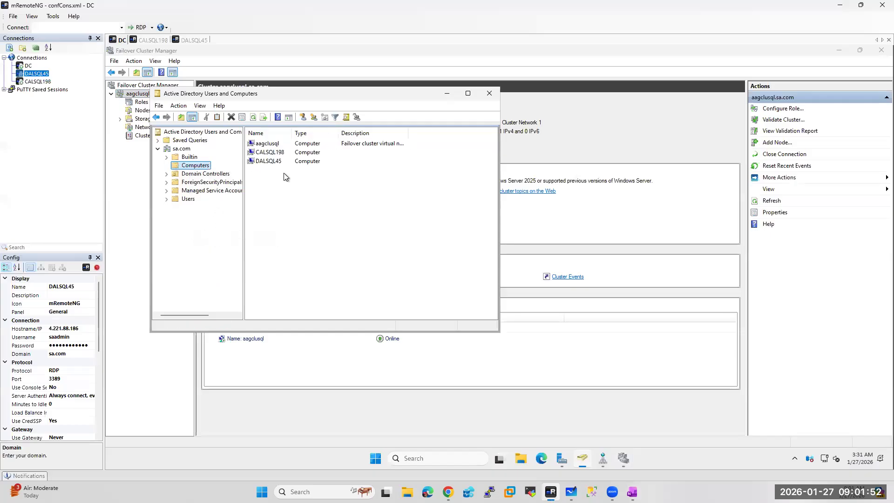
{"action": "left_click", "coordinate": [269, 144]}
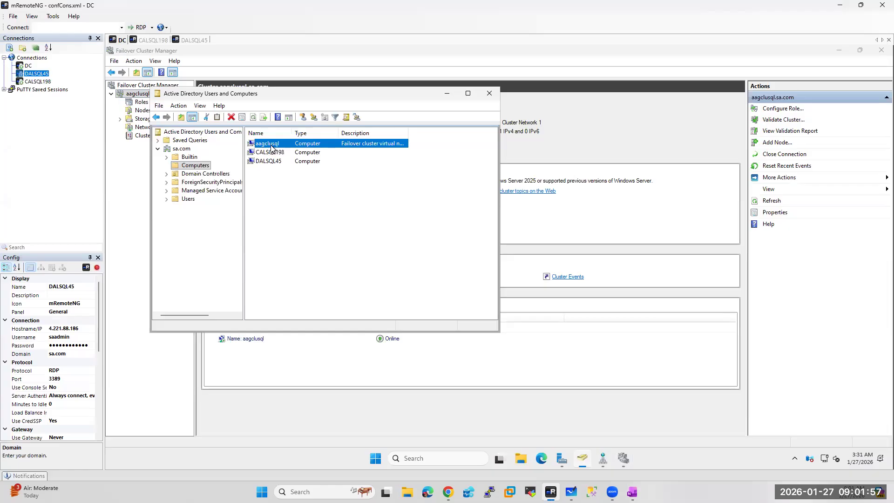
{"action": "left_click", "coordinate": [603, 460]}
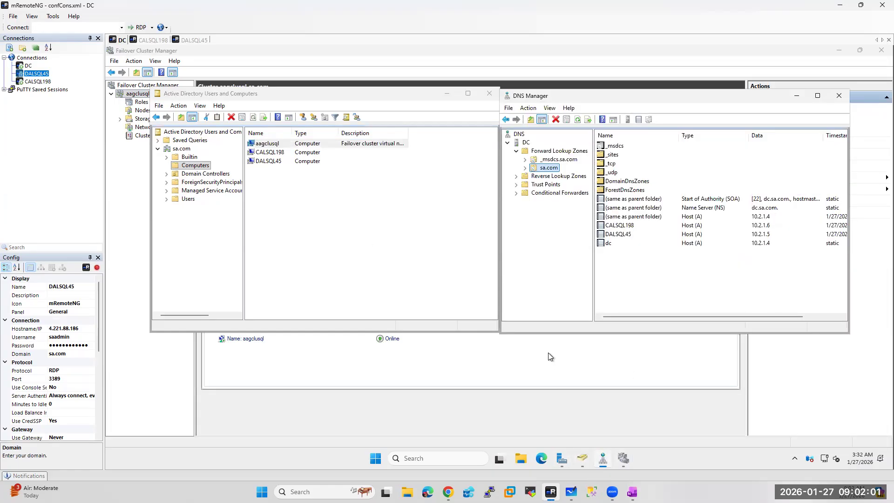
Refresh the sa.com zone and inspect the two aagclusql host records
{"action": "right_click", "coordinate": [543, 168]}
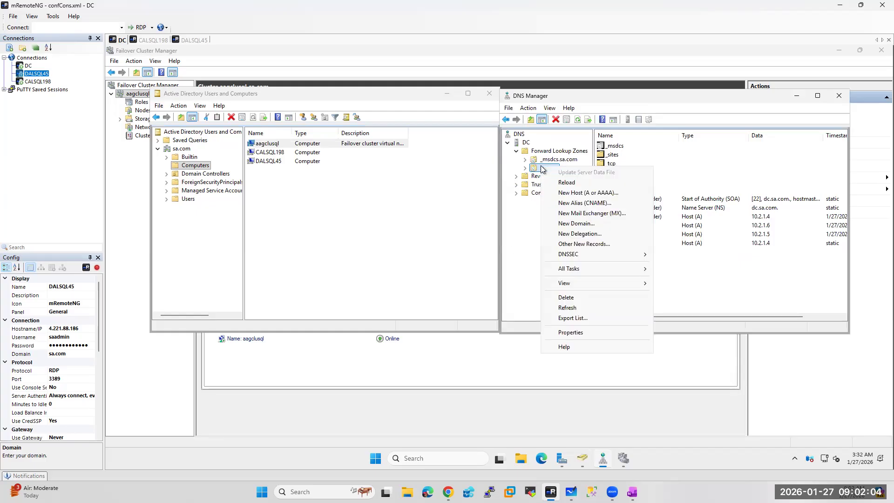
{"action": "left_click", "coordinate": [572, 307]}
{"action": "left_click", "coordinate": [612, 226]}
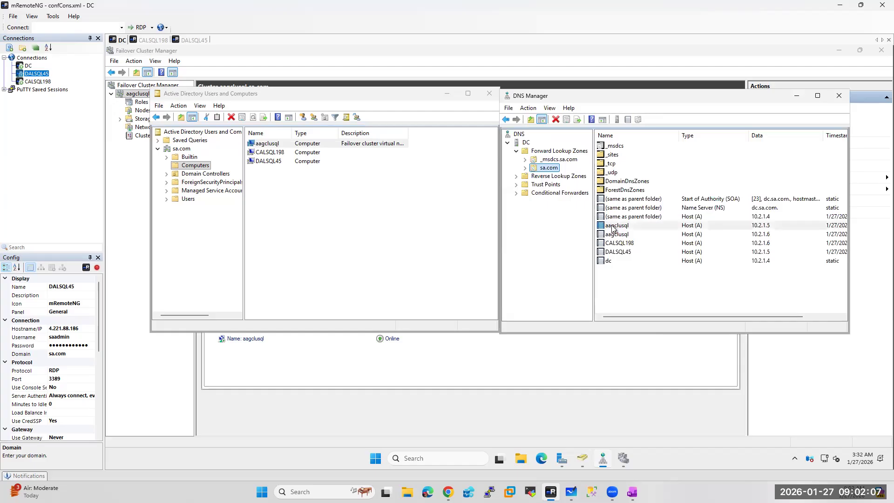
{"action": "left_click", "coordinate": [613, 235]}
{"action": "left_click", "coordinate": [613, 228]}
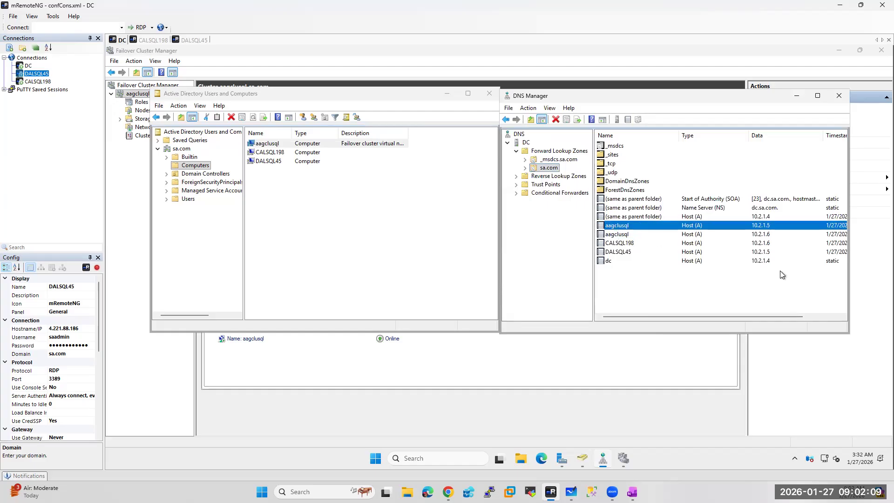
Check the DALSQL45 and CALSQL198 records, compare aagclusql at 10.2.1.5 and 10.2.1.6, then return to the summary
{"action": "left_click", "coordinate": [604, 254]}
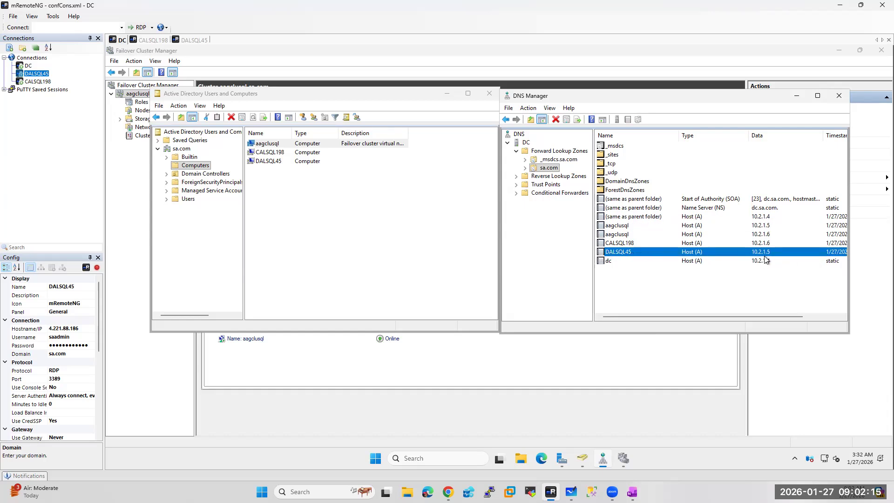
{"action": "left_click", "coordinate": [617, 244]}
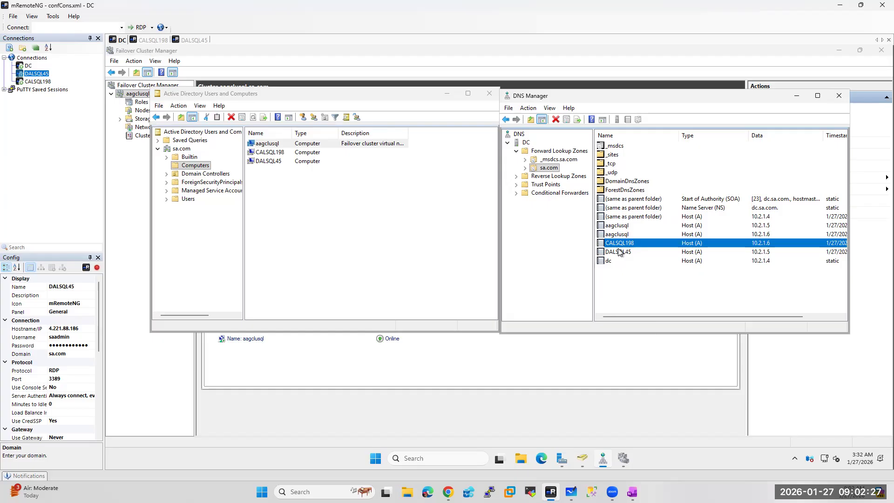
{"action": "left_click", "coordinate": [617, 227]}
{"action": "left_click", "coordinate": [616, 234]}
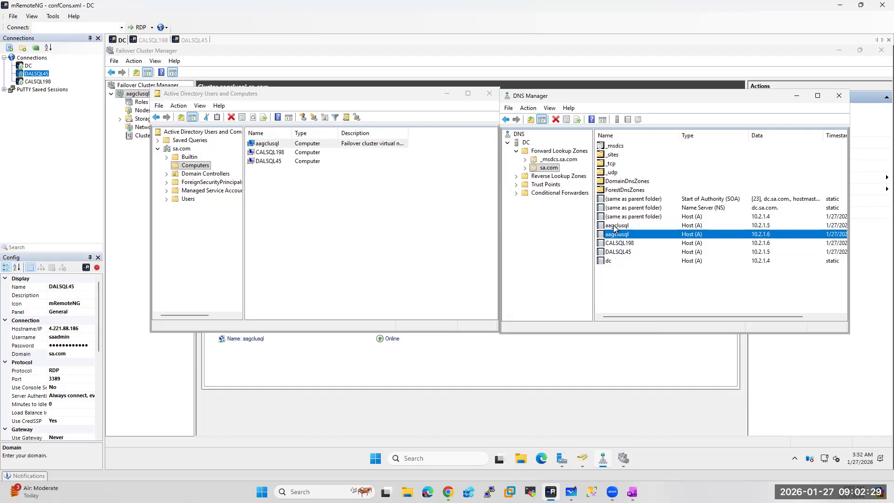
{"action": "left_click", "coordinate": [617, 226]}
{"action": "left_click", "coordinate": [614, 234]}
{"action": "left_click", "coordinate": [138, 363]}
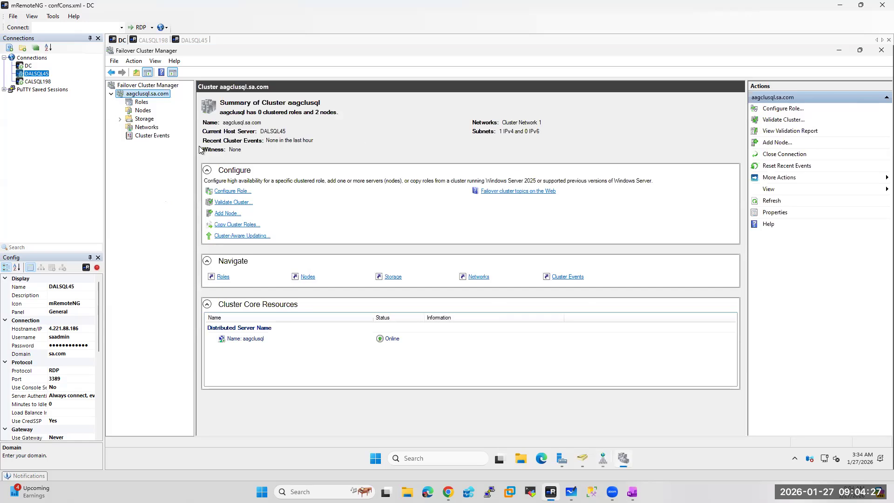
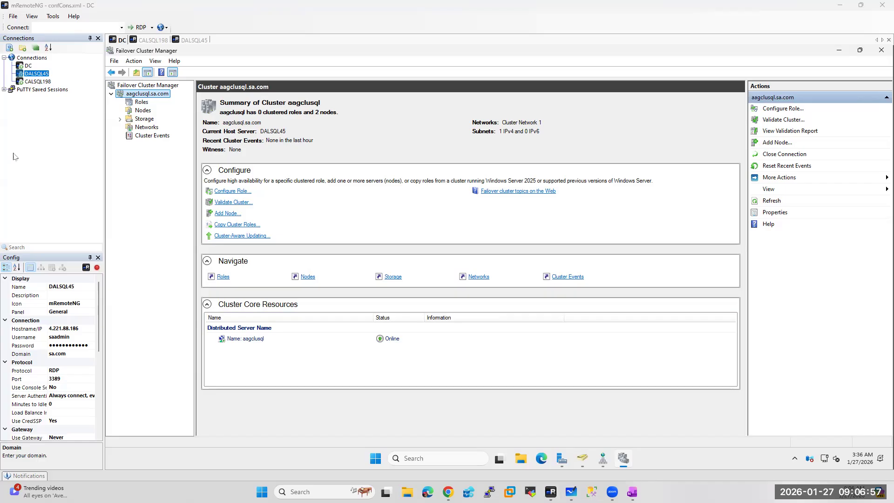
On the DC session, open File Explorer to the Windows (C:) drive
{"action": "left_click", "coordinate": [29, 65]}
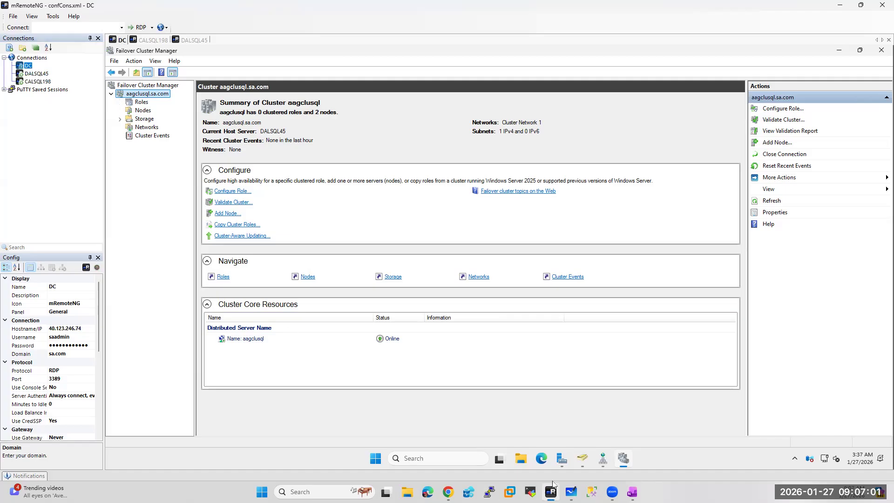
{"action": "left_click", "coordinate": [562, 460]}
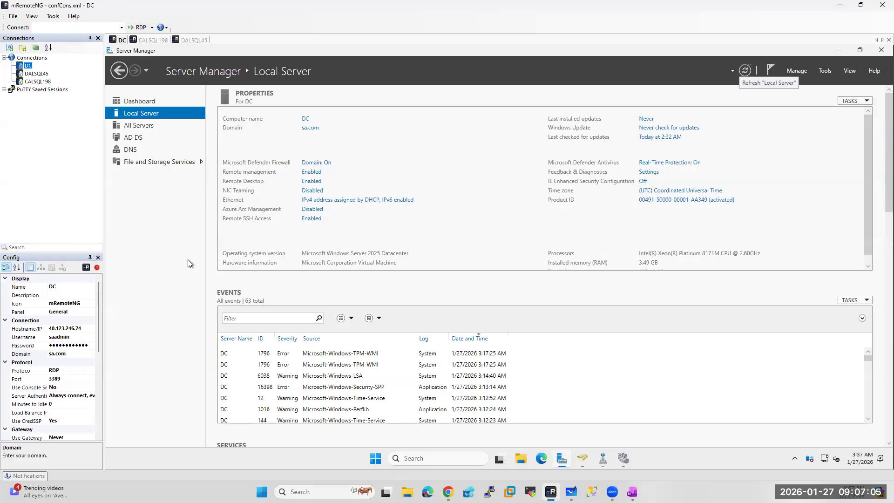
{"action": "left_click", "coordinate": [520, 459]}
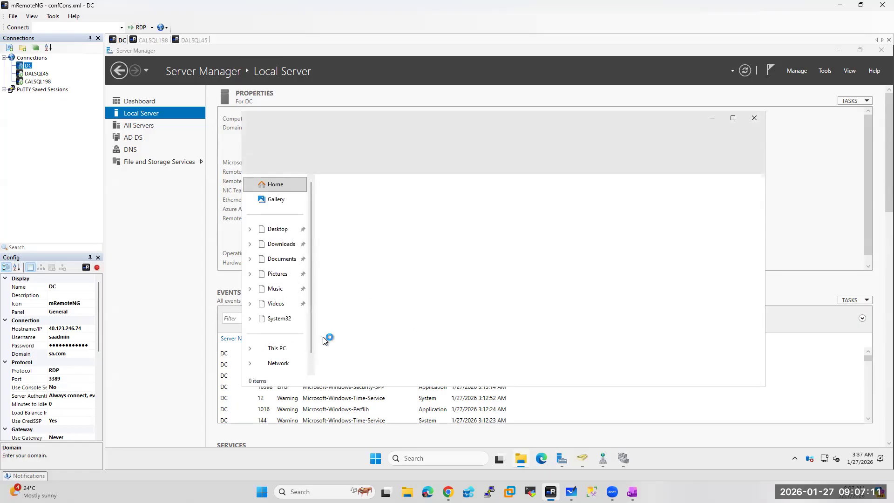
{"action": "left_click", "coordinate": [279, 349]}
{"action": "double_click", "coordinate": [374, 205]}
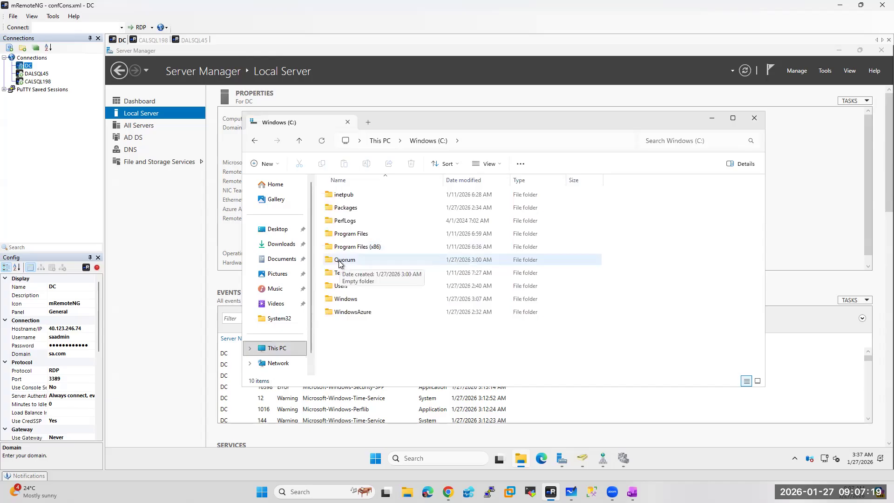
Confirm on its Sharing properties that the Quorum folder is not shared, then close Explorer
{"action": "left_click", "coordinate": [338, 262]}
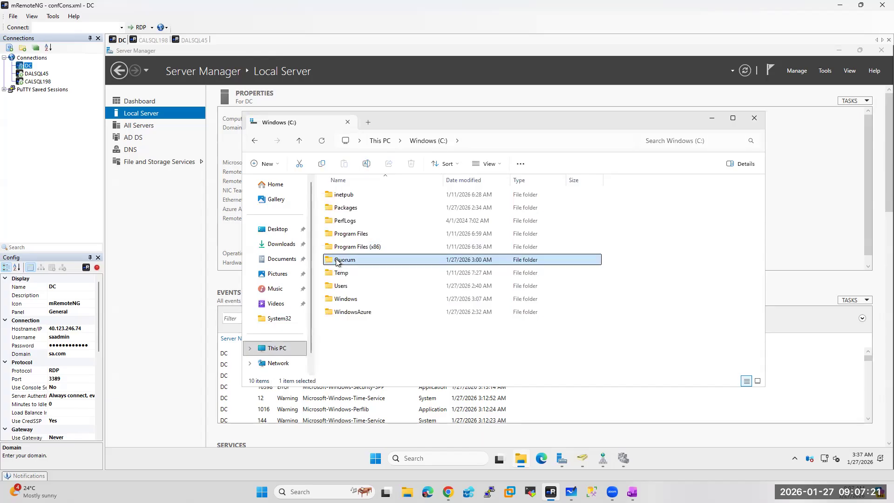
{"action": "right_click", "coordinate": [337, 262]}
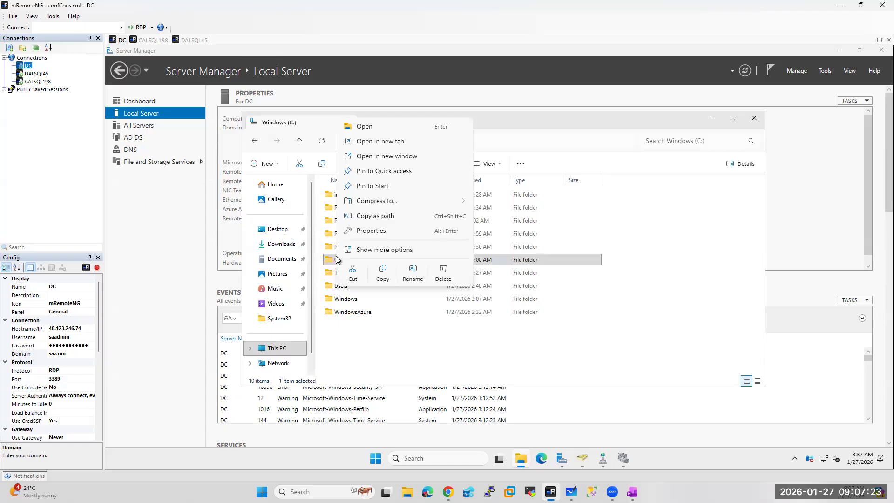
{"action": "left_click", "coordinate": [359, 232]}
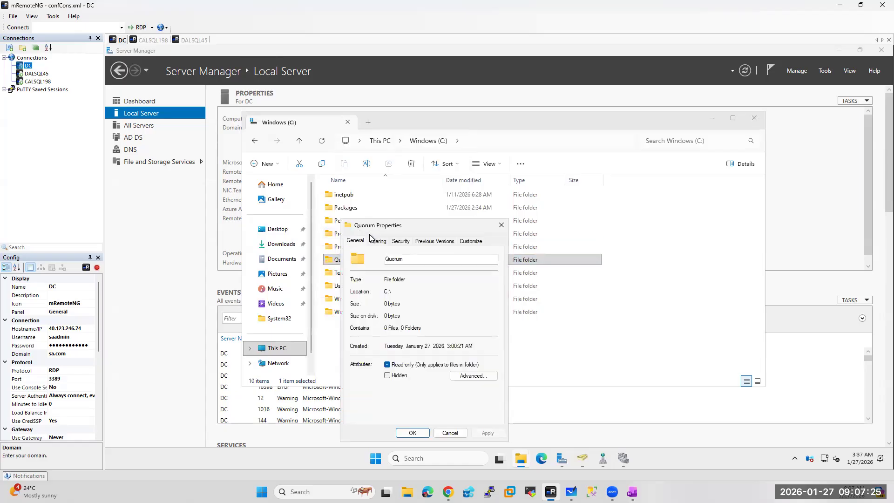
{"action": "left_click", "coordinate": [377, 242]}
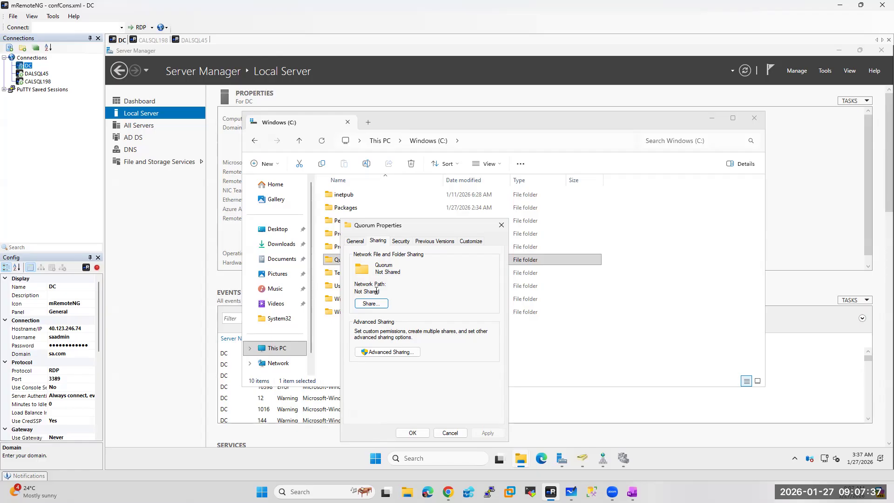
{"action": "left_click", "coordinate": [502, 228]}
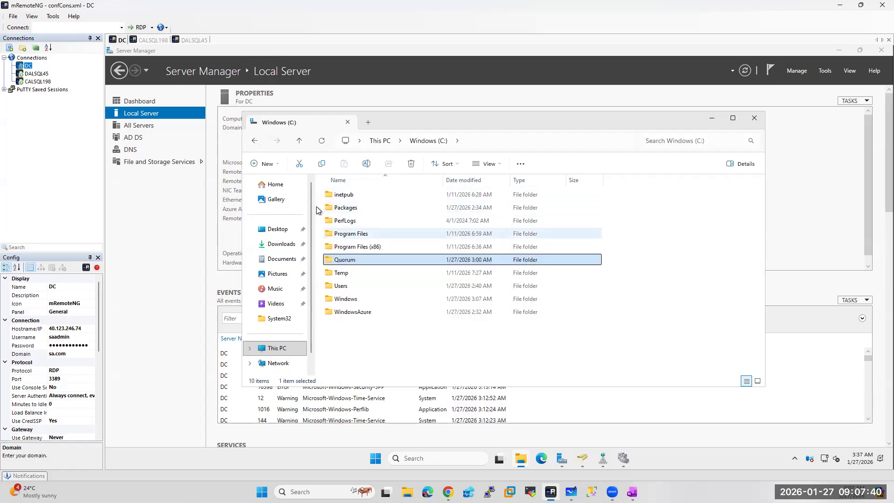
{"action": "left_click", "coordinate": [755, 120]}
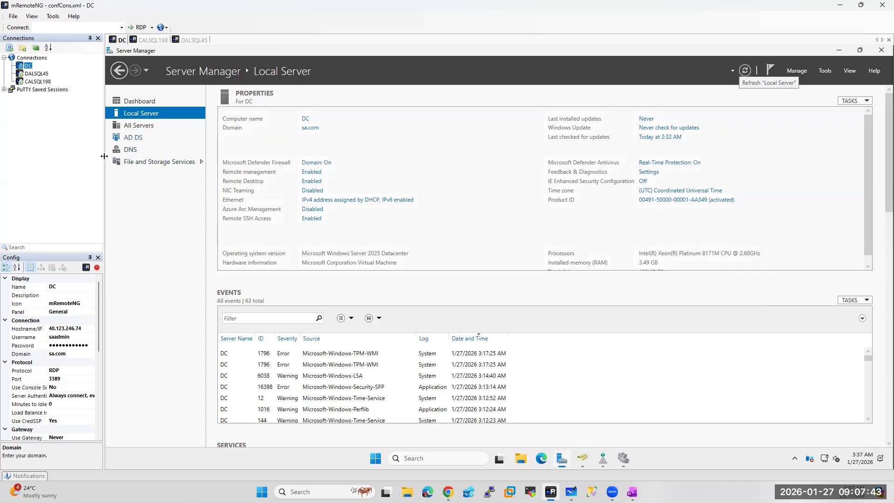
From File and Storage Services Shares, start a quick SMB share with custom path C:\quorum
{"action": "left_click", "coordinate": [158, 162]}
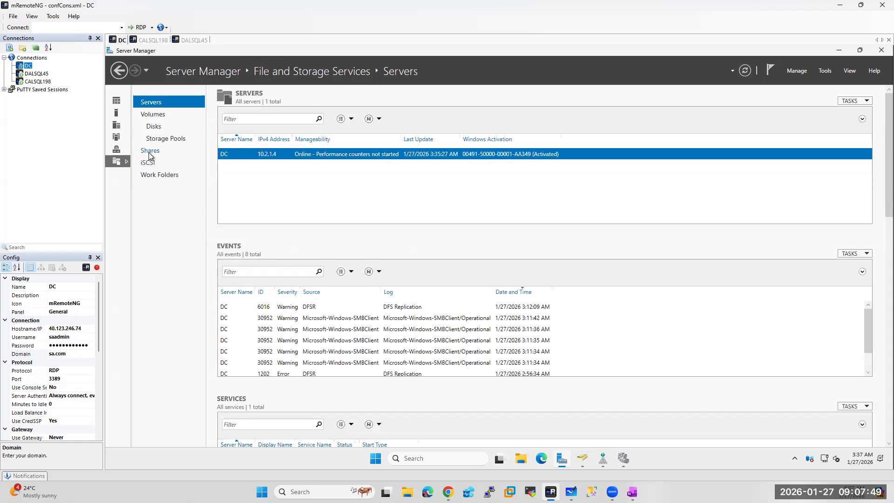
{"action": "left_click", "coordinate": [149, 152]}
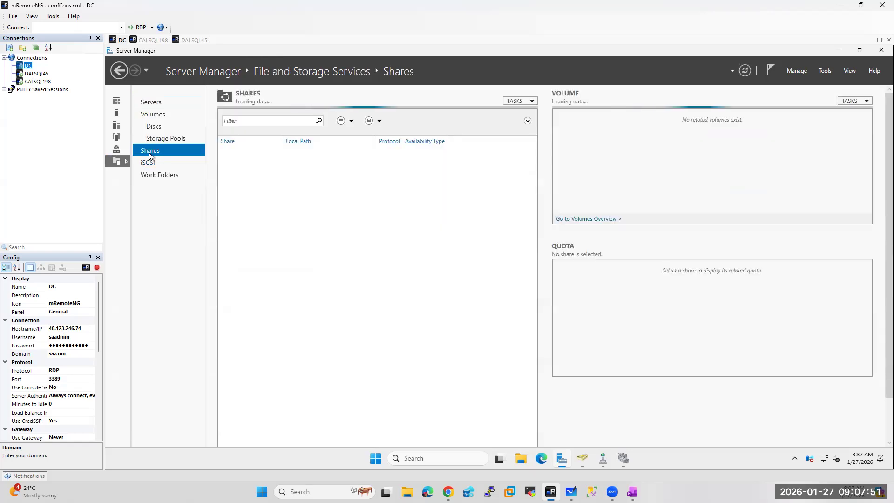
{"action": "left_click", "coordinate": [533, 101]}
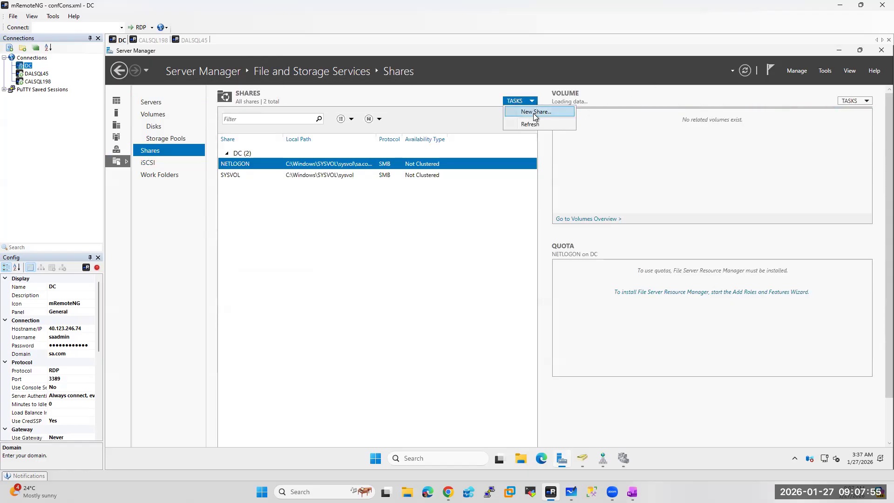
{"action": "left_click", "coordinate": [536, 114]}
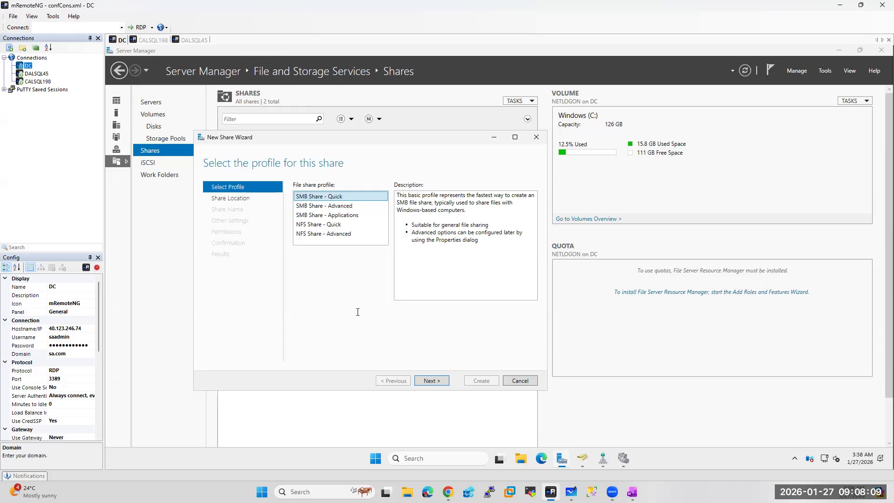
{"action": "left_click", "coordinate": [434, 381]}
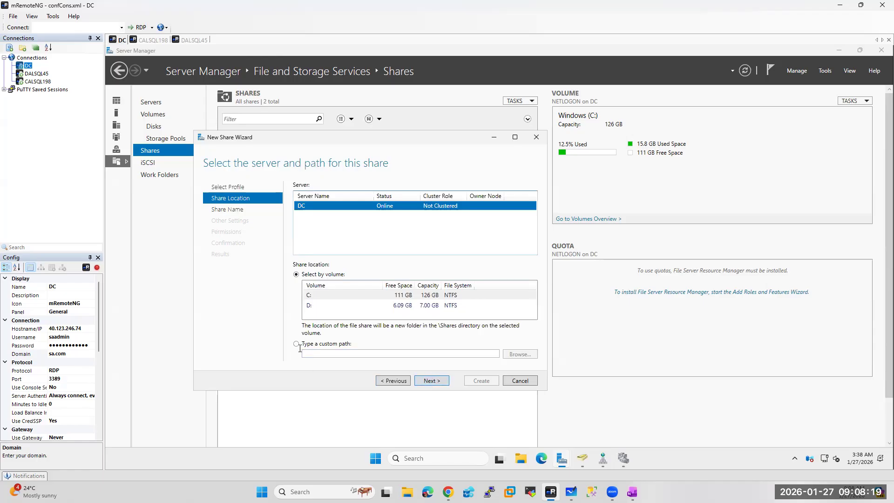
{"action": "left_click", "coordinate": [341, 346]}
{"action": "left_click", "coordinate": [520, 354]}
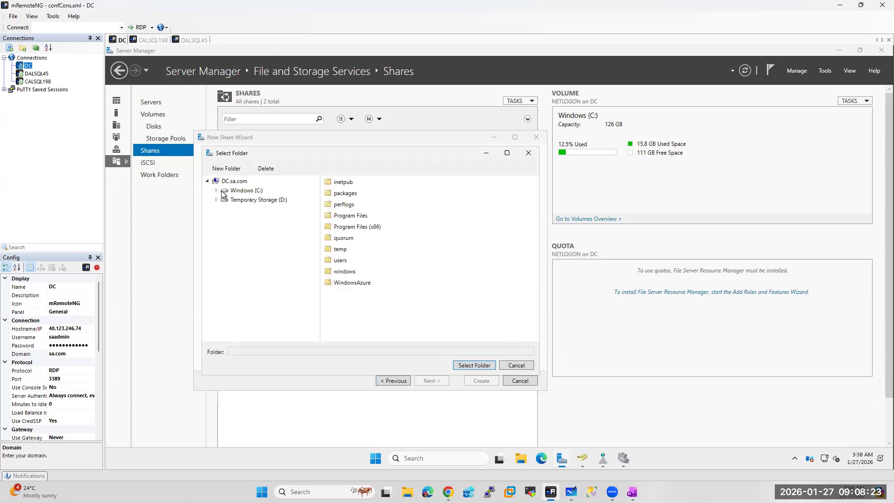
{"action": "left_click", "coordinate": [339, 238]}
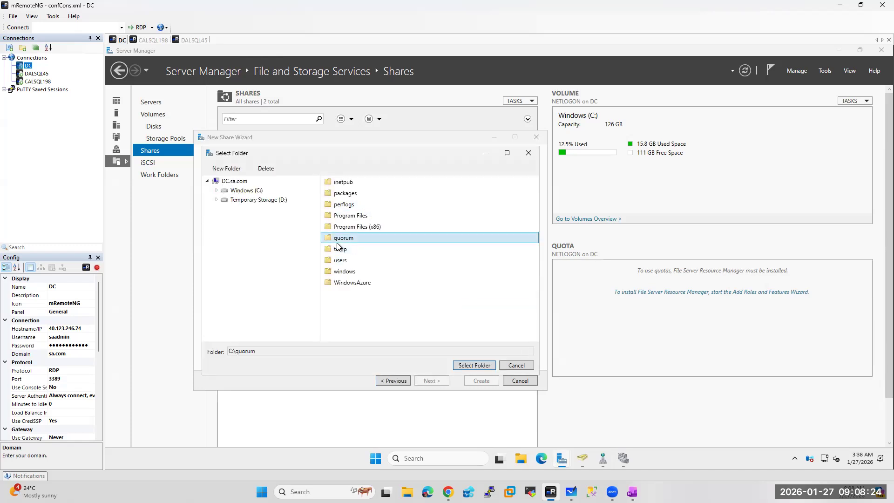
{"action": "left_click", "coordinate": [470, 366]}
Keep the share name quorum with default settings and permissions, and create the share
{"action": "left_click", "coordinate": [429, 382]}
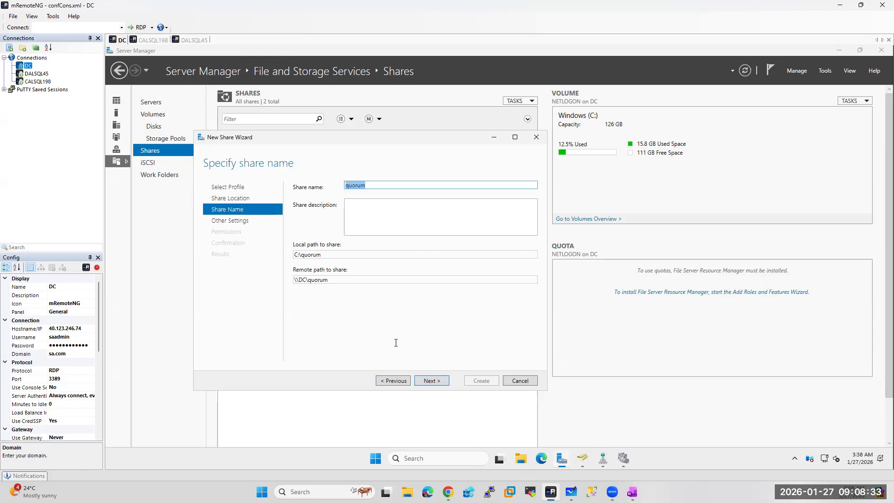
{"action": "left_click", "coordinate": [438, 382]}
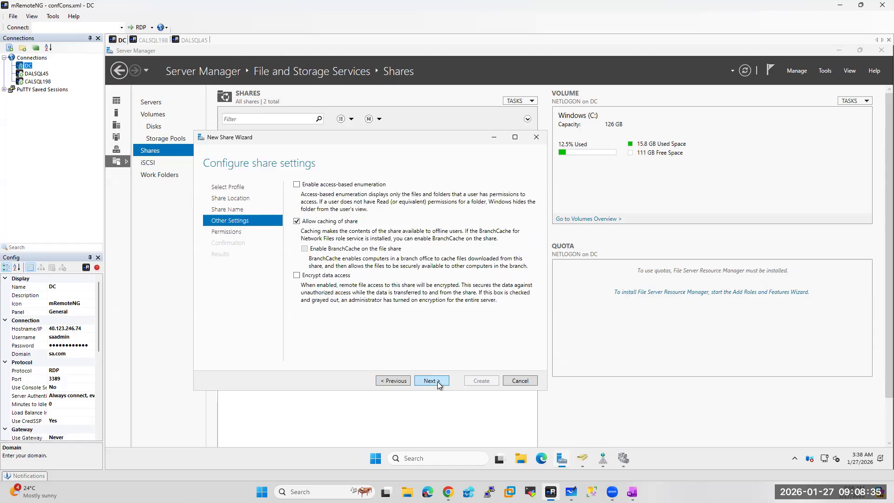
{"action": "left_click", "coordinate": [431, 381]}
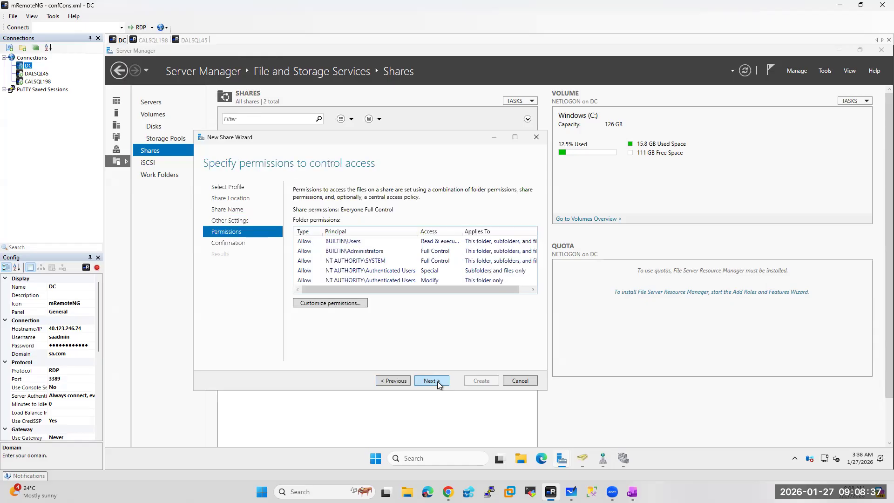
{"action": "left_click", "coordinate": [438, 382]}
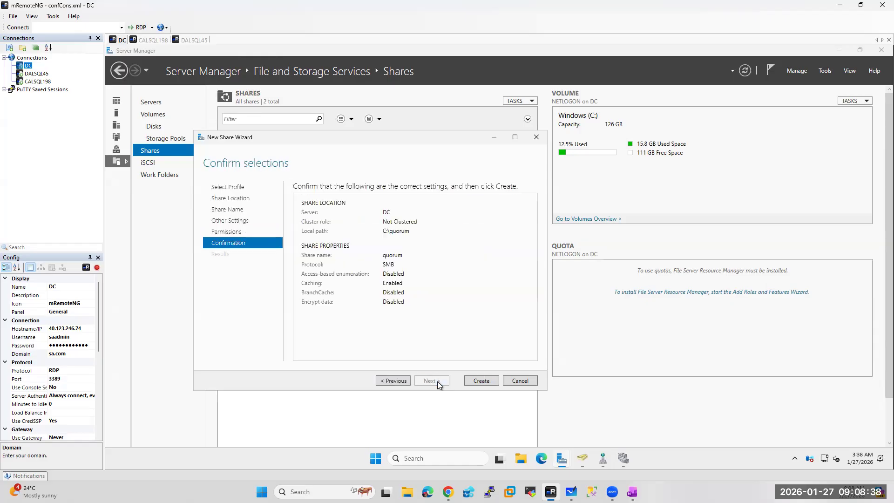
{"action": "left_click", "coordinate": [480, 381]}
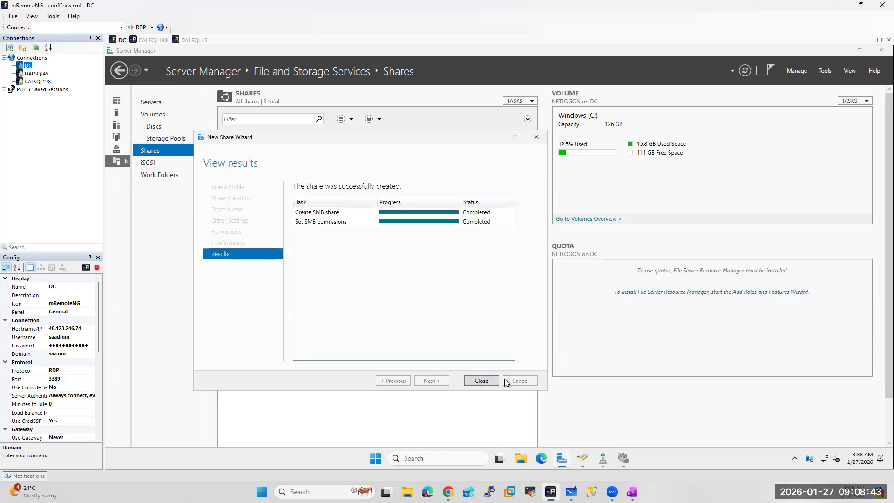
{"action": "left_click", "coordinate": [481, 381]}
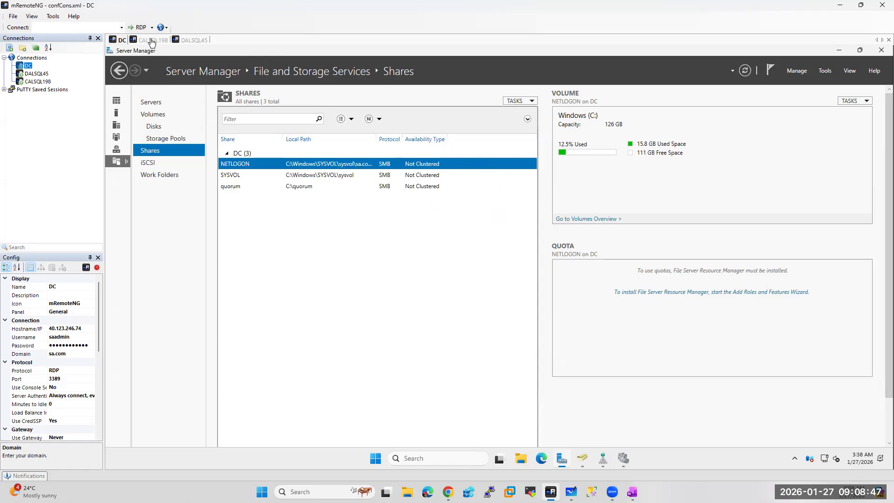
Configure quorum for cluster aagclusql, choosing to select a file share witness
{"action": "left_click", "coordinate": [624, 460]}
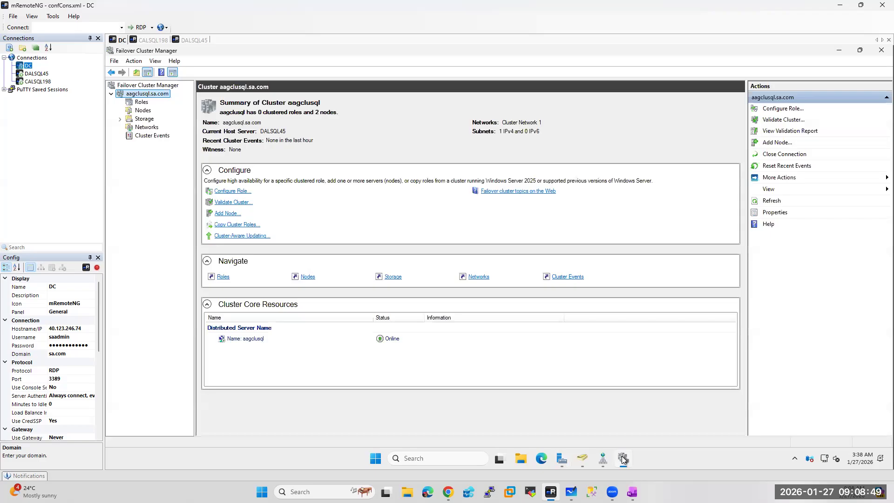
{"action": "right_click", "coordinate": [133, 95]}
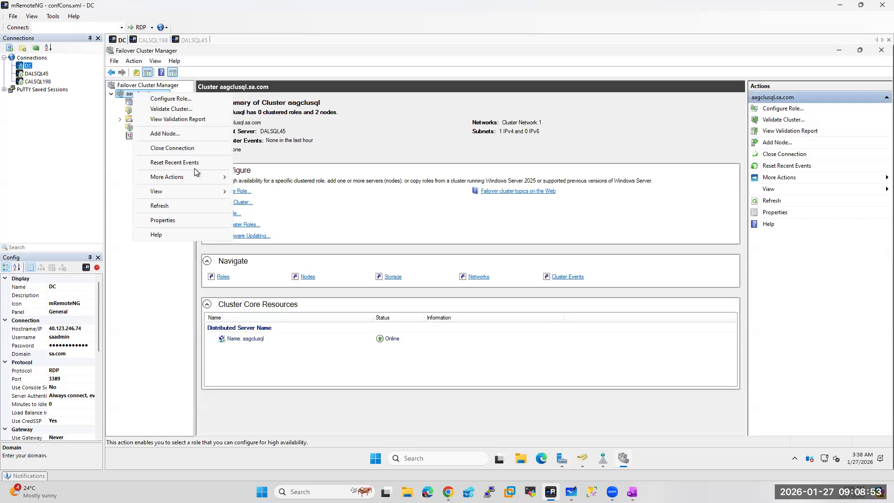
{"action": "mouse_move", "coordinate": [182, 177]}
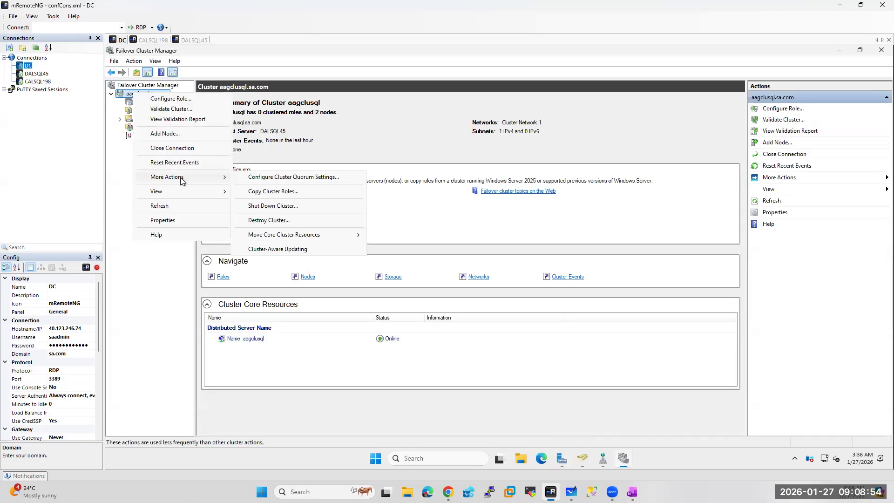
{"action": "left_click", "coordinate": [283, 178]}
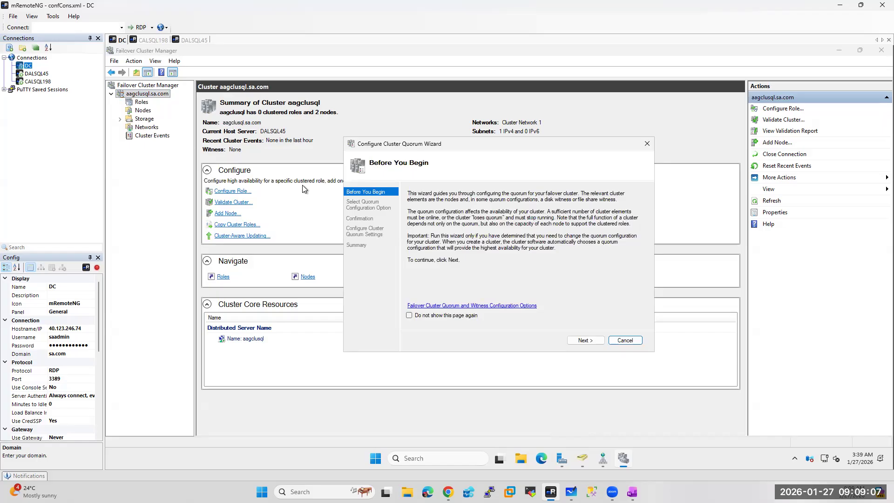
{"action": "left_click", "coordinate": [585, 341]}
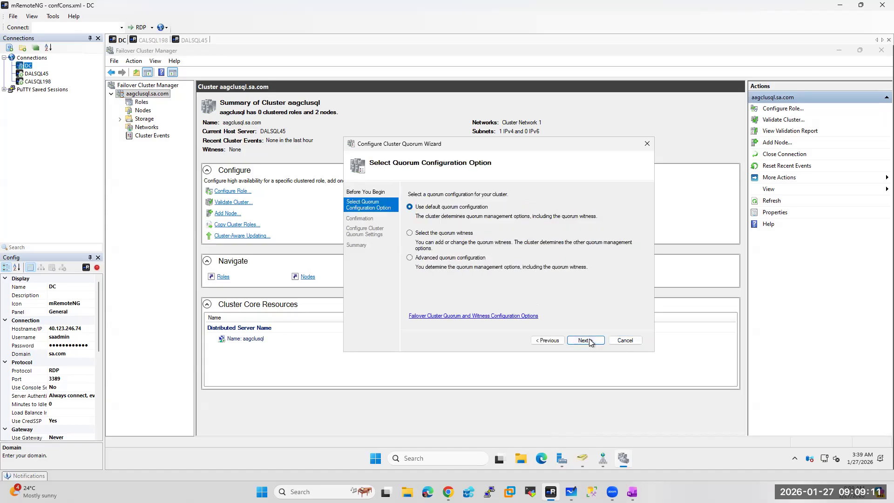
{"action": "left_click", "coordinate": [419, 235]}
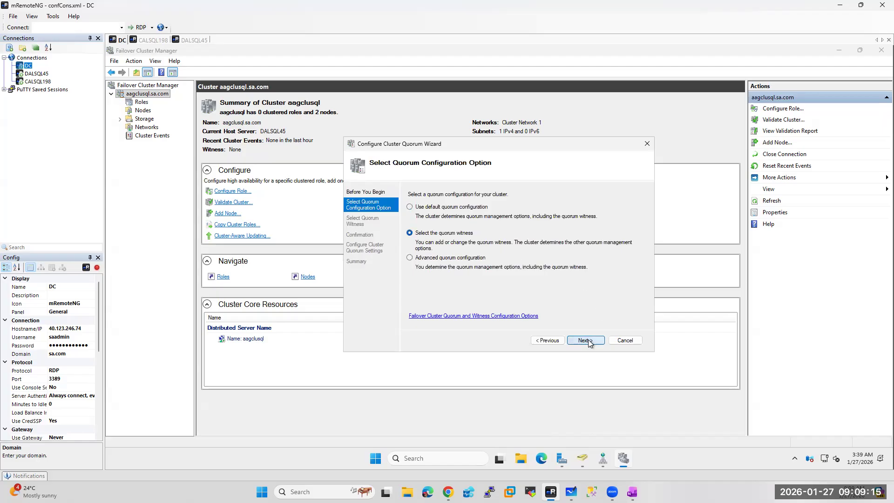
{"action": "left_click", "coordinate": [585, 340]}
{"action": "left_click", "coordinate": [412, 241]}
{"action": "left_click", "coordinate": [585, 341]}
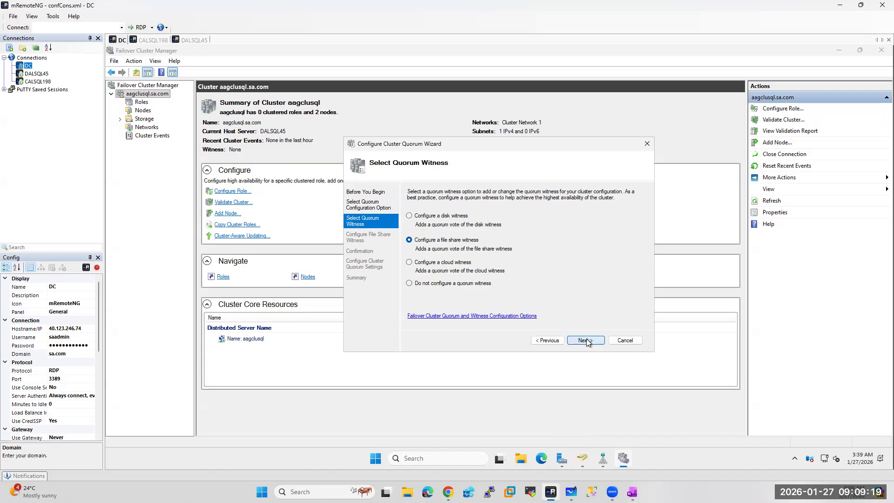
Set the witness path to the quorum share on server DC and apply the settings
{"action": "left_click", "coordinate": [624, 232]}
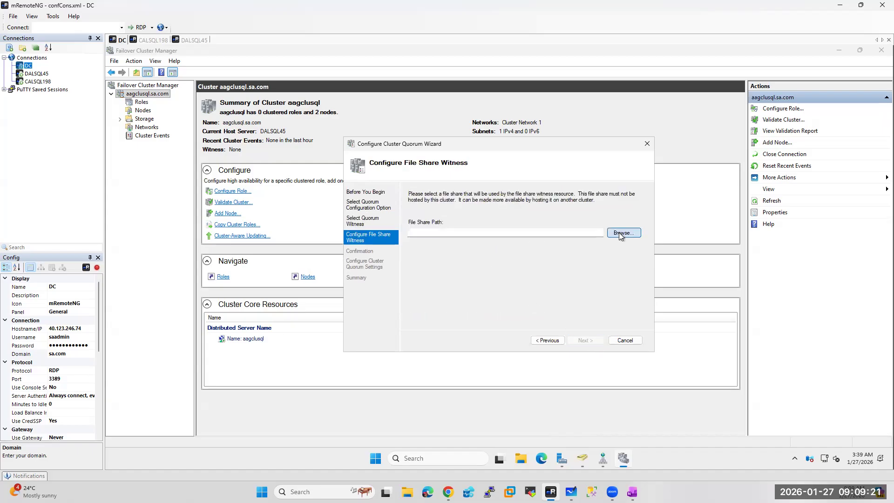
{"action": "type", "text": "dc"}
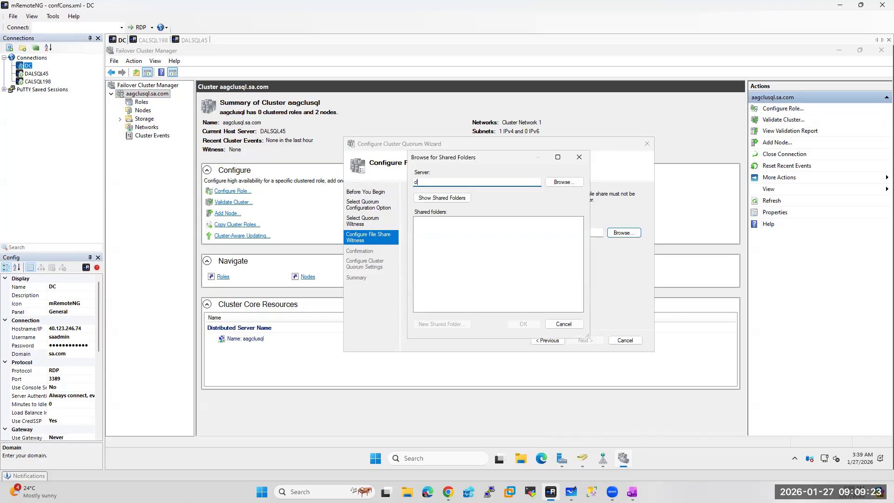
{"action": "left_click", "coordinate": [568, 183]}
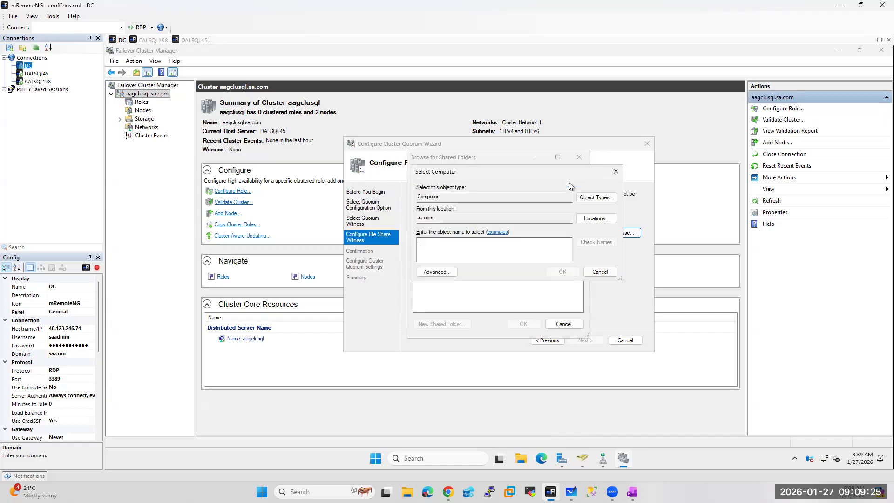
{"action": "type", "text": "dc"}
{"action": "left_click", "coordinate": [607, 242]}
{"action": "left_click", "coordinate": [564, 271]}
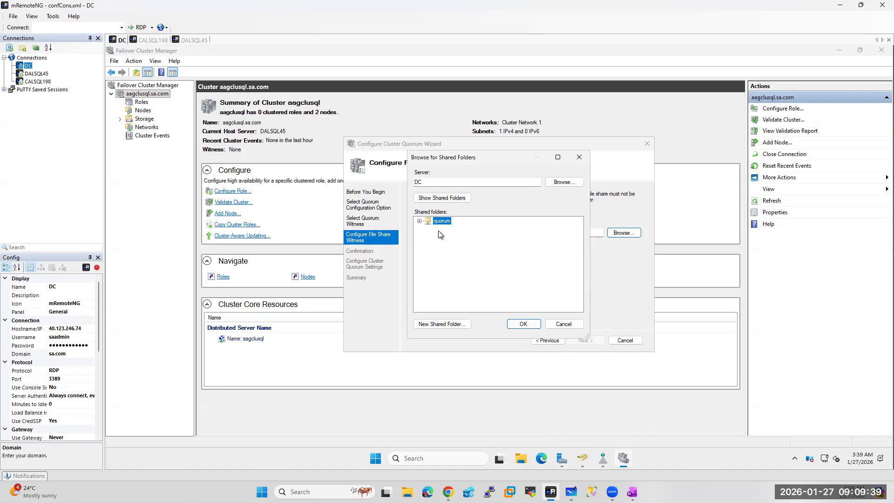
{"action": "left_click", "coordinate": [523, 326]}
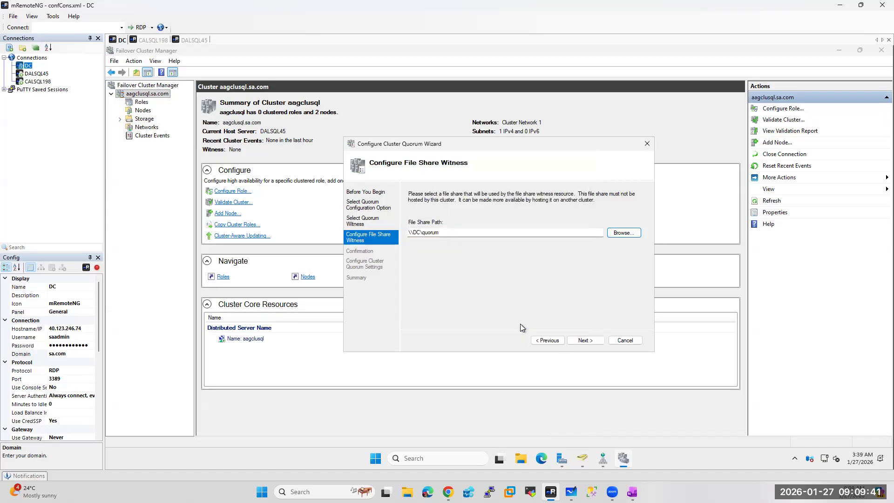
{"action": "left_click", "coordinate": [587, 340]}
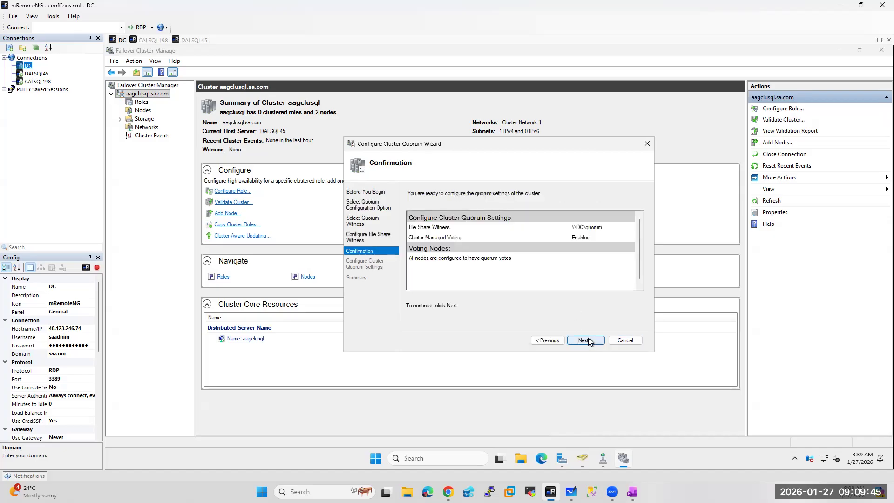
{"action": "left_click", "coordinate": [588, 340]}
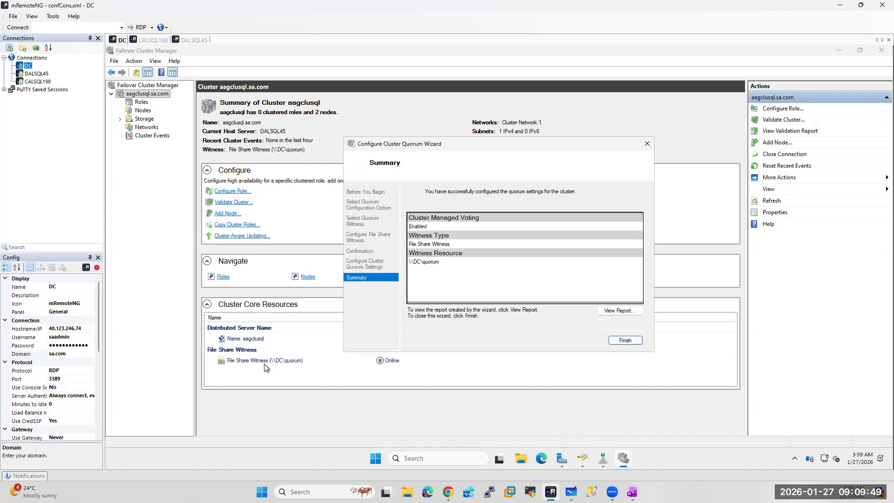
{"action": "left_click", "coordinate": [628, 342]}
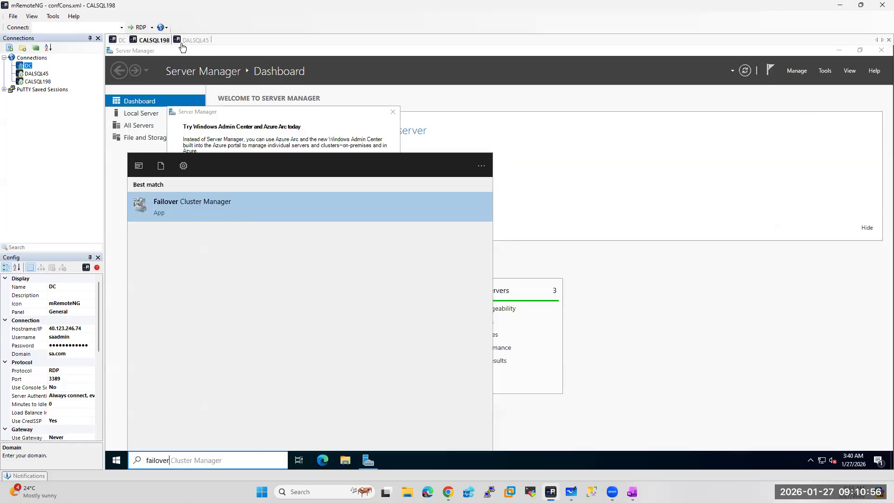
Make DALSQL45 the active tab ahead of CALSQL198, then clear its pop-ups and Server Manager
{"action": "left_click", "coordinate": [194, 41]}
{"action": "left_click_drag", "start_coordinate": [195, 45], "coordinate": [156, 44]}
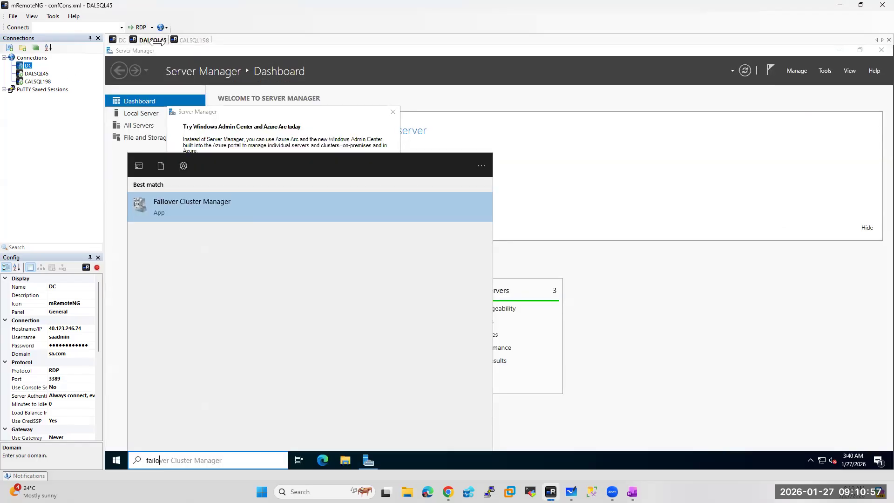
{"action": "left_click", "coordinate": [780, 349]}
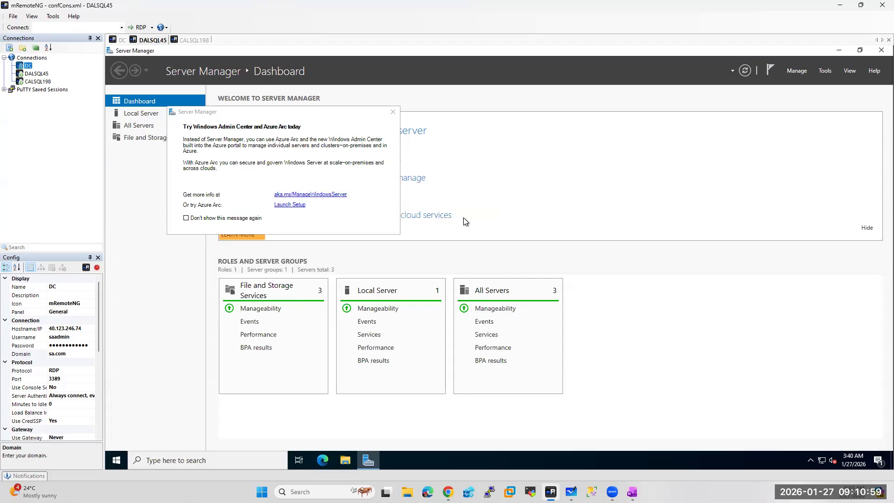
{"action": "left_click", "coordinate": [393, 112]}
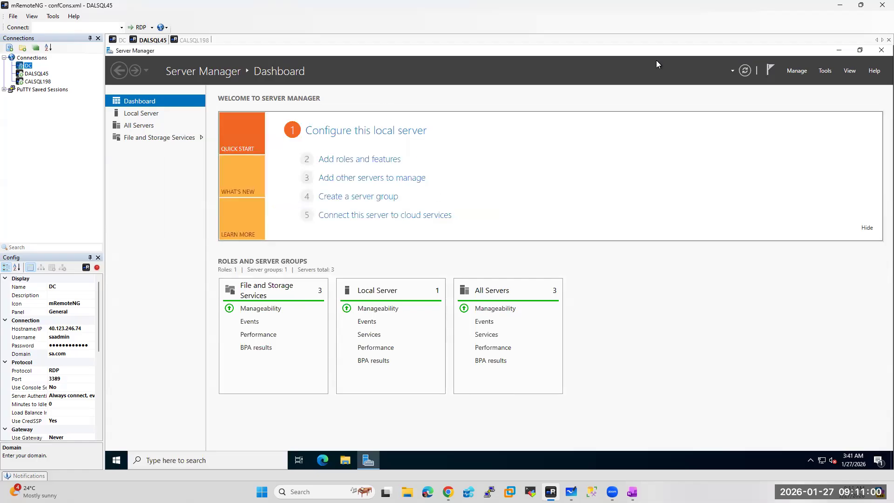
{"action": "left_click", "coordinate": [881, 50]}
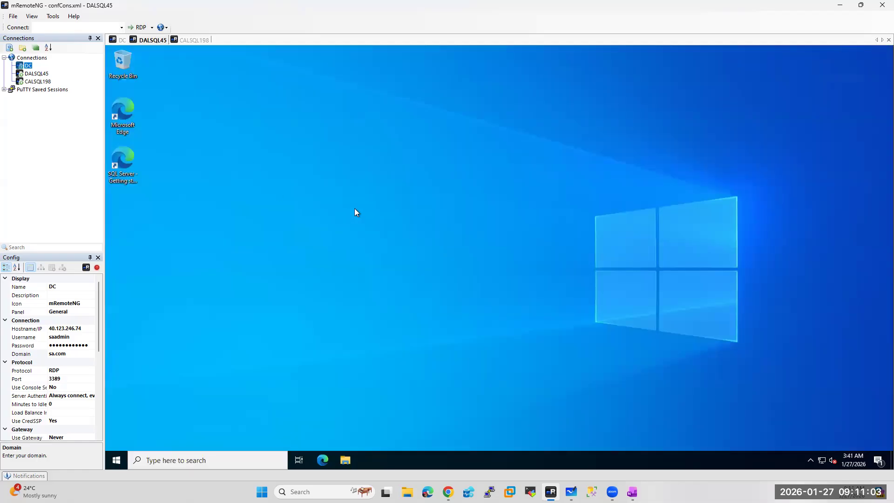
Launch SQL Server Management Studio on DALSQL45 via an 'ssms' search
{"action": "left_click", "coordinate": [144, 461]}
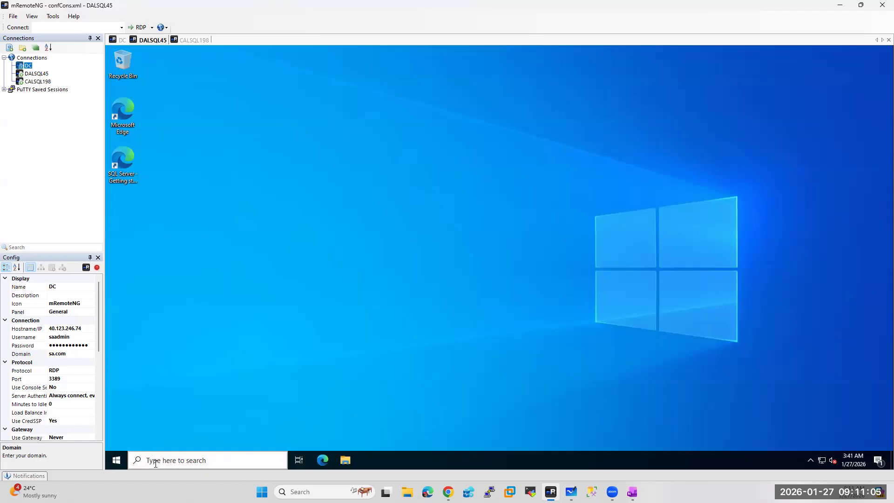
{"action": "type", "text": "ssms"}
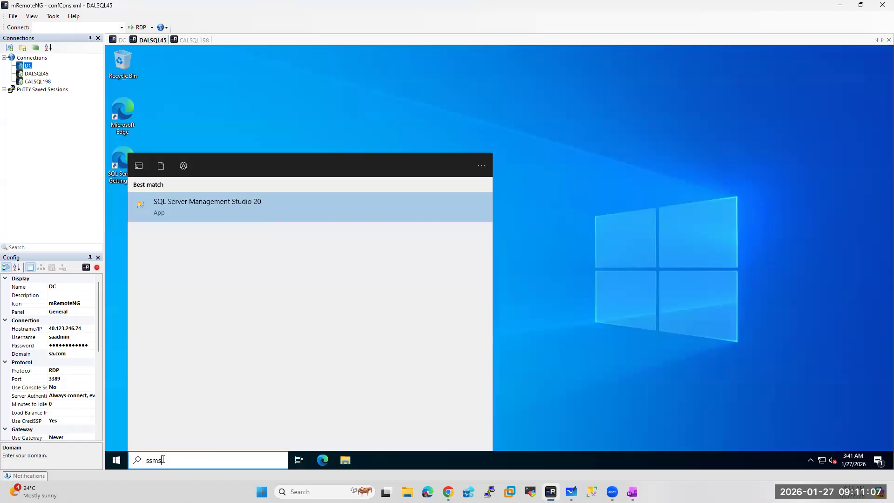
{"action": "left_click", "coordinate": [208, 205]}
Launch SQL Server Management Studio 20 on CALSQL198 and dismiss the Server Manager pop-up
{"action": "left_click", "coordinate": [195, 40]}
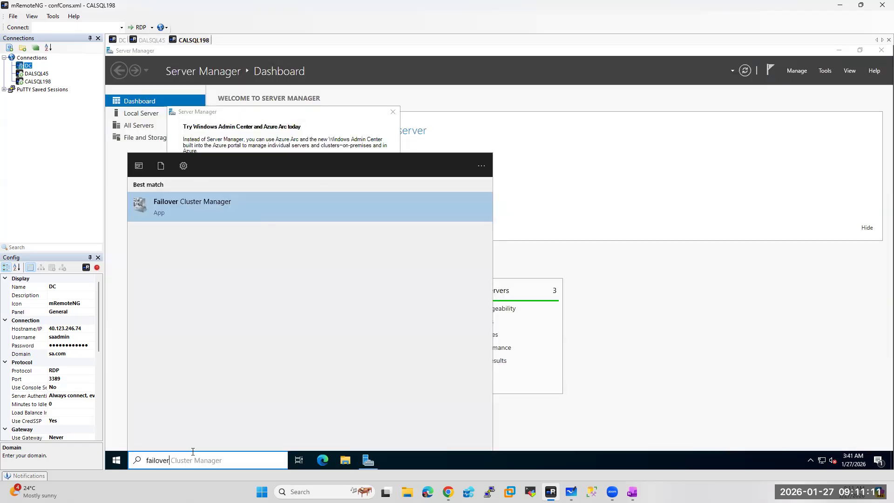
{"action": "key", "text": "ctrl+a"}
{"action": "type", "text": "ssms"}
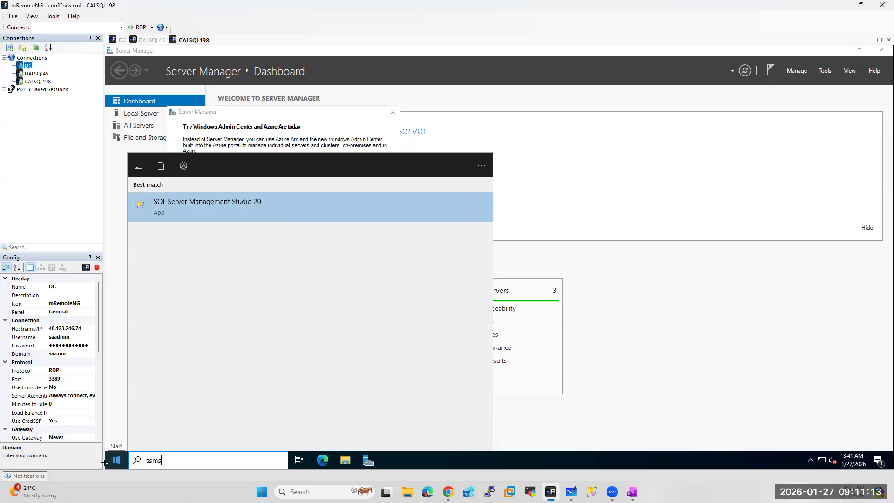
{"action": "left_click", "coordinate": [203, 214]}
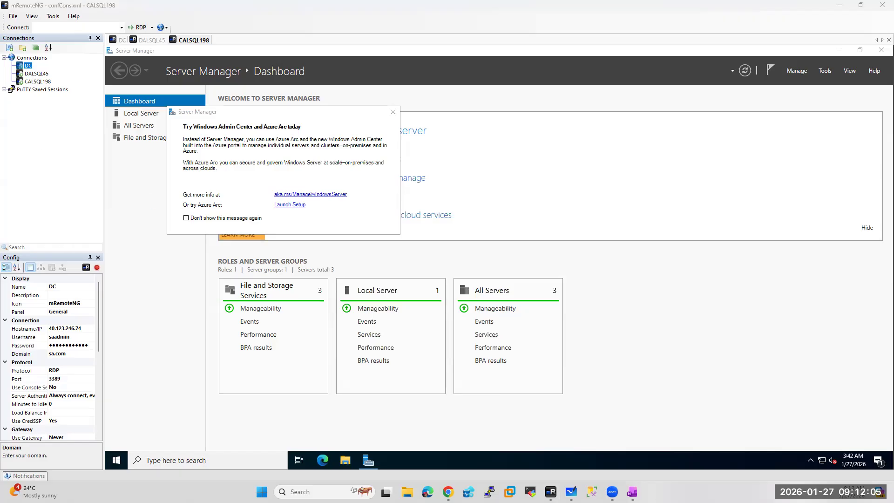
{"action": "left_click", "coordinate": [393, 111]}
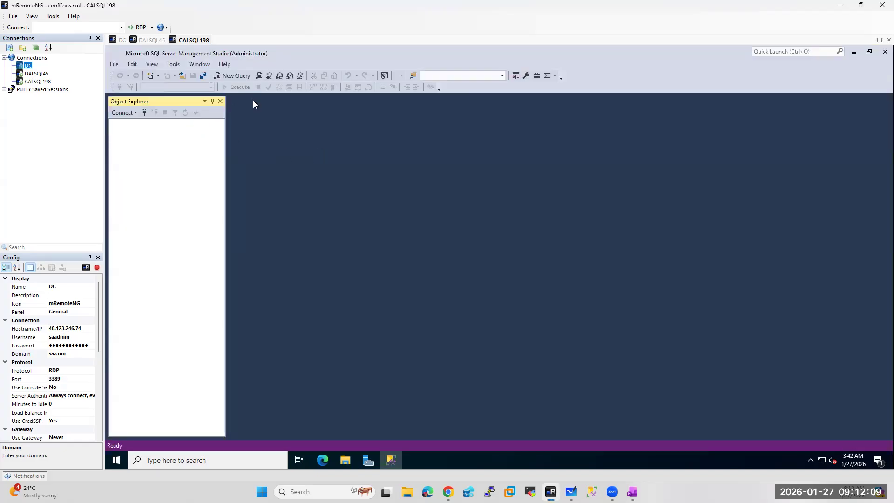
Set the DALSQL45 SSMS connection encryption to Optional
{"action": "left_click", "coordinate": [151, 41]}
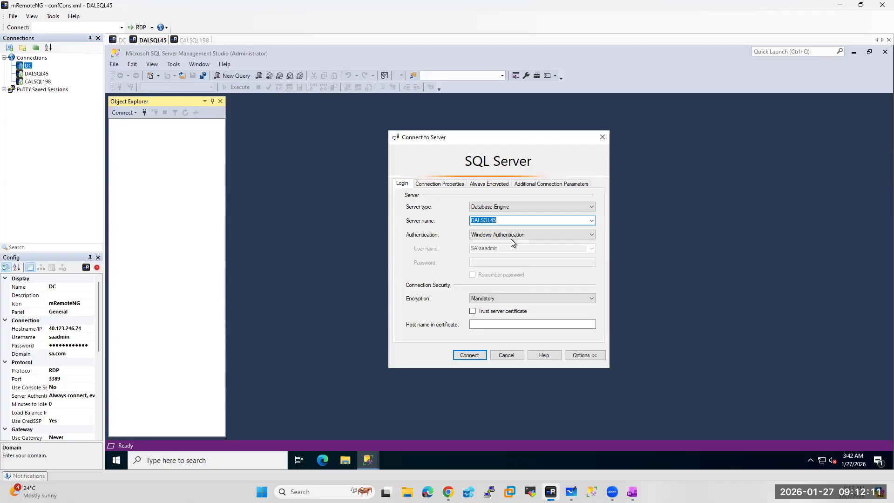
{"action": "left_click", "coordinate": [488, 299]}
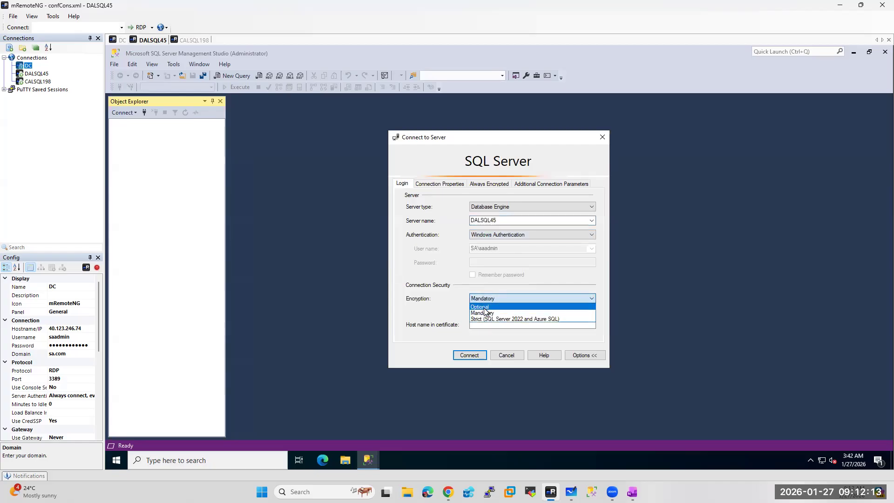
{"action": "left_click", "coordinate": [493, 310]}
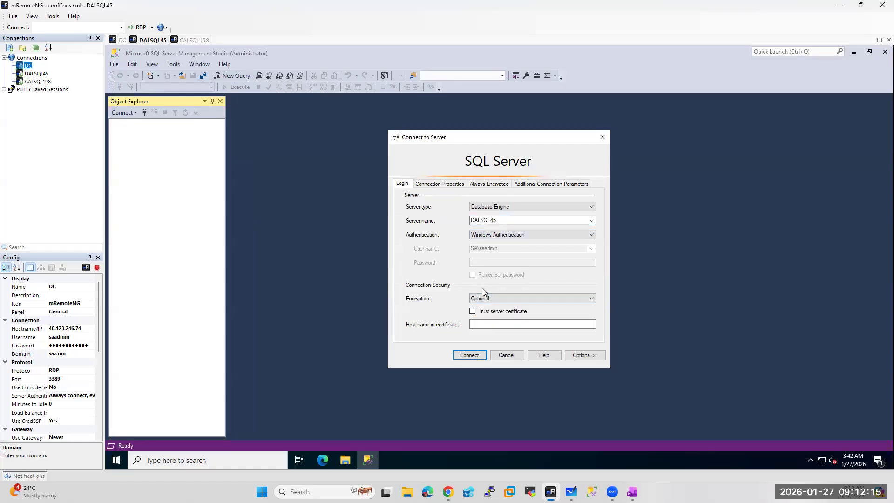
Open SQL Server 2022 Configuration Manager on DALSQL45 and CALSQL198 with a 'conf' search
{"action": "left_click", "coordinate": [167, 460]}
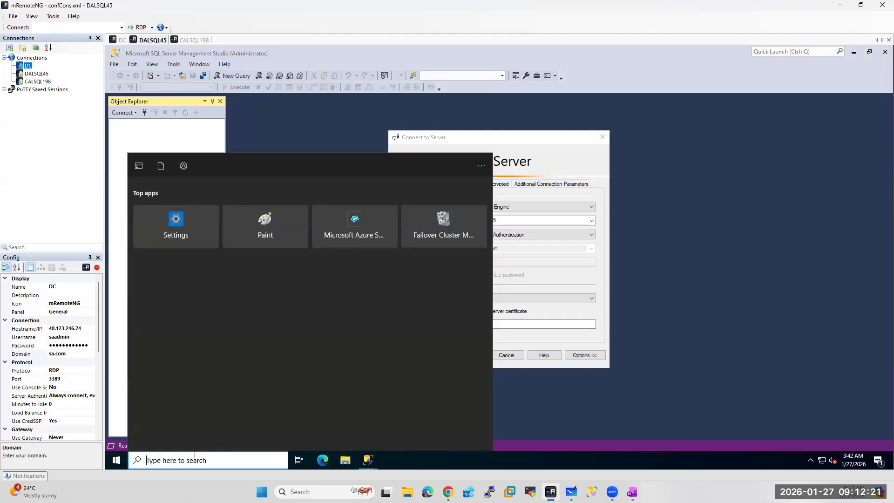
{"action": "type", "text": "conf"}
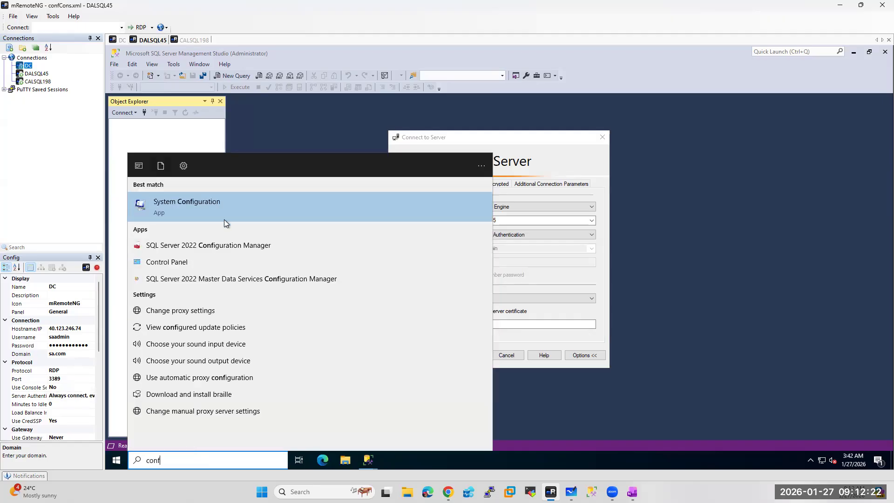
{"action": "left_click", "coordinate": [214, 244]}
{"action": "left_click", "coordinate": [190, 41]}
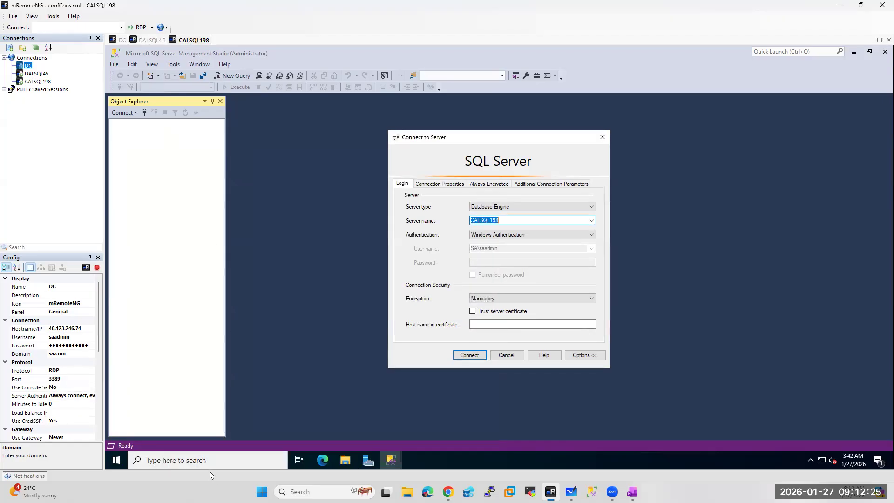
{"action": "left_click", "coordinate": [204, 461]}
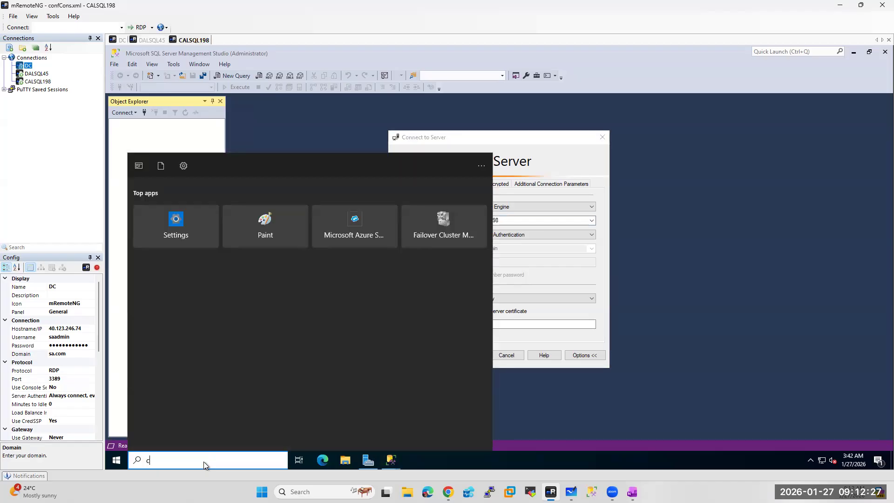
{"action": "type", "text": "conf"}
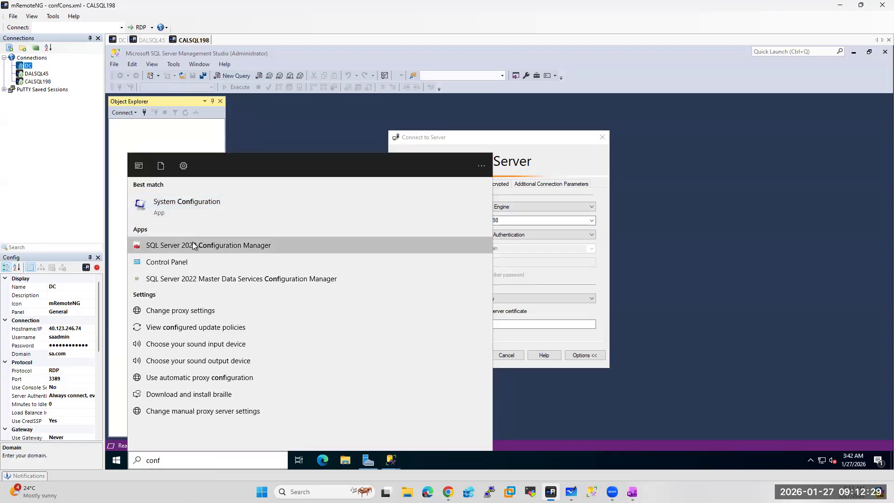
{"action": "left_click", "coordinate": [195, 245]}
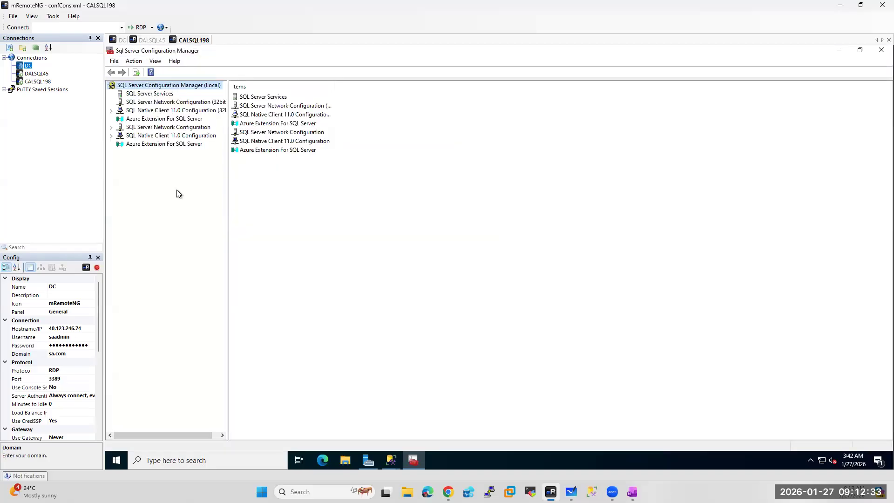
List the SQL Server services on CALSQL198 and DALSQL45, then move to the DC session
{"action": "left_click", "coordinate": [149, 94]}
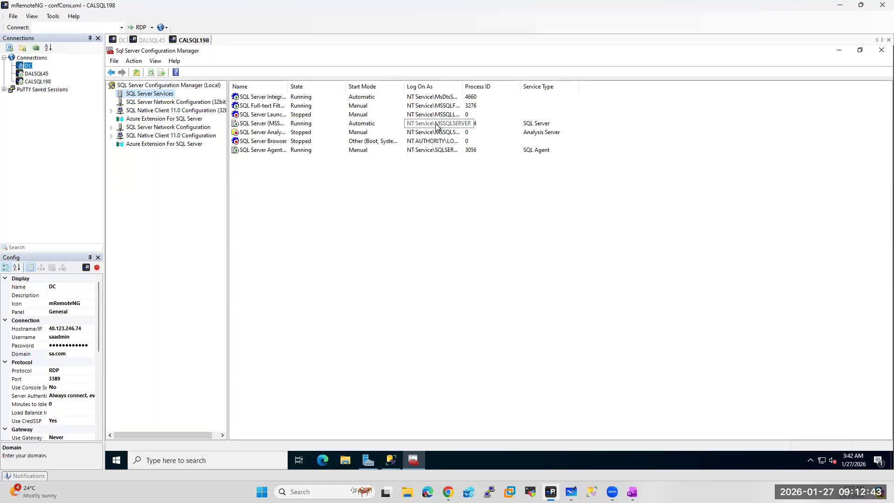
{"action": "left_click", "coordinate": [148, 40]}
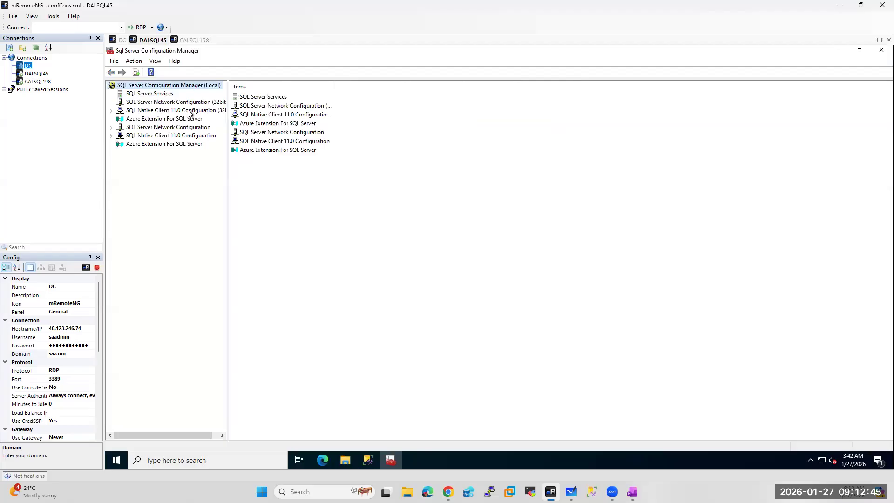
{"action": "left_click", "coordinate": [150, 93]}
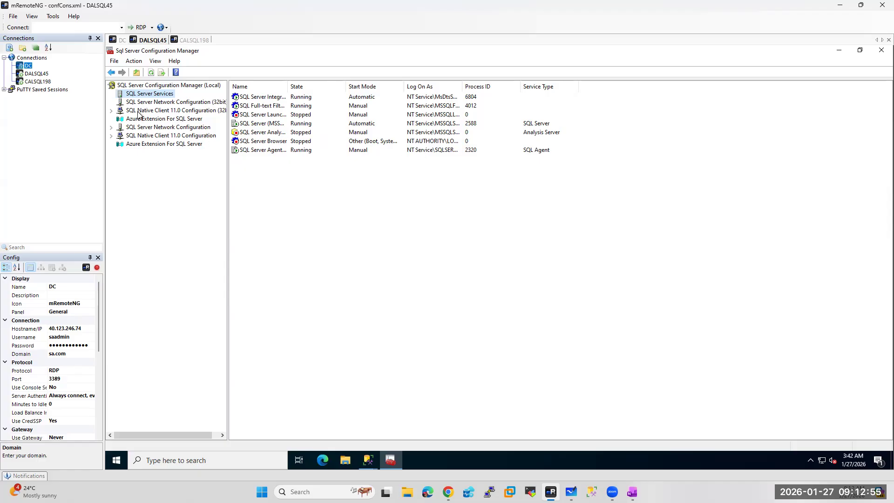
{"action": "left_click", "coordinate": [120, 40]}
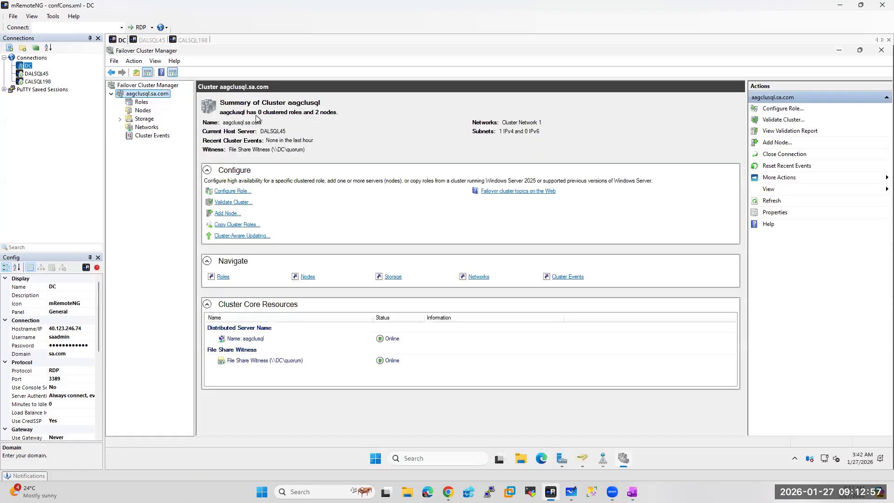
Create a new Managed Service Accounts user named xssqldalsql45, reusing it as the logon name
{"action": "left_click", "coordinate": [562, 459]}
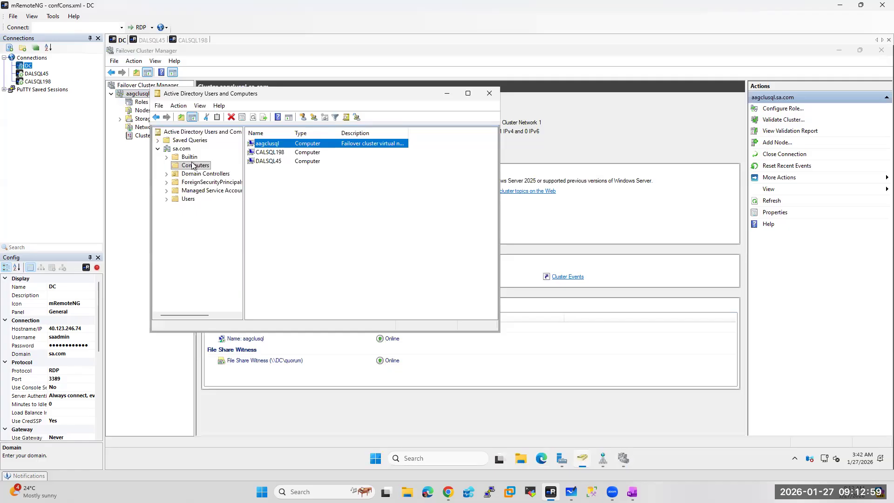
{"action": "right_click", "coordinate": [189, 191]}
{"action": "mouse_move", "coordinate": [228, 234]}
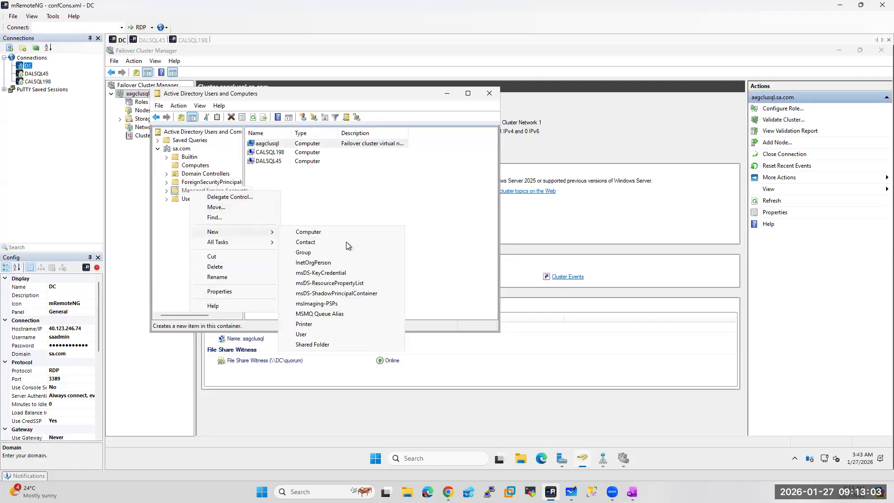
{"action": "left_click", "coordinate": [307, 336]}
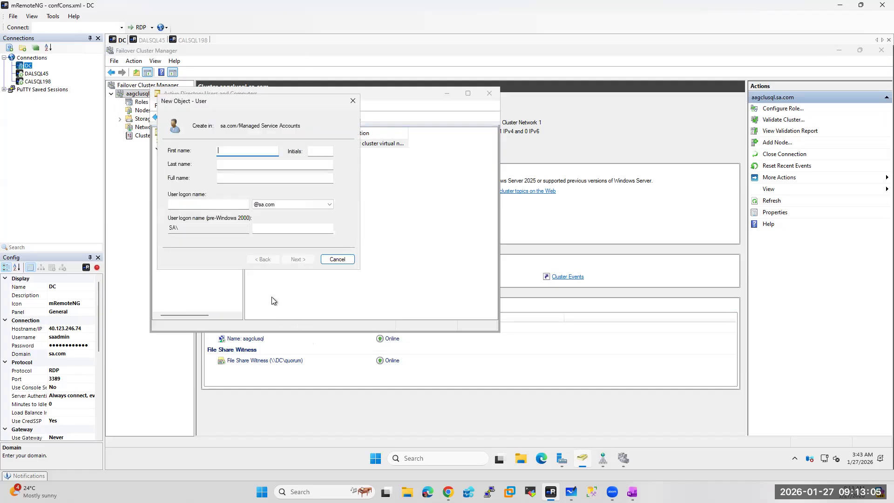
{"action": "type", "text": "xssqldalsql45"}
{"action": "left_click", "coordinate": [229, 179]}
{"action": "key", "text": "ctrl+a"}
{"action": "key", "text": "ctrl+c"}
{"action": "left_click", "coordinate": [204, 205]}
{"action": "key", "text": "ctrl+v"}
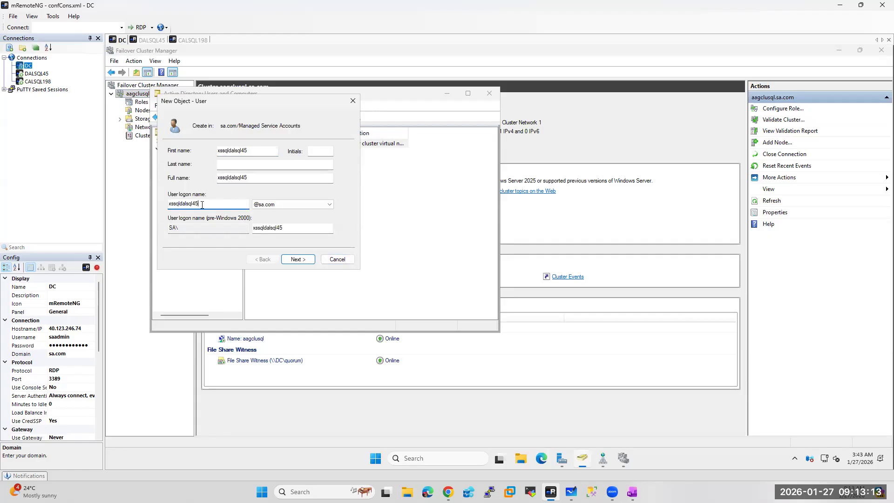
{"action": "left_click", "coordinate": [297, 260]}
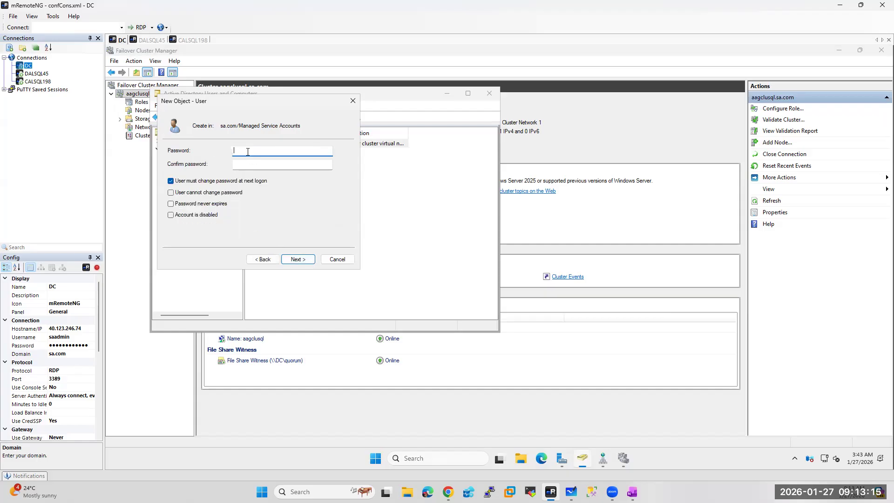
Give the account a password set to never expire and finish creating it
{"action": "type", "text": "•••••••••••"}
{"action": "key", "text": "Tab"}
{"action": "type", "text": "••••••••••"}
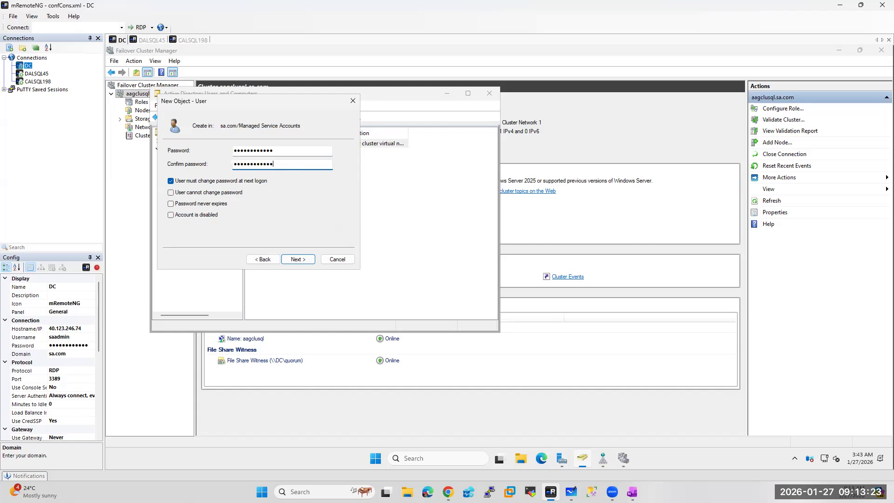
{"action": "left_click", "coordinate": [171, 204]}
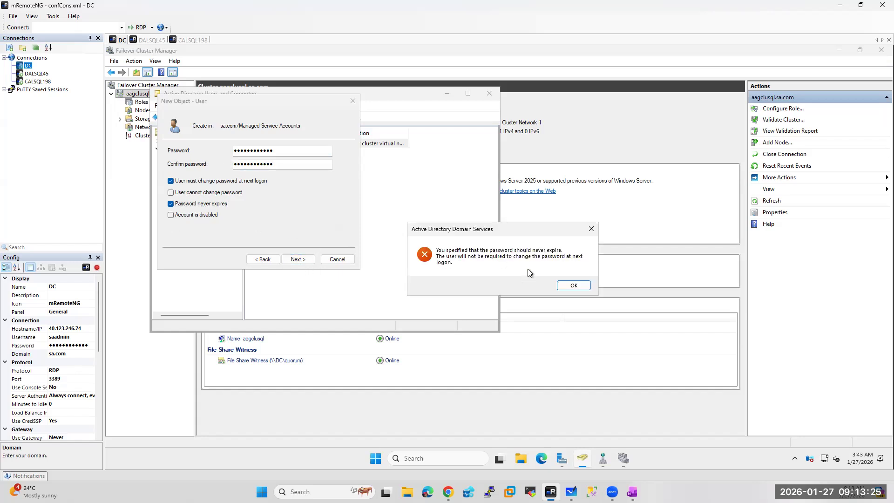
{"action": "left_click", "coordinate": [572, 288]}
{"action": "left_click", "coordinate": [298, 259]}
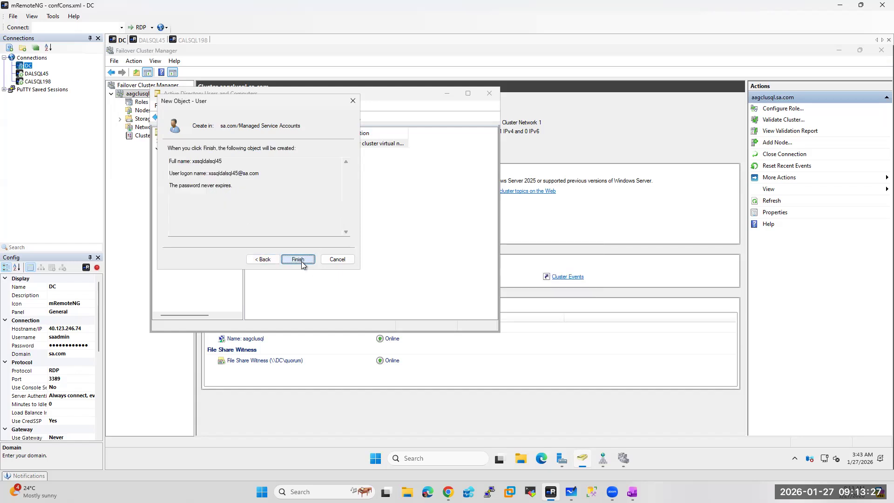
{"action": "left_click", "coordinate": [300, 260]}
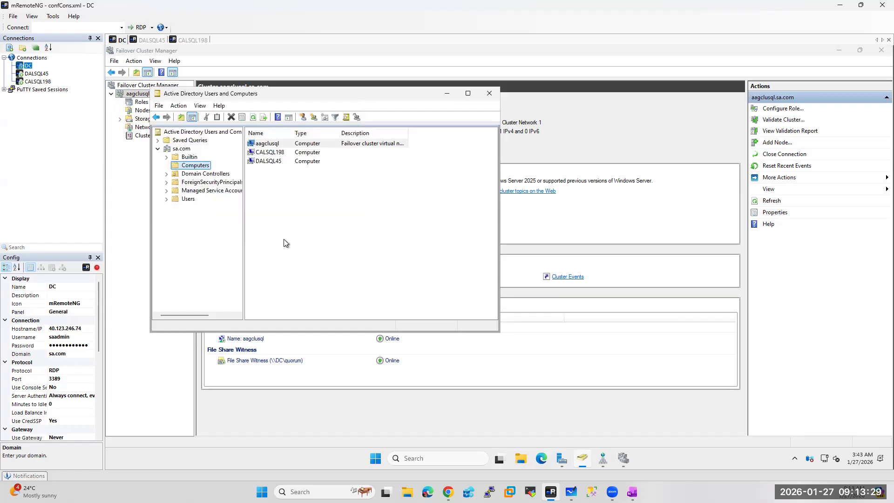
Create another Managed Service Accounts user named for CALSQL198, with a matching logon name
{"action": "right_click", "coordinate": [188, 191]}
{"action": "mouse_move", "coordinate": [246, 233]}
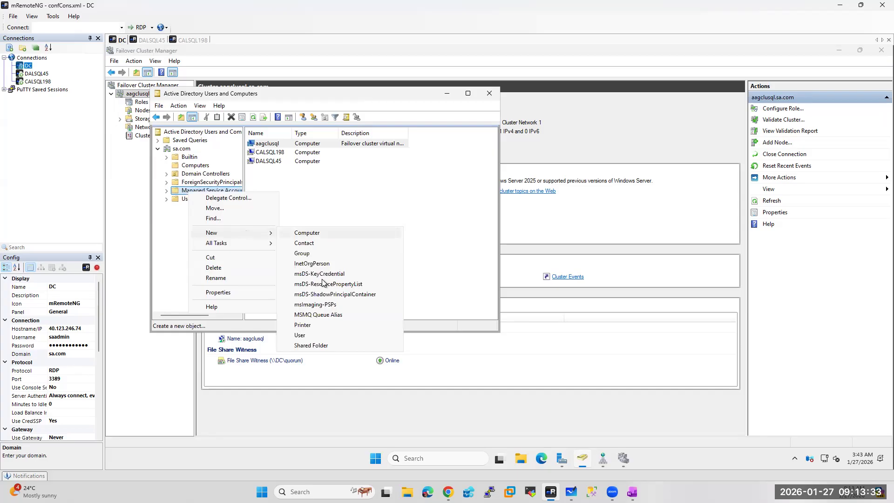
{"action": "left_click", "coordinate": [304, 335]}
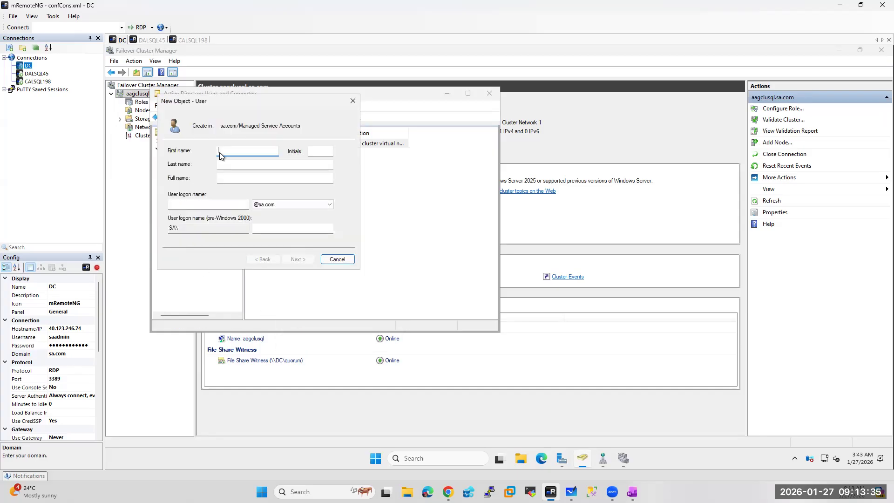
{"action": "type", "text": "xssqldal"}
{"action": "key", "text": "BackSpace"}
{"action": "type", "text": "calsql198"}
{"action": "left_click", "coordinate": [196, 205]}
{"action": "key", "text": "ctrl+v"}
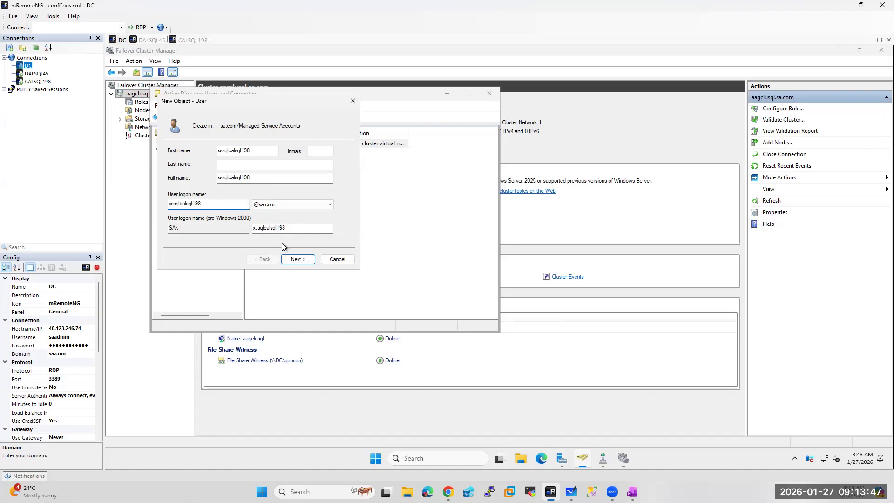
{"action": "left_click", "coordinate": [297, 259]}
Set the second account's password to never expire, enter it, and finish creating the user
{"action": "left_click", "coordinate": [170, 203]}
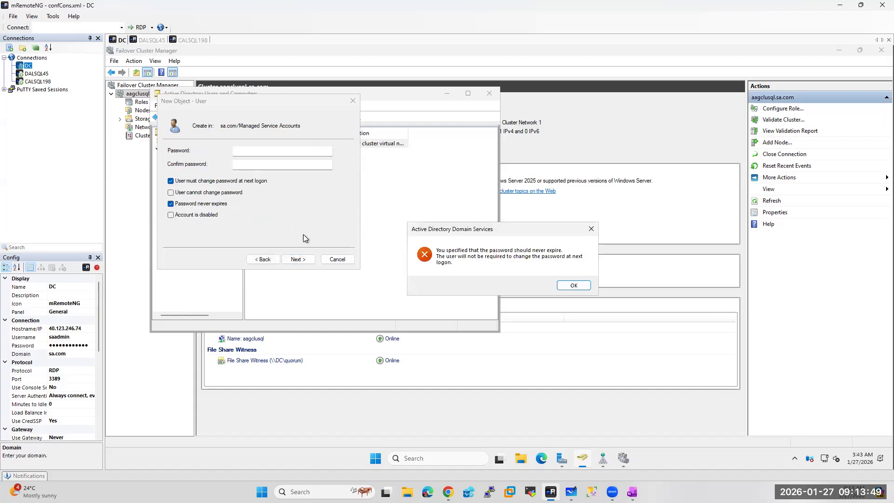
{"action": "left_click", "coordinate": [573, 286]}
{"action": "left_click", "coordinate": [242, 152]}
{"action": "type", "text": "••••••••••••"}
{"action": "key", "text": "Tab"}
{"action": "type", "text": "••••••••••••"}
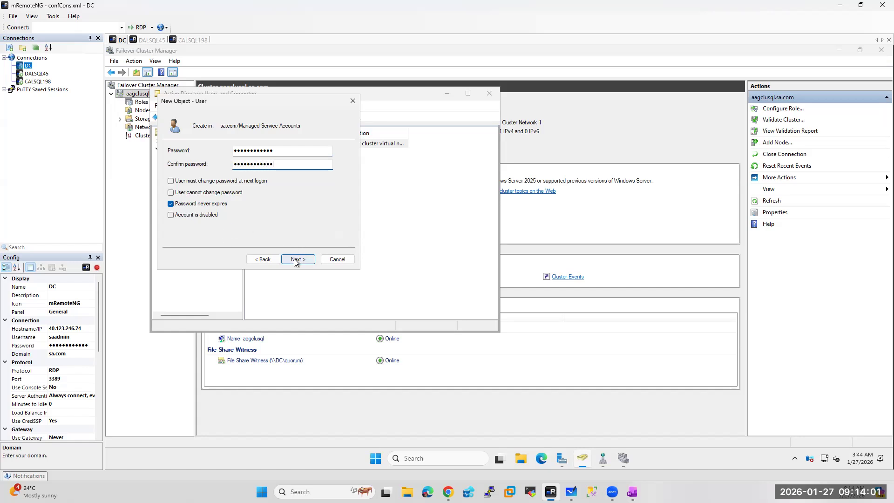
{"action": "left_click", "coordinate": [297, 259]}
{"action": "left_click", "coordinate": [295, 259]}
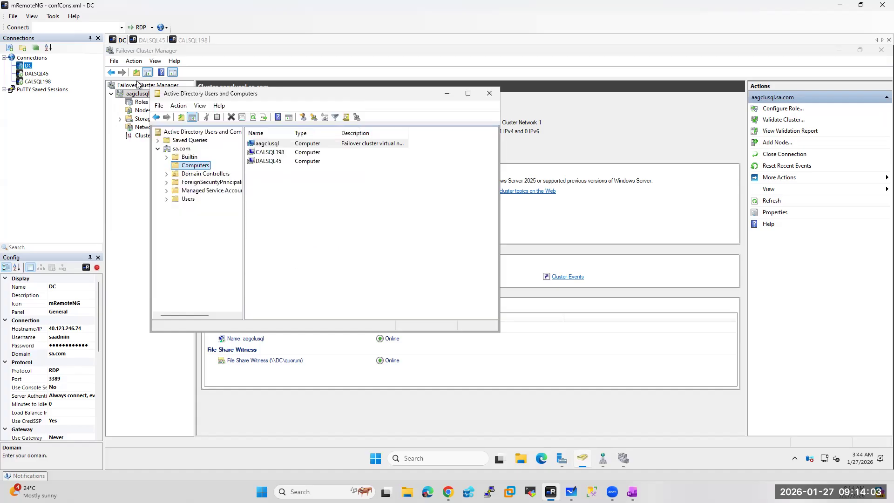
{"action": "left_click", "coordinate": [192, 40]}
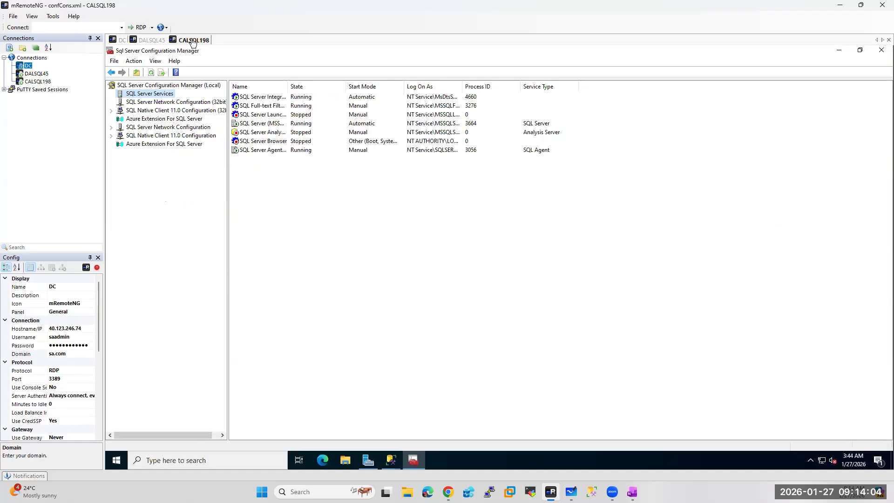
For SQL Server (MSSQLSERVER), resolve the new CALSQL198 service account by searching the entire directory
{"action": "left_click", "coordinate": [248, 125]}
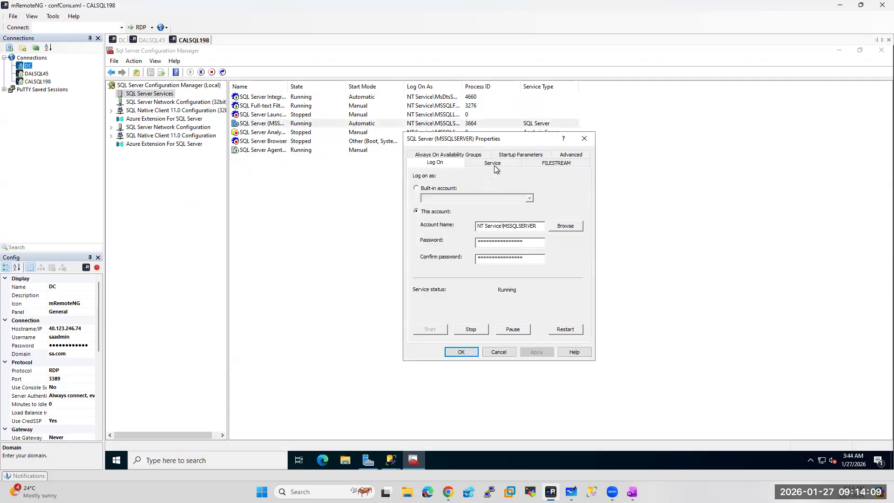
{"action": "left_click", "coordinate": [567, 227]}
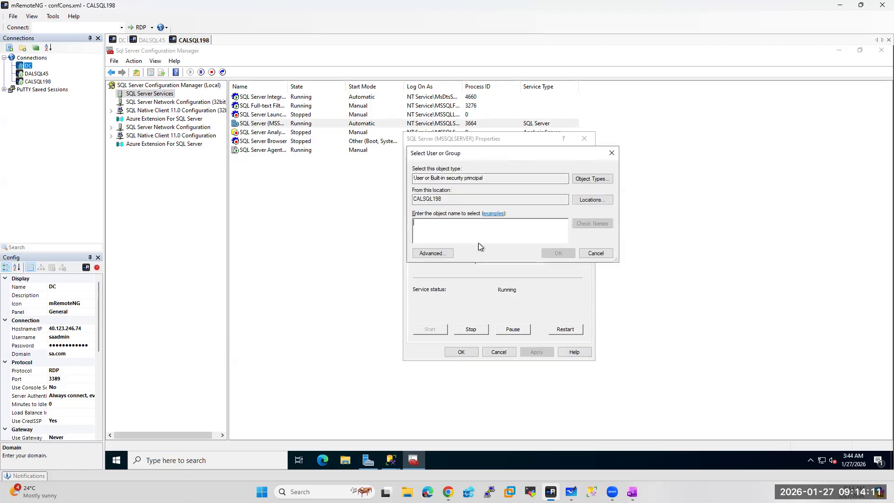
{"action": "type", "text": "xssqlcalsql198"}
{"action": "left_click", "coordinate": [602, 222]}
{"action": "left_click", "coordinate": [515, 219]}
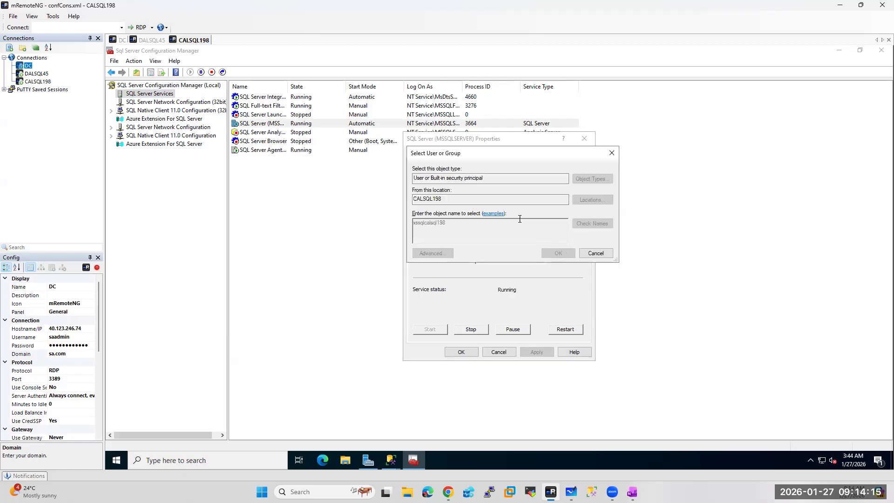
{"action": "left_click", "coordinate": [582, 201]}
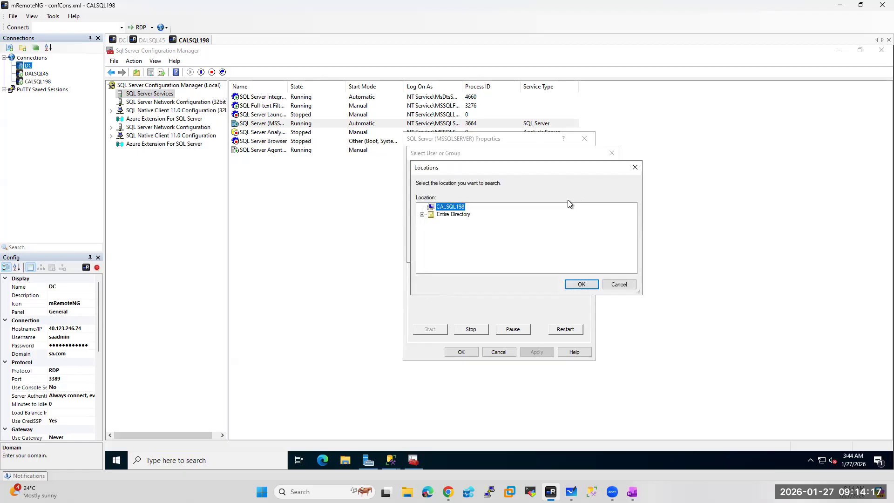
{"action": "left_click", "coordinate": [445, 215]}
{"action": "left_click", "coordinate": [581, 284]}
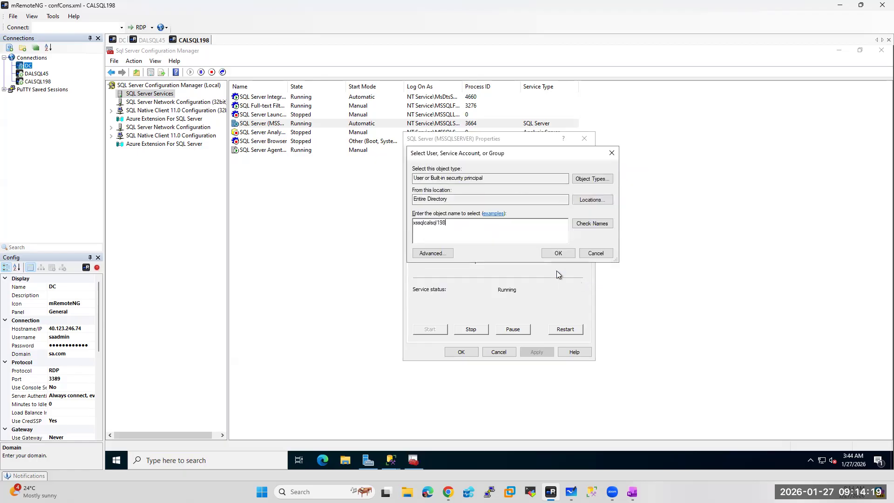
{"action": "left_click", "coordinate": [600, 229]}
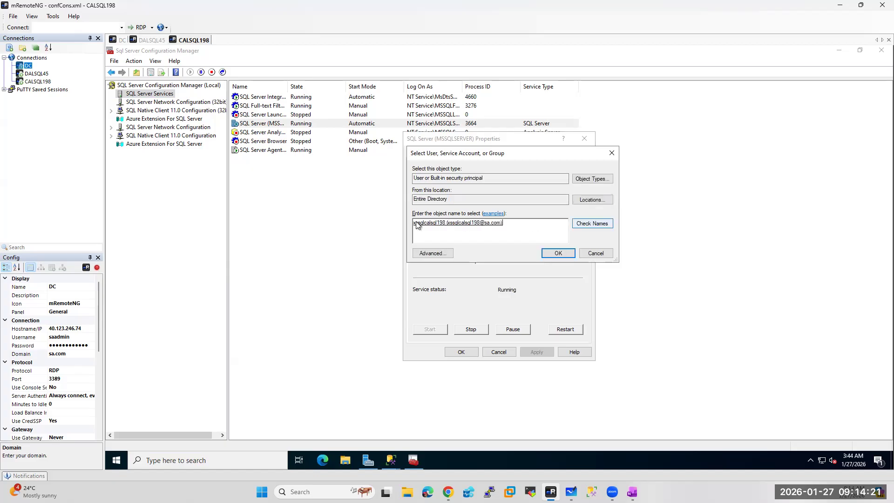
{"action": "left_click", "coordinate": [558, 253]}
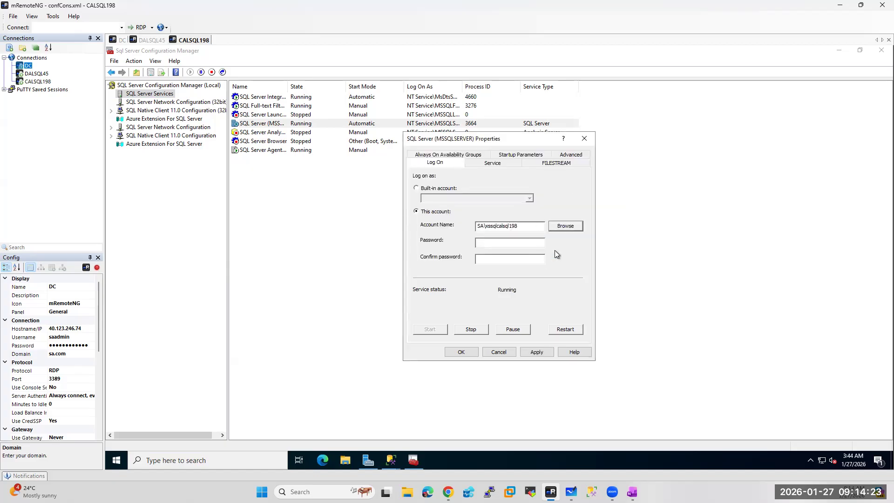
Enter the account password, apply the log-on change, and restart the service
{"action": "left_click", "coordinate": [486, 243]}
{"action": "type", "text": "********"}
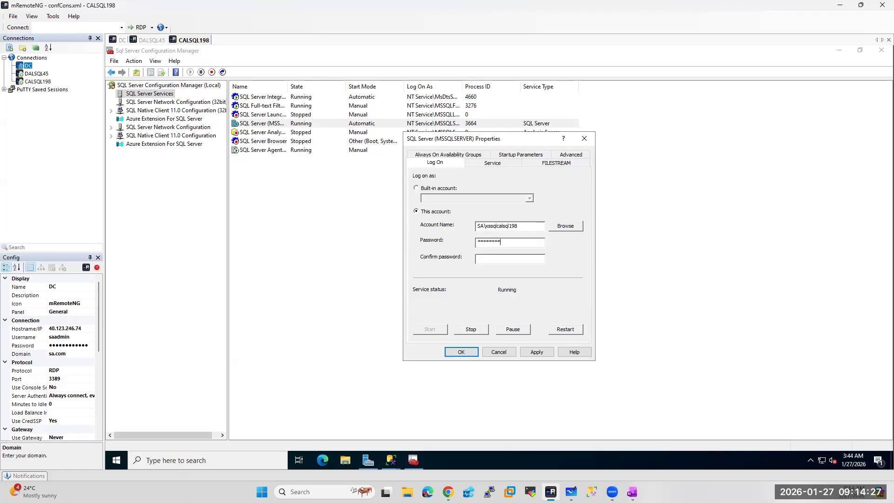
{"action": "type", "text": "*************"}
{"action": "left_click", "coordinate": [451, 350]}
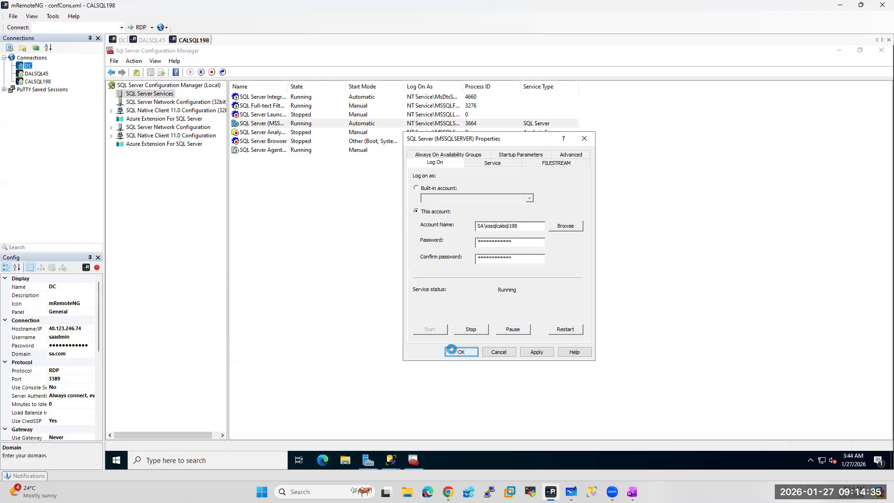
{"action": "left_click", "coordinate": [530, 285]}
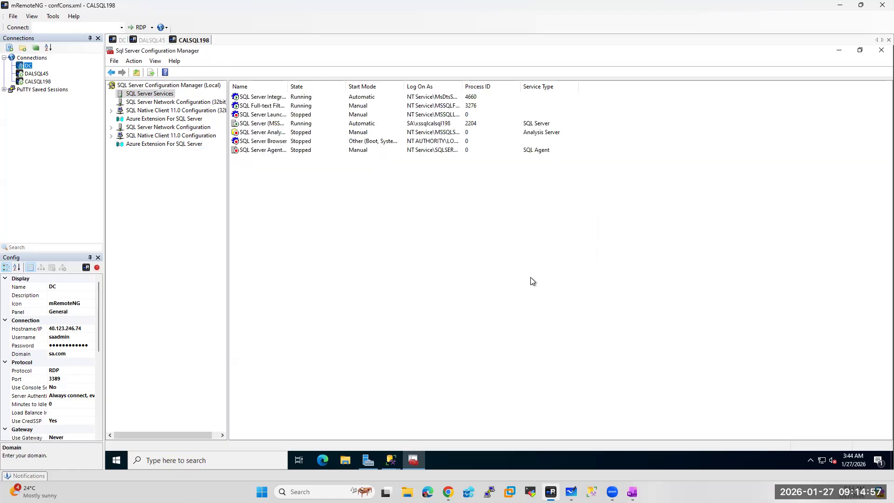
{"action": "left_click", "coordinate": [256, 151]}
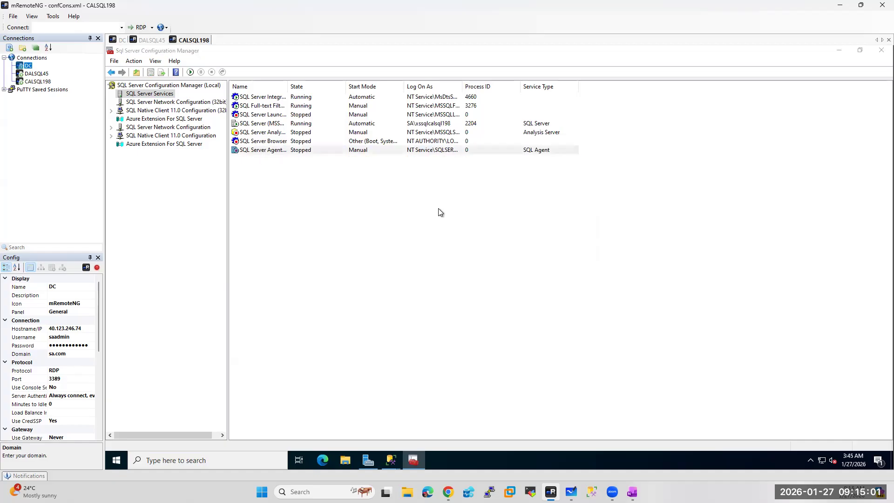
Set CALSQL198's SQL Server Agent to log on as the domain service account with its password
{"action": "left_click", "coordinate": [558, 219]}
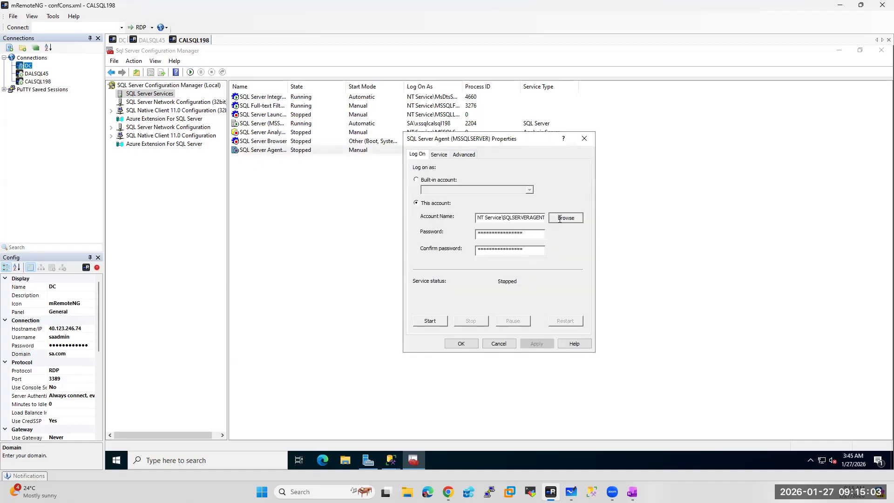
{"action": "left_click", "coordinate": [593, 200]}
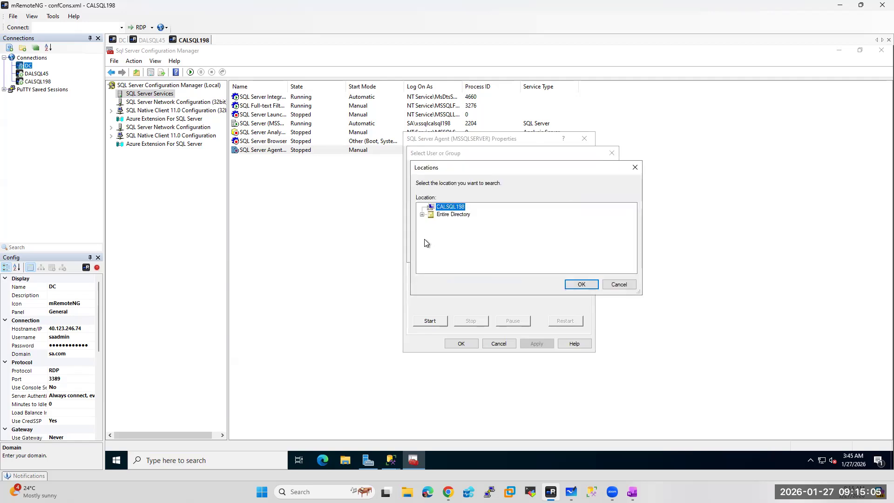
{"action": "left_click", "coordinate": [453, 215]}
{"action": "left_click", "coordinate": [582, 284]}
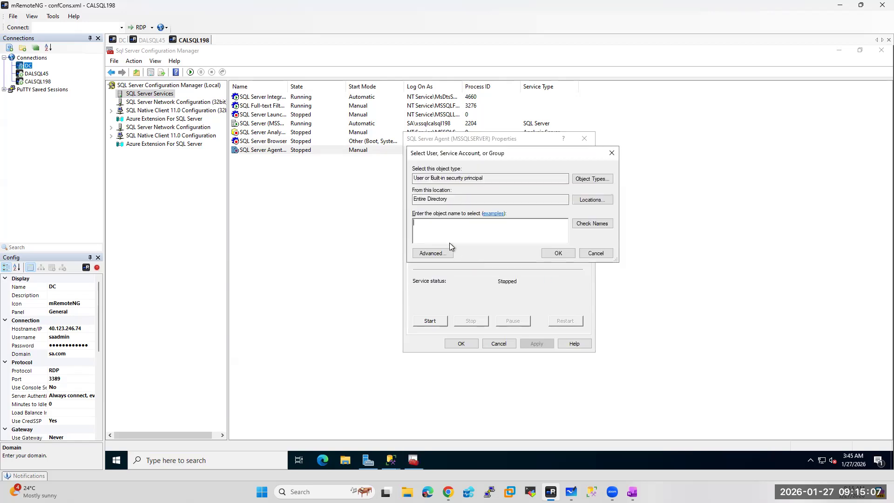
{"action": "type", "text": "xssqlcalsql198"}
{"action": "left_click", "coordinate": [588, 224]}
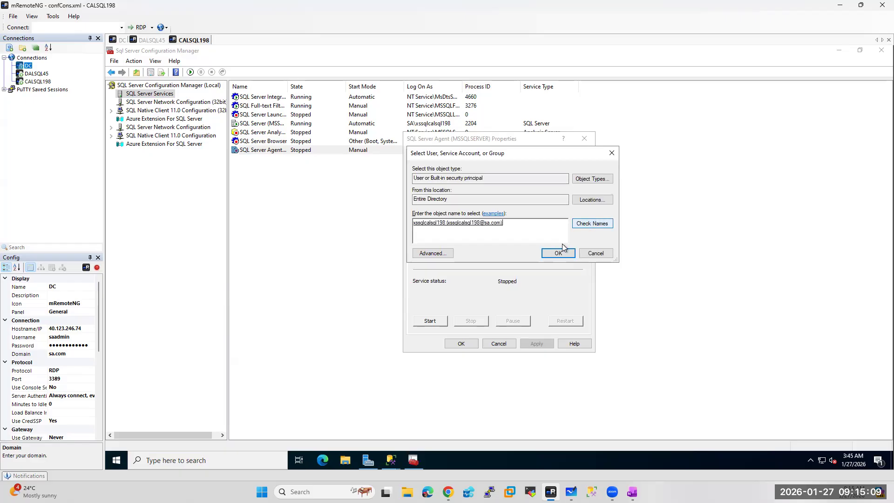
{"action": "left_click", "coordinate": [558, 252]}
{"action": "left_click", "coordinate": [511, 236]}
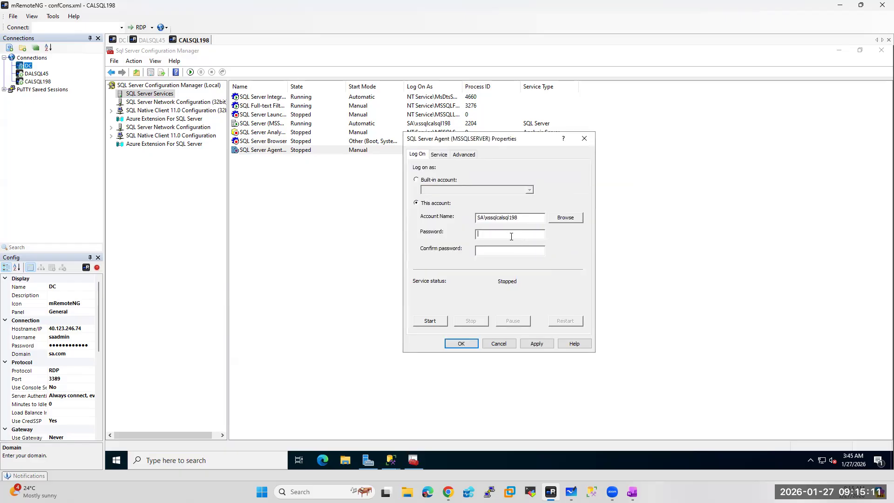
{"action": "type", "text": "******************"}
{"action": "left_click", "coordinate": [463, 344]}
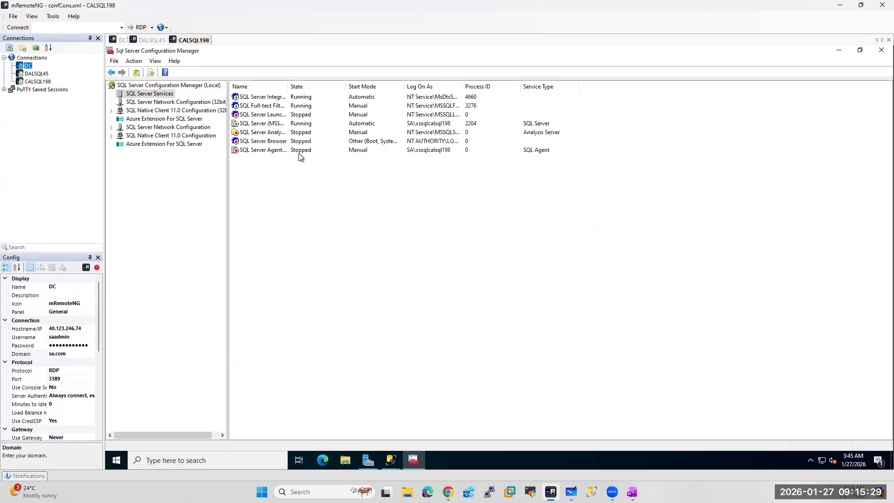
Change the SQL Server Agent start mode to Automatic and save
{"action": "left_click", "coordinate": [254, 150]}
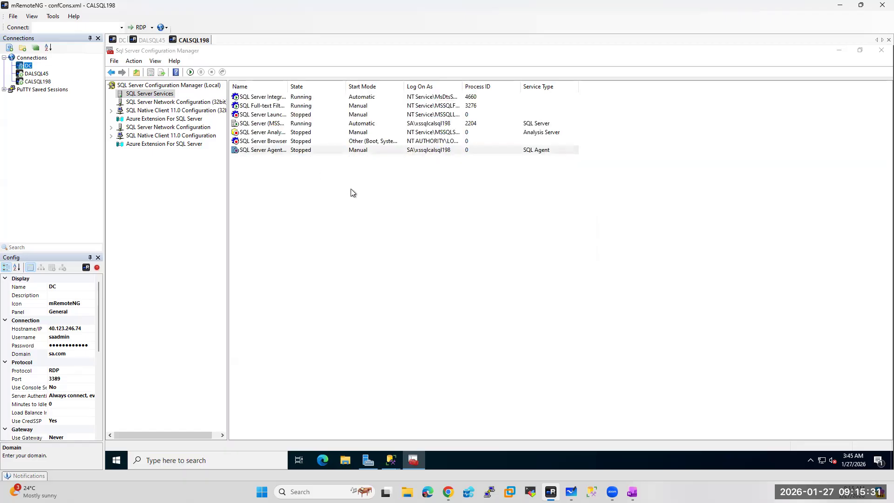
{"action": "left_click", "coordinate": [434, 155]}
{"action": "left_click", "coordinate": [518, 230]}
{"action": "left_click", "coordinate": [581, 230]}
{"action": "left_click", "coordinate": [524, 237]}
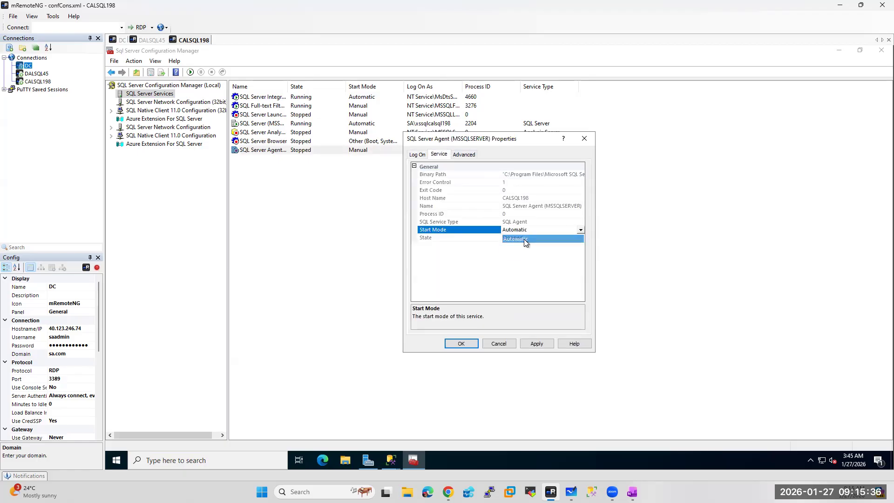
{"action": "left_click", "coordinate": [450, 343]}
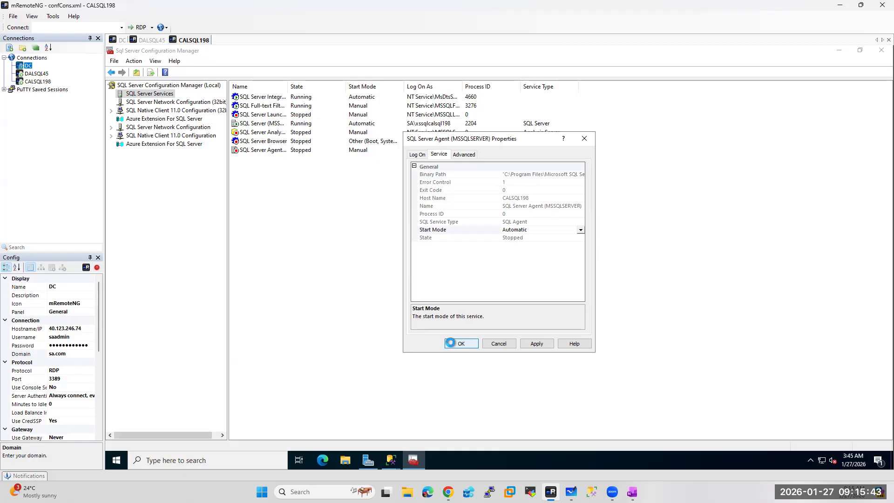
Restart the SQL Server service
{"action": "left_click", "coordinate": [253, 124]}
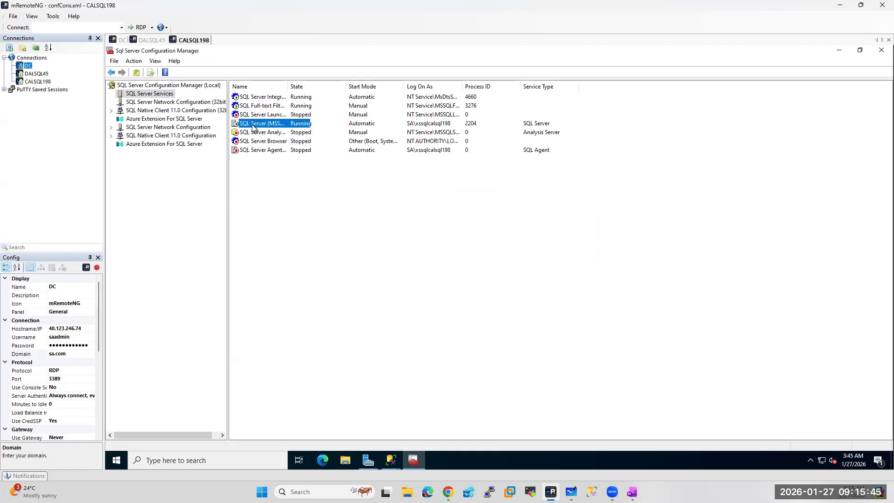
{"action": "right_click", "coordinate": [252, 124]}
{"action": "left_click", "coordinate": [285, 171]}
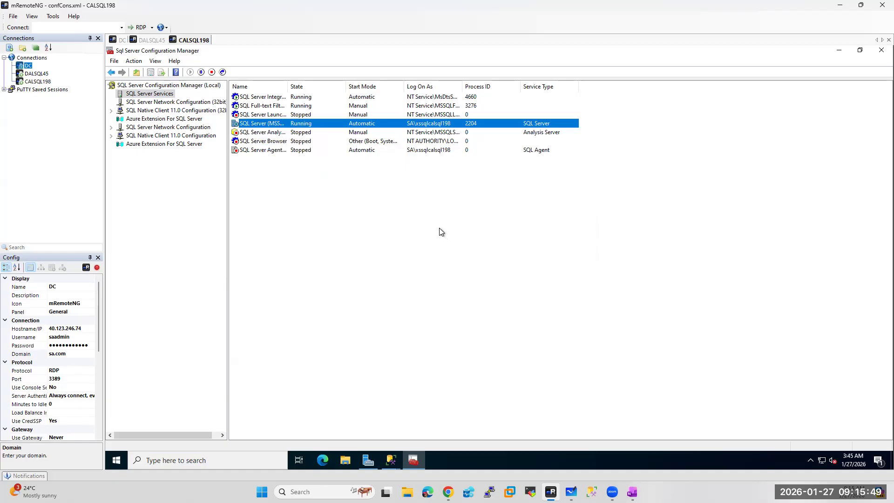
Move to the DALSQL45 session and open the SQL Server (MSSQLSERVER) service properties
{"action": "left_click", "coordinate": [122, 40]}
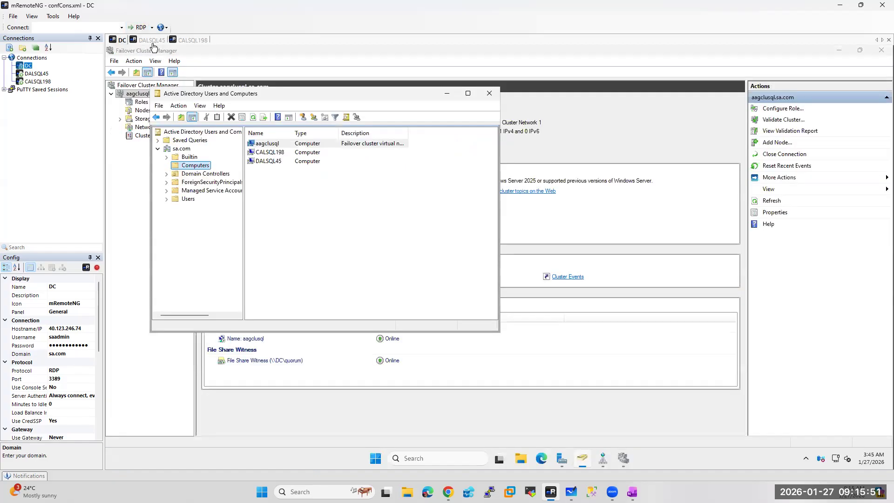
{"action": "left_click", "coordinate": [447, 93]}
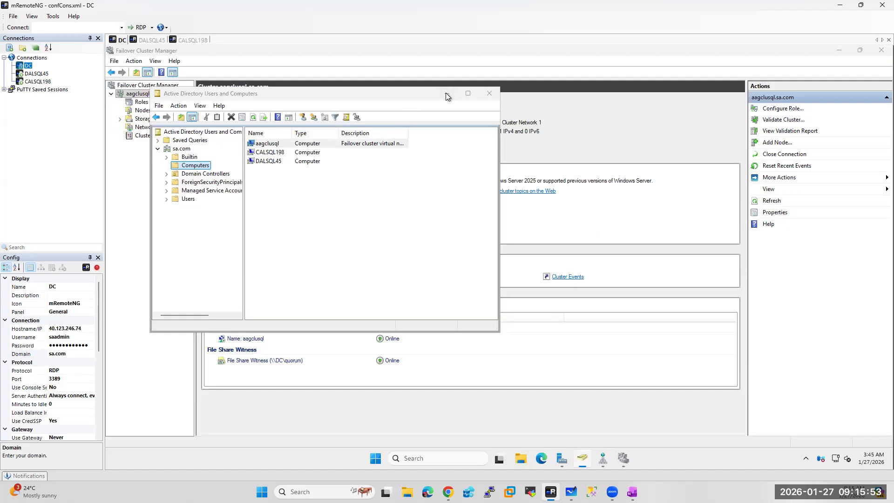
{"action": "left_click", "coordinate": [153, 40]}
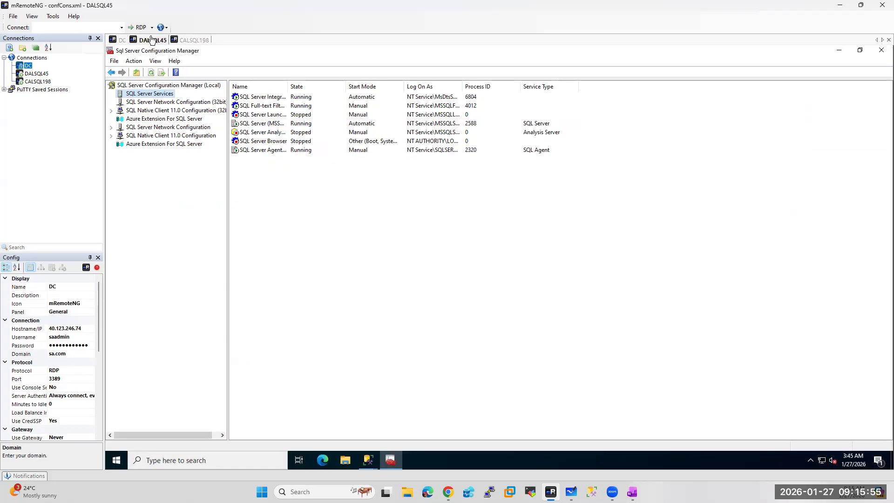
{"action": "left_click", "coordinate": [252, 124]}
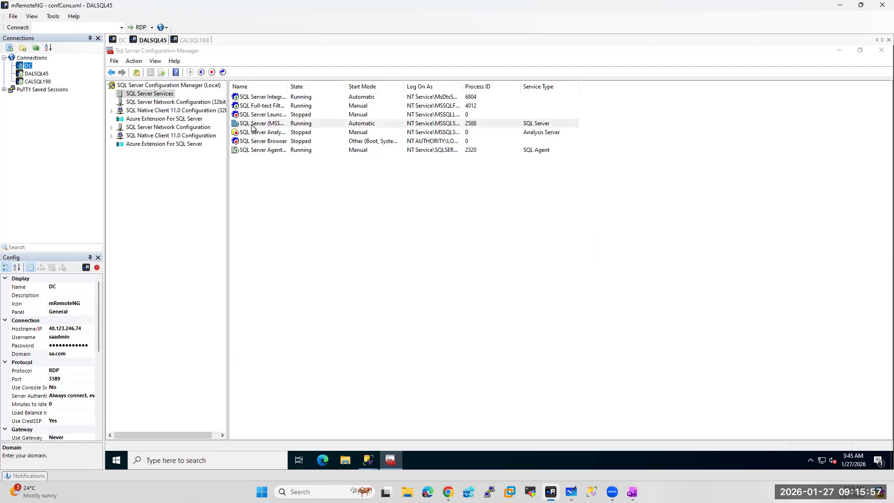
{"action": "double_click", "coordinate": [248, 124]}
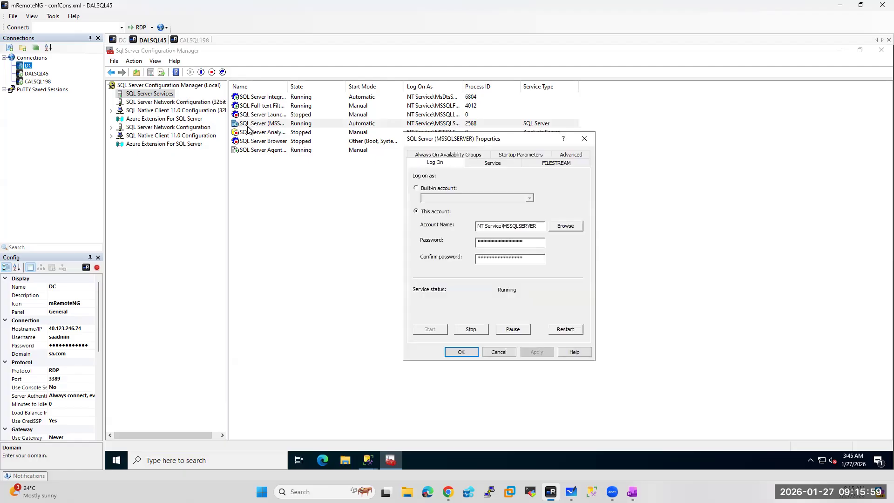
Select the DALSQL45 domain service account as log-on, searching the entire directory
{"action": "left_click", "coordinate": [561, 225]}
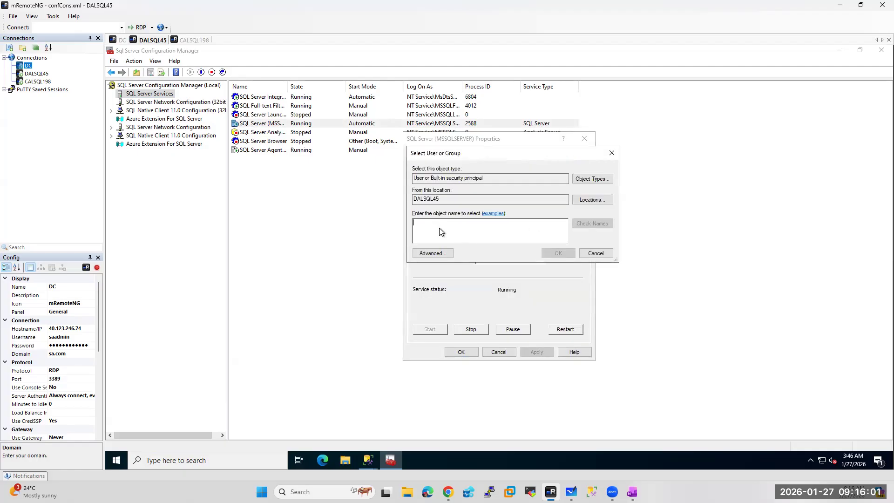
{"action": "type", "text": "xssqlca"}
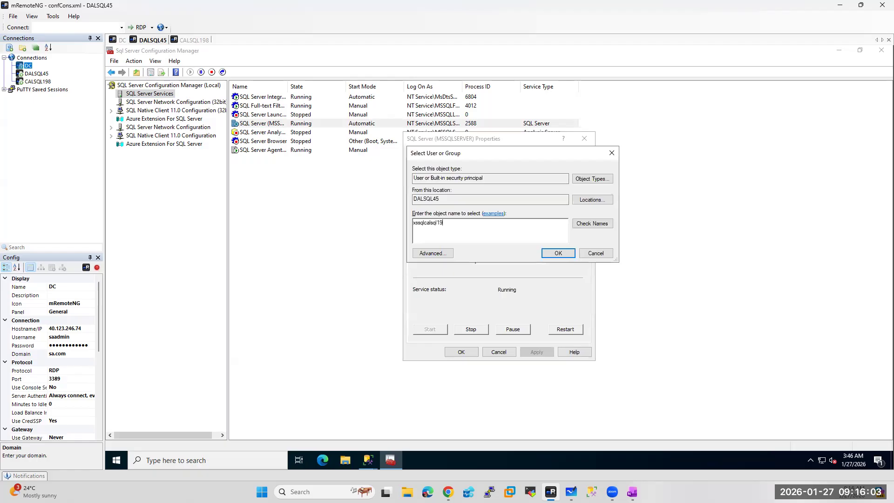
{"action": "key", "text": "BackSpace"}
{"action": "key", "text": "BackSpace"}
{"action": "type", "text": "dalsql45"}
{"action": "key", "text": "ctrl+a"}
{"action": "left_click", "coordinate": [590, 201]}
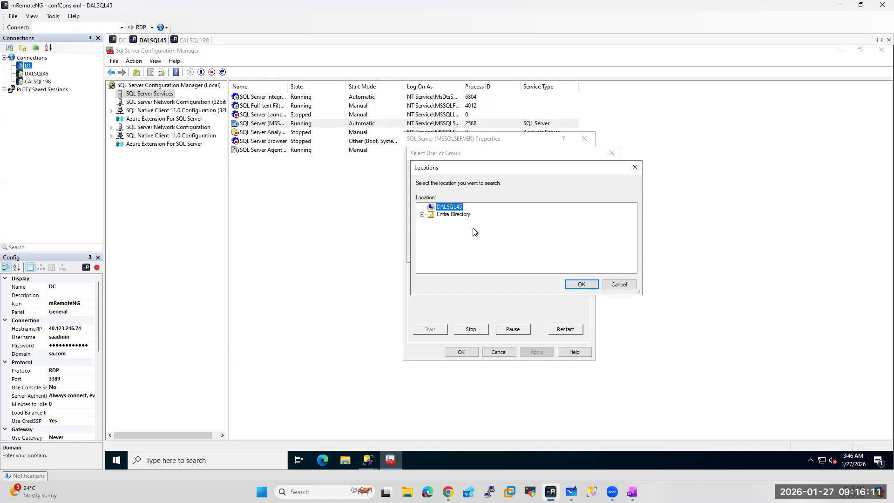
{"action": "left_click", "coordinate": [453, 215]}
{"action": "left_click", "coordinate": [581, 284]}
{"action": "left_click", "coordinate": [590, 226]}
{"action": "left_click", "coordinate": [558, 253]}
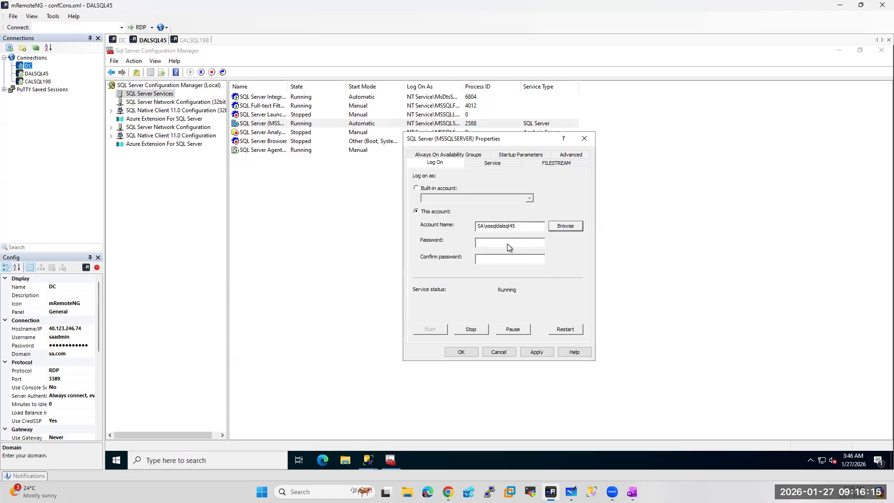
Enter and confirm the account password, apply it, and accept the service restart
{"action": "left_click", "coordinate": [481, 239]}
{"action": "type", "text": "**********"}
{"action": "key", "text": "Tab"}
{"action": "type", "text": "***********"}
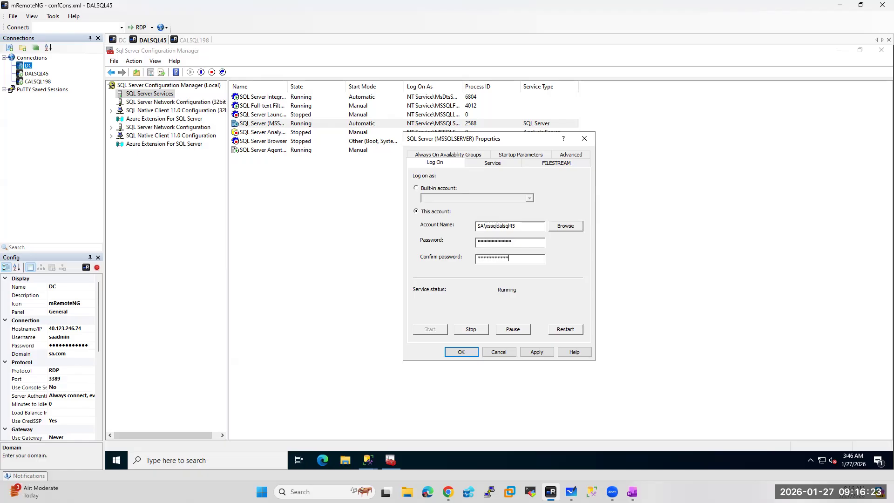
{"action": "type", "text": "*"}
{"action": "left_click", "coordinate": [467, 351]}
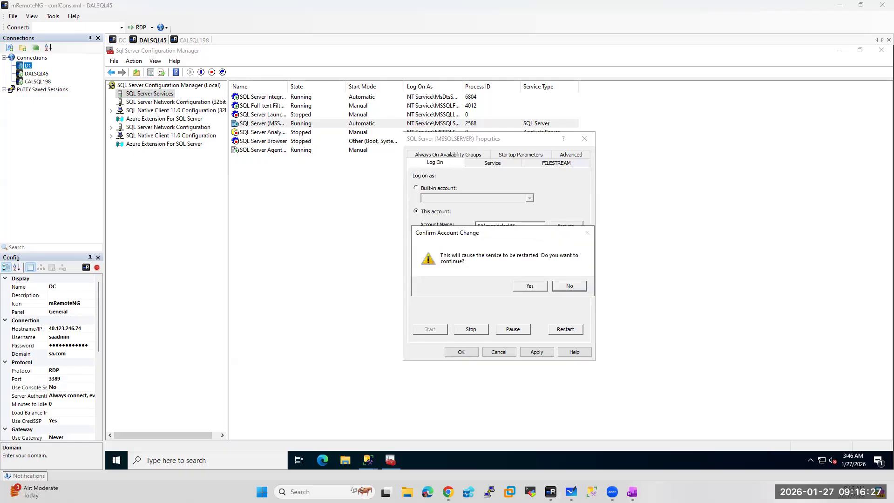
{"action": "left_click", "coordinate": [529, 285]}
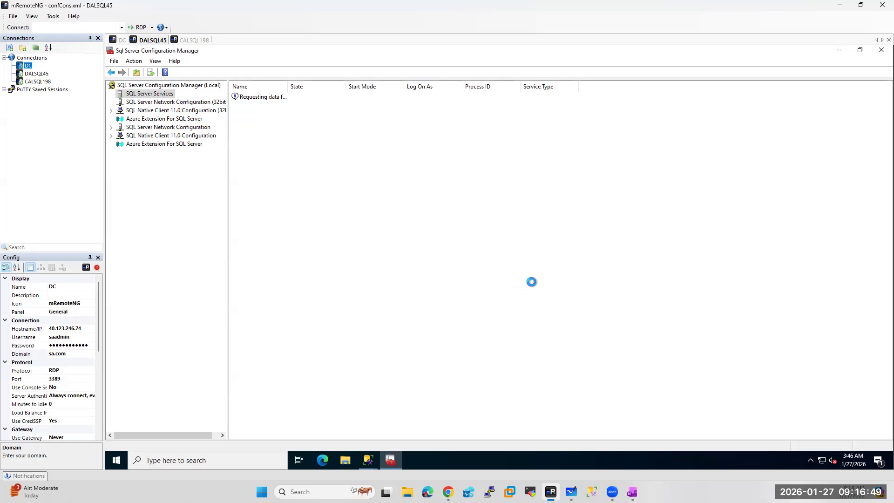
Make DALSQL45's SQL Server Agent log on as the domain service account with its password
{"action": "left_click", "coordinate": [267, 151]}
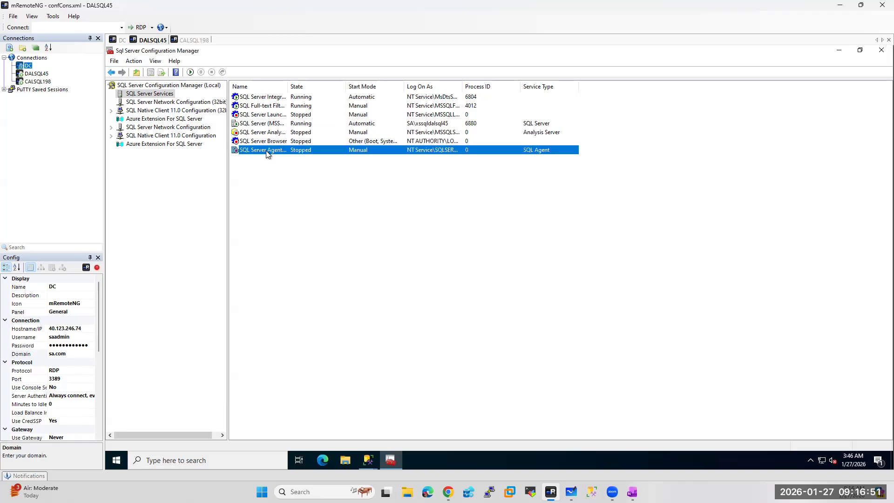
{"action": "double_click", "coordinate": [267, 151]}
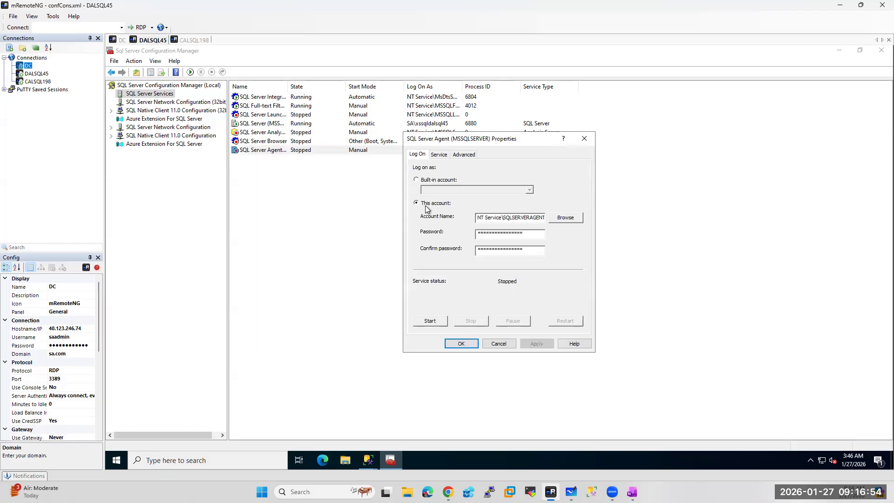
{"action": "left_click", "coordinate": [567, 219]}
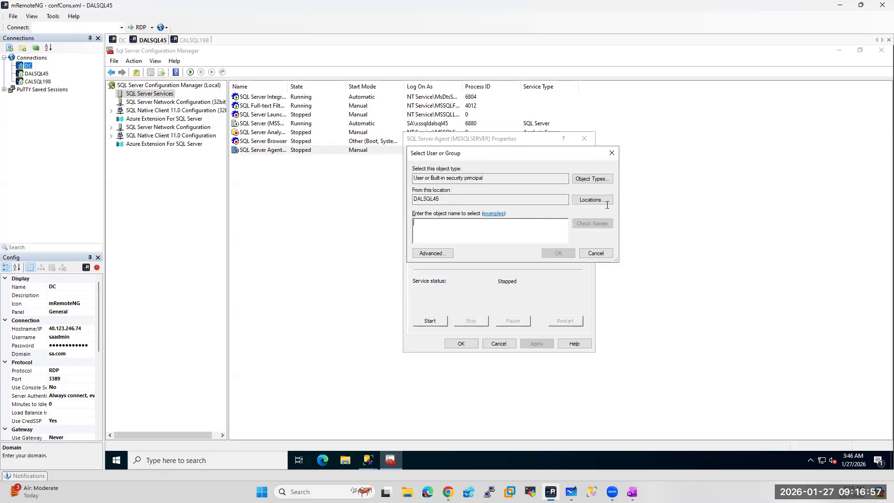
{"action": "left_click", "coordinate": [591, 198]}
{"action": "left_click", "coordinate": [454, 214]}
{"action": "left_click", "coordinate": [581, 285]}
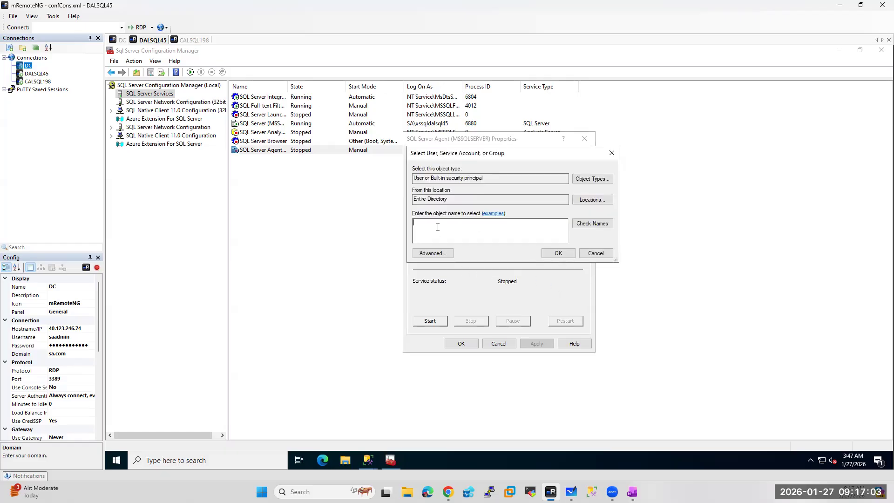
{"action": "type", "text": "xssqldalsql45"}
{"action": "left_click", "coordinate": [594, 224]}
{"action": "left_click", "coordinate": [558, 252]}
{"action": "left_click", "coordinate": [486, 234]}
{"action": "type", "text": "*******"}
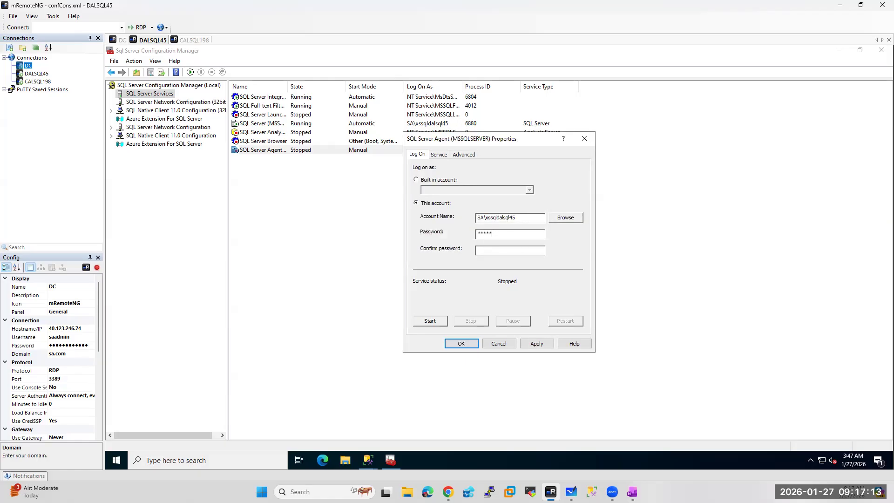
{"action": "type", "text": "*****************"}
Set the SQL Server Agent start mode to Automatic and save the settings
{"action": "left_click", "coordinate": [438, 154]}
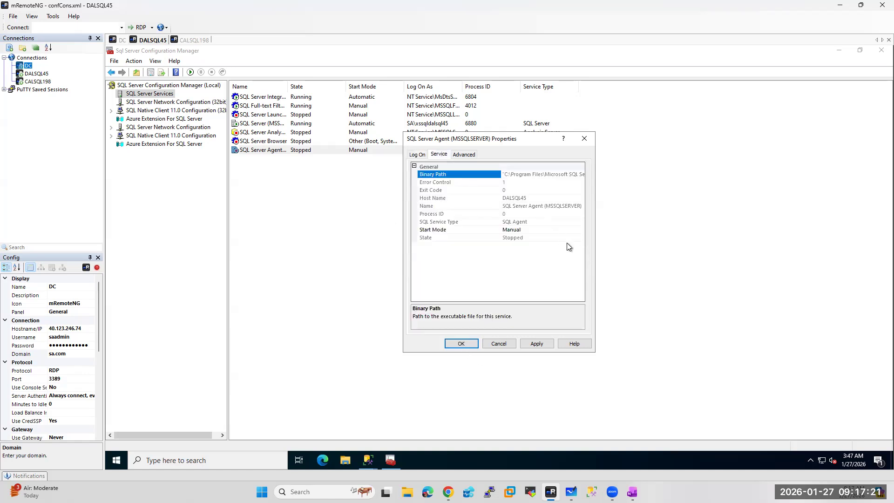
{"action": "left_click", "coordinate": [551, 230]}
{"action": "left_click", "coordinate": [580, 230]}
{"action": "left_click", "coordinate": [531, 237]}
{"action": "left_click", "coordinate": [463, 344]}
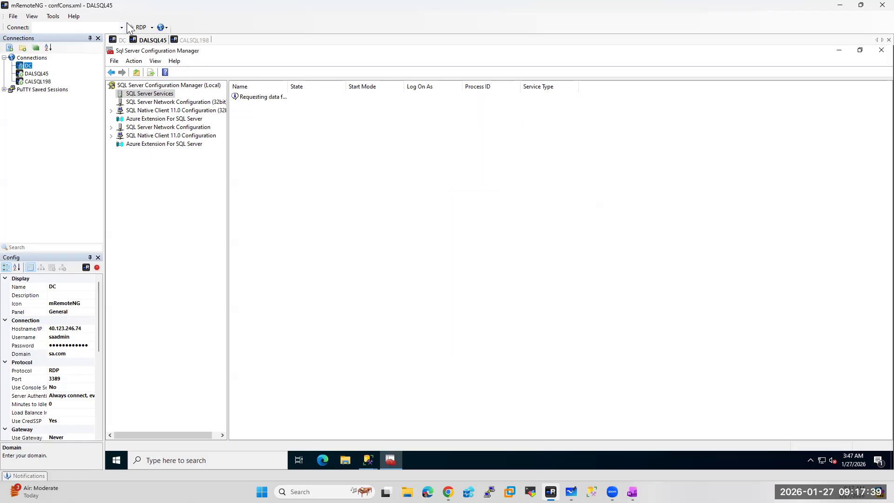
Start the SQL Server Agent service on CALSQL198
{"action": "left_click", "coordinate": [194, 41]}
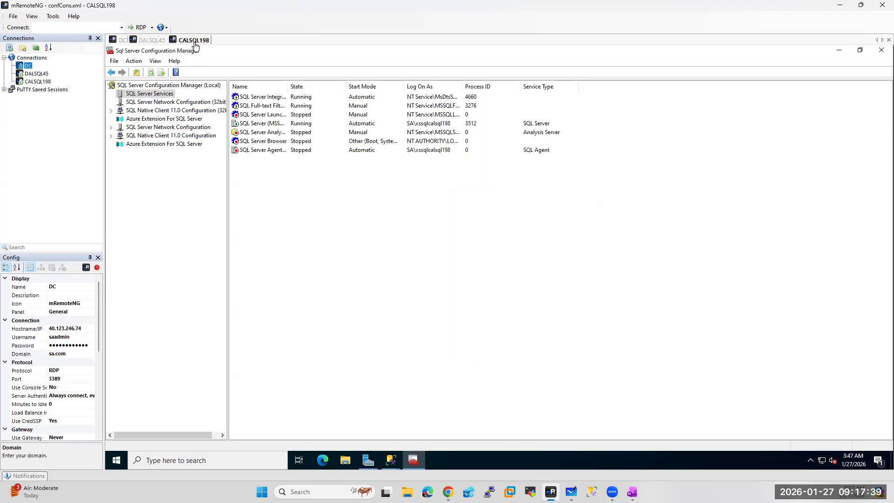
{"action": "right_click", "coordinate": [253, 154]}
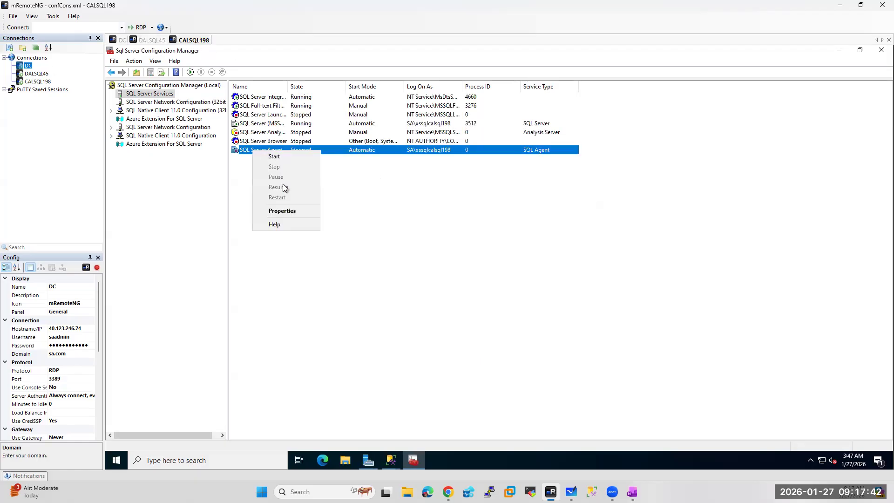
{"action": "left_click", "coordinate": [259, 157]}
Restart the SQL Server service on DALSQL45
{"action": "left_click", "coordinate": [150, 40]}
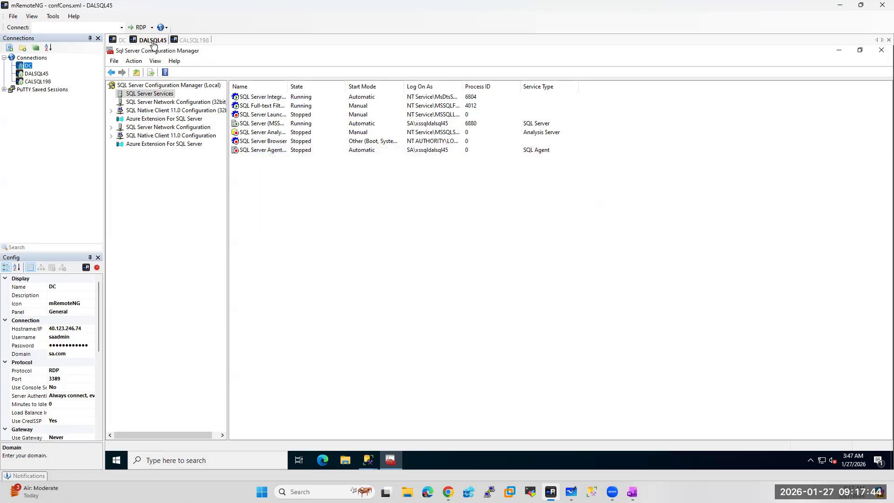
{"action": "left_click", "coordinate": [262, 127]}
{"action": "right_click", "coordinate": [261, 126]}
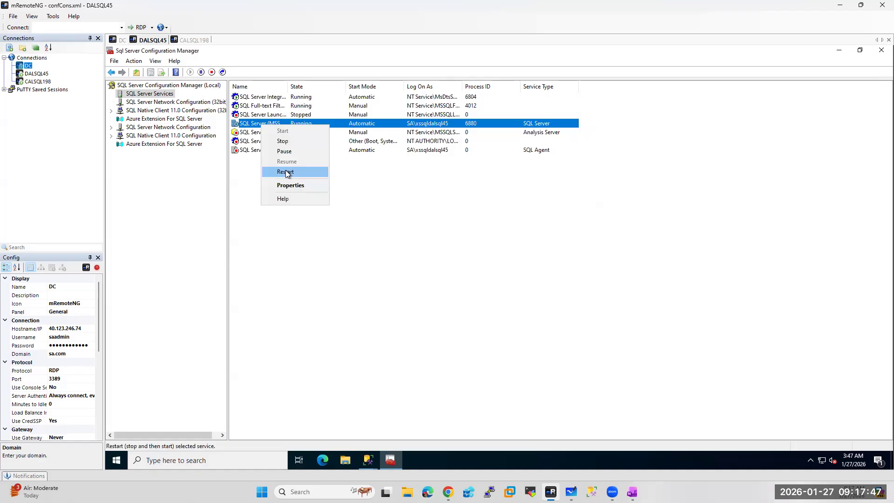
{"action": "left_click", "coordinate": [287, 171]}
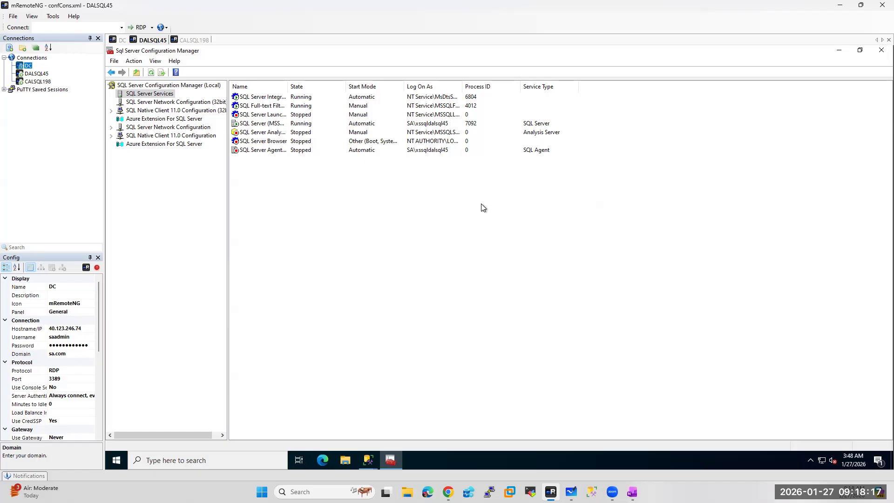
Start DALSQL45's SQL Server Agent service, then return to the DC session
{"action": "left_click", "coordinate": [254, 151]}
{"action": "right_click", "coordinate": [253, 151]}
{"action": "left_click", "coordinate": [266, 157]}
{"action": "left_click", "coordinate": [118, 41]}
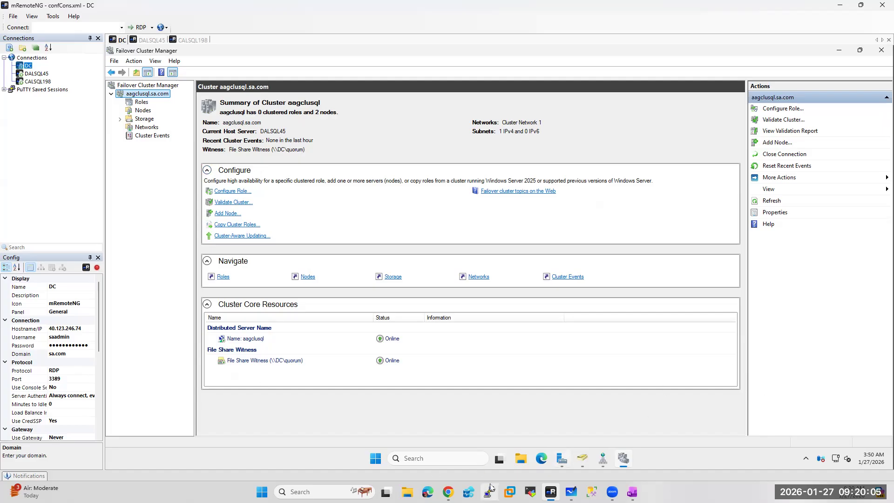
Switch from mRemoteNG to the browser showing the Azure portal
{"action": "key", "text": "alt+Tab"}
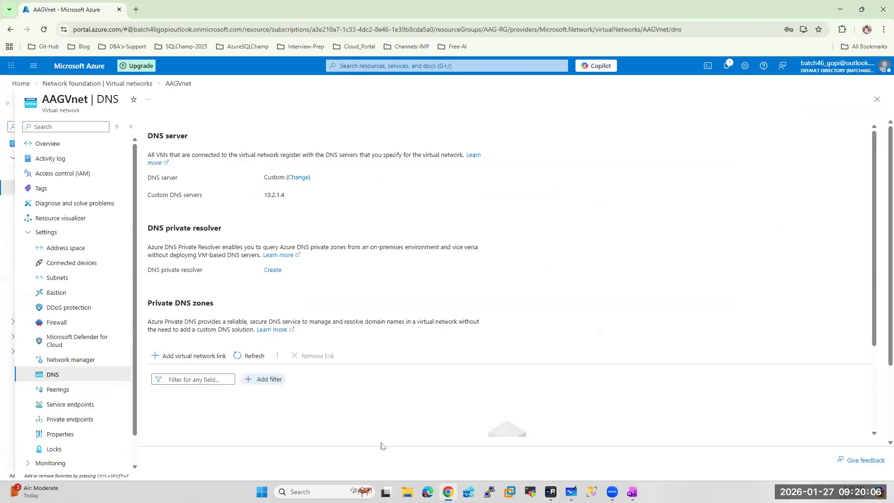
From the Azure home page, go to Virtual machines and begin creating a new virtual machine
{"action": "left_click", "coordinate": [77, 67]}
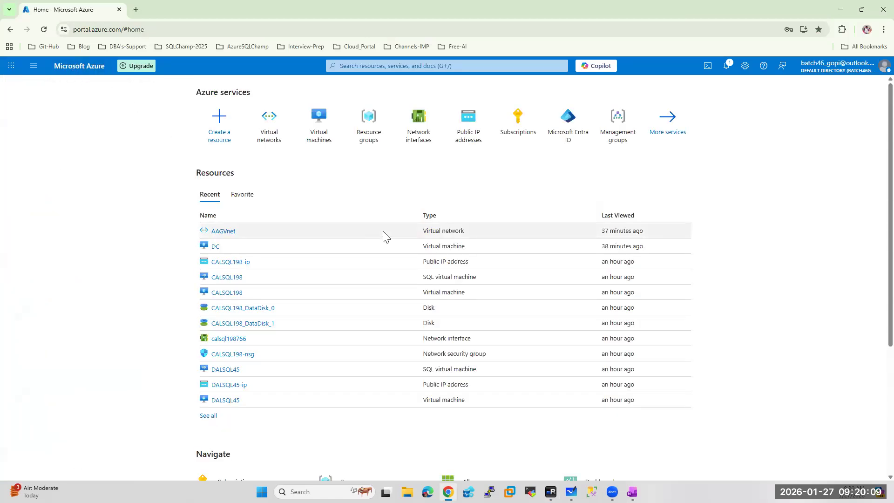
{"action": "left_click", "coordinate": [319, 122]}
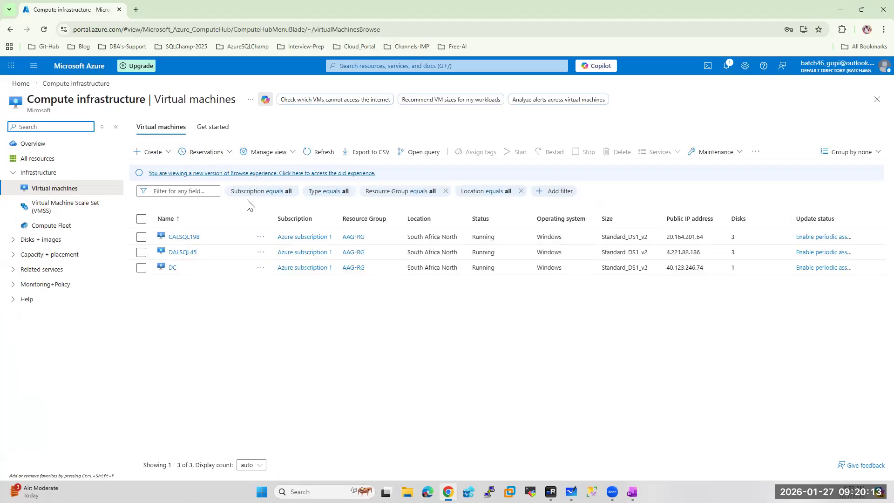
{"action": "left_click", "coordinate": [166, 152]}
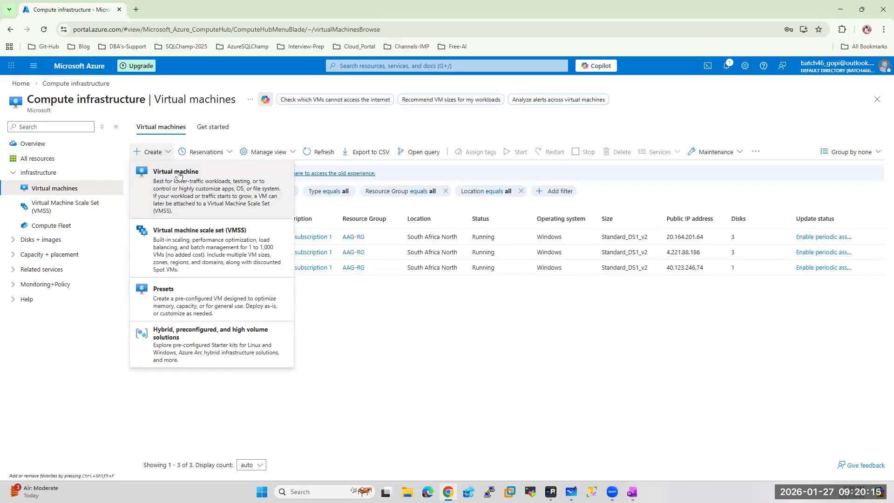
{"action": "left_click", "coordinate": [179, 175]}
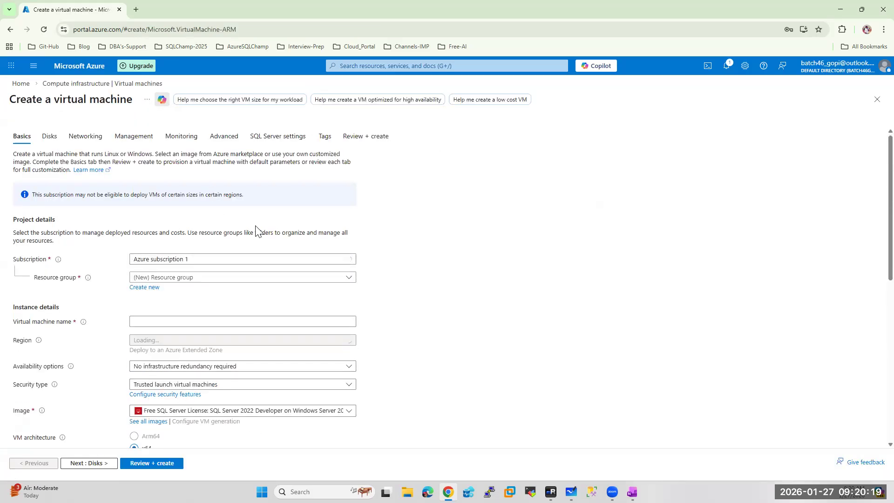
Set the VM region to Indonesia Central and check its available sizes
{"action": "scroll", "coordinate": [213, 277], "scroll_direction": "down", "scroll_amount": 1}
{"action": "scroll", "coordinate": [213, 277], "scroll_direction": "down", "scroll_amount": 1}
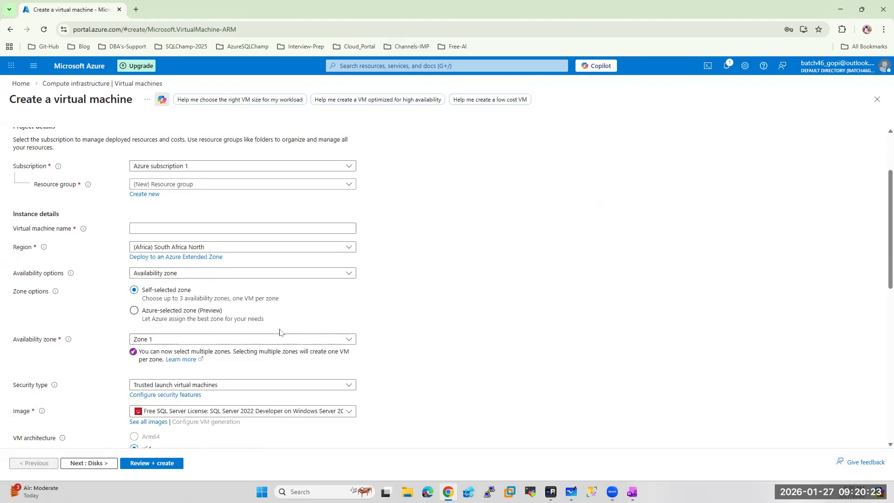
{"action": "left_click", "coordinate": [188, 247]}
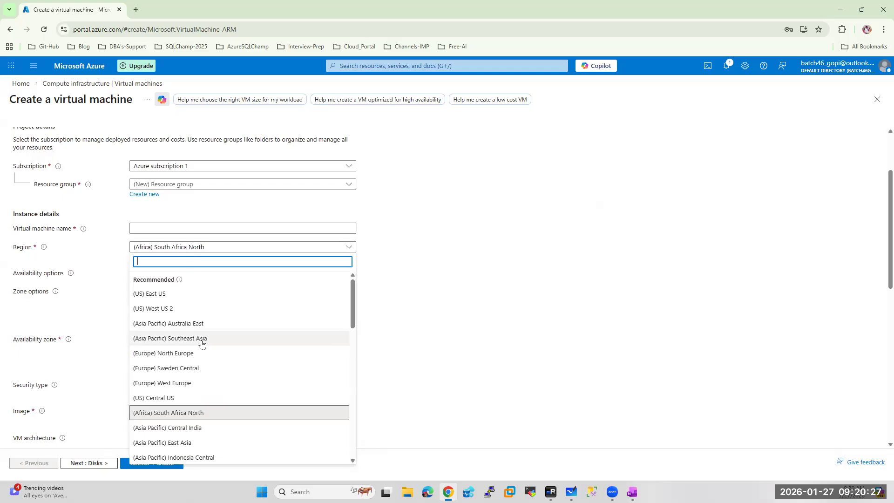
{"action": "scroll", "coordinate": [201, 367], "scroll_direction": "down", "scroll_amount": 2}
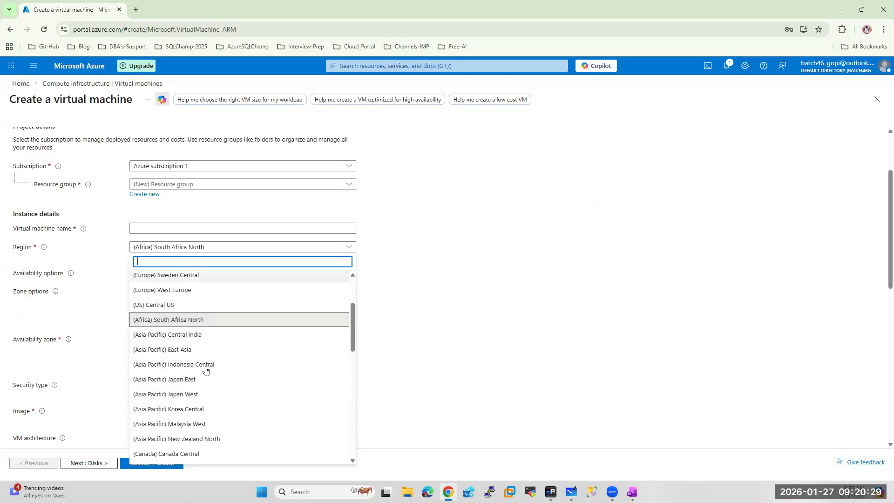
{"action": "left_click", "coordinate": [185, 365]}
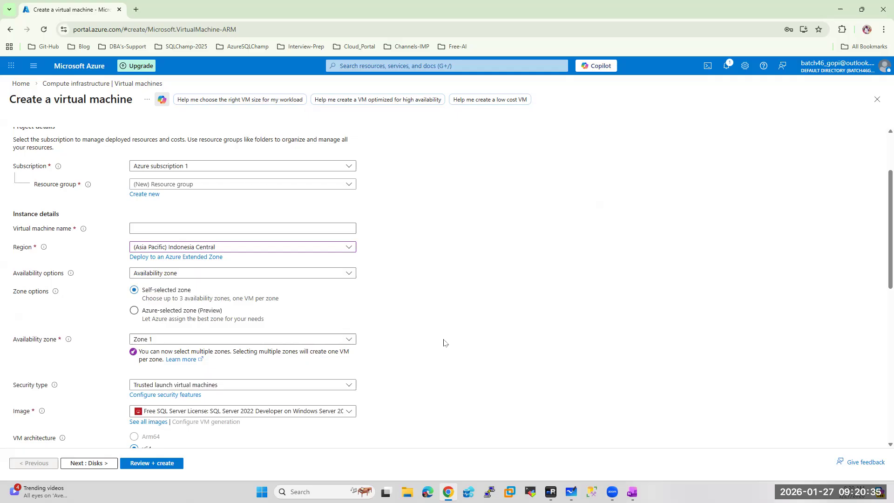
{"action": "scroll", "coordinate": [444, 343], "scroll_direction": "down", "scroll_amount": 4}
{"action": "left_click", "coordinate": [286, 366]}
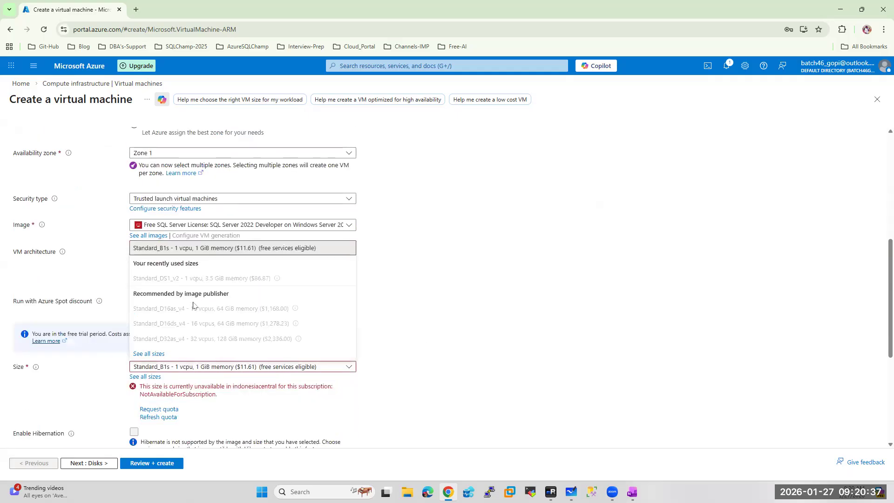
Switch the region to East US and check the sizes offered there
{"action": "scroll", "coordinate": [390, 333], "scroll_direction": "up", "scroll_amount": 4}
{"action": "scroll", "coordinate": [390, 332], "scroll_direction": "up", "scroll_amount": 1}
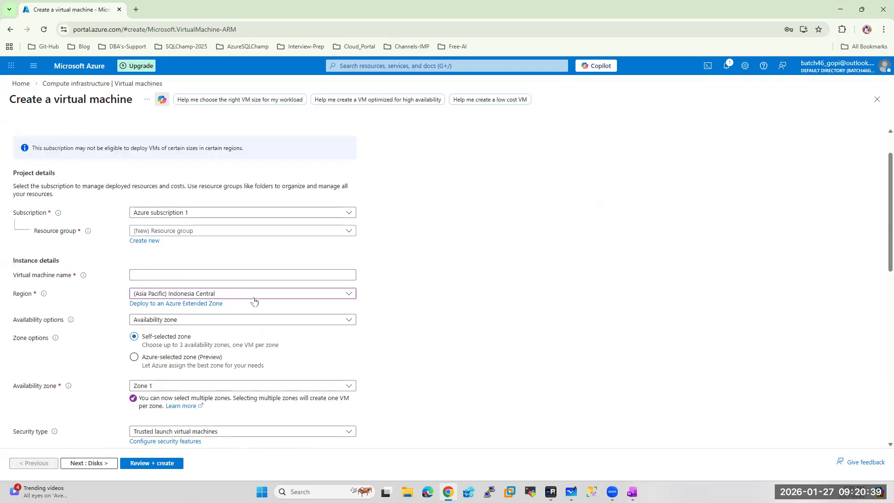
{"action": "left_click", "coordinate": [252, 296]}
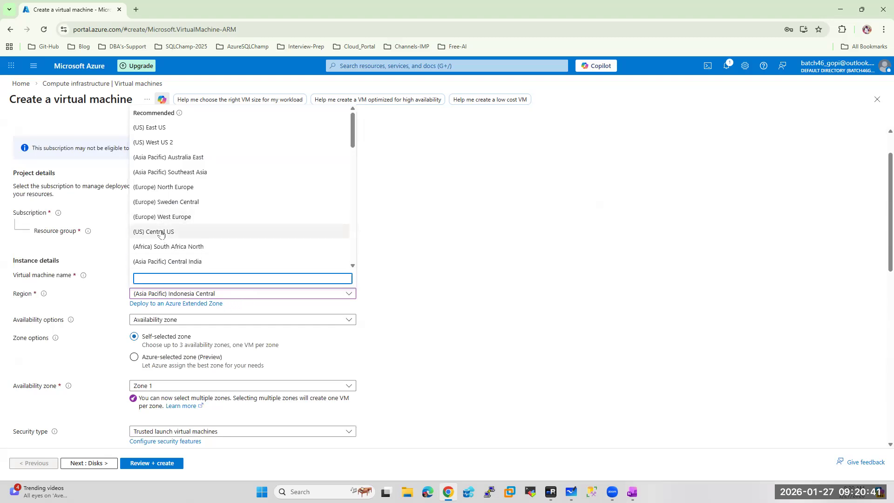
{"action": "left_click", "coordinate": [168, 128]}
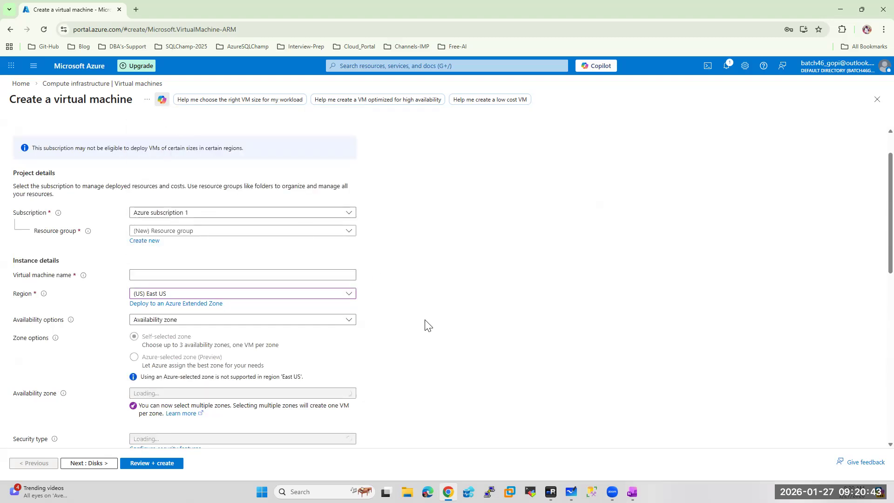
{"action": "scroll", "coordinate": [429, 322], "scroll_direction": "down", "scroll_amount": 4}
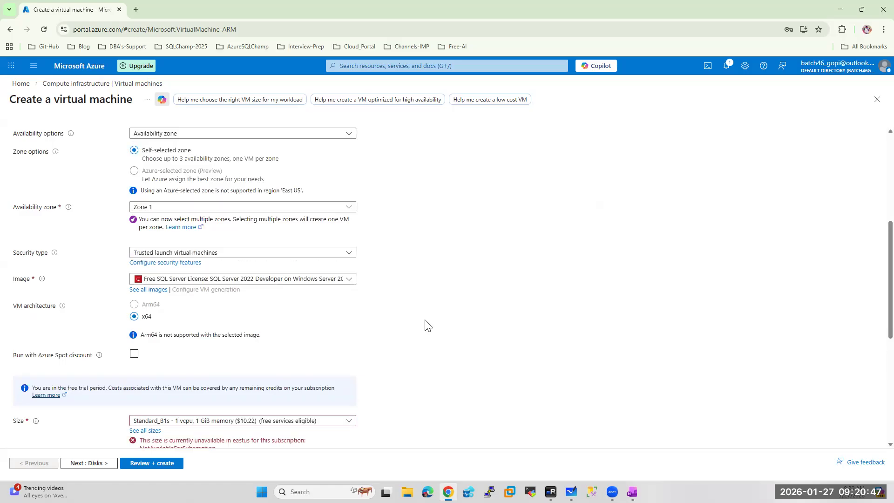
{"action": "left_click", "coordinate": [200, 423]}
Switch the region to Australia East and review its available sizes
{"action": "scroll", "coordinate": [460, 320], "scroll_direction": "up", "scroll_amount": 4}
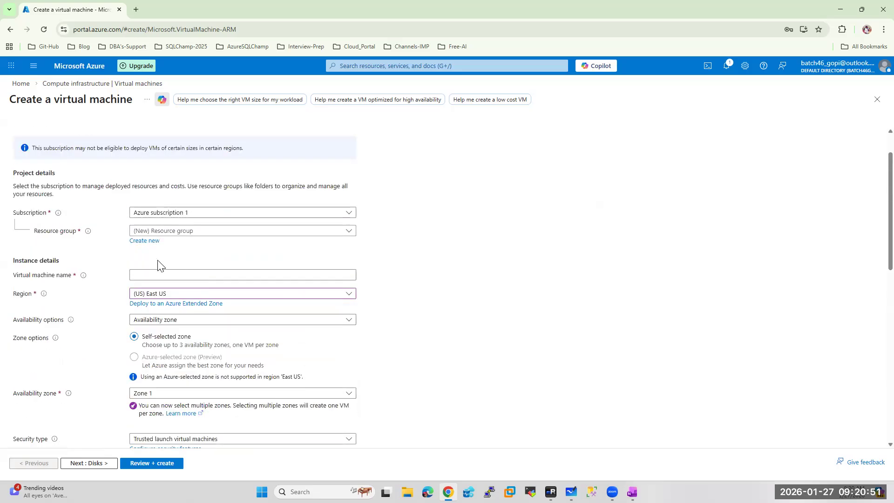
{"action": "left_click", "coordinate": [178, 296]}
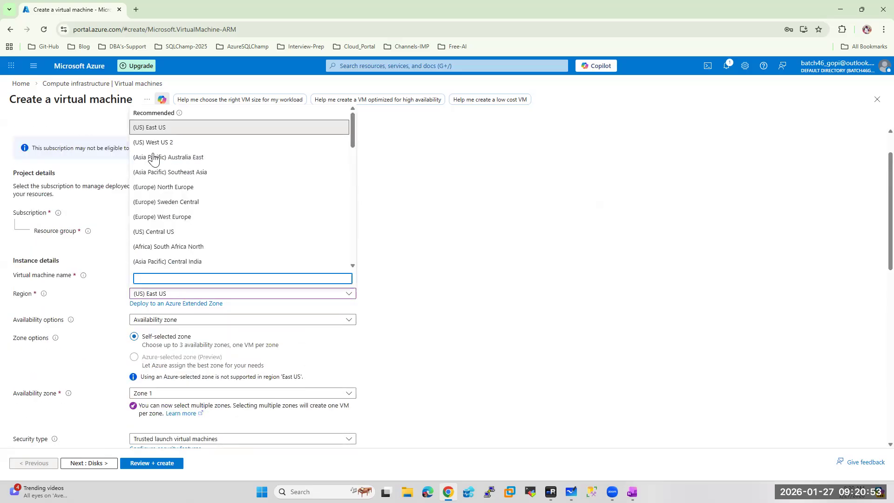
{"action": "left_click", "coordinate": [191, 160]}
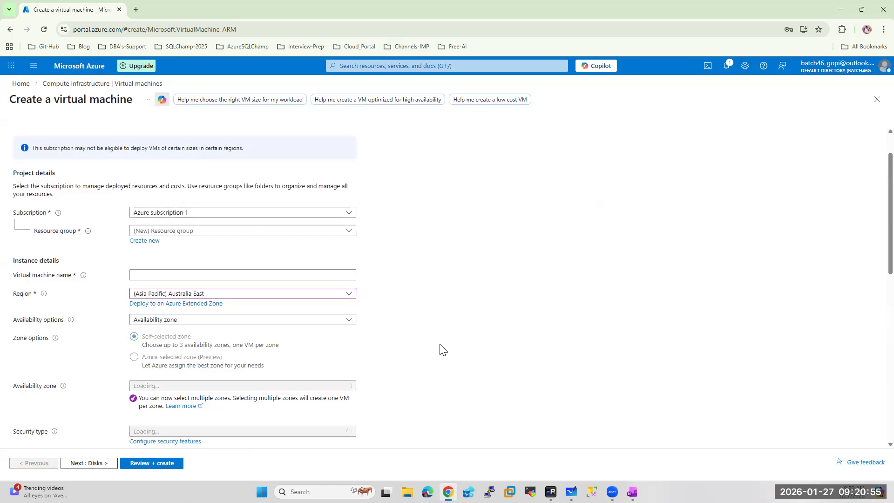
{"action": "scroll", "coordinate": [442, 349], "scroll_direction": "down", "scroll_amount": 4}
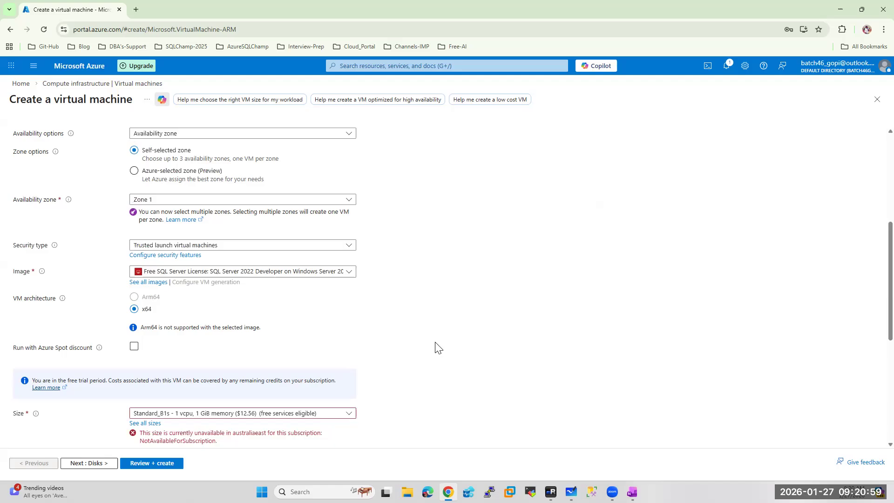
{"action": "left_click", "coordinate": [224, 414]}
{"action": "left_click", "coordinate": [489, 303]}
{"action": "scroll", "coordinate": [489, 303], "scroll_direction": "up", "scroll_amount": 4}
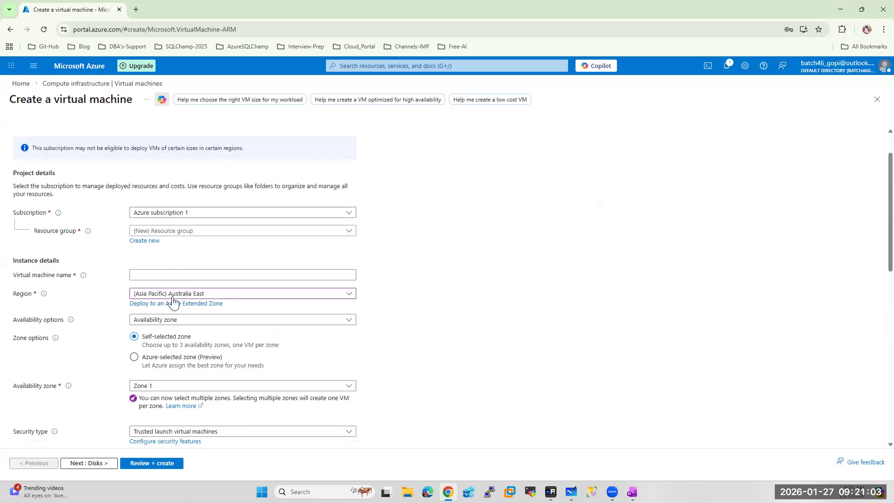
{"action": "left_click", "coordinate": [200, 294]}
Try Southeast Asia, then North Europe as the region, checking VM size availability each time
{"action": "left_click", "coordinate": [178, 177]}
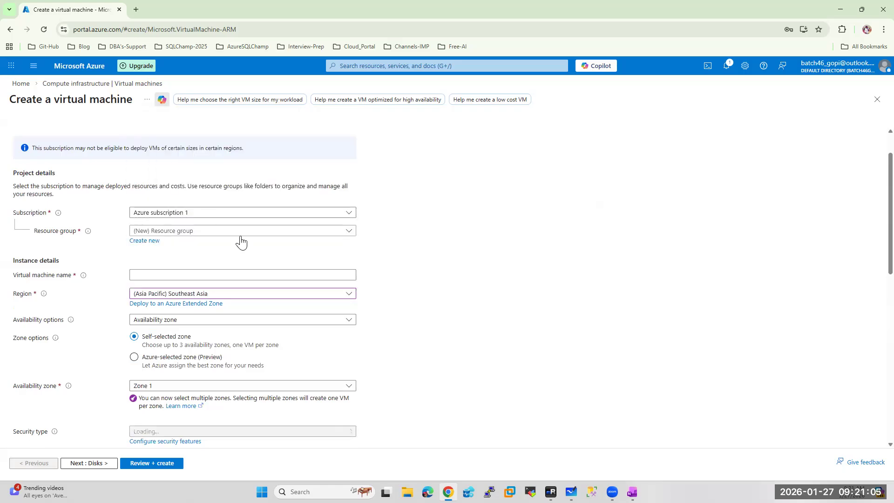
{"action": "scroll", "coordinate": [431, 344], "scroll_direction": "down", "scroll_amount": 3}
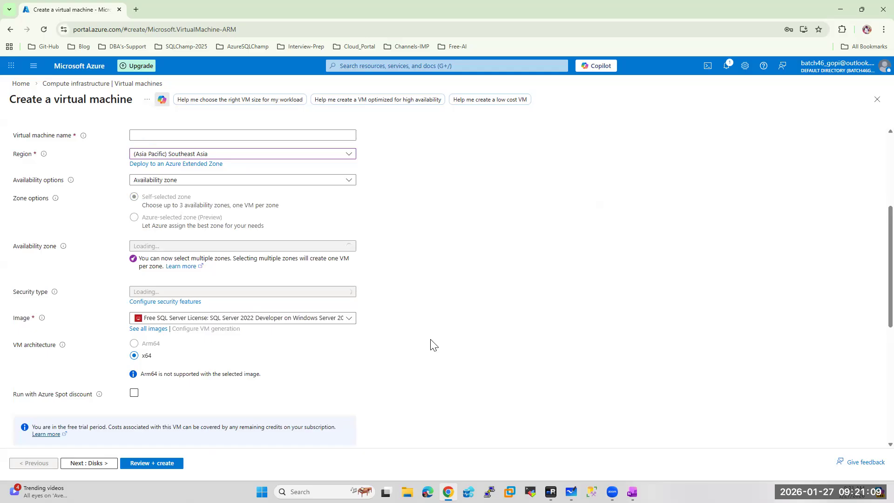
{"action": "scroll", "coordinate": [432, 344], "scroll_direction": "down", "scroll_amount": 4}
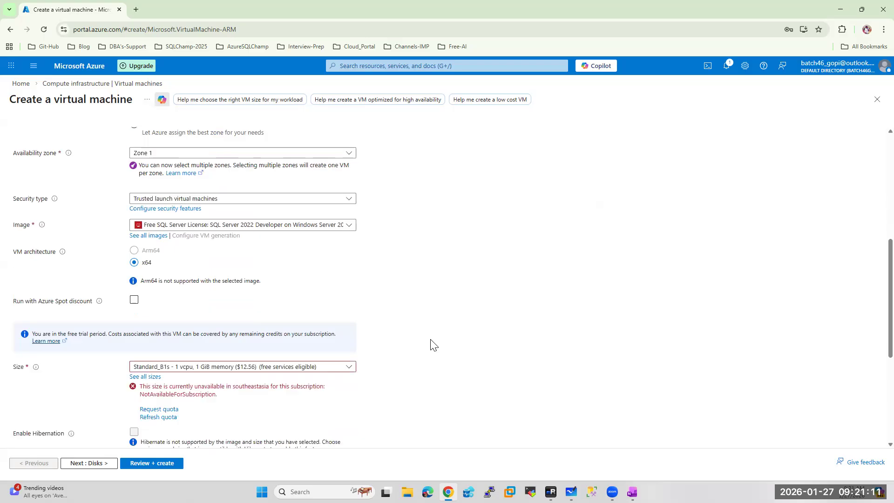
{"action": "left_click", "coordinate": [273, 276]}
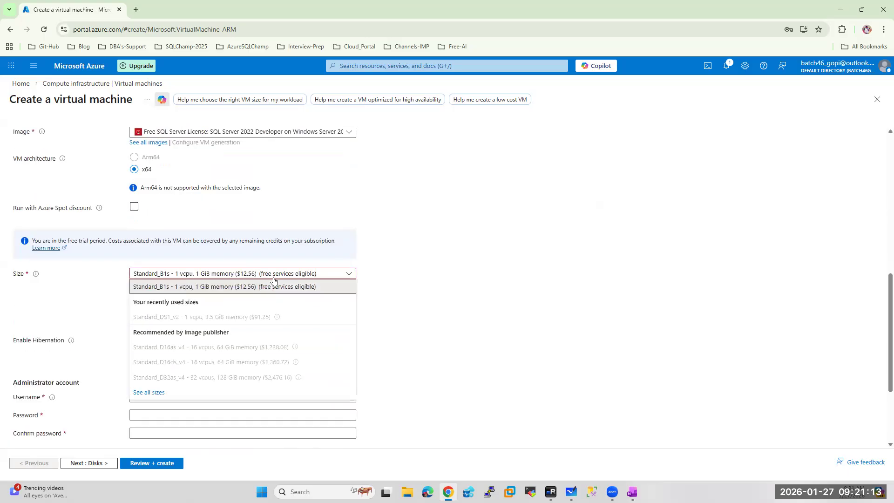
{"action": "scroll", "coordinate": [426, 326], "scroll_direction": "up", "scroll_amount": 6}
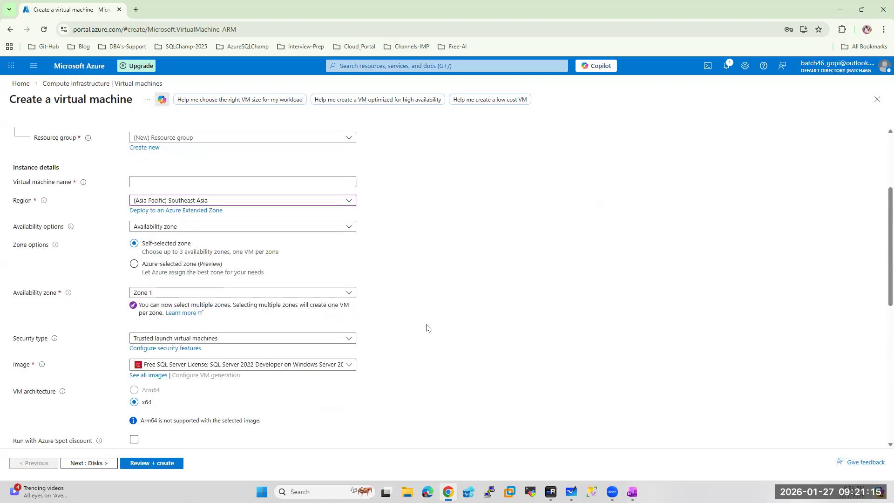
{"action": "left_click", "coordinate": [190, 251]}
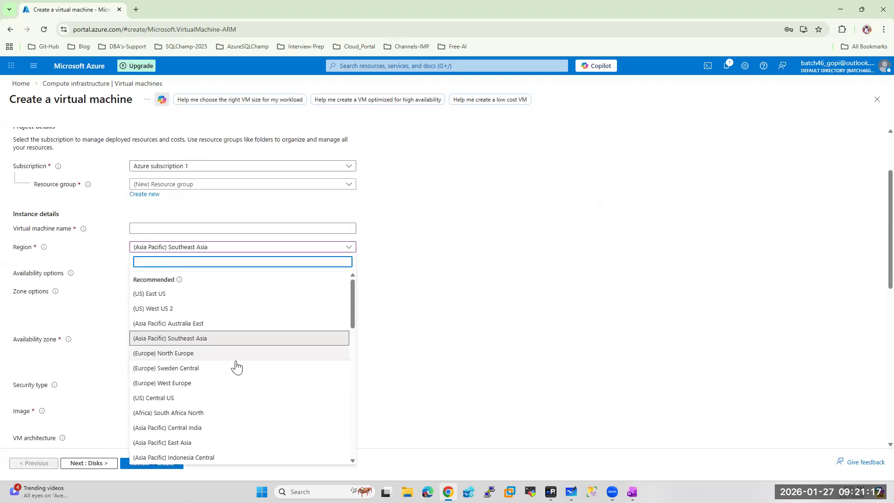
{"action": "left_click", "coordinate": [186, 353]}
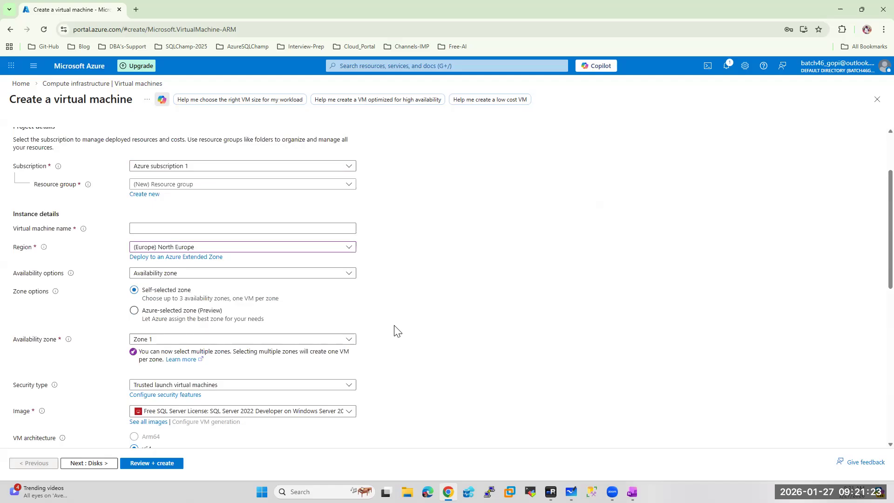
{"action": "scroll", "coordinate": [396, 330], "scroll_direction": "down", "scroll_amount": 4}
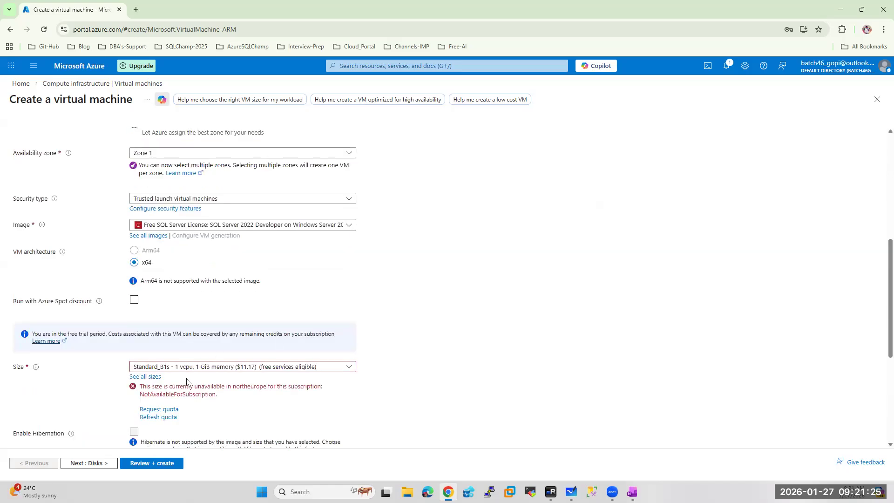
{"action": "left_click", "coordinate": [200, 367]}
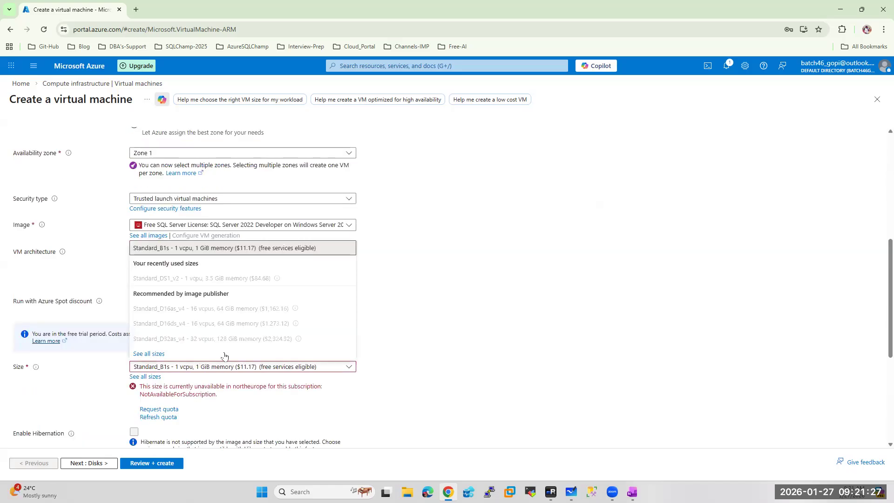
{"action": "scroll", "coordinate": [455, 341], "scroll_direction": "up", "scroll_amount": 5}
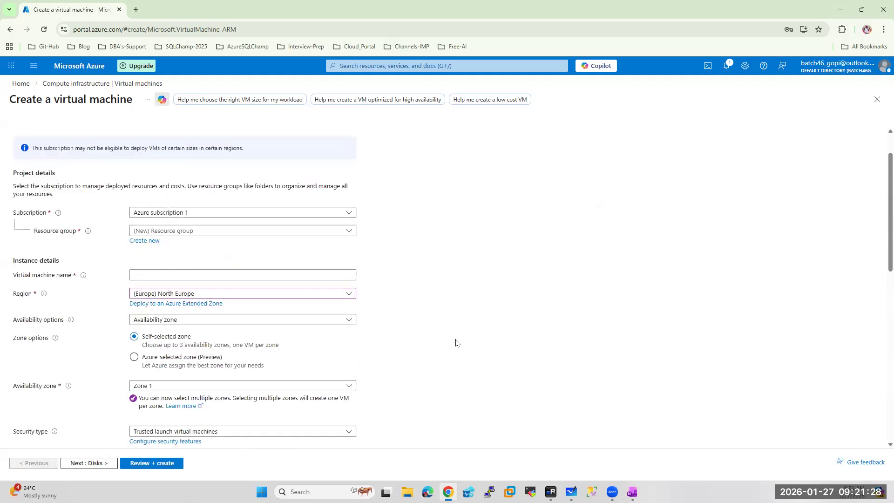
Try Japan West, then Poland Central as the region, checking available sizes
{"action": "left_click", "coordinate": [195, 294]}
{"action": "scroll", "coordinate": [209, 231], "scroll_direction": "down", "scroll_amount": 2}
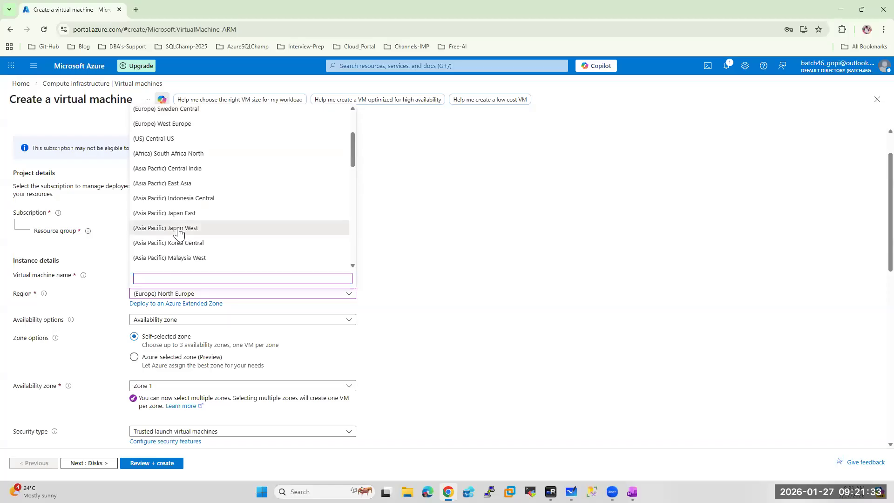
{"action": "left_click", "coordinate": [182, 232]}
{"action": "scroll", "coordinate": [455, 347], "scroll_direction": "down", "scroll_amount": 1}
{"action": "scroll", "coordinate": [456, 346], "scroll_direction": "down", "scroll_amount": 2}
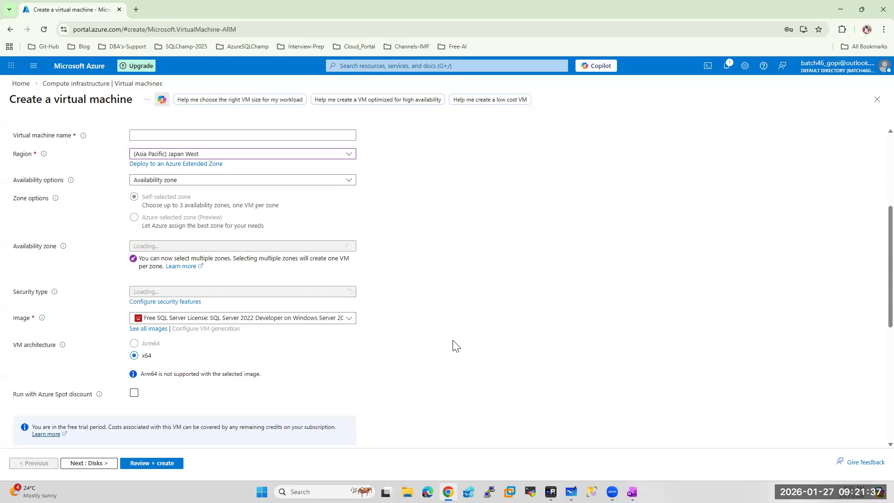
{"action": "scroll", "coordinate": [455, 347], "scroll_direction": "down", "scroll_amount": 3}
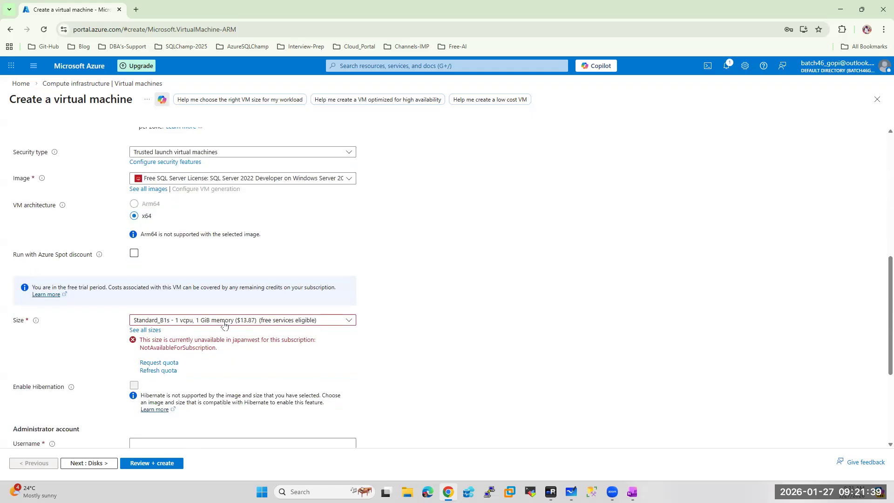
{"action": "left_click", "coordinate": [224, 320]}
{"action": "scroll", "coordinate": [267, 329], "scroll_direction": "up", "scroll_amount": 5}
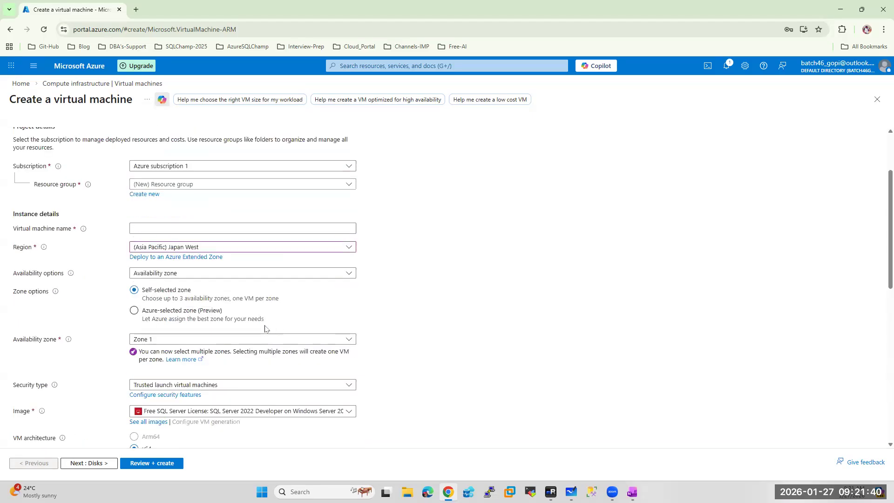
{"action": "left_click", "coordinate": [192, 248]}
{"action": "scroll", "coordinate": [189, 374], "scroll_direction": "down", "scroll_amount": 3}
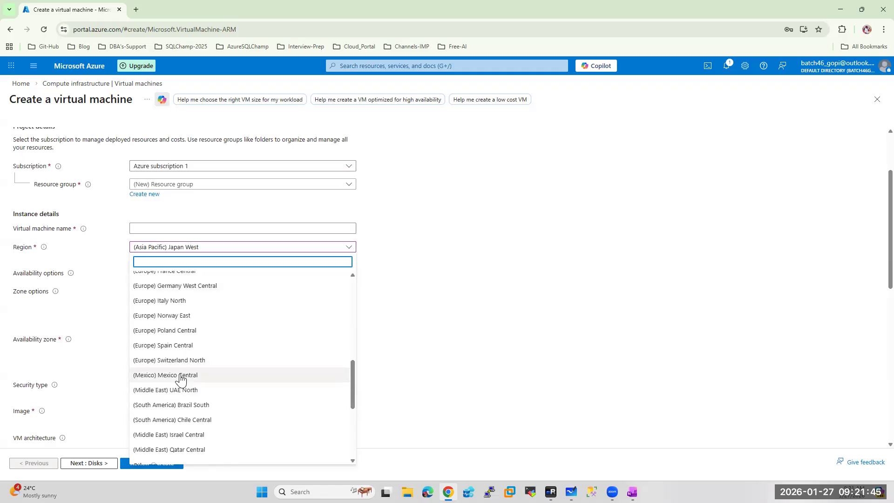
{"action": "left_click", "coordinate": [173, 331]}
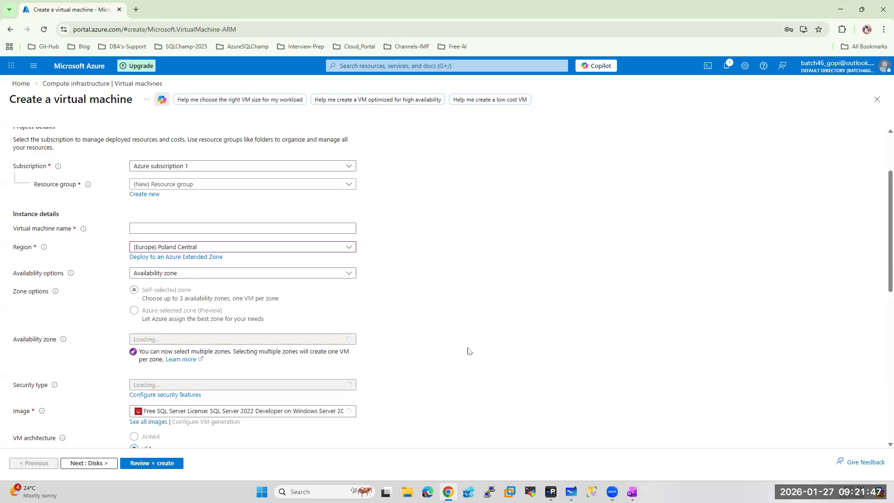
{"action": "scroll", "coordinate": [468, 351], "scroll_direction": "down", "scroll_amount": 3}
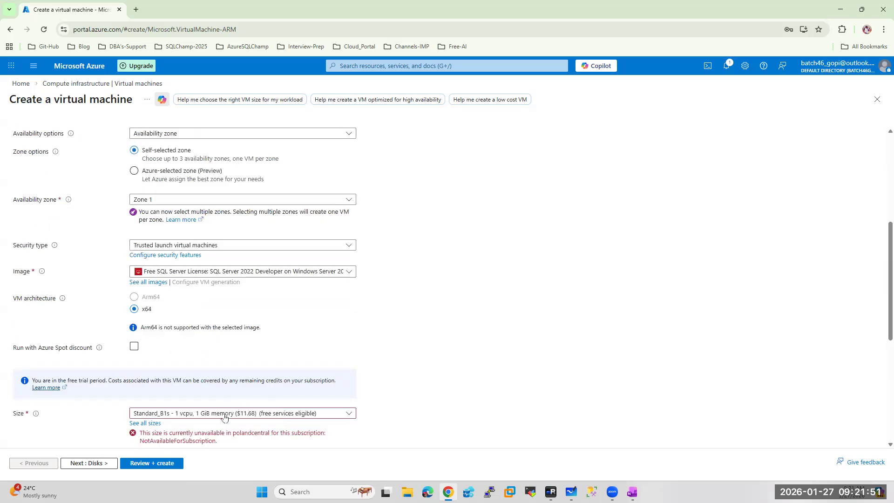
{"action": "scroll", "coordinate": [435, 349], "scroll_direction": "up", "scroll_amount": 5}
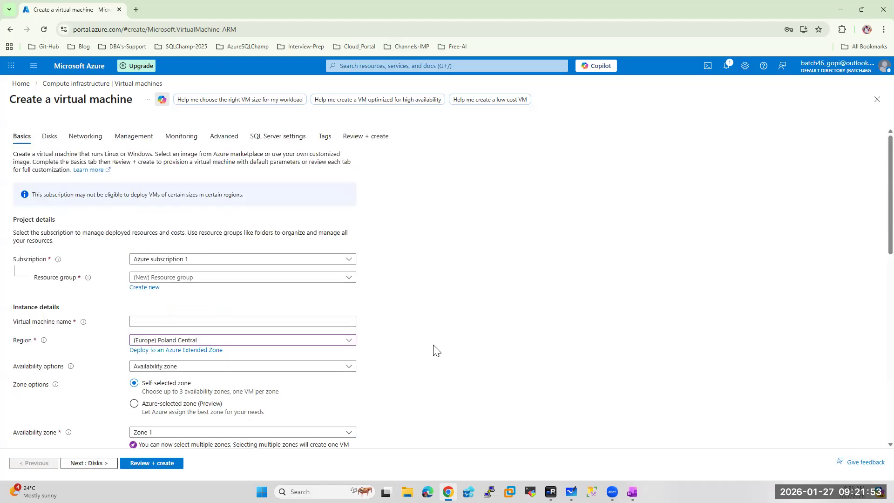
Set the region back to East US and show all VM sizes
{"action": "left_click", "coordinate": [190, 345]}
{"action": "scroll", "coordinate": [223, 203], "scroll_direction": "up", "scroll_amount": 5}
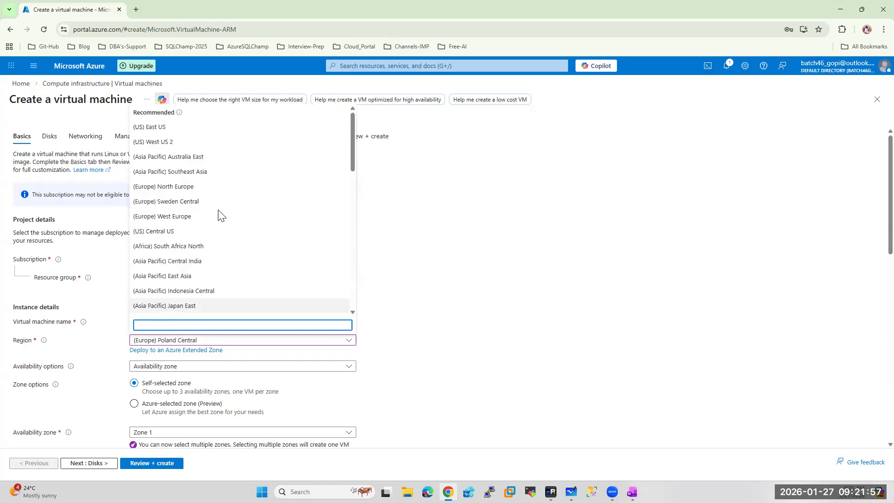
{"action": "left_click", "coordinate": [140, 129]}
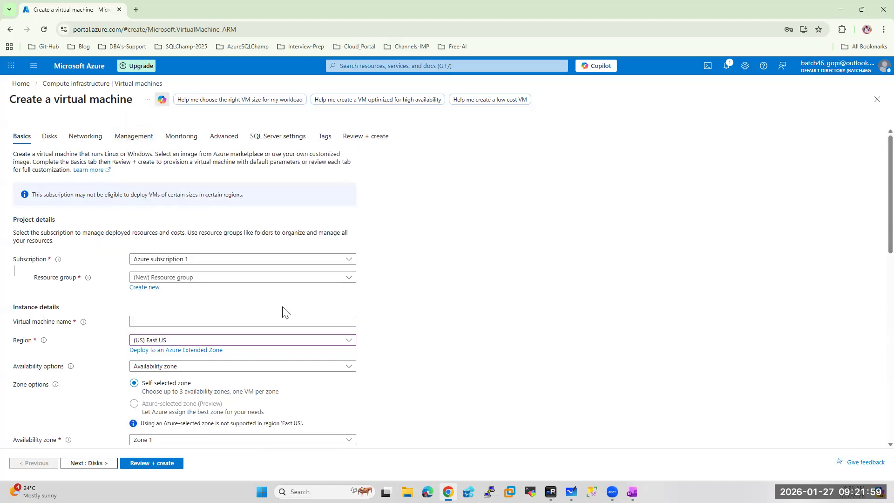
{"action": "scroll", "coordinate": [284, 309], "scroll_direction": "down", "scroll_amount": 5}
{"action": "scroll", "coordinate": [285, 308], "scroll_direction": "down", "scroll_amount": 1}
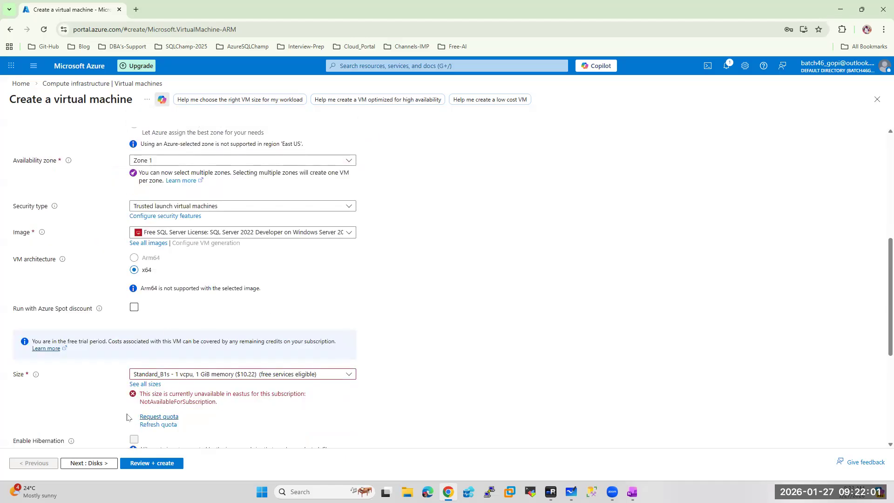
{"action": "left_click", "coordinate": [143, 385]}
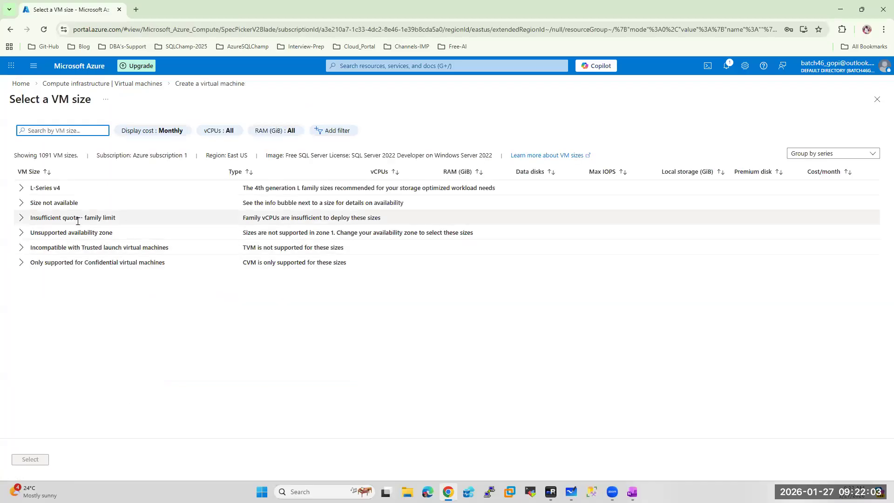
Expand the L-Series v4 group in the VM size list
{"action": "left_click", "coordinate": [22, 190]}
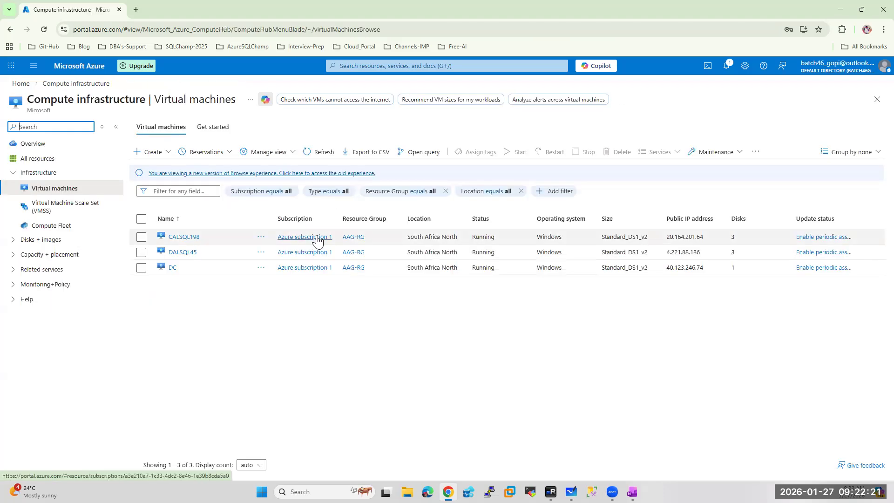
Start creating a new virtual machine from the Create menu
{"action": "left_click", "coordinate": [154, 152]}
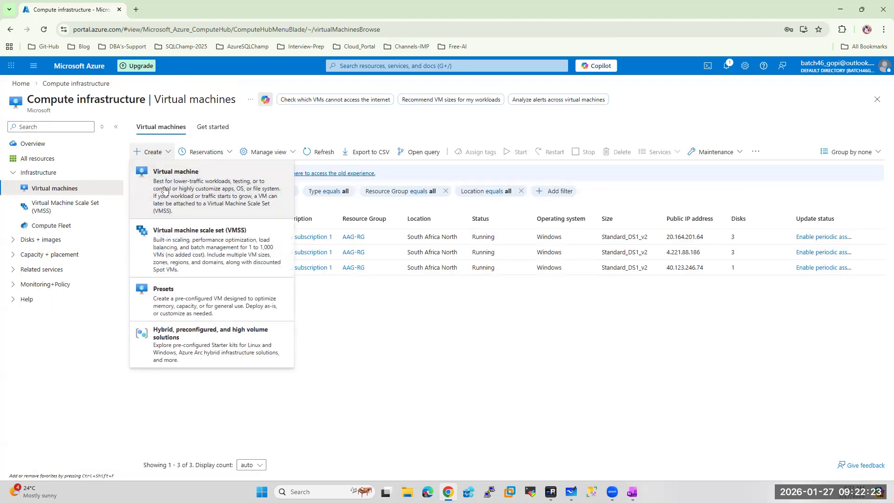
{"action": "left_click", "coordinate": [164, 189]}
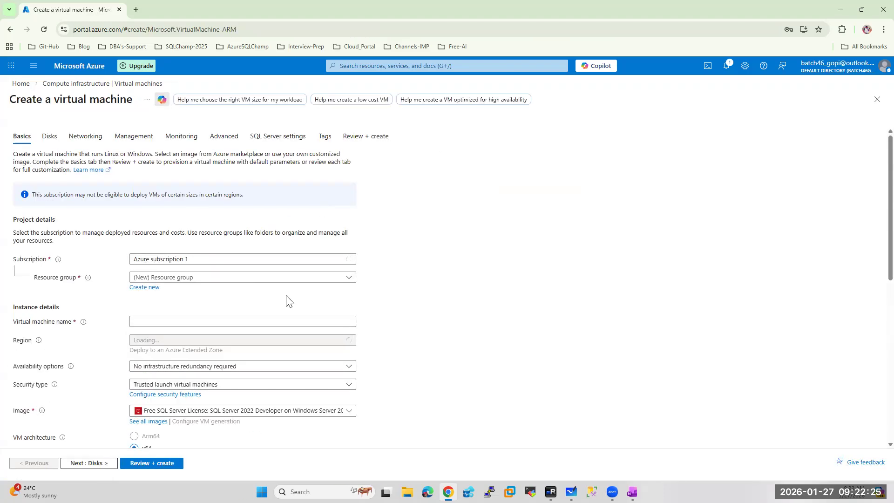
{"action": "scroll", "coordinate": [286, 300], "scroll_direction": "down", "scroll_amount": 2}
{"action": "scroll", "coordinate": [286, 301], "scroll_direction": "down", "scroll_amount": 1}
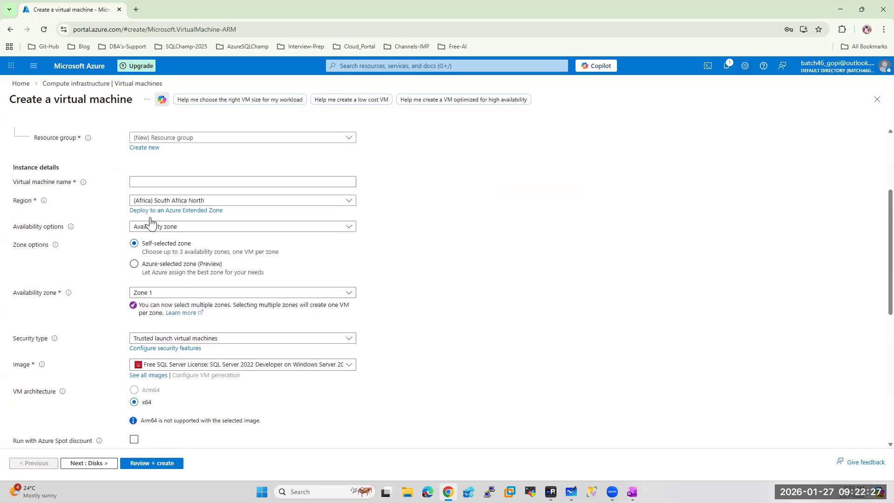
Search regions for 'so' and set the VM region to (Asia Pacific) Southeast Asia
{"action": "left_click", "coordinate": [198, 202]}
{"action": "scroll", "coordinate": [251, 323], "scroll_direction": "down", "scroll_amount": 1}
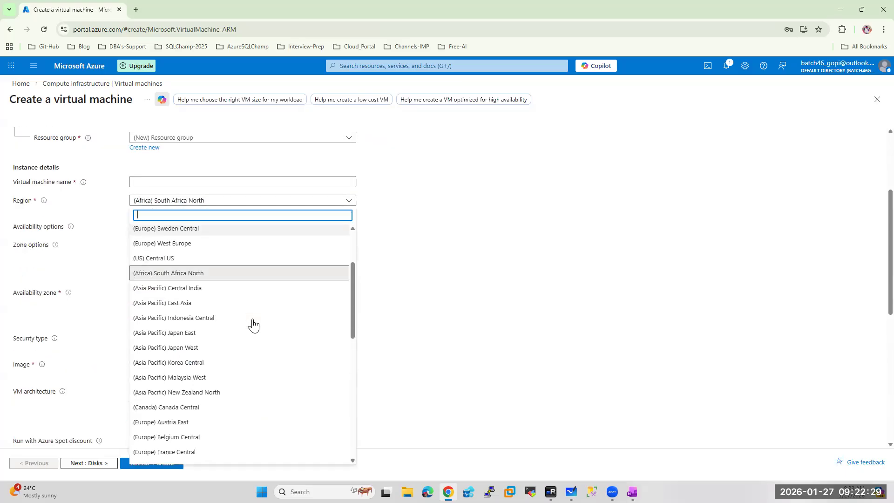
{"action": "scroll", "coordinate": [253, 322], "scroll_direction": "down", "scroll_amount": 5}
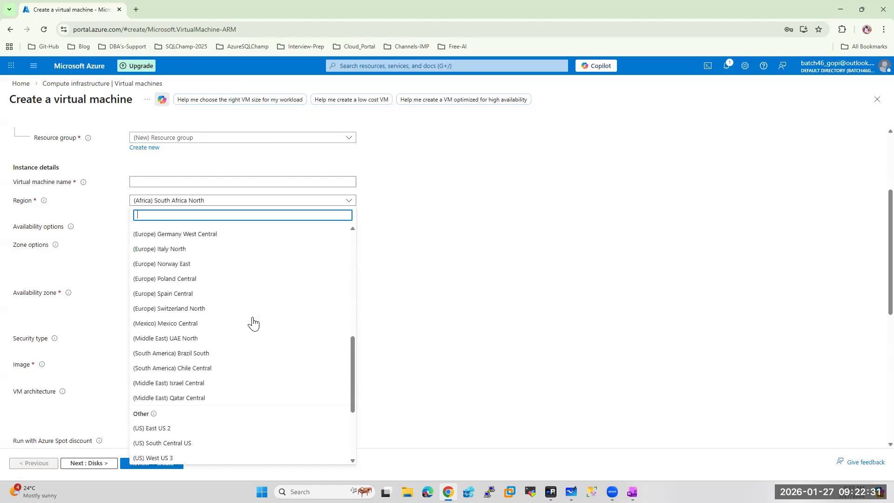
{"action": "scroll", "coordinate": [253, 322], "scroll_direction": "down", "scroll_amount": 2}
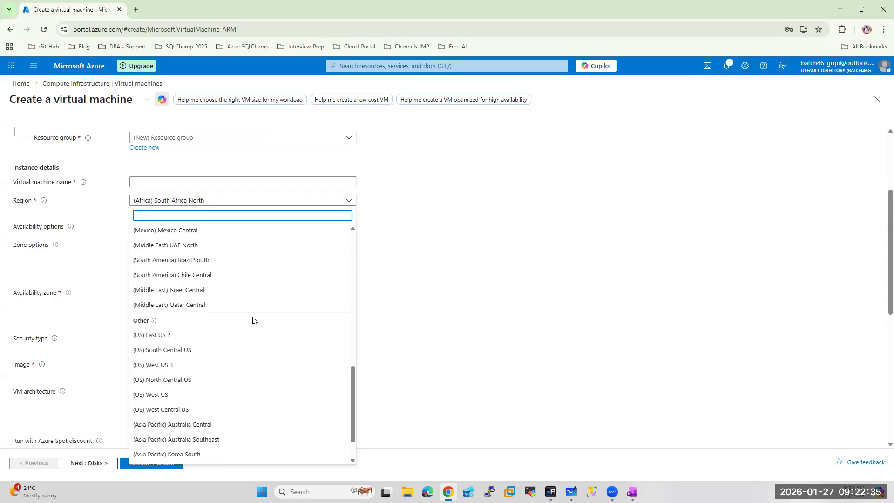
{"action": "scroll", "coordinate": [253, 320], "scroll_direction": "up", "scroll_amount": 4}
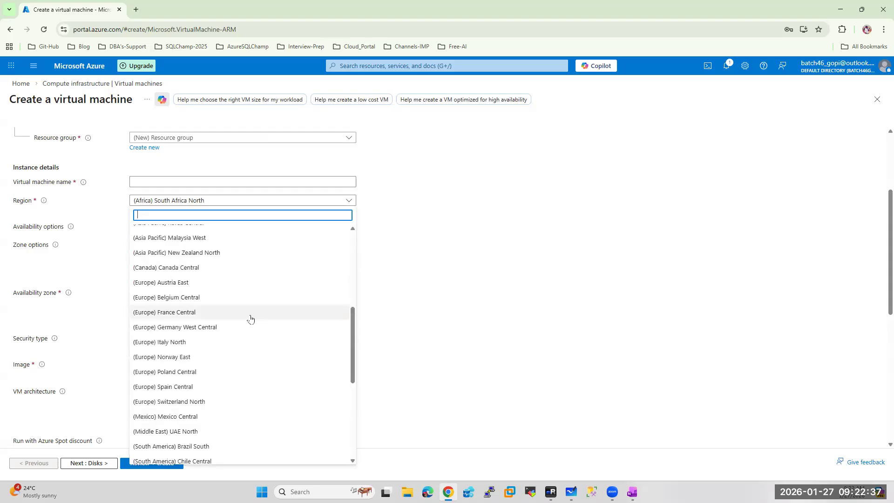
{"action": "scroll", "coordinate": [250, 319], "scroll_direction": "up", "scroll_amount": 2}
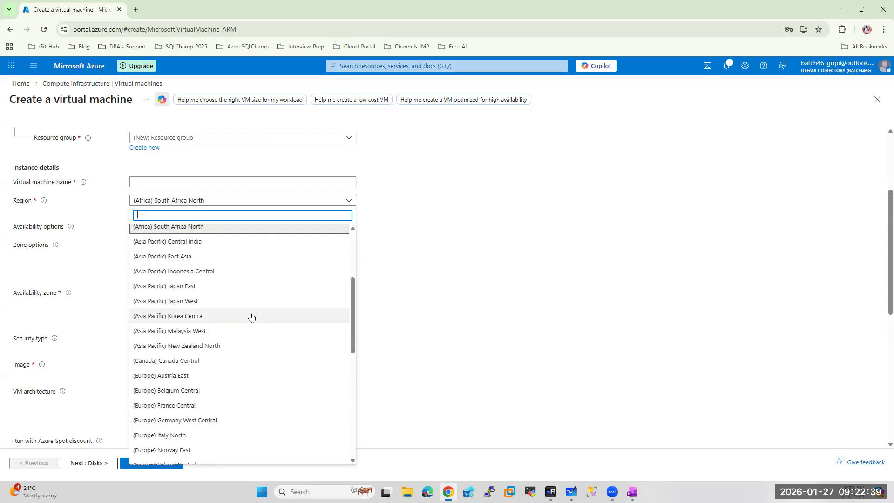
{"action": "type", "text": "so"}
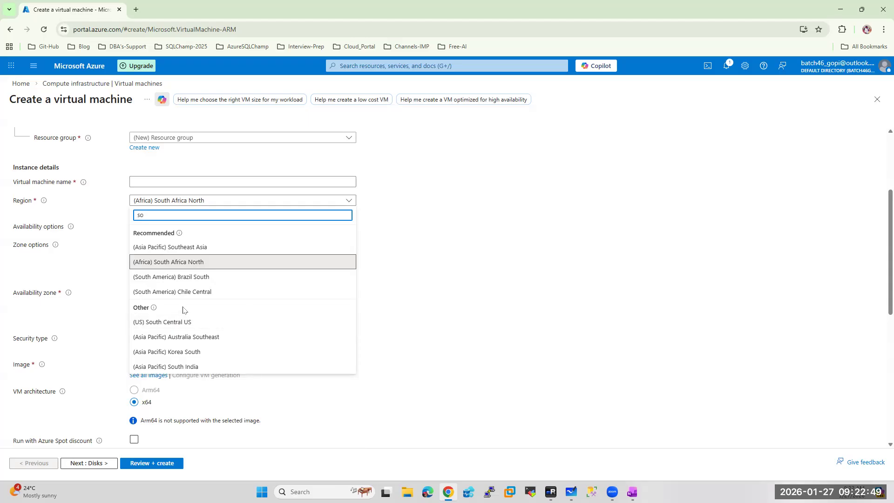
{"action": "left_click", "coordinate": [181, 248]}
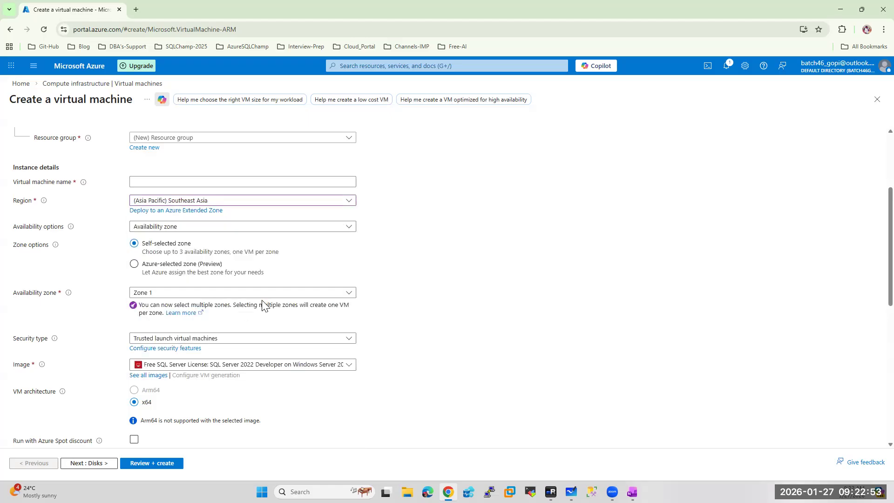
{"action": "scroll", "coordinate": [260, 300], "scroll_direction": "down", "scroll_amount": 4}
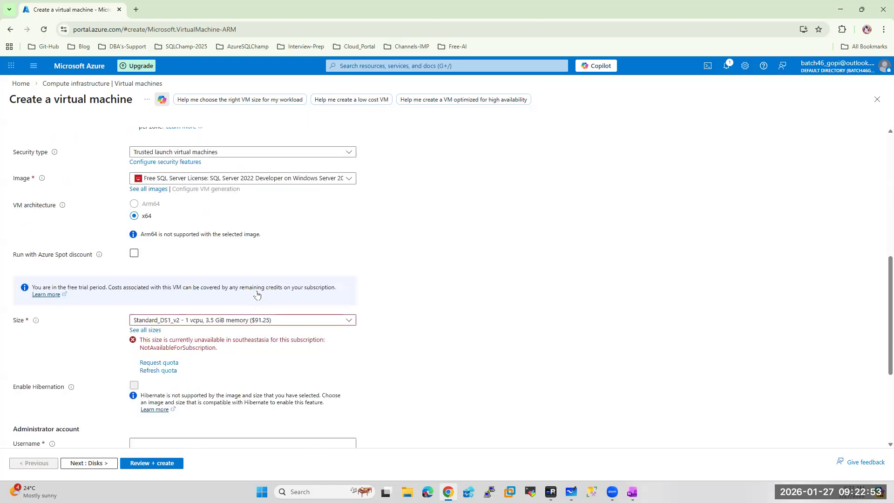
Browse the Southeast Asia VM sizes, including the DC-Series group, then open the Resource groups list
{"action": "left_click", "coordinate": [207, 321]}
{"action": "left_click", "coordinate": [149, 424]}
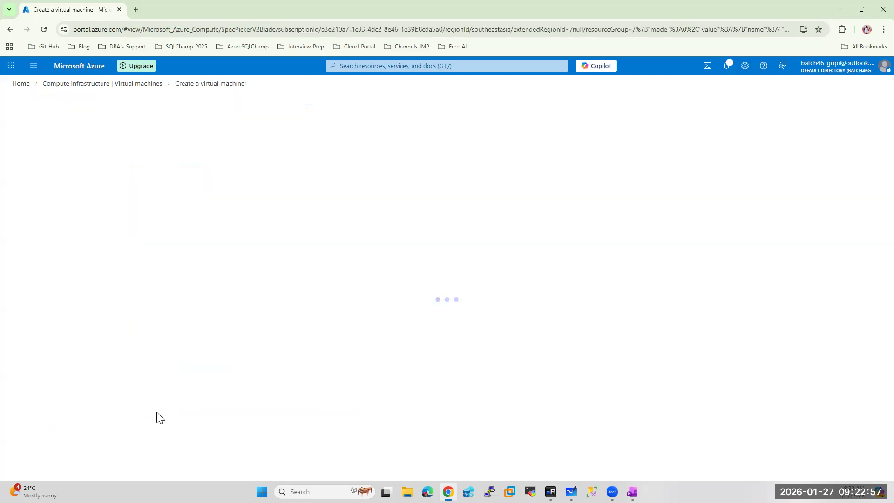
{"action": "left_click", "coordinate": [21, 191]}
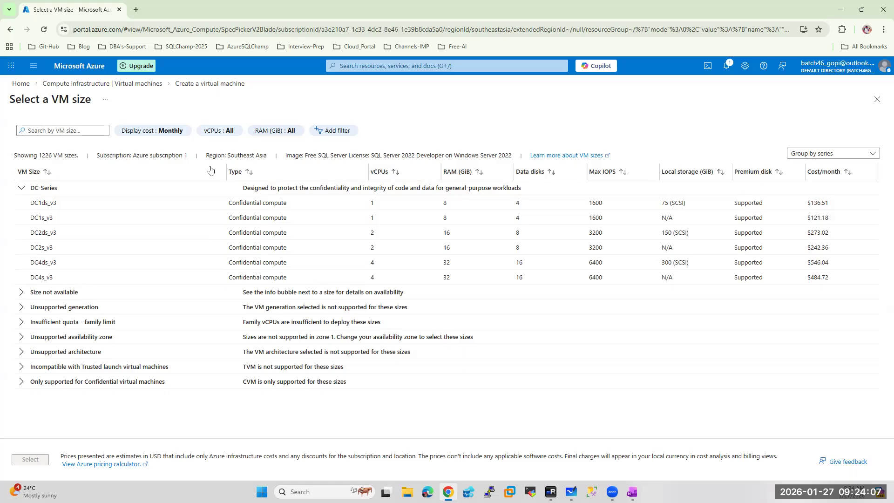
{"action": "left_click", "coordinate": [88, 69]}
{"action": "left_click", "coordinate": [383, 121]}
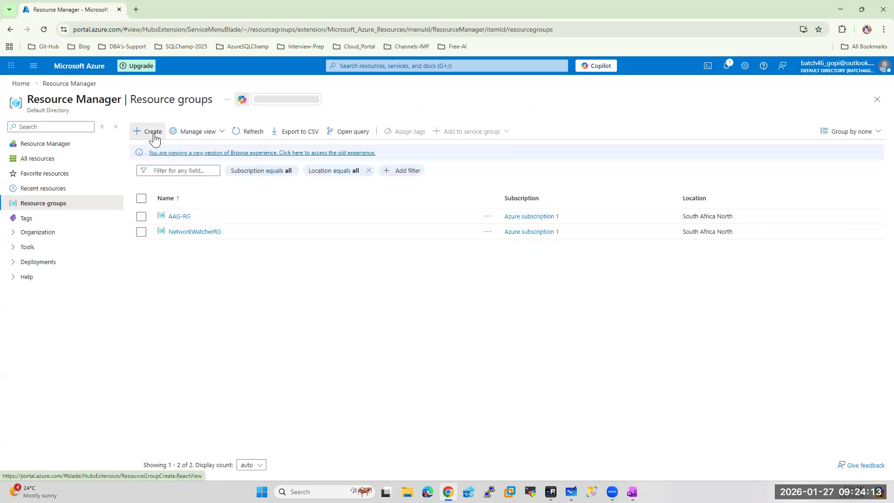
Create resource group AAGDRRG in the (Asia Pacific) Southeast Asia region via Review + create
{"action": "left_click", "coordinate": [154, 137]}
{"action": "left_click", "coordinate": [146, 210]}
{"action": "type", "text": "AAG"}
{"action": "type", "text": "-R"}
{"action": "type", "text": "RG"}
{"action": "left_click", "coordinate": [204, 232]}
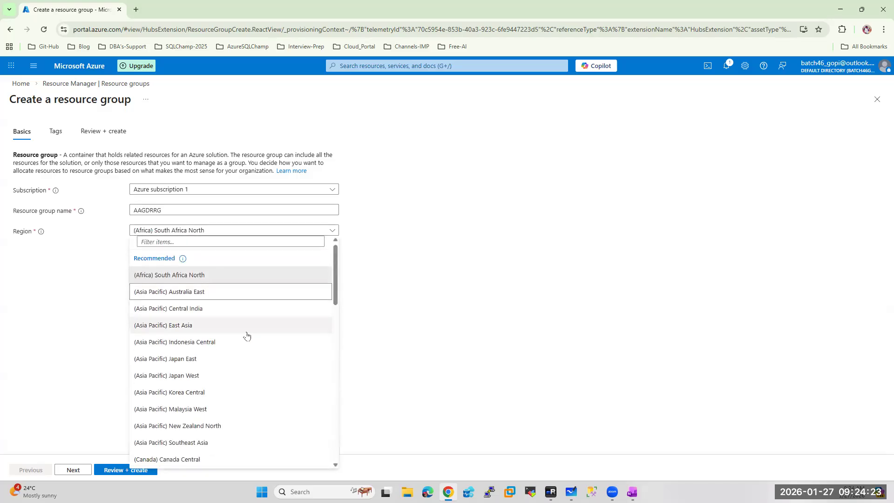
{"action": "scroll", "coordinate": [219, 320], "scroll_direction": "down", "scroll_amount": 2}
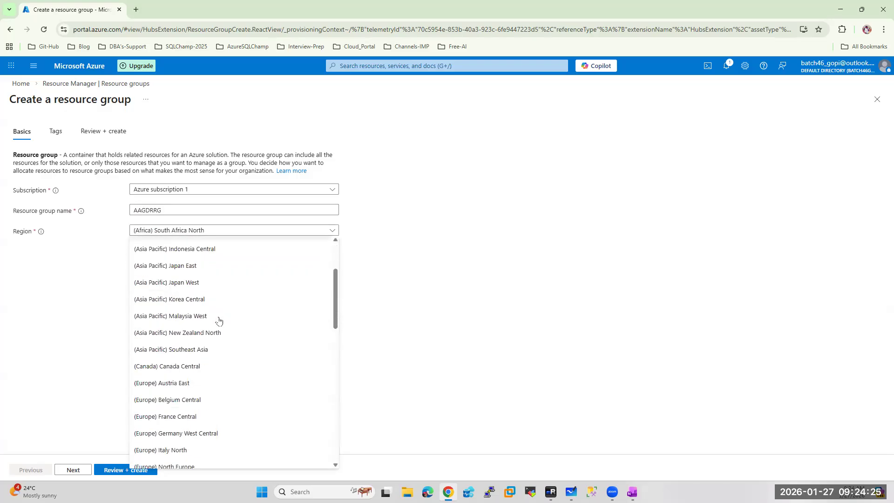
{"action": "left_click", "coordinate": [197, 350]}
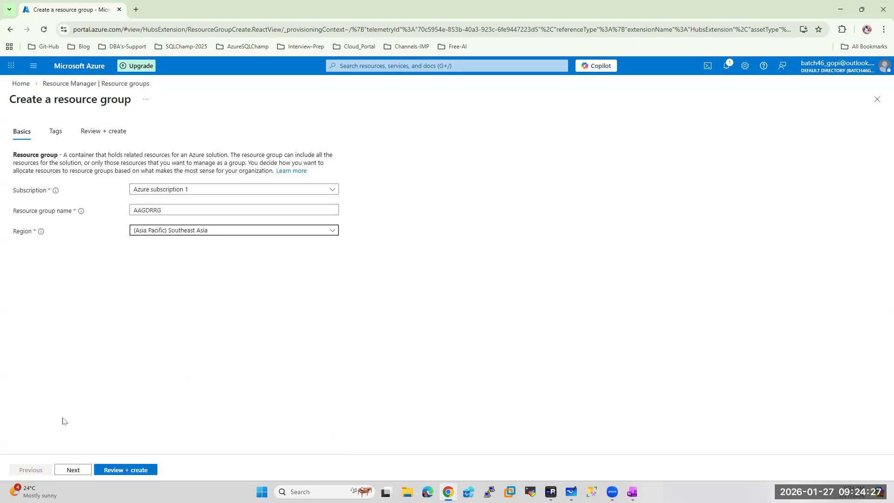
{"action": "left_click", "coordinate": [115, 470]}
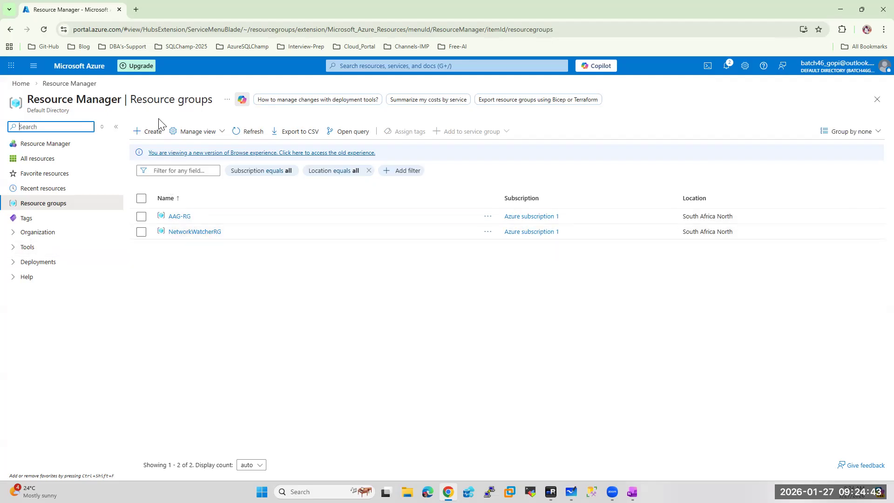
Refresh the resource group list and check the notifications to confirm AAGDRRG was created
{"action": "left_click", "coordinate": [251, 135]}
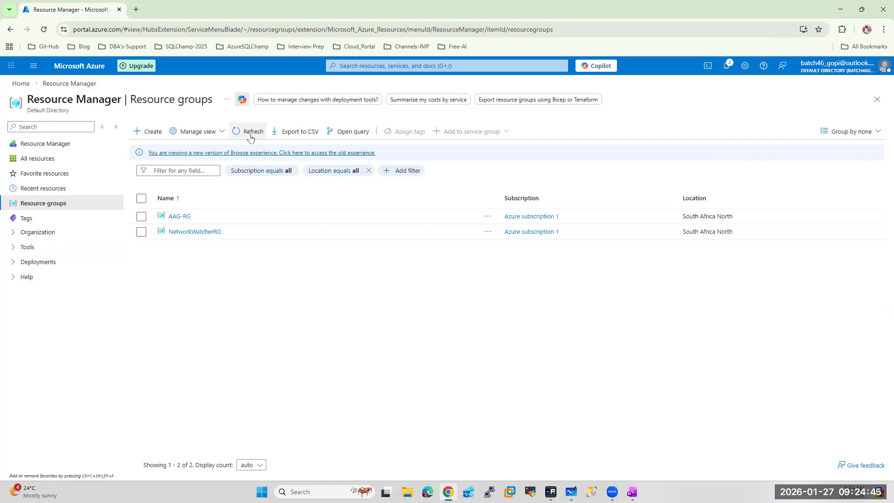
{"action": "left_click", "coordinate": [728, 68]}
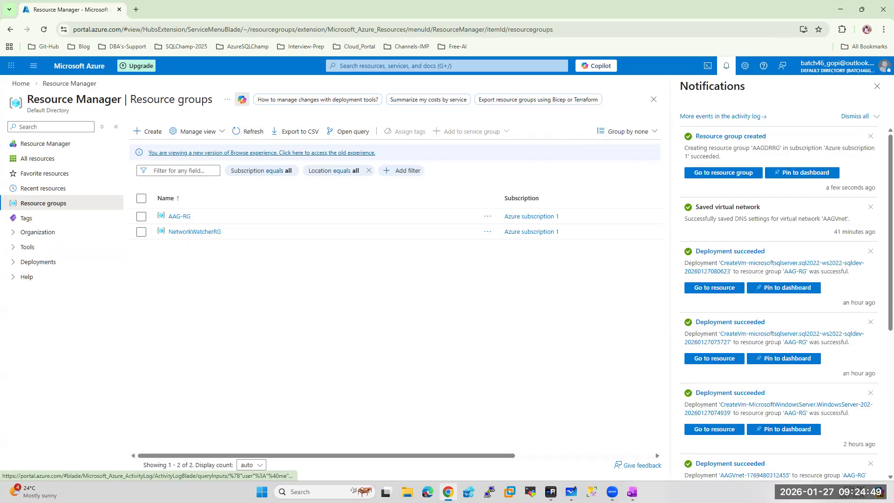
{"action": "left_click", "coordinate": [80, 67]}
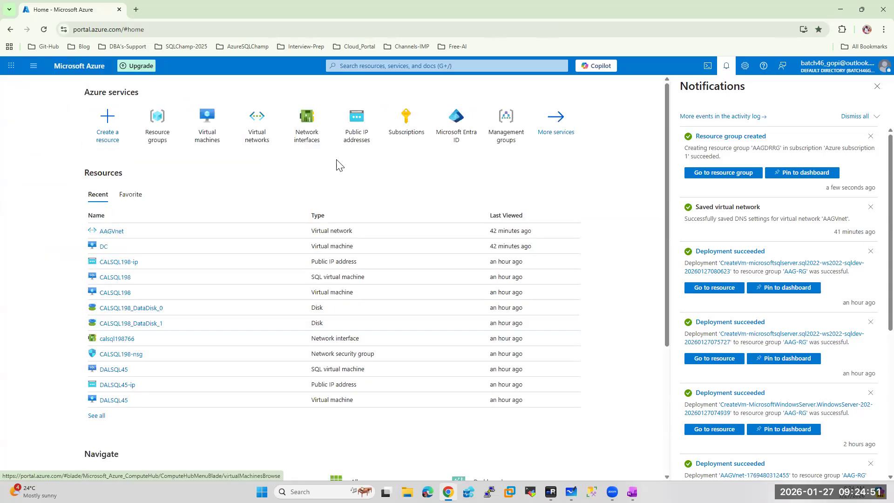
Start virtual network AAGVnetDR in resource group AAGDRRG and advance to the IP addresses step
{"action": "left_click", "coordinate": [253, 129]}
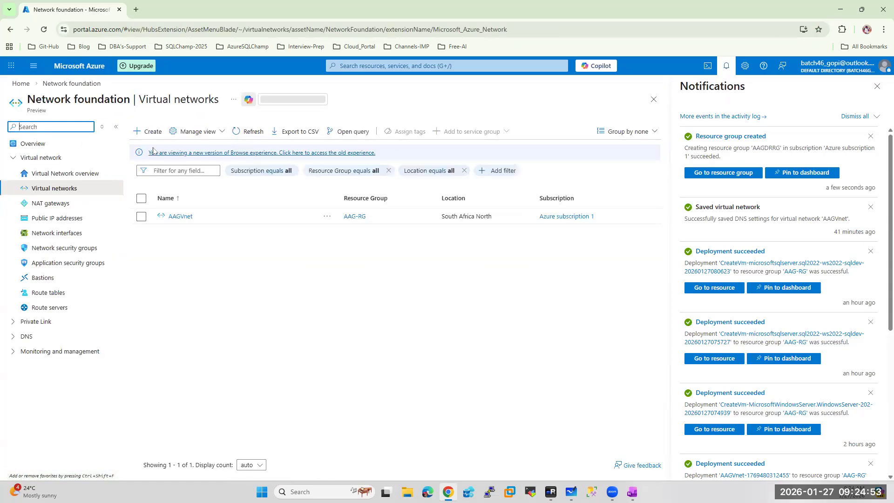
{"action": "left_click", "coordinate": [148, 131]}
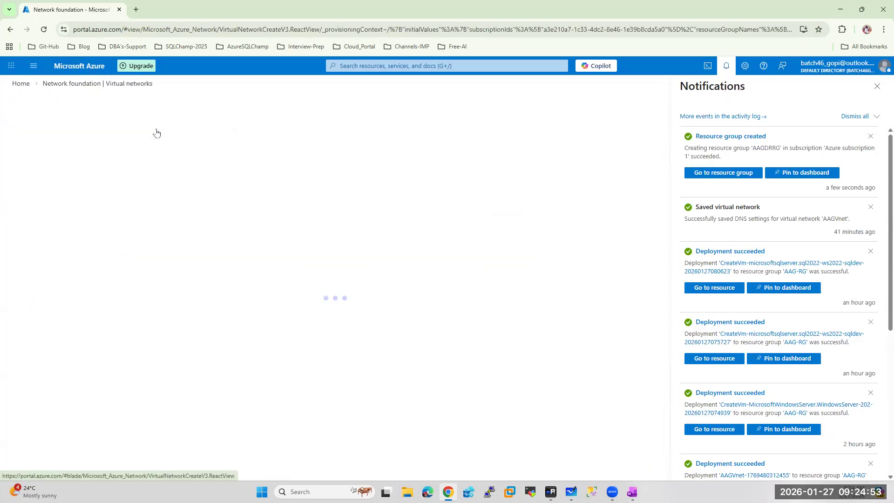
{"action": "left_click", "coordinate": [877, 87]}
{"action": "left_click", "coordinate": [173, 293]}
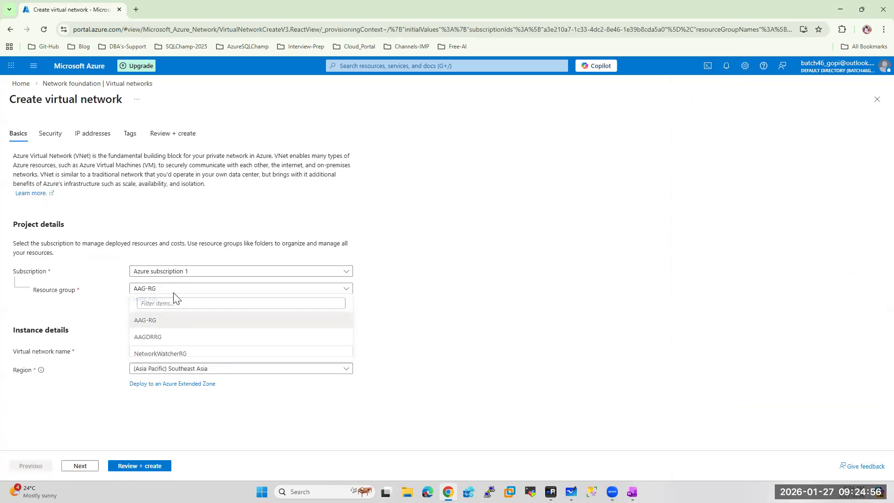
{"action": "left_click", "coordinate": [142, 338]}
{"action": "left_click", "coordinate": [150, 351]}
{"action": "type", "text": "AAGVnetDR"}
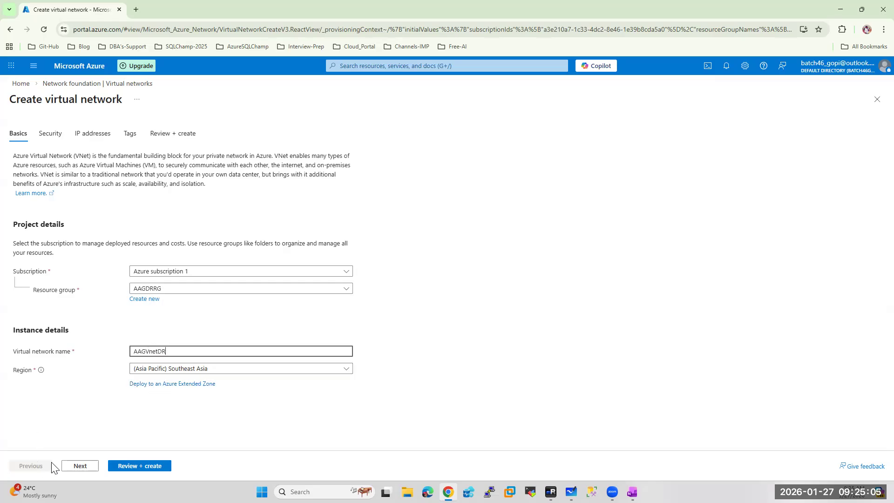
{"action": "left_click", "coordinate": [80, 465]}
{"action": "left_click", "coordinate": [81, 466]}
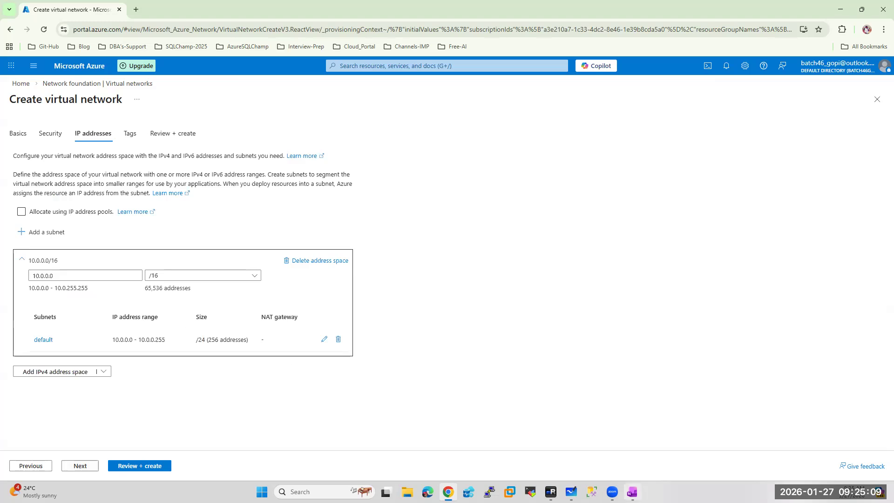
{"action": "left_click", "coordinate": [571, 492]}
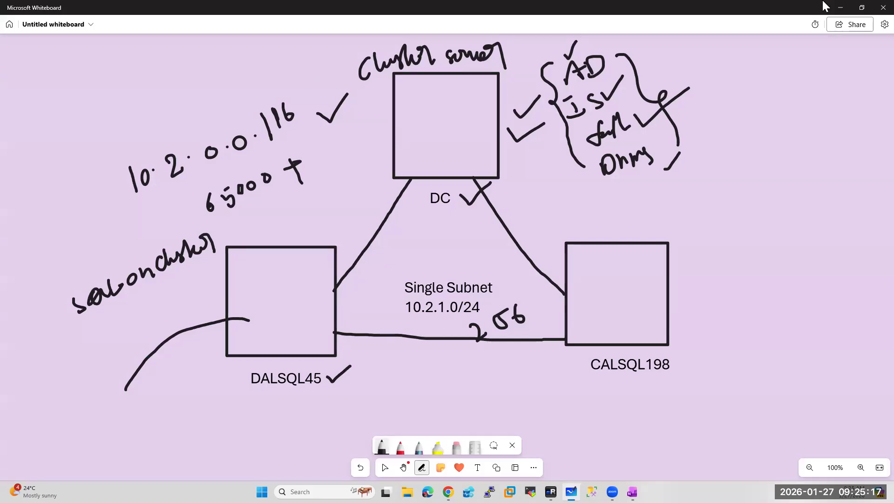
{"action": "left_click", "coordinate": [840, 7]}
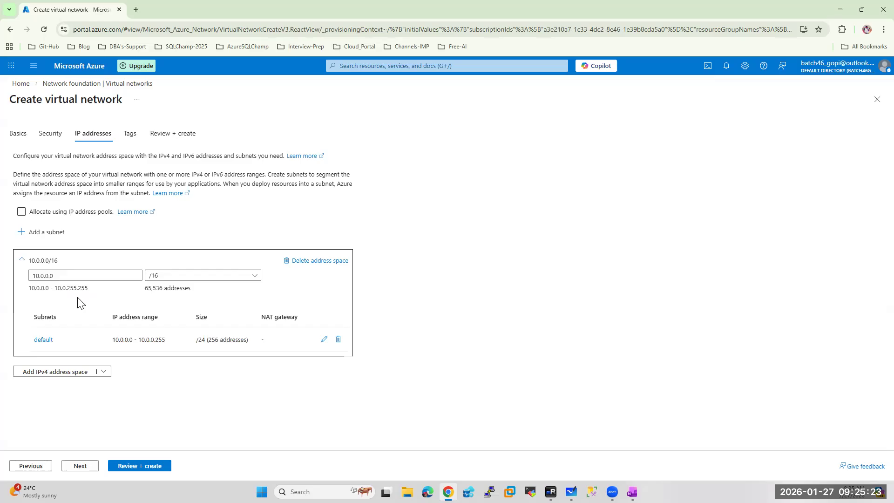
Replace the 10.0.0.0 address space with 192.168.0.0/16 and open the default subnet for editing
{"action": "double_click", "coordinate": [83, 274]}
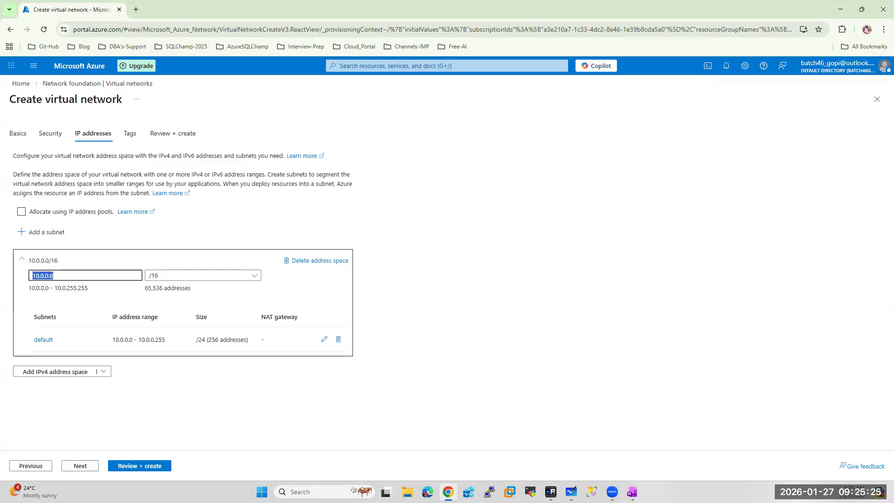
{"action": "type", "text": "192."}
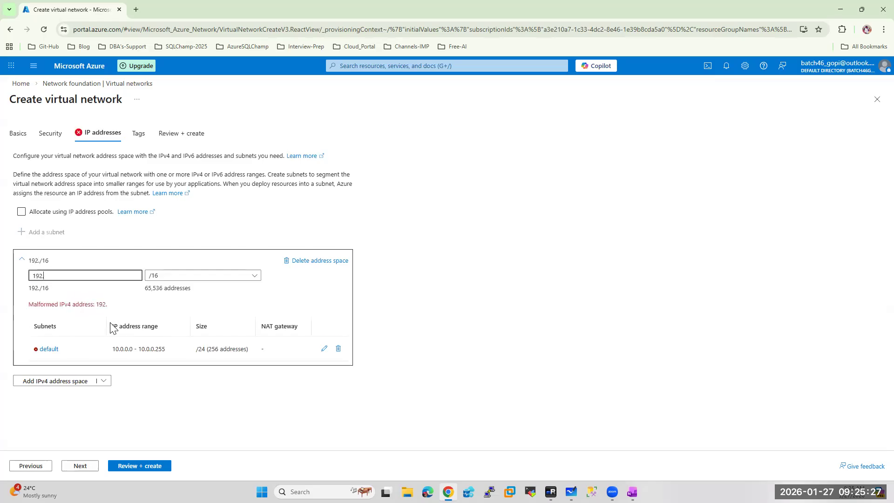
{"action": "type", "text": "168.0."}
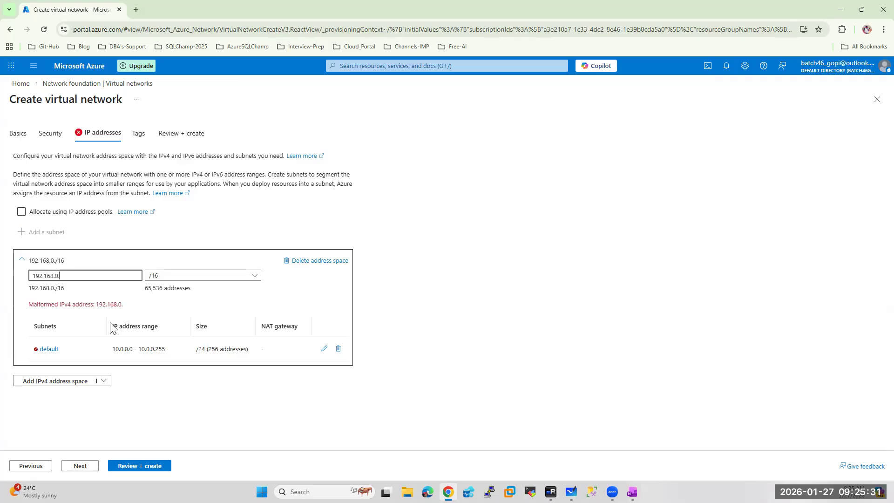
{"action": "type", "text": "0"}
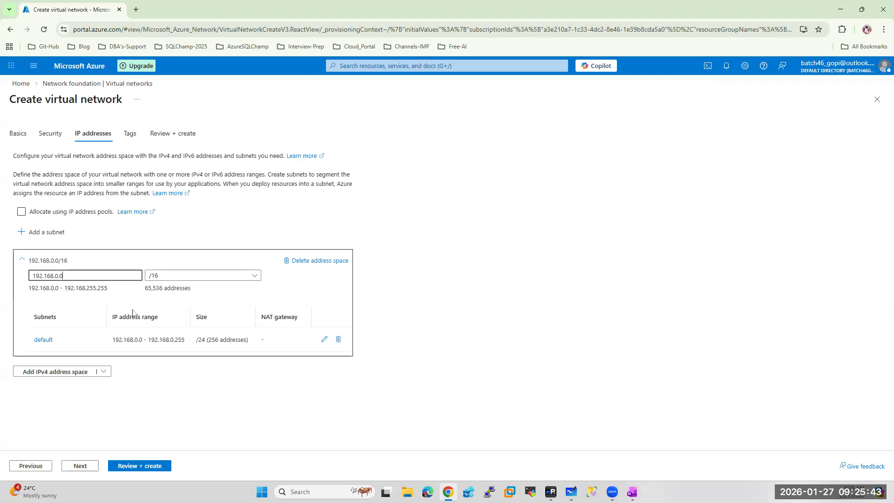
{"action": "left_click", "coordinate": [325, 339]}
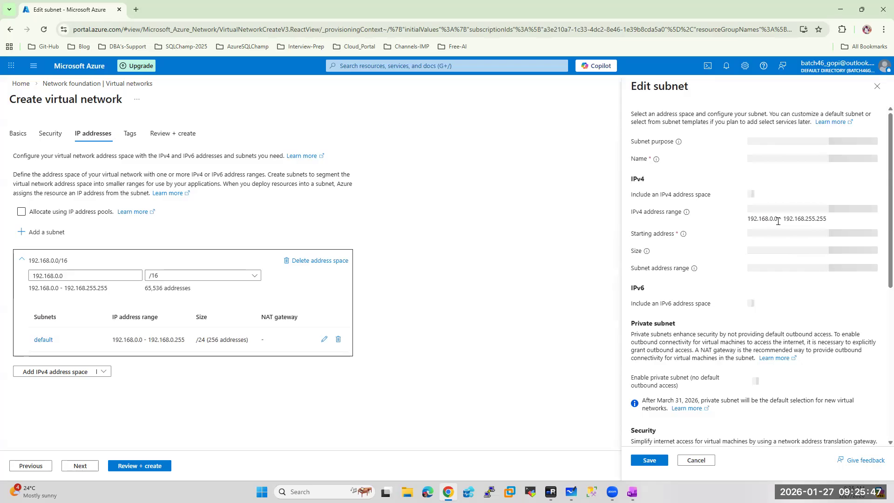
Rename the default subnet to SubnetA with starting address 192.168.1.0, and save it
{"action": "double_click", "coordinate": [783, 158]}
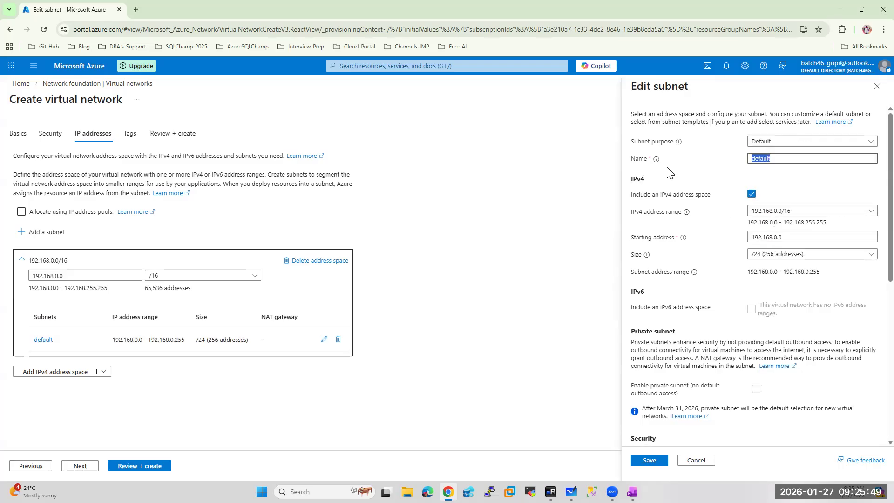
{"action": "type", "text": "SubnetB"}
{"action": "left_click", "coordinate": [779, 237]}
{"action": "left_click", "coordinate": [777, 237]}
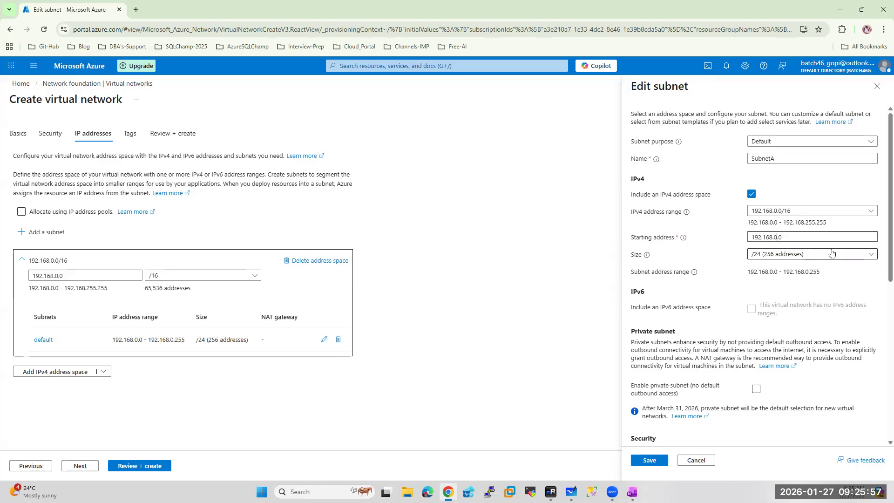
{"action": "key", "text": "BackSpace"}
{"action": "type", "text": "1"}
{"action": "left_click", "coordinate": [649, 460]}
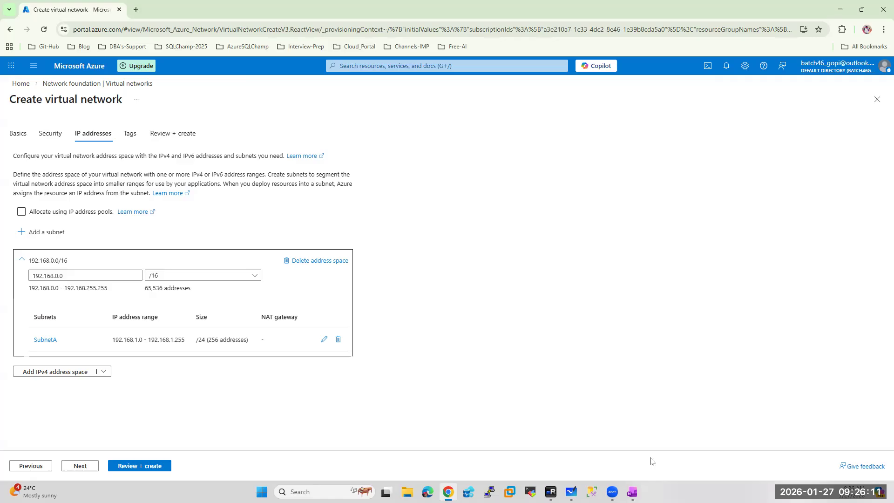
Validate the AAGVnetDR settings and create the virtual network in AAGDRRG
{"action": "left_click", "coordinate": [125, 468]}
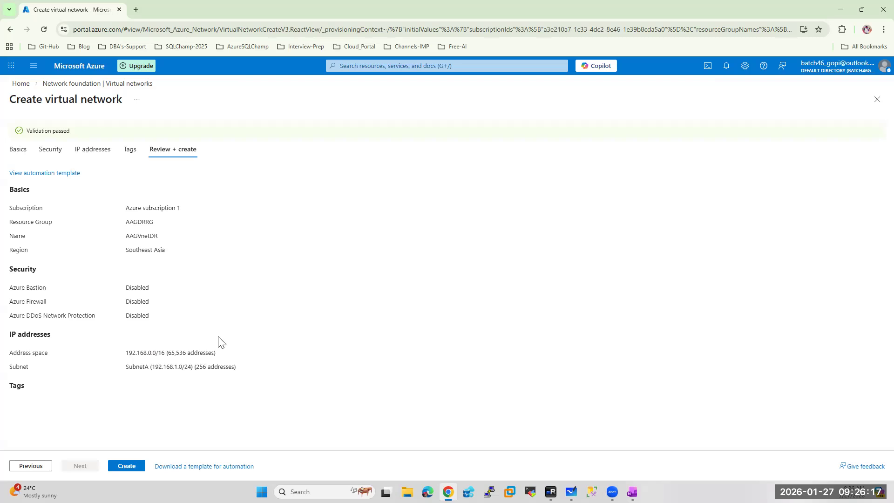
{"action": "left_click", "coordinate": [123, 467]}
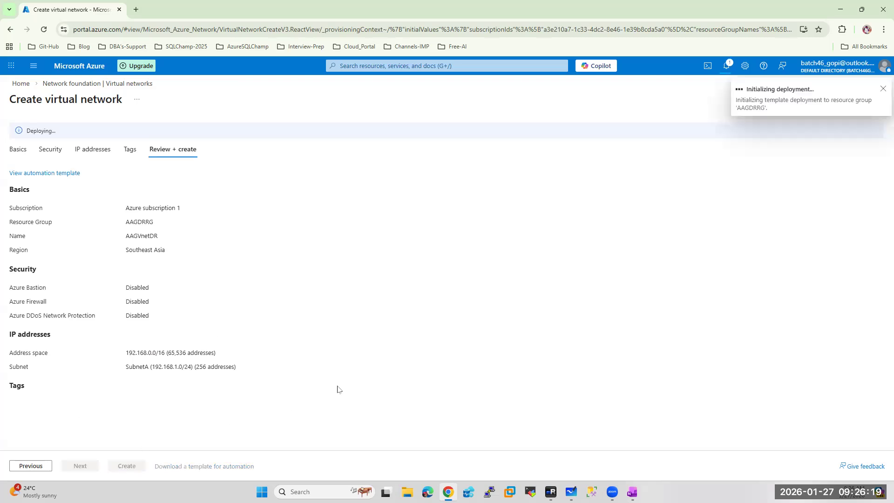
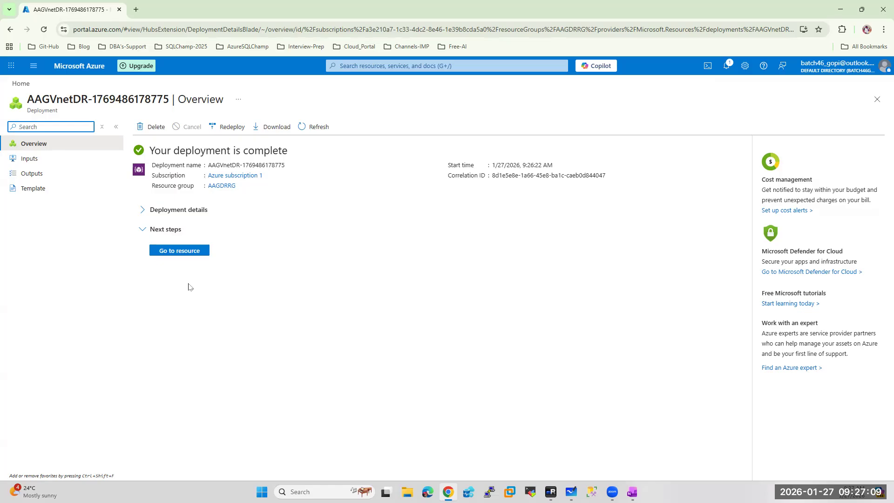
Open the newly deployed AAGVnetDR virtual network, then return to the portal Home page
{"action": "left_click", "coordinate": [186, 250]}
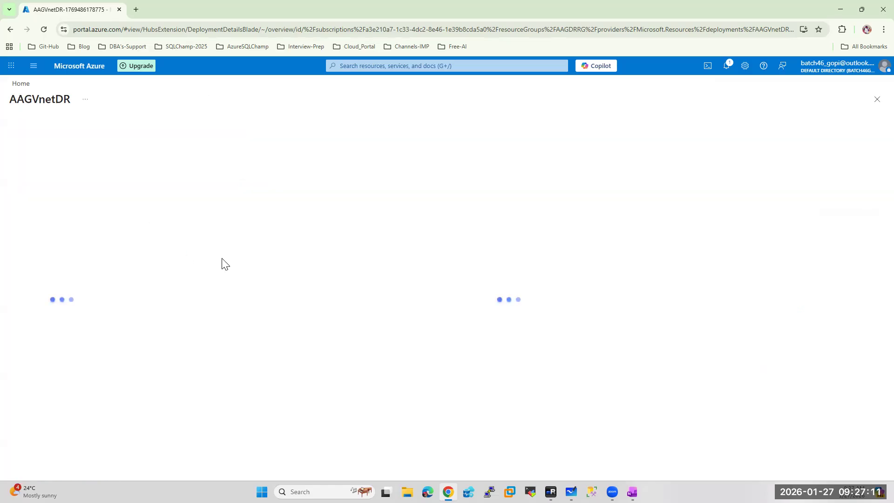
{"action": "left_click", "coordinate": [80, 66]}
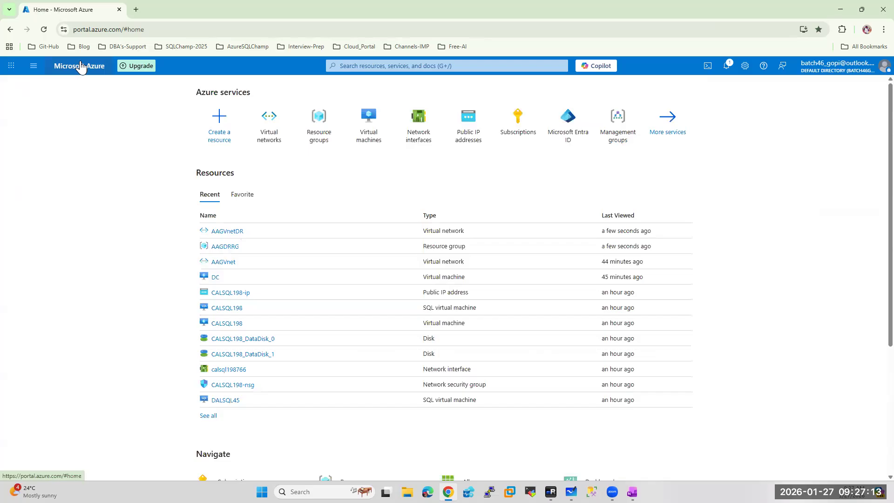
In the Virtual machines list, select CALSQL198 and DALSQL45 and confirm stopping both
{"action": "left_click", "coordinate": [368, 124]}
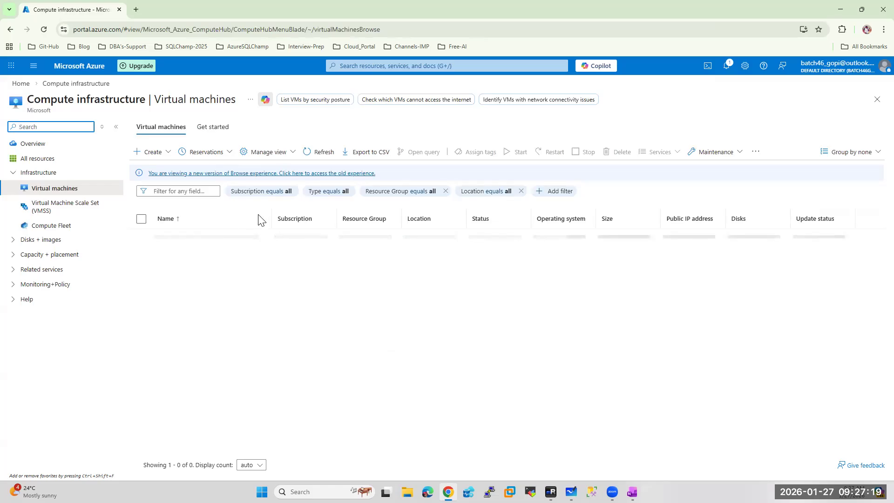
{"action": "left_click", "coordinate": [141, 236]}
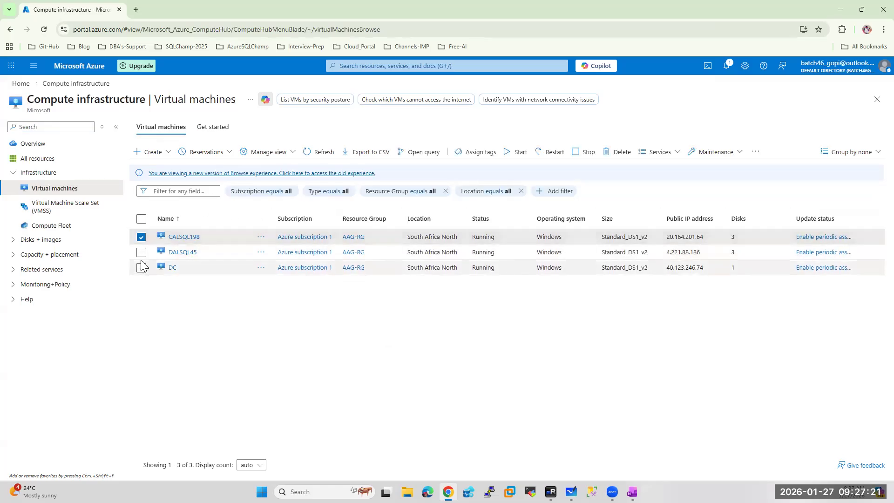
{"action": "left_click", "coordinate": [141, 252]}
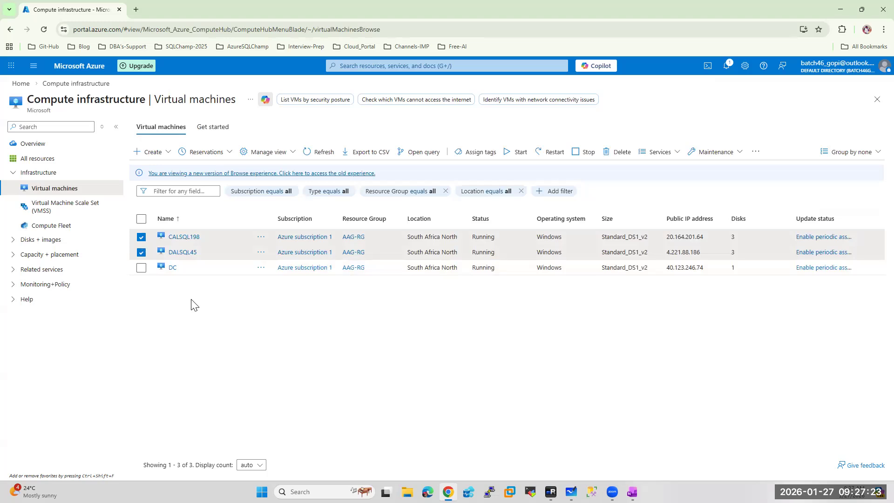
{"action": "left_click", "coordinate": [584, 152]}
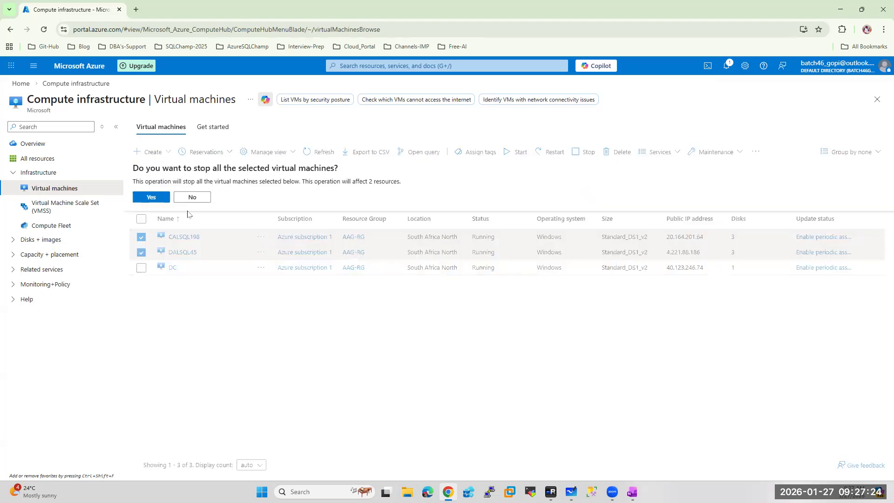
{"action": "left_click", "coordinate": [151, 196]}
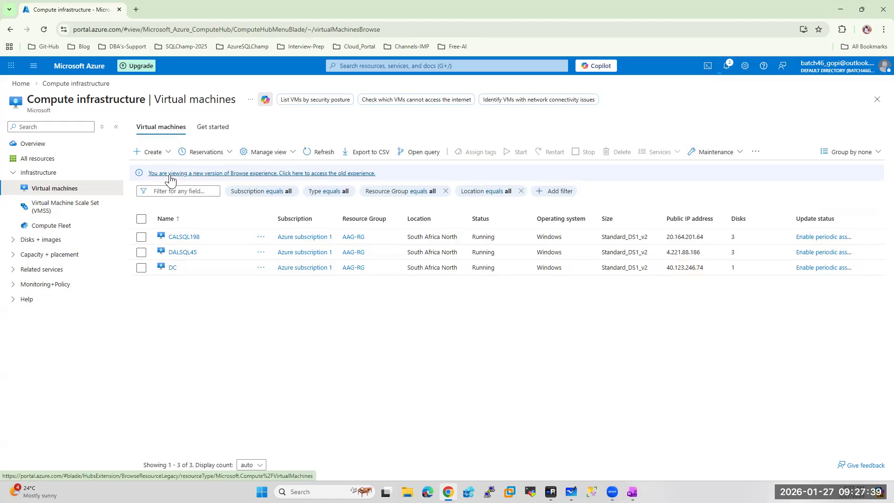
{"action": "left_click", "coordinate": [160, 152]}
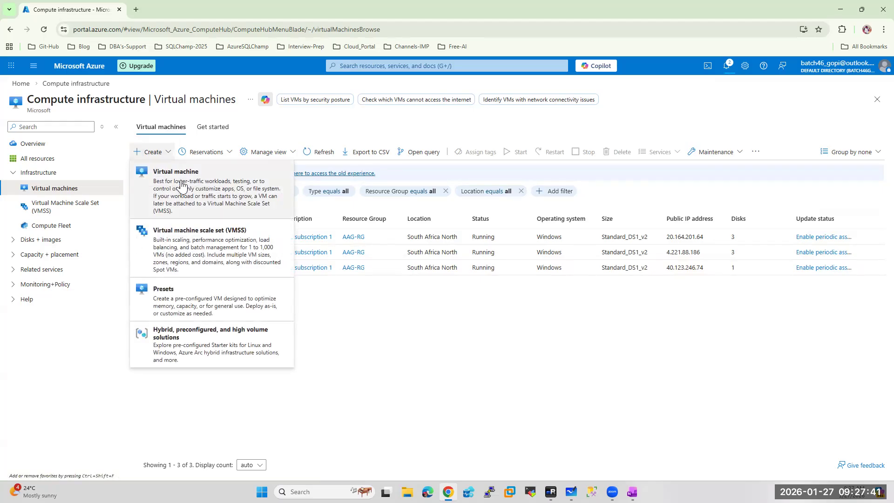
Start a new virtual machine in resource group AAGDRRG named HOESQLDR175
{"action": "left_click", "coordinate": [257, 207]}
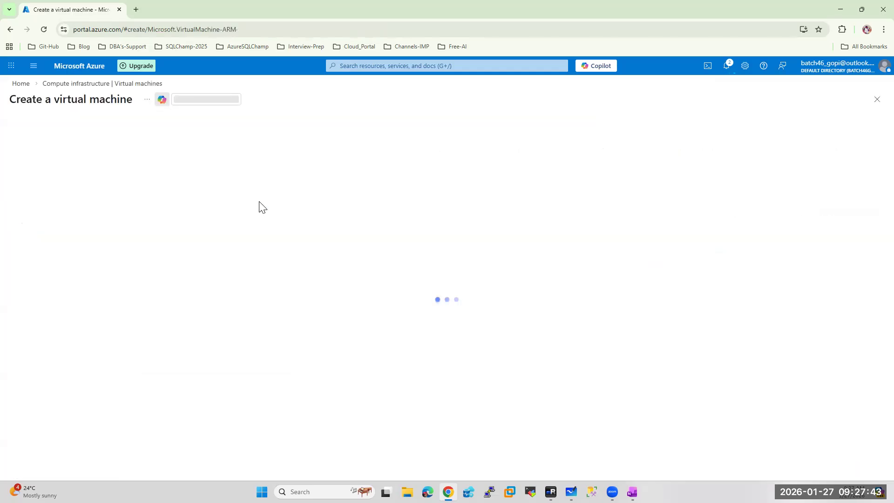
{"action": "left_click", "coordinate": [182, 278]}
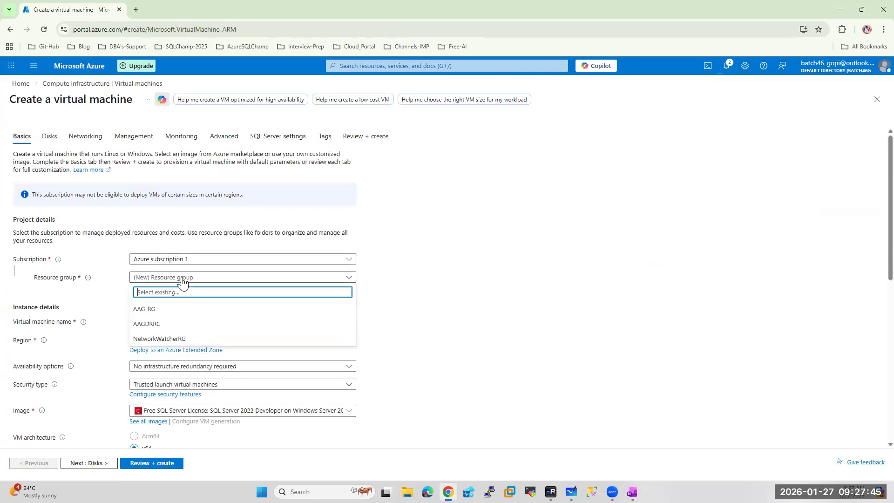
{"action": "left_click", "coordinate": [147, 324]}
{"action": "left_click", "coordinate": [152, 323]}
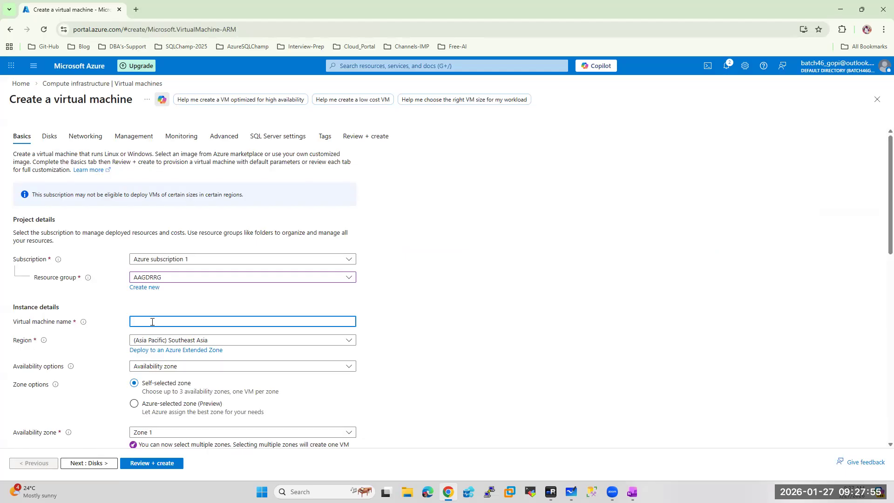
{"action": "type", "text": "HOESQL175"}
{"action": "left_click", "coordinate": [156, 322]}
{"action": "type", "text": "DR"}
{"action": "left_click", "coordinate": [482, 337]}
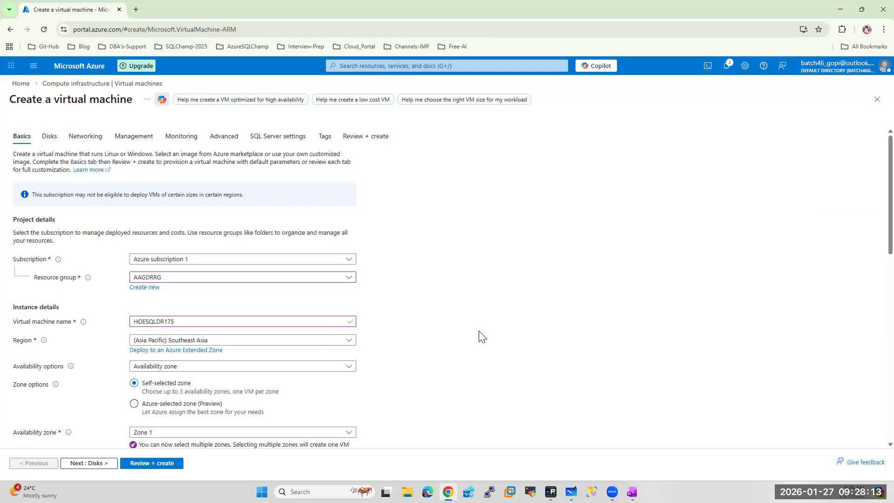
Choose no infrastructure redundancy and Standard security type, then browse all VM sizes
{"action": "scroll", "coordinate": [455, 308], "scroll_direction": "down", "scroll_amount": 2}
{"action": "left_click", "coordinate": [176, 274]}
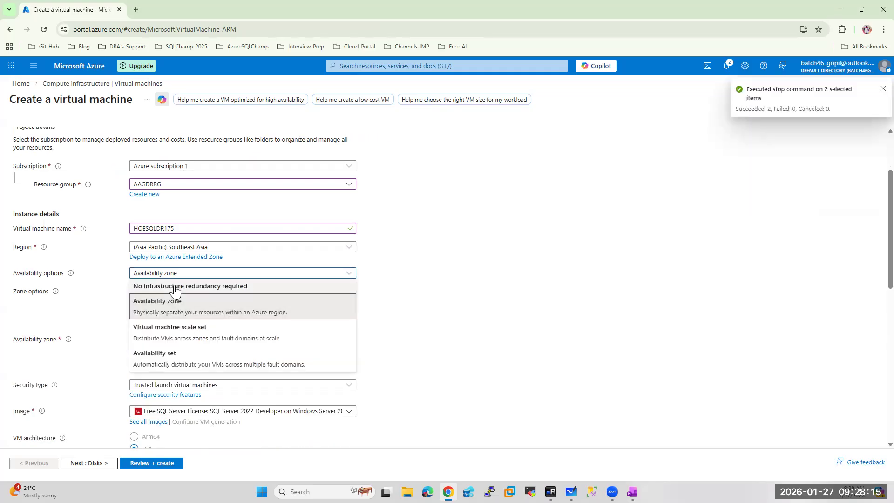
{"action": "left_click", "coordinate": [174, 287]}
{"action": "left_click", "coordinate": [189, 292]}
{"action": "left_click", "coordinate": [159, 307]}
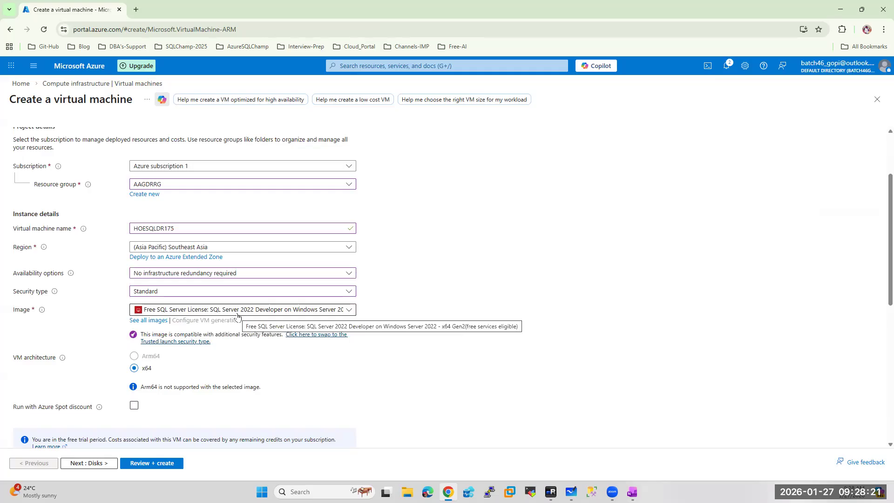
{"action": "scroll", "coordinate": [237, 316], "scroll_direction": "down", "scroll_amount": 4}
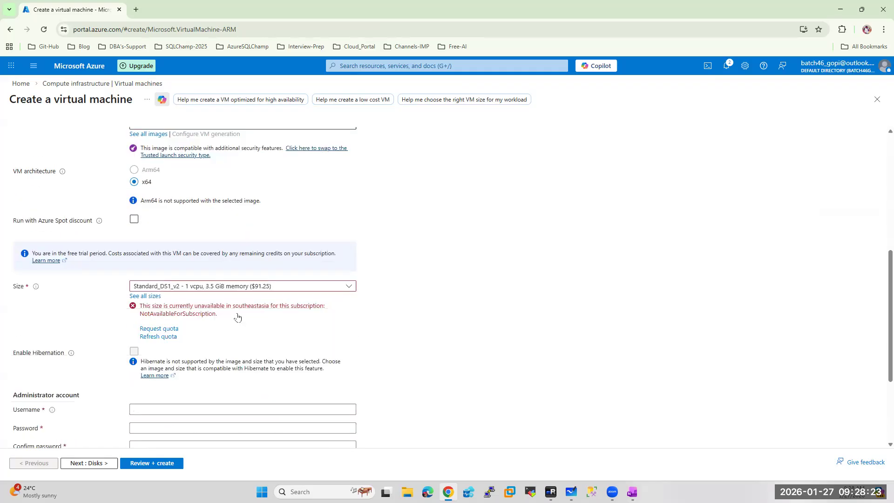
{"action": "left_click", "coordinate": [211, 288]}
{"action": "left_click", "coordinate": [157, 391]}
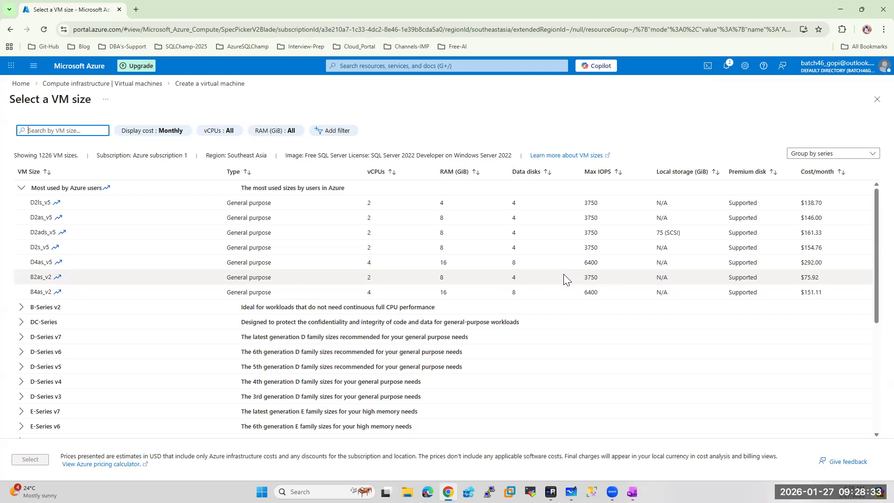
Select the B-Series v2 size Standard_B2as_v2 (2 vCPUs, 8 GiB memory) for the VM
{"action": "left_click", "coordinate": [22, 306]}
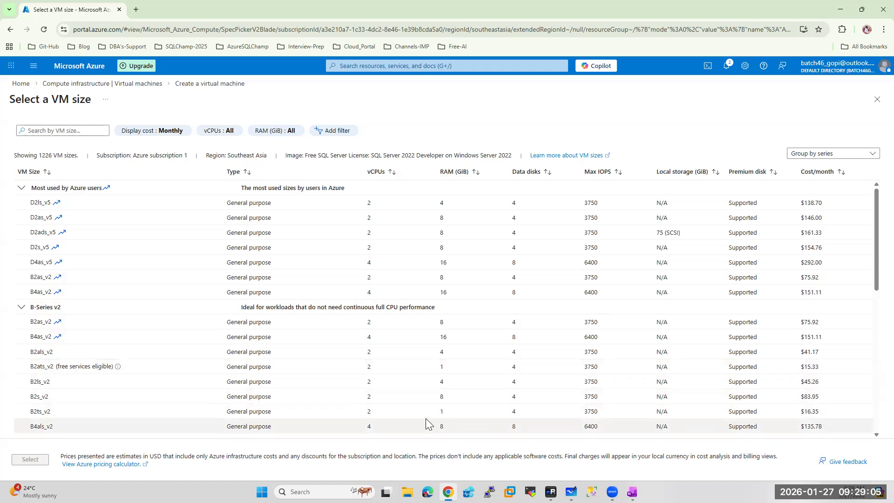
{"action": "scroll", "coordinate": [480, 377], "scroll_direction": "down", "scroll_amount": 3}
{"action": "scroll", "coordinate": [480, 377], "scroll_direction": "up", "scroll_amount": 3}
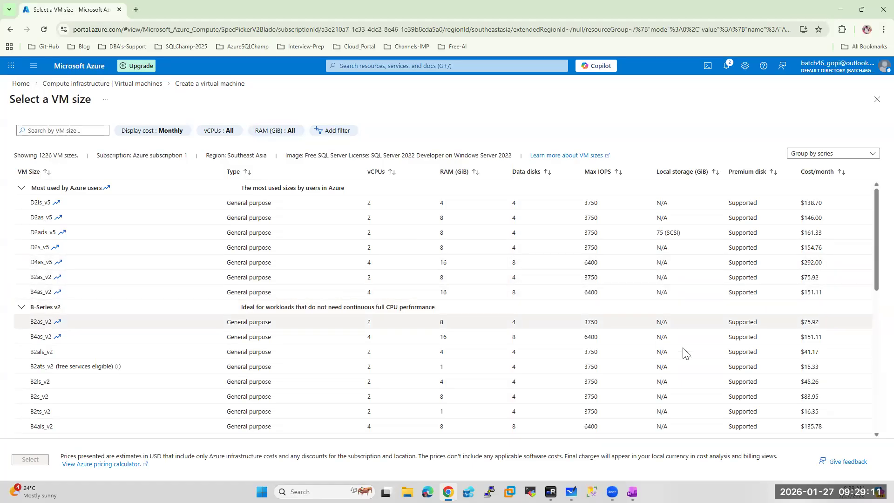
{"action": "left_click", "coordinate": [43, 276]}
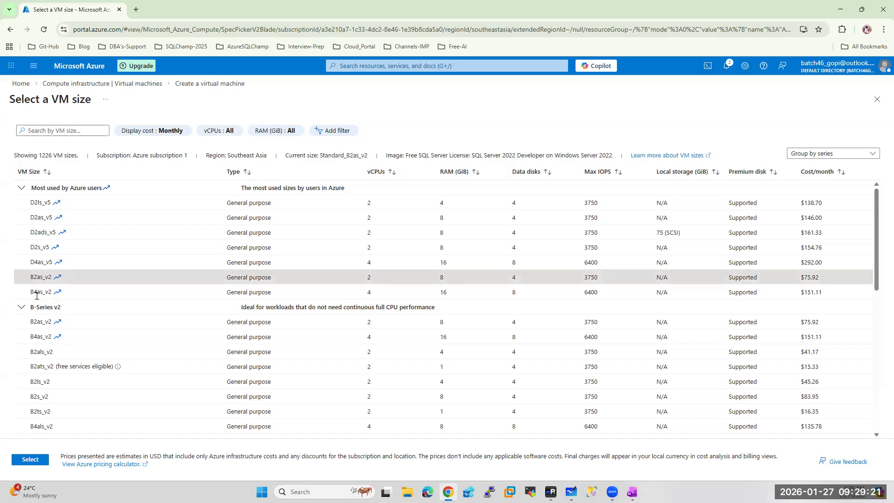
{"action": "left_click", "coordinate": [36, 459]}
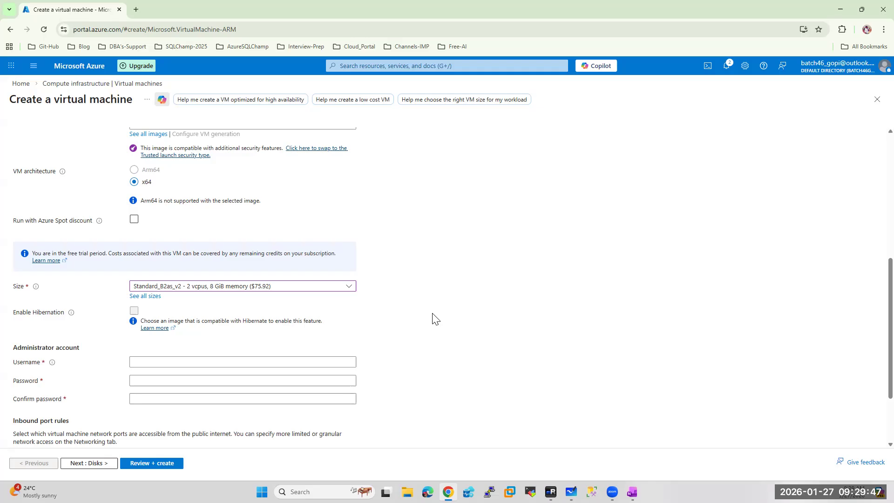
Enter the VM administrator username and password with confirmation, then go to Disks
{"action": "scroll", "coordinate": [197, 331], "scroll_direction": "down", "scroll_amount": 1}
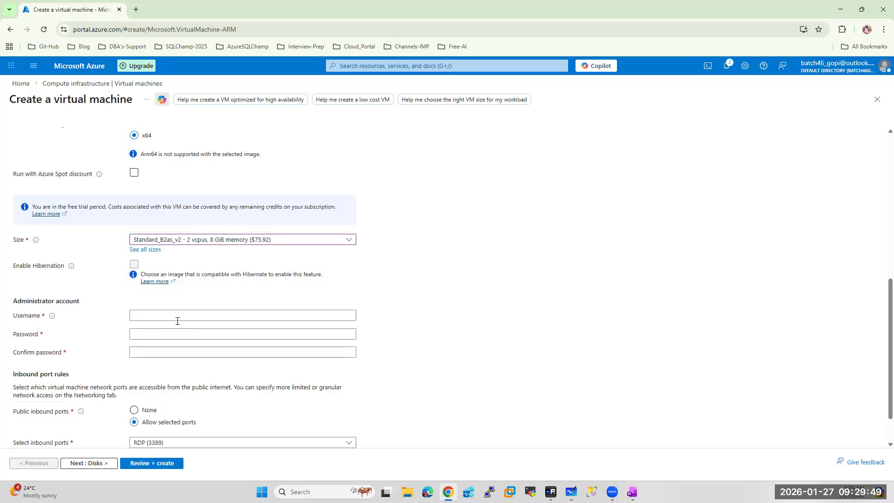
{"action": "left_click", "coordinate": [151, 315]}
{"action": "type", "text": "saadmin"}
{"action": "key", "text": "Tab"}
{"action": "type", "text": "•••••"}
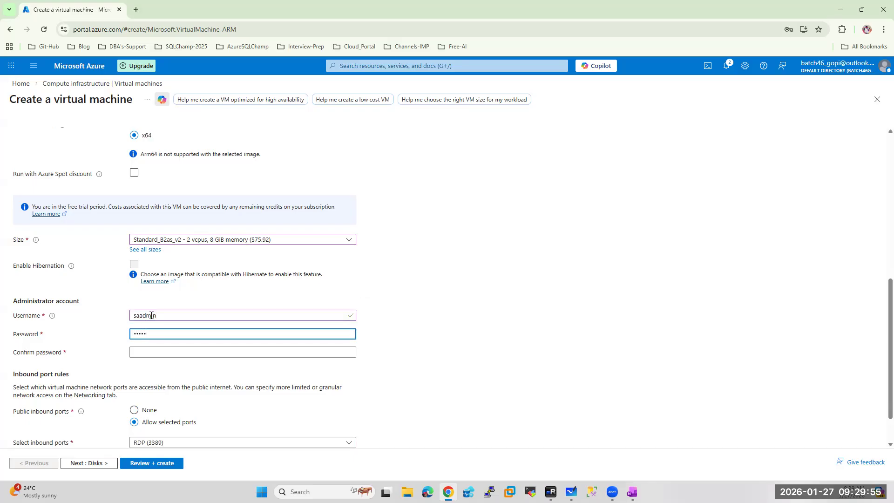
{"action": "type", "text": "•••••••"}
{"action": "key", "text": "Tab"}
{"action": "type", "text": "•••••••••"}
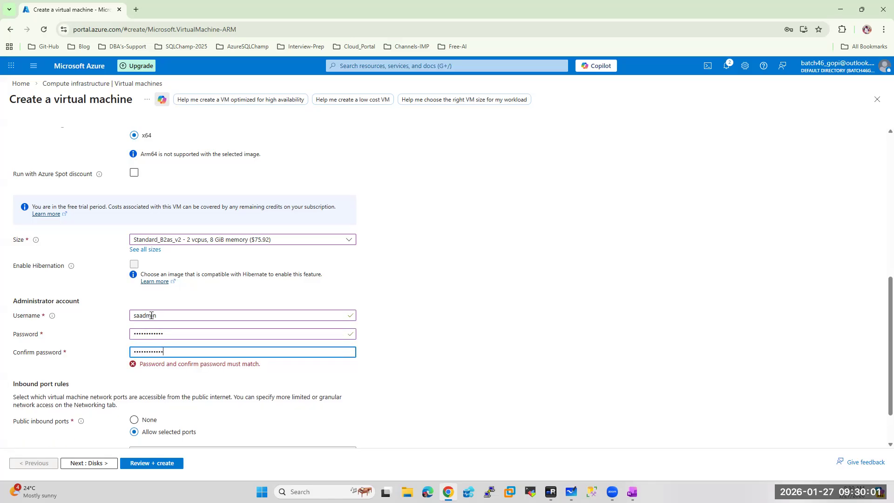
{"action": "left_click", "coordinate": [101, 468]}
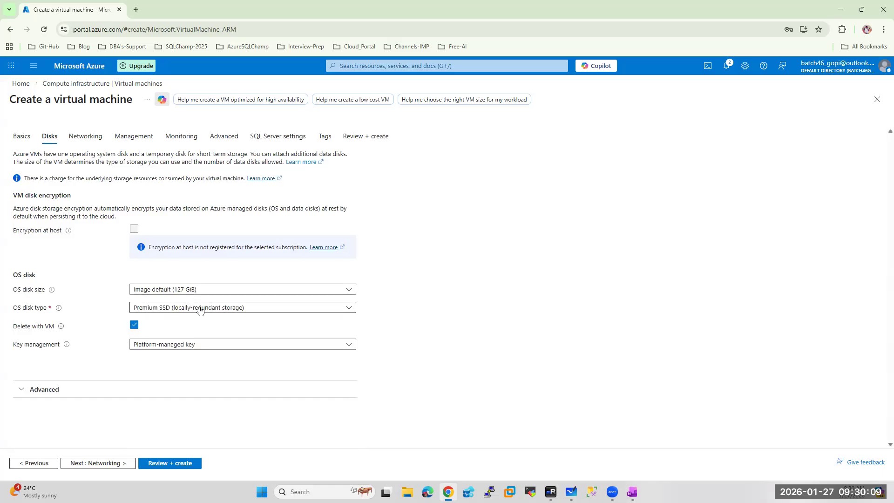
Put the VM on AAGVnetDR/SubnetA and have its public IP and NIC deleted with it
{"action": "left_click", "coordinate": [99, 463]}
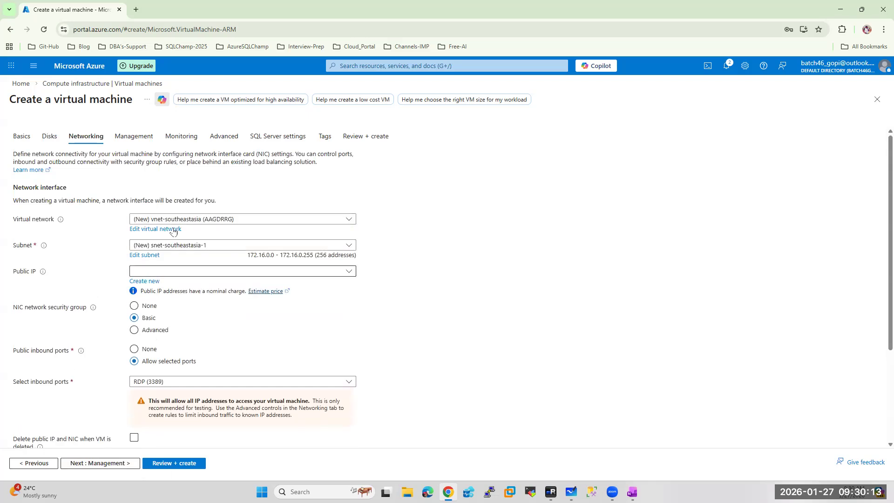
{"action": "left_click", "coordinate": [210, 219]}
{"action": "left_click", "coordinate": [159, 265]}
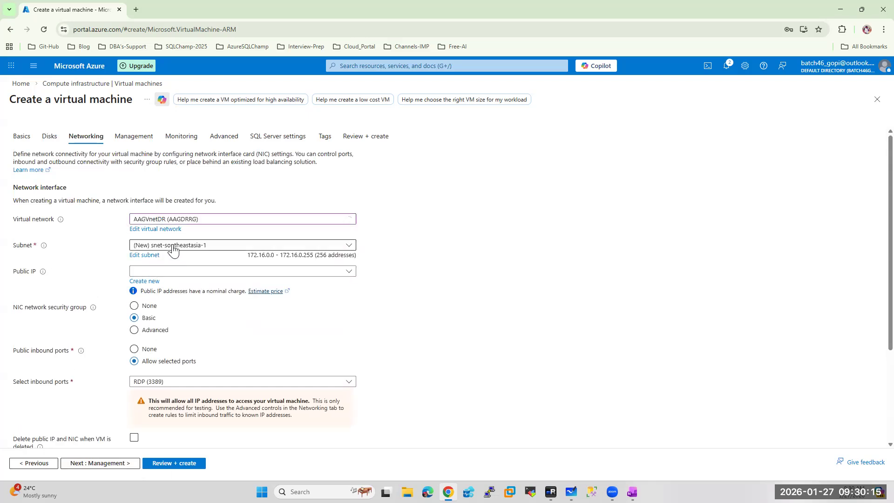
{"action": "left_click", "coordinate": [180, 247]}
{"action": "left_click", "coordinate": [158, 296]}
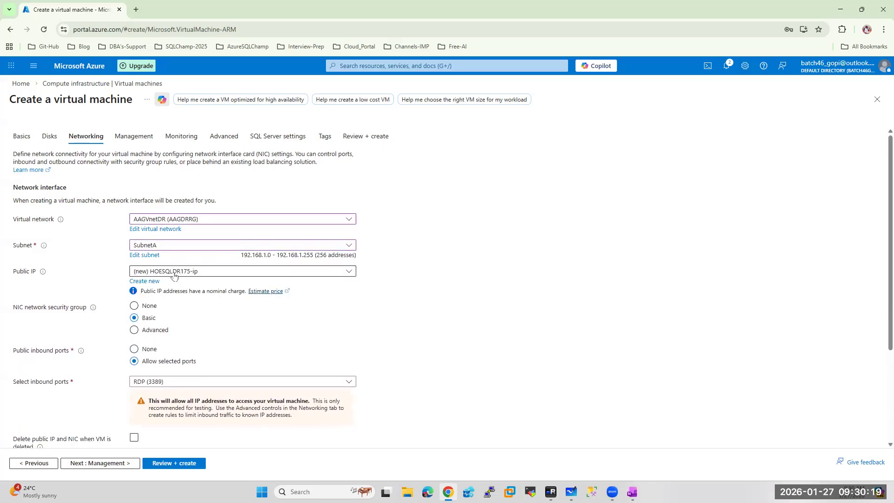
{"action": "left_click", "coordinate": [134, 437]}
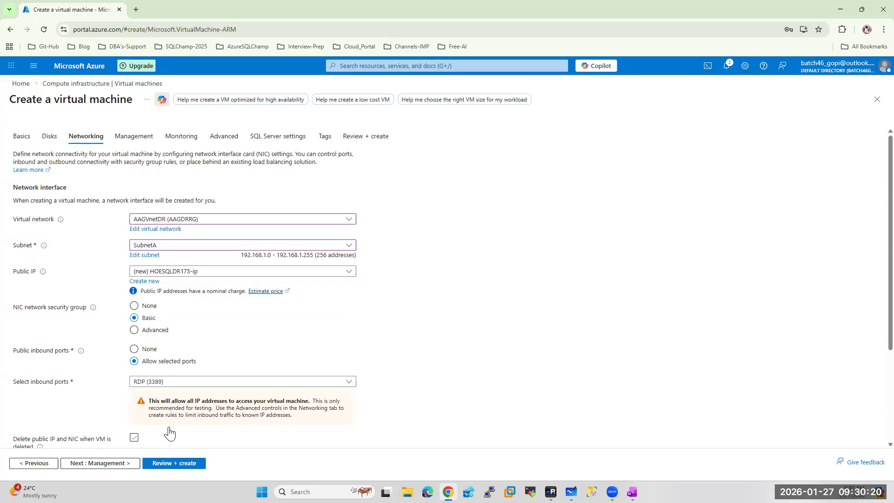
{"action": "left_click", "coordinate": [97, 463]}
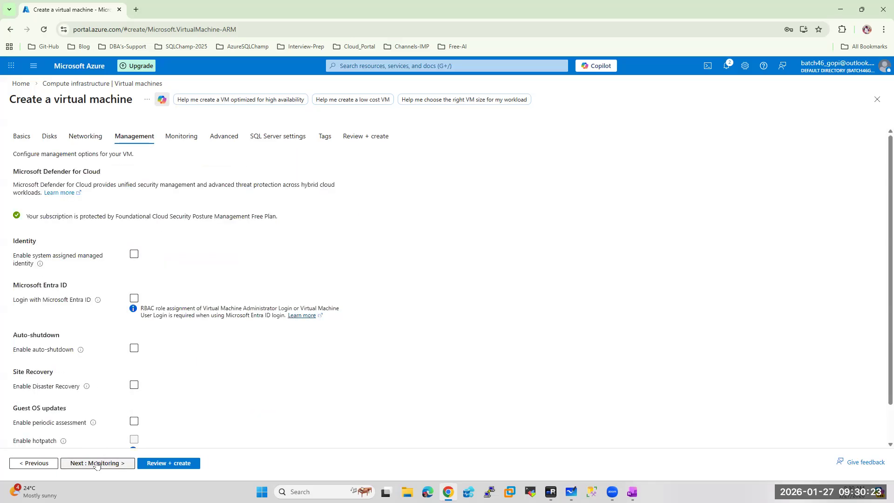
Enable auto-shutdown, choose manual patch updates, and disable boot diagnostics
{"action": "left_click", "coordinate": [134, 348]}
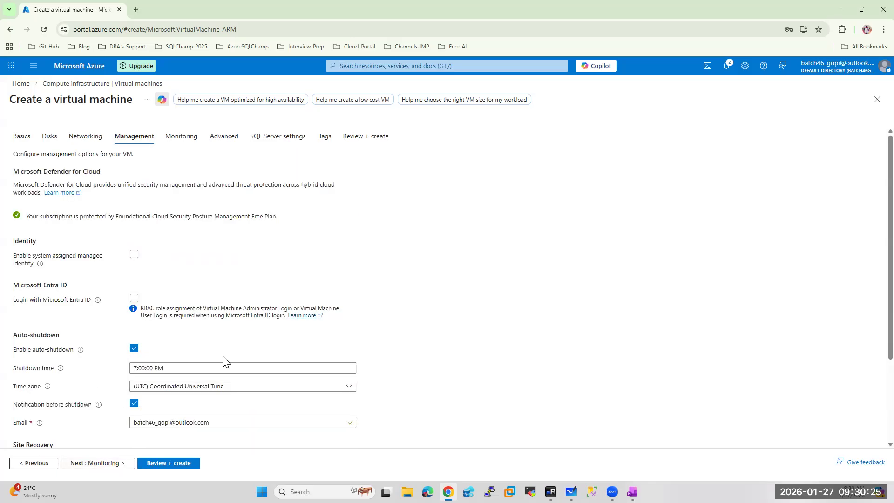
{"action": "scroll", "coordinate": [210, 373], "scroll_direction": "down", "scroll_amount": 3}
{"action": "left_click", "coordinate": [166, 425]}
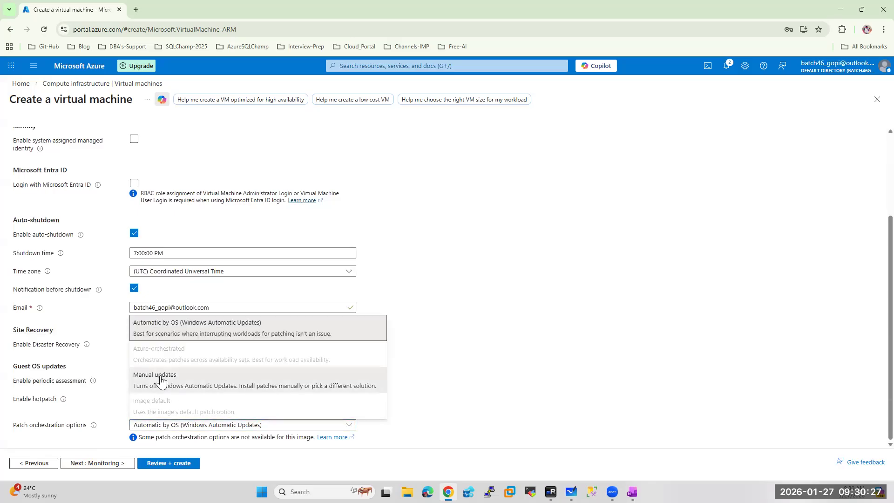
{"action": "left_click", "coordinate": [163, 375]}
{"action": "left_click", "coordinate": [95, 463]}
{"action": "left_click", "coordinate": [134, 245]}
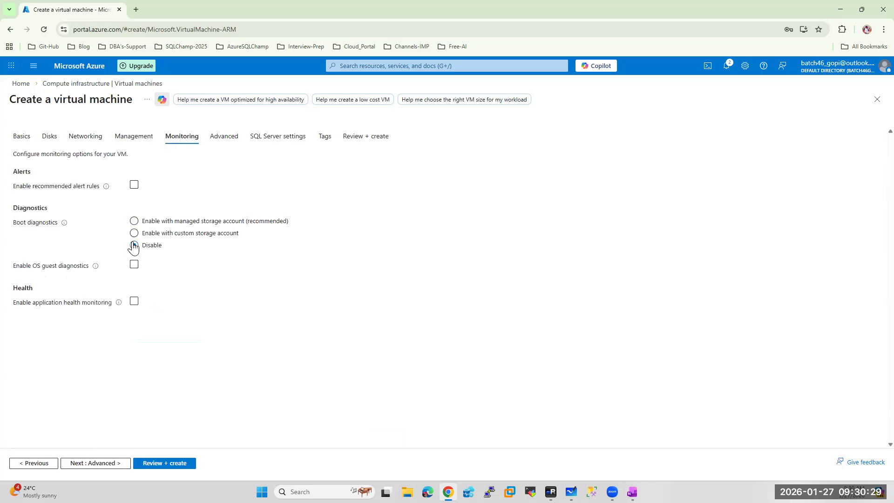
{"action": "left_click", "coordinate": [96, 463]}
{"action": "left_click", "coordinate": [96, 464]}
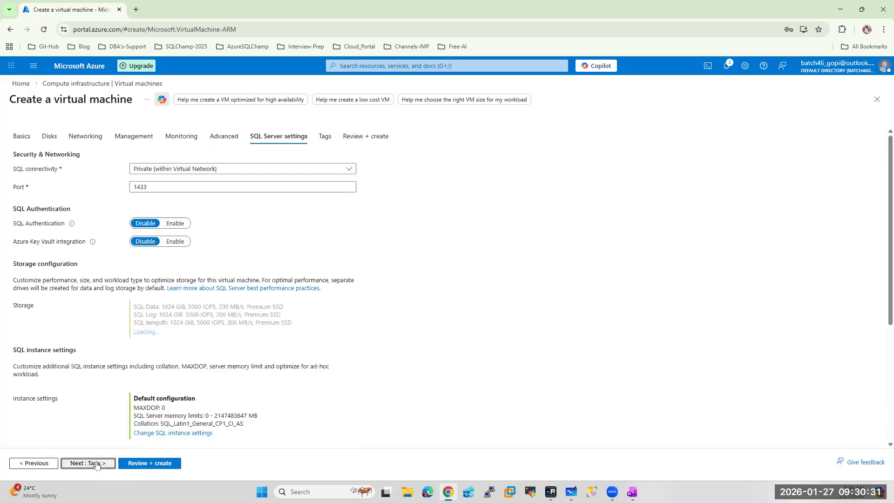
Make SQL connectivity Public (Internet) and enable SQL Authentication
{"action": "left_click", "coordinate": [179, 171]}
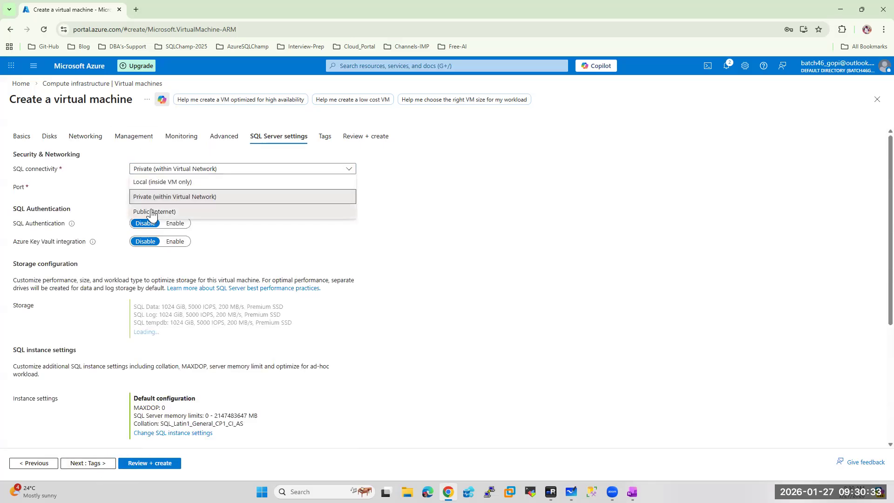
{"action": "left_click", "coordinate": [156, 211]}
{"action": "left_click", "coordinate": [176, 223]}
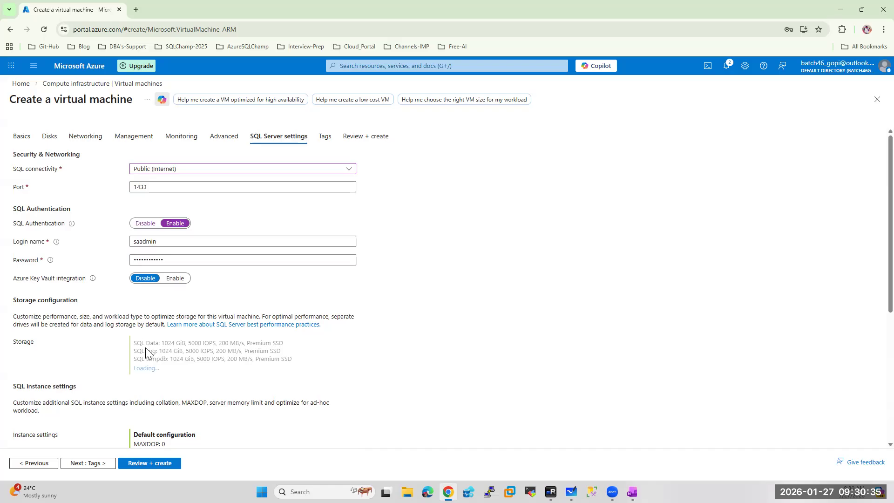
Place the SQL data files on G:\MSSQL\DATA with a 128 GiB disk
{"action": "left_click", "coordinate": [164, 369]}
{"action": "left_click", "coordinate": [528, 267]}
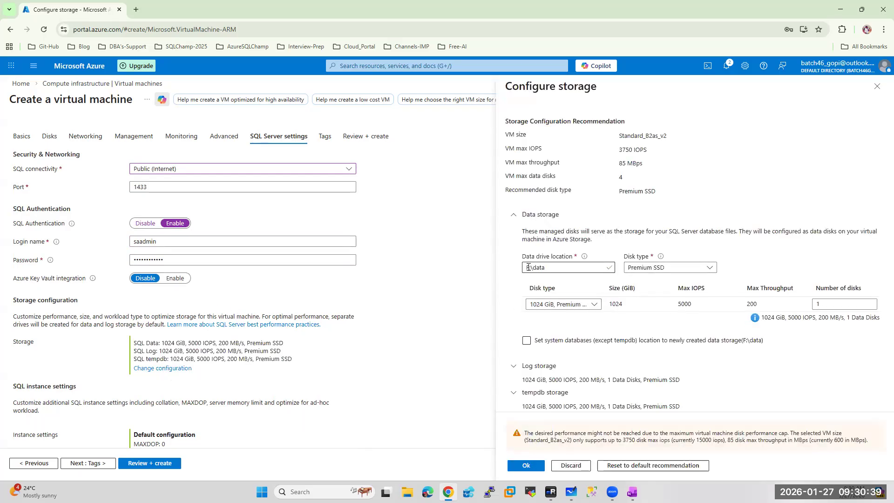
{"action": "key", "text": "BackSpace"}
{"action": "type", "text": "G"}
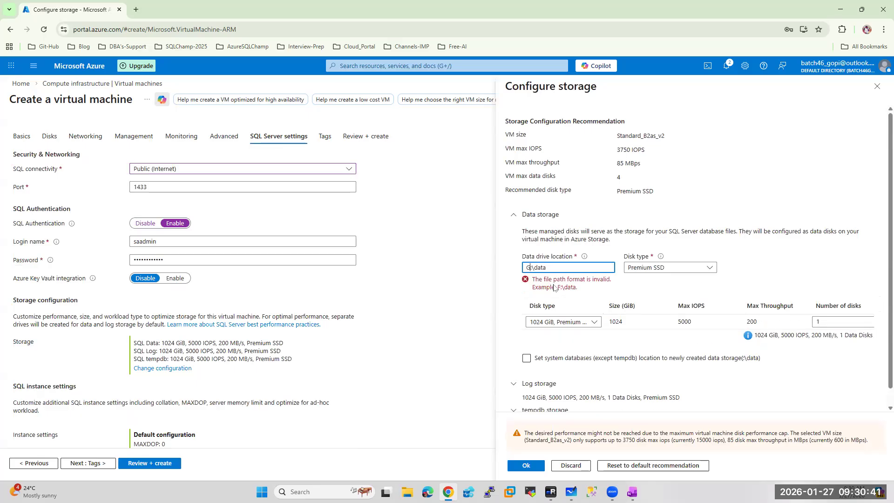
{"action": "double_click", "coordinate": [536, 267]}
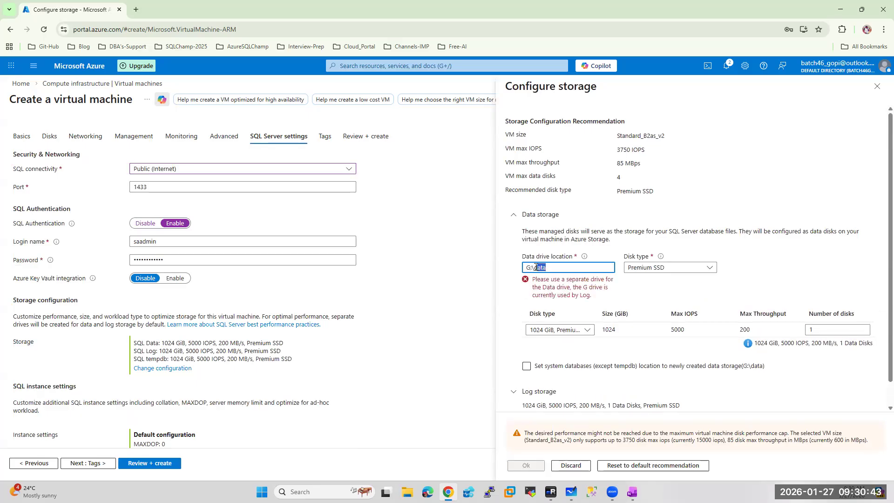
{"action": "type", "text": "MSSQL\\DATA"}
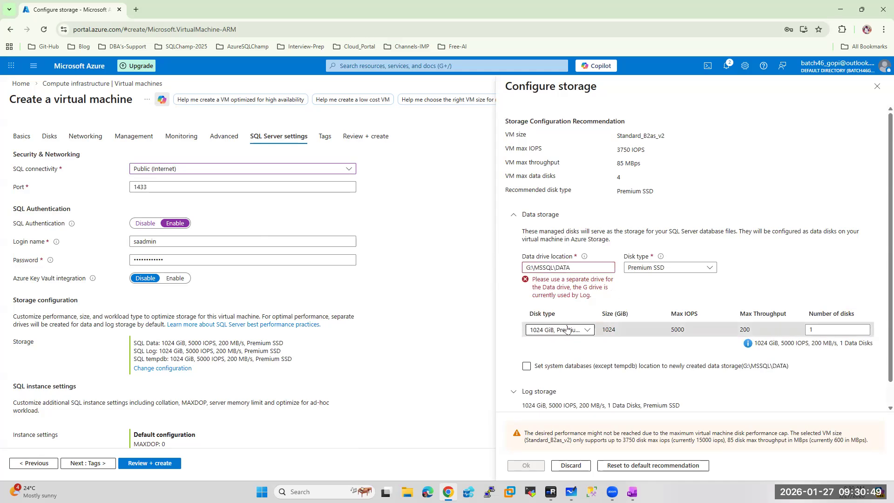
{"action": "left_click", "coordinate": [566, 329]}
{"action": "left_click", "coordinate": [525, 198]}
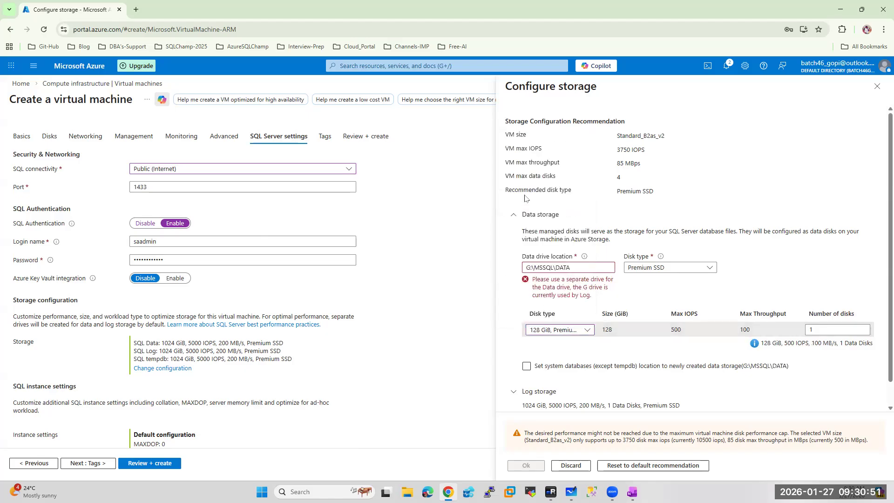
Place the SQL log files on L:\MSSQL\LOG with a 64 GiB disk
{"action": "scroll", "coordinate": [752, 284], "scroll_direction": "down", "scroll_amount": 1}
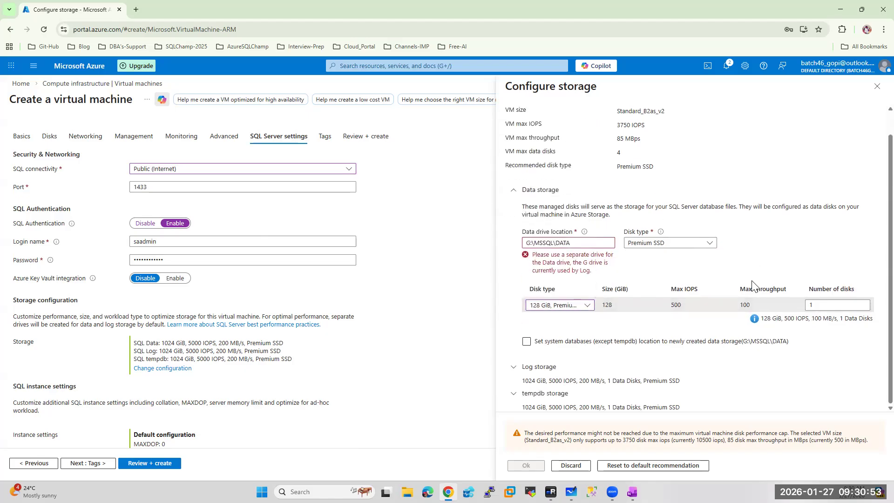
{"action": "left_click", "coordinate": [515, 368]}
{"action": "scroll", "coordinate": [621, 331], "scroll_direction": "down", "scroll_amount": 2}
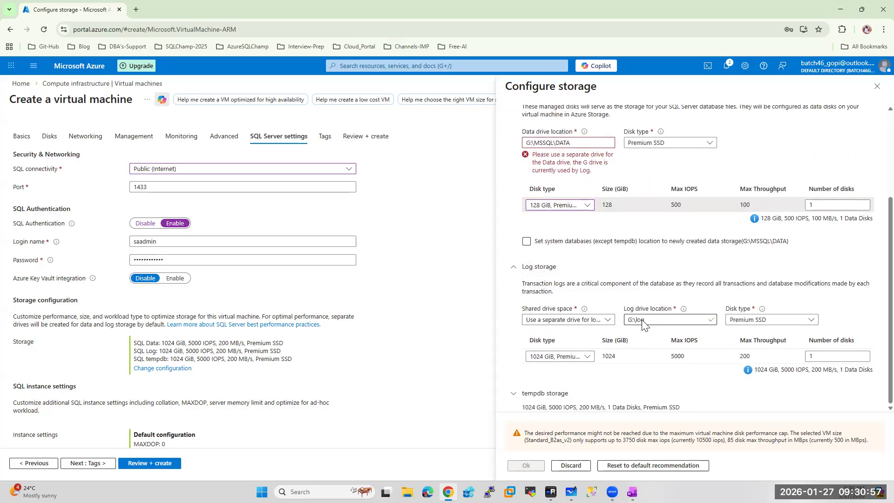
{"action": "left_click", "coordinate": [632, 320]}
{"action": "key", "text": "BackSpace"}
{"action": "type", "text": "L"}
{"action": "left_click_drag", "start_coordinate": [646, 320], "coordinate": [635, 319]}
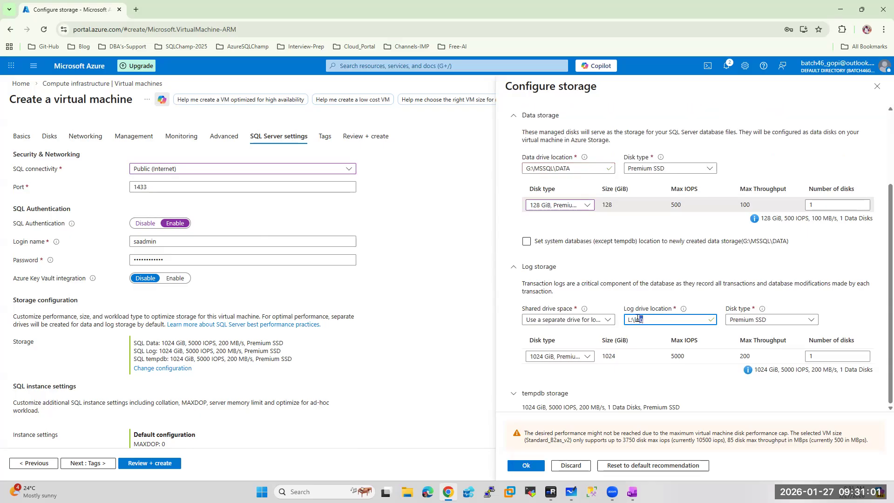
{"action": "type", "text": "MSSQL\\LOG"}
{"action": "left_click", "coordinate": [556, 358]}
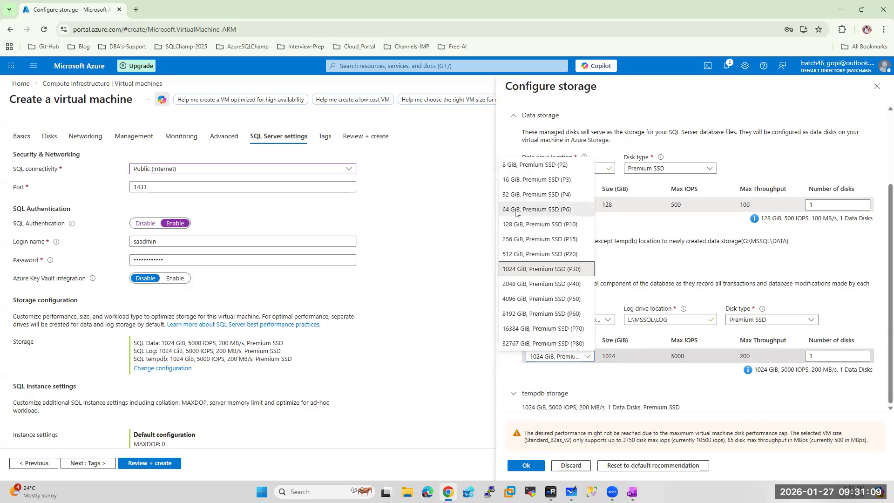
{"action": "left_click", "coordinate": [515, 210]}
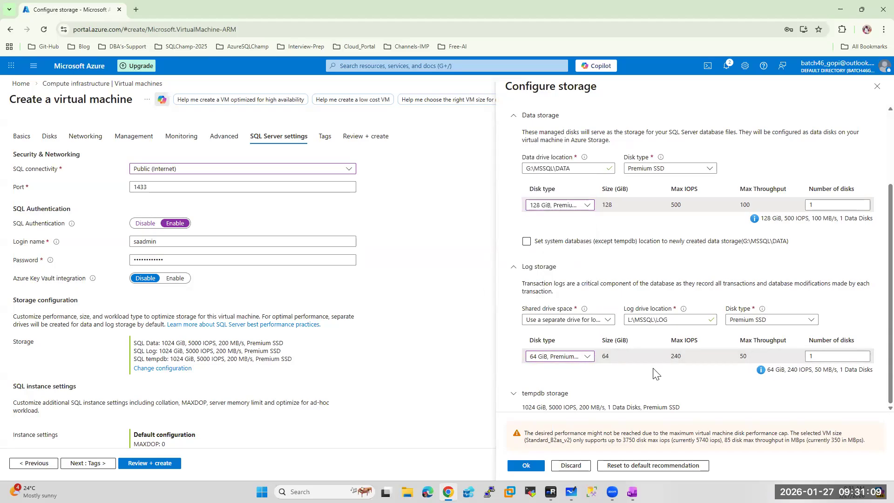
{"action": "left_click", "coordinate": [515, 397]}
{"action": "scroll", "coordinate": [610, 353], "scroll_direction": "down", "scroll_amount": 4}
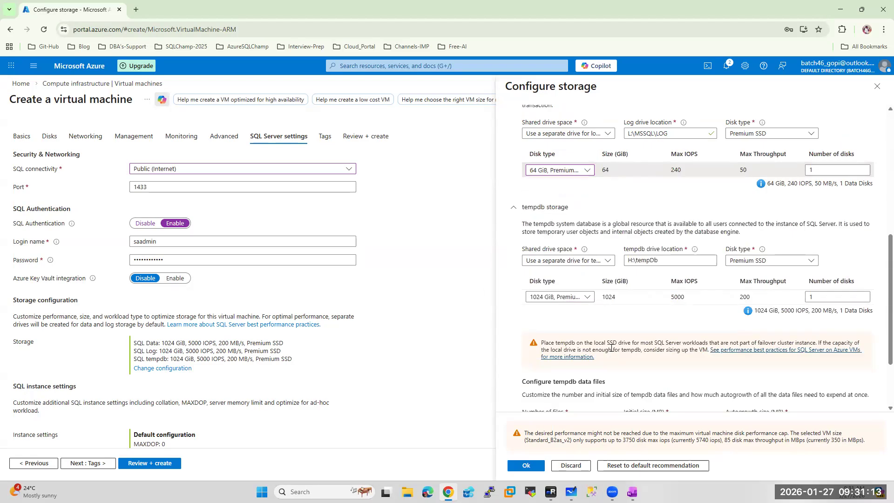
Set tempdb to T:\MSSQL\TEMPDB on a 32 GiB Premium SSD (P4) and apply the storage settings
{"action": "mouse_move", "coordinate": [584, 251]}
{"action": "left_click", "coordinate": [652, 260]}
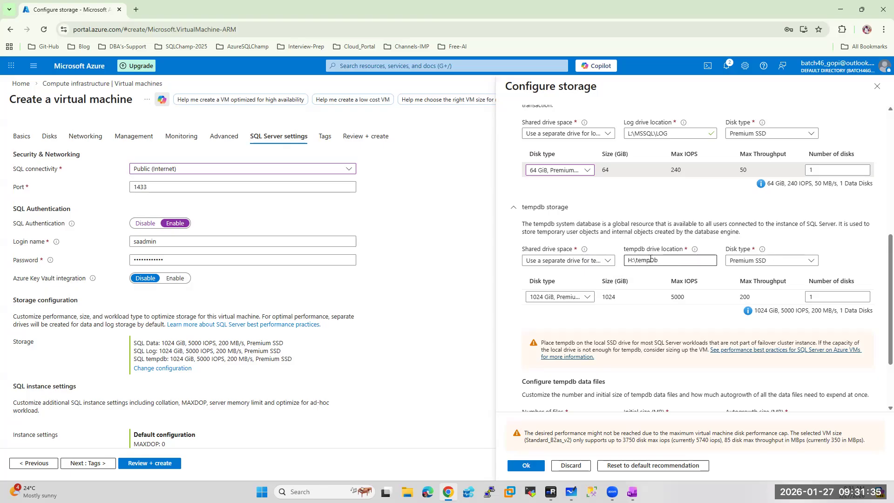
{"action": "left_click", "coordinate": [635, 262]}
{"action": "key", "text": "BackSpace"}
{"action": "type", "text": "T"}
{"action": "double_click", "coordinate": [647, 259]}
{"action": "type", "text": "MSSQL"}
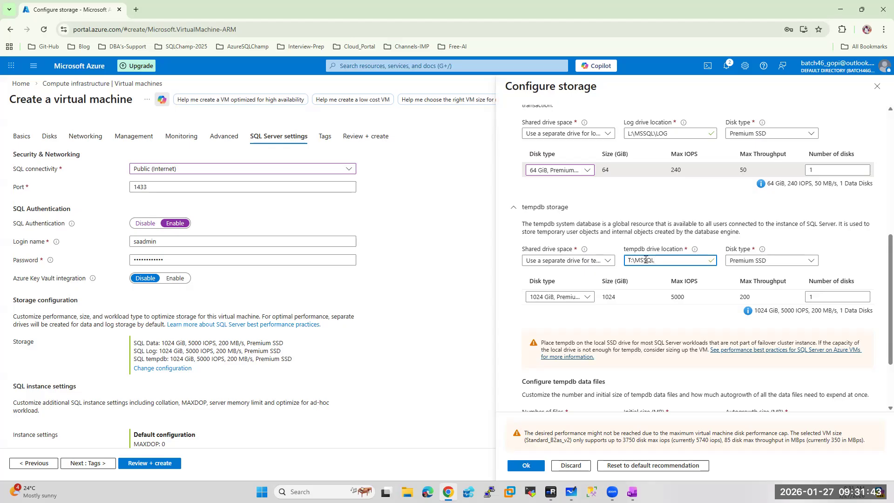
{"action": "type", "text": "\\TEMPDB"}
{"action": "left_click", "coordinate": [558, 296]}
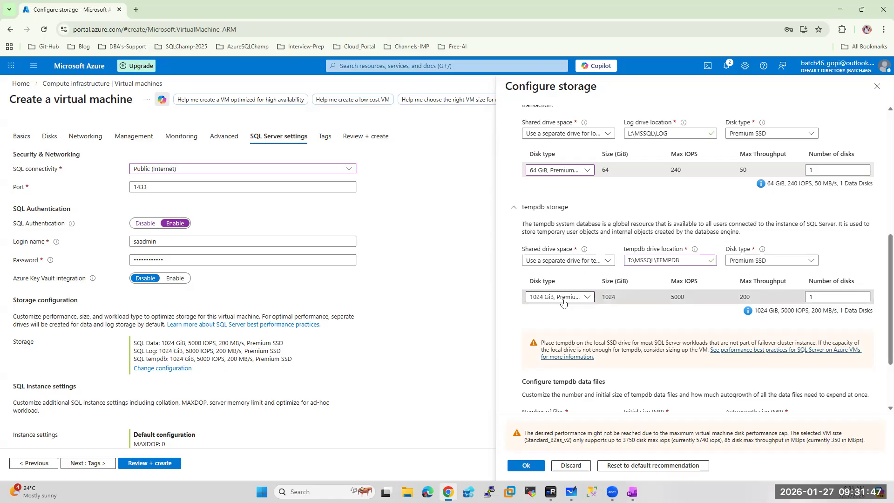
{"action": "left_click", "coordinate": [519, 143]}
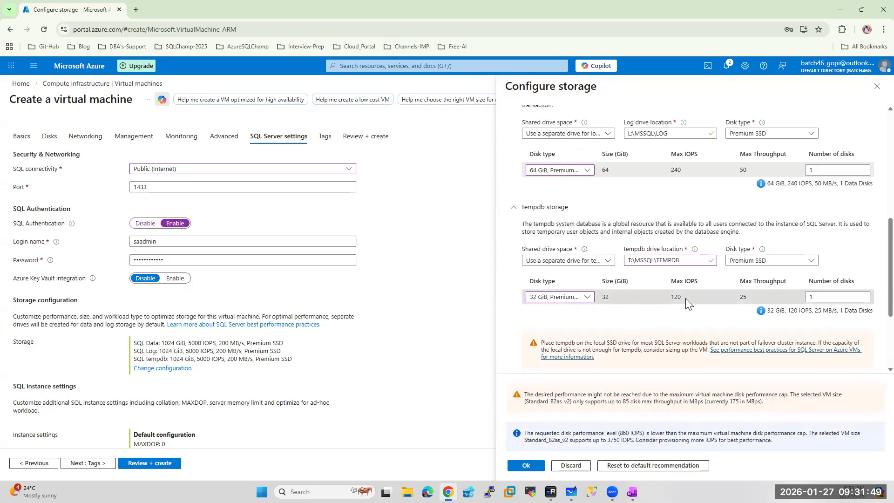
{"action": "scroll", "coordinate": [645, 291], "scroll_direction": "down", "scroll_amount": 2}
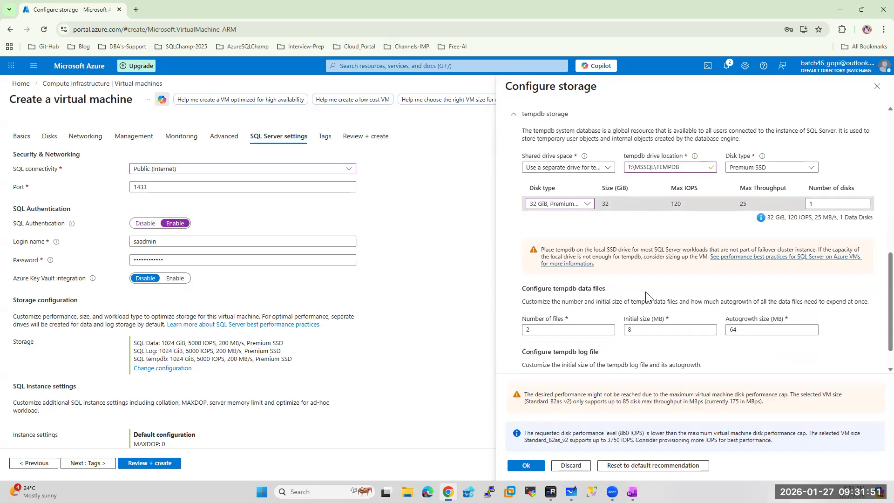
{"action": "scroll", "coordinate": [645, 291], "scroll_direction": "down", "scroll_amount": 1}
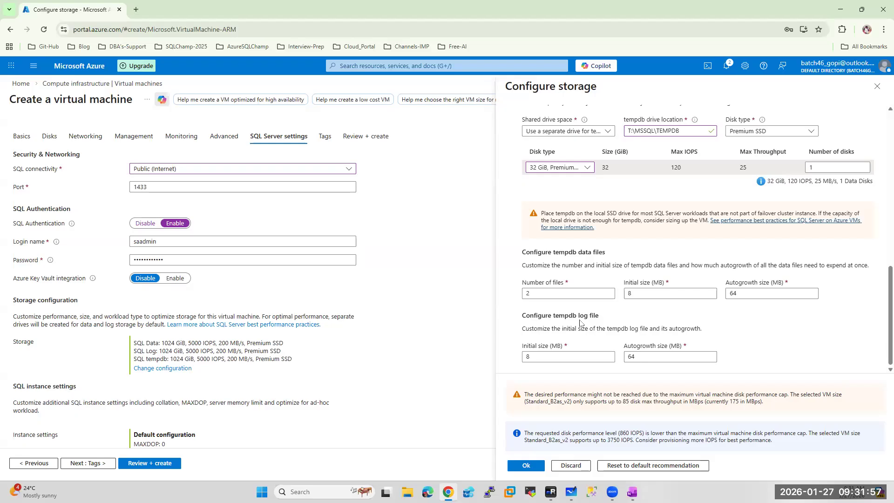
{"action": "left_click", "coordinate": [525, 465]}
Enable instant file initialization in the SQL instance settings and confirm the custom configuration
{"action": "scroll", "coordinate": [294, 361], "scroll_direction": "down", "scroll_amount": 4}
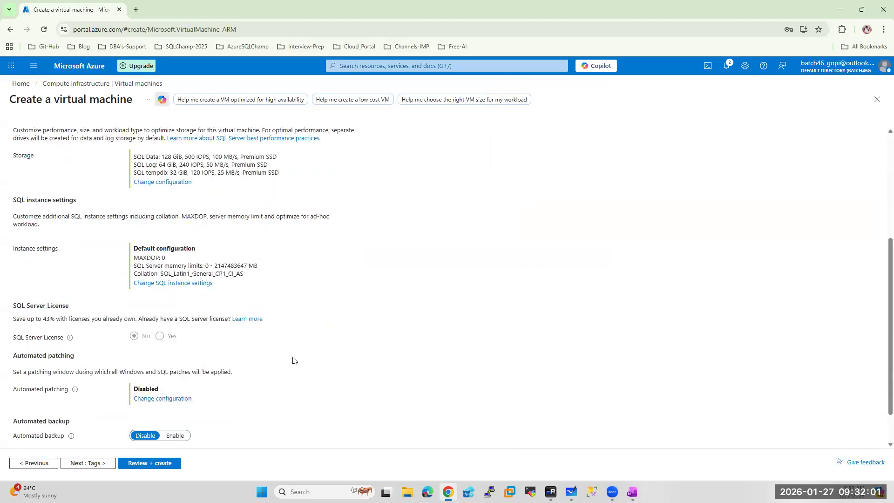
{"action": "left_click", "coordinate": [180, 282]}
{"action": "scroll", "coordinate": [610, 428], "scroll_direction": "down", "scroll_amount": 2}
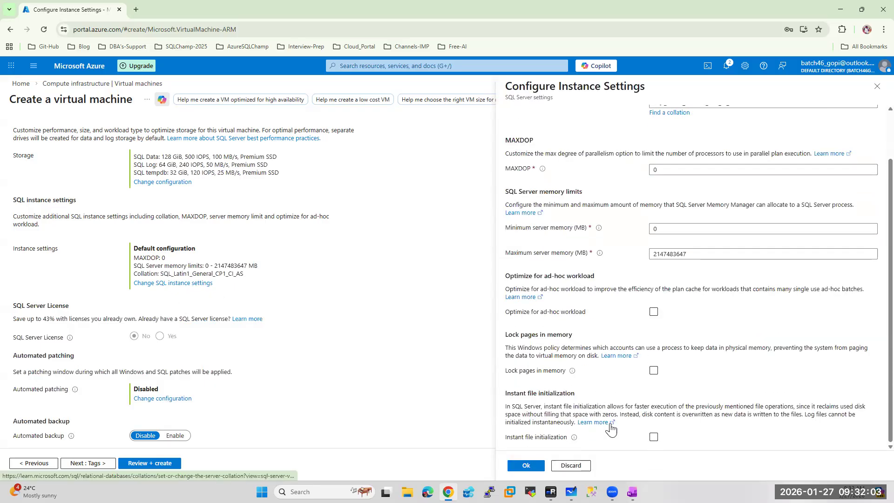
{"action": "left_click", "coordinate": [652, 437]}
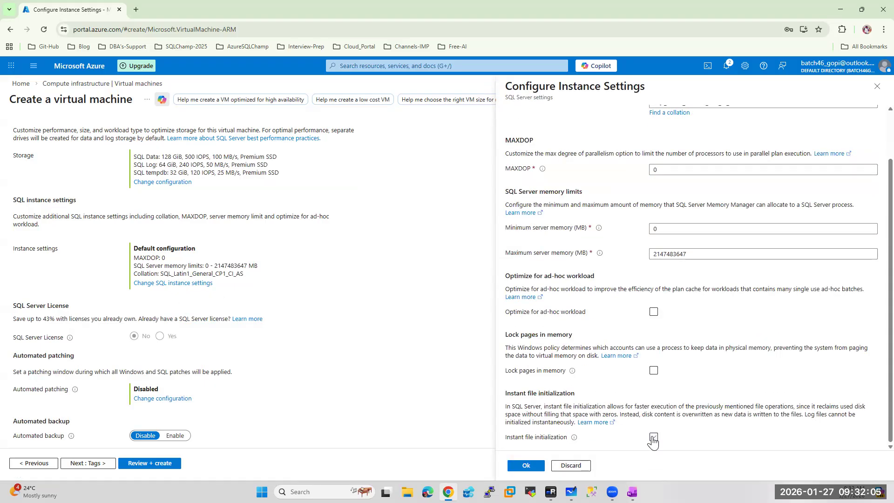
{"action": "left_click", "coordinate": [526, 465]}
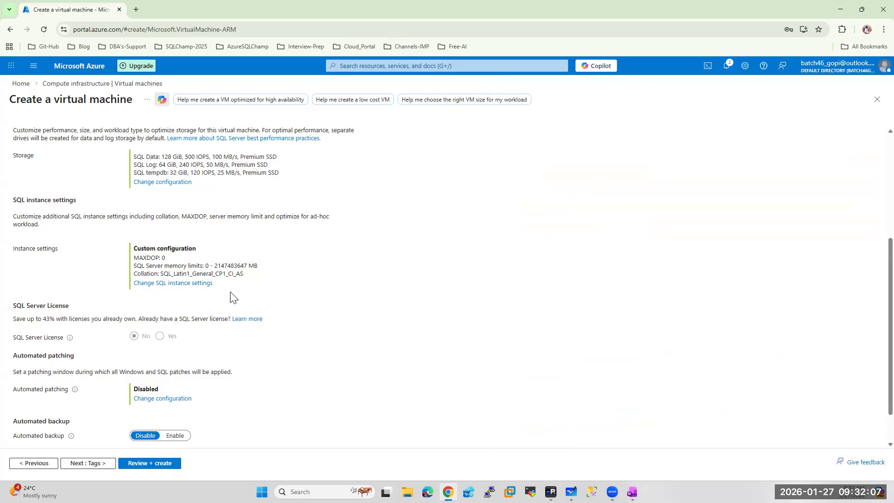
Move past Tags to Review + create for final validation
{"action": "scroll", "coordinate": [231, 296], "scroll_direction": "down", "scroll_amount": 1}
{"action": "left_click", "coordinate": [88, 463]}
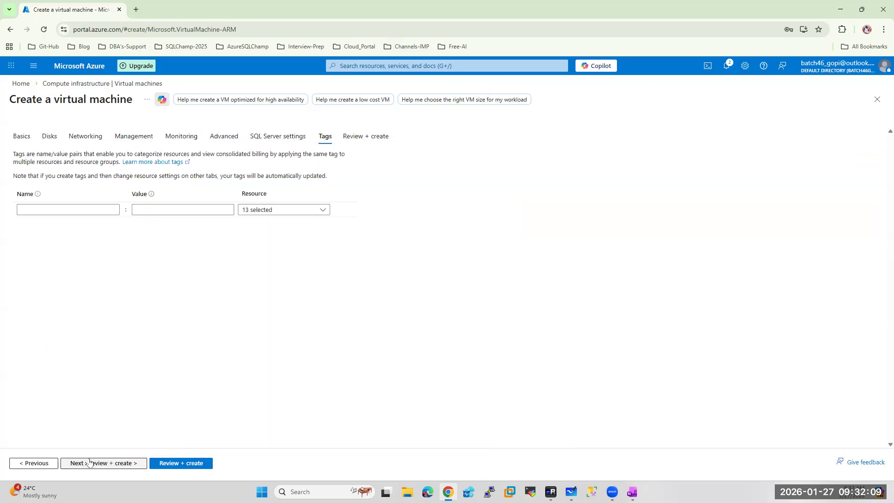
{"action": "left_click", "coordinate": [199, 465]}
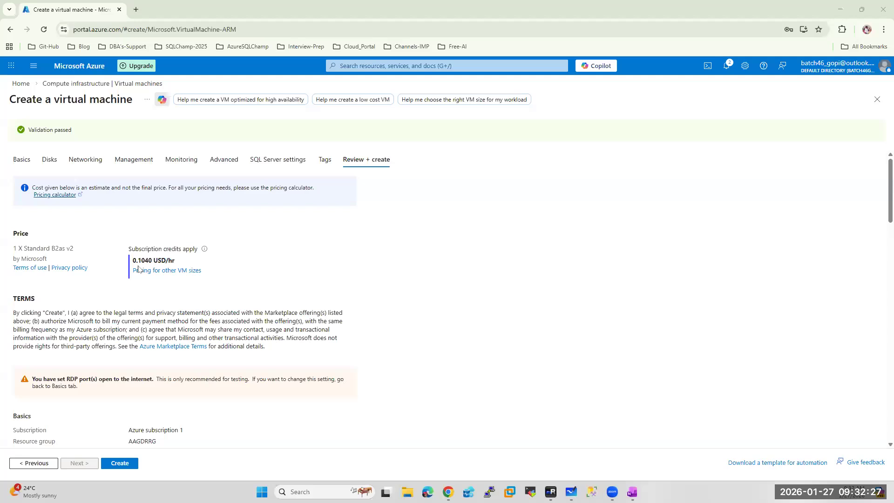
Create the HOESQLDR175 VM, then go back to the Virtual machines list
{"action": "left_click", "coordinate": [123, 466]}
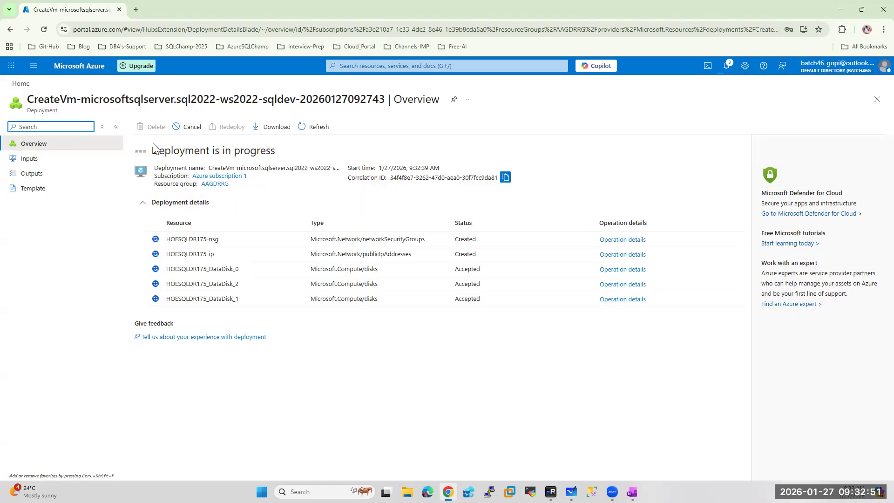
{"action": "key", "text": "alt+Left"}
{"action": "key", "text": "alt+space"}
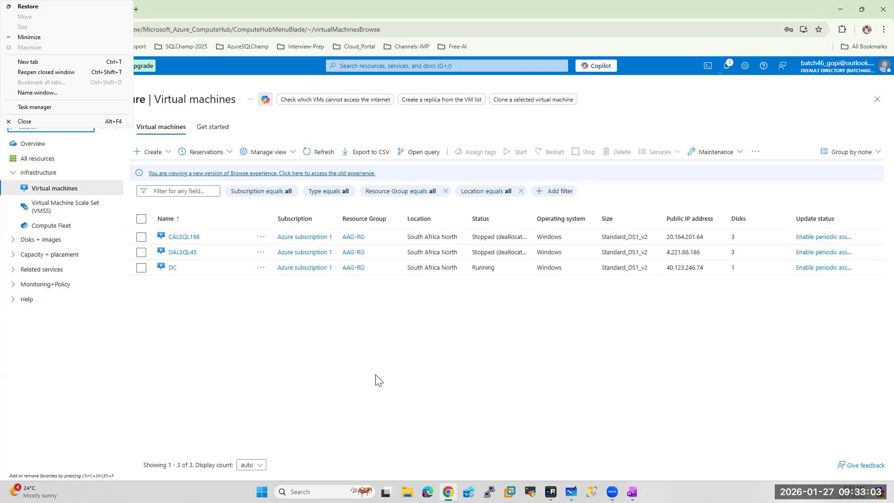
Copy the DC virtual machine's private IP address 10.2.1.4
{"action": "left_click", "coordinate": [173, 268]}
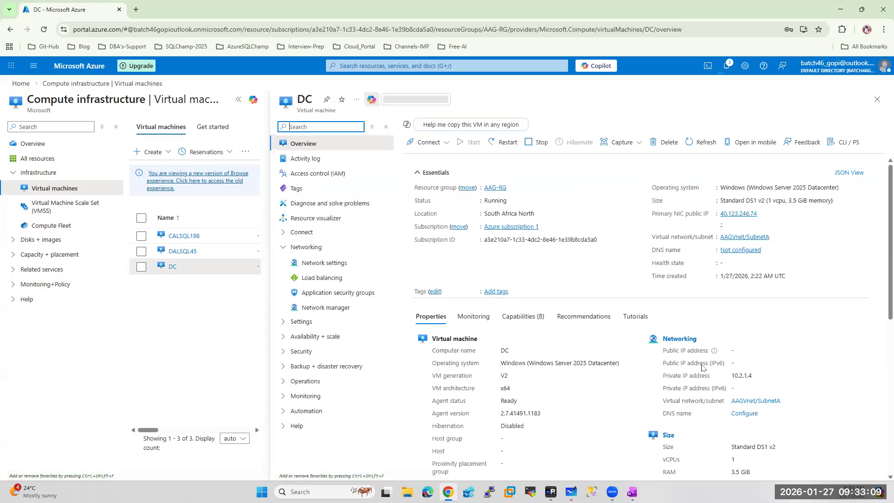
{"action": "left_click_drag", "start_coordinate": [731, 414], "coordinate": [755, 419]}
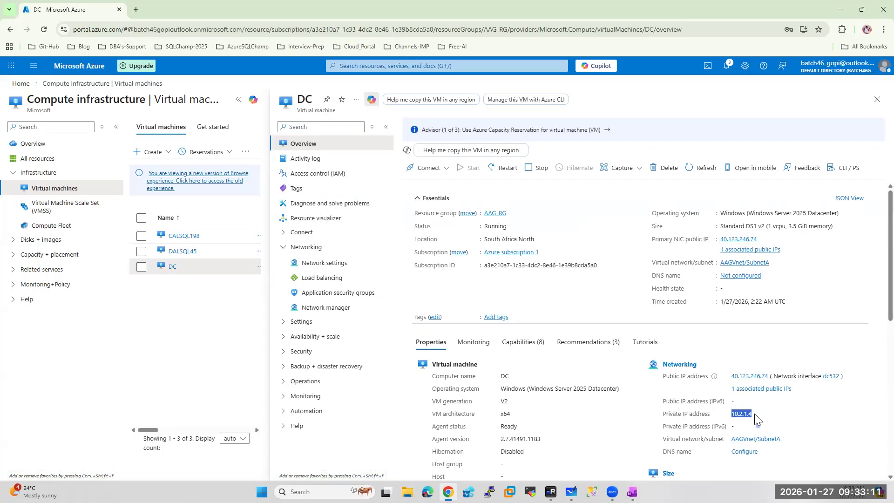
{"action": "left_click", "coordinate": [89, 68]}
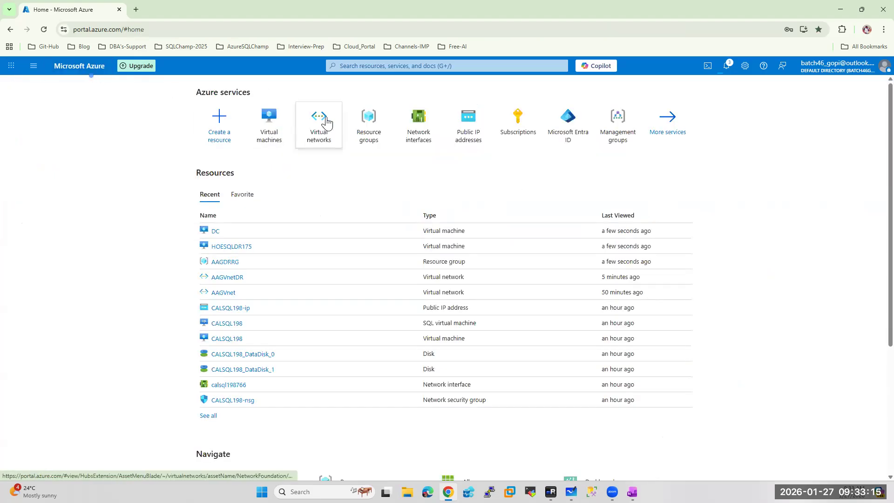
{"action": "left_click", "coordinate": [327, 120]}
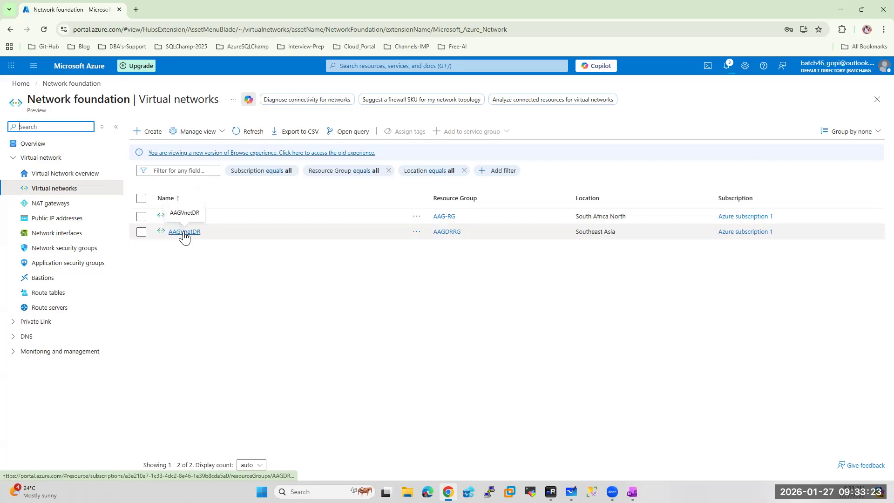
Set AAGVnetDR's DNS servers to Custom with 10.2.1.4, save, and confirm the change
{"action": "left_click", "coordinate": [185, 233]}
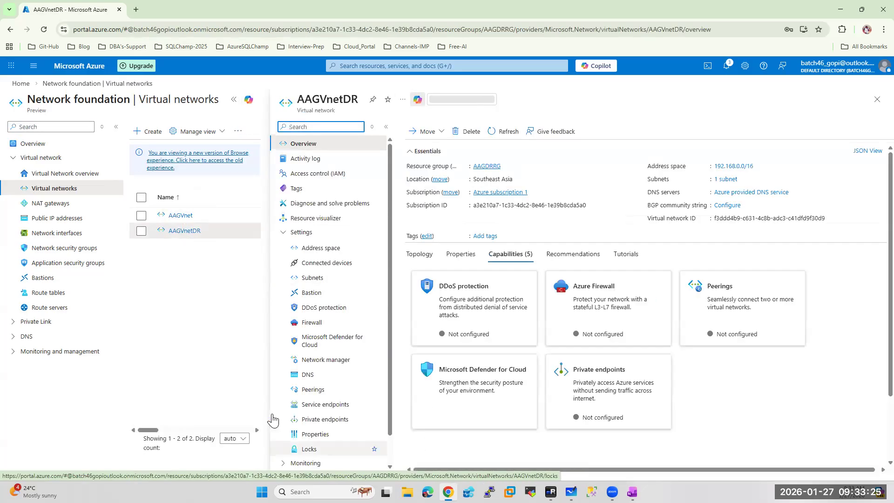
{"action": "left_click", "coordinate": [311, 374]}
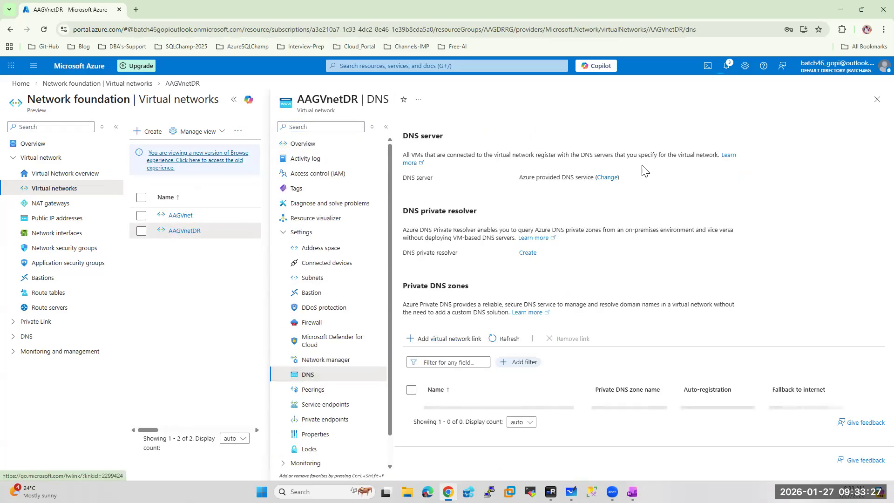
{"action": "left_click", "coordinate": [606, 178]}
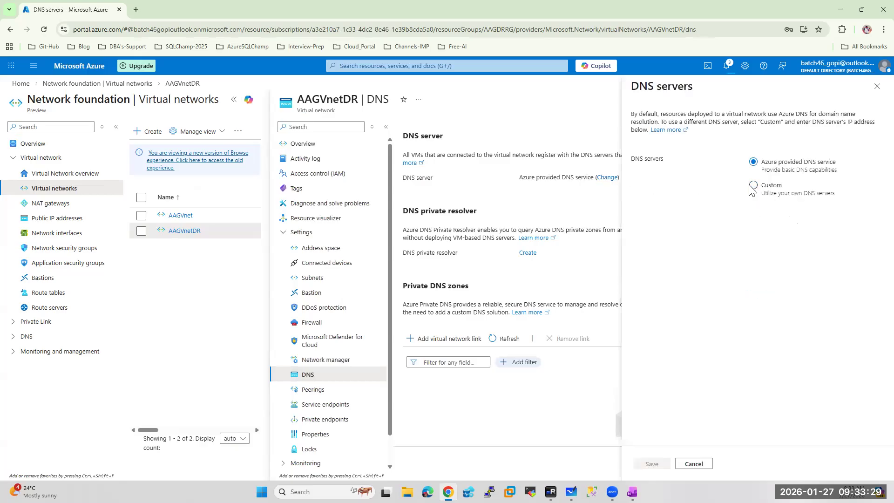
{"action": "left_click", "coordinate": [753, 186]}
{"action": "left_click", "coordinate": [645, 232]}
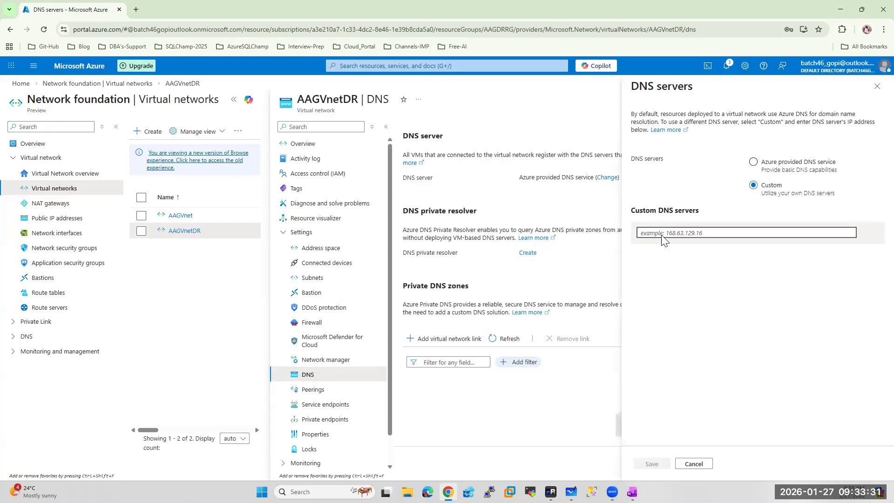
{"action": "type", "text": "10.2.1.4"}
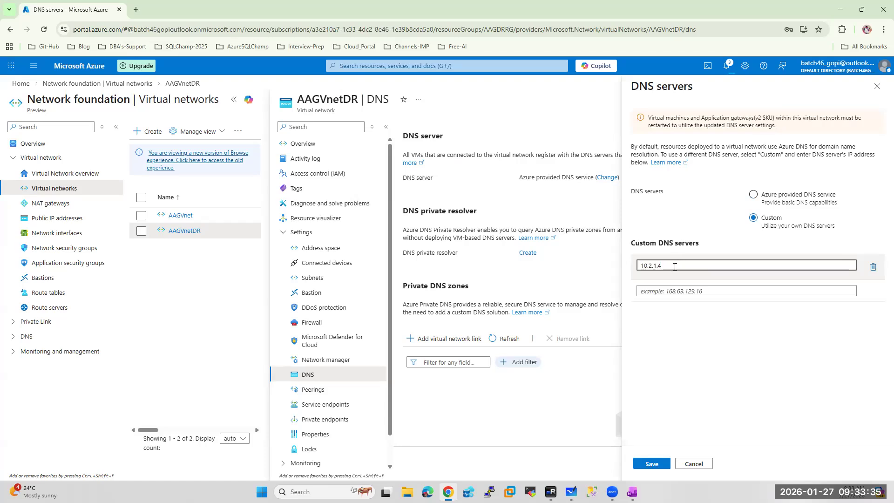
{"action": "left_click", "coordinate": [648, 462]}
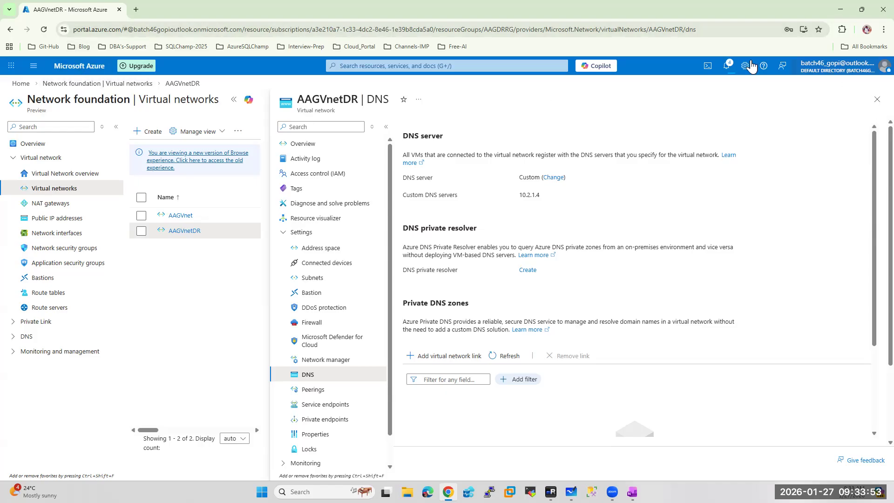
{"action": "left_click", "coordinate": [726, 66]}
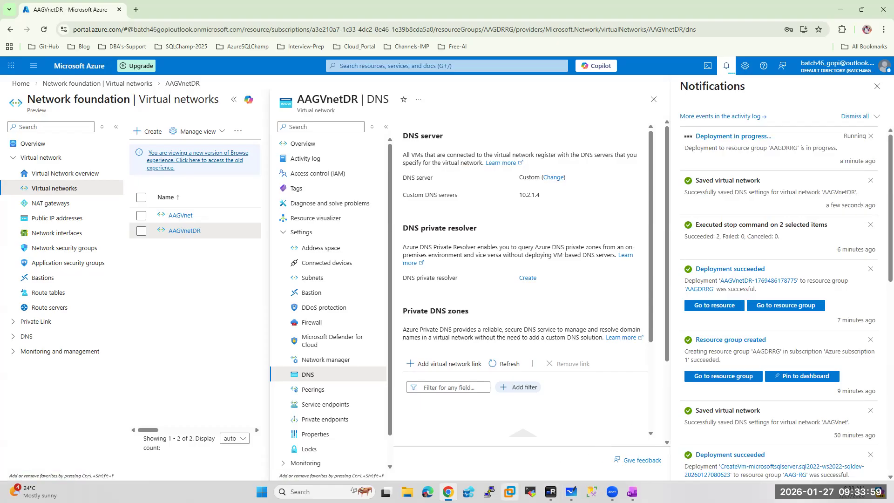
{"action": "left_click", "coordinate": [551, 492]}
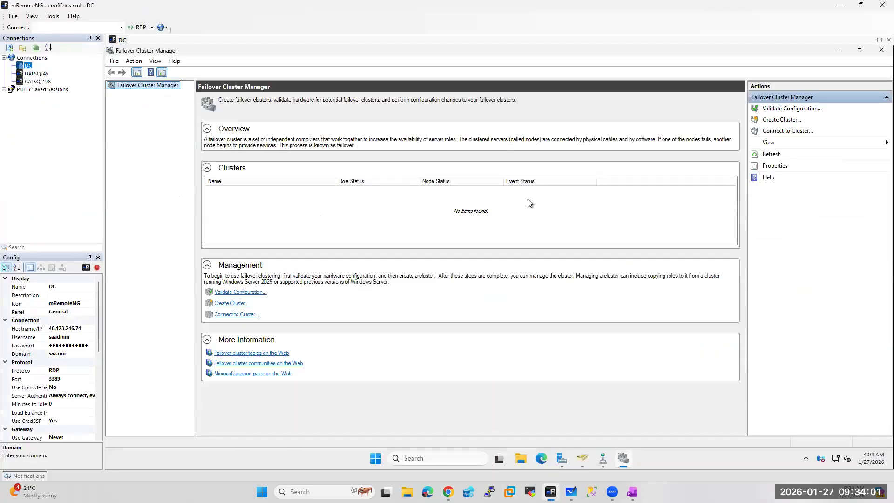
Create a new user under Managed Service Accounts named for the HOESQLDR175 SQL service, reusing it as logon name
{"action": "left_click", "coordinate": [583, 461]}
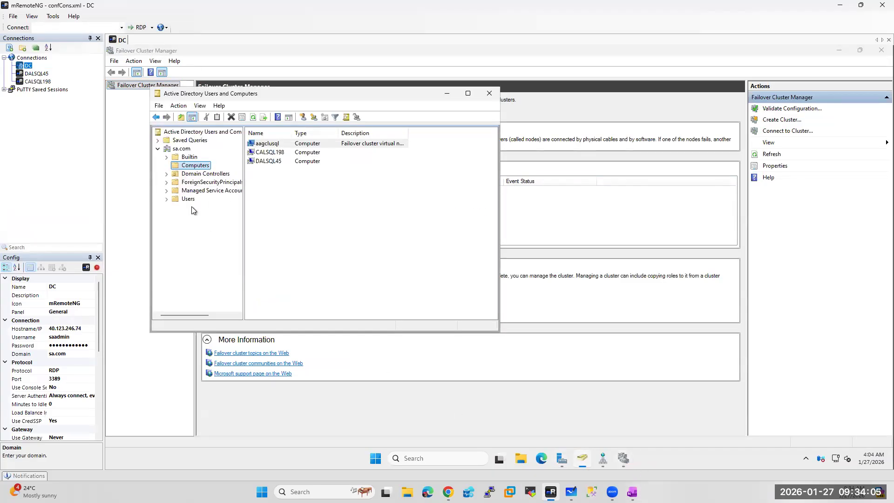
{"action": "right_click", "coordinate": [192, 192]}
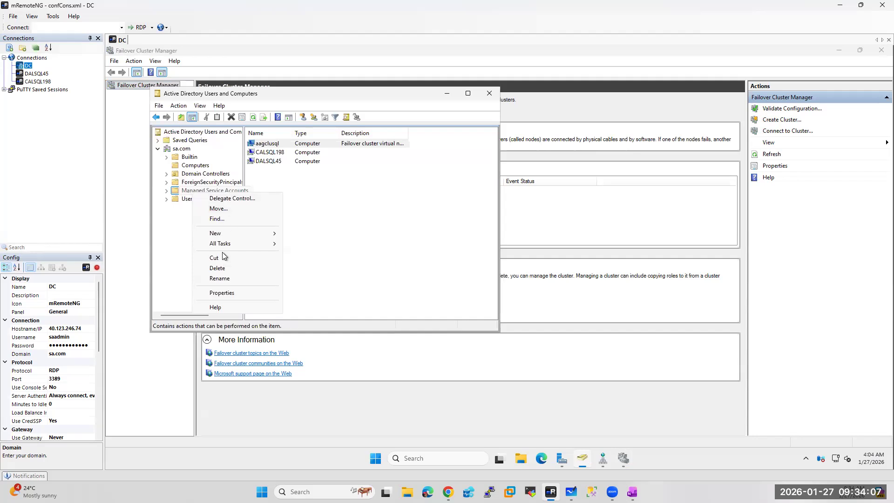
{"action": "mouse_move", "coordinate": [228, 233]}
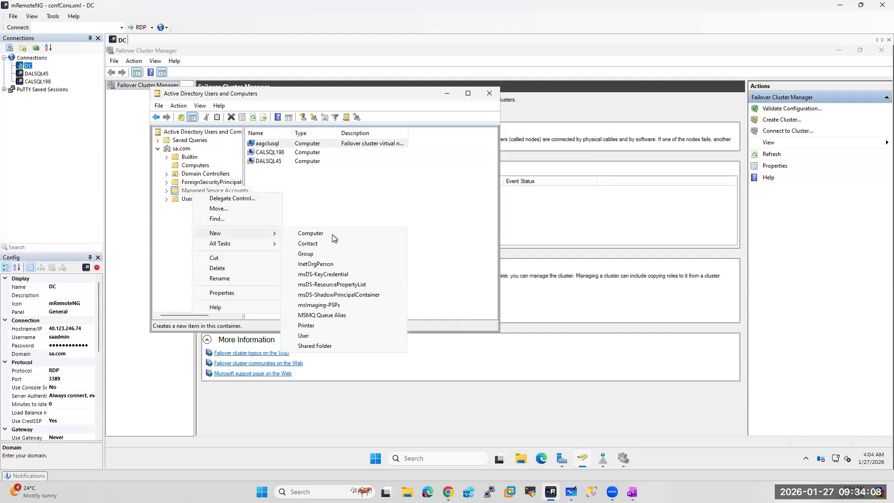
{"action": "left_click", "coordinate": [311, 334]}
{"action": "type", "text": "hoe"}
{"action": "key", "text": "BackSpace"}
{"action": "key", "text": "BackSpace"}
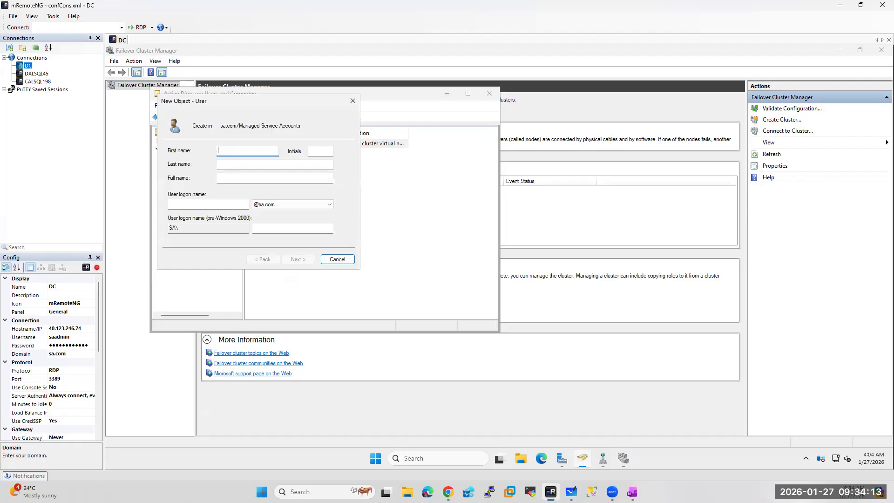
{"action": "type", "text": "xssqlhoesqldr175"}
{"action": "double_click", "coordinate": [246, 151]}
{"action": "key", "text": "ctrl+c"}
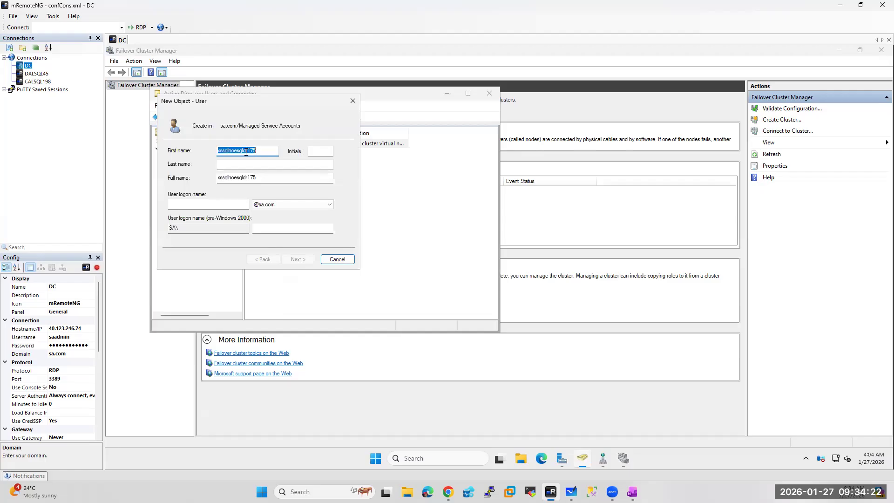
{"action": "left_click", "coordinate": [186, 205]}
{"action": "key", "text": "ctrl+v"}
Set and confirm the account password, mark it never to expire, and finish creating the user
{"action": "left_click", "coordinate": [299, 262]}
{"action": "left_click", "coordinate": [170, 204]}
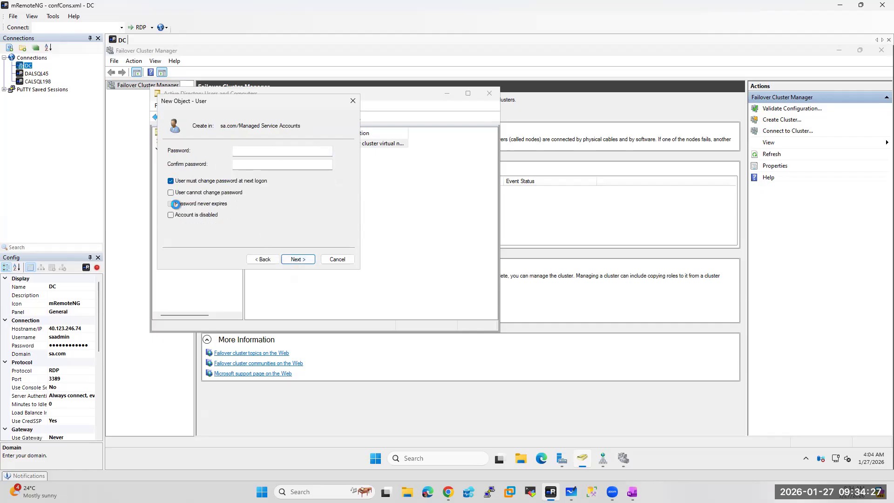
{"action": "left_click", "coordinate": [573, 288]}
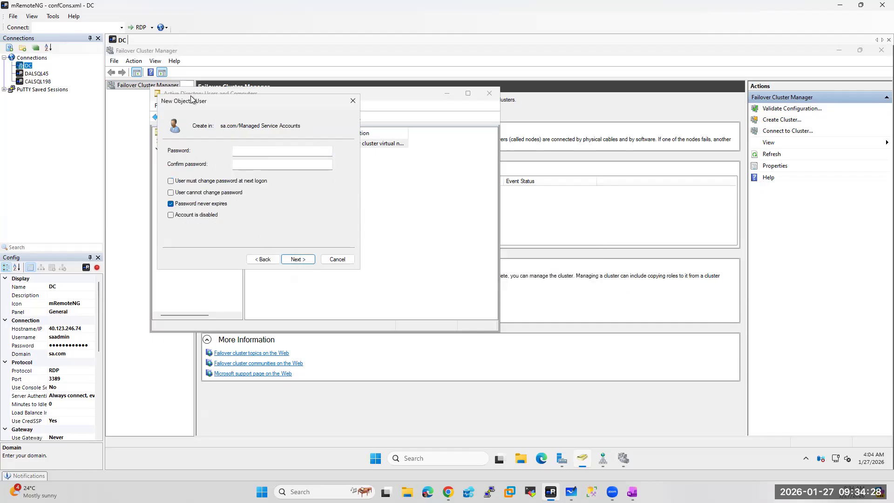
{"action": "left_click", "coordinate": [251, 153]}
{"action": "type", "text": "••••••••"}
{"action": "key", "text": "Tab"}
{"action": "type", "text": "••••••••••••"}
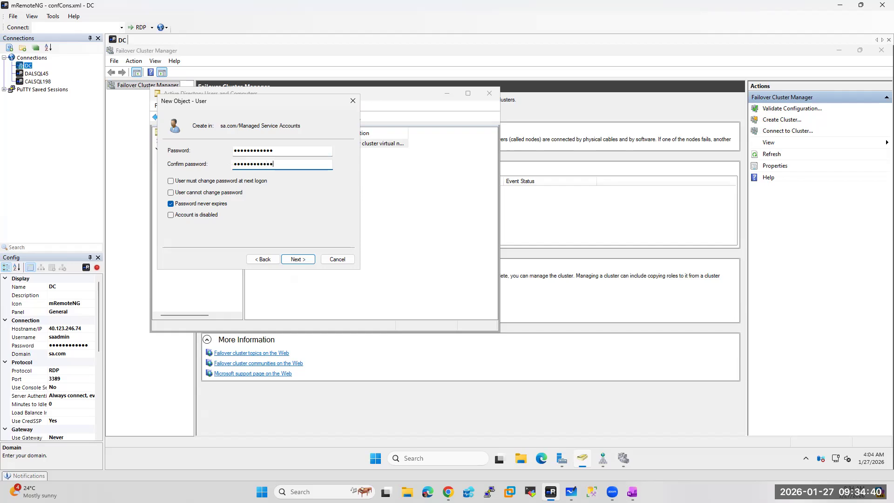
{"action": "left_click", "coordinate": [306, 258]}
{"action": "left_click", "coordinate": [298, 259]}
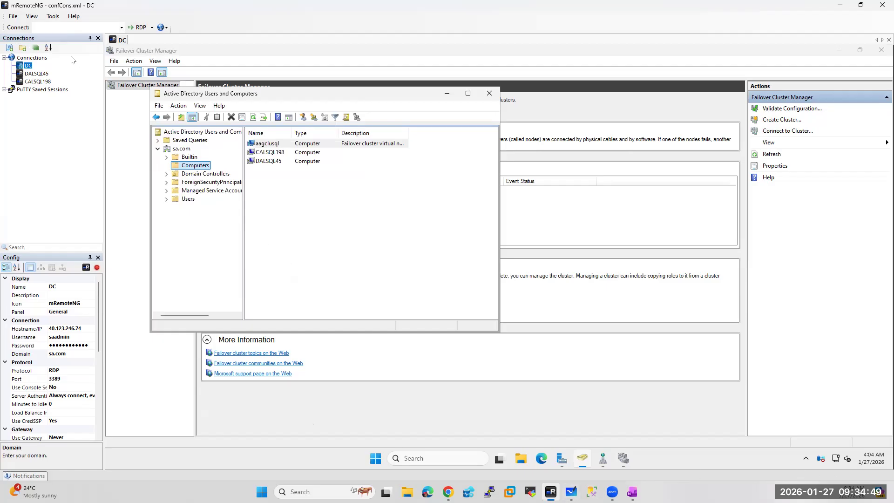
Add a new mRemoteNG connection named HOESQLDR175
{"action": "right_click", "coordinate": [34, 58]}
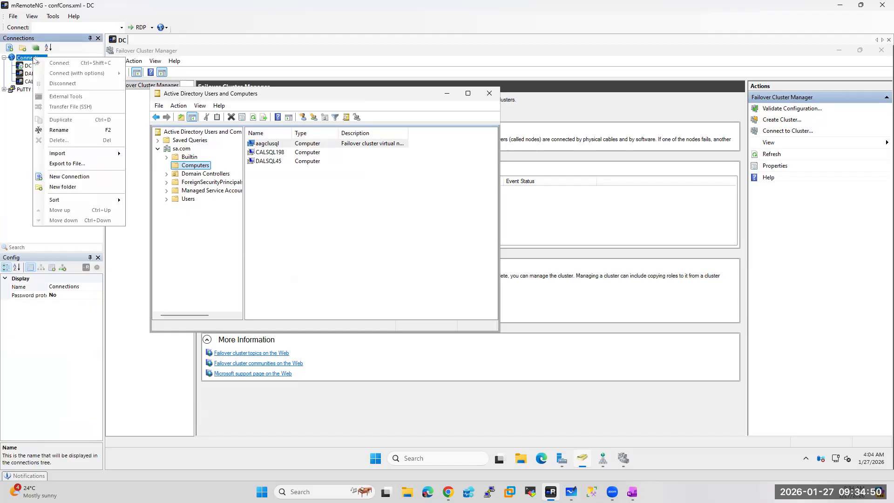
{"action": "left_click", "coordinate": [70, 176]}
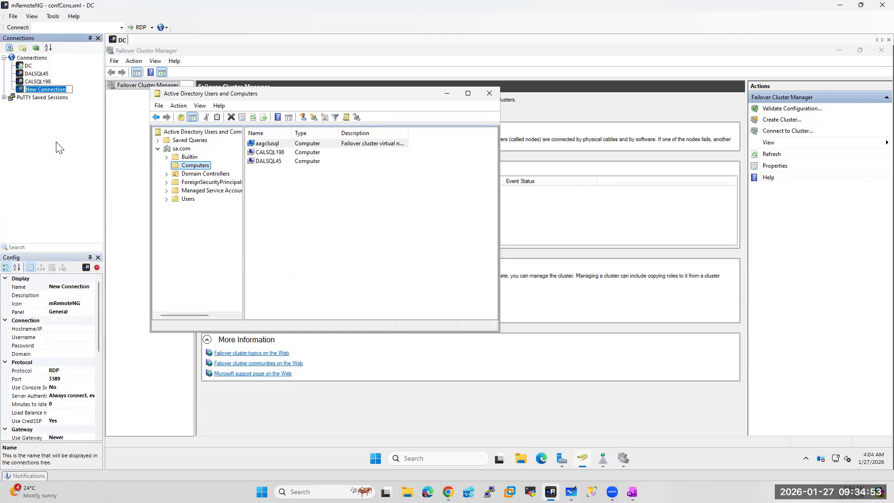
{"action": "left_click", "coordinate": [78, 286]}
{"action": "left_click", "coordinate": [78, 287]}
{"action": "type", "text": "HOE"}
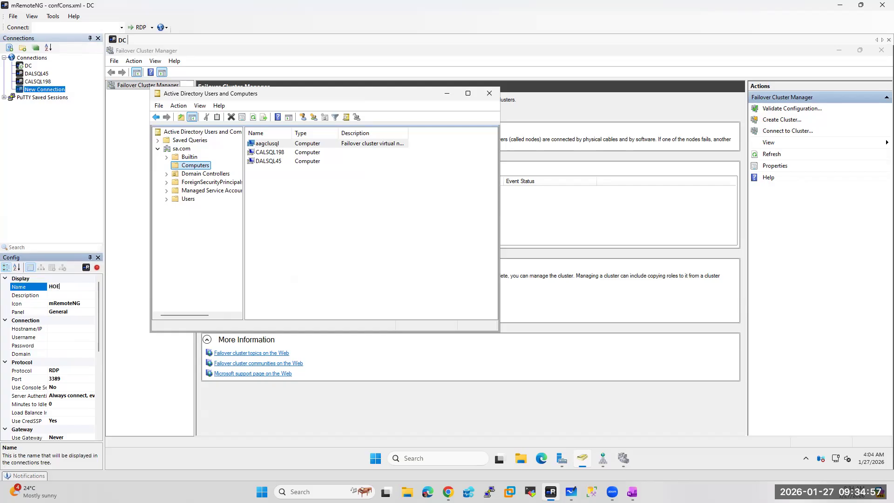
{"action": "type", "text": "SQLDR175"}
Copy HOESQLDR175's public IP 4.193.250.208 from the Azure virtual machines list
{"action": "left_click", "coordinate": [448, 492]}
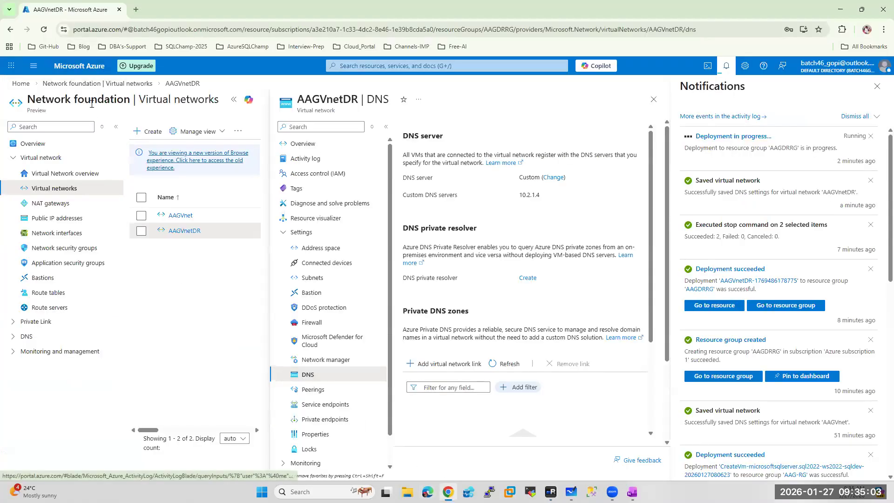
{"action": "left_click", "coordinate": [80, 65]}
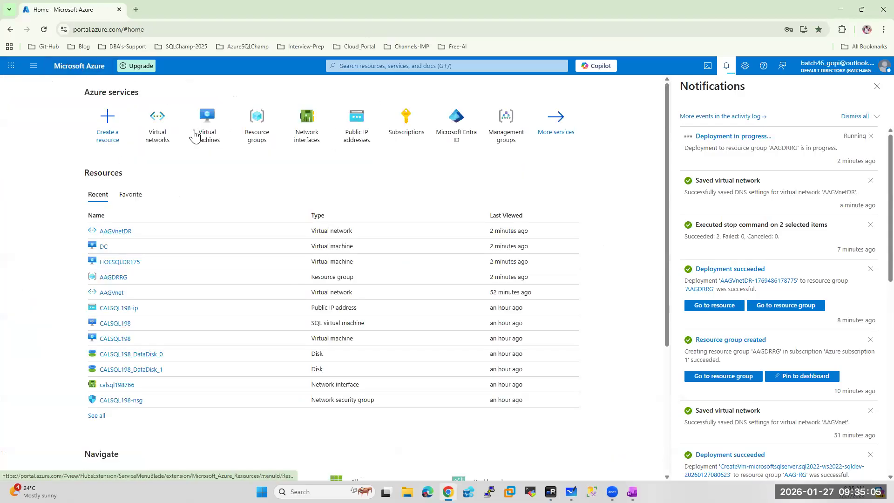
{"action": "left_click", "coordinate": [190, 116]}
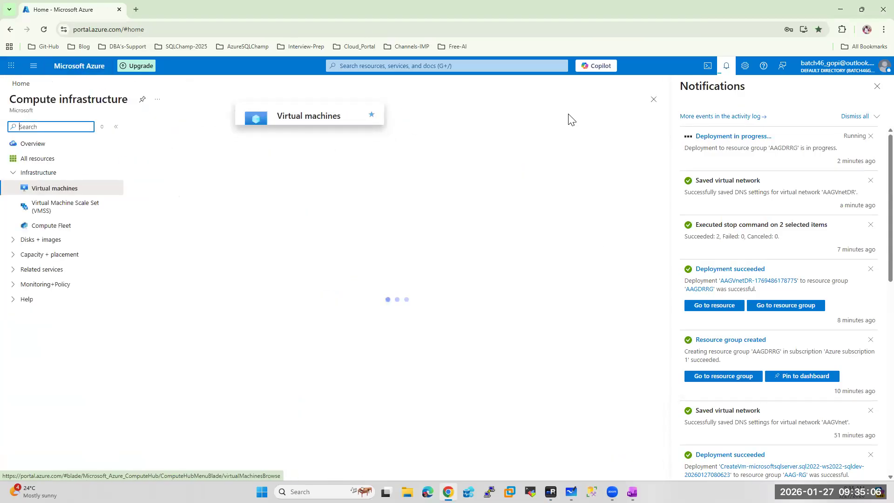
{"action": "left_click", "coordinate": [878, 86]}
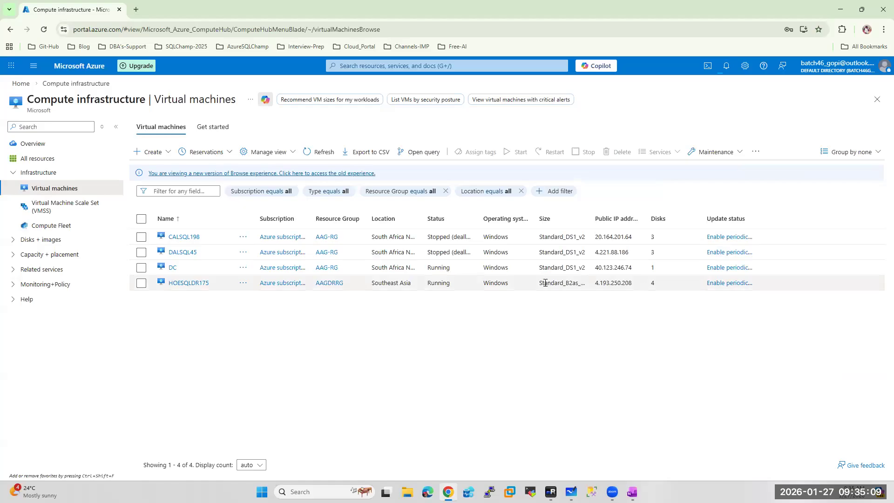
{"action": "left_click_drag", "start_coordinate": [596, 282], "coordinate": [633, 282]}
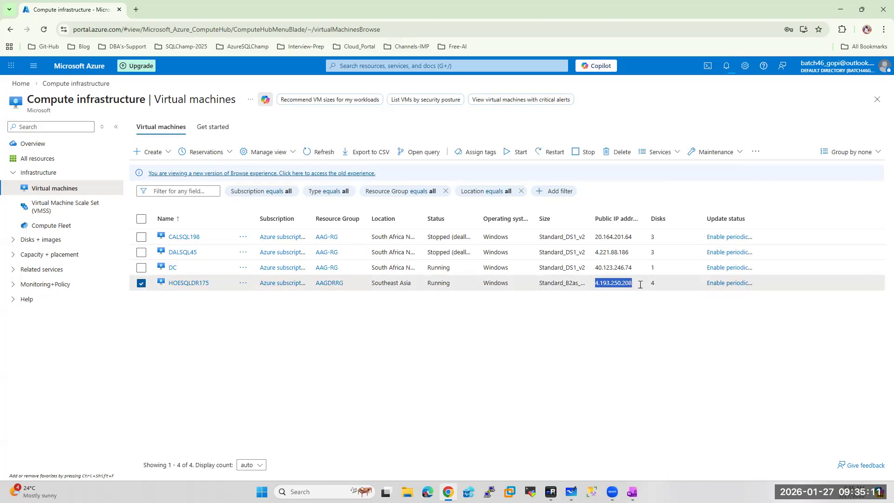
{"action": "key", "text": "ctrl+c"}
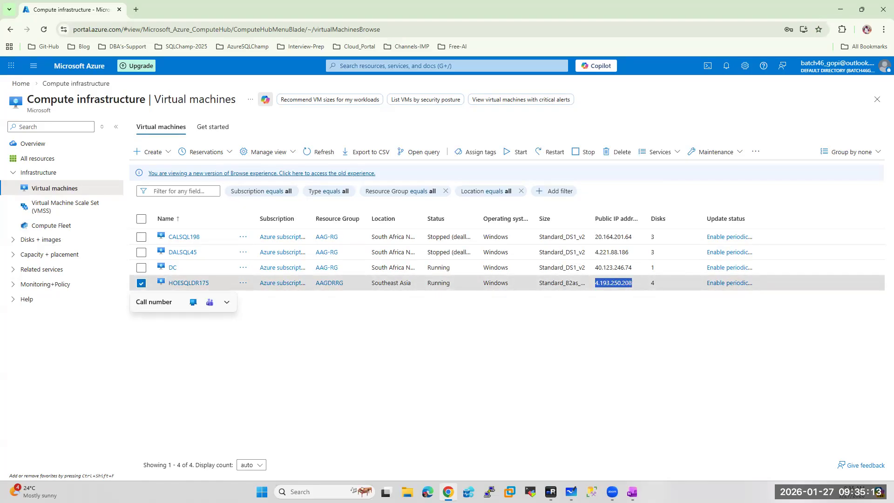
Set the connection's host to 4.193.250.208 with username saadmin and the admin password
{"action": "left_click", "coordinate": [551, 492]}
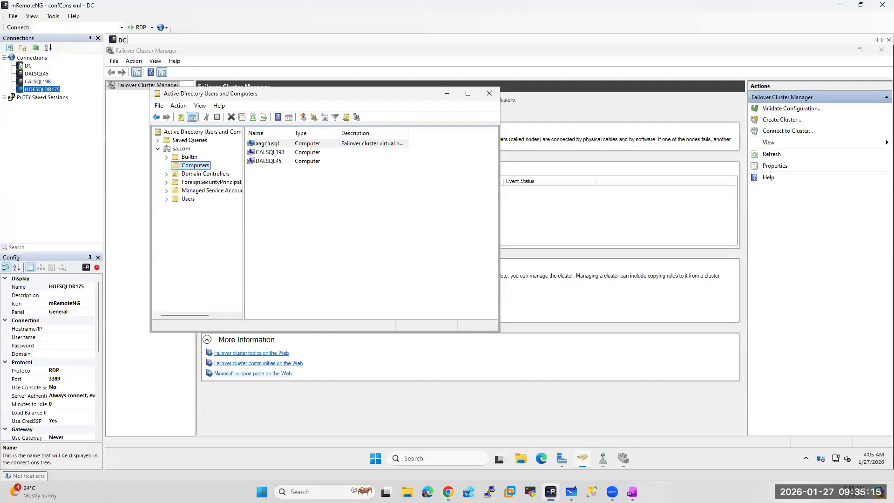
{"action": "left_click", "coordinate": [63, 337]}
{"action": "left_click", "coordinate": [63, 329]}
{"action": "key", "text": "ctrl+v"}
{"action": "left_click", "coordinate": [60, 337]}
{"action": "type", "text": "saadmin"}
{"action": "left_click", "coordinate": [63, 344]}
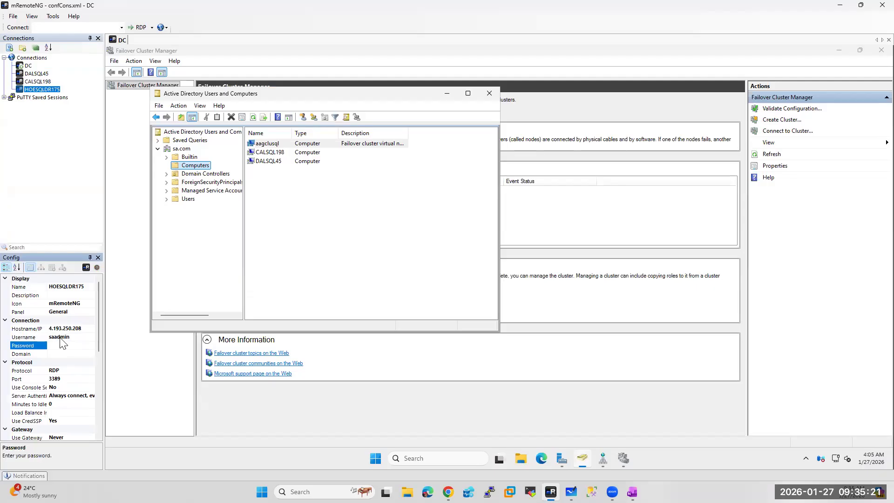
{"action": "left_click", "coordinate": [58, 346]}
{"action": "type", "text": "••••••••"}
{"action": "key", "text": "Return"}
{"action": "left_click", "coordinate": [447, 93]}
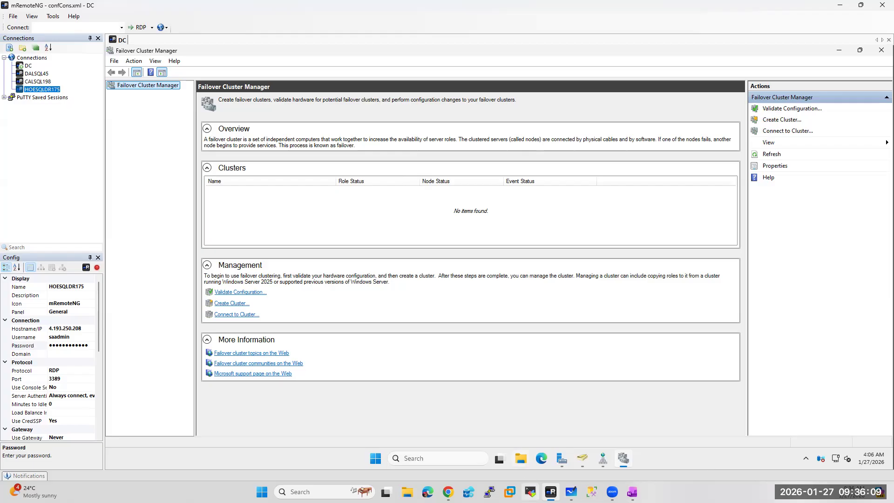
{"action": "left_click", "coordinate": [448, 492]}
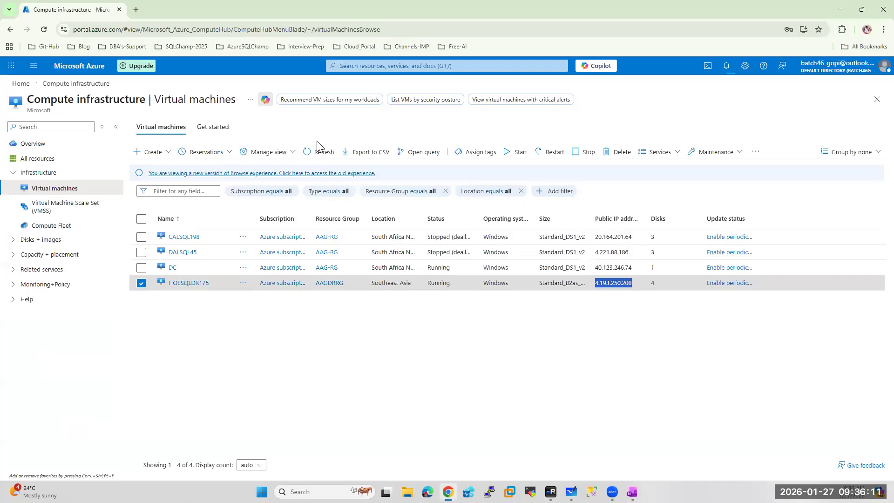
Refresh the VM list and check notifications showing the AAGDRRG deployment still in progress
{"action": "left_click", "coordinate": [313, 155]}
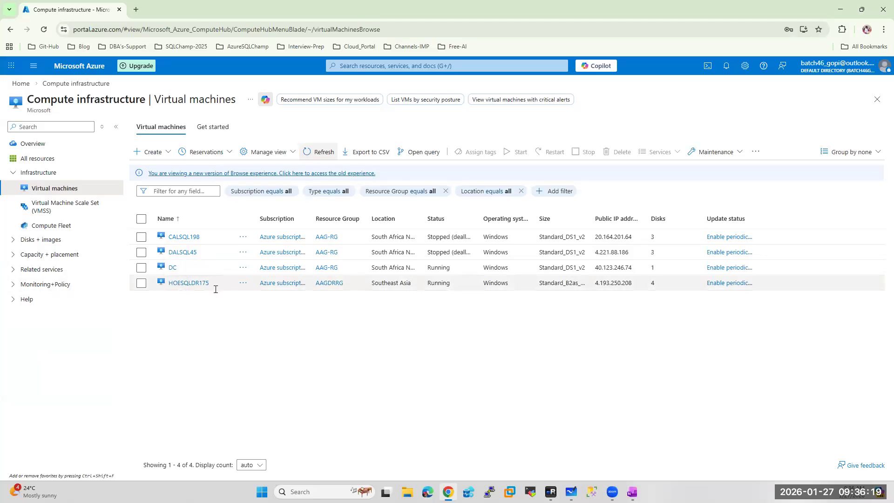
{"action": "left_click", "coordinate": [727, 66]}
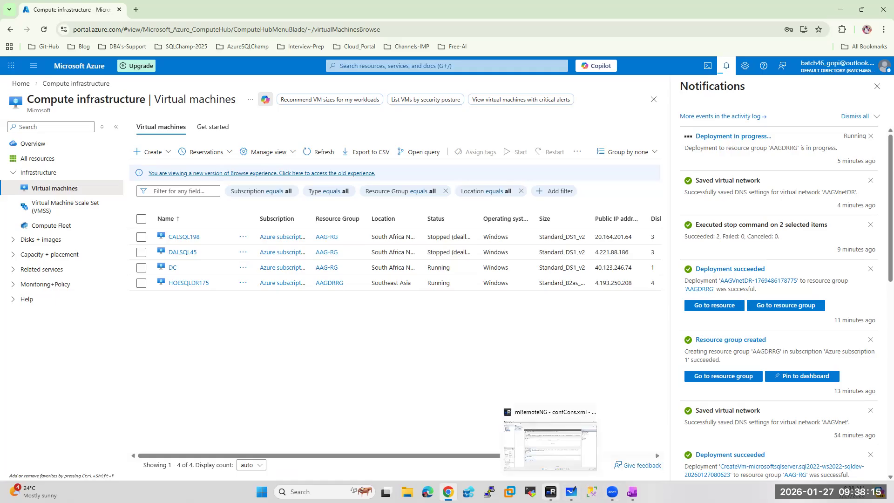
{"action": "left_click", "coordinate": [521, 454]}
Start the RDP session to HOESQLDR175, viewing the in-progress deployment's details while it connects
{"action": "left_click", "coordinate": [48, 91]}
{"action": "double_click", "coordinate": [48, 91]}
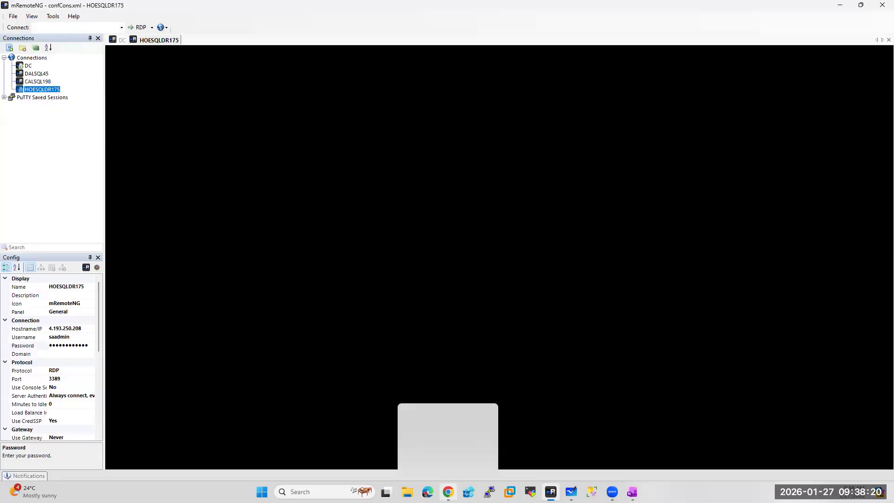
{"action": "left_click", "coordinate": [448, 491]}
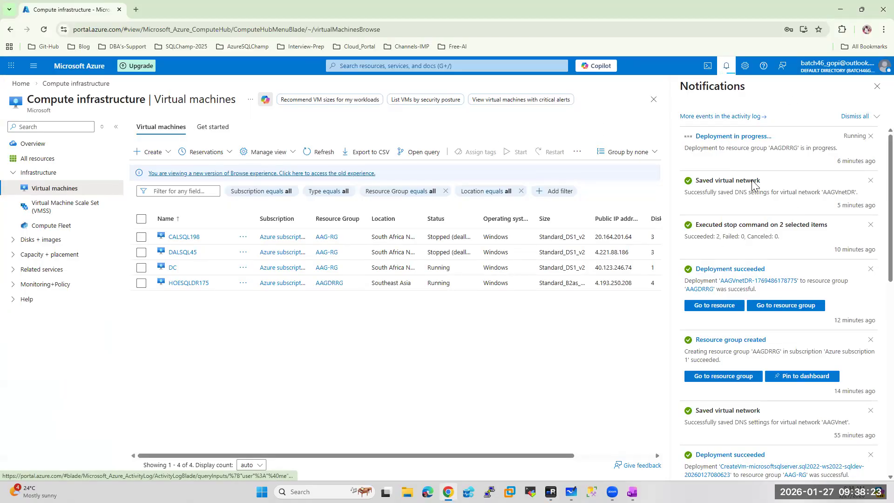
{"action": "left_click", "coordinate": [738, 140]}
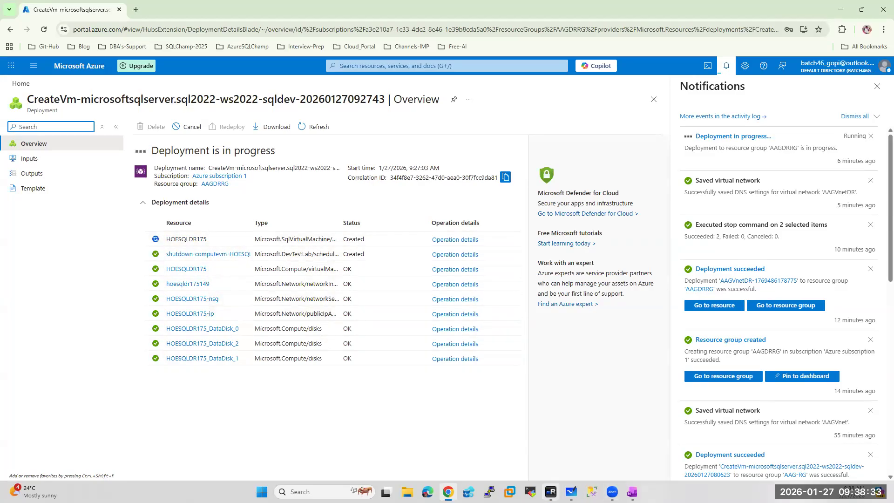
{"action": "left_click", "coordinate": [551, 491]}
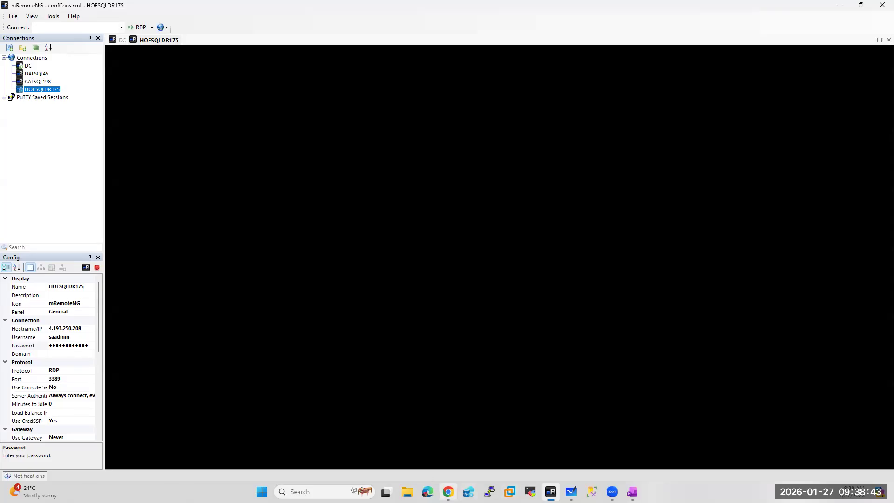
{"action": "left_click", "coordinate": [447, 491]}
{"action": "key", "text": "alt+Tab"}
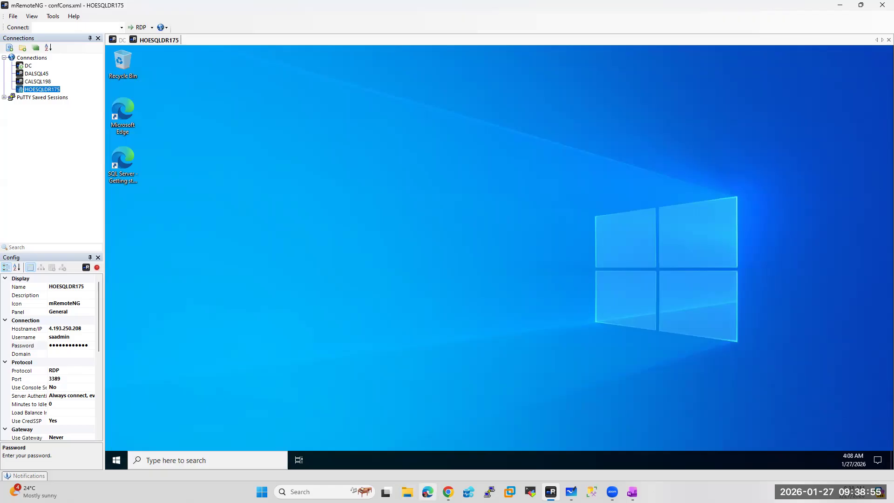
Launch Server Manager on HOESQLDR175 and dismiss the Admin Center prompt and inventory-data message
{"action": "left_click", "coordinate": [448, 491]}
{"action": "key", "text": "super"}
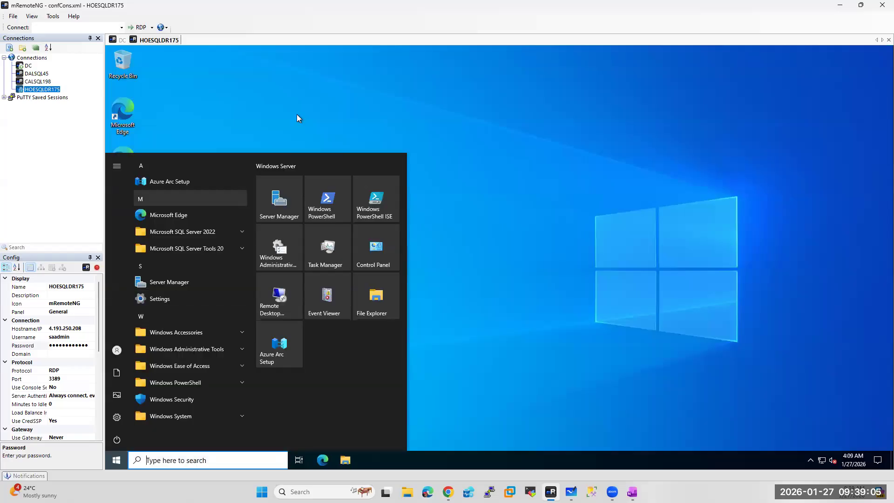
{"action": "left_click", "coordinate": [278, 206]}
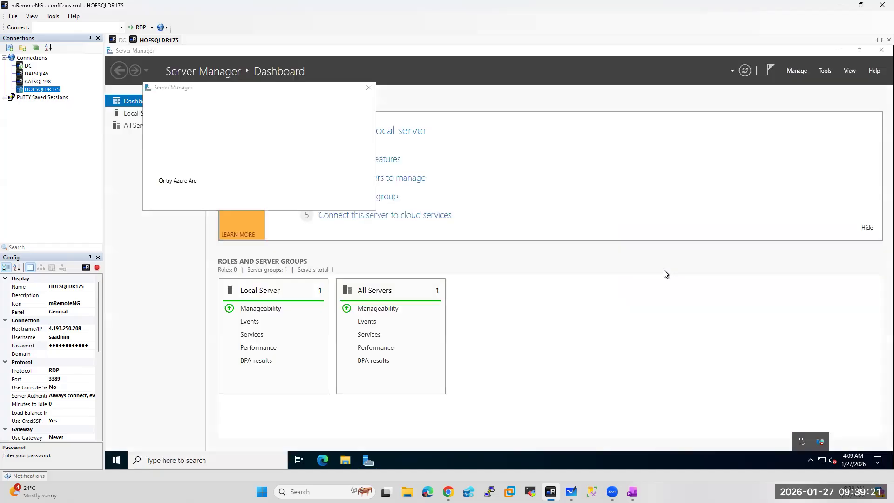
{"action": "left_click", "coordinate": [369, 85]}
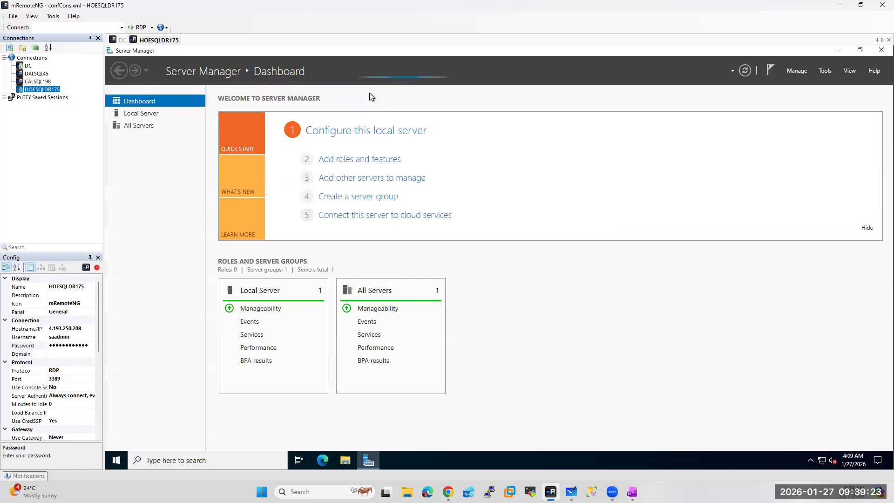
{"action": "left_click", "coordinate": [796, 74]}
{"action": "left_click", "coordinate": [801, 84]}
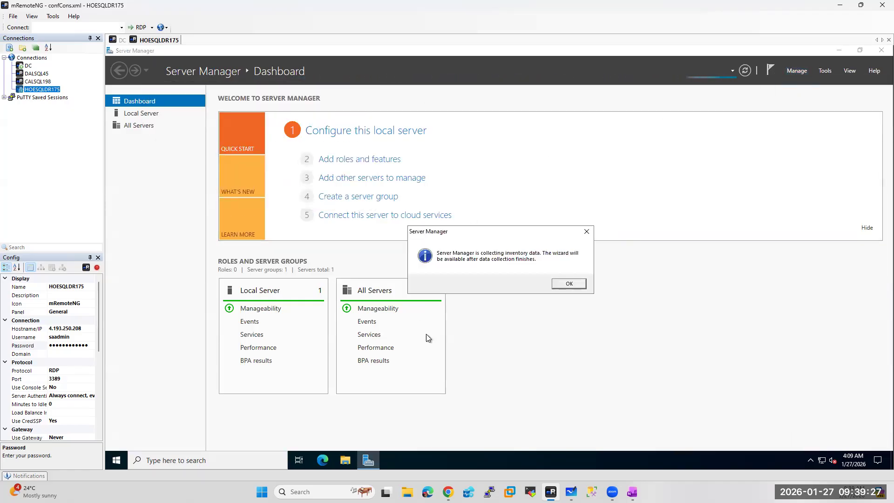
{"action": "left_click", "coordinate": [582, 284]}
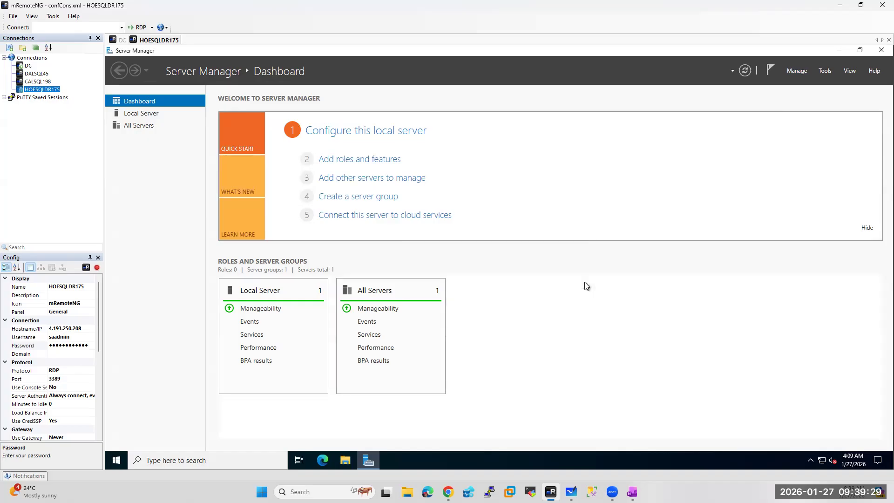
{"action": "left_click", "coordinate": [179, 461]}
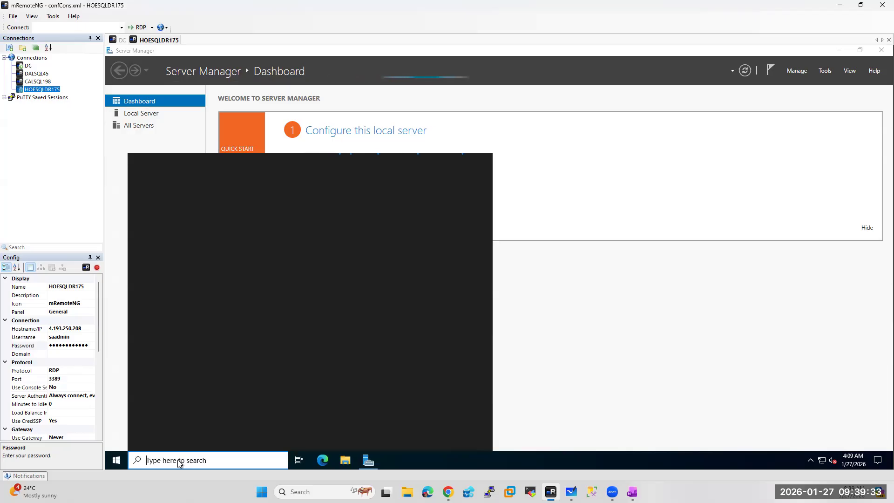
Turn off Windows Defender Firewall for private and public networks
{"action": "type", "text": "firewall"}
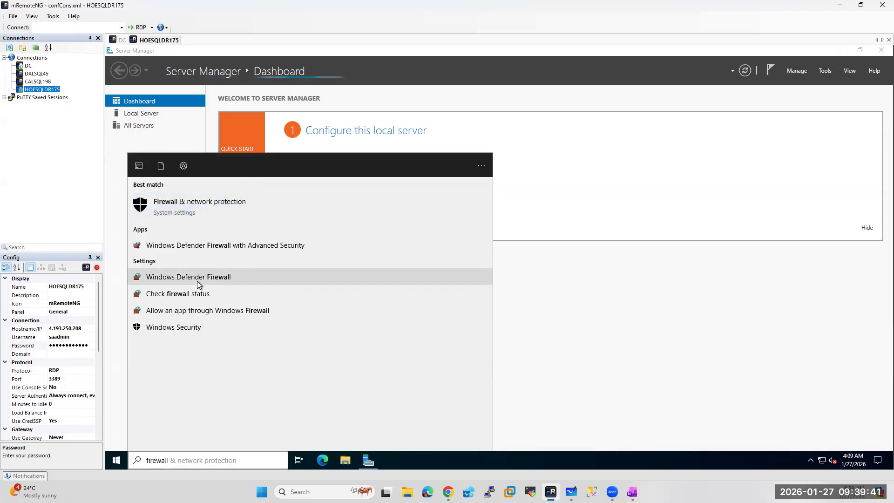
{"action": "left_click", "coordinate": [197, 279]}
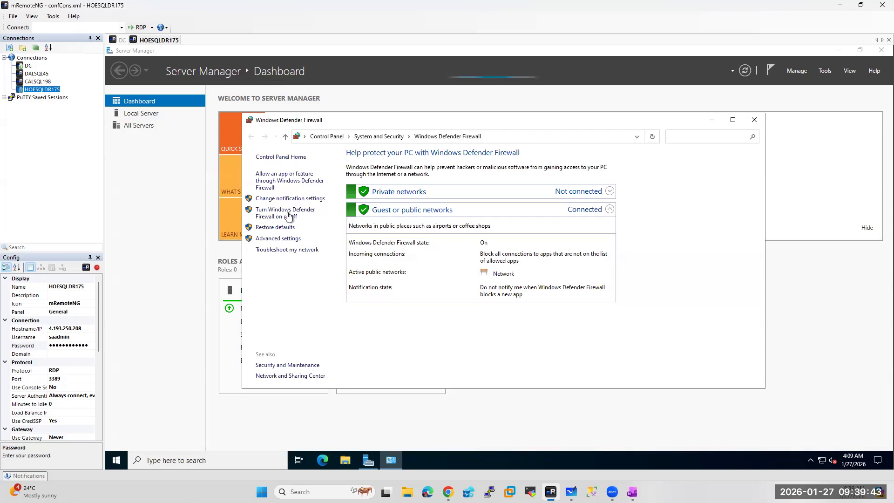
{"action": "left_click", "coordinate": [286, 213]}
{"action": "left_click", "coordinate": [399, 224]}
{"action": "left_click", "coordinate": [400, 280]}
{"action": "left_click", "coordinate": [582, 378]}
Create inbound rule SQL_Ports allowing TCP 1433,1434,5022,3343 on all profiles
{"action": "left_click", "coordinate": [279, 239]}
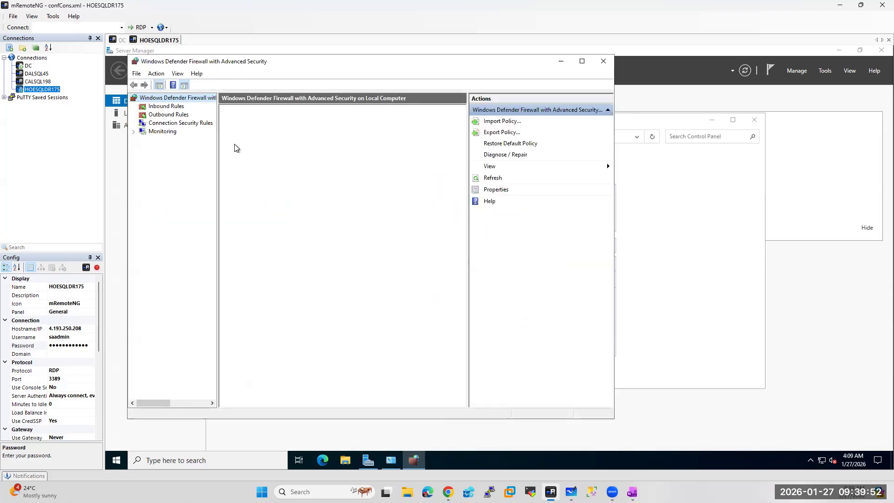
{"action": "left_click", "coordinate": [166, 107]}
{"action": "right_click", "coordinate": [183, 110]}
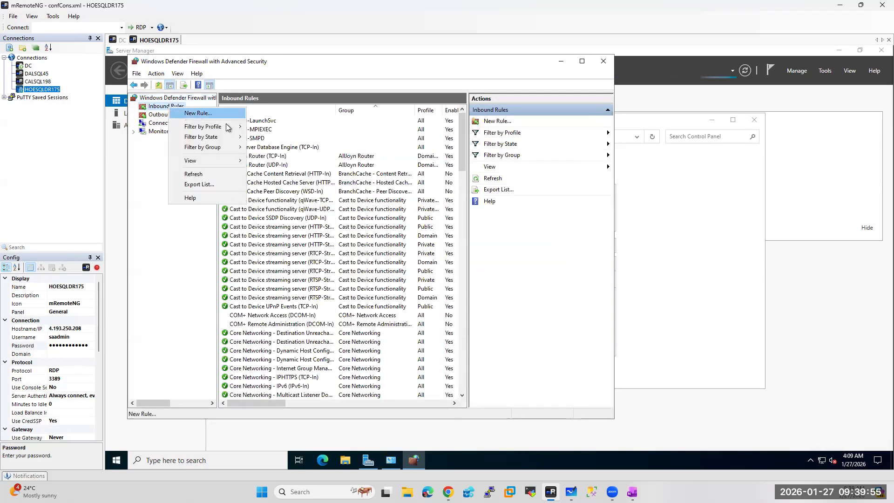
{"action": "left_click", "coordinate": [197, 113]}
{"action": "left_click", "coordinate": [278, 221]}
{"action": "left_click", "coordinate": [440, 375]}
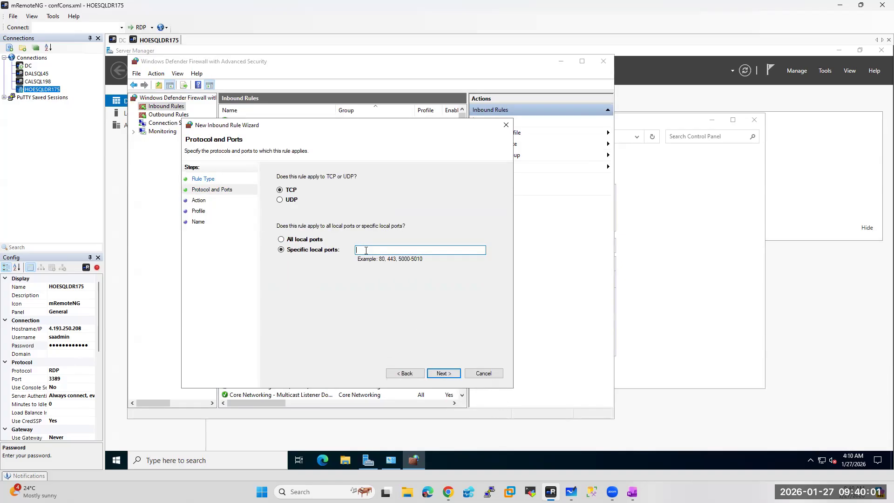
{"action": "type", "text": "1433,1434,5022,33"}
{"action": "double_click", "coordinate": [434, 373]}
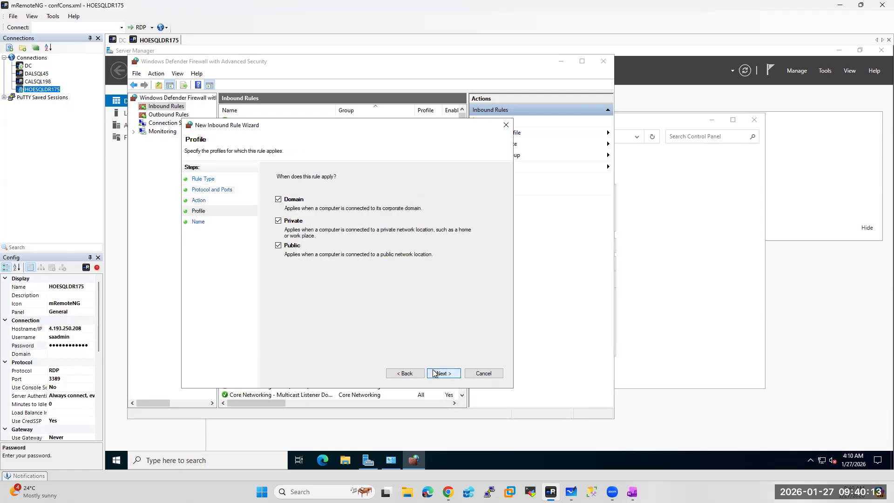
{"action": "left_click", "coordinate": [434, 373]}
{"action": "type", "text": "SQL_Ports"}
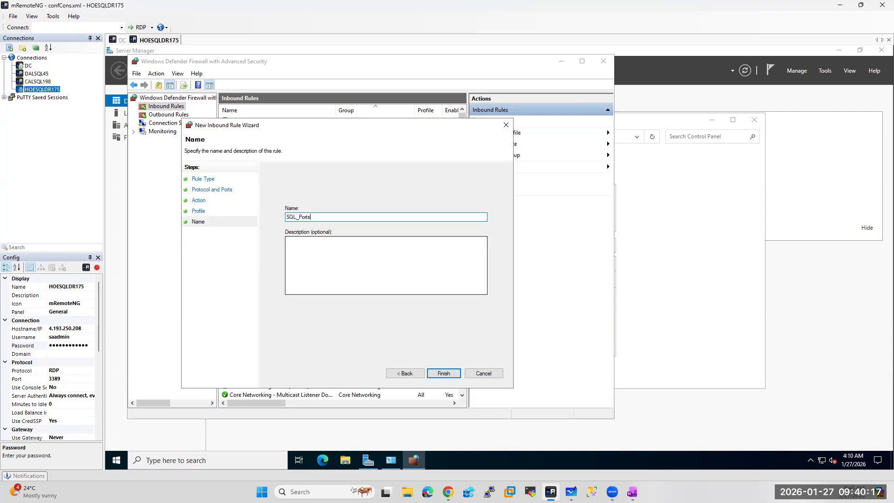
{"action": "left_click", "coordinate": [455, 373]}
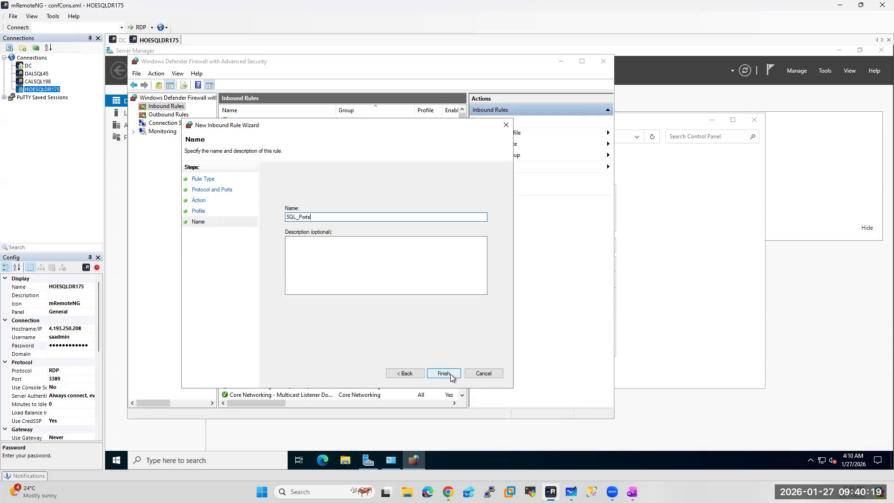
Install the Failover Clustering feature with its required management tools on HOESQLDR175
{"action": "left_click", "coordinate": [604, 61]}
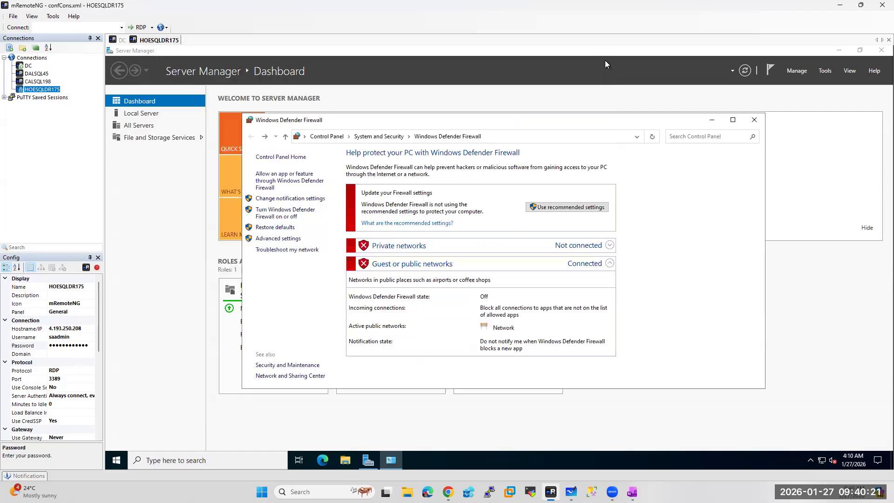
{"action": "left_click", "coordinate": [754, 119]}
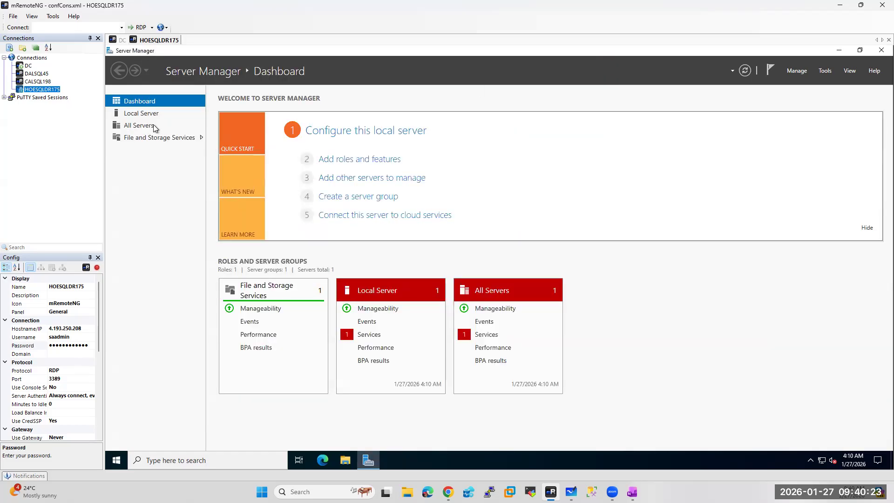
{"action": "left_click", "coordinate": [797, 70]}
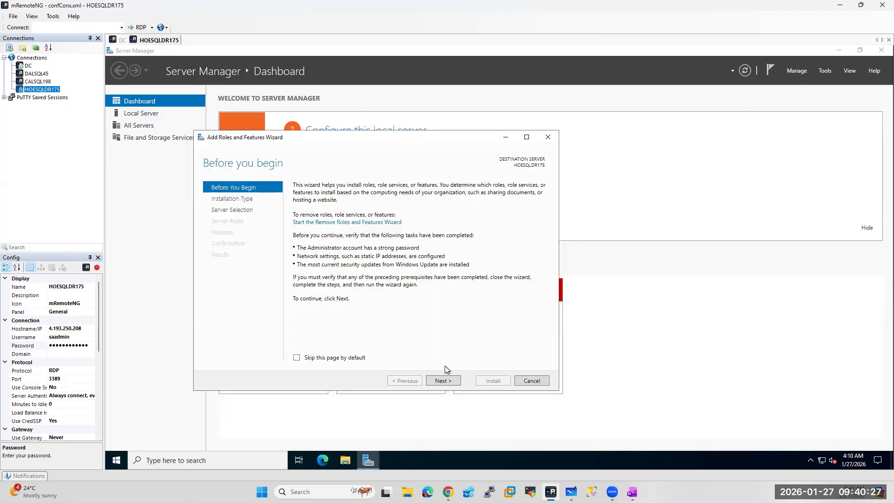
{"action": "left_click", "coordinate": [440, 381]}
{"action": "left_click", "coordinate": [440, 382]}
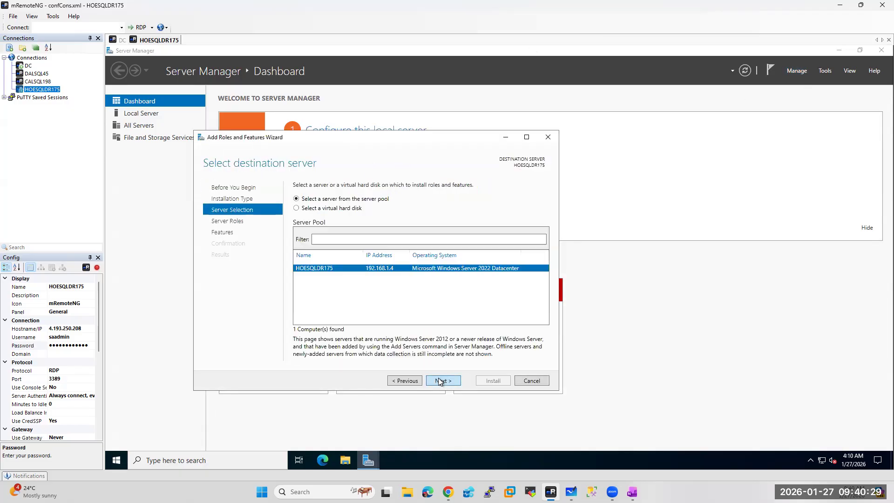
{"action": "left_click", "coordinate": [440, 381]}
{"action": "left_click", "coordinate": [440, 381]}
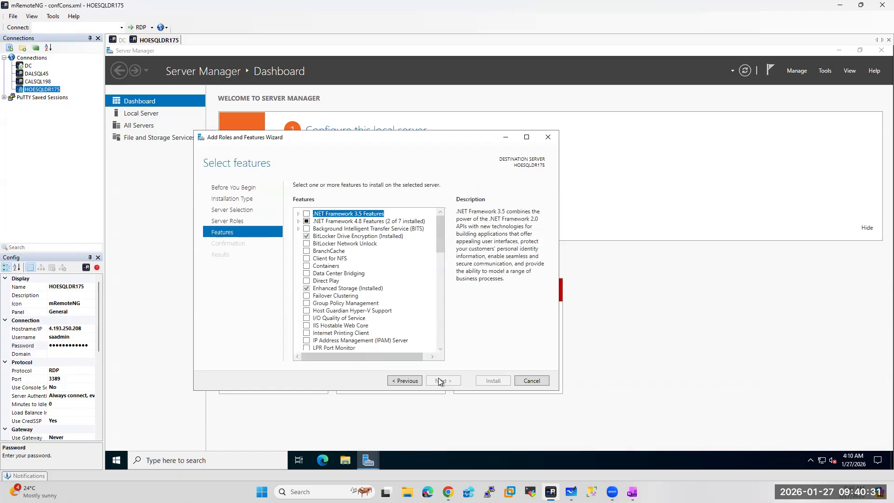
{"action": "left_click", "coordinate": [306, 297]}
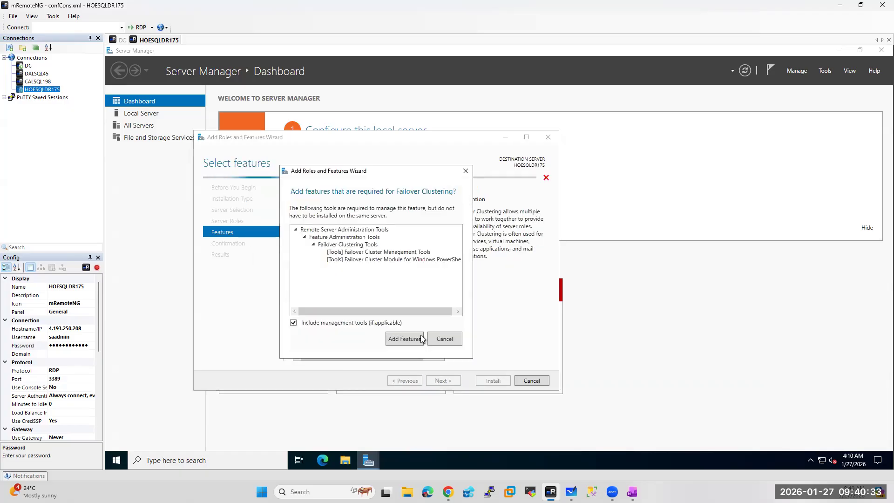
{"action": "left_click", "coordinate": [414, 340]}
{"action": "left_click", "coordinate": [447, 381]}
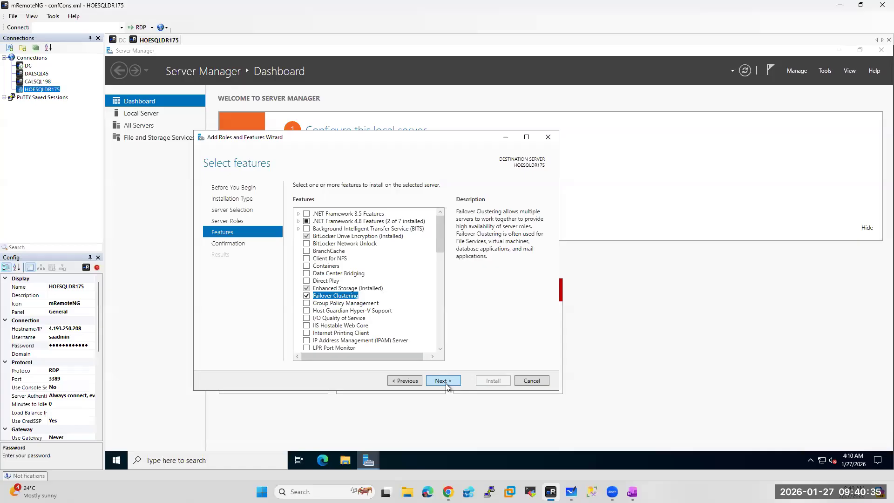
{"action": "left_click", "coordinate": [492, 380]}
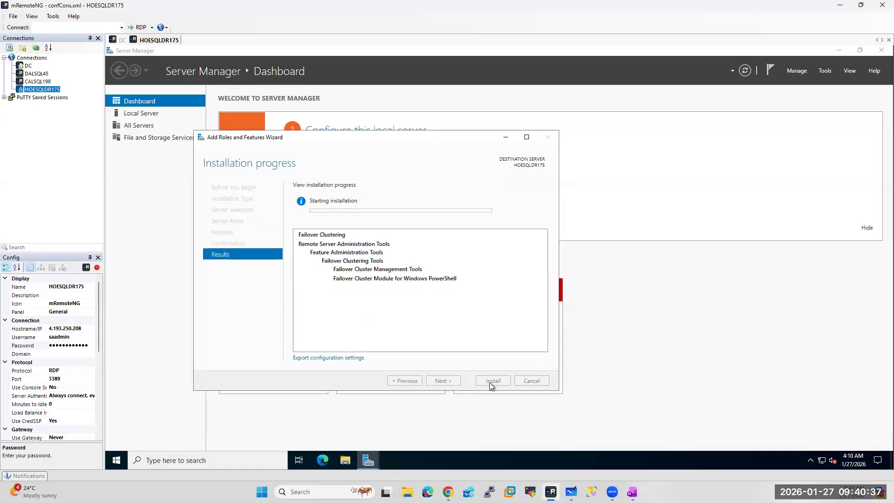
Turn IE Enhanced Security Configuration off for both Administrators and Users
{"action": "left_click", "coordinate": [132, 118]}
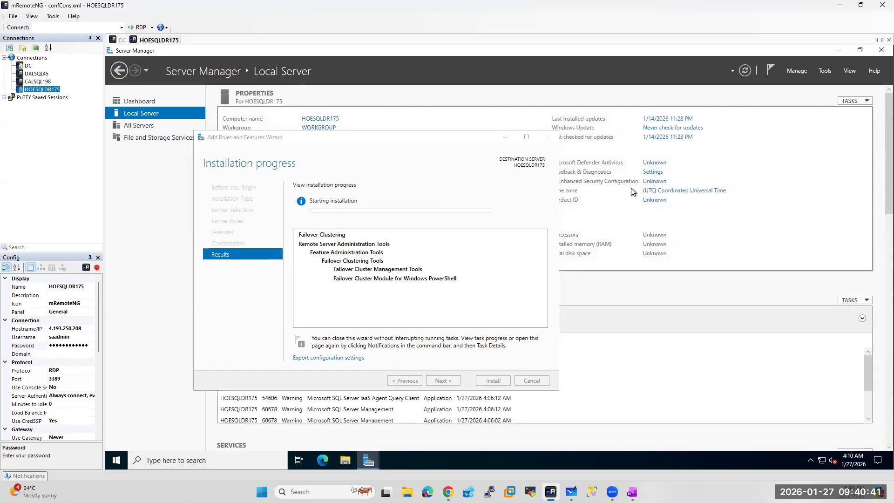
{"action": "left_click", "coordinate": [657, 181]}
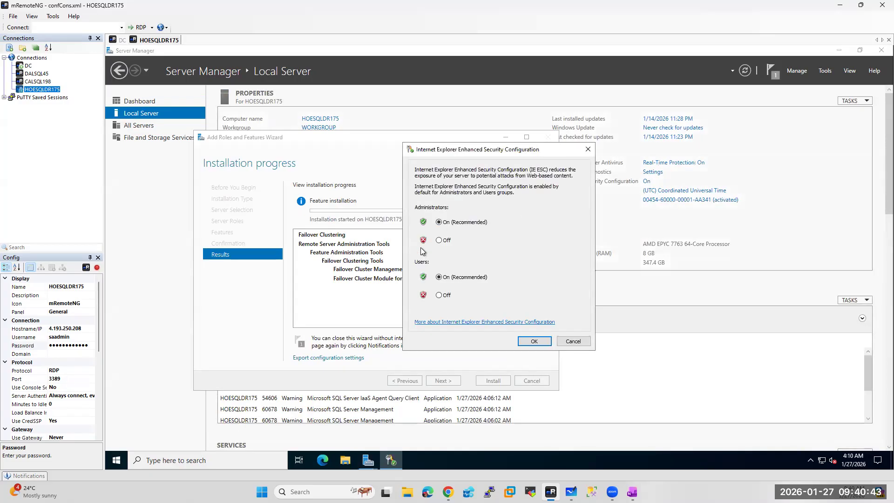
{"action": "left_click", "coordinate": [439, 240]}
{"action": "left_click", "coordinate": [439, 296]}
{"action": "left_click", "coordinate": [535, 341]}
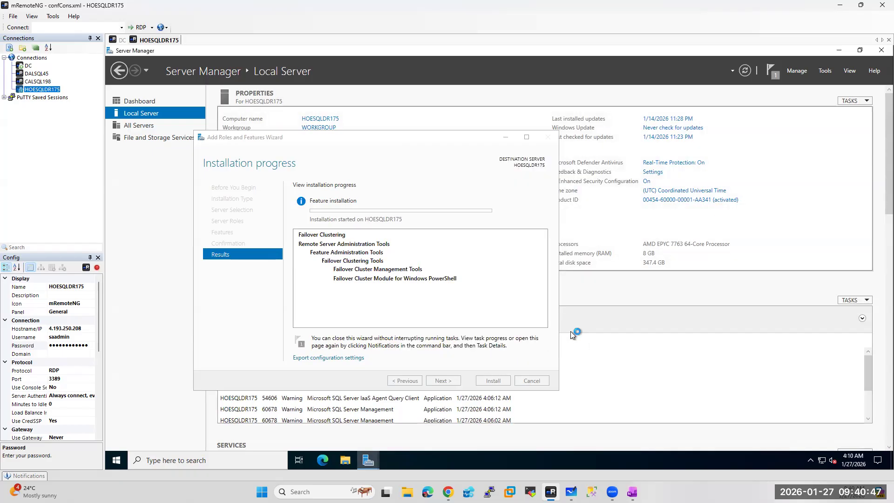
Return to mRemoteNG's DC session showing Failover Cluster Manager
{"action": "left_click", "coordinate": [448, 492]}
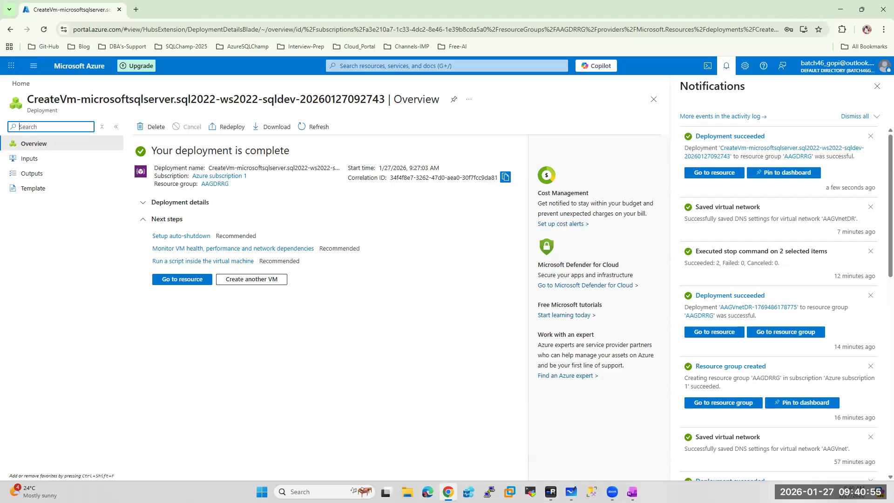
{"action": "mouse_move", "coordinate": [551, 492]}
{"action": "left_click", "coordinate": [508, 473]}
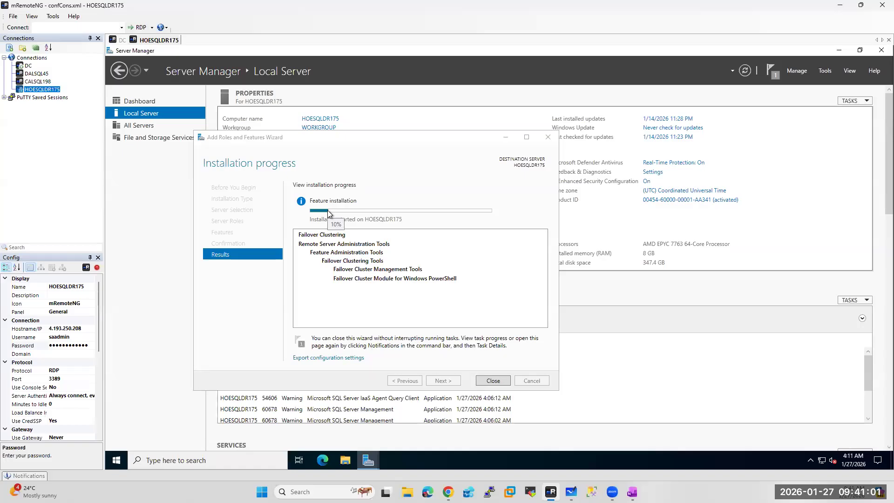
{"action": "left_click", "coordinate": [121, 42]}
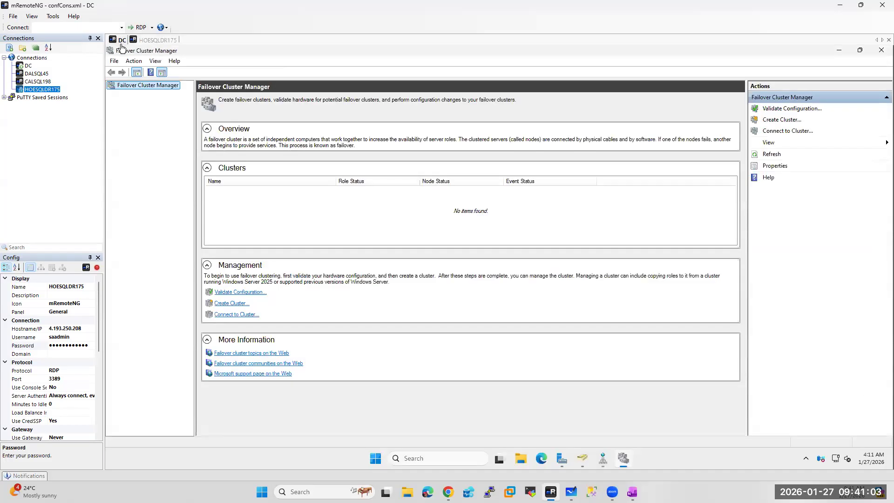
Review sa.com Computers in Active Directory Users and Computers, then return to HOESQLDR175
{"action": "left_click", "coordinate": [581, 461]}
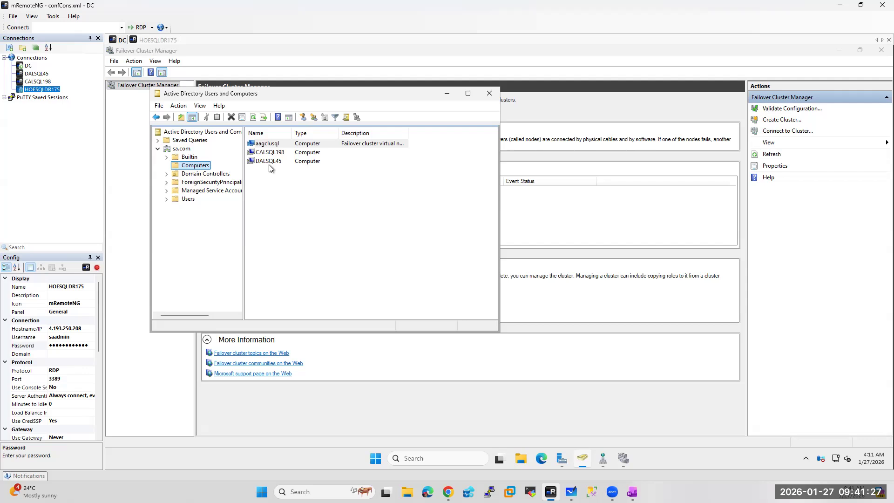
{"action": "left_click", "coordinate": [156, 40]}
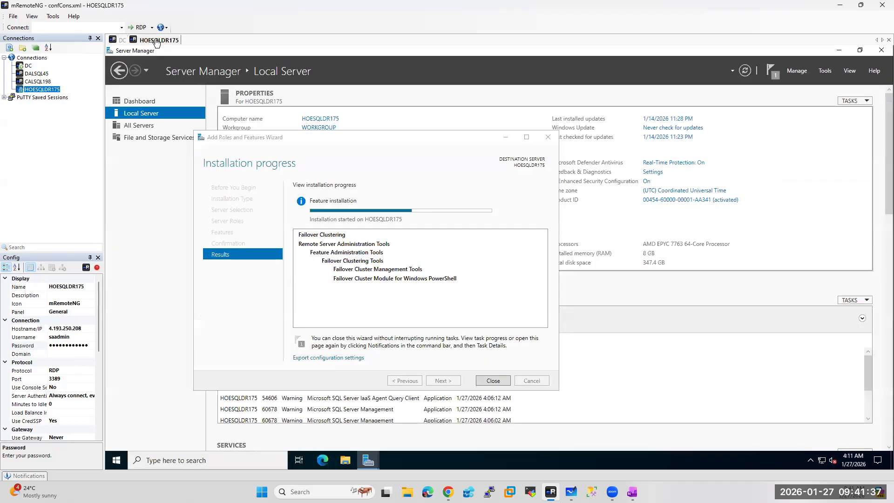
{"action": "left_click", "coordinate": [120, 41]}
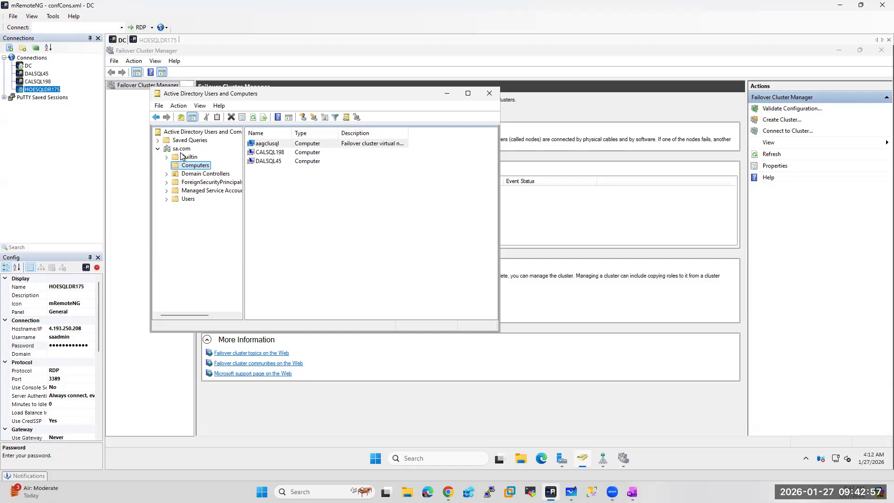
{"action": "left_click", "coordinate": [153, 40]}
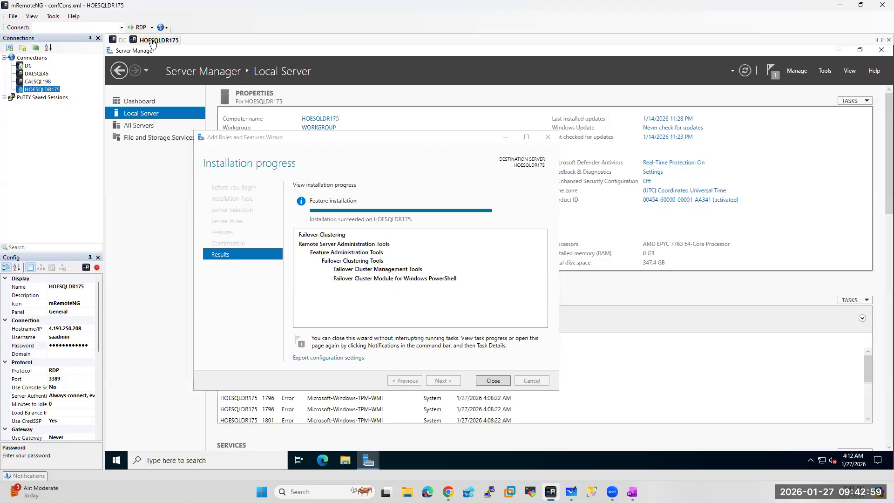
Close the finished feature wizard, restart HOESQLDR175 for planned hardware installation, and reconnect to it
{"action": "left_click", "coordinate": [492, 381]}
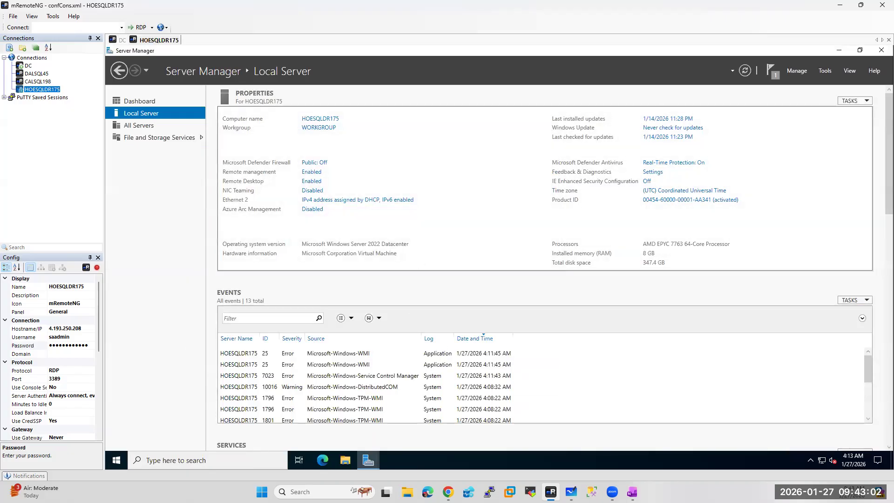
{"action": "left_click", "coordinate": [108, 459]}
{"action": "left_click", "coordinate": [121, 440]}
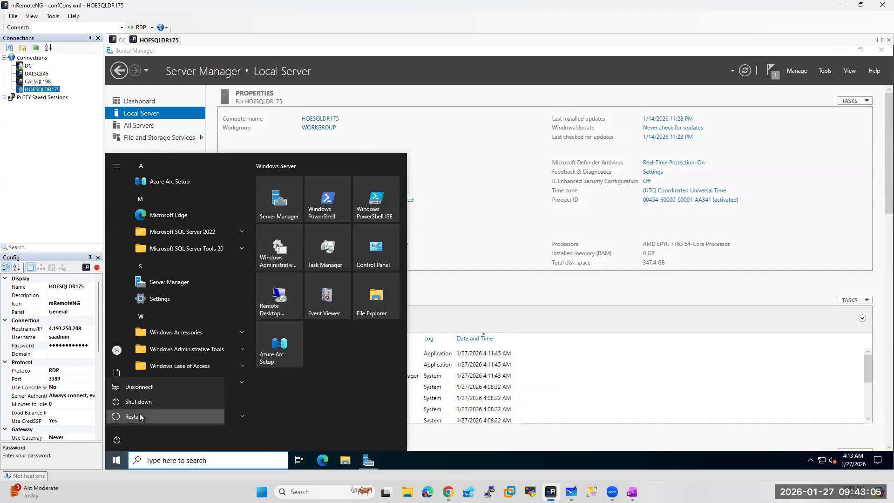
{"action": "left_click", "coordinate": [139, 414]}
{"action": "left_click", "coordinate": [158, 393]}
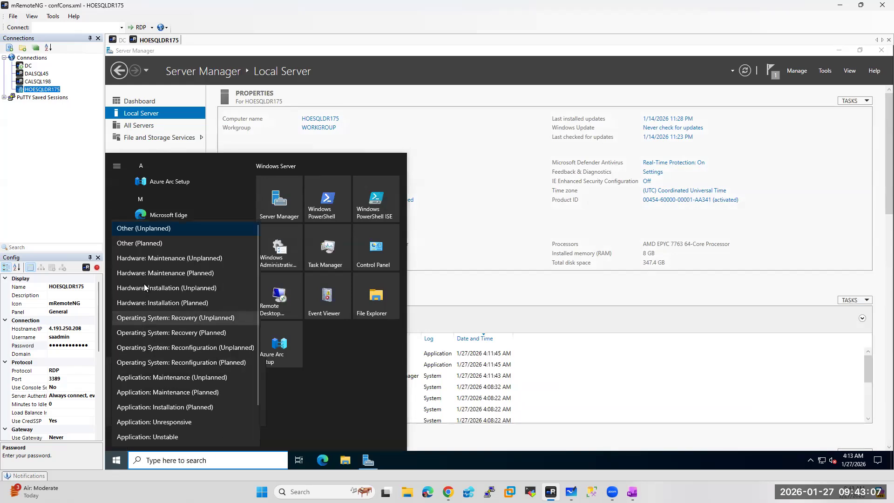
{"action": "left_click", "coordinate": [156, 303]}
{"action": "left_click", "coordinate": [241, 413]}
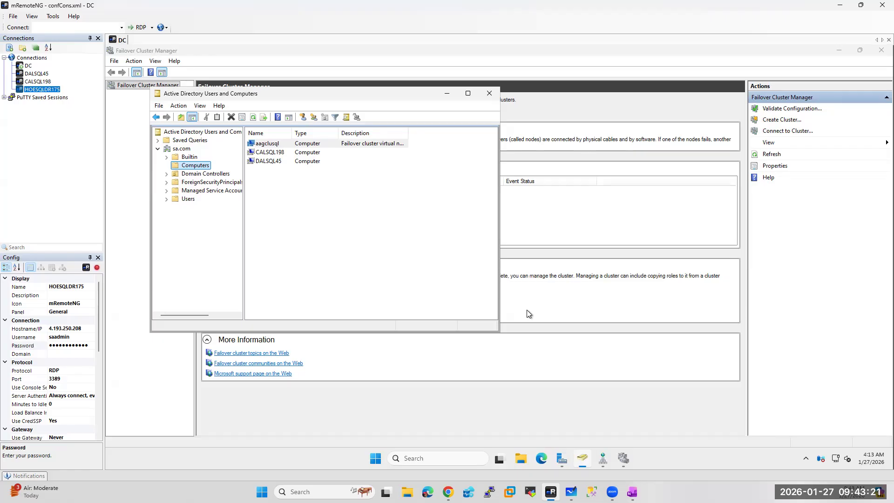
{"action": "double_click", "coordinate": [38, 90]}
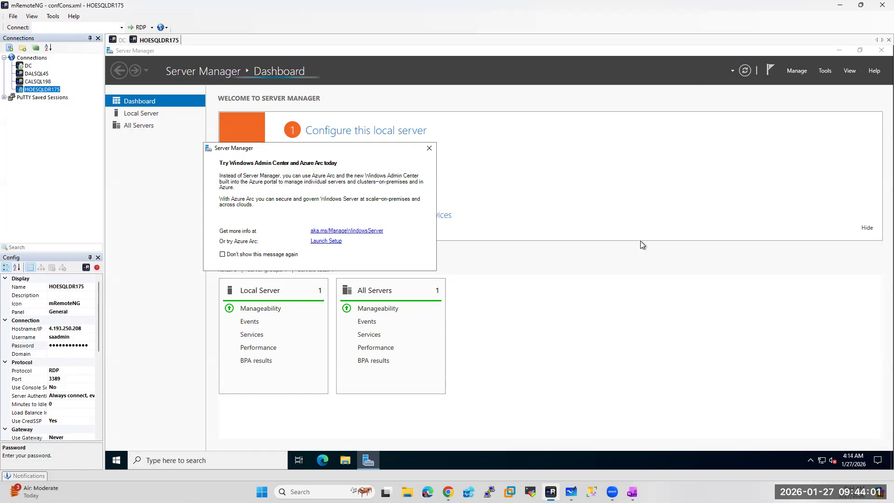
Change HOESQLDR175's membership from WORKGROUP to the sa.com domain in Computer Name/Domain Changes
{"action": "left_click", "coordinate": [429, 148]}
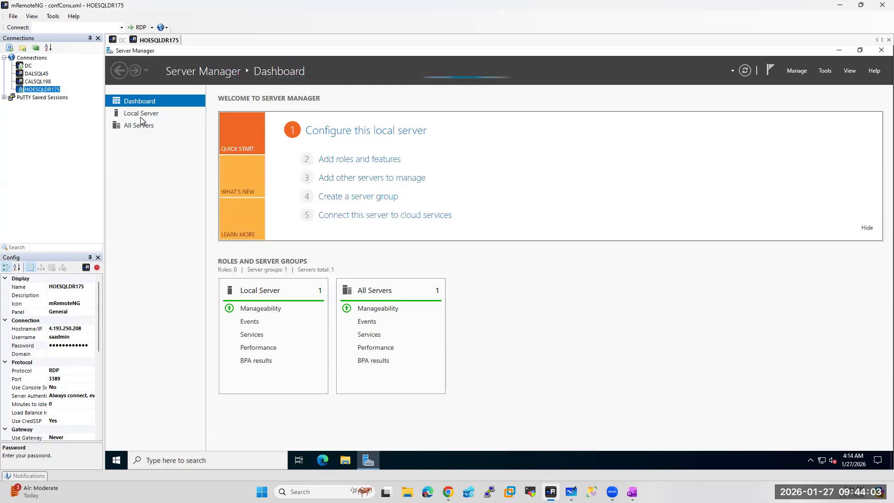
{"action": "left_click", "coordinate": [148, 113]}
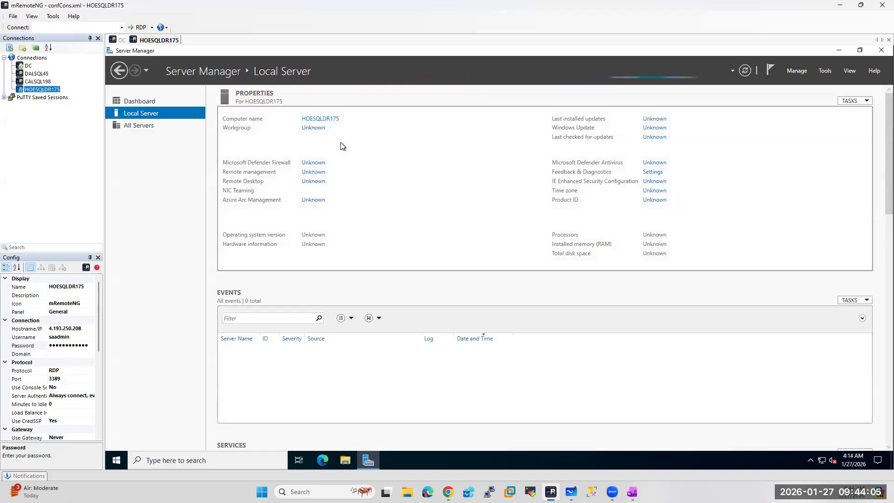
{"action": "left_click", "coordinate": [322, 120]}
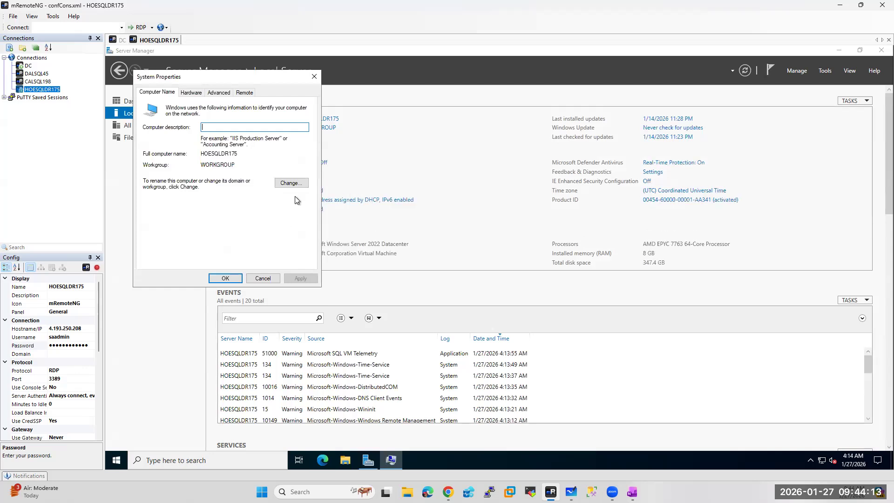
{"action": "left_click", "coordinate": [292, 183]}
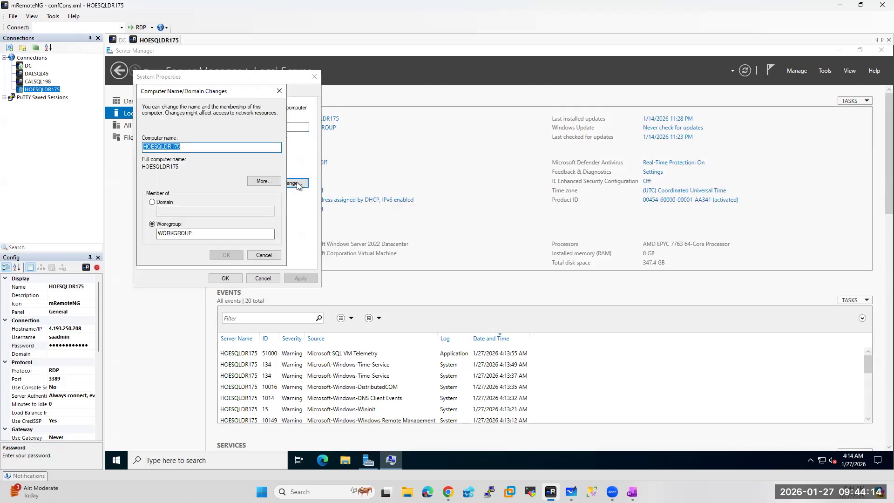
{"action": "left_click", "coordinate": [160, 203]}
{"action": "left_click", "coordinate": [165, 212]}
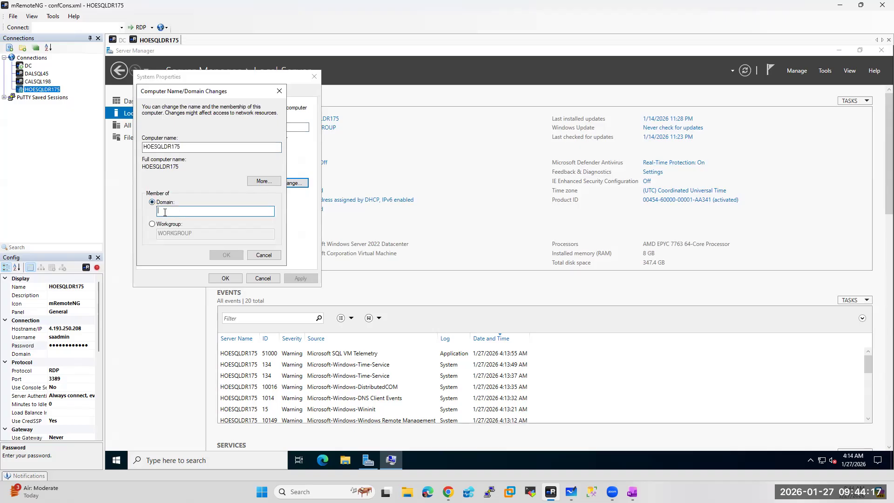
{"action": "type", "text": "sa.com"}
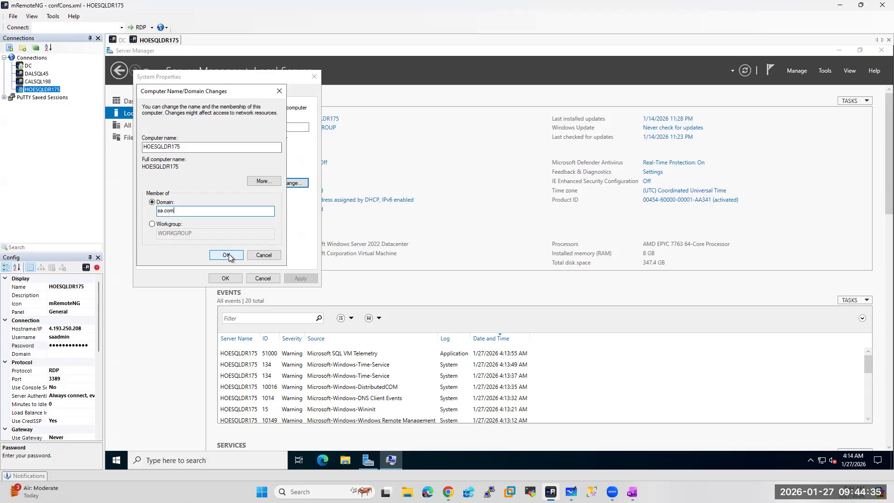
{"action": "left_click", "coordinate": [229, 258]}
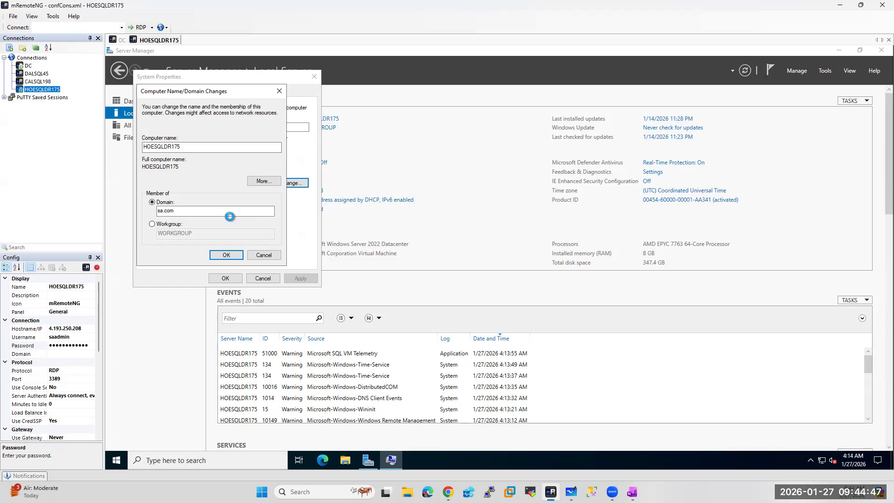
Show Azure's Virtual networks list with AAGVnet and AAGVnetDR, notifications pane closed
{"action": "left_click", "coordinate": [448, 492]}
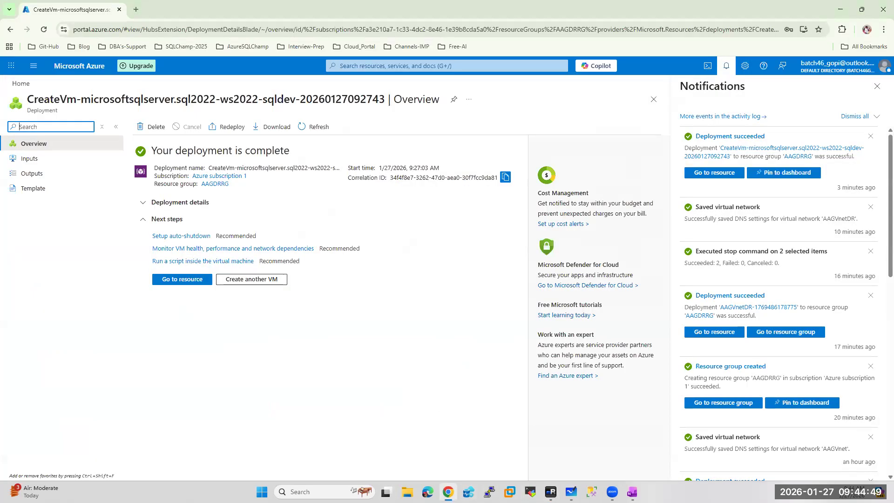
{"action": "left_click", "coordinate": [80, 68]}
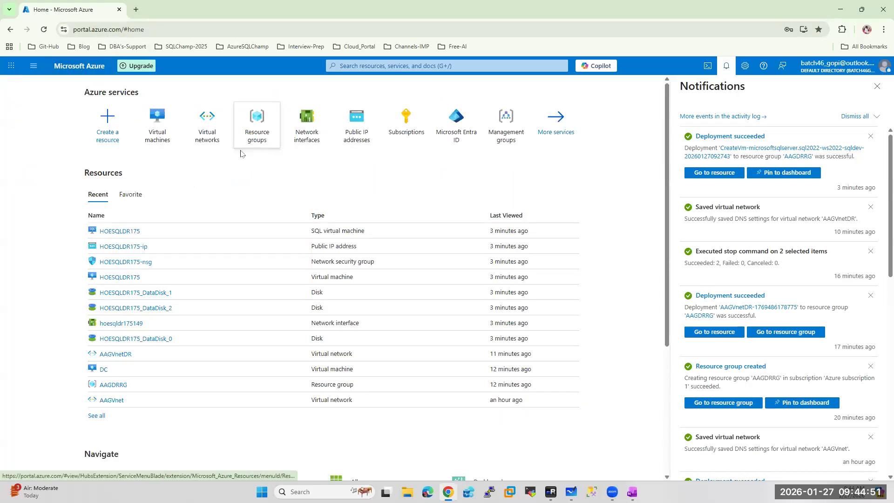
{"action": "left_click", "coordinate": [207, 128]}
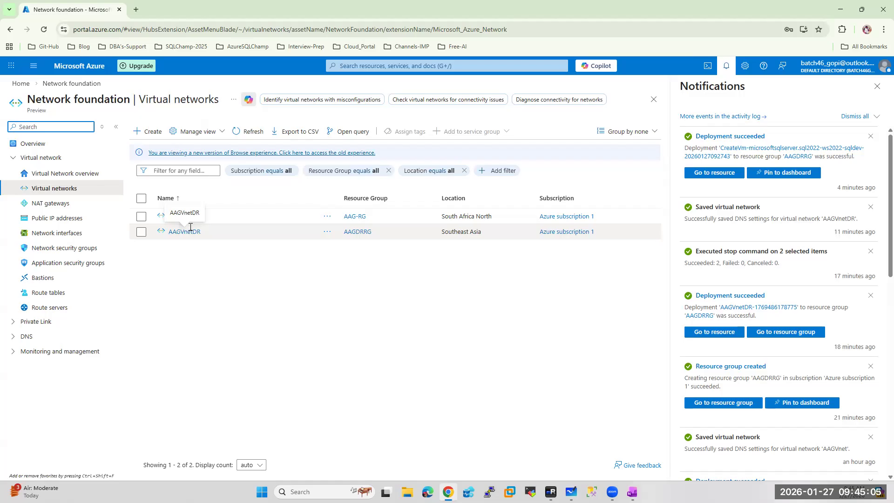
{"action": "left_click", "coordinate": [877, 86]}
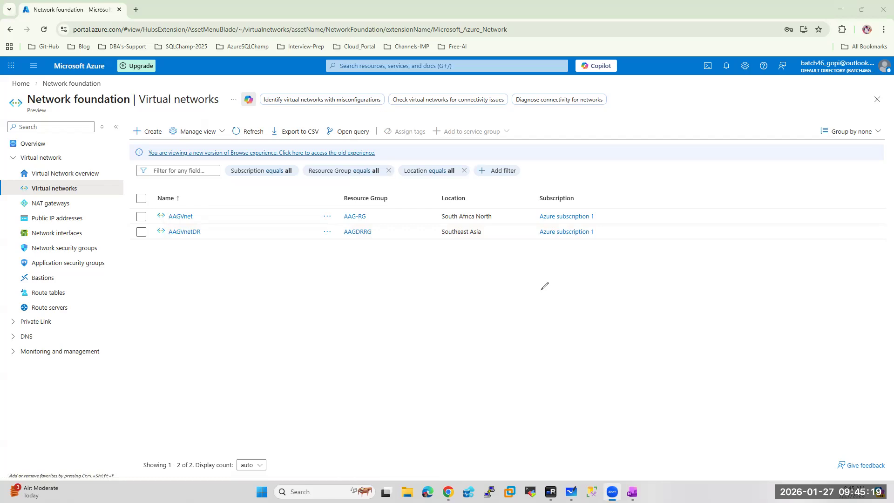
{"action": "left_click_drag", "start_coordinate": [199, 279], "coordinate": [233, 279]}
{"action": "left_click_drag", "start_coordinate": [219, 273], "coordinate": [241, 259]}
{"action": "left_click_drag", "start_coordinate": [389, 257], "coordinate": [431, 256]}
{"action": "left_click_drag", "start_coordinate": [425, 235], "coordinate": [433, 264]}
{"action": "left_click_drag", "start_coordinate": [435, 254], "coordinate": [439, 251]}
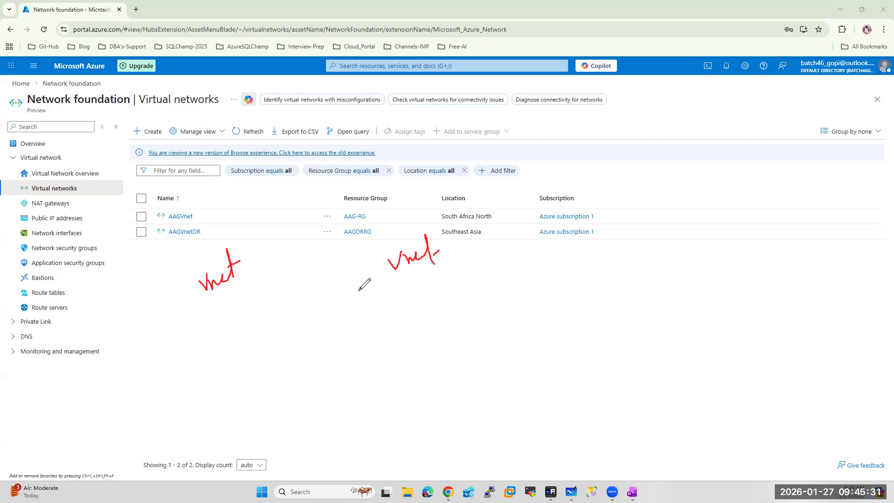
{"action": "left_click_drag", "start_coordinate": [246, 264], "coordinate": [386, 265]}
{"action": "mouse_move", "coordinate": [306, 241]}
{"action": "left_mouse_down"}
{"action": "mouse_move", "coordinate": [303, 262]}
{"action": "mouse_move", "coordinate": [325, 233]}
{"action": "mouse_move", "coordinate": [361, 225]}
{"action": "mouse_move", "coordinate": [371, 211]}
{"action": "left_mouse_up"}
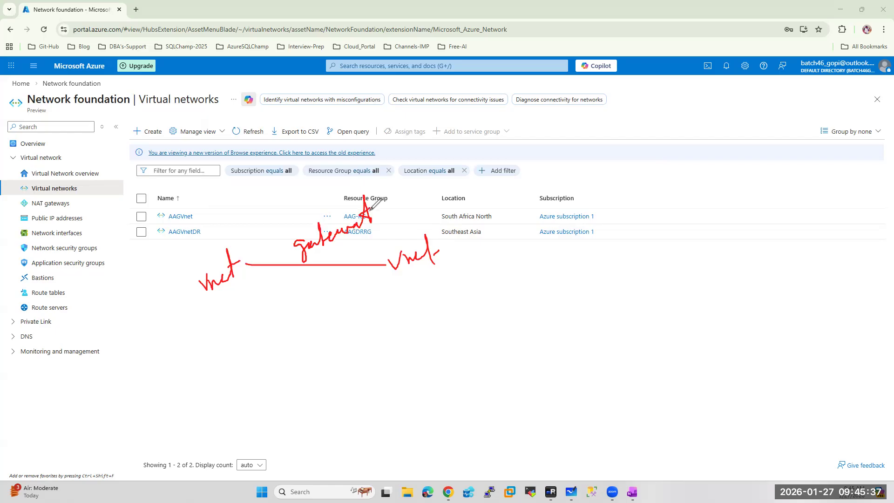
{"action": "left_click", "coordinate": [275, 303]}
{"action": "mouse_move", "coordinate": [297, 285]}
{"action": "left_mouse_down"}
{"action": "mouse_move", "coordinate": [363, 280]}
{"action": "mouse_move", "coordinate": [358, 294]}
{"action": "left_mouse_up"}
{"action": "mouse_move", "coordinate": [279, 355]}
{"action": "left_mouse_down"}
{"action": "mouse_move", "coordinate": [345, 340]}
{"action": "mouse_move", "coordinate": [367, 318]}
{"action": "mouse_move", "coordinate": [397, 334]}
{"action": "mouse_move", "coordinate": [303, 421]}
{"action": "mouse_move", "coordinate": [319, 404]}
{"action": "mouse_move", "coordinate": [387, 382]}
{"action": "mouse_move", "coordinate": [404, 348]}
{"action": "mouse_move", "coordinate": [430, 368]}
{"action": "left_mouse_up"}
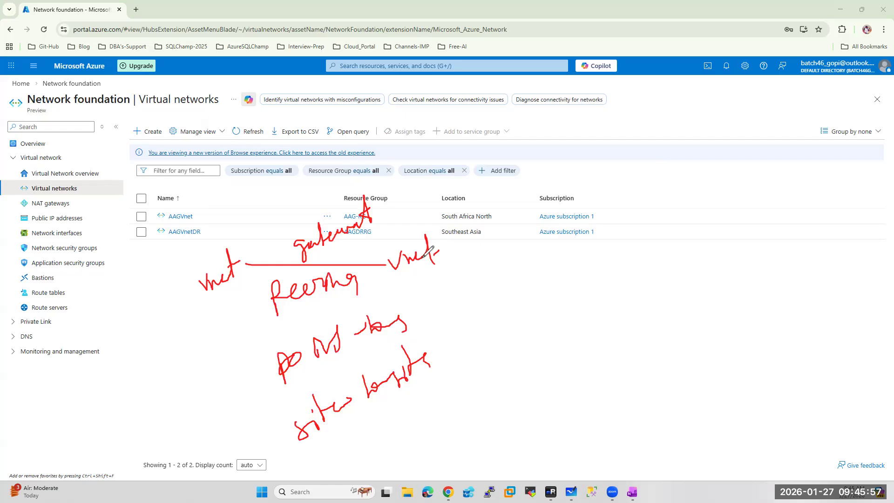
{"action": "mouse_move", "coordinate": [283, 202]}
{"action": "left_mouse_down"}
{"action": "mouse_move", "coordinate": [301, 214]}
{"action": "mouse_move", "coordinate": [331, 163]}
{"action": "left_mouse_up"}
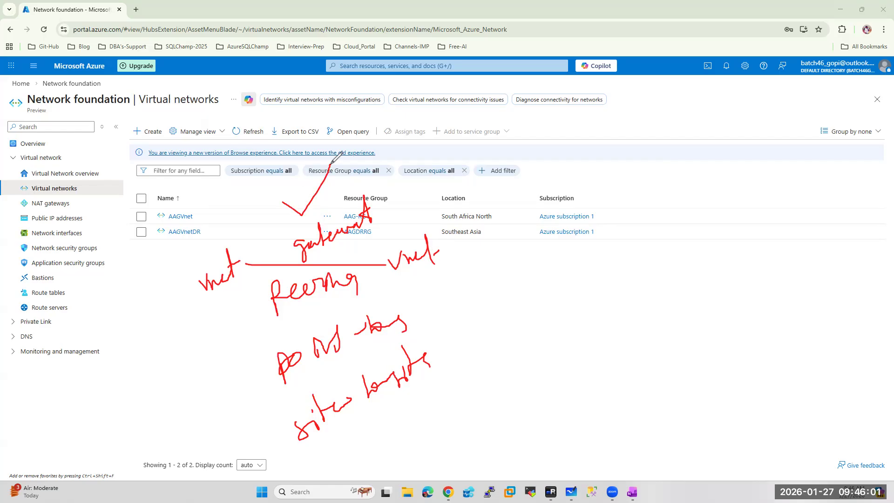
{"action": "left_click_drag", "start_coordinate": [431, 313], "coordinate": [487, 295]}
{"action": "left_click_drag", "start_coordinate": [262, 335], "coordinate": [384, 300]}
{"action": "mouse_move", "coordinate": [248, 334]}
{"action": "left_mouse_down"}
{"action": "mouse_move", "coordinate": [380, 298]}
{"action": "mouse_move", "coordinate": [355, 301]}
{"action": "left_mouse_up"}
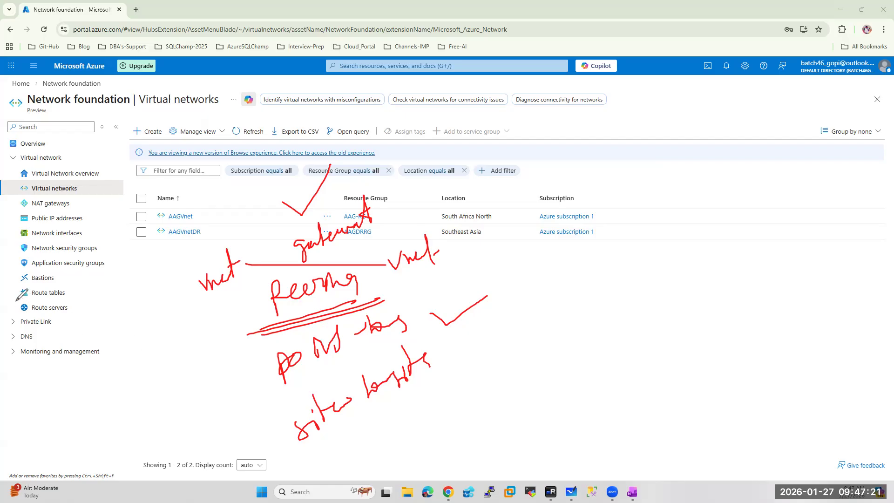
{"action": "key", "text": "e"}
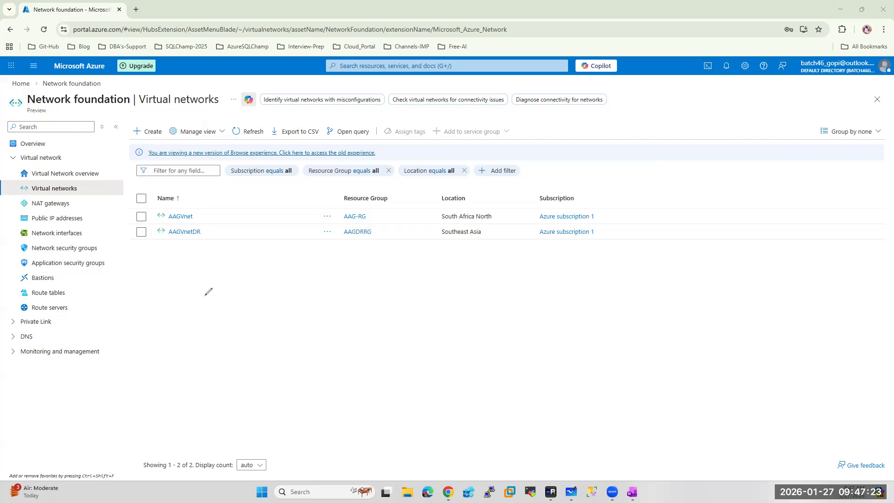
{"action": "left_click_drag", "start_coordinate": [204, 212], "coordinate": [222, 248]}
{"action": "key", "text": "Escape"}
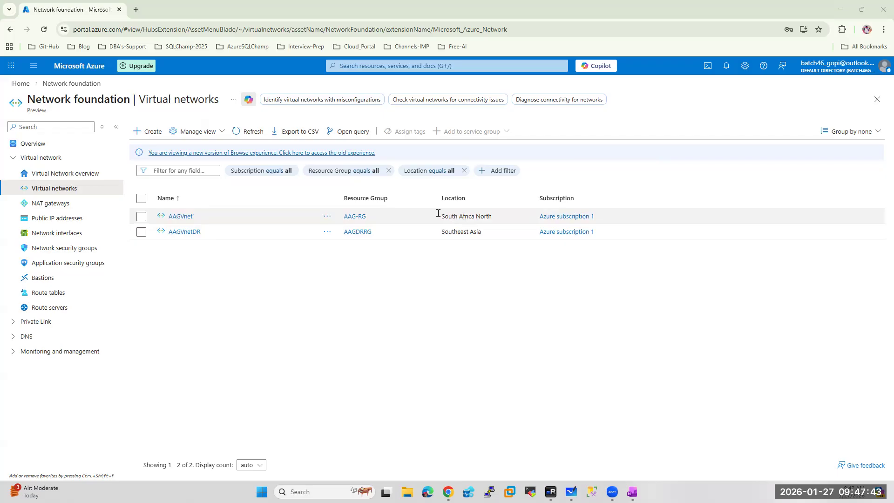
{"action": "left_click", "coordinate": [176, 217]}
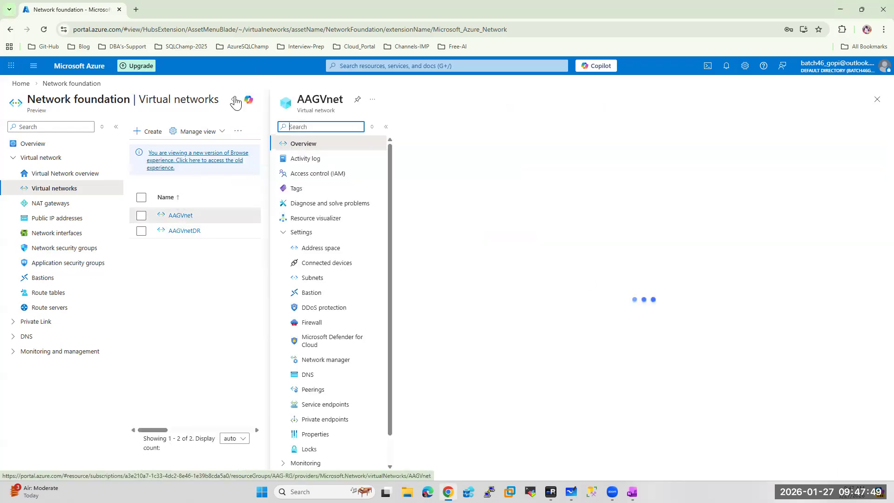
Add a new peering on AAGVnet with remote link name primarytodr
{"action": "scroll", "coordinate": [95, 373], "scroll_direction": "down", "scroll_amount": 1}
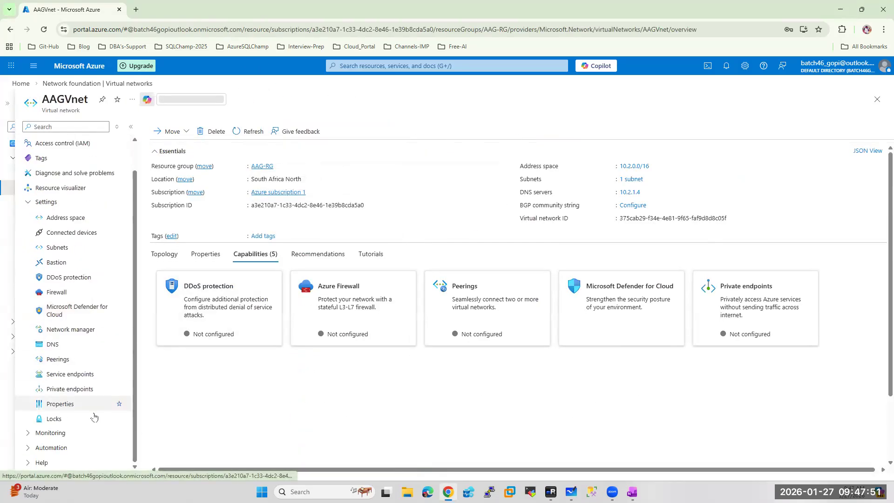
{"action": "left_click", "coordinate": [58, 359]}
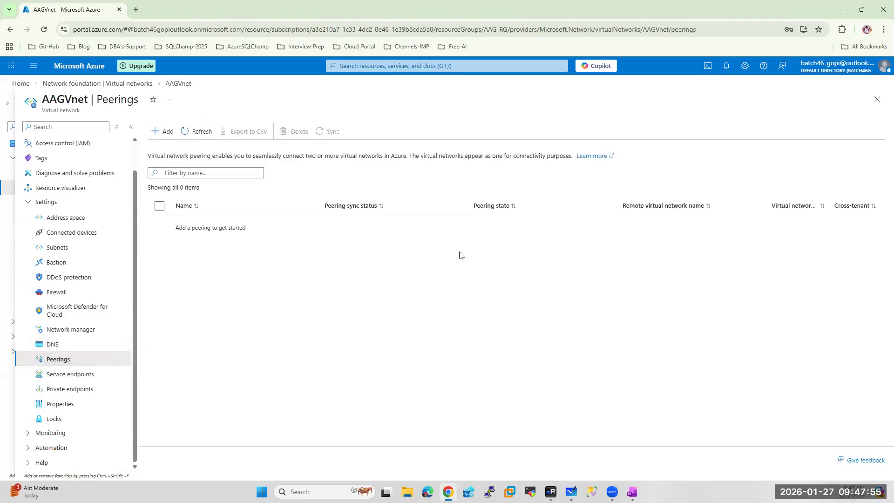
{"action": "left_click", "coordinate": [161, 132]}
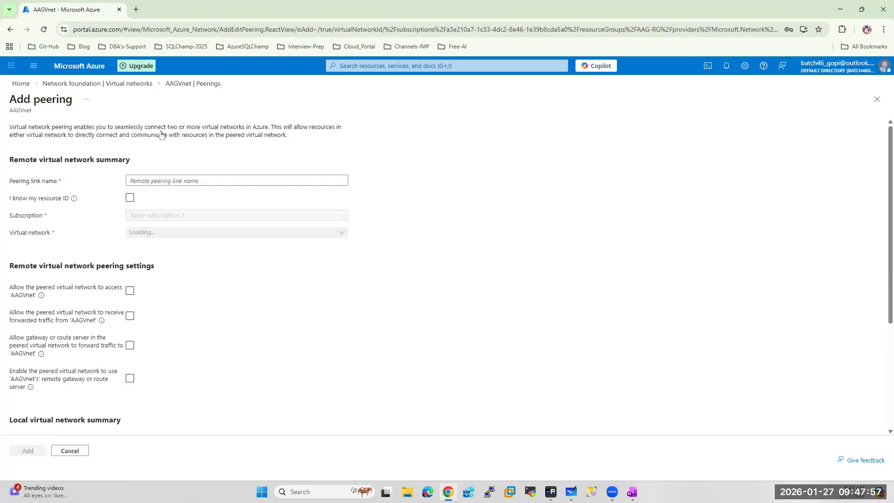
{"action": "left_click", "coordinate": [200, 180]}
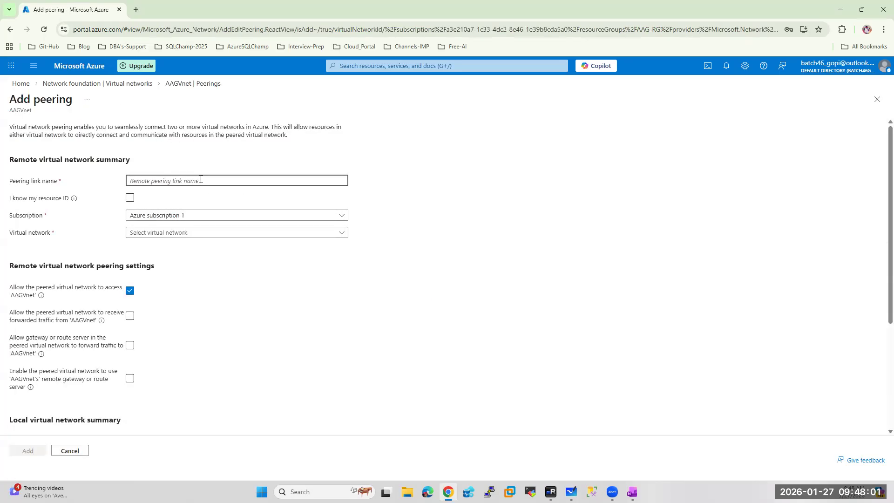
{"action": "type", "text": "primary"}
{"action": "type", "text": "to"}
{"action": "type", "text": "sr"}
{"action": "key", "text": "BackSpace"}
{"action": "key", "text": "BackSpace"}
{"action": "type", "text": "dr"}
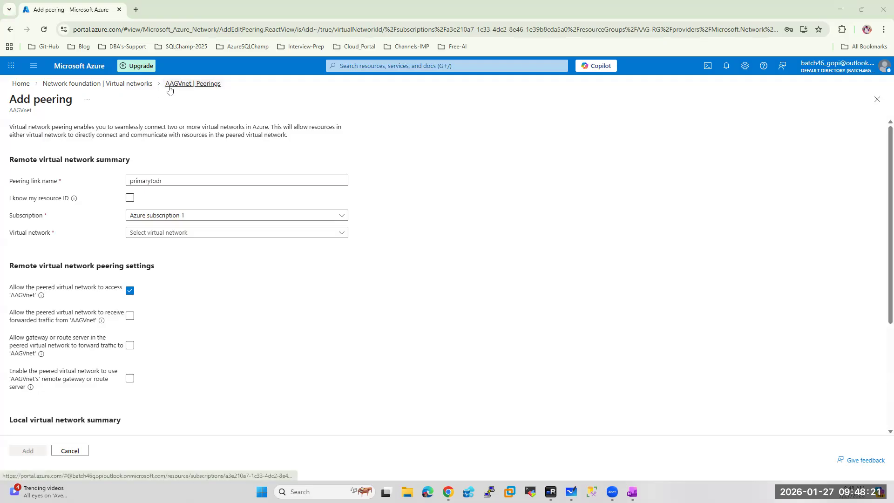
Choose AAGVnetDR (AAGDRRG) as the remote virtual network for the peering
{"action": "left_click", "coordinate": [209, 235]}
{"action": "left_click", "coordinate": [209, 234]}
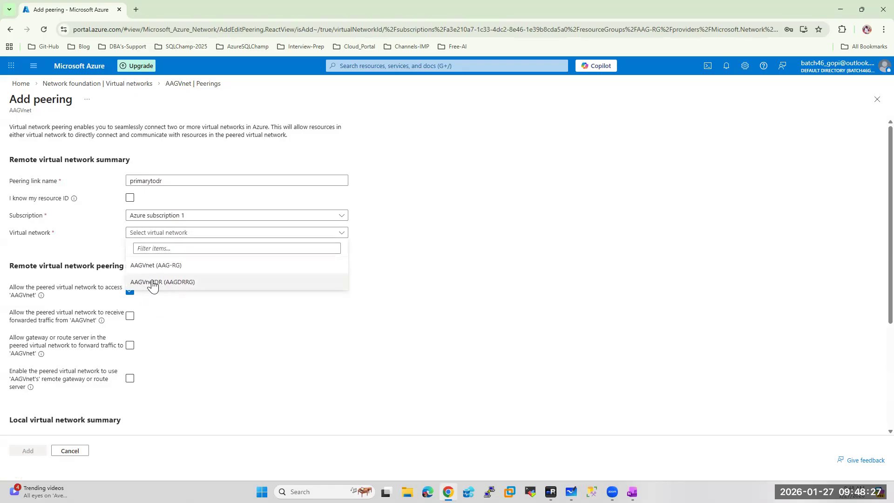
{"action": "left_click", "coordinate": [158, 283]}
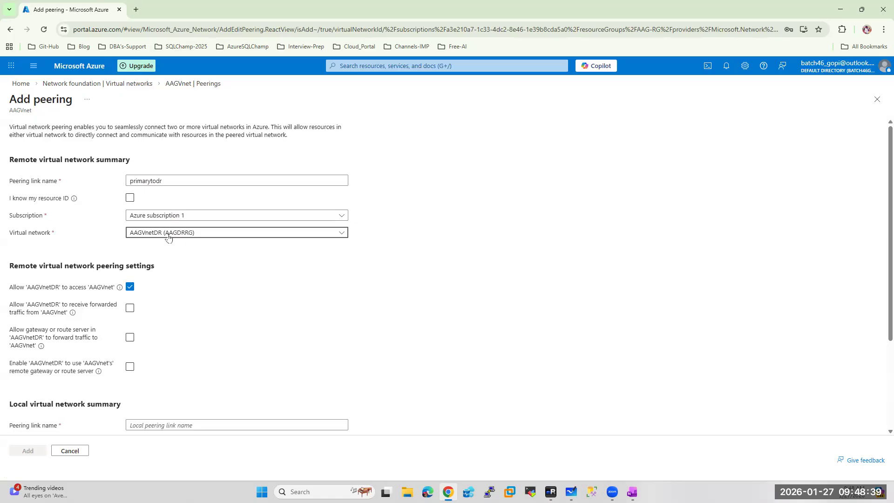
{"action": "scroll", "coordinate": [168, 237], "scroll_direction": "down", "scroll_amount": 2}
Name the local peering link drtoprimary, keep the default access options, and create the peering
{"action": "left_click", "coordinate": [172, 331]}
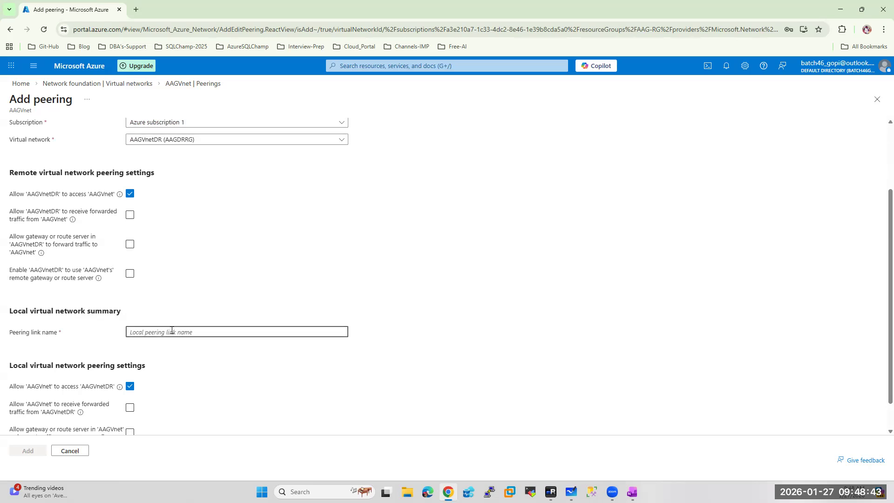
{"action": "scroll", "coordinate": [220, 247], "scroll_direction": "up", "scroll_amount": 2}
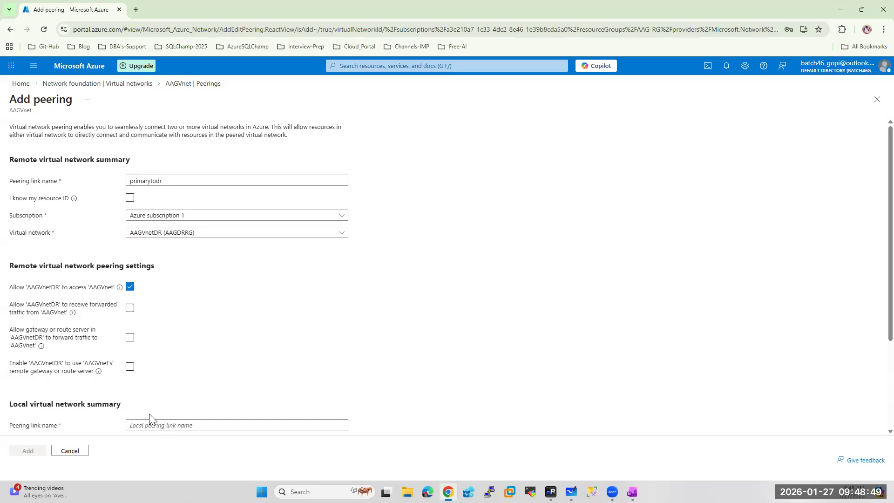
{"action": "left_click", "coordinate": [152, 426]}
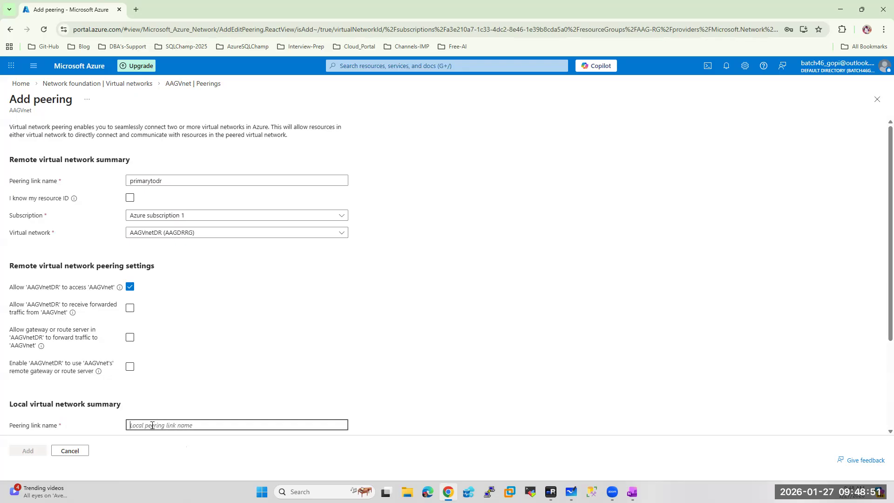
{"action": "type", "text": "drtoprimary"}
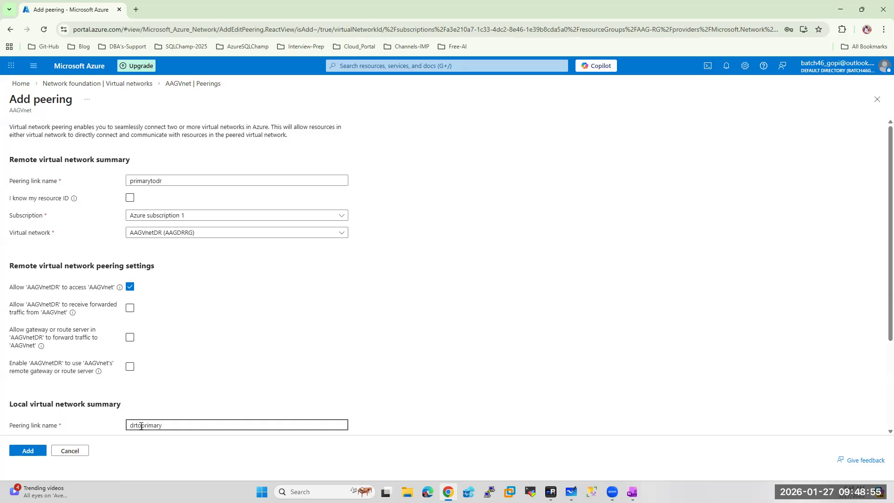
{"action": "left_click", "coordinate": [249, 343]}
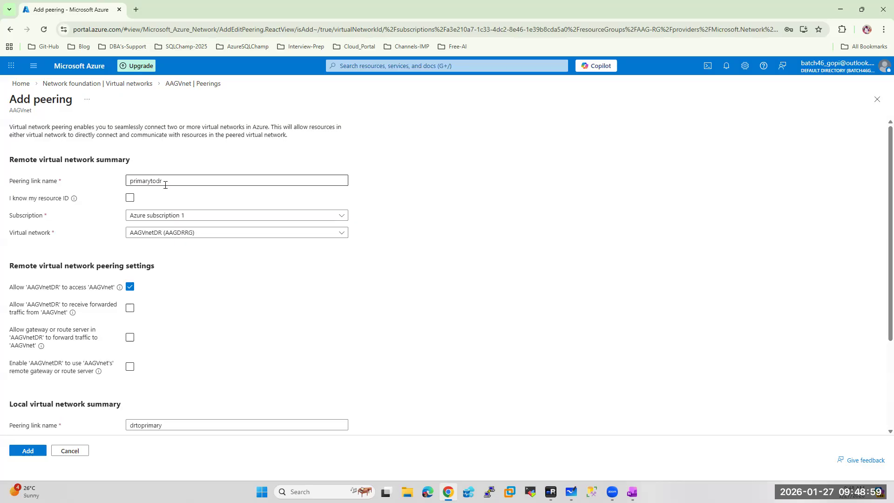
{"action": "scroll", "coordinate": [289, 410], "scroll_direction": "down", "scroll_amount": 2}
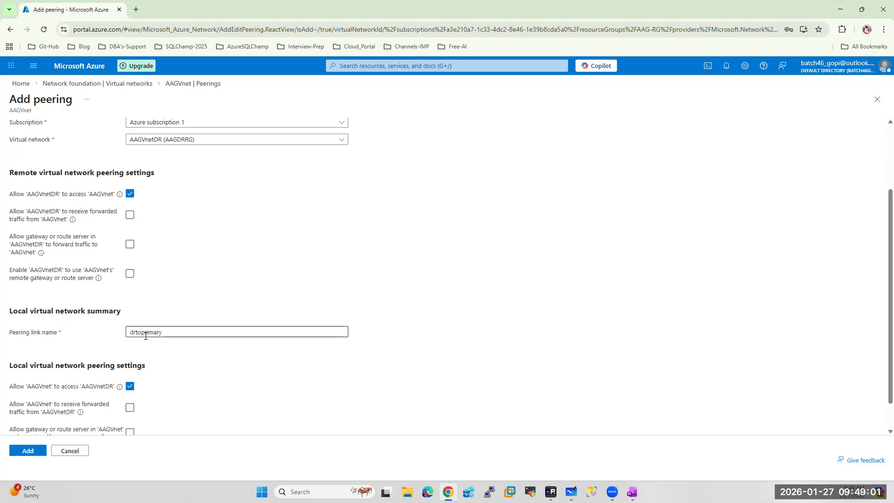
{"action": "scroll", "coordinate": [247, 283], "scroll_direction": "up", "scroll_amount": 1}
{"action": "scroll", "coordinate": [246, 283], "scroll_direction": "up", "scroll_amount": 1}
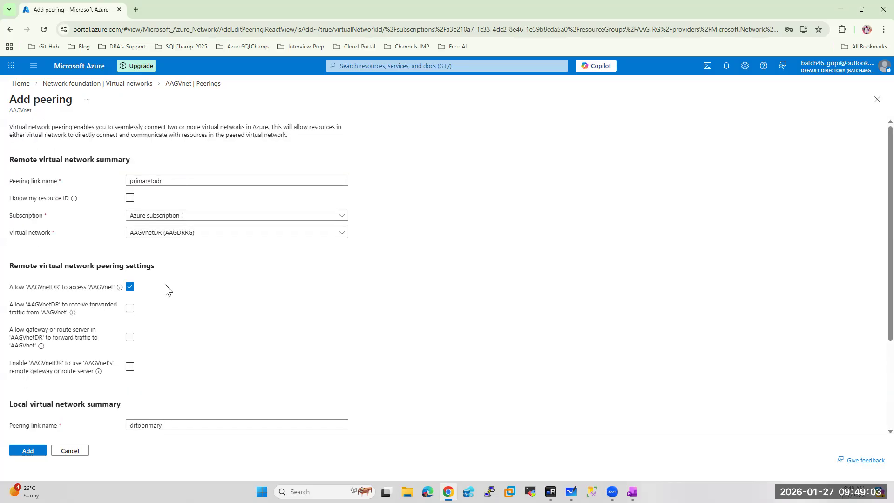
{"action": "scroll", "coordinate": [179, 283], "scroll_direction": "down", "scroll_amount": 3}
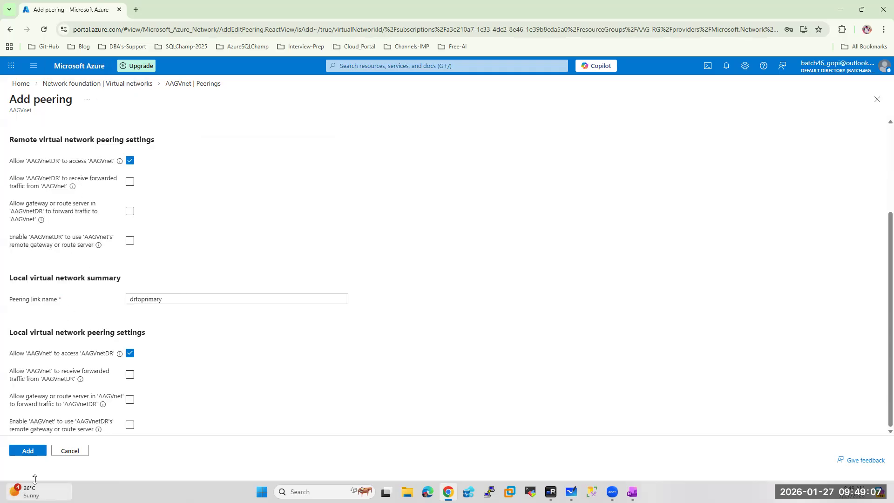
{"action": "left_click", "coordinate": [31, 452]}
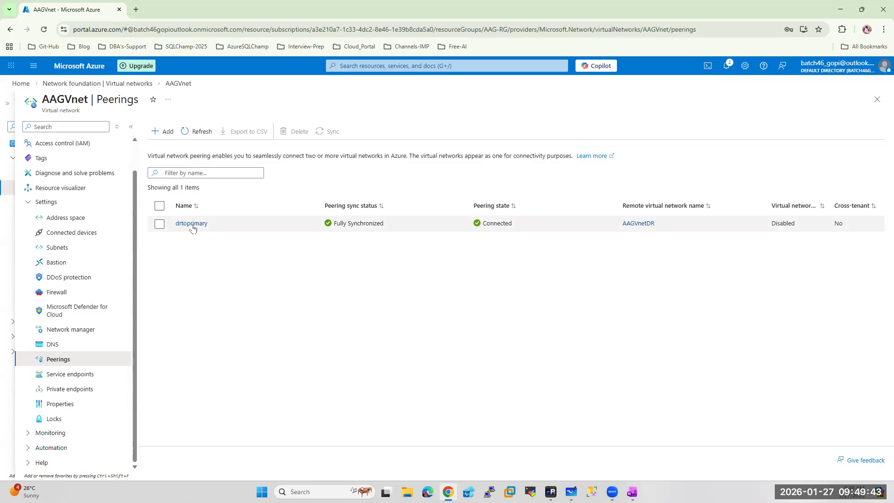
Refresh AAGVnetDR's peerings to confirm primarytodr is connected, then return to the remote session
{"action": "left_click", "coordinate": [121, 83]}
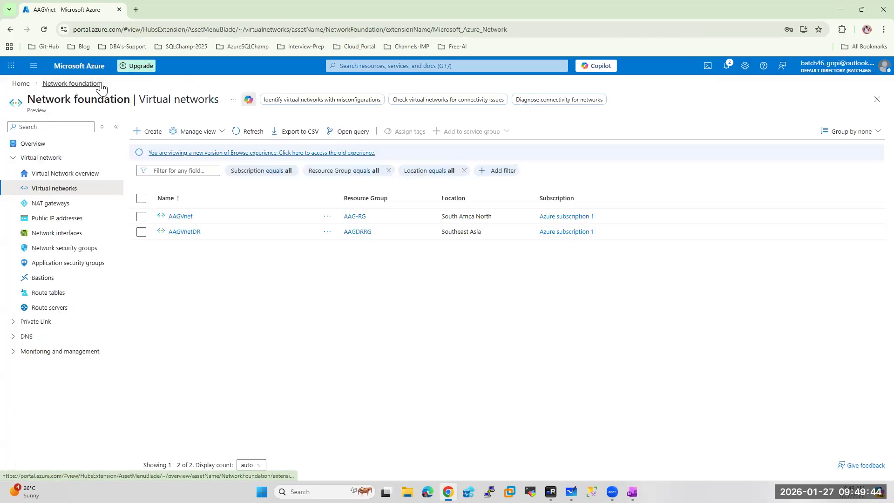
{"action": "left_click", "coordinate": [184, 231]}
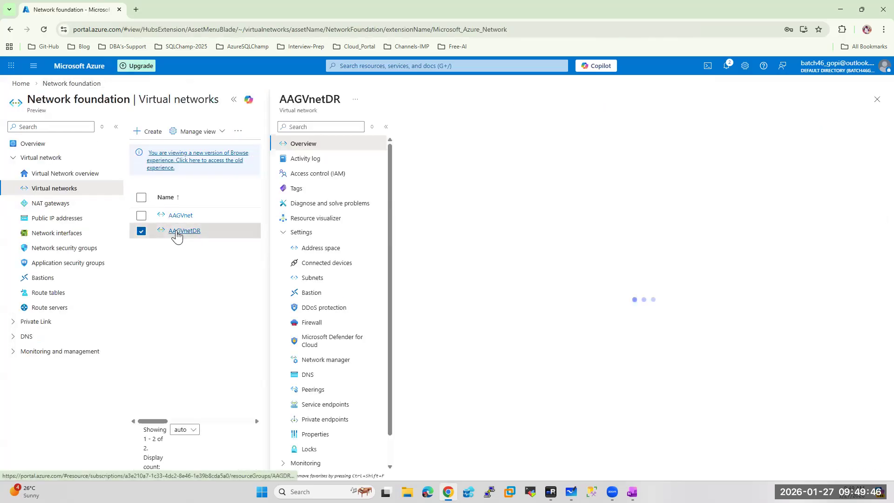
{"action": "left_click", "coordinate": [317, 391]}
{"action": "left_click", "coordinate": [457, 131]}
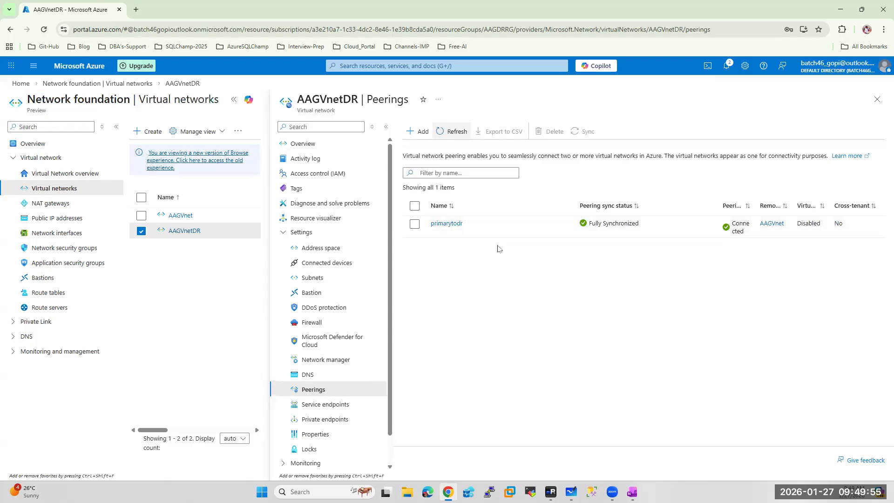
{"action": "left_click", "coordinate": [550, 492]}
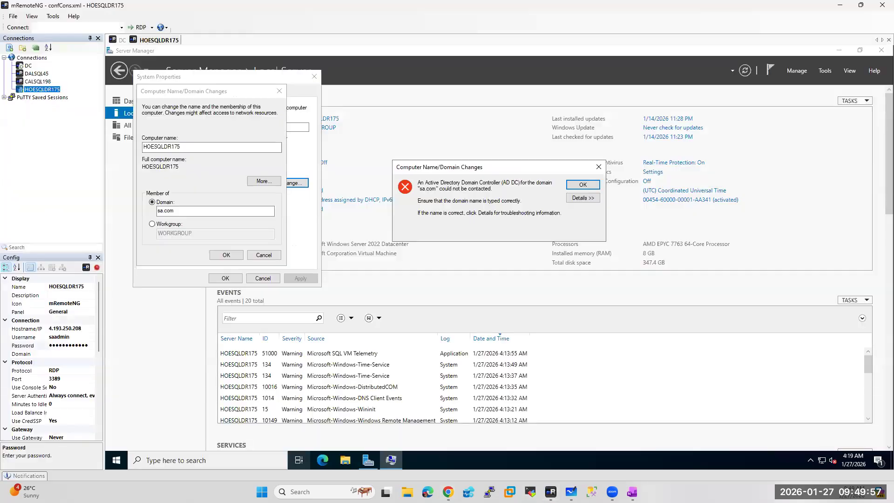
Dismiss the controller error and retry the sa.com join using the domain admin credentials
{"action": "left_click", "coordinate": [583, 184]}
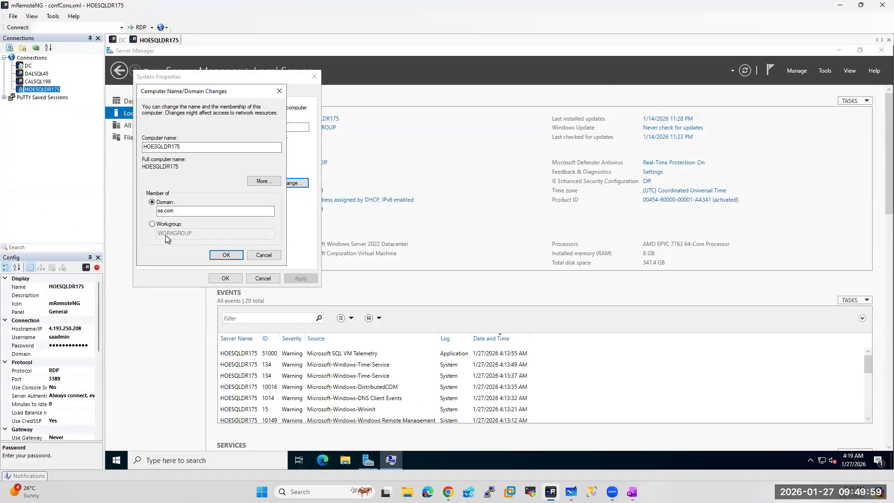
{"action": "left_click", "coordinate": [226, 255]}
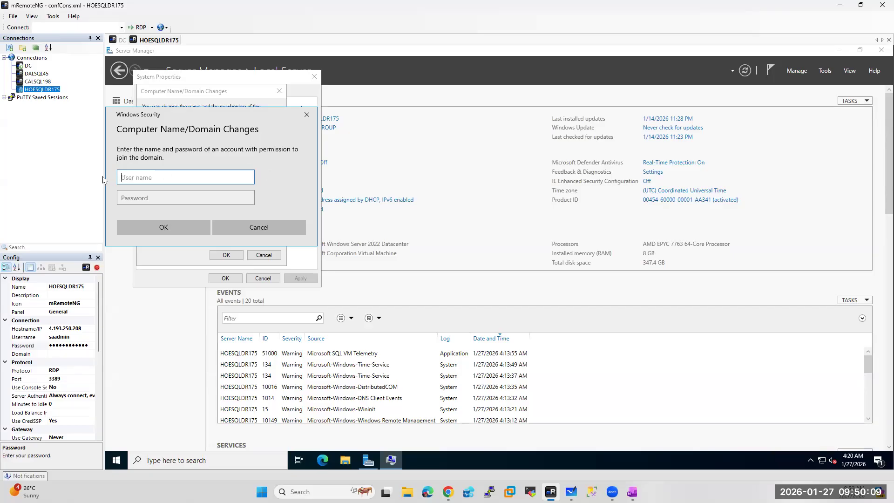
{"action": "type", "text": "saadmin"}
{"action": "key", "text": "Tab"}
{"action": "type", "text": "********"}
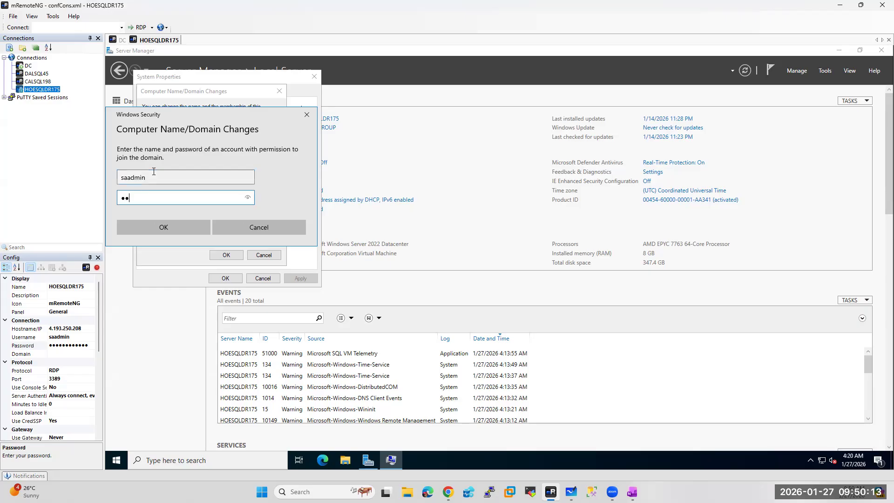
{"action": "type", "text": "****"}
{"action": "left_click", "coordinate": [151, 231]}
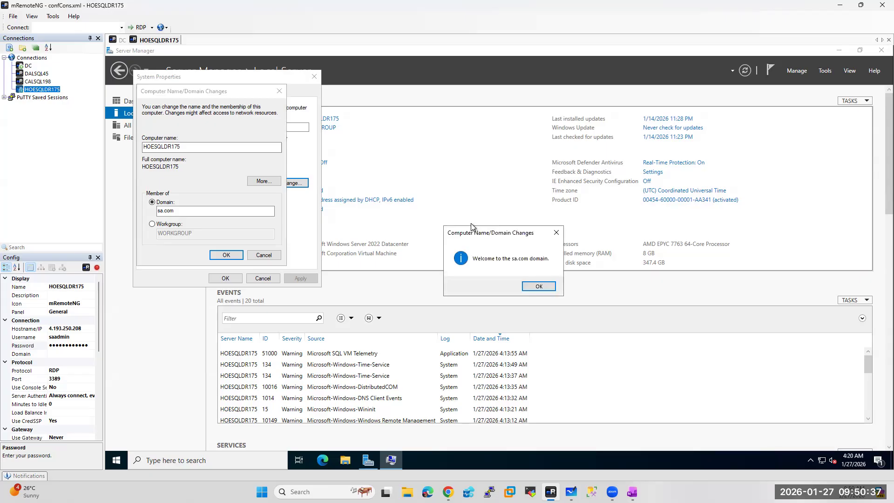
Acknowledge the Welcome to sa.com message and restart notice, then close System Properties
{"action": "left_click", "coordinate": [538, 286]}
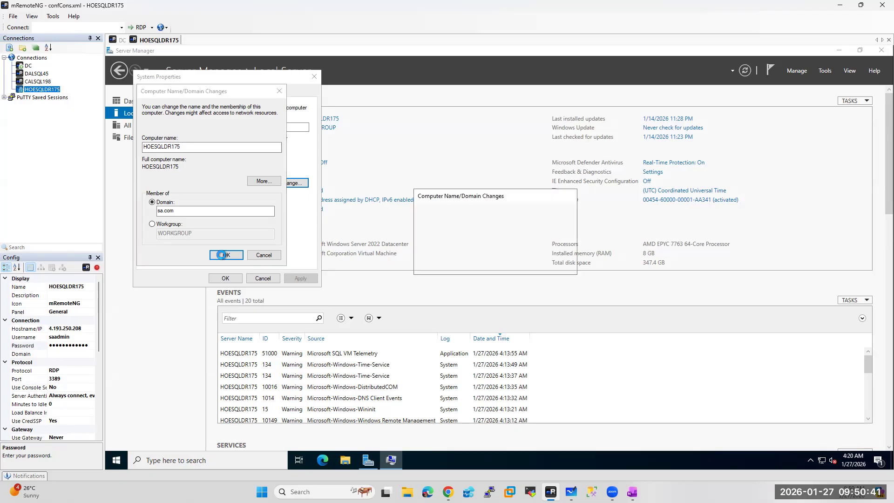
{"action": "left_click", "coordinate": [556, 264]}
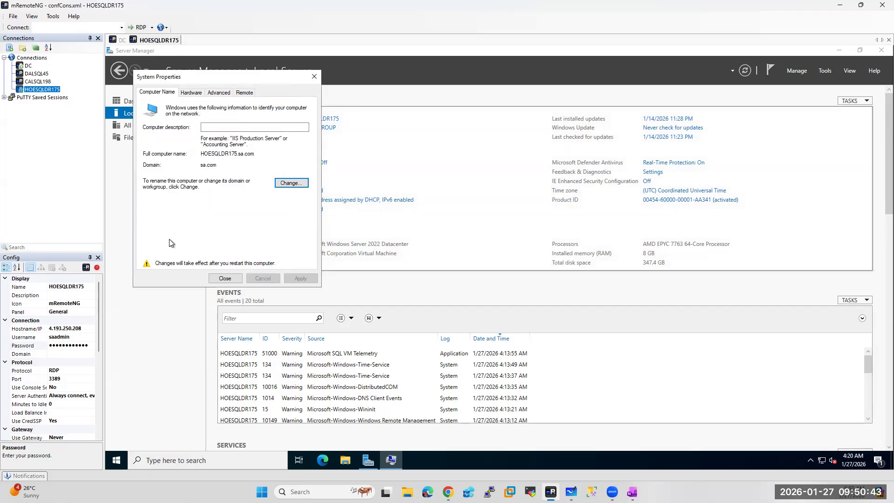
{"action": "left_click", "coordinate": [225, 278]}
Restart HOESQLDR175 now and set its mRemoteNG connection domain to sa.com
{"action": "left_click", "coordinate": [499, 261]}
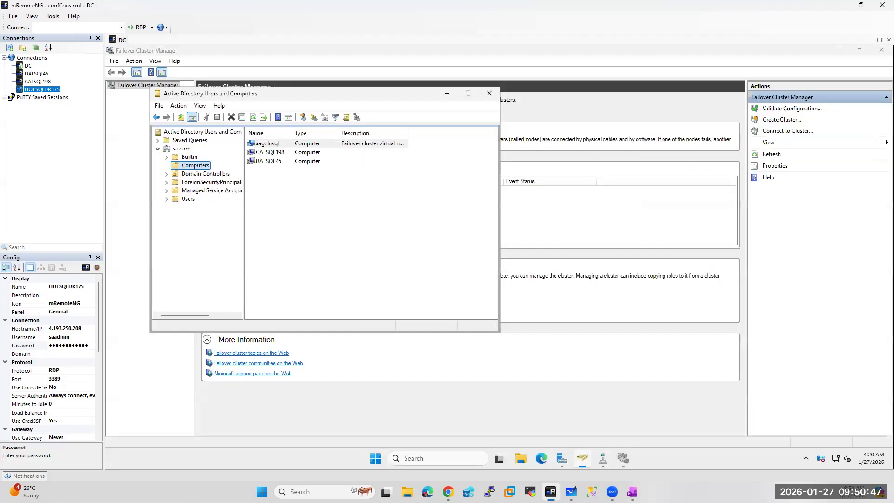
{"action": "left_click", "coordinate": [62, 353]}
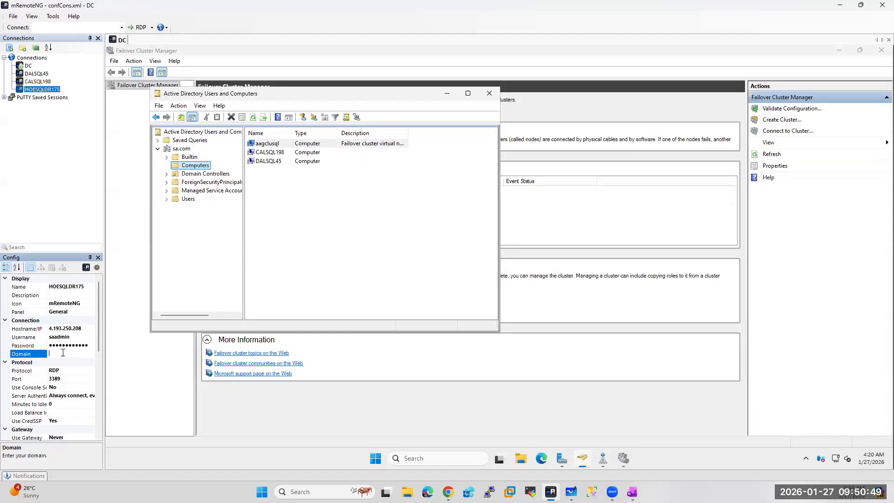
{"action": "type", "text": "sa.com"}
Refresh ADUC Computers and the DNS sa.com zone to confirm HOESQLDR175 at 192.168.1.4
{"action": "right_click", "coordinate": [193, 166]}
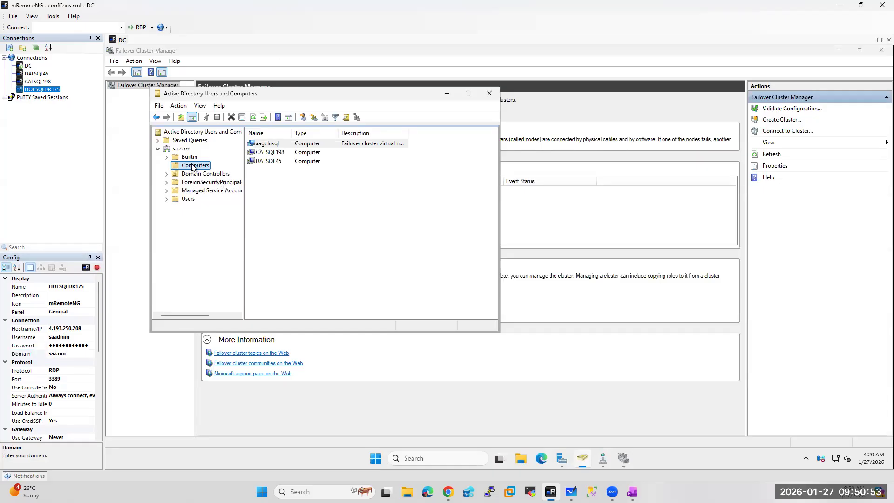
{"action": "left_click", "coordinate": [222, 234]}
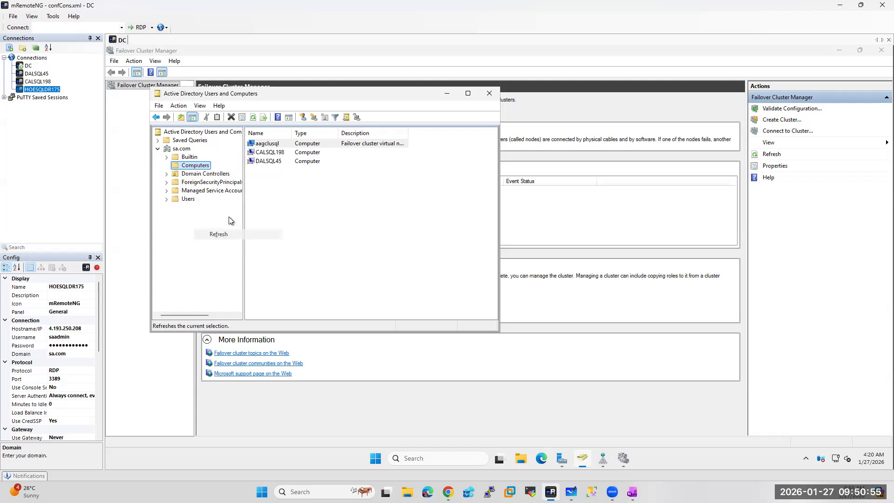
{"action": "left_click_drag", "start_coordinate": [291, 134], "coordinate": [331, 159]}
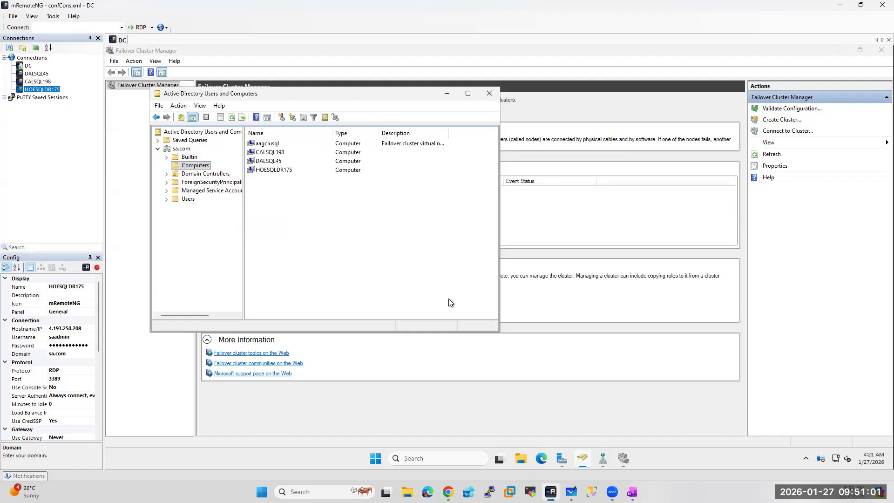
{"action": "left_click", "coordinate": [598, 455]}
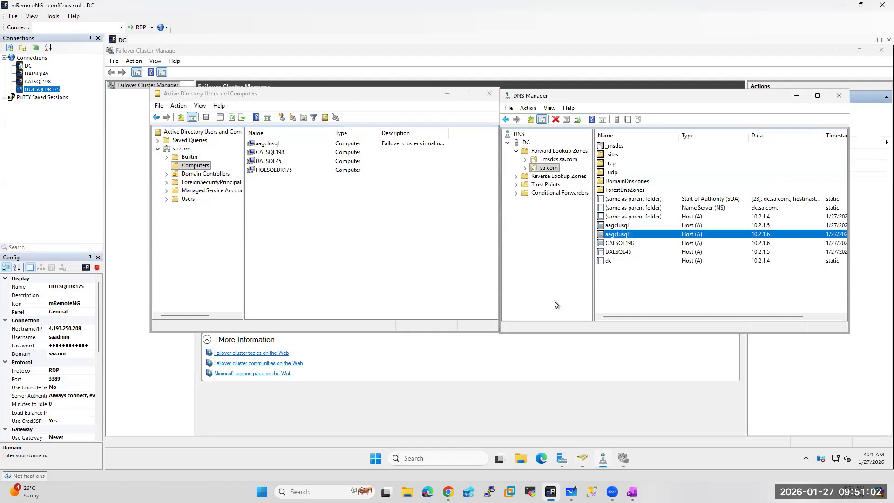
{"action": "right_click", "coordinate": [547, 168]}
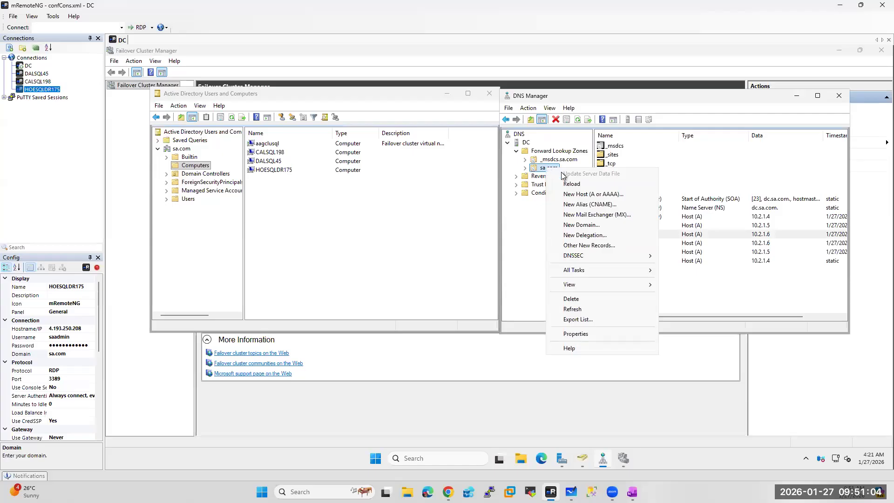
{"action": "left_click", "coordinate": [573, 310]}
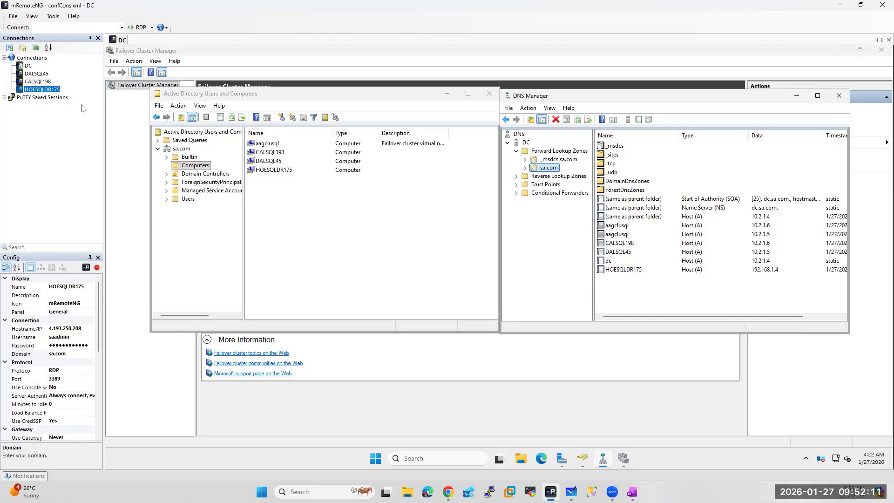
Open the HOESQLDR175 RDP session from the mRemoteNG Connections tree
{"action": "double_click", "coordinate": [45, 92]}
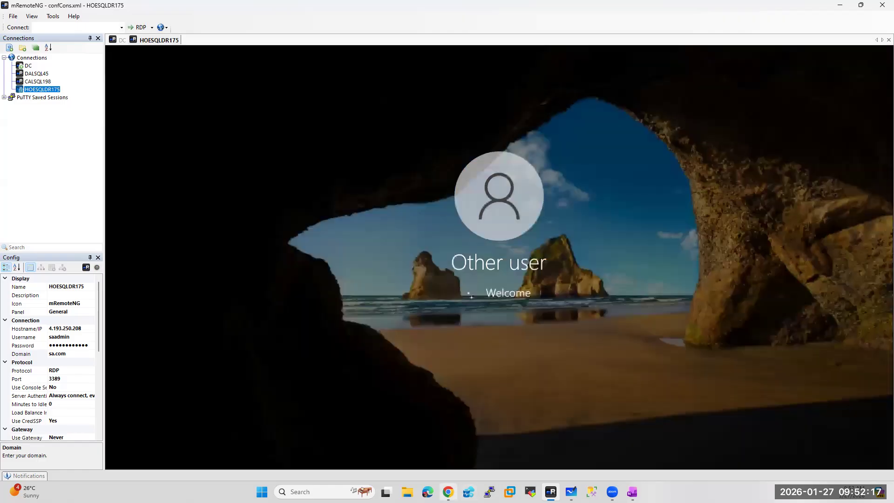
Go back to the Azure virtual networks list, then return to the HOESQLDR175 session
{"action": "left_click", "coordinate": [447, 492]}
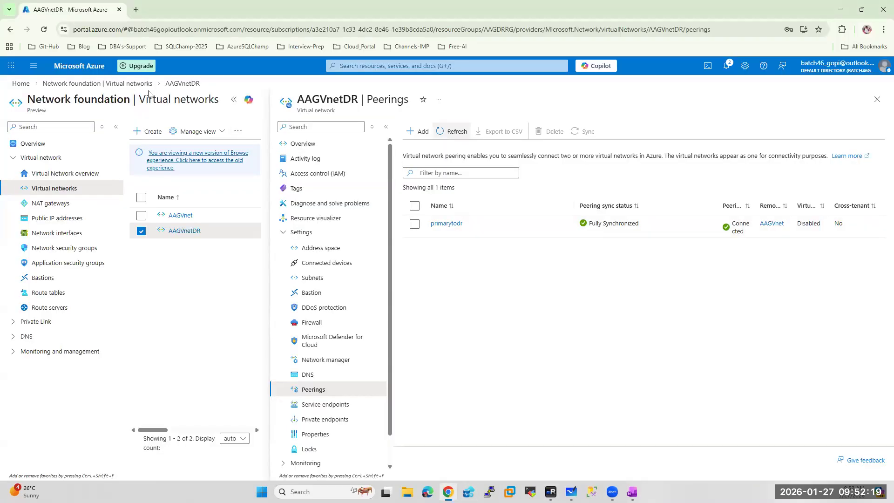
{"action": "left_click", "coordinate": [111, 84]}
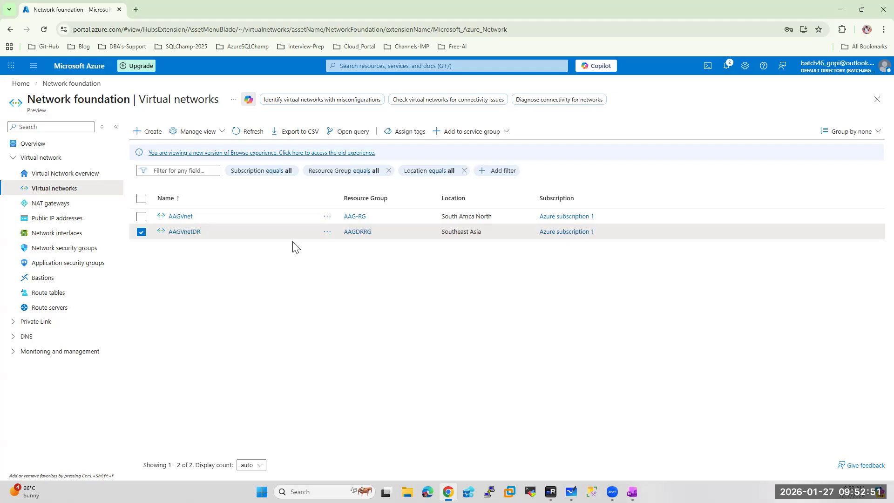
{"action": "left_click", "coordinate": [551, 492]}
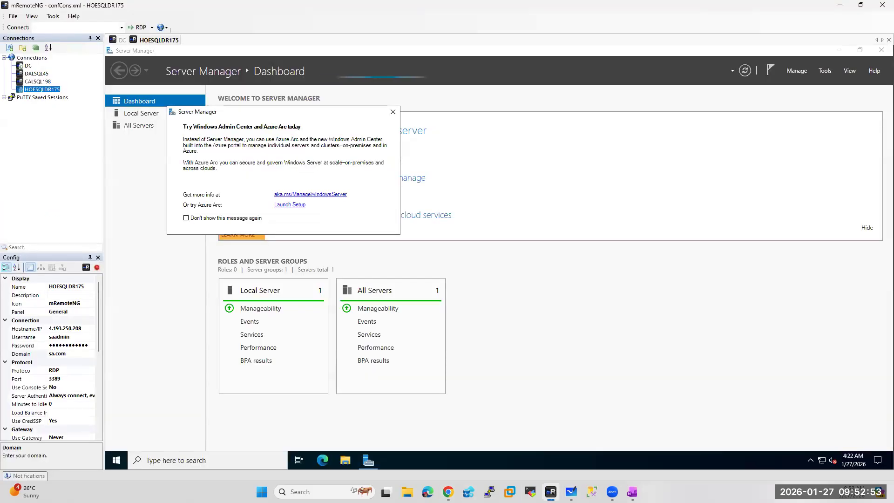
Close Server Manager on HOESQLDR175, visit the Azure home page, then switch to the DC session
{"action": "left_click", "coordinate": [393, 112]}
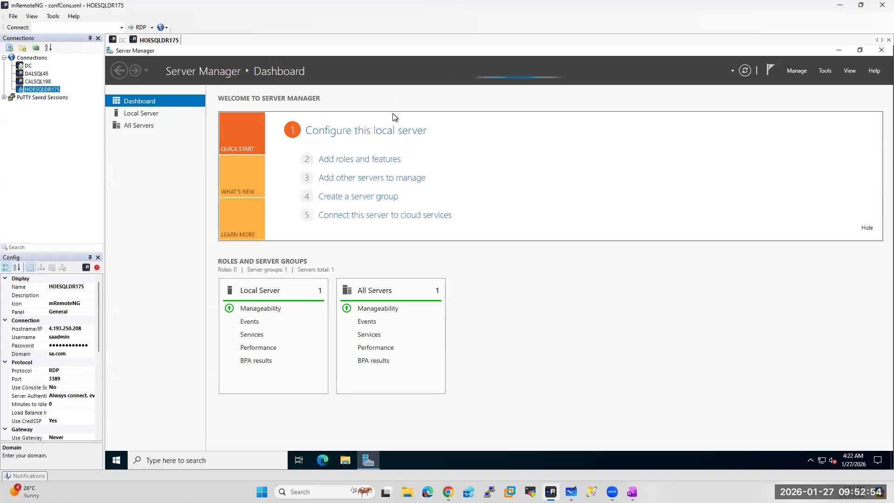
{"action": "left_click", "coordinate": [881, 50]}
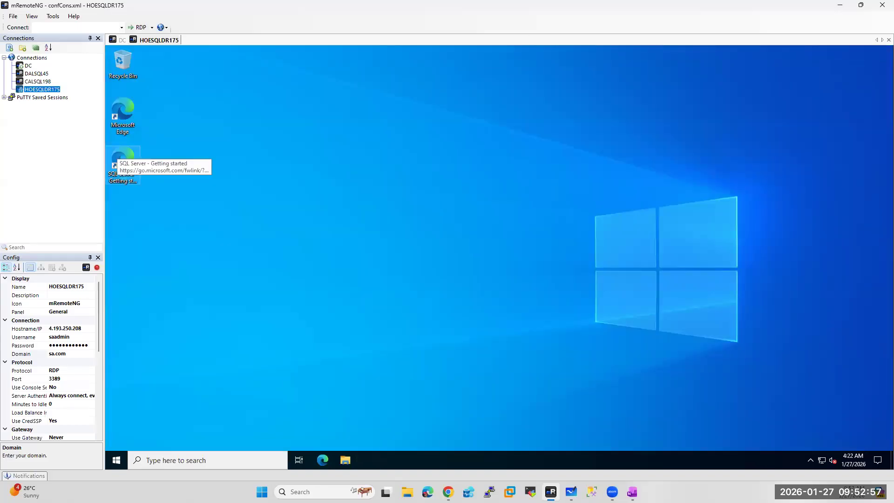
{"action": "left_click", "coordinate": [447, 491]}
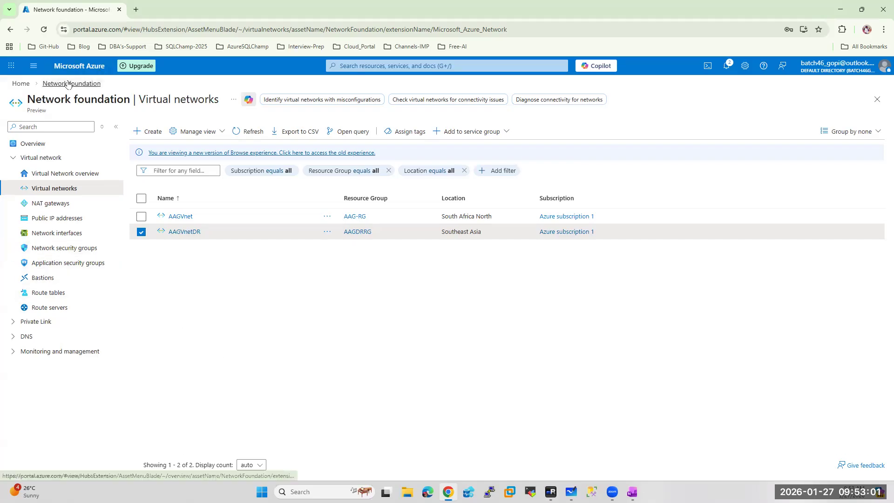
{"action": "left_click", "coordinate": [78, 68]}
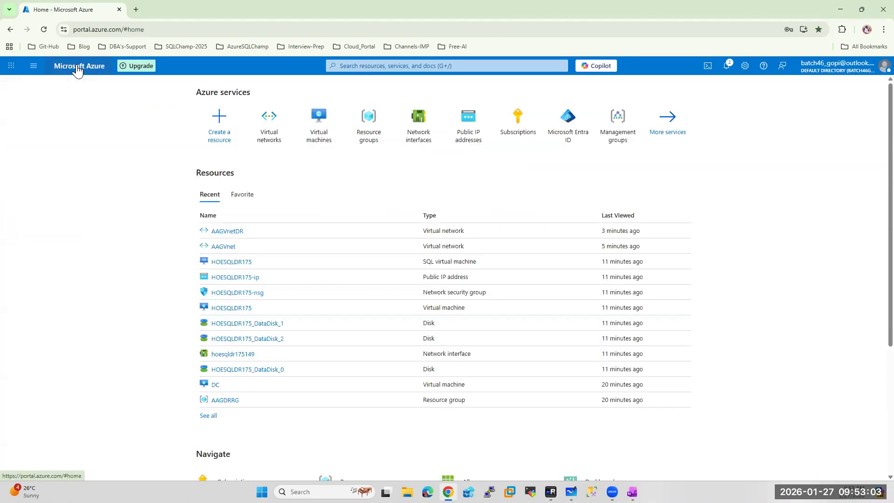
{"action": "left_click", "coordinate": [551, 491]}
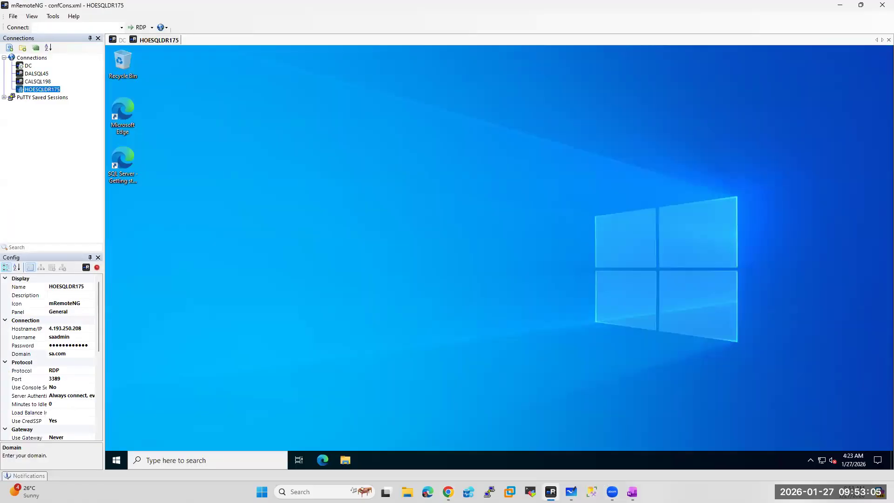
{"action": "left_click", "coordinate": [123, 41]}
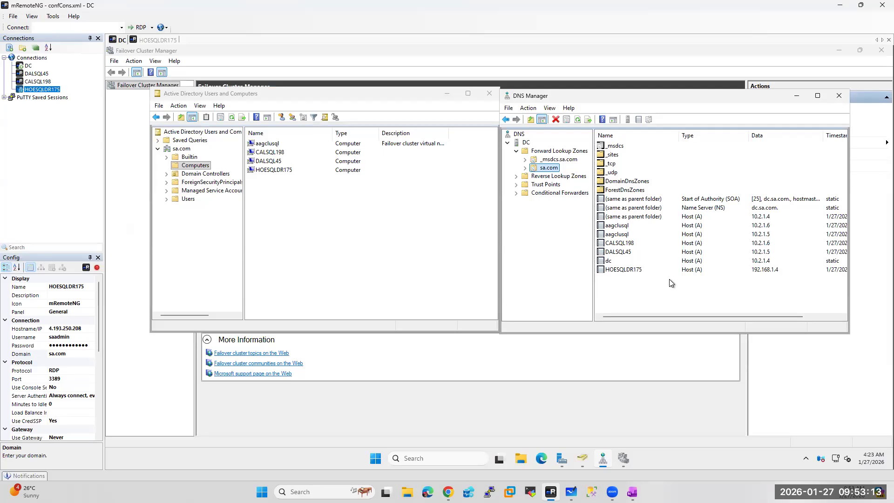
Check the aagclusql and HOESQLDR175 (192.168.1.4) DNS host records, then return to HOESQLDR175
{"action": "left_click", "coordinate": [611, 228]}
{"action": "left_click", "coordinate": [614, 235]}
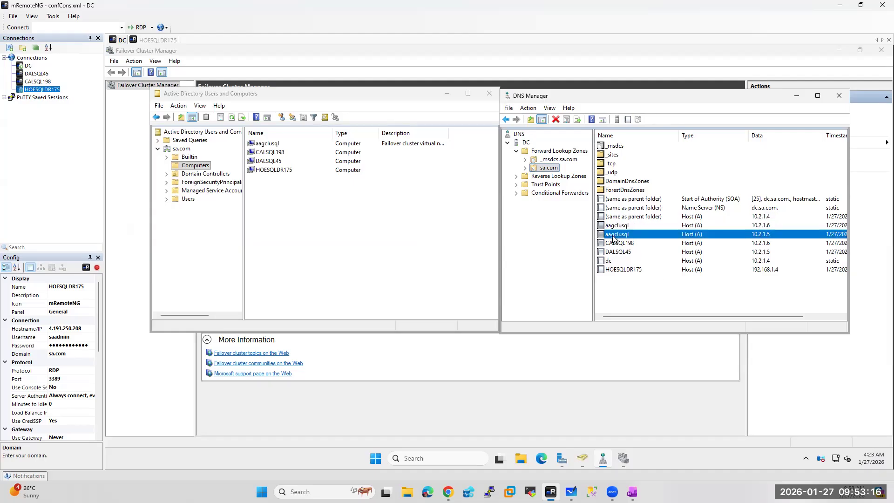
{"action": "left_click", "coordinate": [619, 270]}
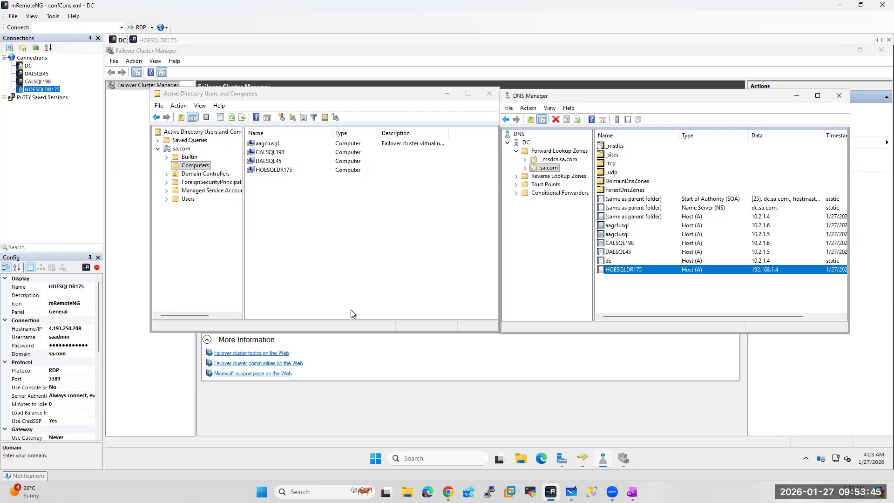
{"action": "left_click", "coordinate": [158, 41]}
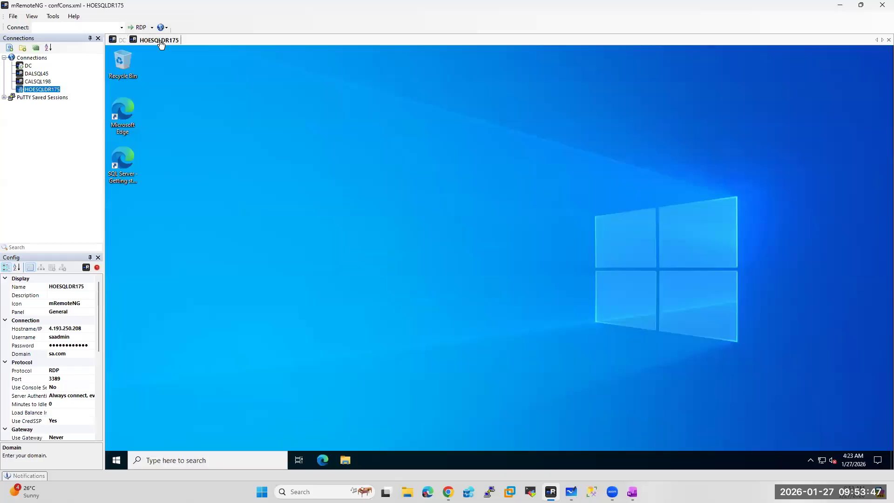
Launch SQL Server 2022 Configuration Manager from Start and bring up the tray network menu
{"action": "left_click", "coordinate": [111, 455]}
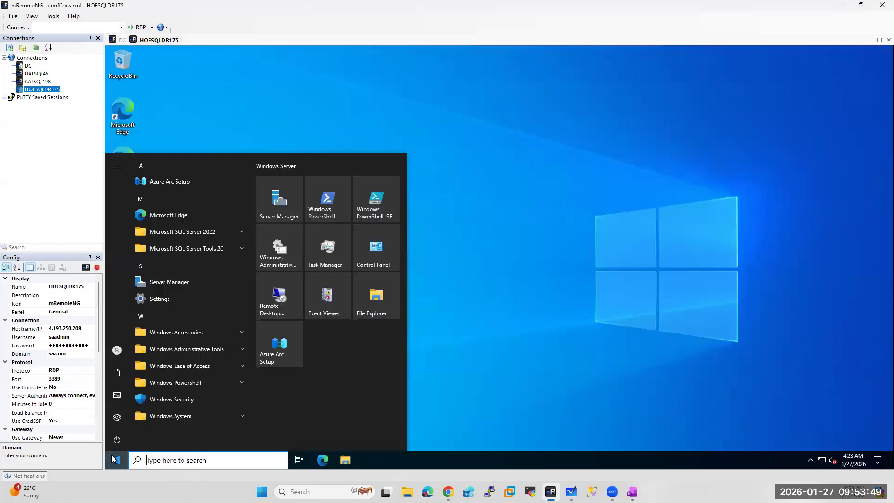
{"action": "left_click", "coordinate": [211, 247]}
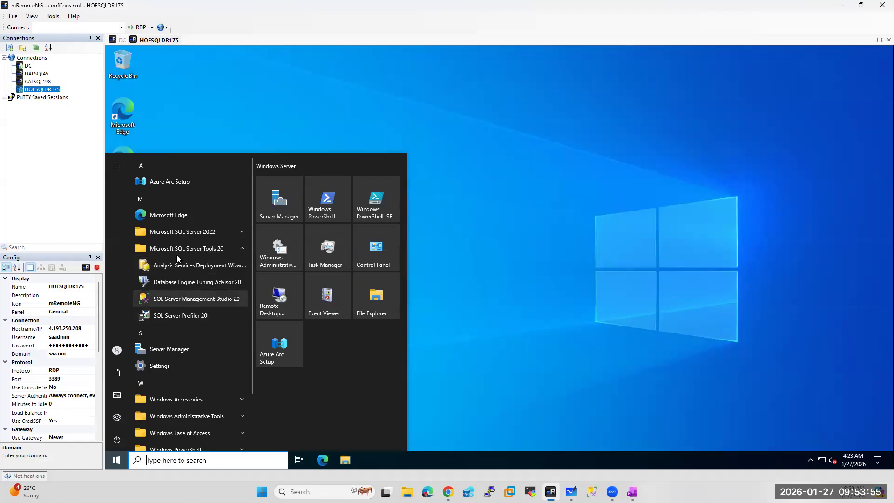
{"action": "left_click", "coordinate": [189, 230]}
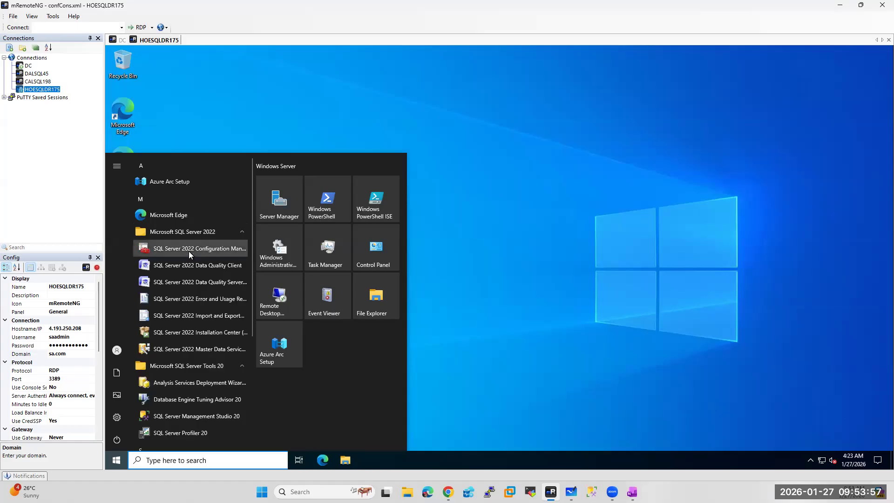
{"action": "left_click", "coordinate": [189, 250]}
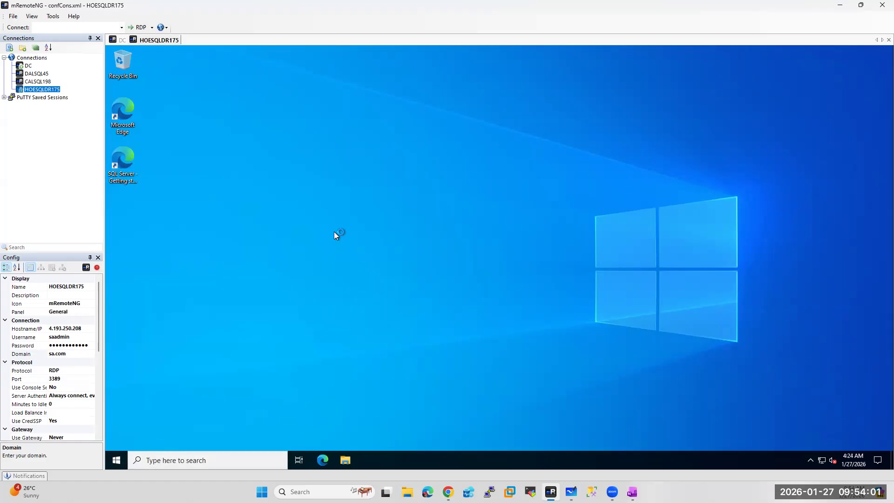
{"action": "right_click", "coordinate": [822, 460]}
Open the Ethernet 2 adapter's IPv4 properties, showing automatic IP and DNS, then return to Chrome
{"action": "left_click", "coordinate": [811, 444]}
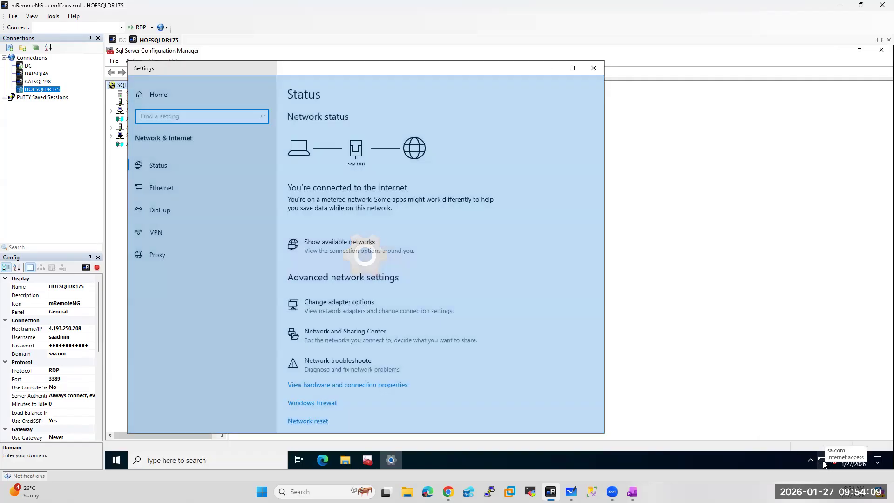
{"action": "left_click", "coordinate": [155, 191]}
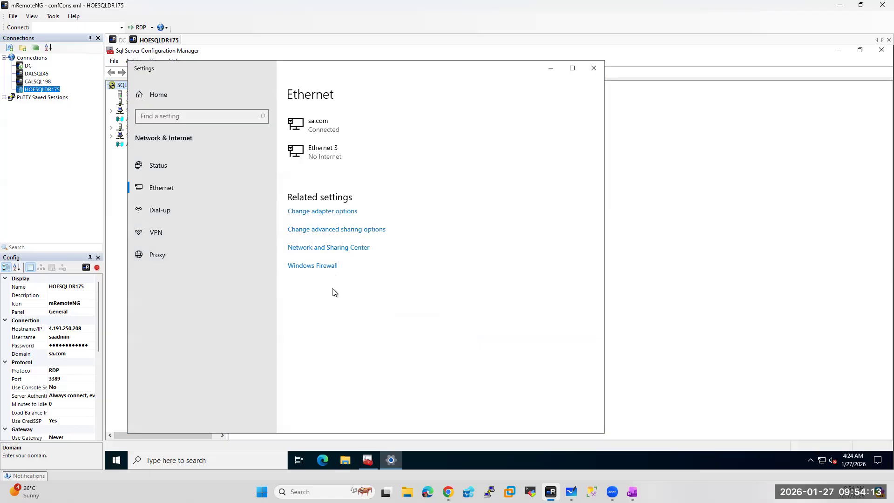
{"action": "double_click", "coordinate": [284, 175]}
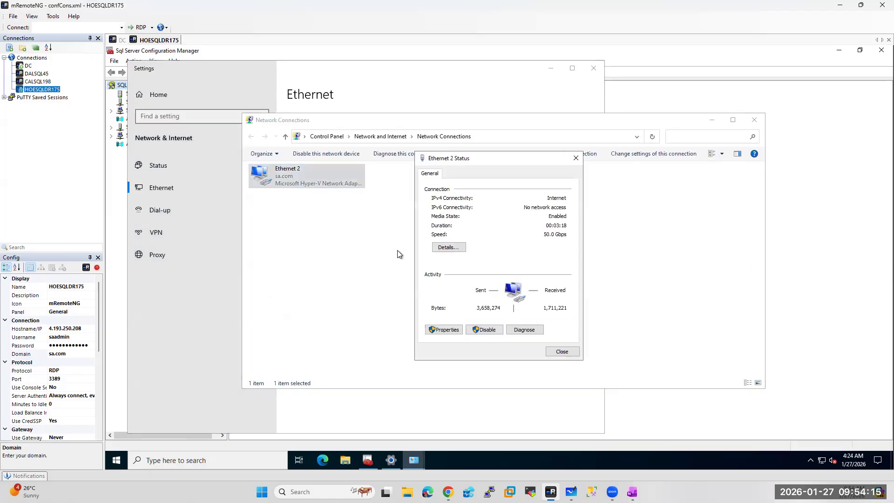
{"action": "left_click", "coordinate": [444, 329]}
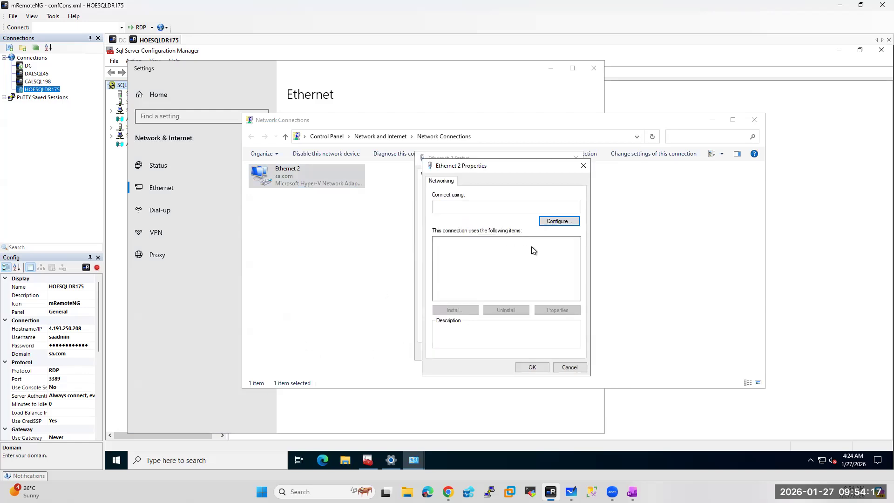
{"action": "left_click", "coordinate": [475, 264]}
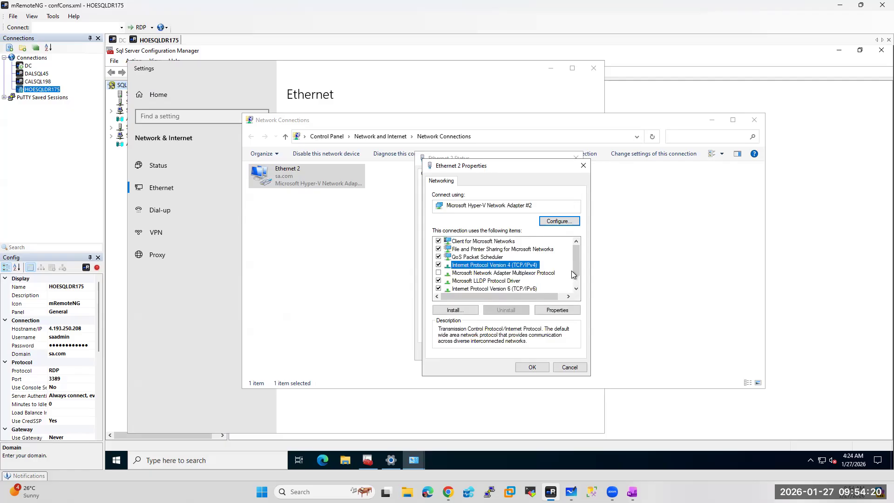
{"action": "left_click", "coordinate": [552, 311]}
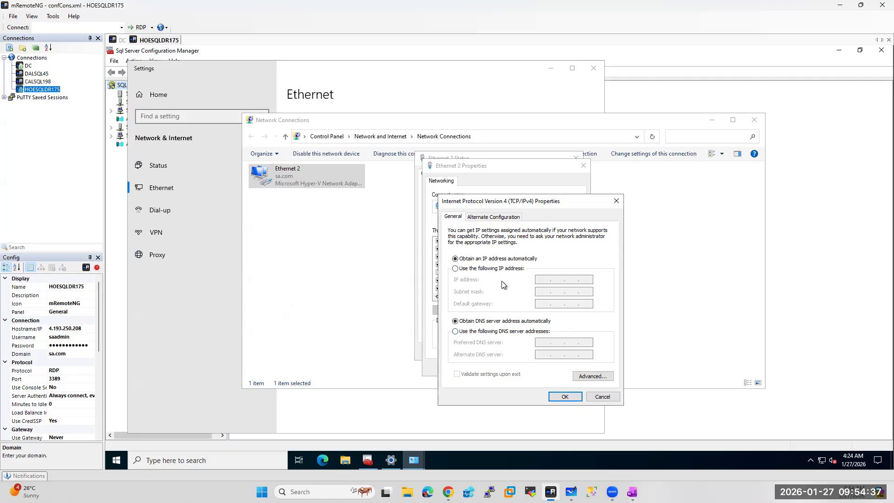
{"action": "left_click", "coordinate": [447, 492]}
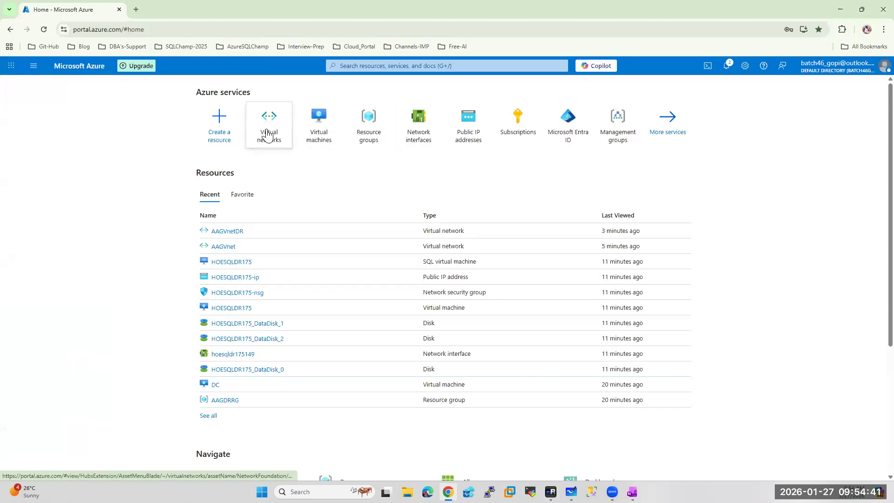
Check the AAGVnetDR DNS servers setting, which uses custom DNS server 10.2.1.4
{"action": "left_click", "coordinate": [267, 125]}
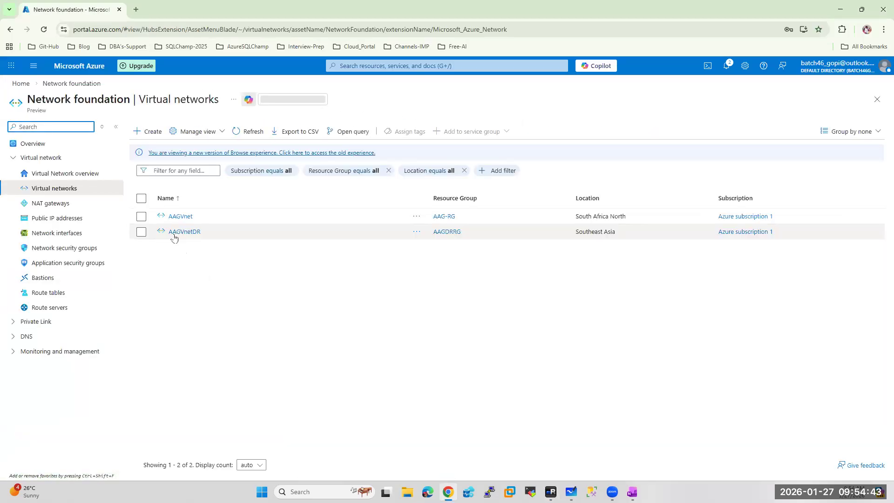
{"action": "left_click", "coordinate": [177, 231]}
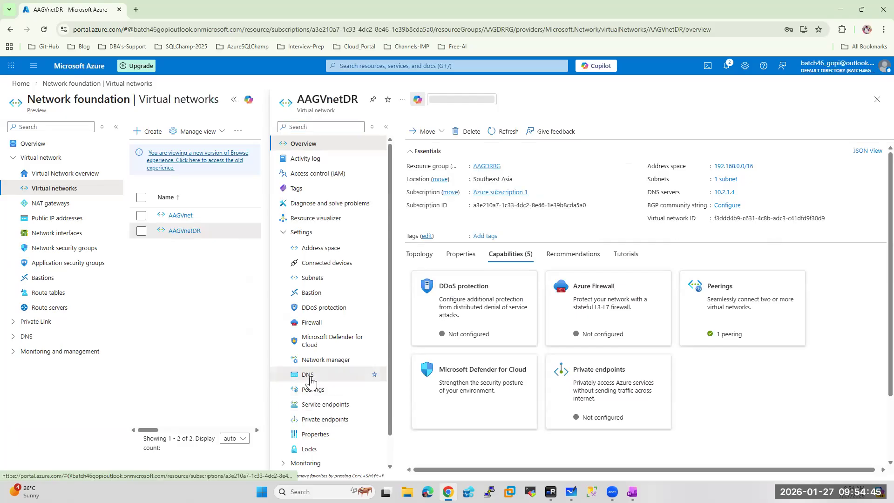
{"action": "left_click", "coordinate": [308, 374]}
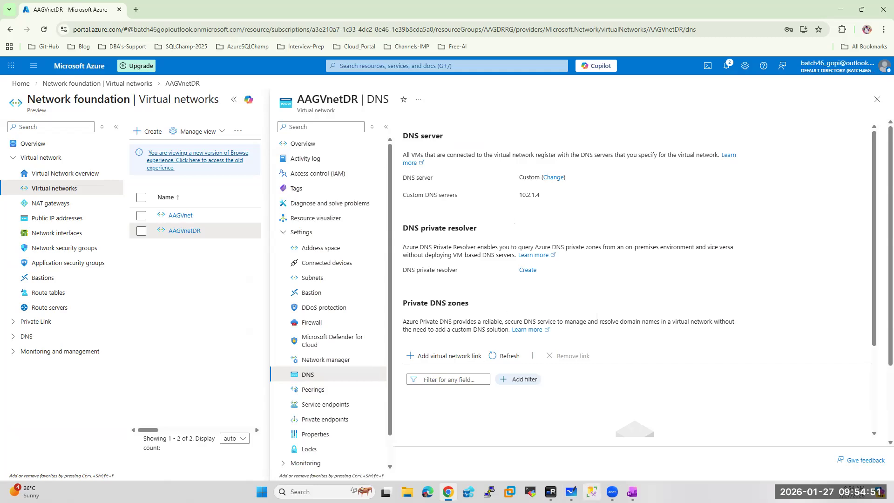
Switch HOESQLDR175's Ethernet 2 IPv4 to manually specified DNS server addresses
{"action": "key", "text": "alt+Tab"}
{"action": "left_click", "coordinate": [472, 331]}
{"action": "left_click", "coordinate": [545, 343]}
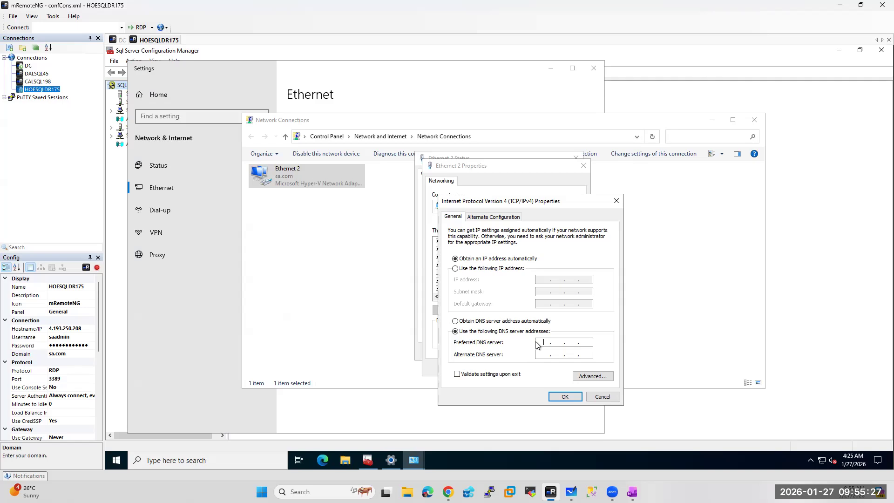
Cancel the IPv4 changes and close all the network adapter and settings windows
{"action": "left_click", "coordinate": [601, 400]}
{"action": "left_click", "coordinate": [580, 369]}
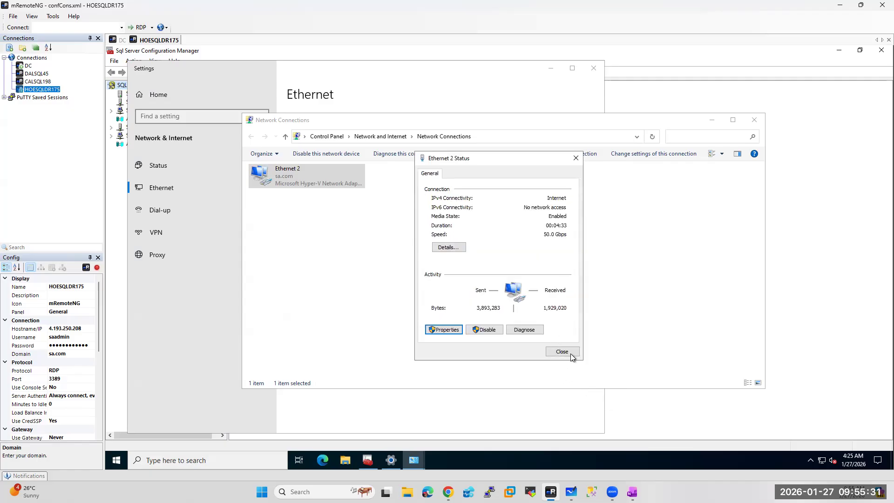
{"action": "left_click", "coordinate": [571, 354]}
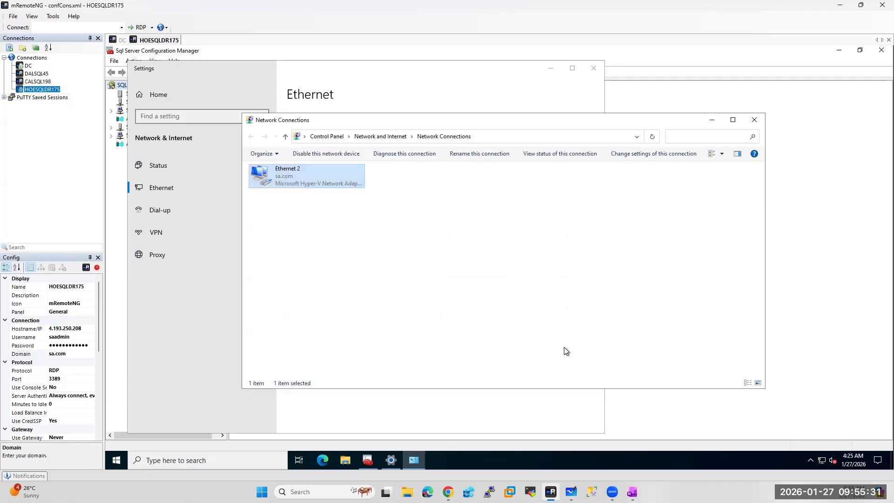
{"action": "left_click", "coordinate": [755, 120]}
{"action": "left_click", "coordinate": [593, 69]}
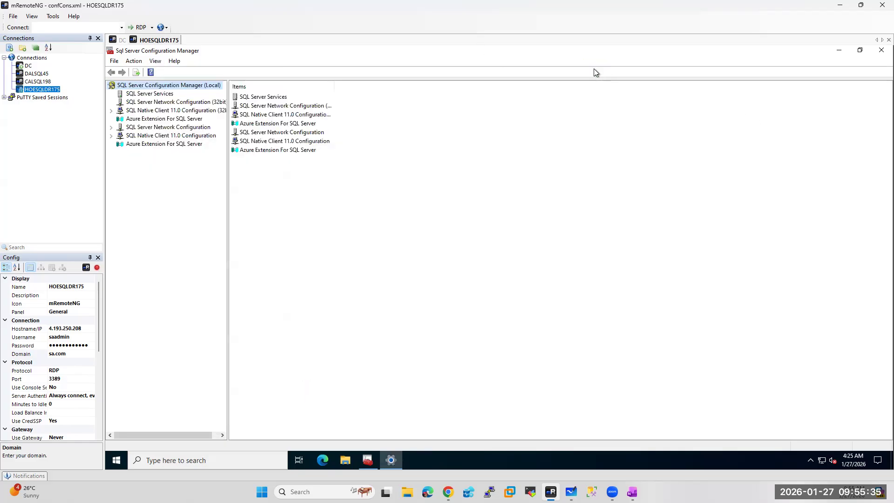
Resolve the domain service account across Entire Directory as SQL Server (MSSQLSERVER)'s log-on account
{"action": "left_click", "coordinate": [145, 94]}
{"action": "double_click", "coordinate": [274, 123]}
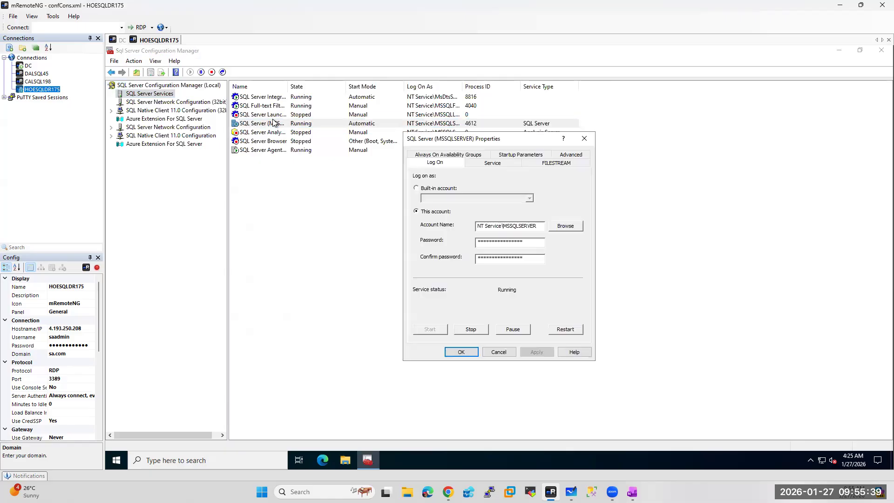
{"action": "left_click", "coordinate": [562, 231]}
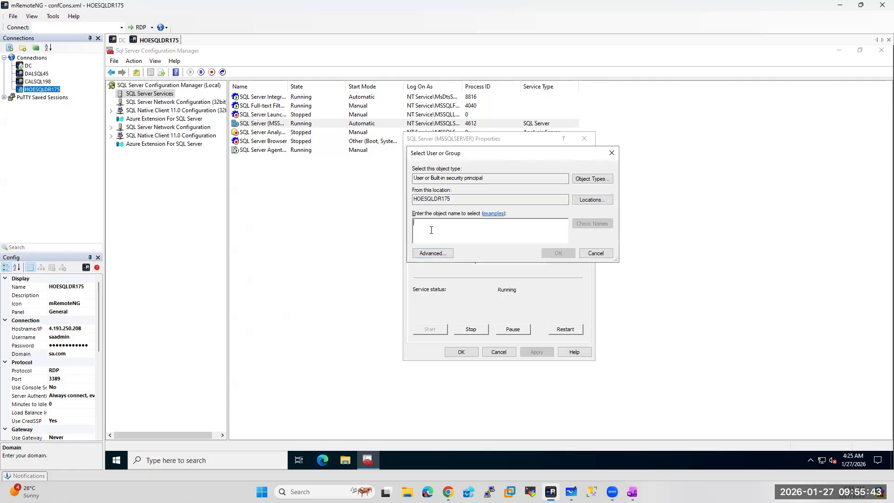
{"action": "type", "text": "xssqlhoesqldr175"}
{"action": "key", "text": "ctrl+a"}
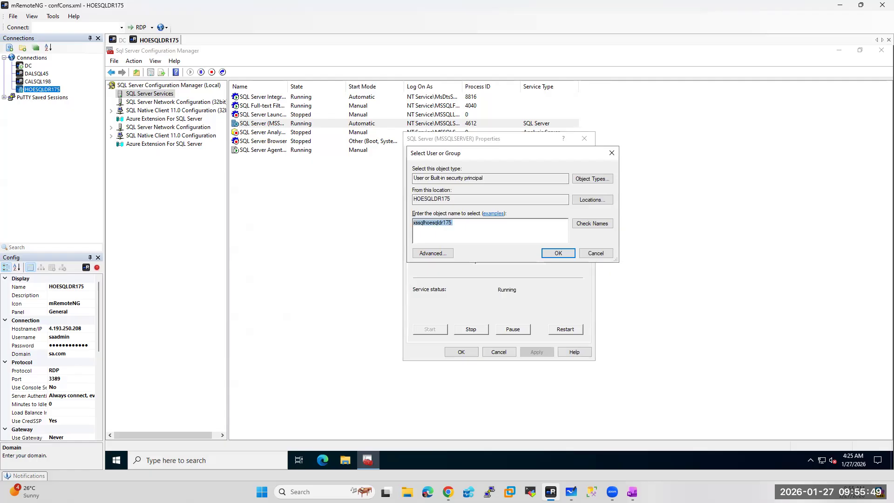
{"action": "left_click", "coordinate": [592, 199]}
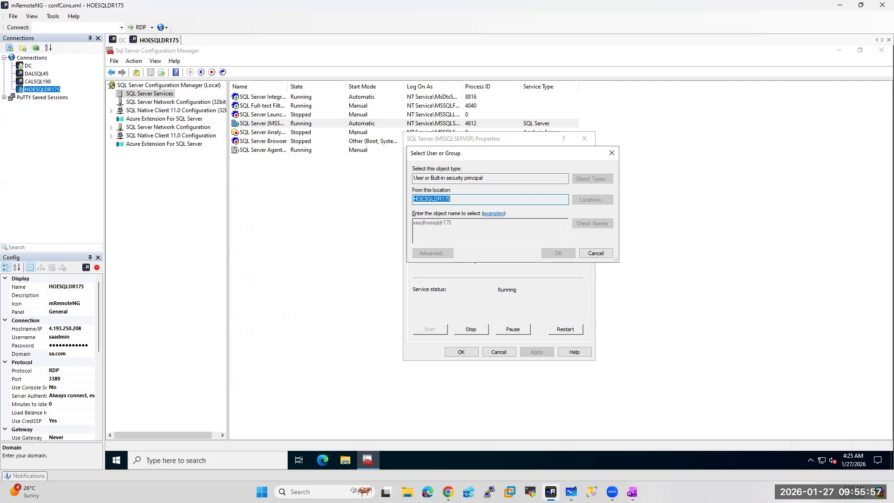
{"action": "left_click", "coordinate": [455, 215]}
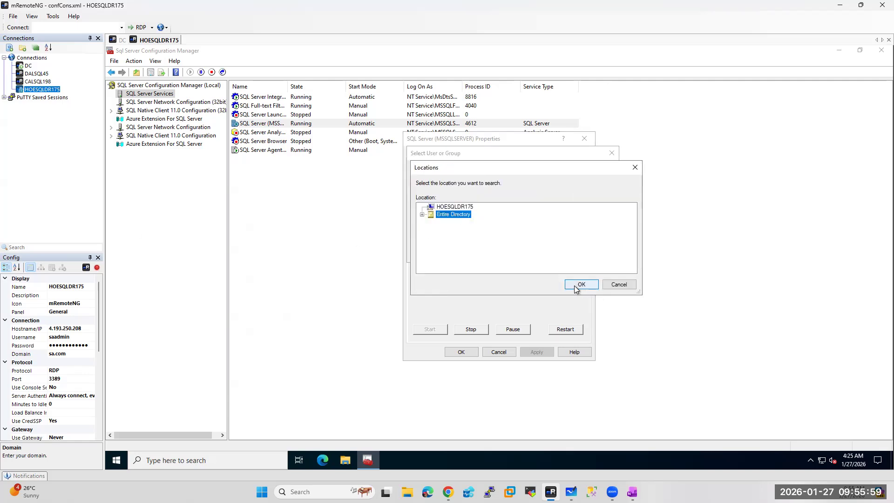
{"action": "left_click", "coordinate": [567, 284]}
{"action": "left_click", "coordinate": [588, 224]}
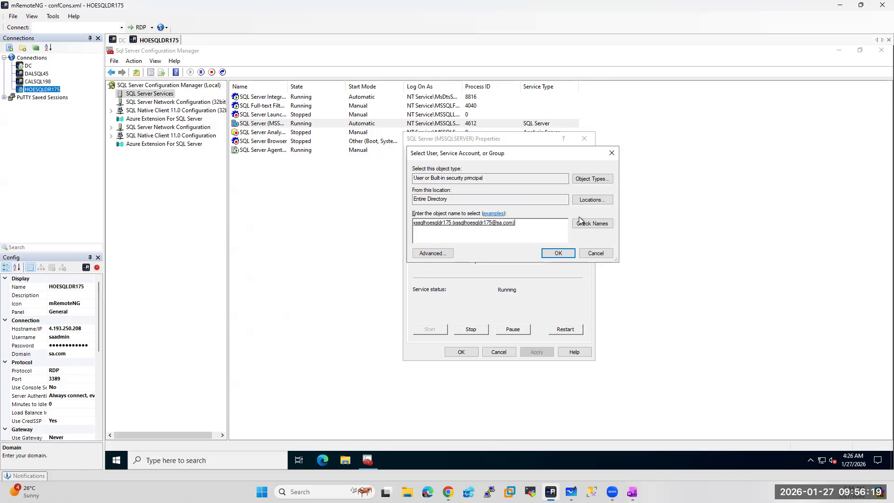
{"action": "left_click", "coordinate": [559, 254]}
Enter and confirm the service account password, apply it, and agree to restart SQL Server
{"action": "left_click", "coordinate": [535, 240]}
{"action": "type", "text": "***"}
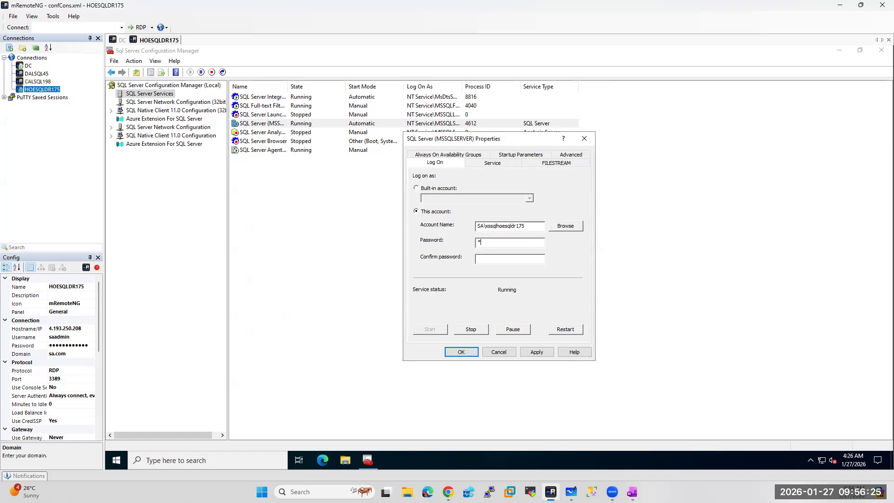
{"action": "type", "text": "*******"}
{"action": "key", "text": "Tab"}
{"action": "type", "text": "***********"}
{"action": "left_click", "coordinate": [461, 351]}
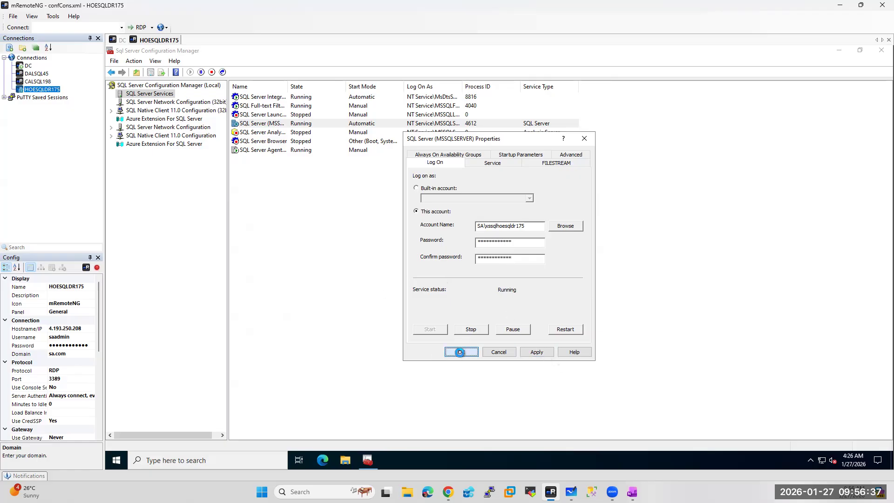
{"action": "left_click", "coordinate": [530, 286]}
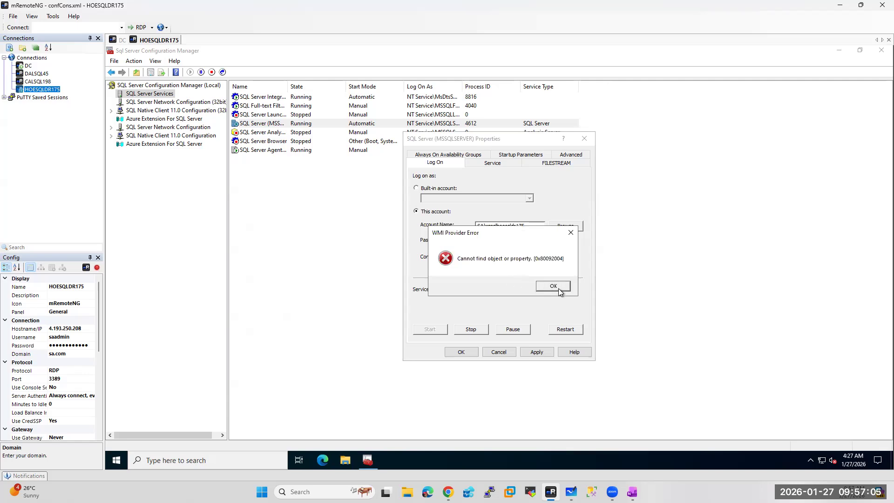
After the WMI provider error, retype both passwords and reapply with a service restart
{"action": "left_click", "coordinate": [554, 286]}
{"action": "left_click_drag", "start_coordinate": [516, 242], "coordinate": [401, 241]}
{"action": "type", "text": "******"}
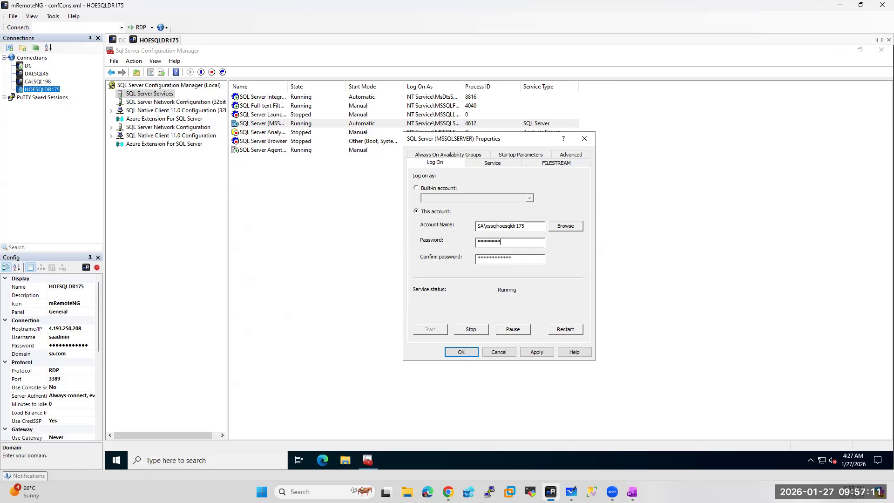
{"action": "key", "text": "BackSpace"}
{"action": "key", "text": "BackSpace"}
{"action": "key", "text": "BackSpace"}
{"action": "key", "text": "BackSpace"}
{"action": "key", "text": "BackSpace"}
{"action": "key", "text": "BackSpace"}
{"action": "key", "text": "BackSpace"}
{"action": "key", "text": "BackSpace"}
{"action": "key", "text": "BackSpace"}
{"action": "key", "text": "BackSpace"}
{"action": "key", "text": "BackSpace"}
{"action": "type", "text": "************"}
{"action": "key", "text": "Tab"}
{"action": "type", "text": "**********"}
{"action": "left_click", "coordinate": [461, 351]}
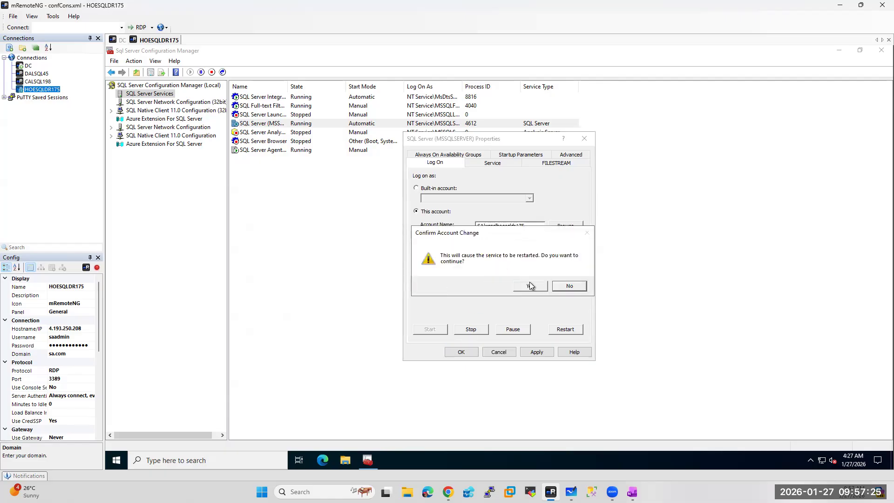
{"action": "left_click", "coordinate": [529, 281]}
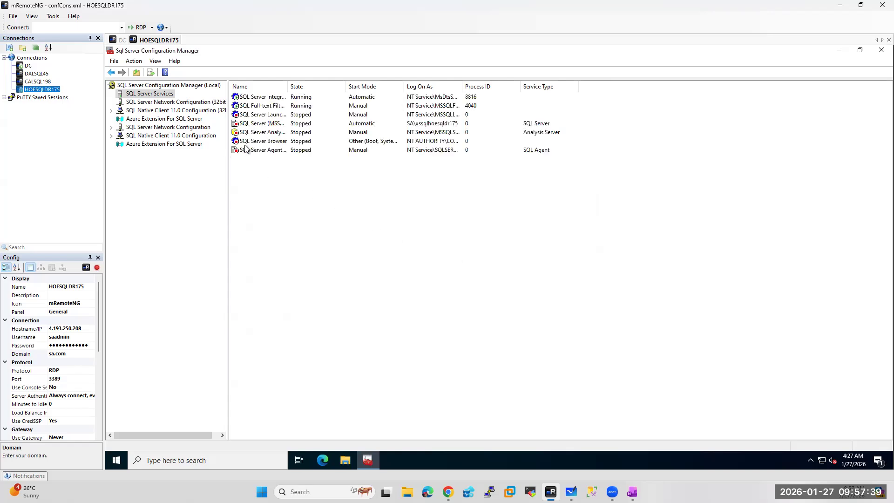
Pick the domain service account from Entire Directory for SQL Server Agent (MSSQLSERVER)'s log-on
{"action": "double_click", "coordinate": [321, 141]}
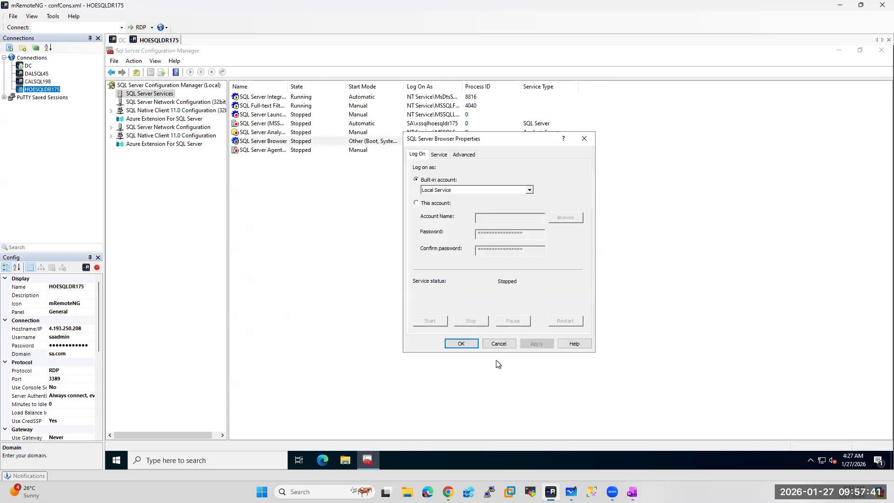
{"action": "left_click", "coordinate": [499, 344]}
{"action": "left_click", "coordinate": [248, 151]}
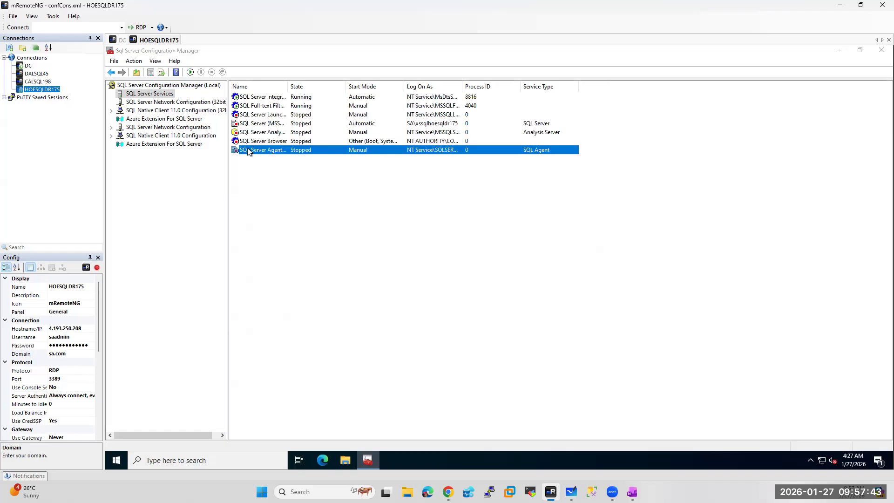
{"action": "double_click", "coordinate": [248, 150]}
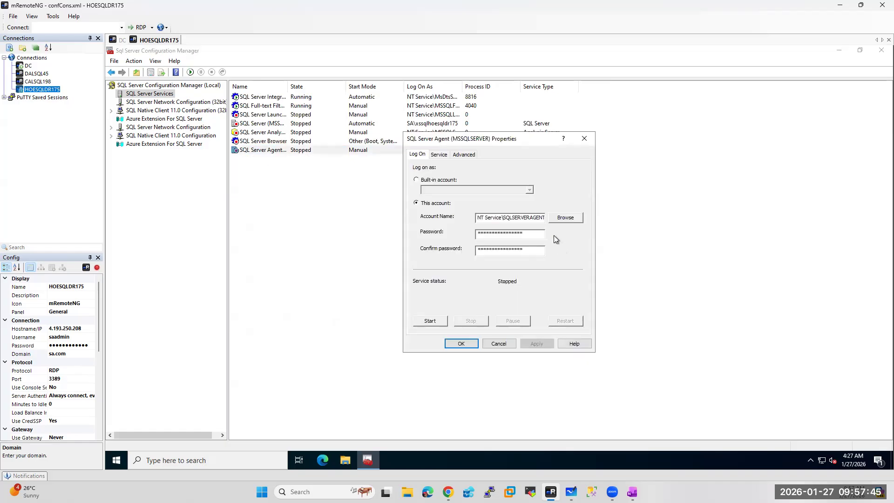
{"action": "left_click", "coordinate": [569, 218]}
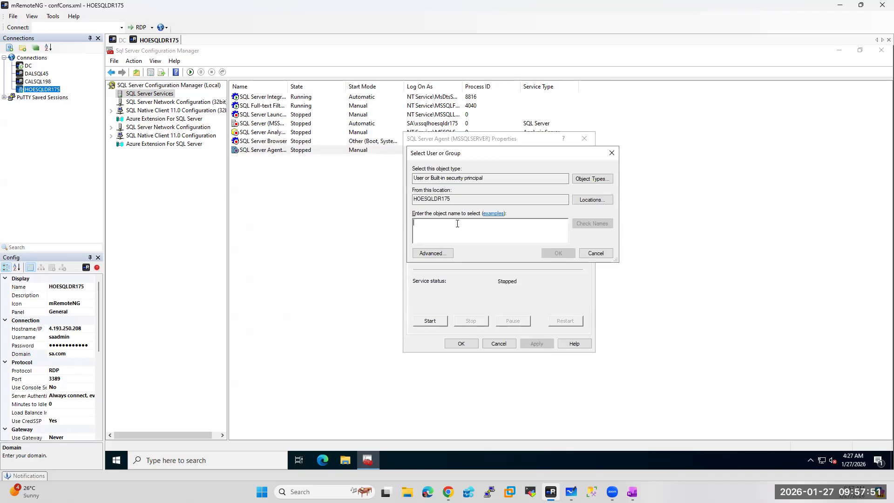
{"action": "type", "text": "xssqlhoesqldr175"}
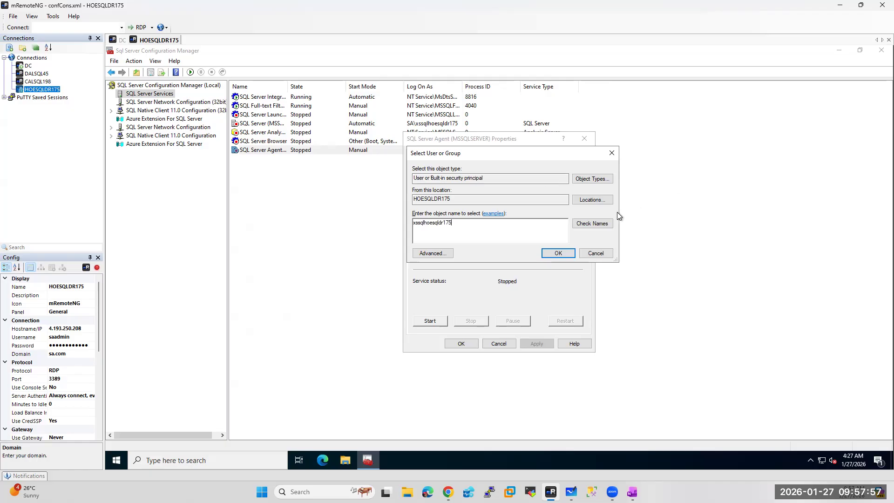
{"action": "left_click", "coordinate": [591, 200]}
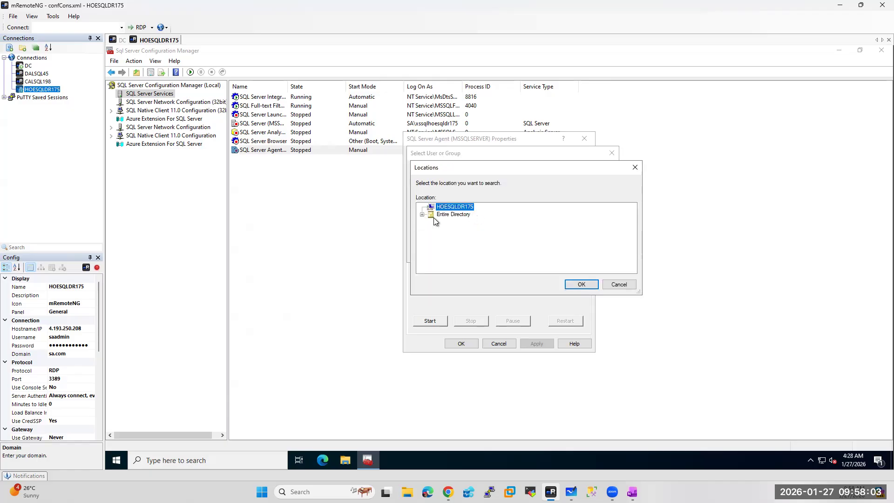
{"action": "left_click", "coordinate": [456, 214]}
{"action": "left_click", "coordinate": [579, 284]}
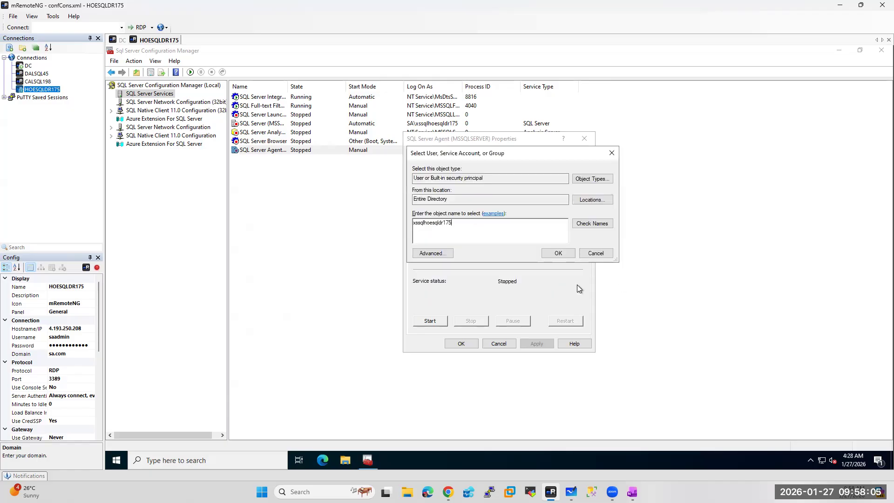
{"action": "left_click", "coordinate": [558, 253]}
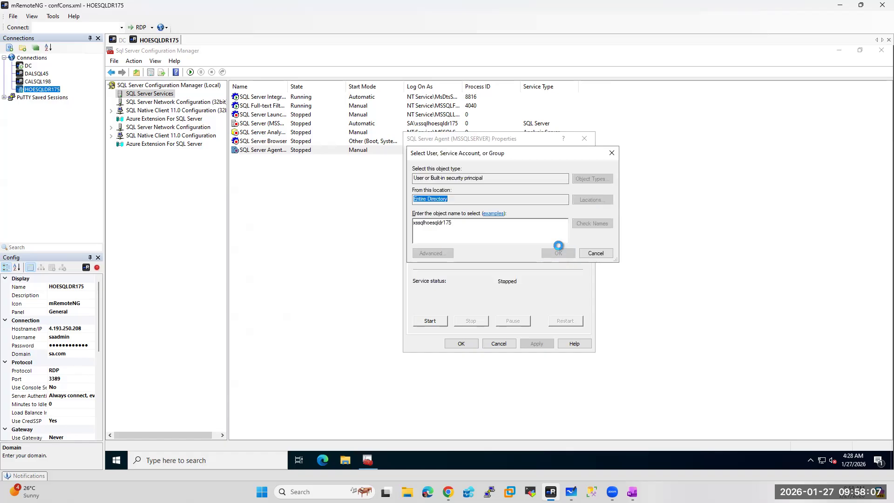